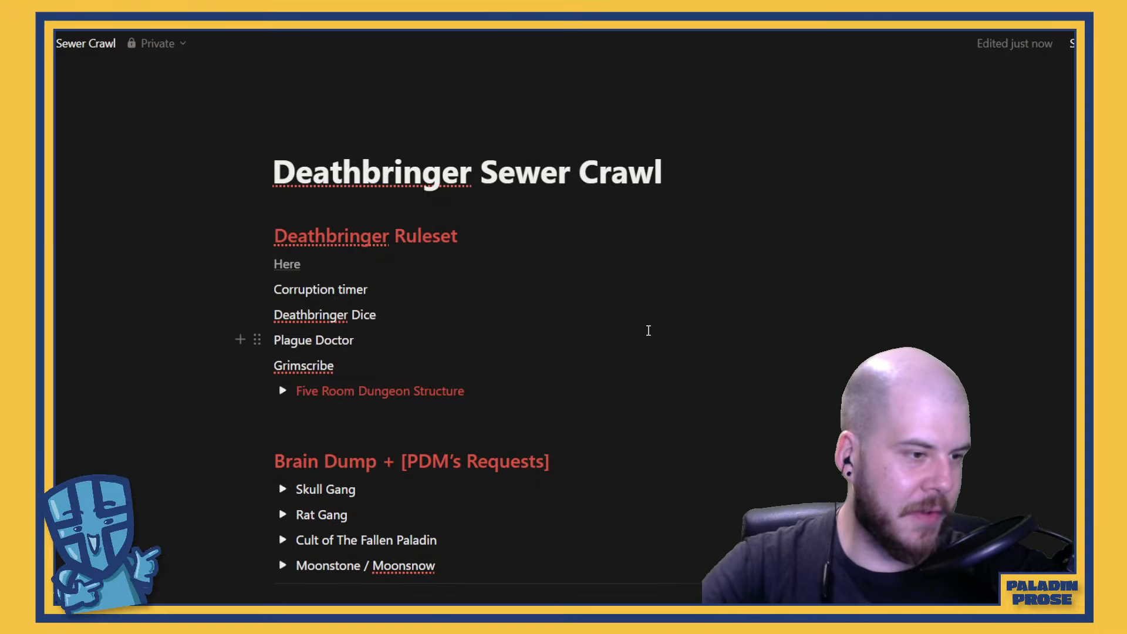
Expand the Moonstone / Moonsnow entry under the Brain Dump heading to read its notes
scroll(530, 408, down, 1)
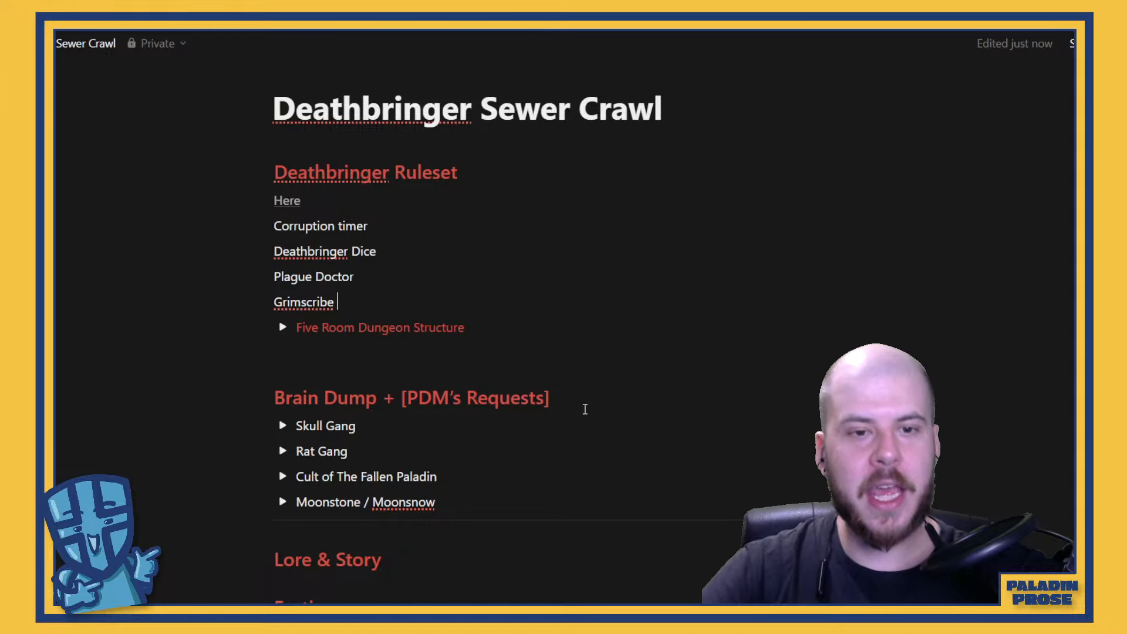
scroll(466, 405, down, 3)
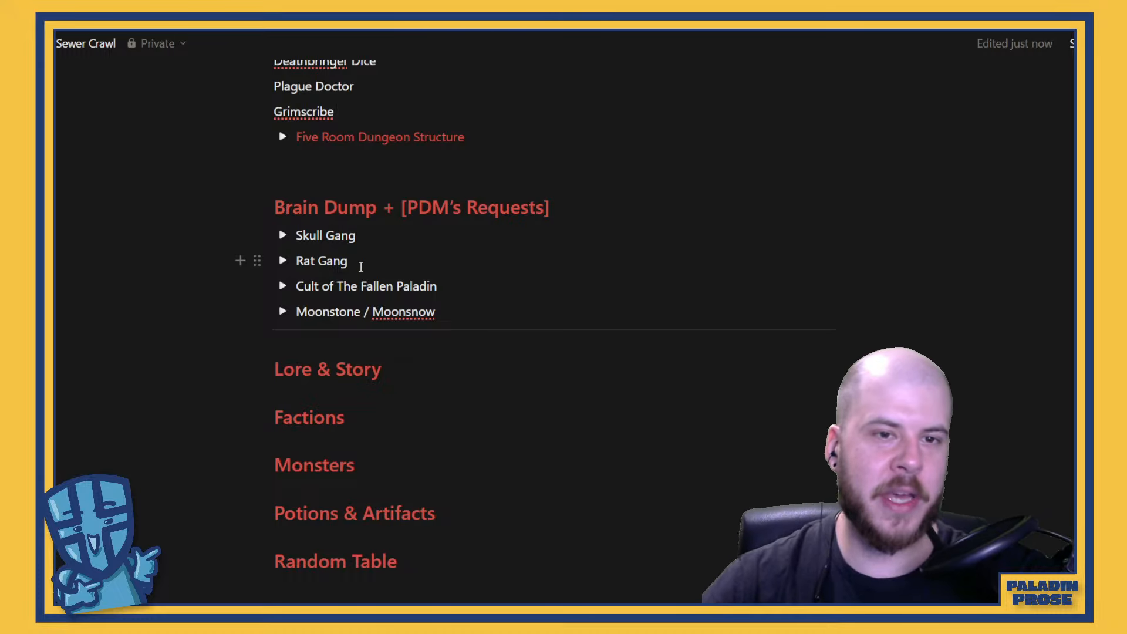
drag(358, 264, 300, 236)
click(375, 256)
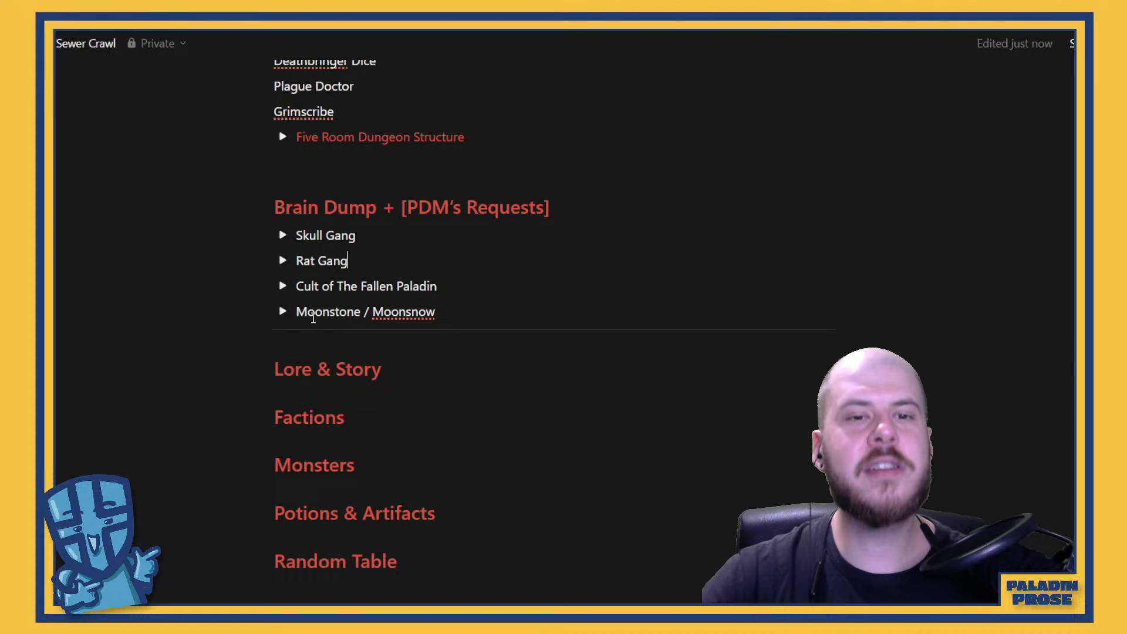
click(281, 311)
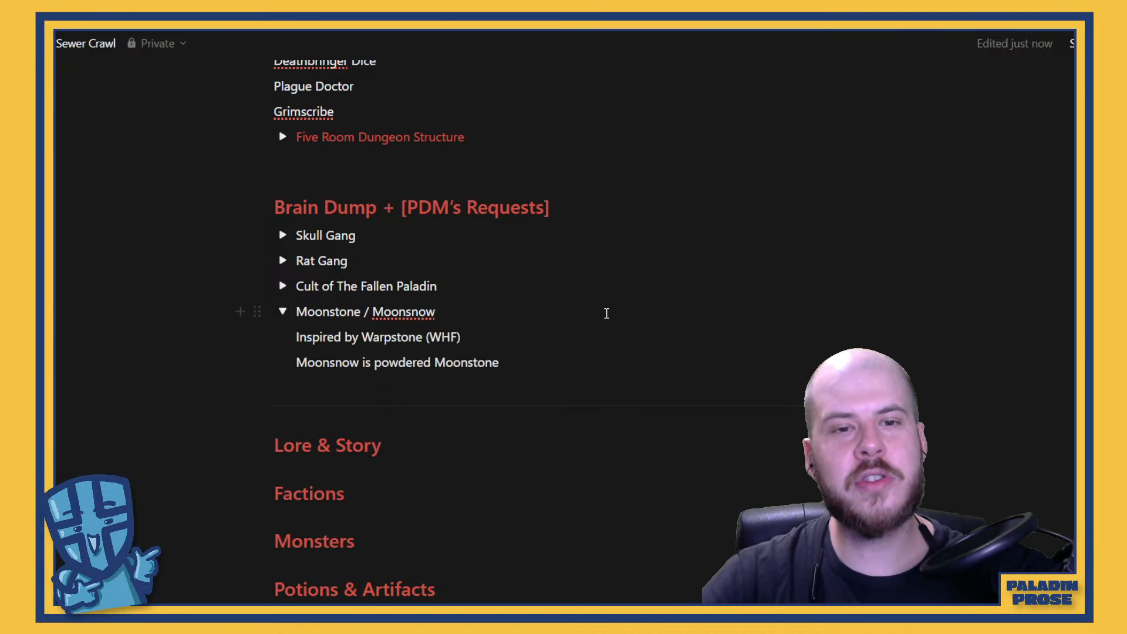
click(488, 330)
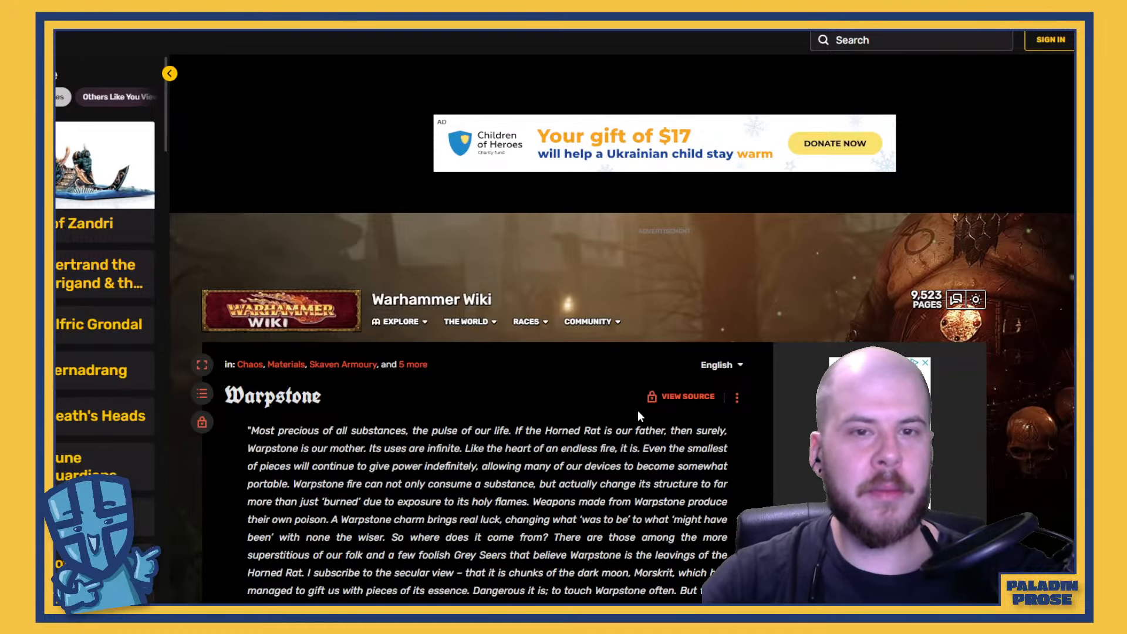
Switch to the Warhammer Wiki's Warpstone article and examine its introduction, contents list, and Properties and Usage section
scroll(547, 370, down, 3)
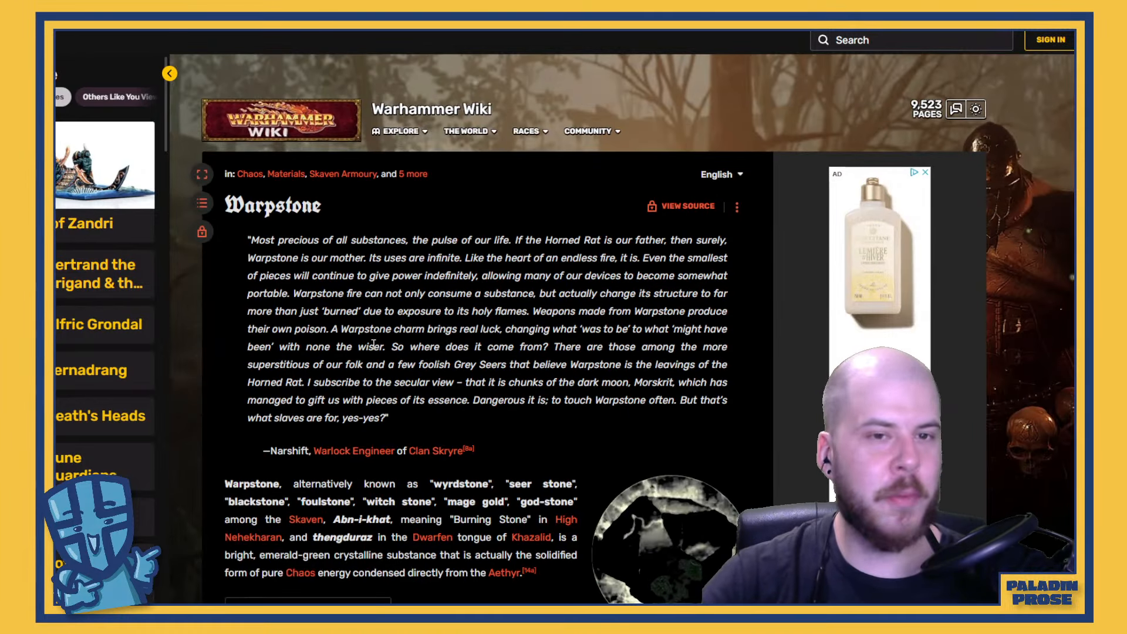
scroll(551, 373, down, 2)
scroll(567, 381, down, 1)
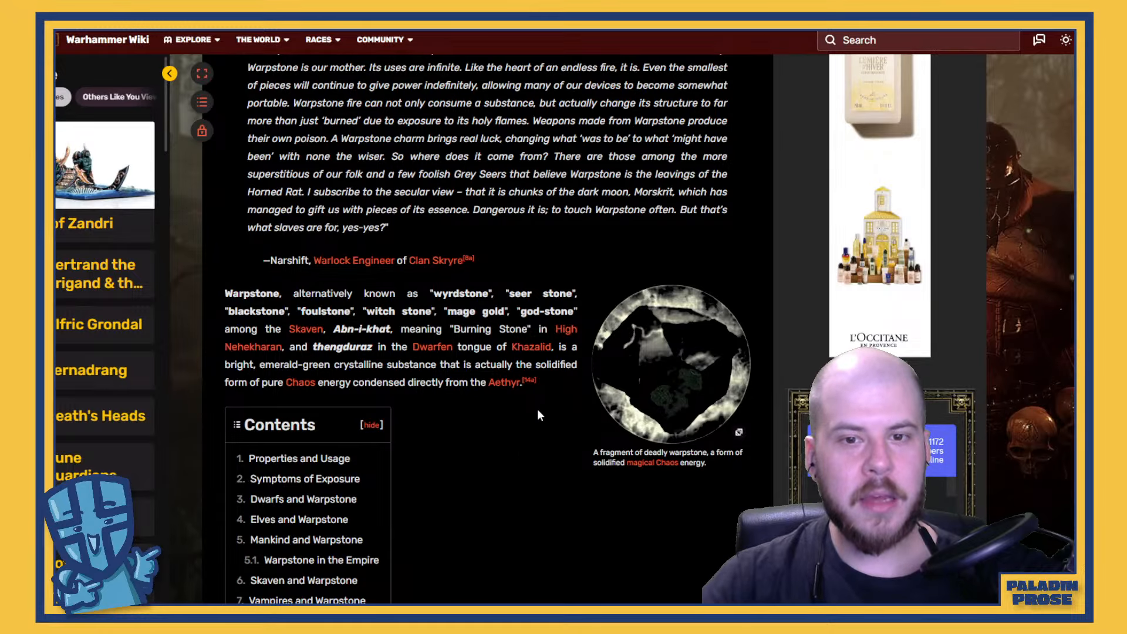
scroll(537, 408, up, 4)
scroll(544, 403, down, 3)
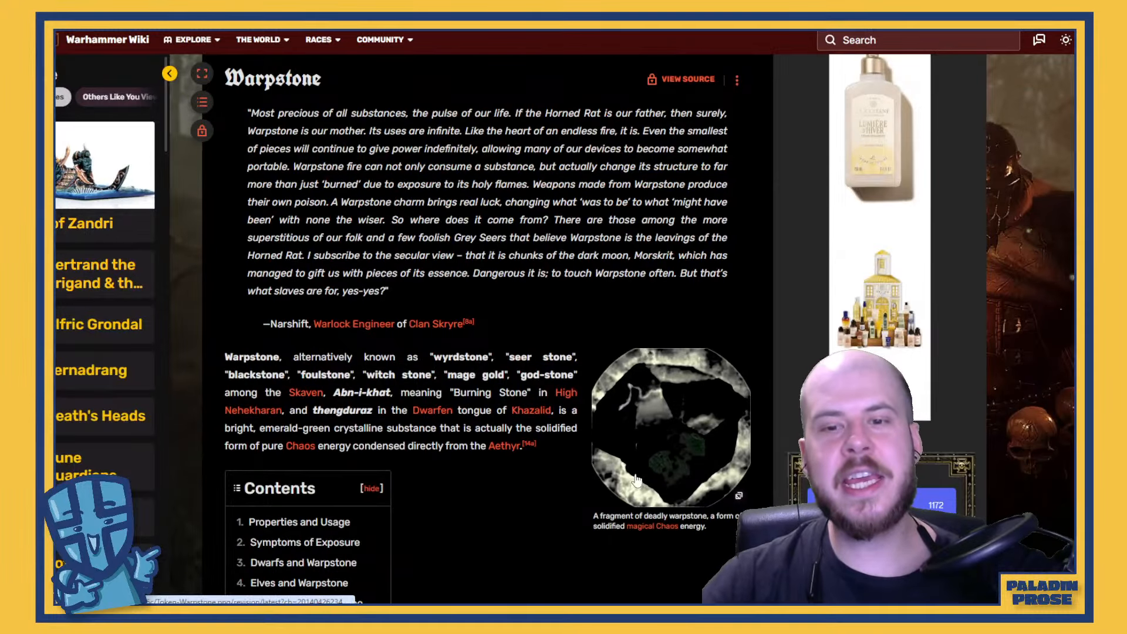
scroll(632, 474, down, 3)
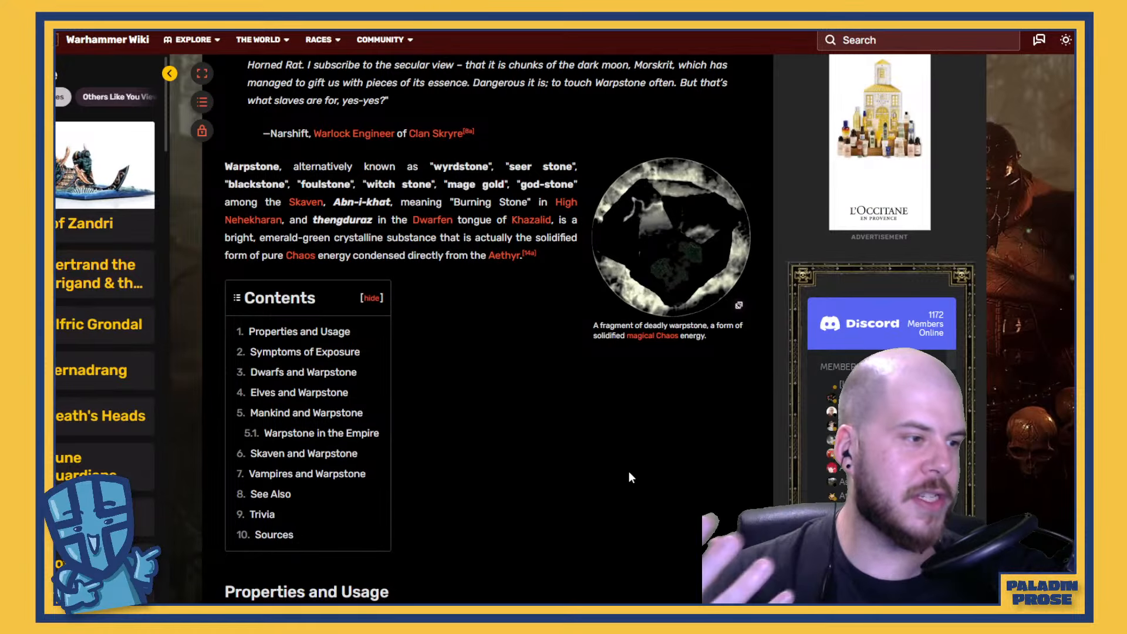
scroll(630, 463, down, 15)
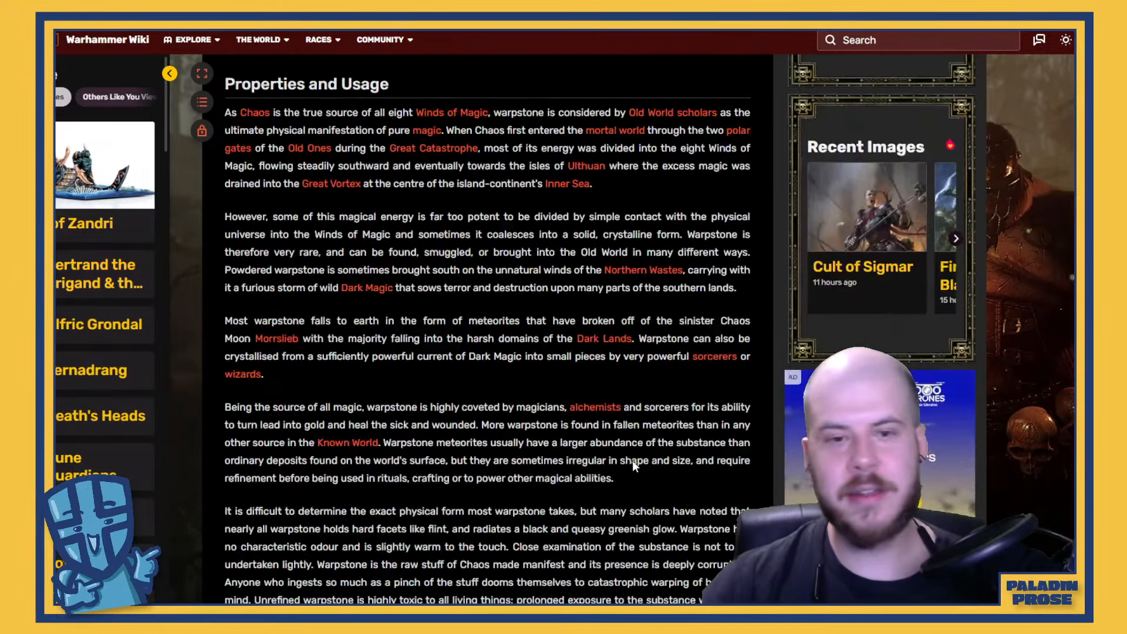
scroll(605, 388, up, 15)
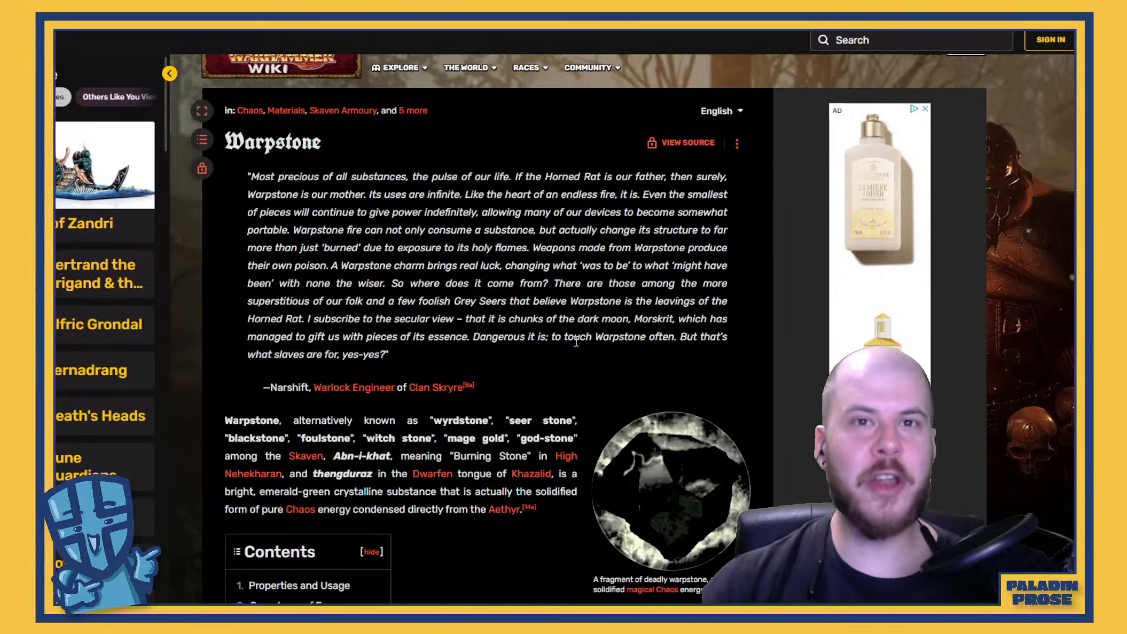
Return to the Sewer Crawl notes in Notion, collapse the Moonstone / Moonsnow entry and expand the Skull Gang entry
key(alt+Tab)
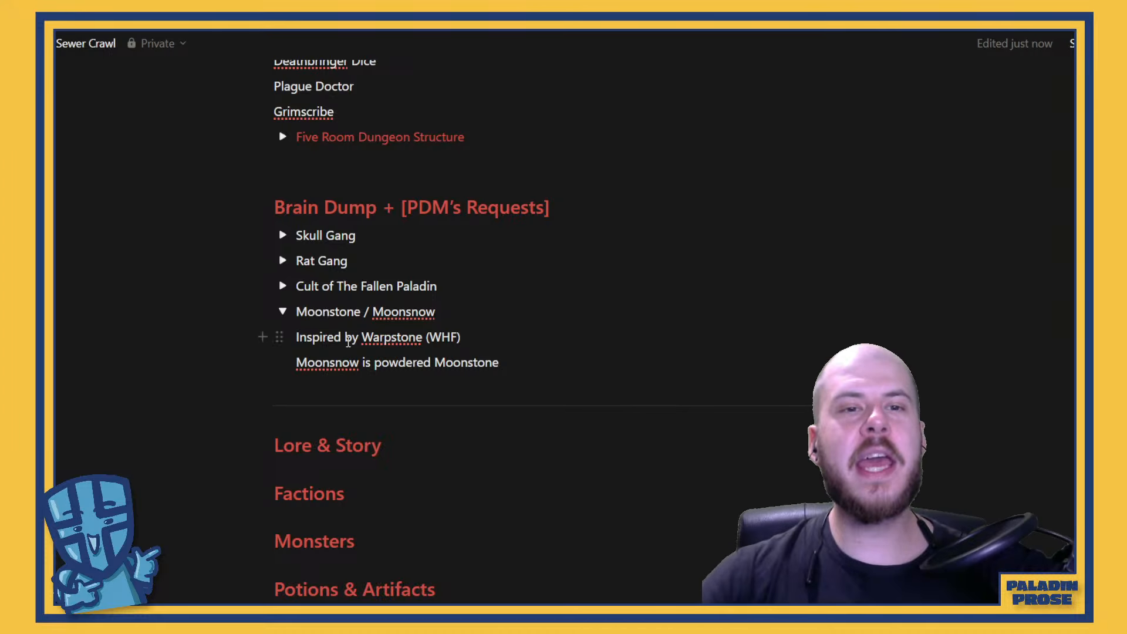
scroll(495, 272, up, 3)
scroll(496, 272, down, 3)
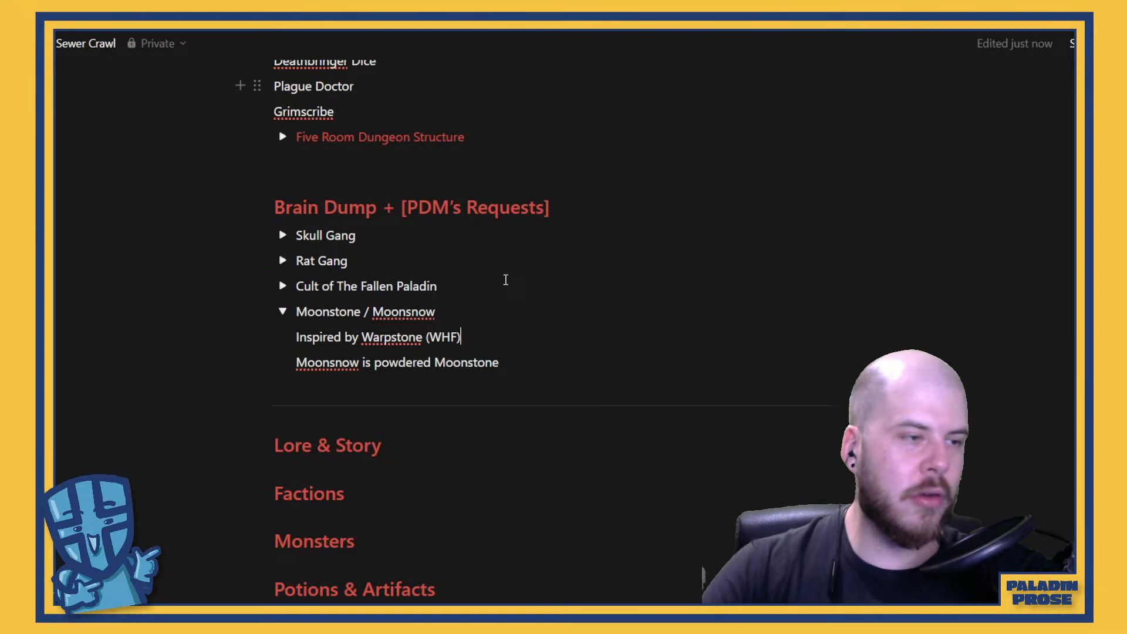
click(370, 237)
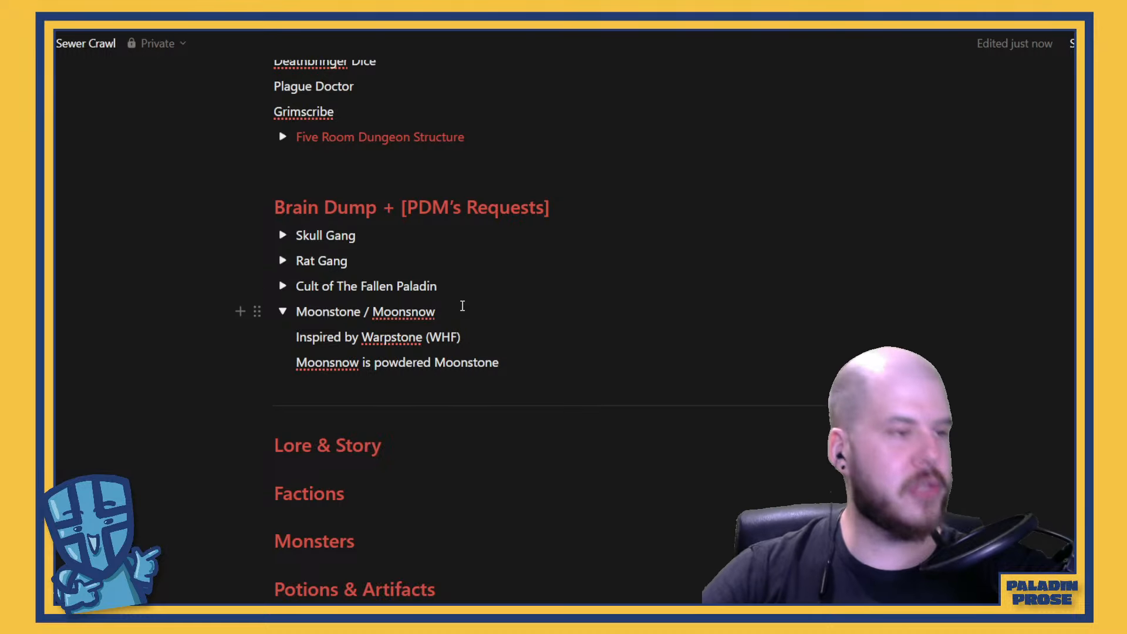
click(283, 312)
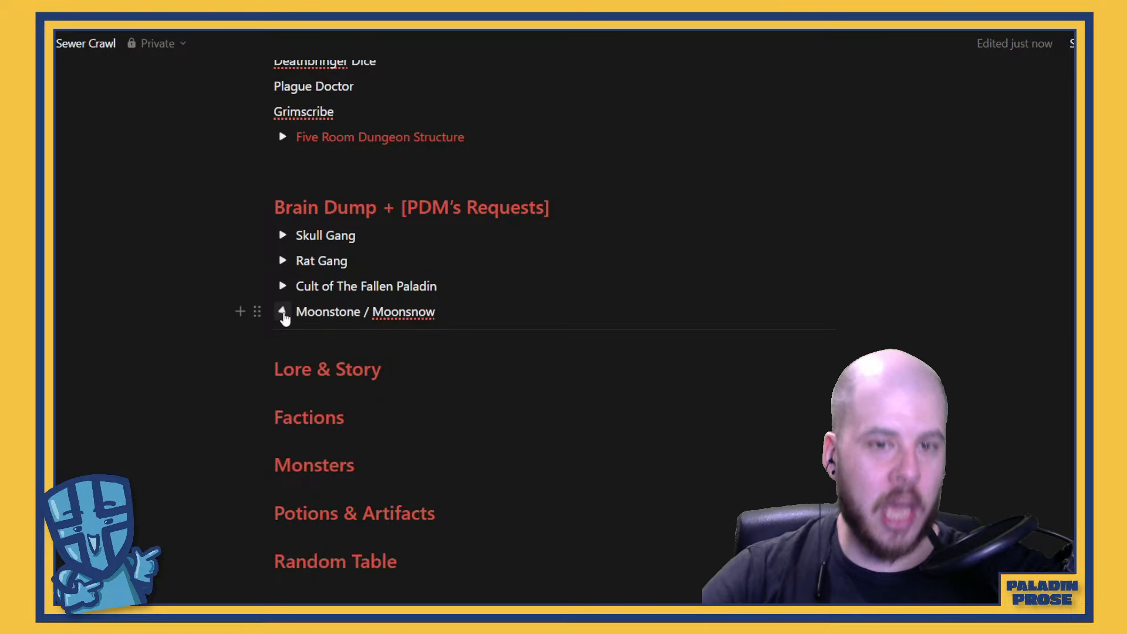
click(283, 235)
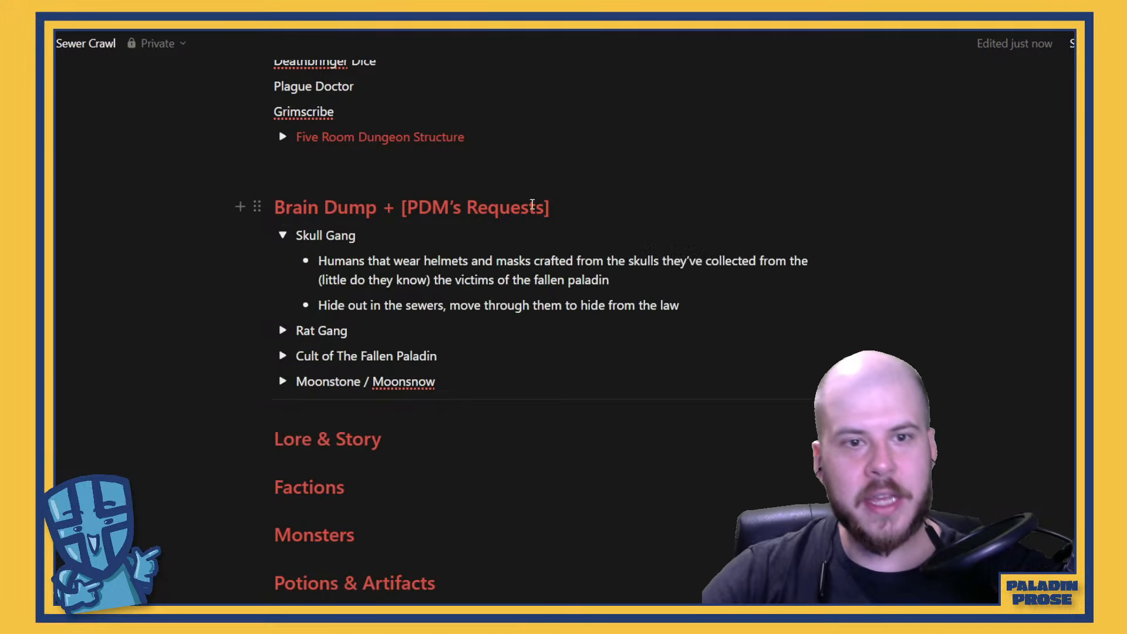
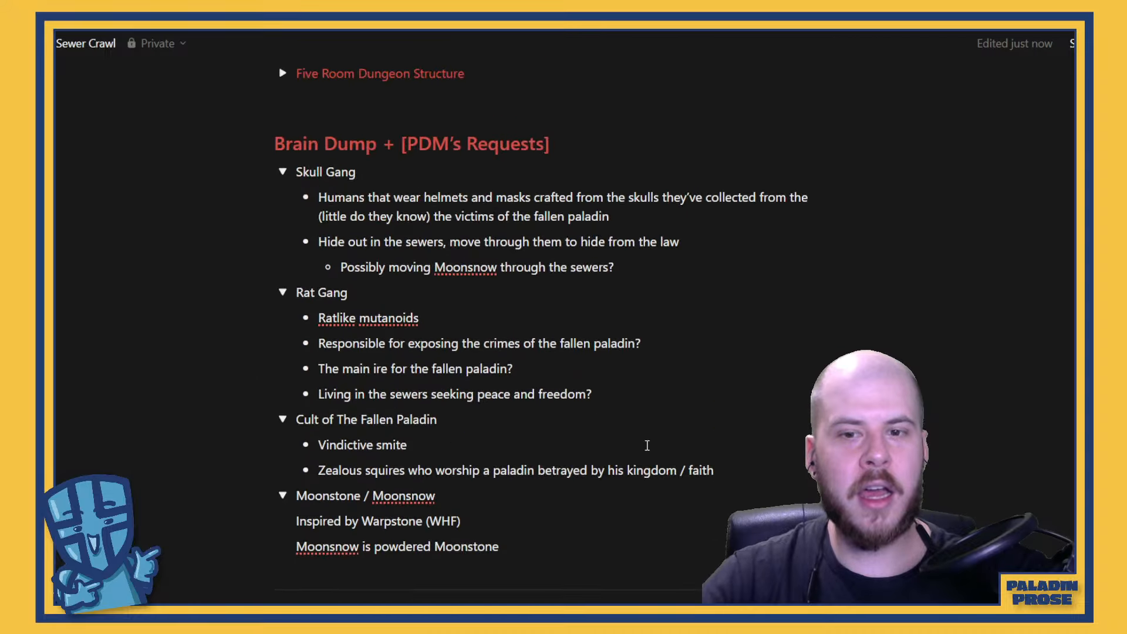
Move the Skull Gang, Rat Gang and Cult of The Fallen Paladin entries from the Brain Dump section to under the Factions heading
drag(720, 468, 297, 177)
right_click(323, 170)
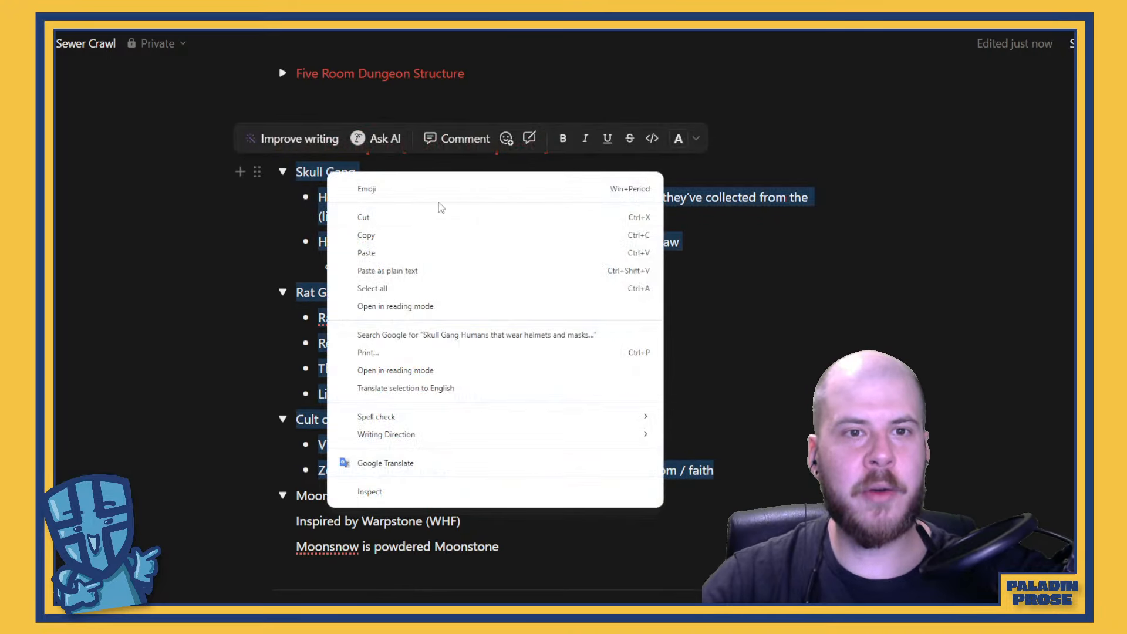
click(428, 231)
key(BackSpace)
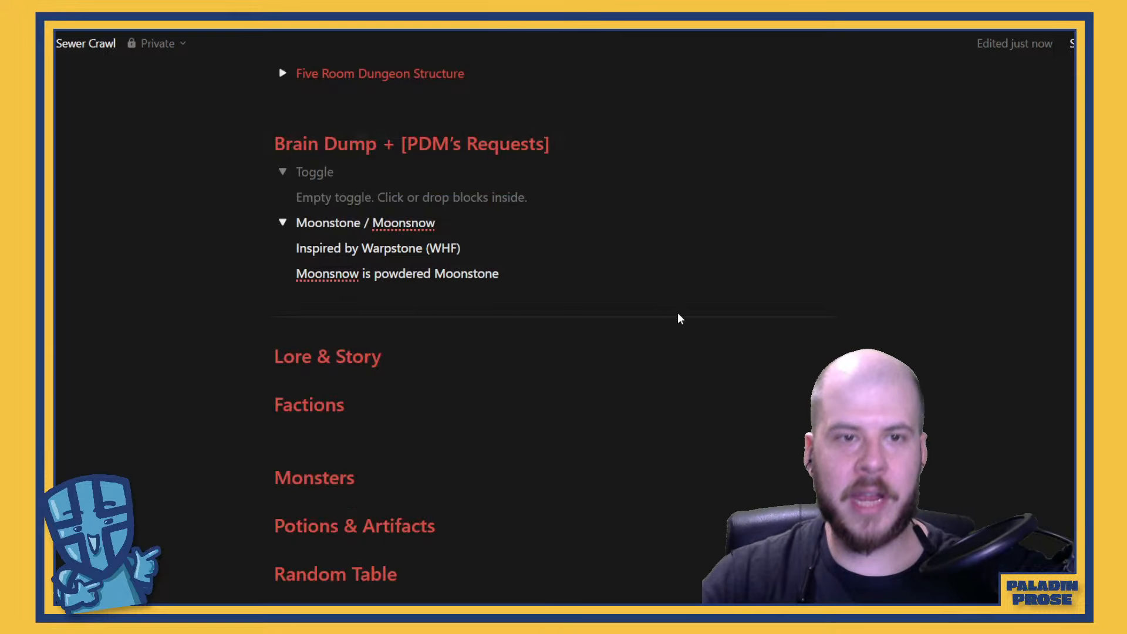
key(BackSpace)
key(BackSpace)
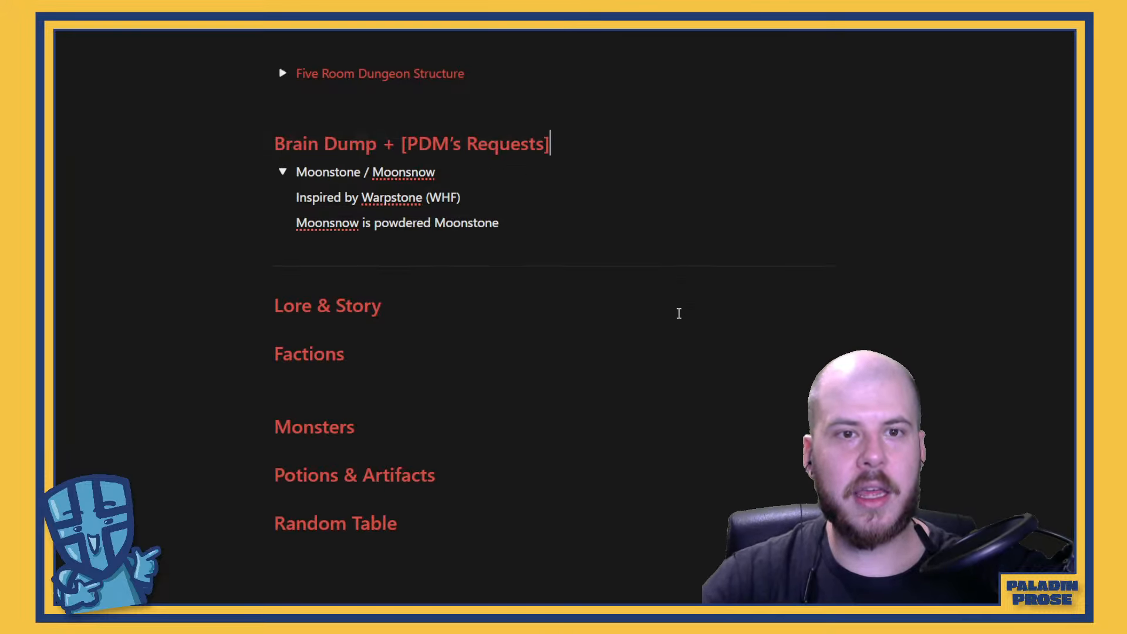
click(418, 376)
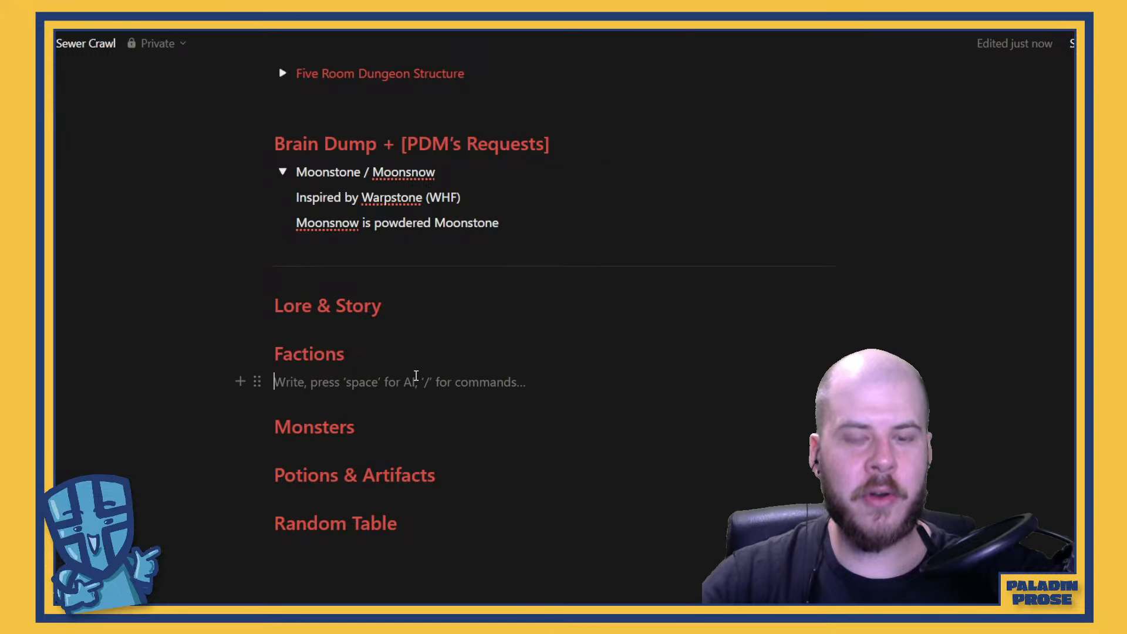
key(ctrl+z)
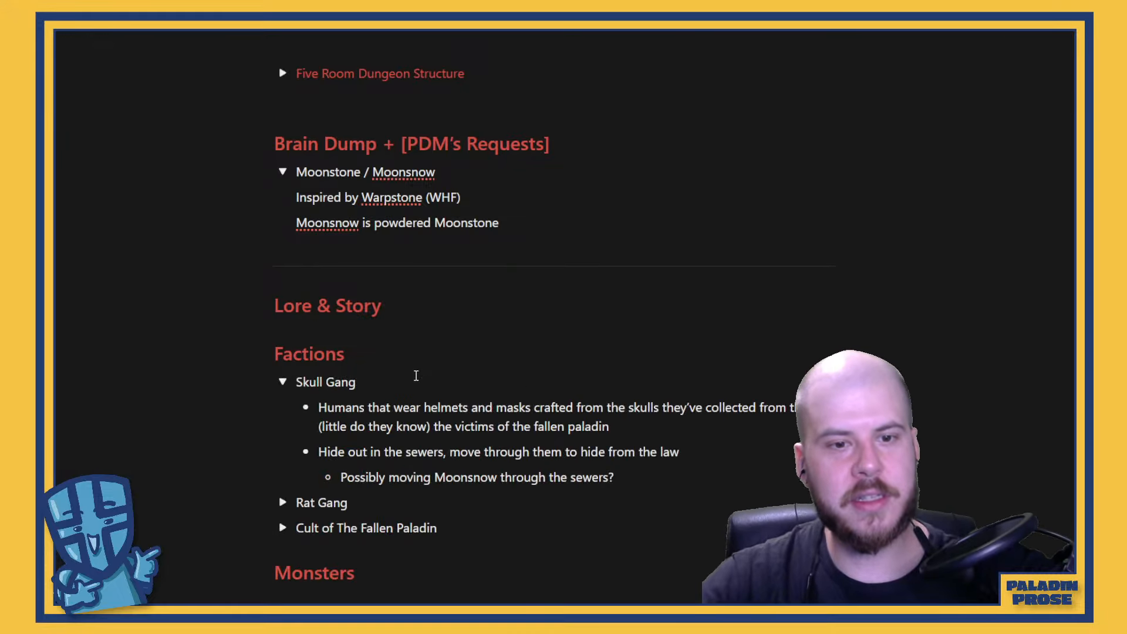
Expand the Rat Gang and Cult of The Fallen Paladin entries under Factions to read their notes
click(283, 502)
scroll(401, 429, down, 1)
scroll(401, 428, down, 3)
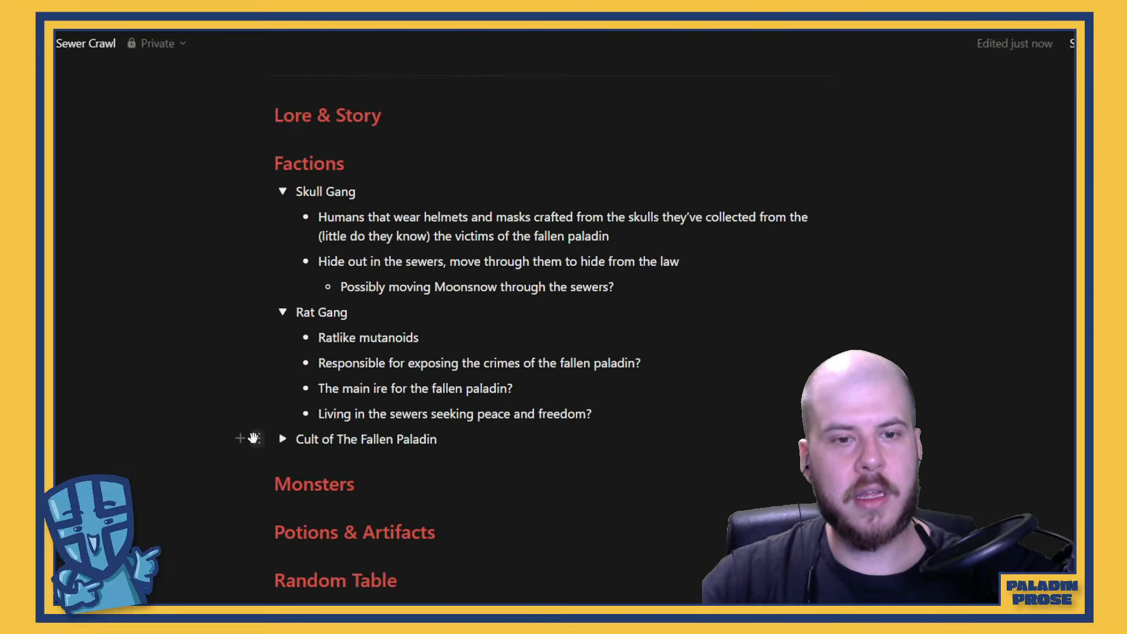
click(283, 439)
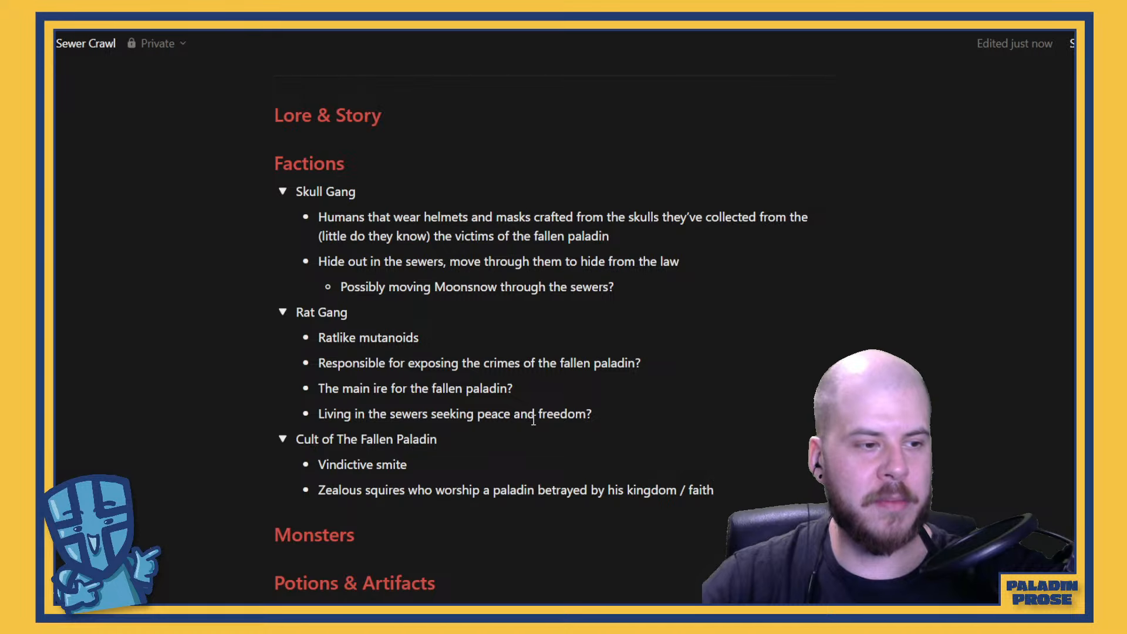
scroll(533, 414, down, 3)
scroll(397, 352, up, 2)
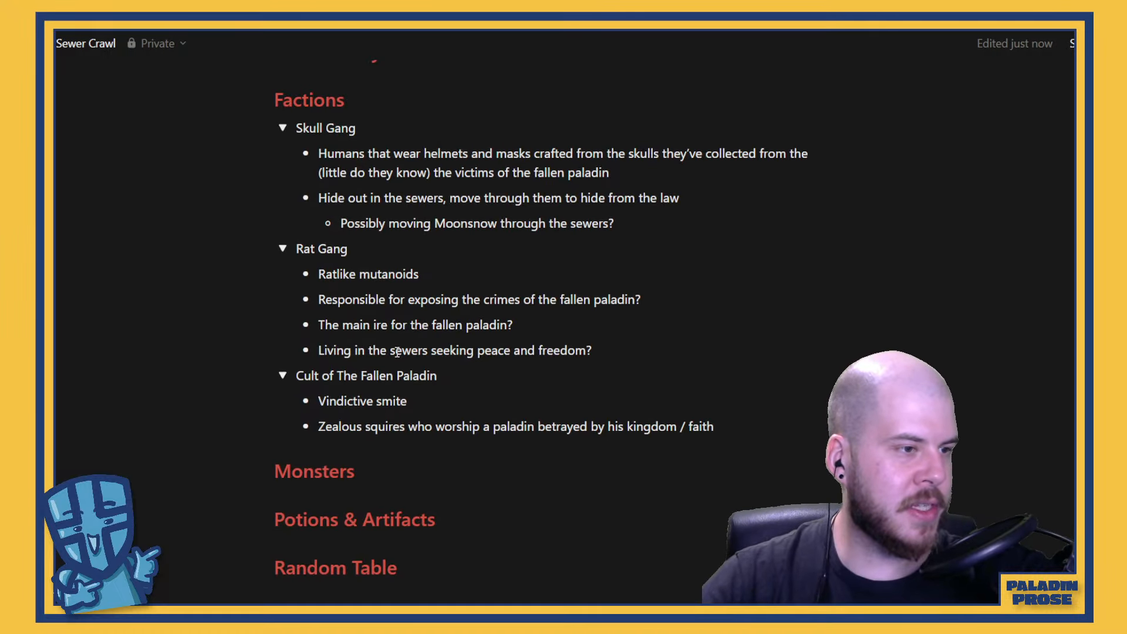
scroll(485, 422, down, 1)
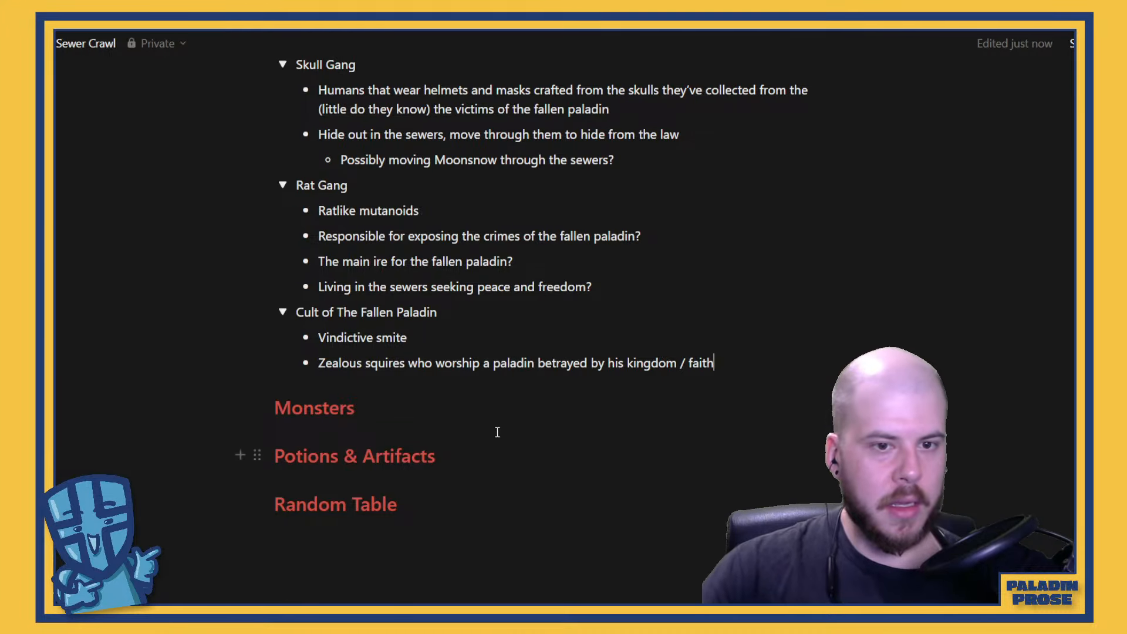
Add the line "The Fallen Paladin" under the Monsters heading
click(485, 403)
scroll(499, 399, down, 1)
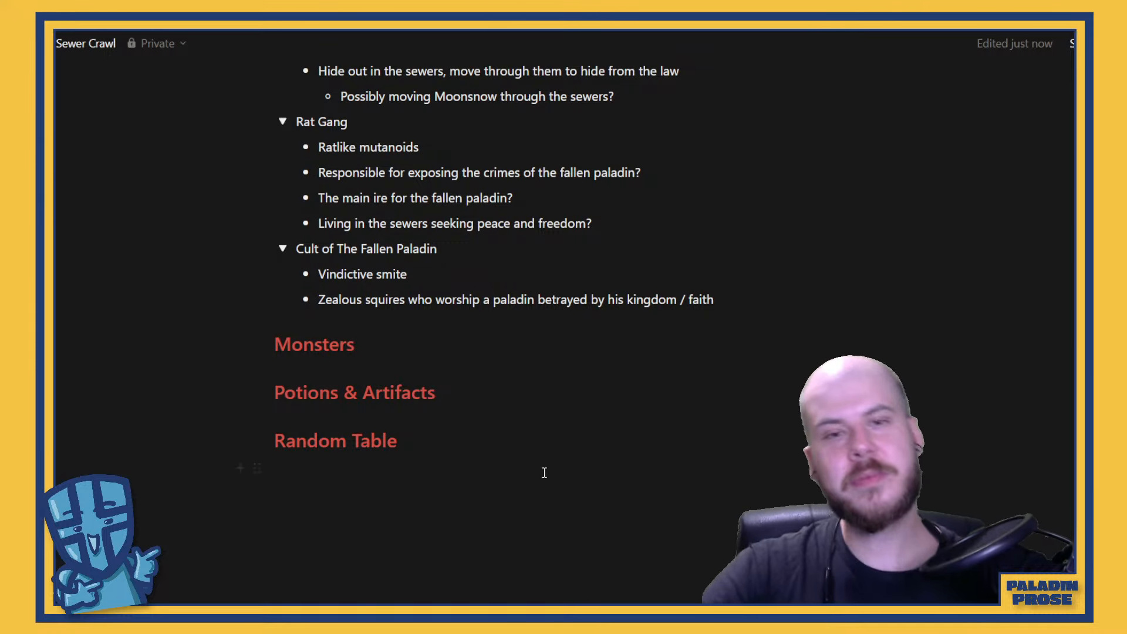
scroll(595, 350, up, 8)
scroll(595, 350, down, 6)
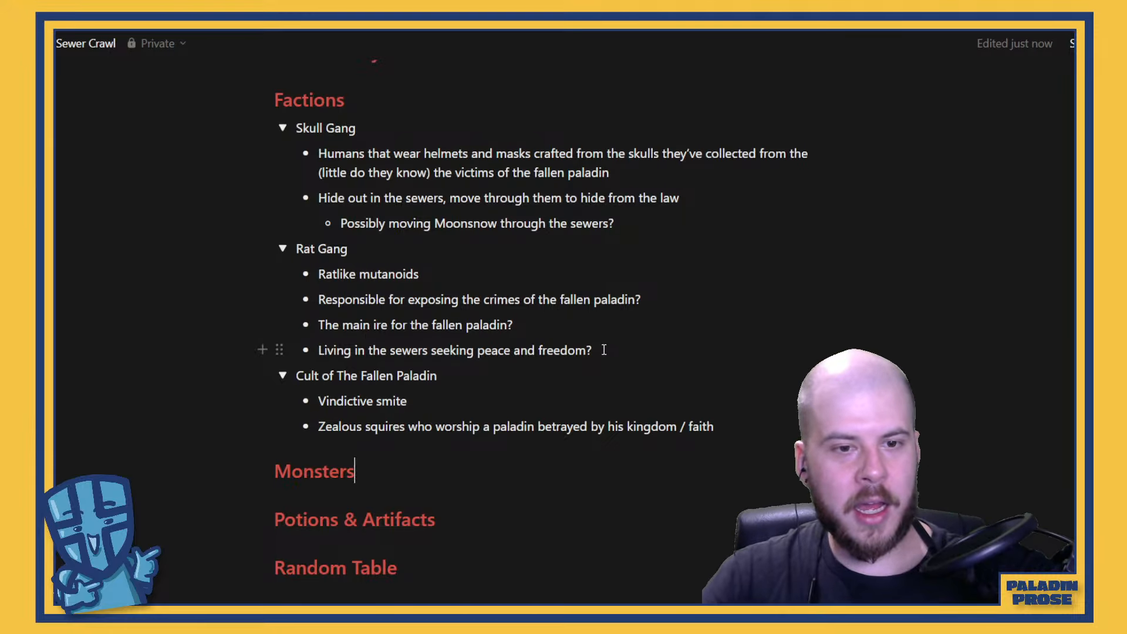
key(Return)
text(The)
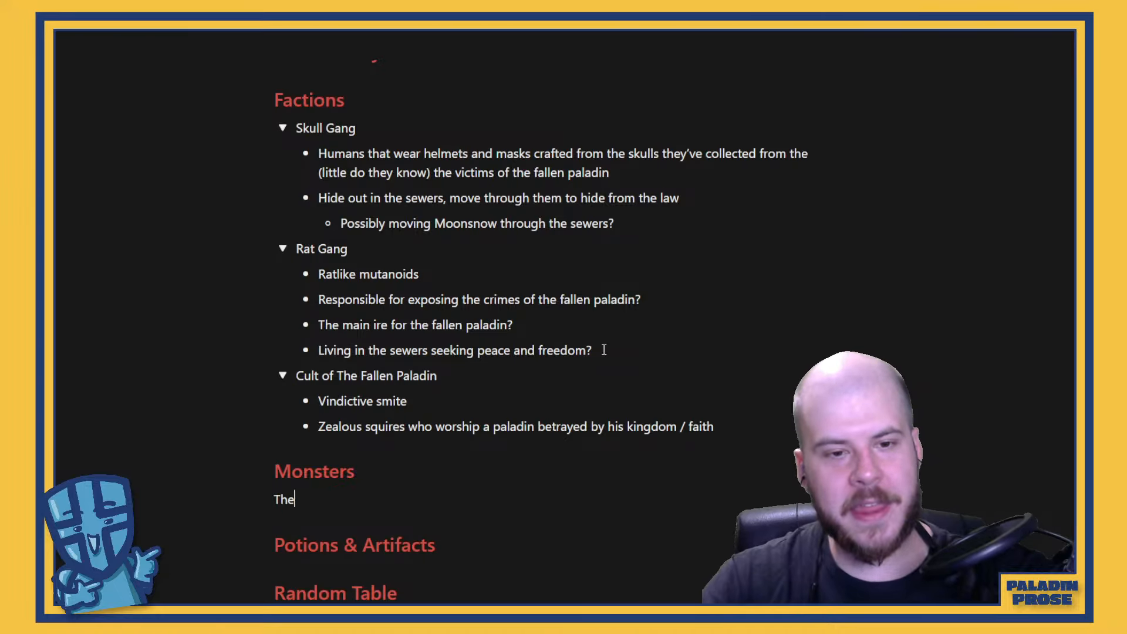
text( Fallen )
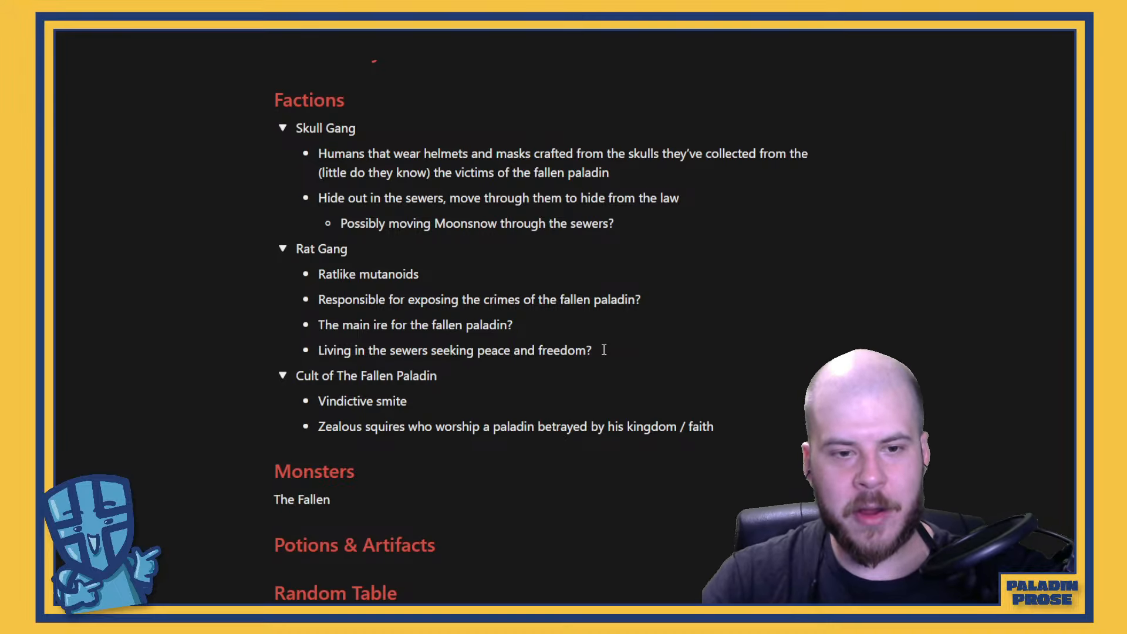
text(Pal)
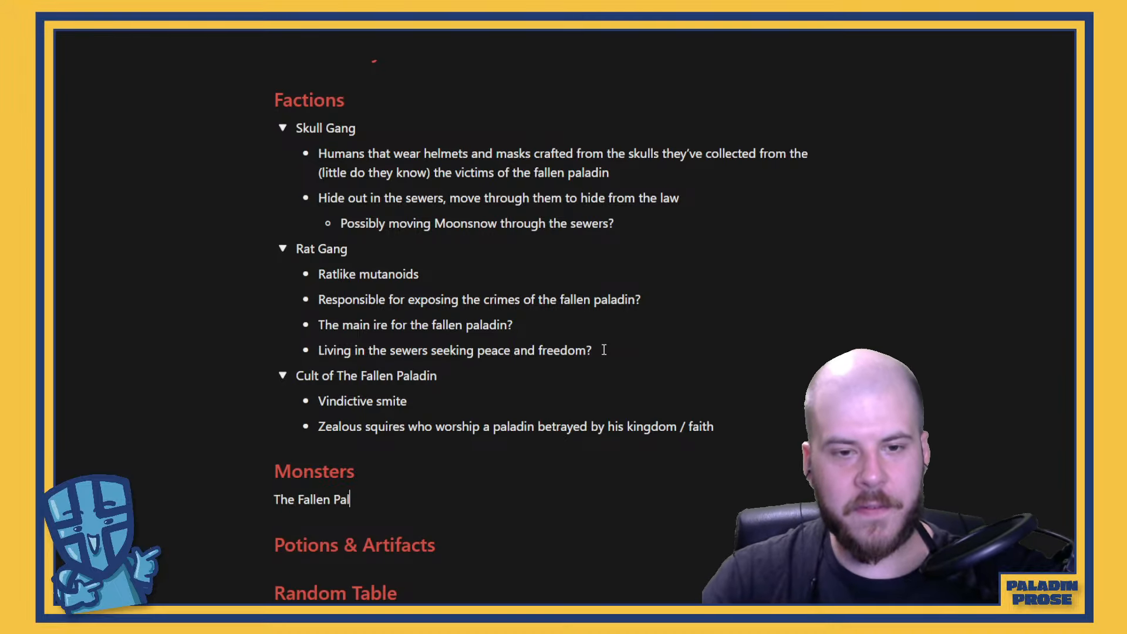
text(adin)
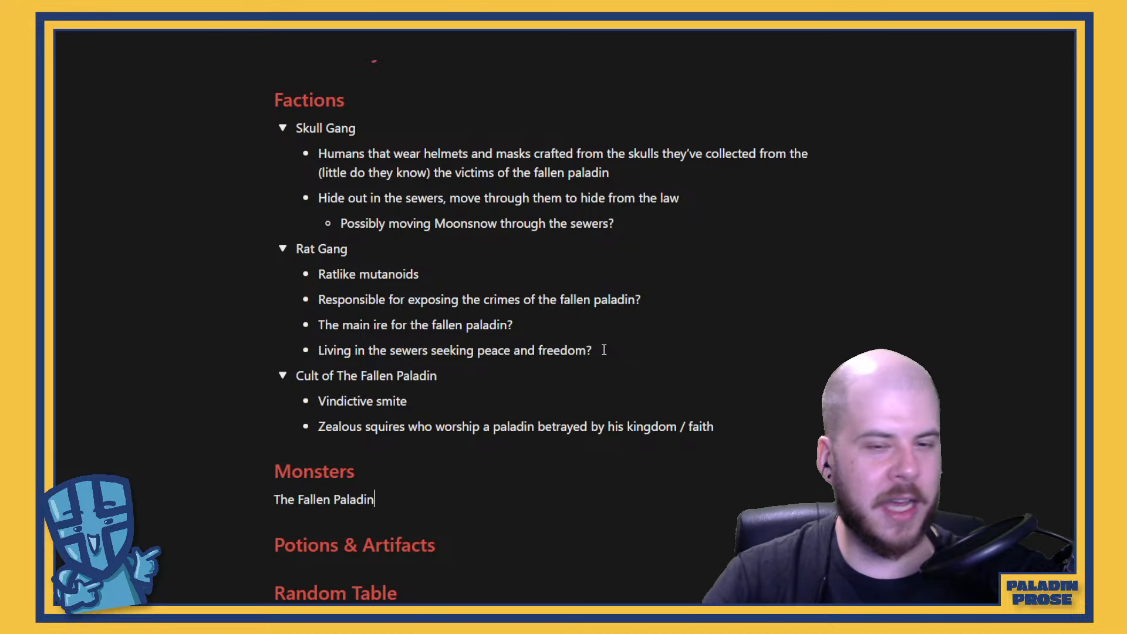
Add "Zealous Squire" on a new line below The Fallen Paladin in the Monsters section
key(Return)
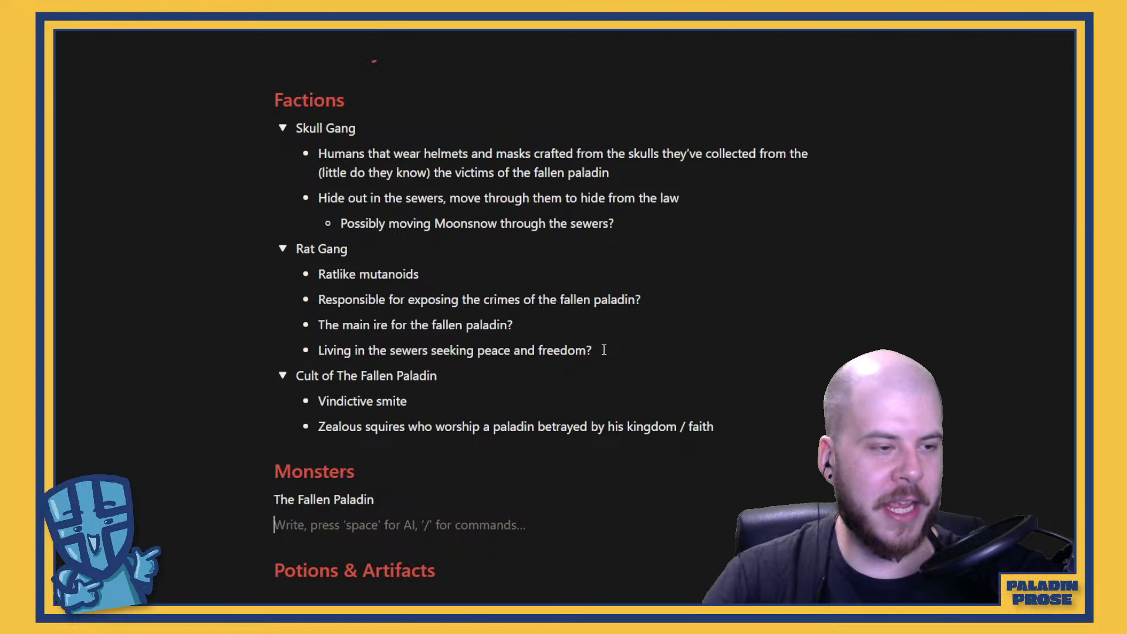
text(Zealous )
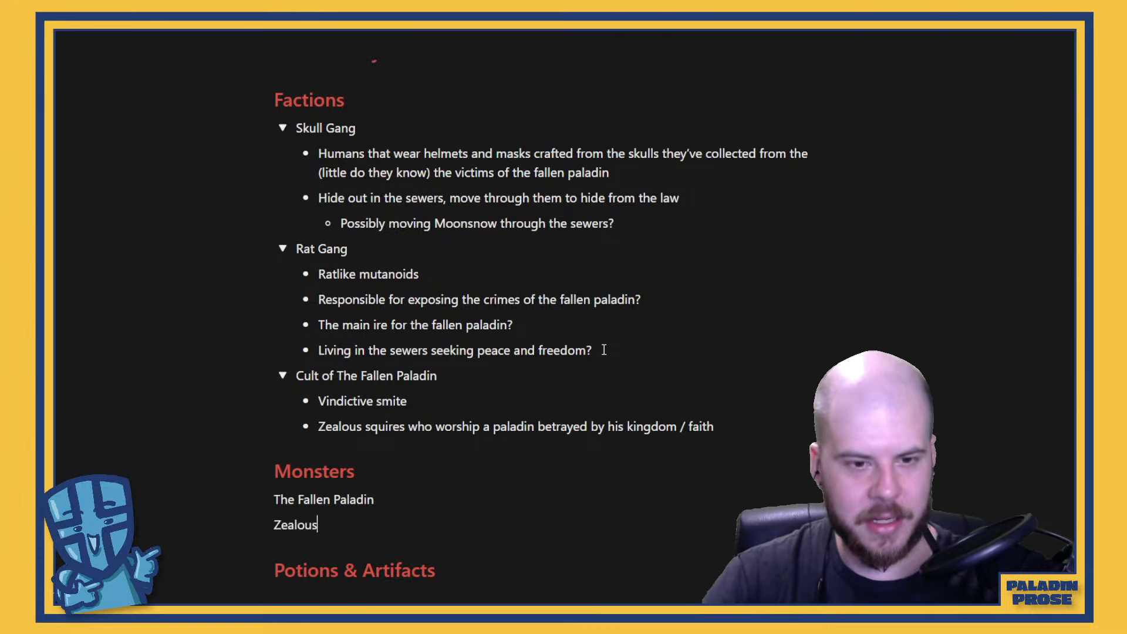
text(Squires)
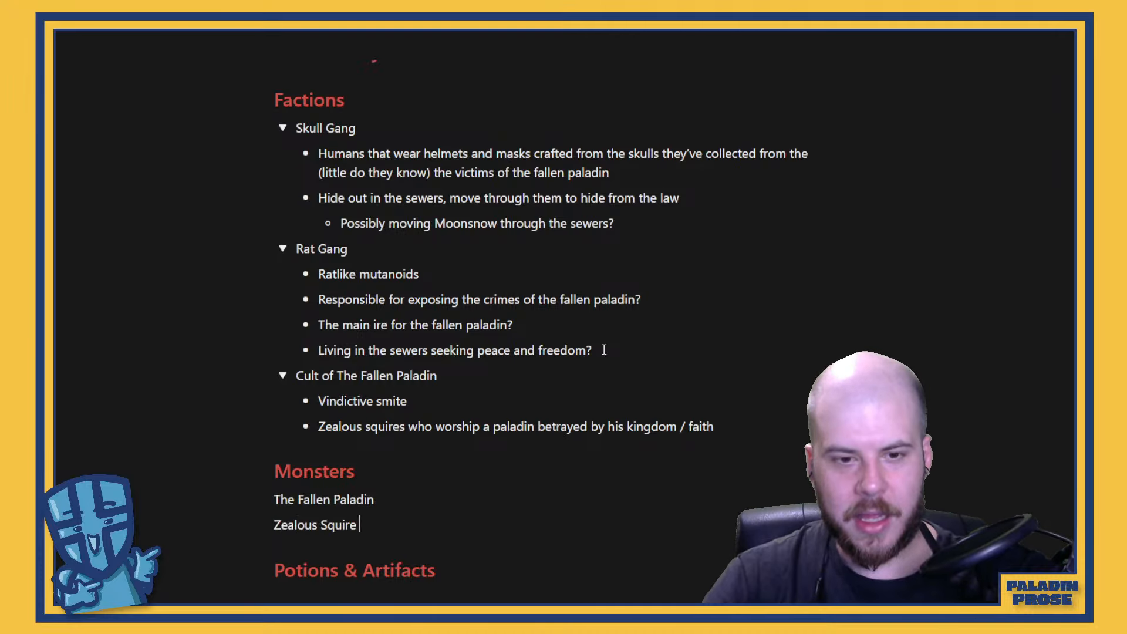
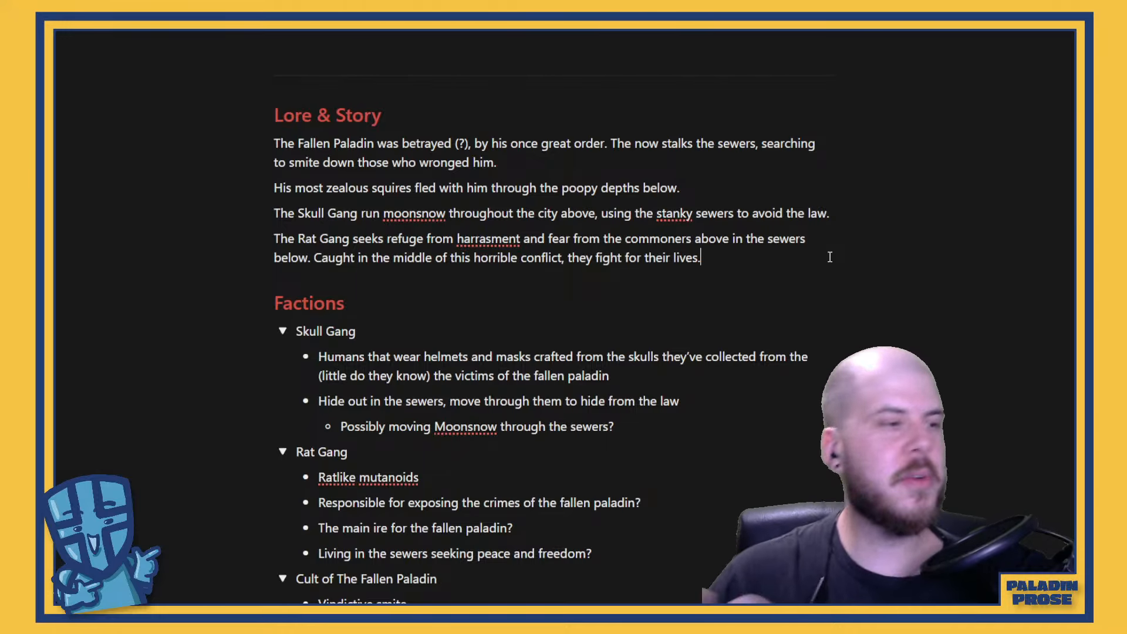
scroll(732, 400, down, 1)
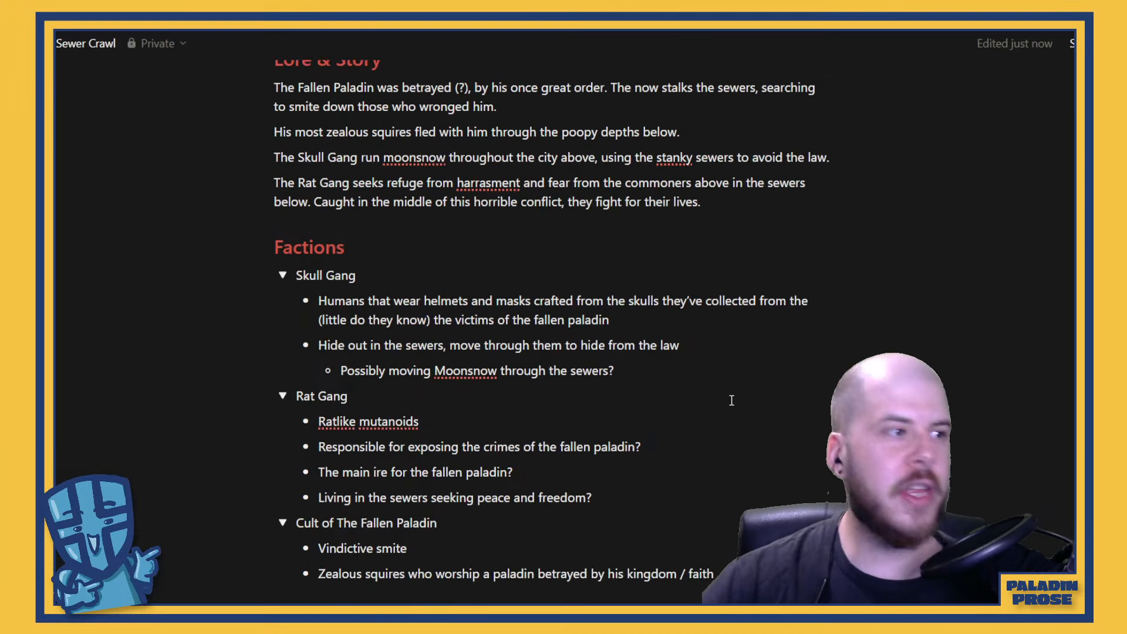
scroll(731, 400, up, 1)
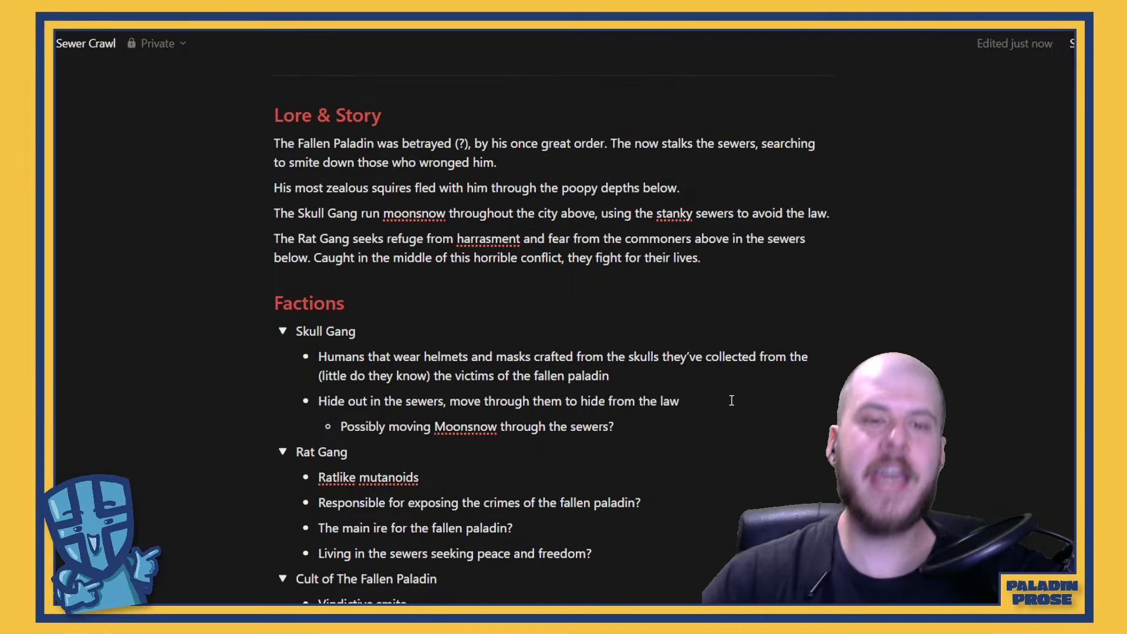
scroll(729, 398, down, 3)
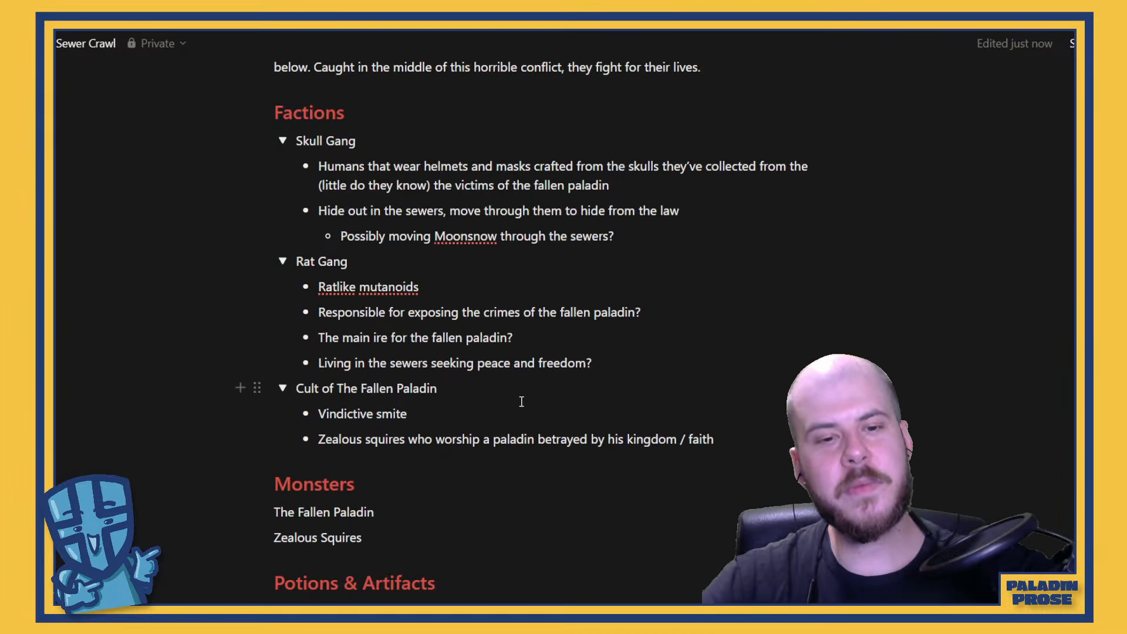
scroll(521, 402, down, 3)
scroll(500, 402, up, 9)
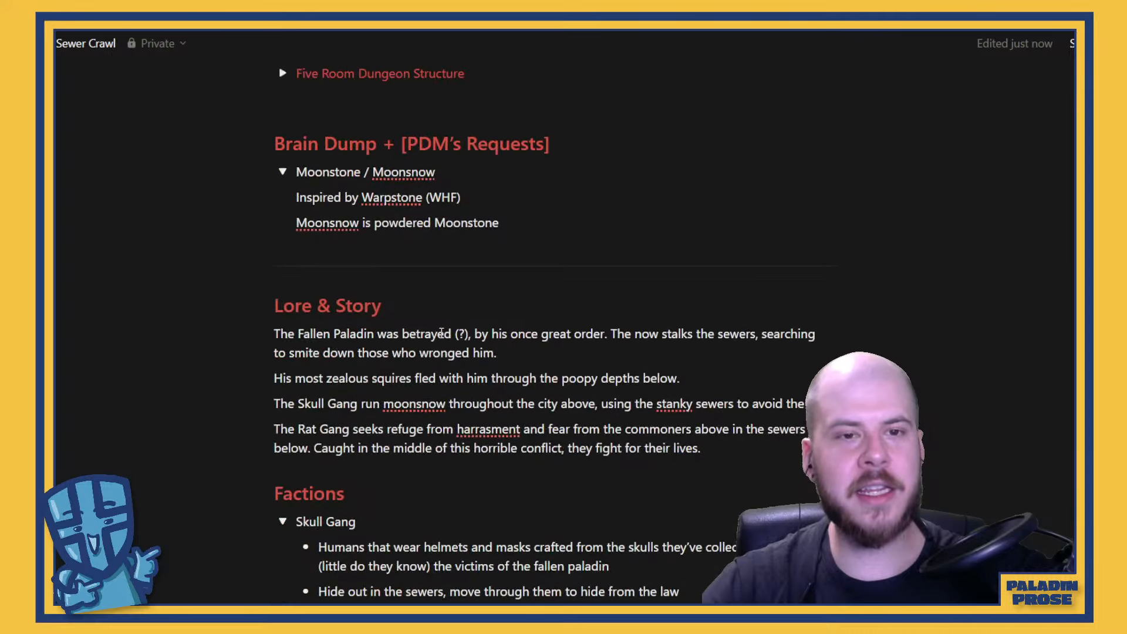
click(626, 354)
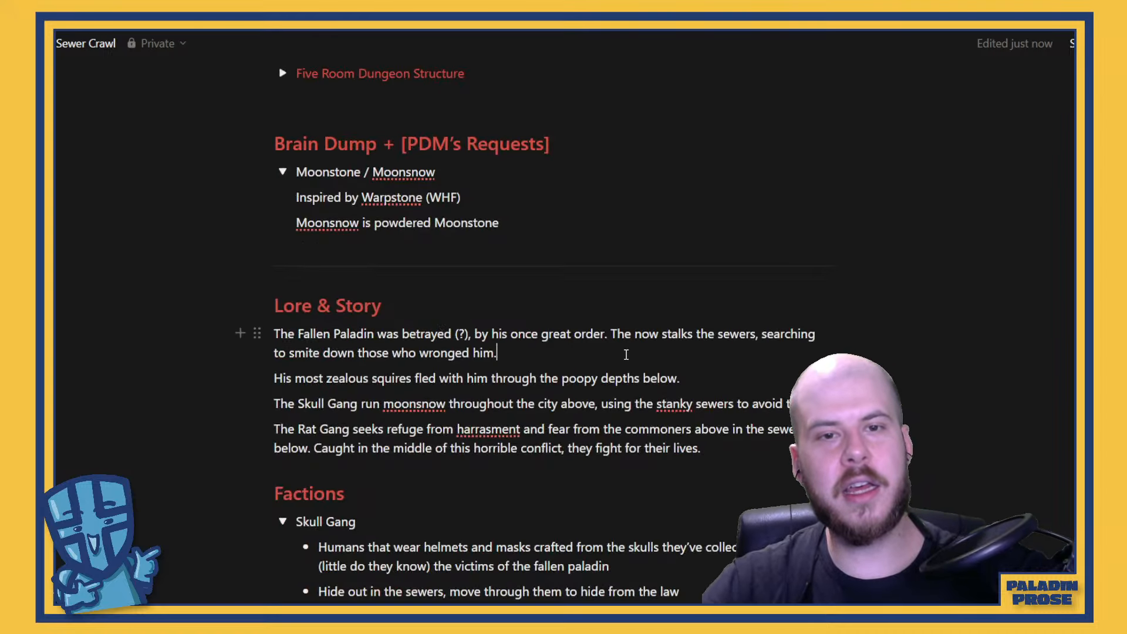
key(Return)
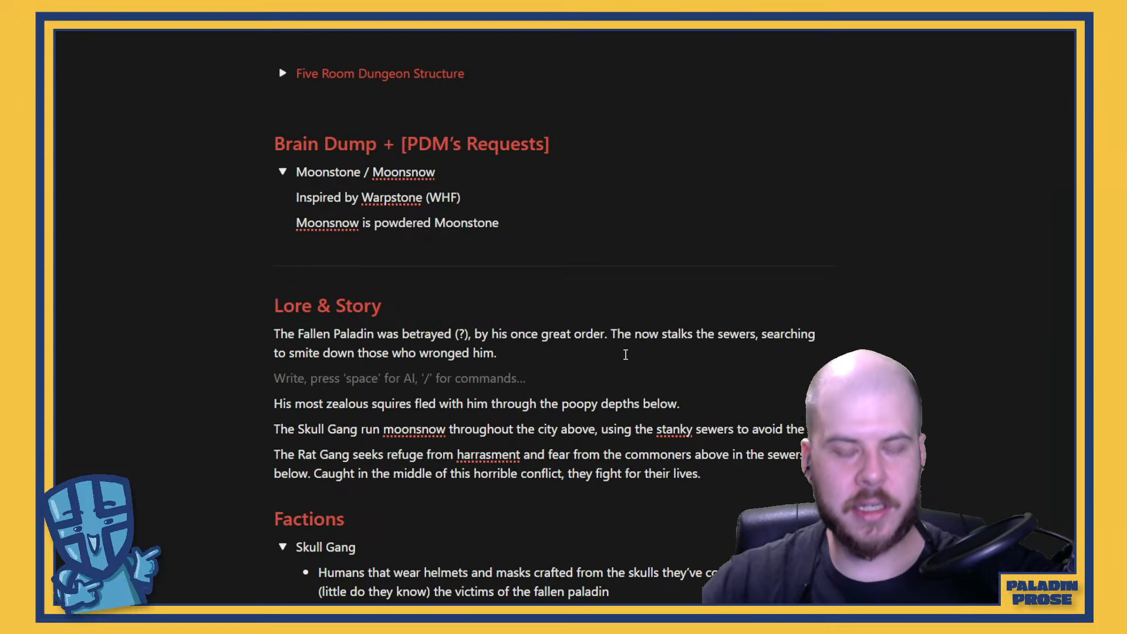
text(The)
key(BackSpace)
key(BackSpace)
key(BackSpace)
key(BackSpace)
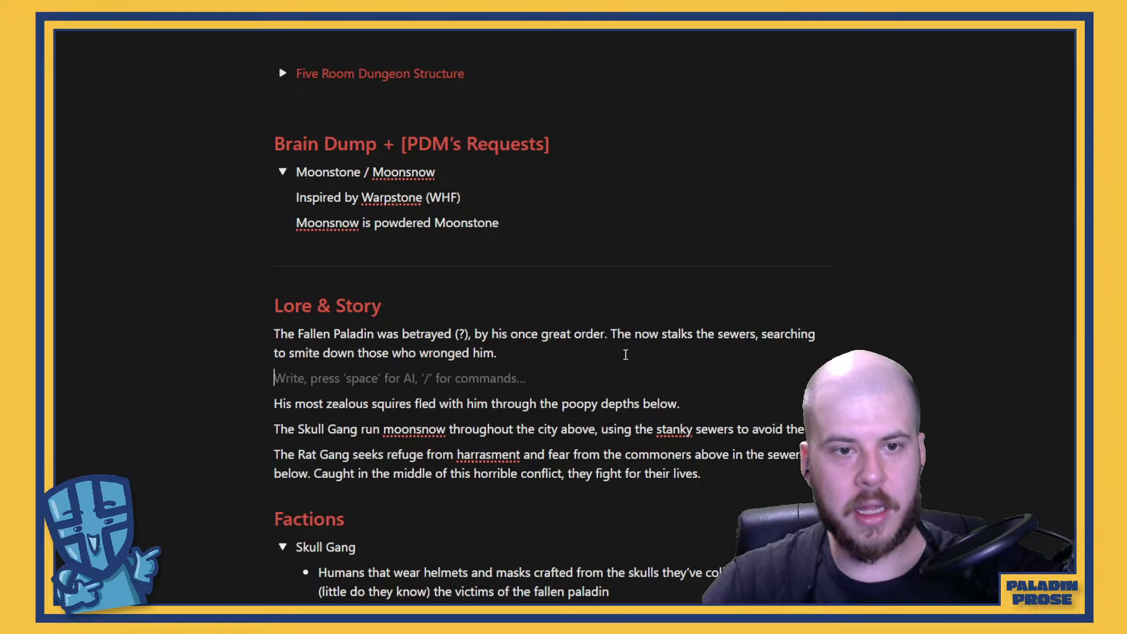
Split "The Fallen Paladin" onto its own line under Lore & Story and turn it into a toggle list
click(380, 334)
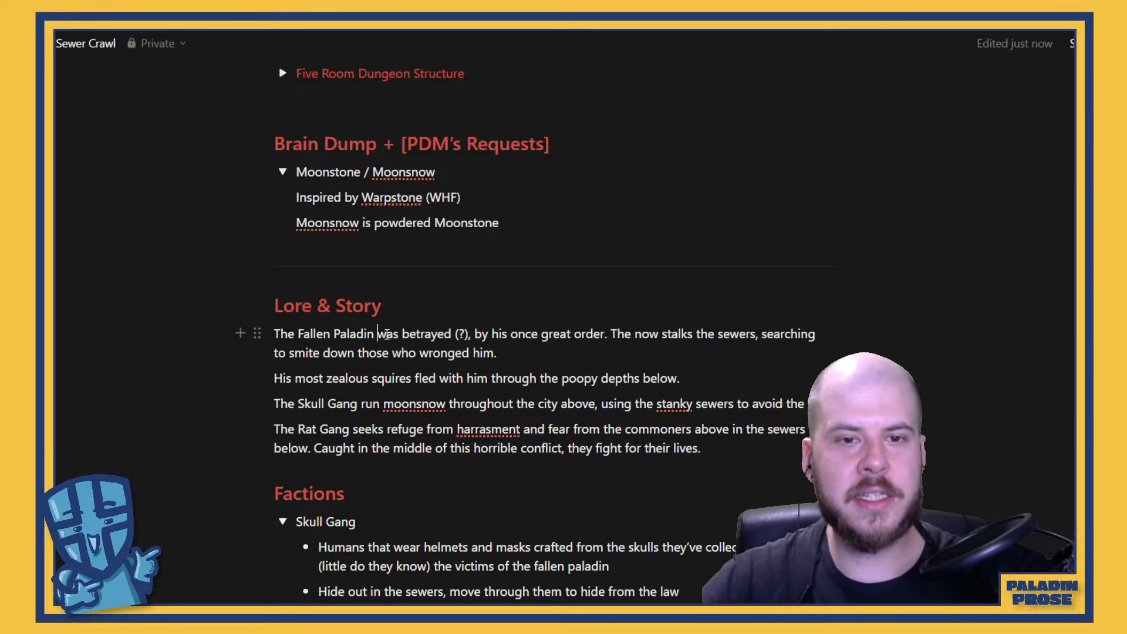
key(Return)
drag(376, 333, 264, 330)
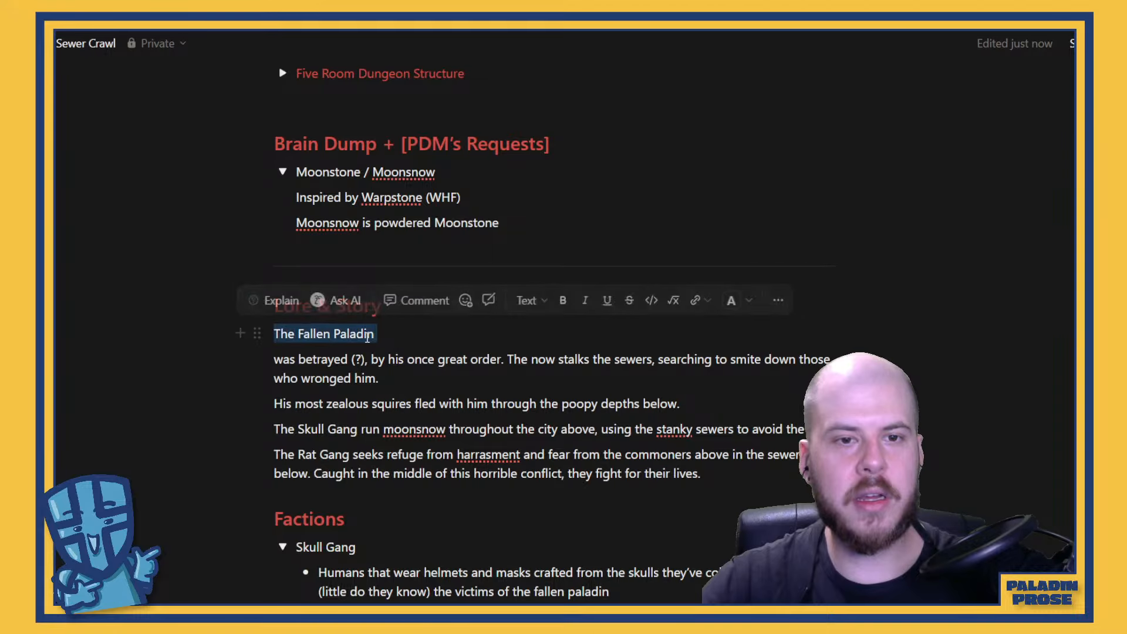
click(780, 299)
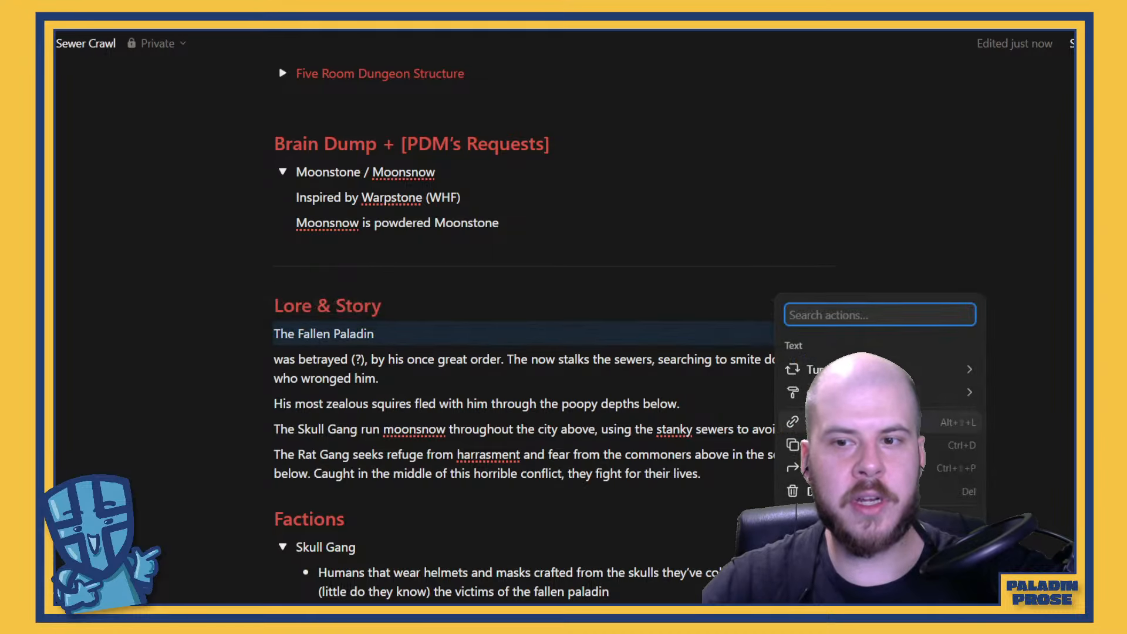
mouse_move(909, 372)
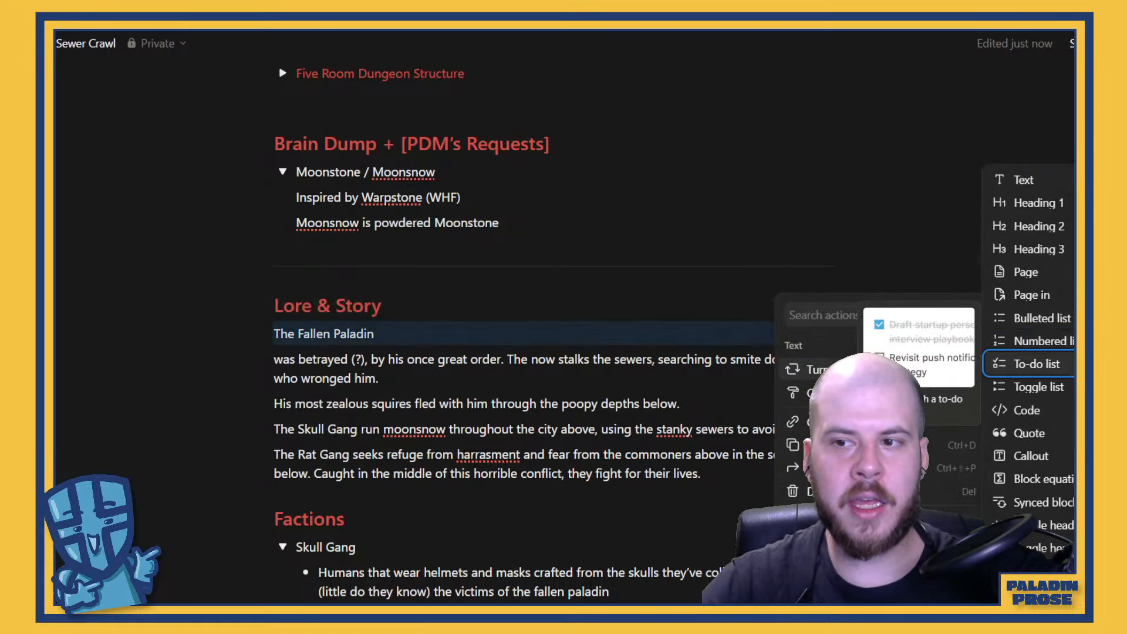
click(1038, 387)
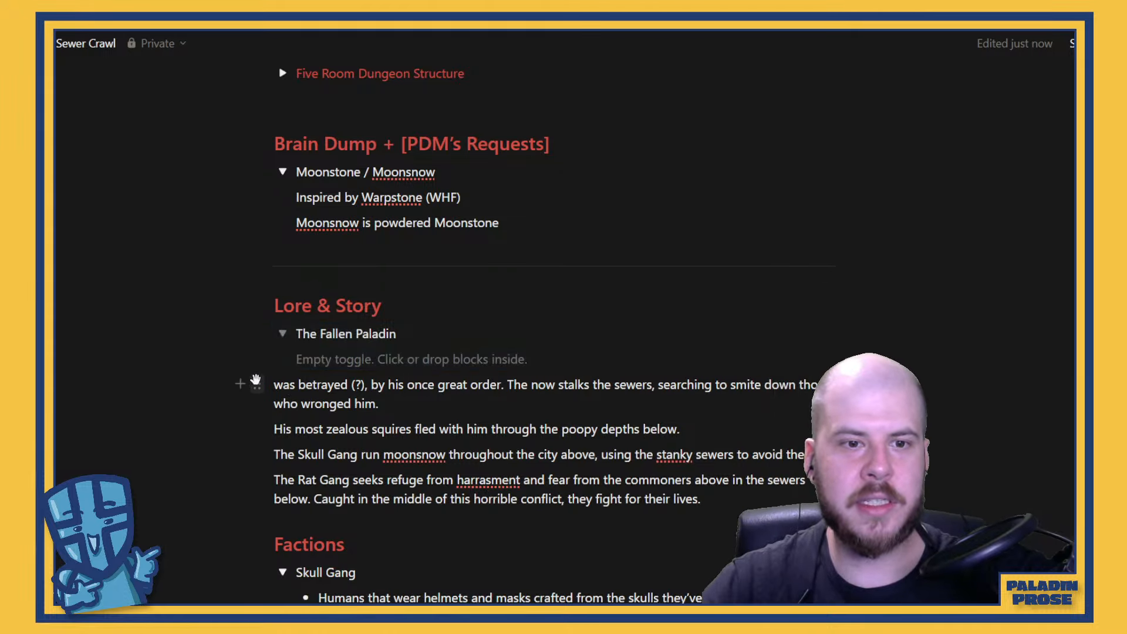
Move the "was betrayed (?)" paragraph inside The Fallen Paladin toggle and capitalize its first word to "Was"
drag(256, 382, 298, 358)
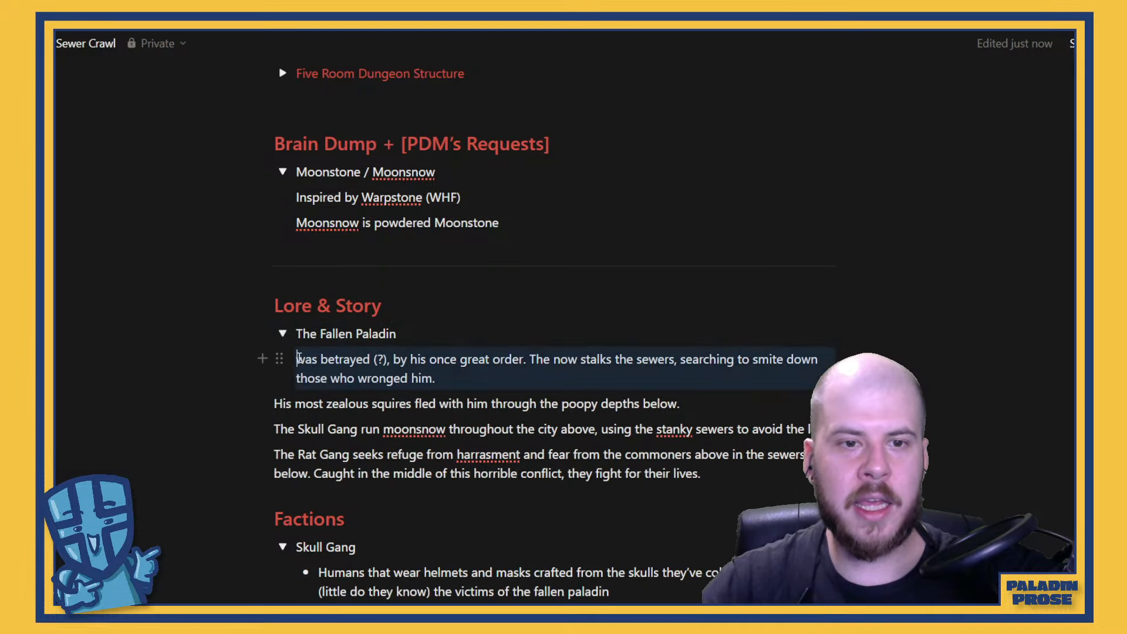
key(BackSpace)
text(W)
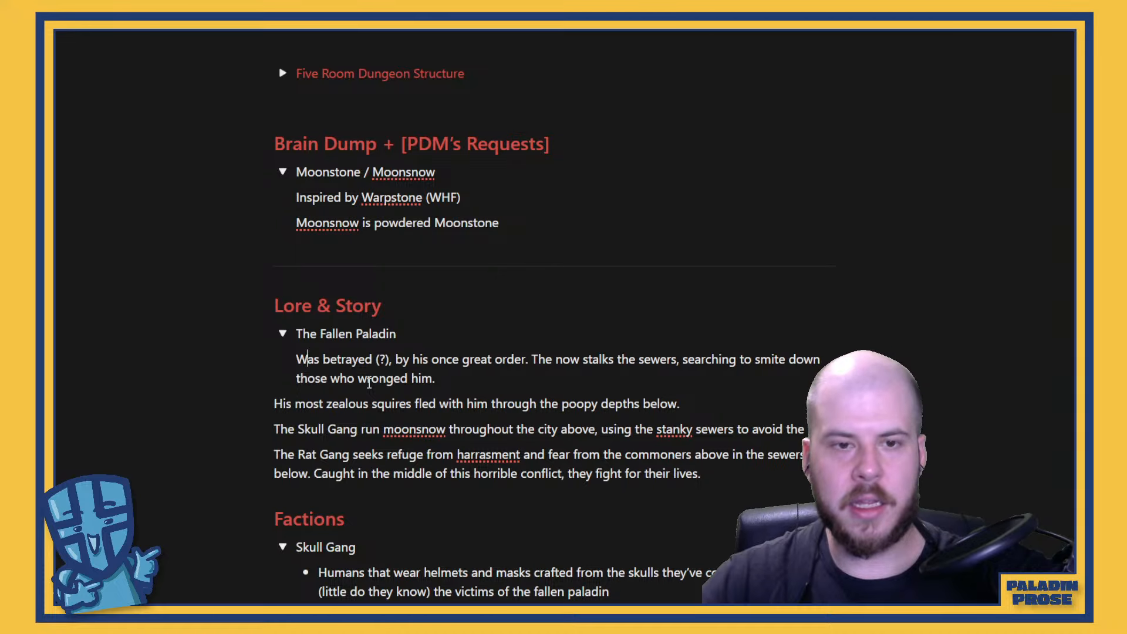
Add a paragraph below it inside the toggle: "He was snorting that Moonsnow, became paranoid, believes he was betrayed, but..."
click(468, 377)
key(Return)
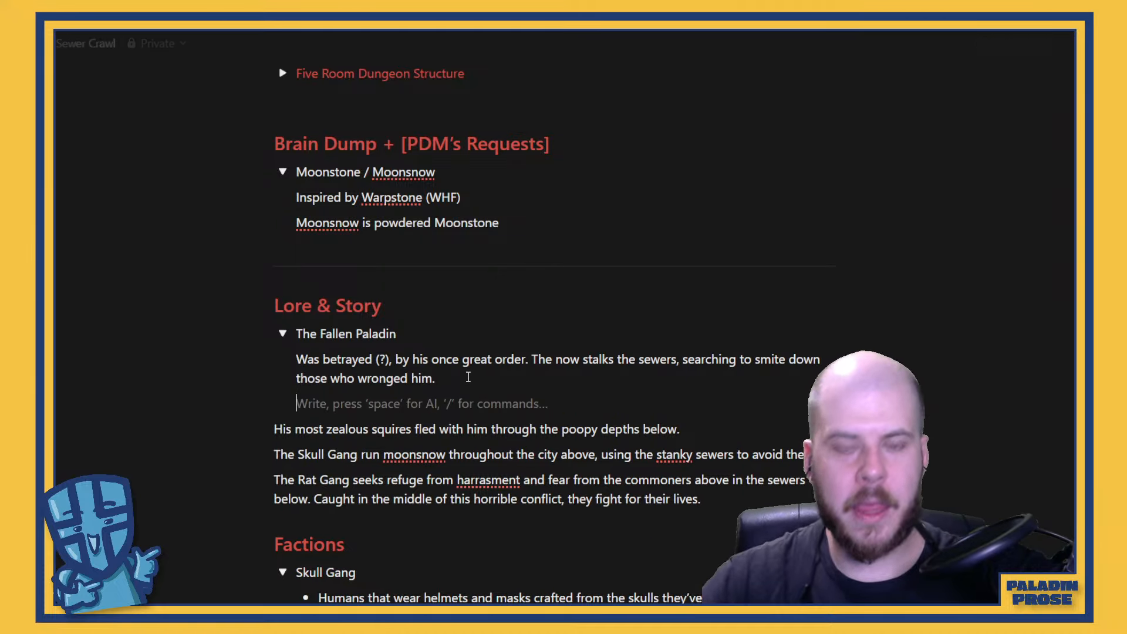
text(He was snor)
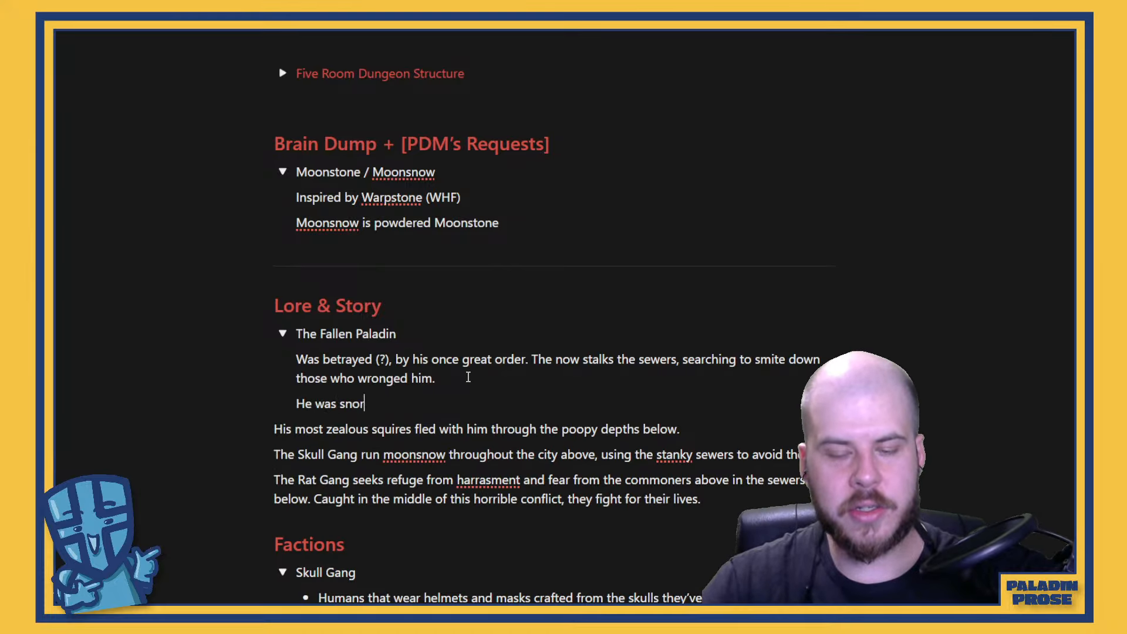
text(ting that Moonsnow,)
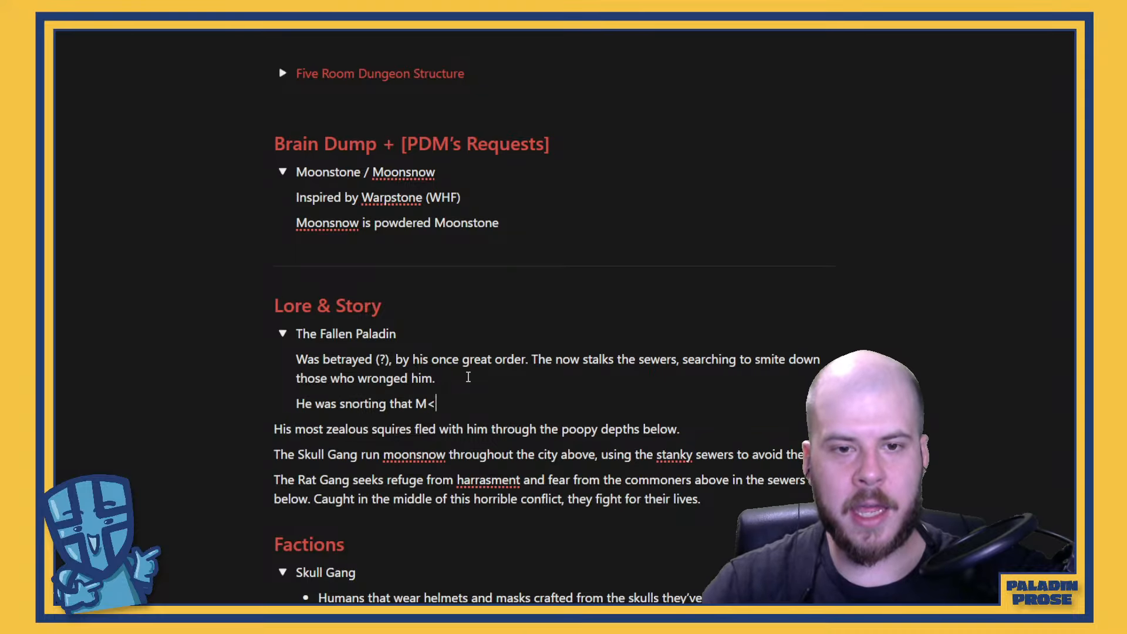
text( be)
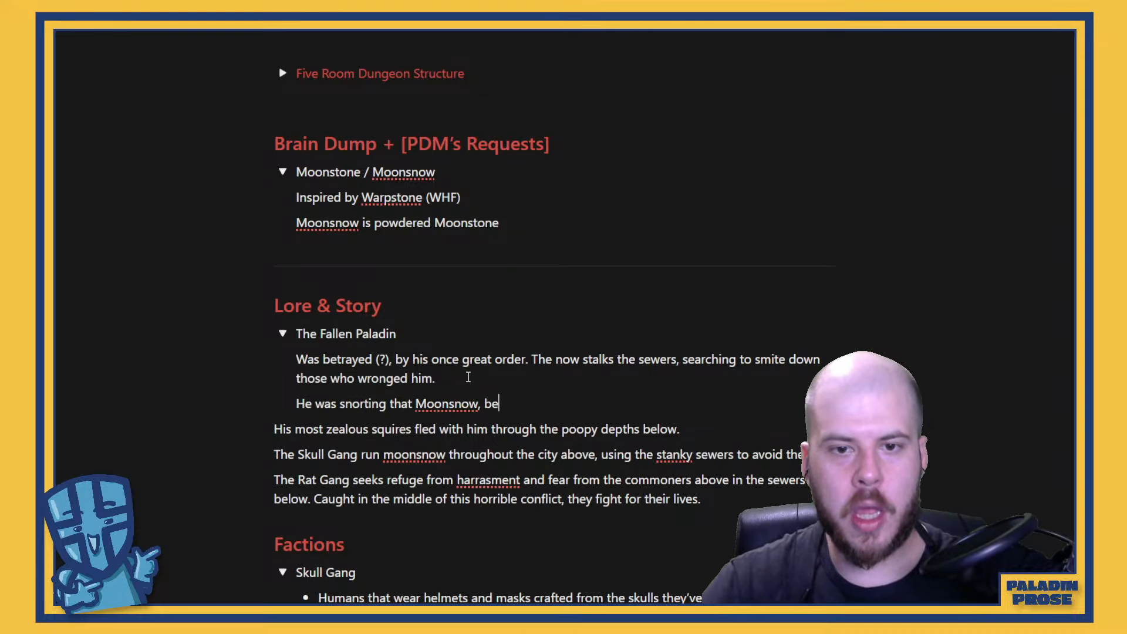
text(came paranoid)
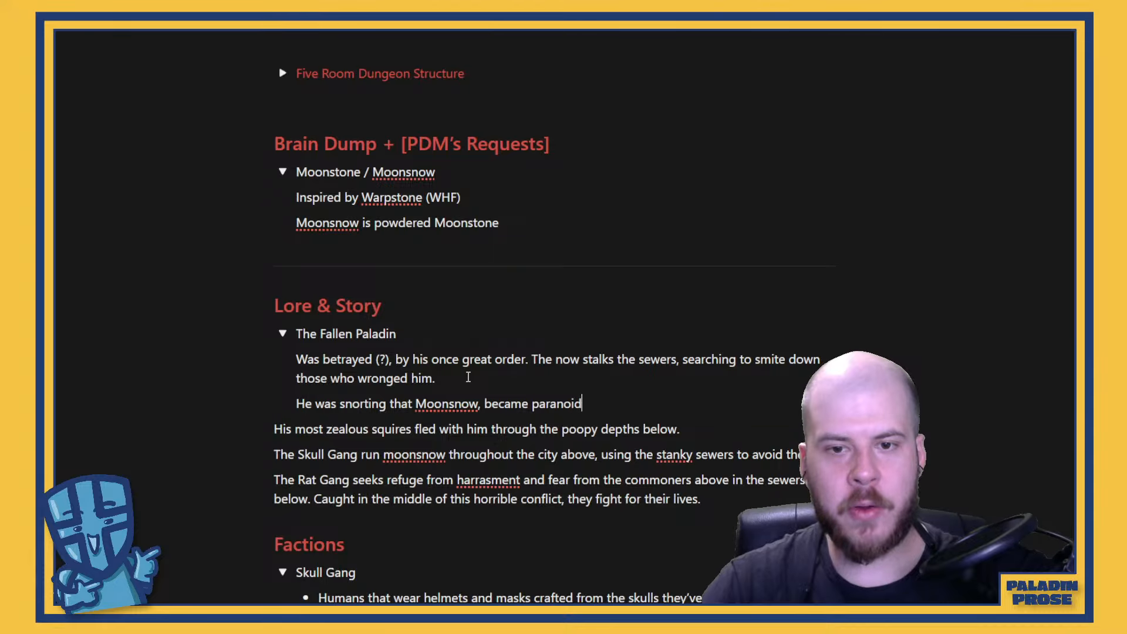
text(, believe)
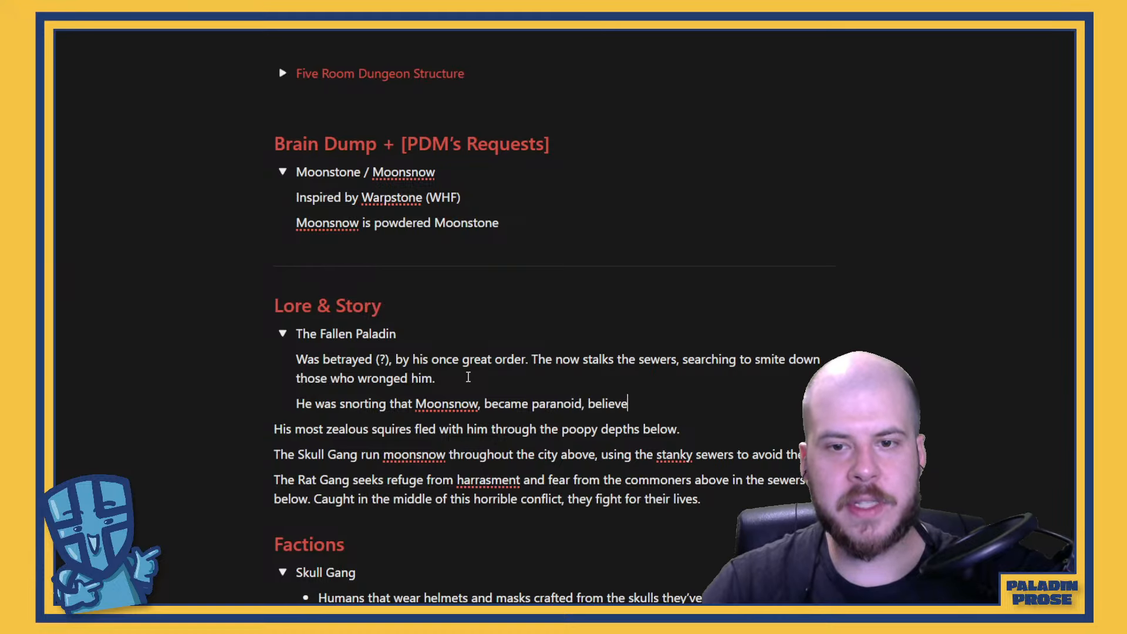
text(s he was betr)
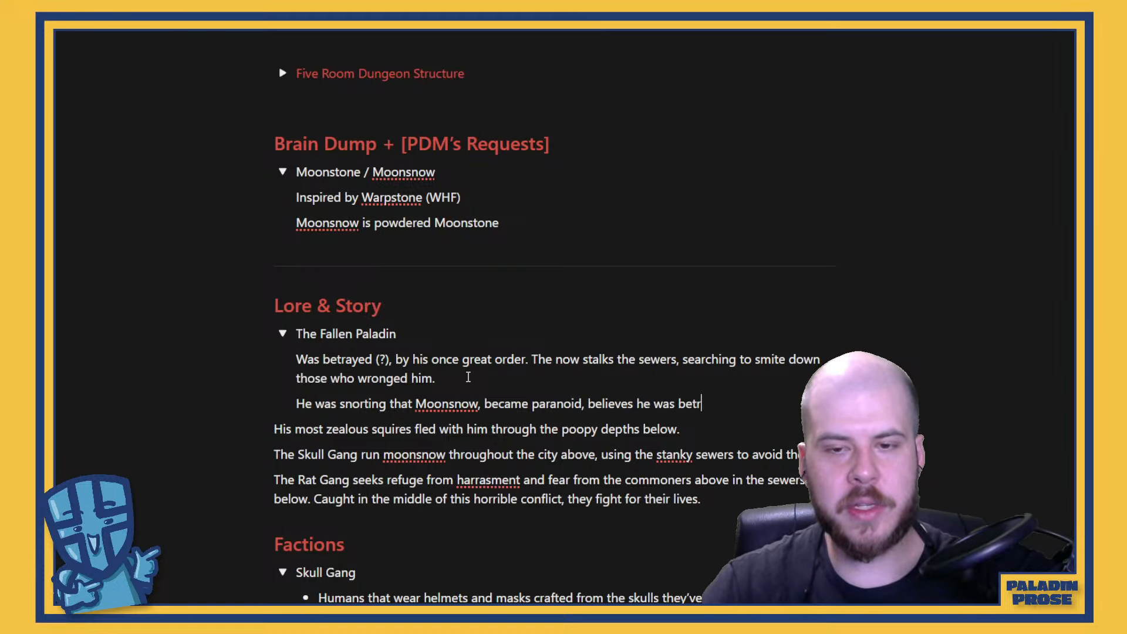
text(ayed,)
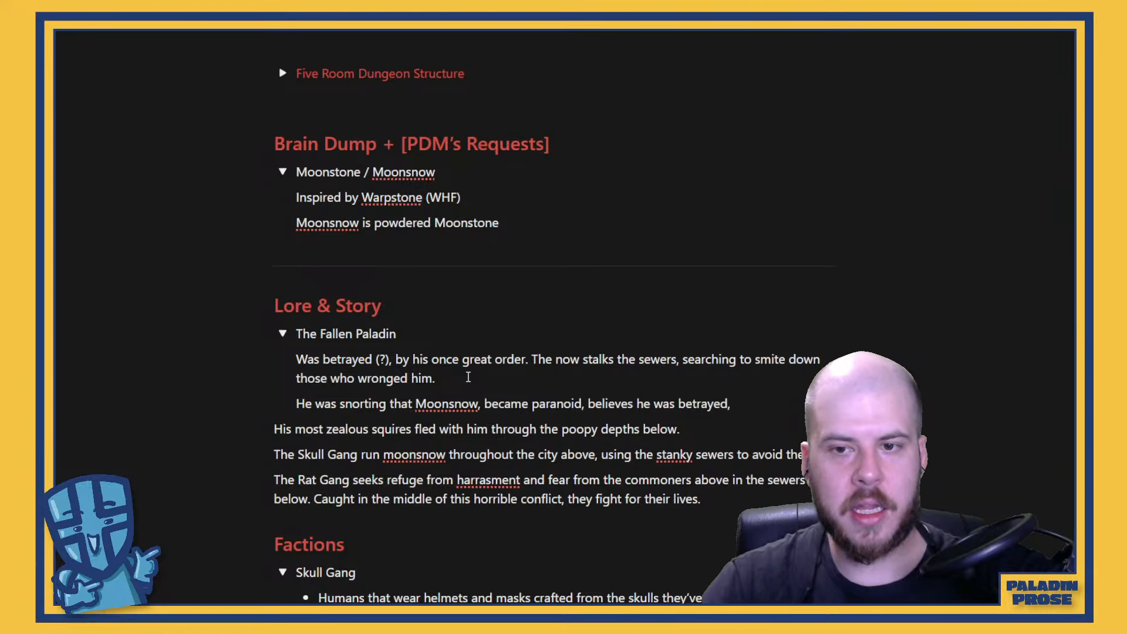
text( but )
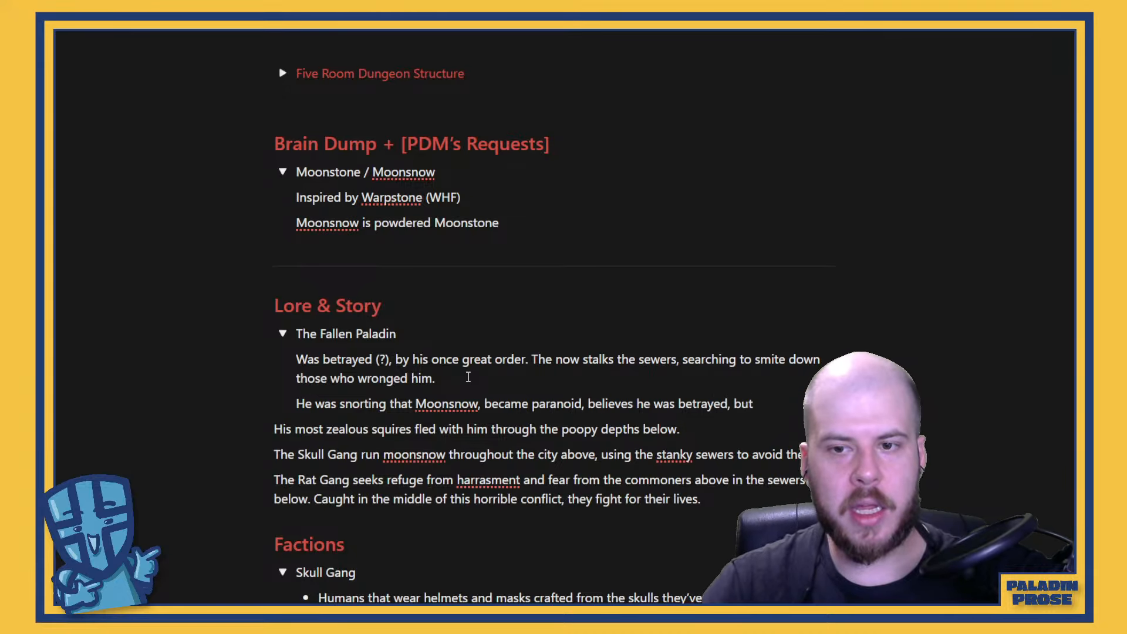
text(/..)
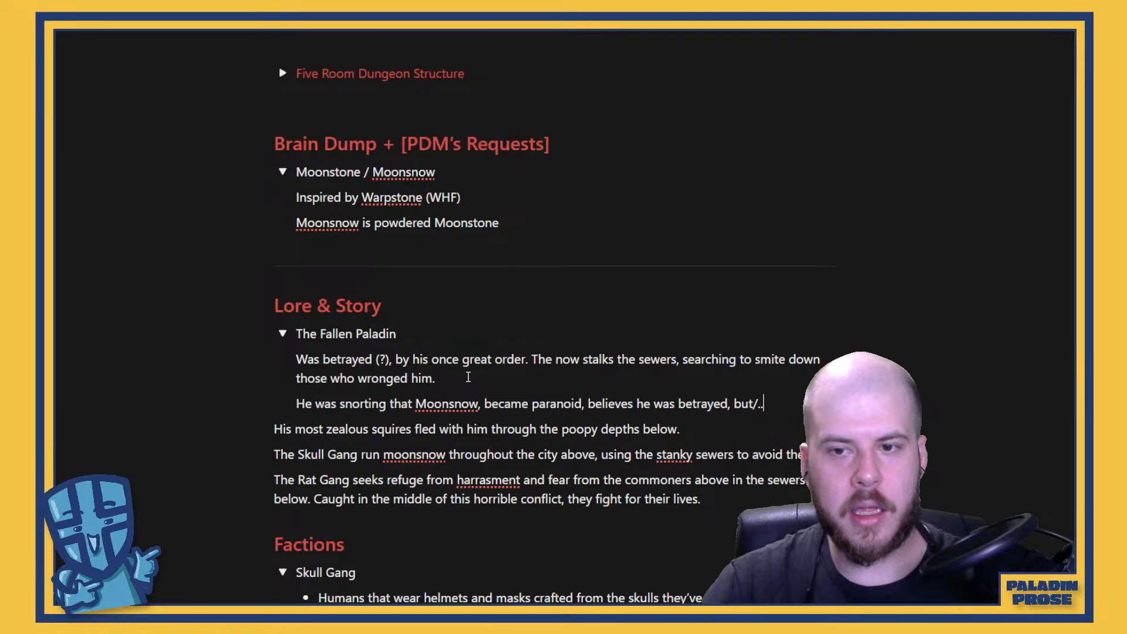
key(BackSpace)
key(BackSpace)
key(BackSpace)
text(... )
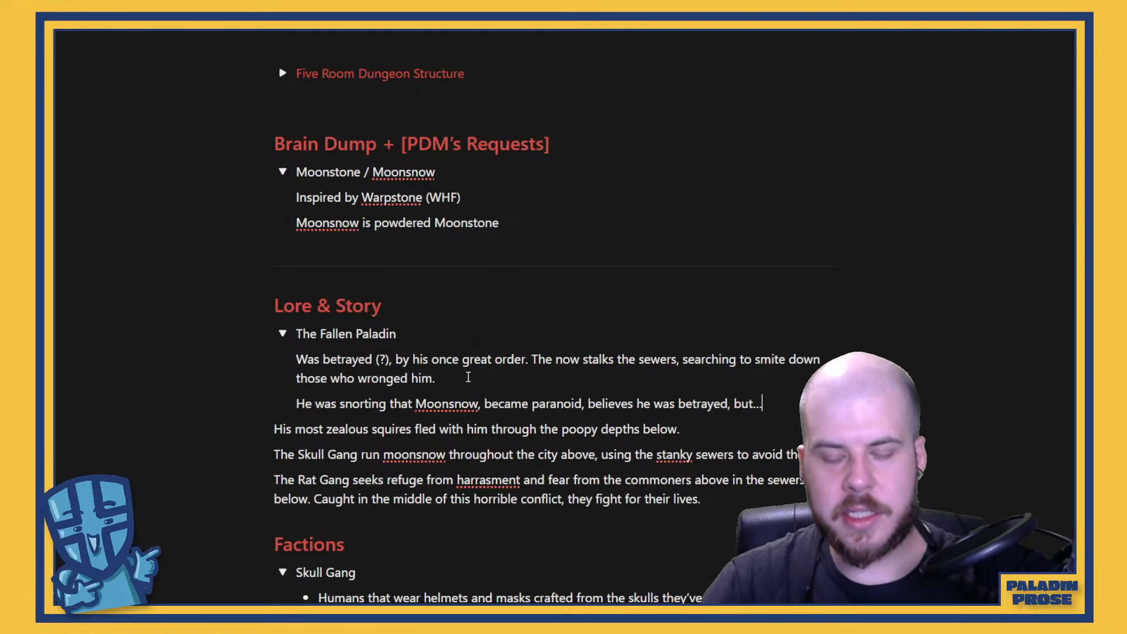
text(did he leave o)
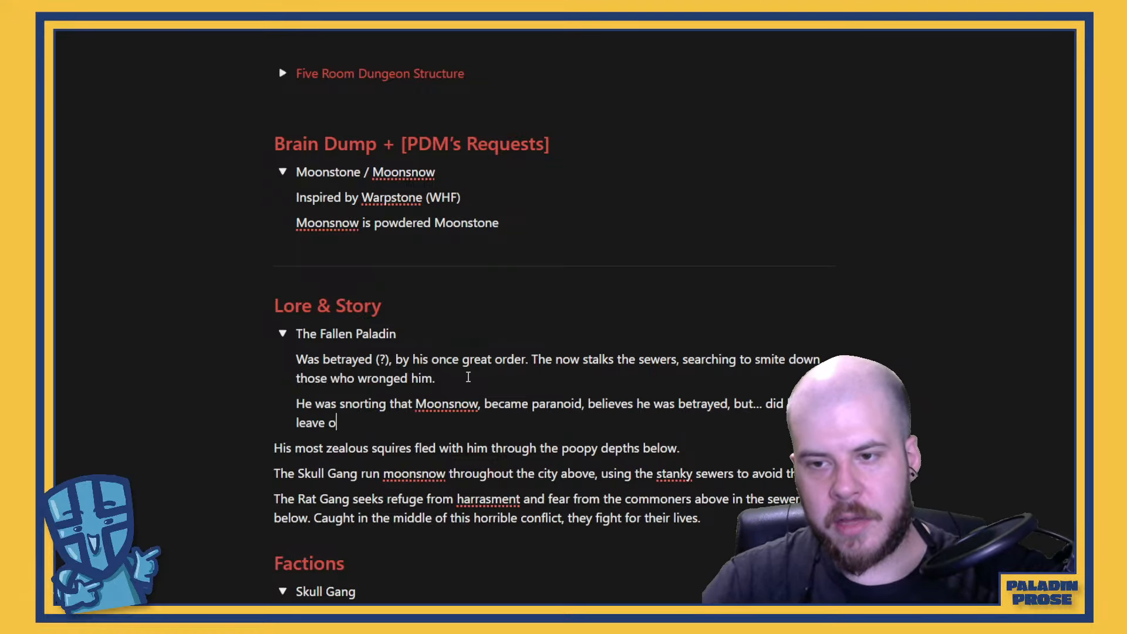
text(n his own accor)
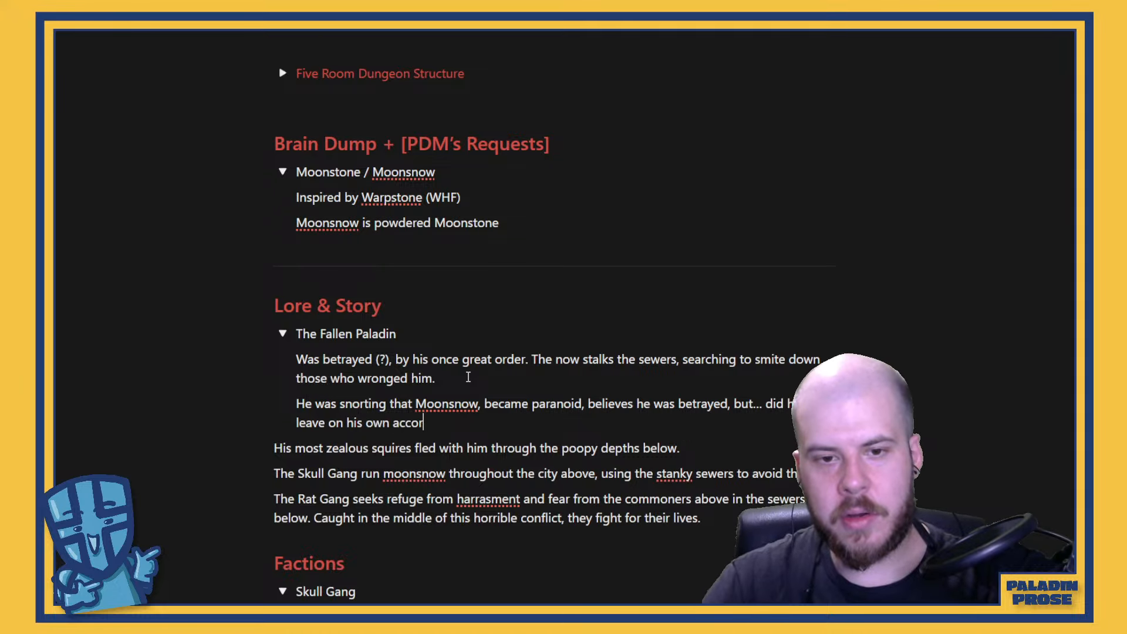
text(d? Or w)
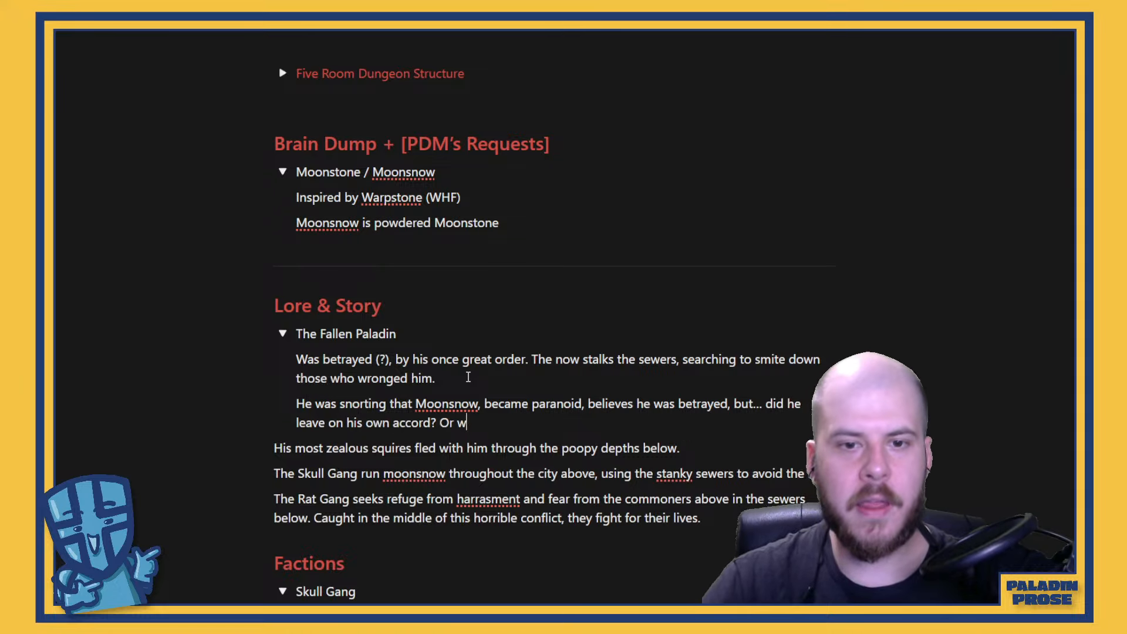
text(as he forced out for  bre)
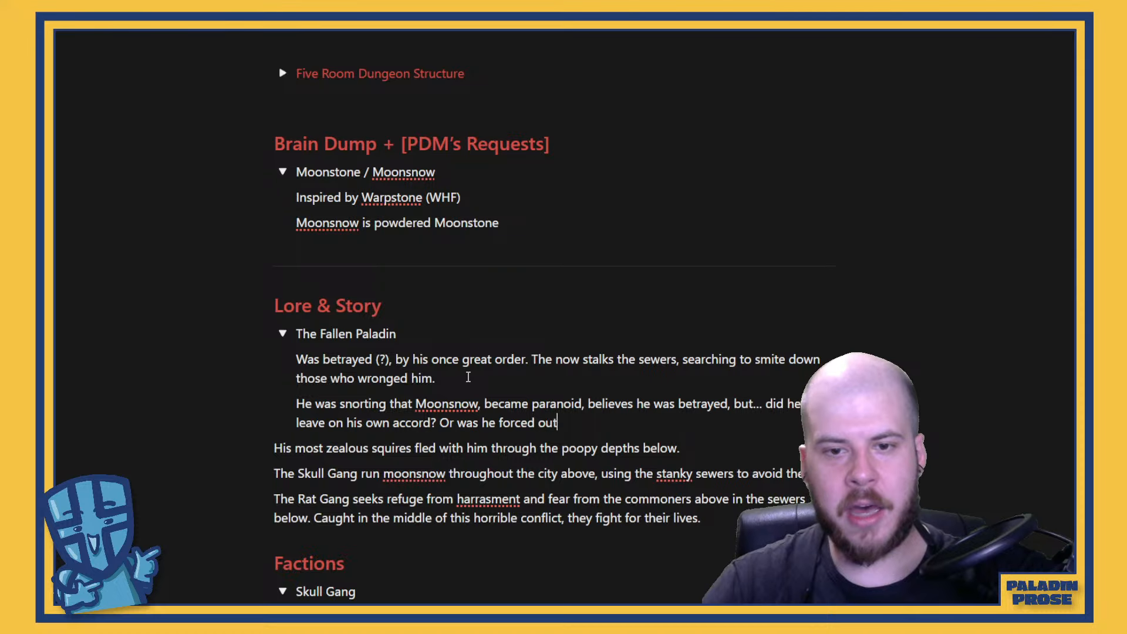
Continue the Moonsnow paragraph with "did he leave on his own accord? Or was he forced out for breaking his oath?"
key(BackSpace)
key(BackSpace)
key(BackSpace)
key(BackSpace)
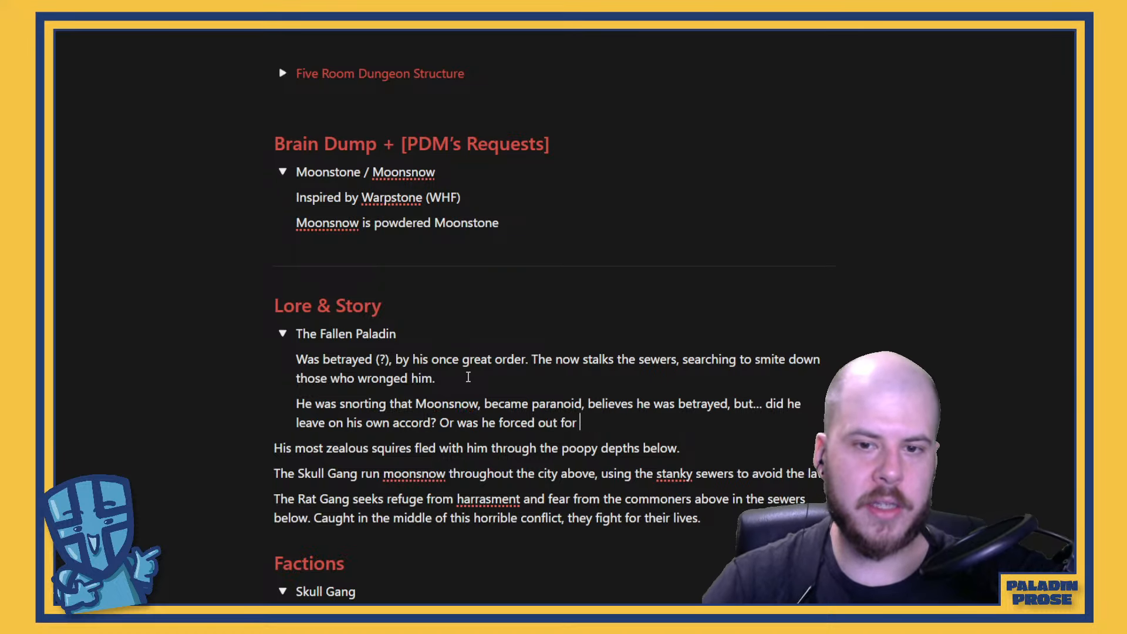
text(breaking his oatr)
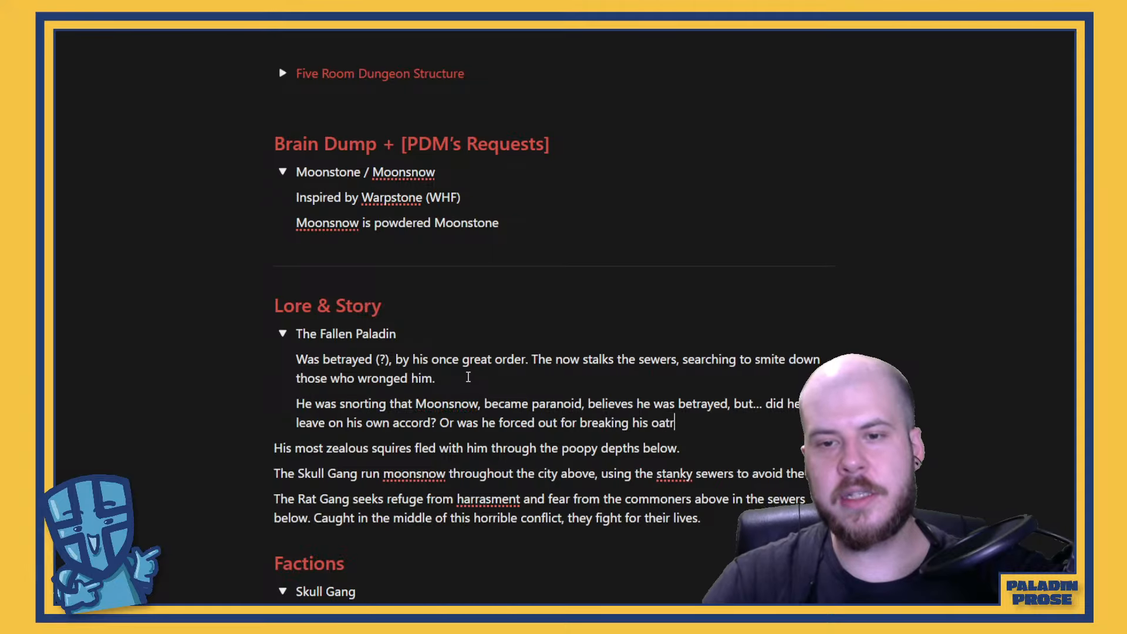
key(BackSpace)
text(h)
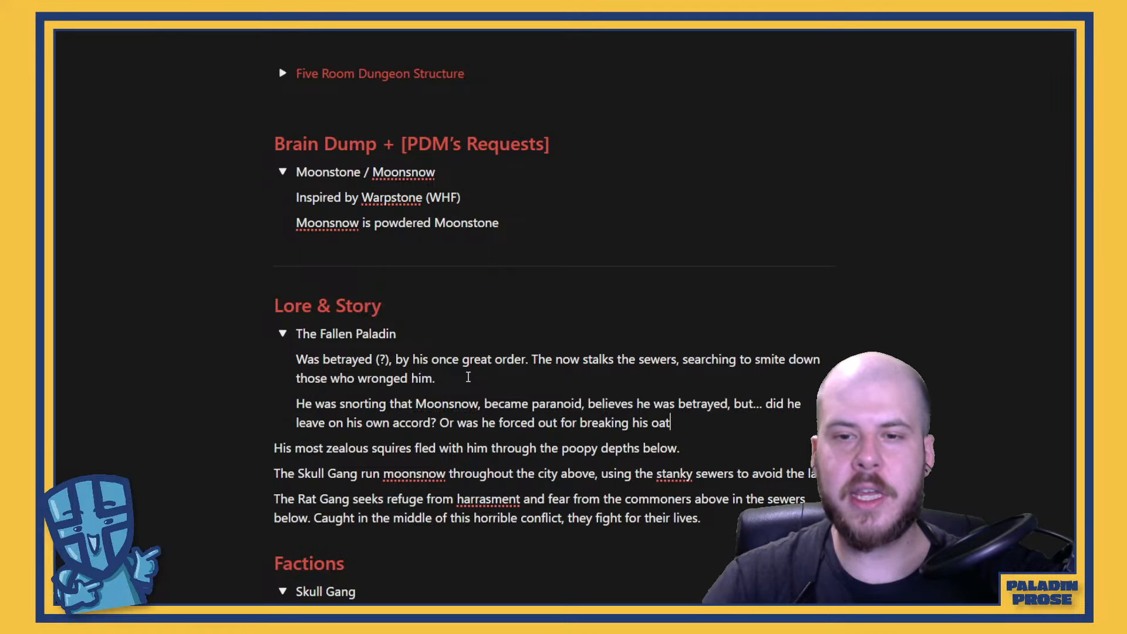
text(?)
Start a new paragraph inside The Fallen Paladin toggle, below the Moonsnow paragraph, with "Why did a Paladin resort to such"
key(Return)
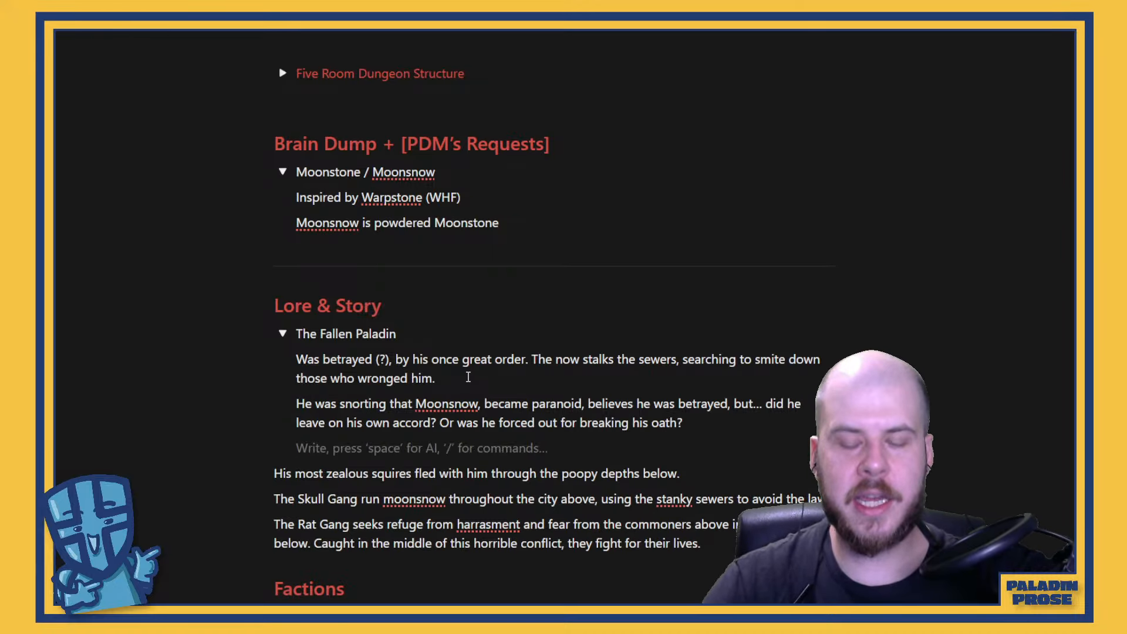
text(Why did you)
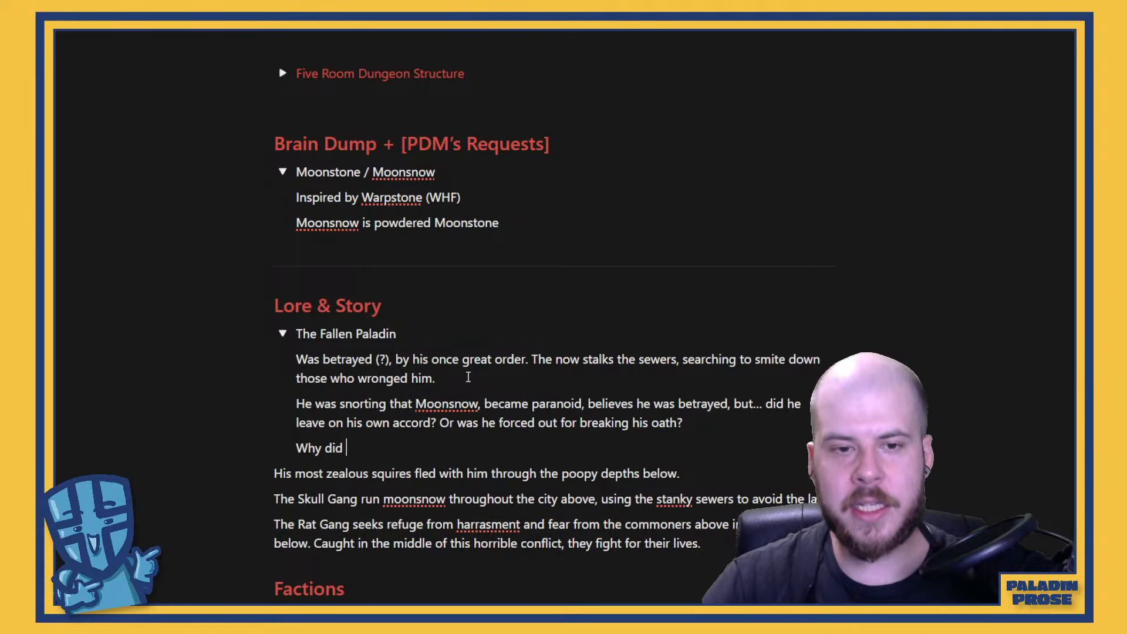
key(BackSpace)
key(BackSpace)
key(BackSpace)
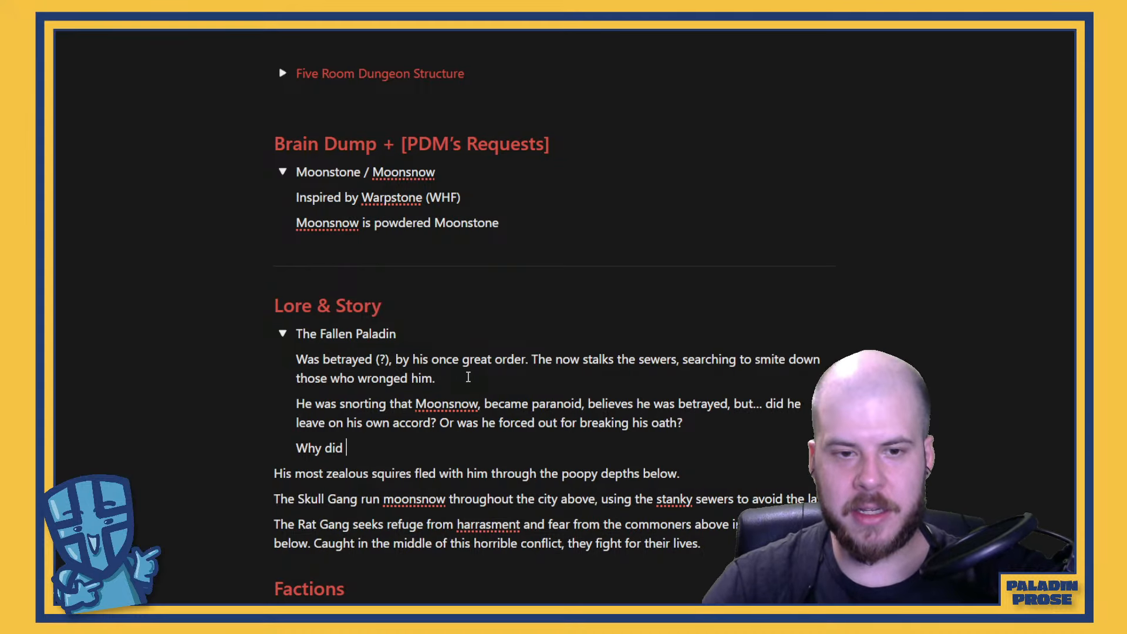
text(a Palad)
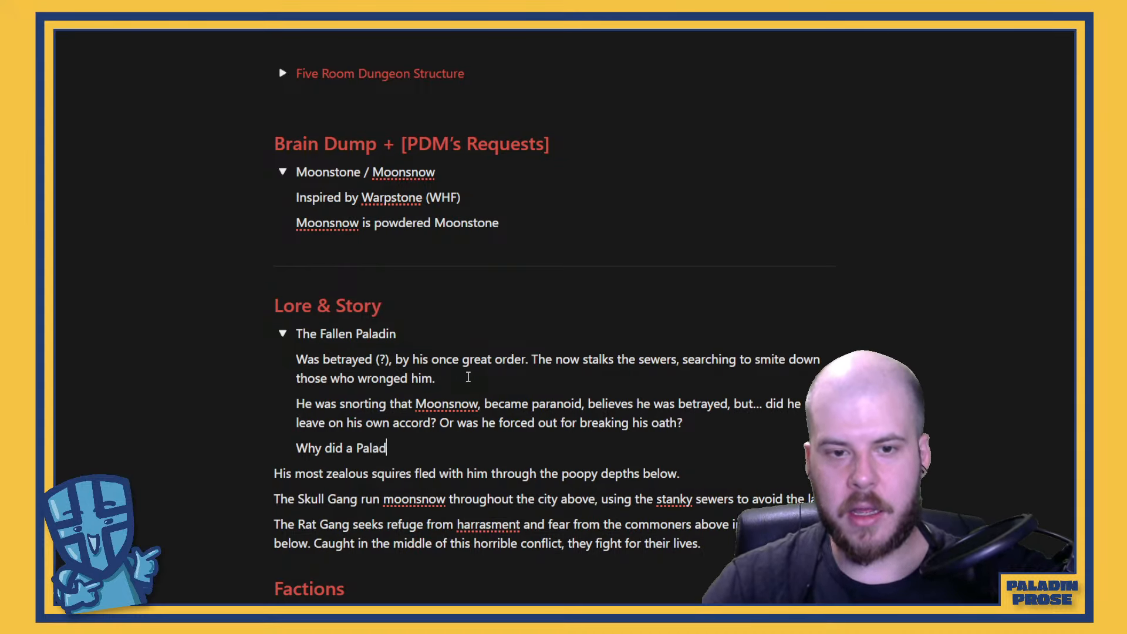
text(in resort to su)
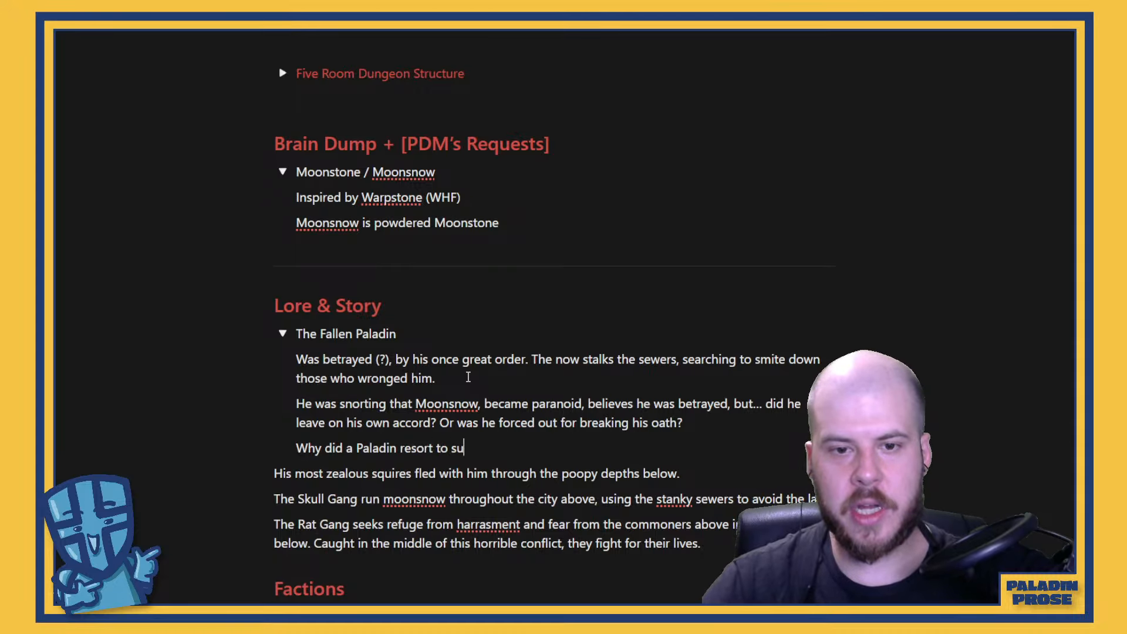
text(ch tre)
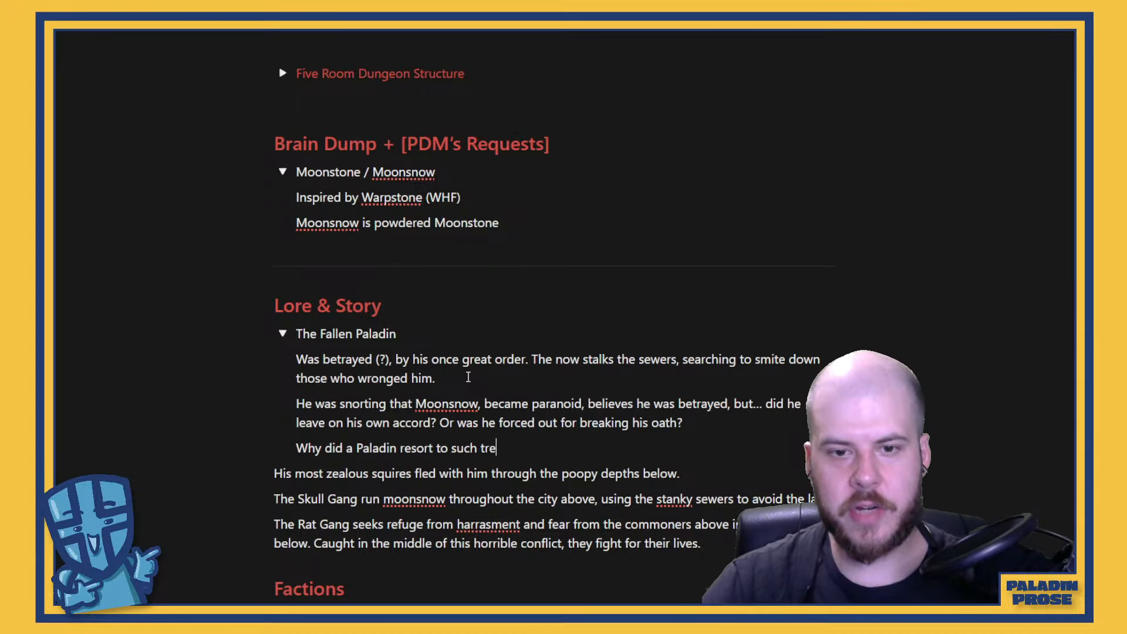
text(chory)
Finish the question with "treachery?" and correct the spelling of that word
key(BackSpace)
key(BackSpace)
key(BackSpace)
key(BackSpace)
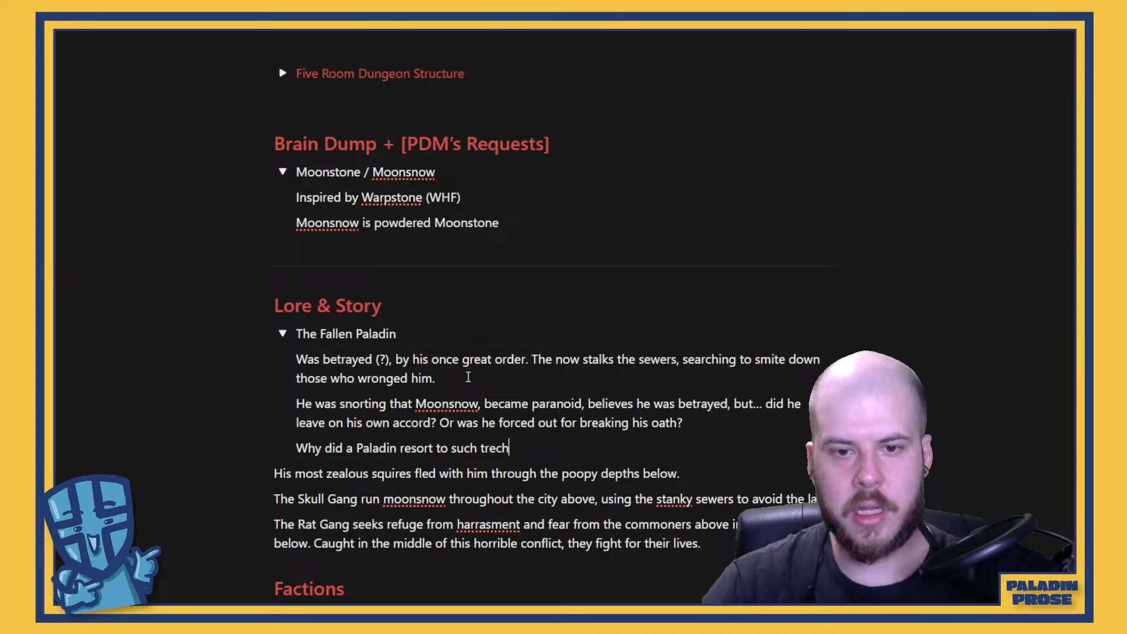
key(BackSpace)
text(achory)
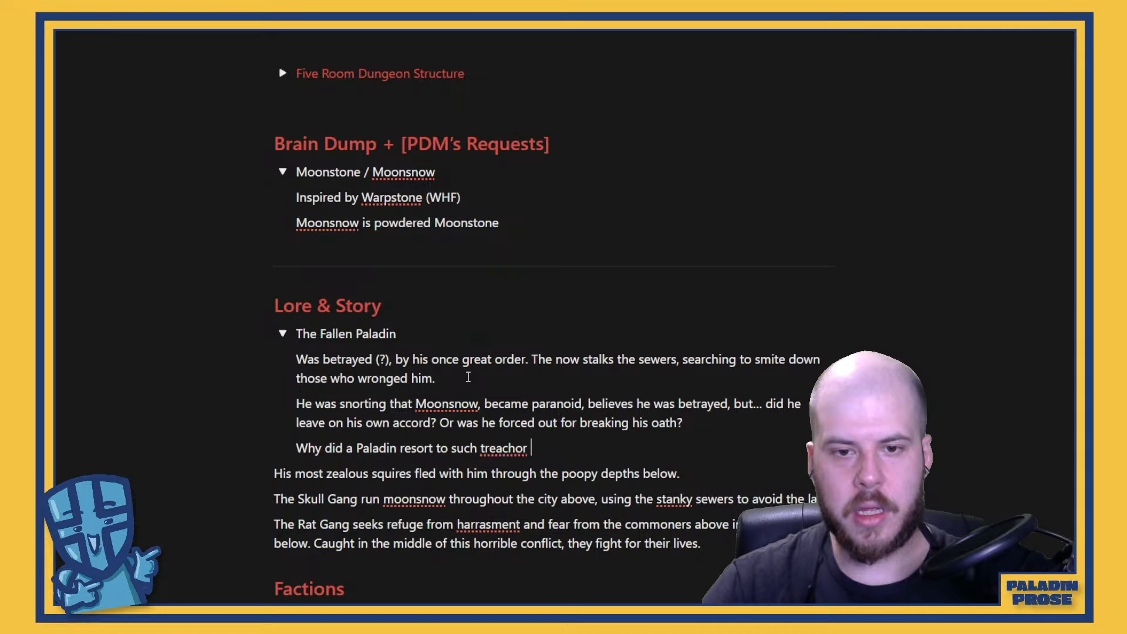
key(BackSpace)
text(>?)
key(BackSpace)
key(BackSpace)
key(BackSpace)
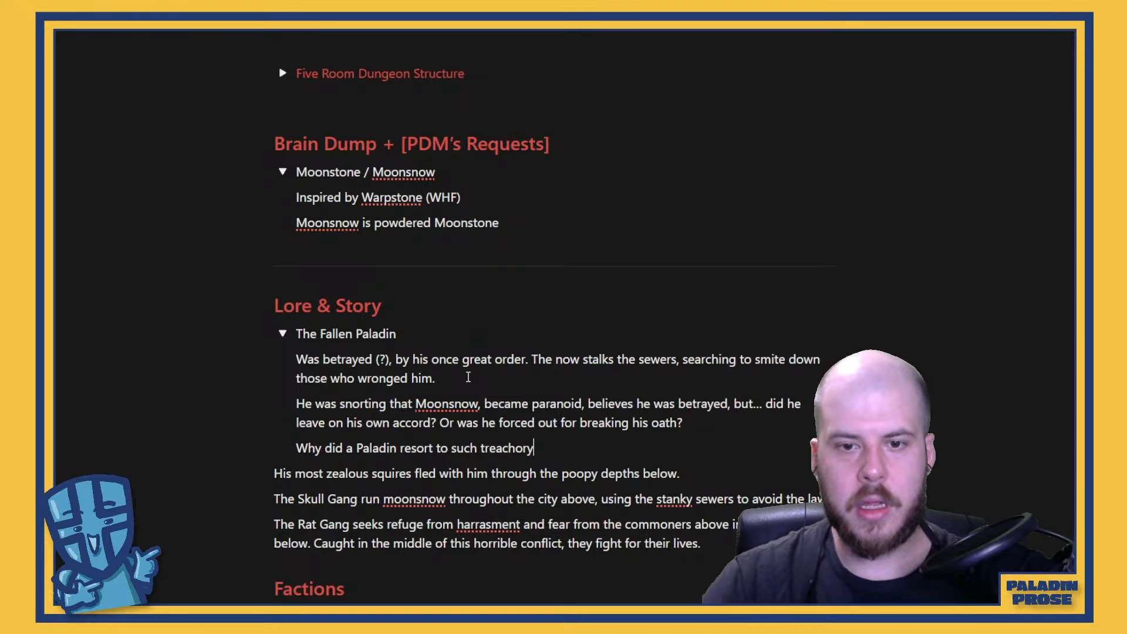
text(?)
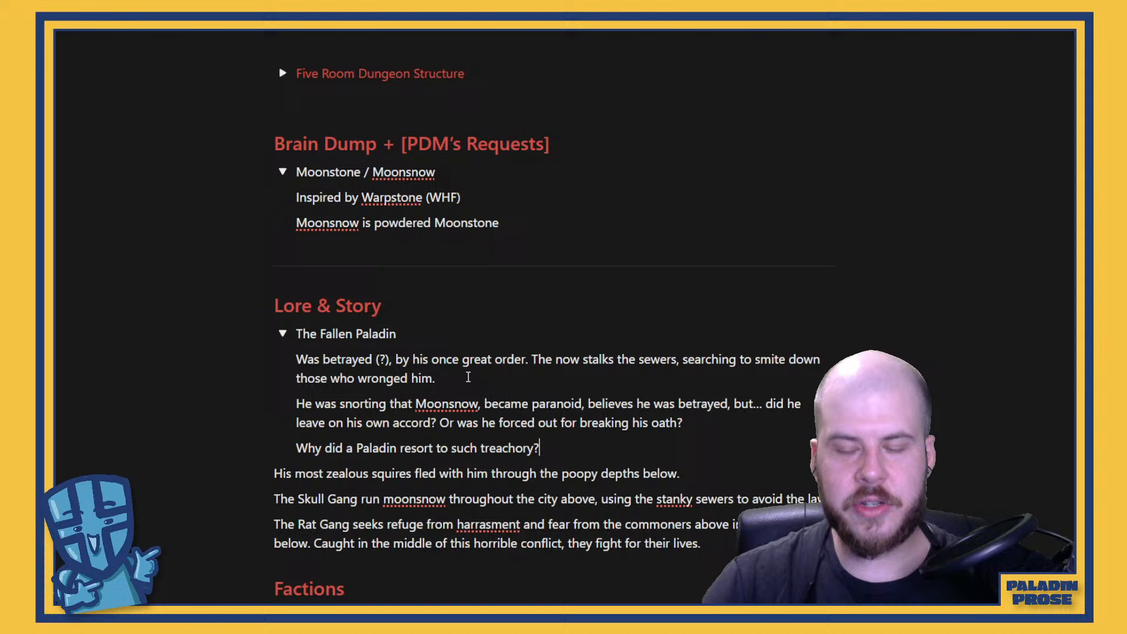
right_click(515, 446)
click(610, 178)
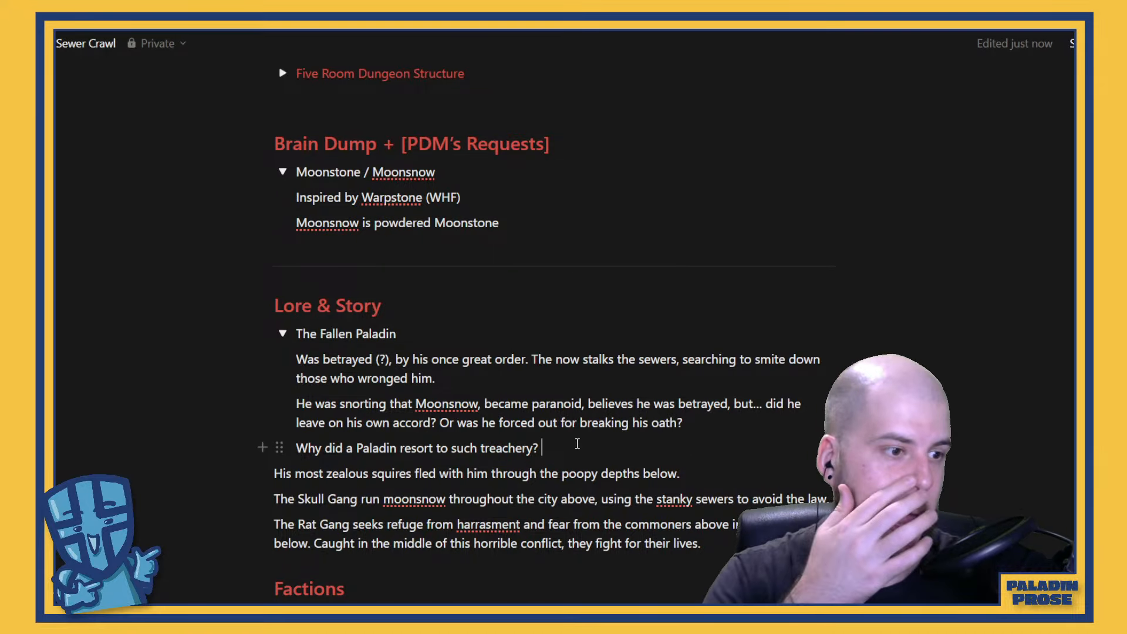
Answer the treachery question on the same line with "→ PTSD like symptoms, turned to it for relief."
click(578, 445)
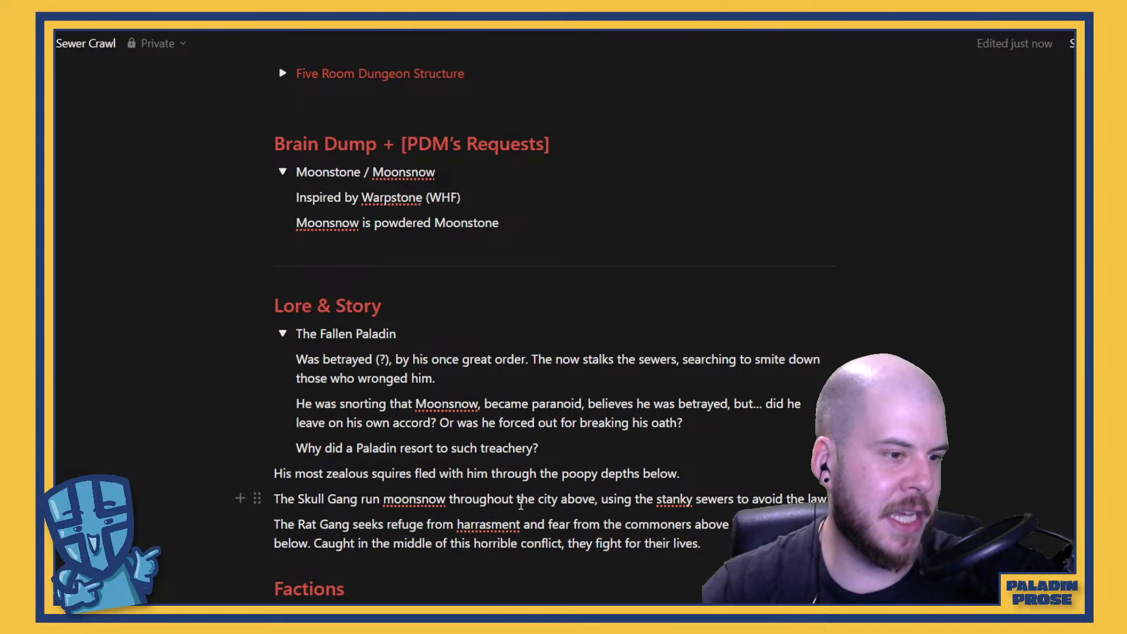
scroll(520, 504, down, 2)
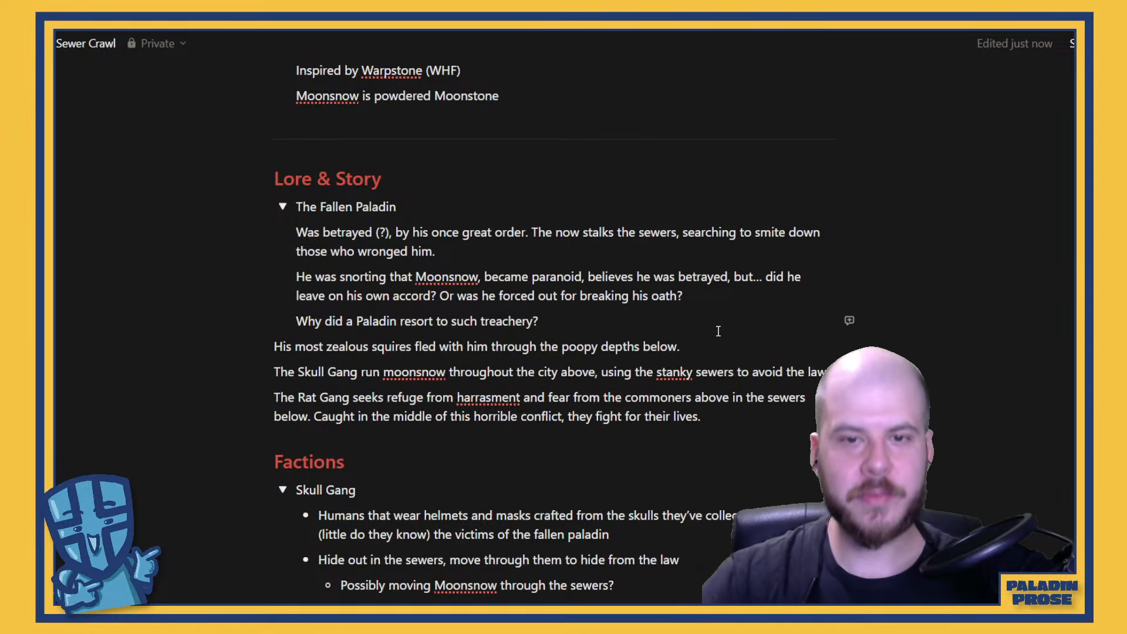
text(-> PTSD)
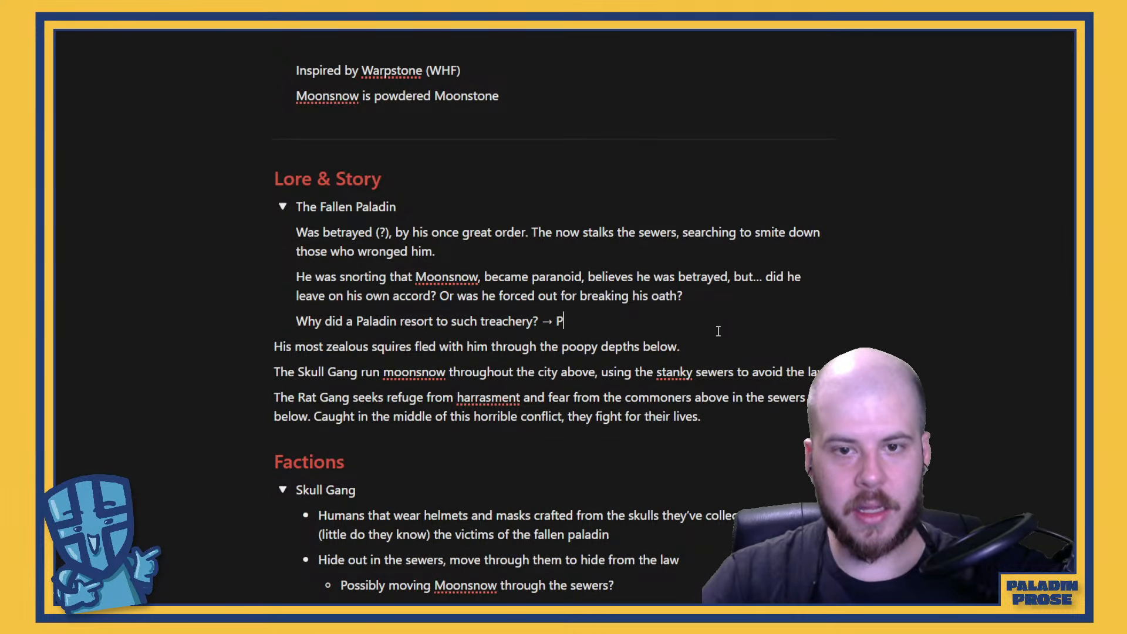
text( like symptoi)
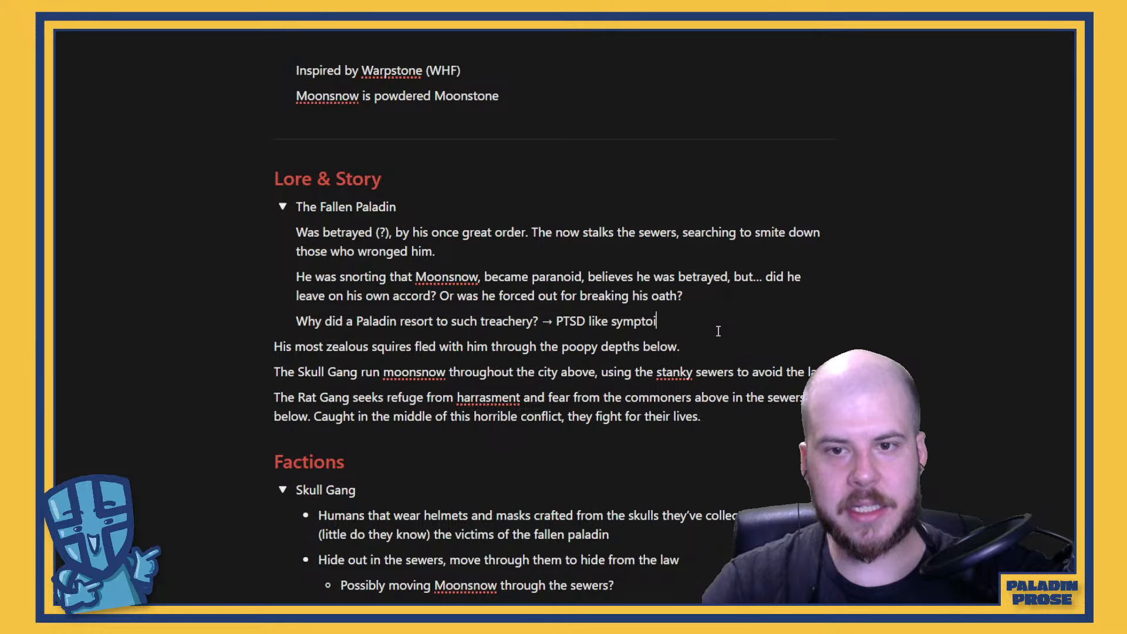
key(BackSpace)
text(m)
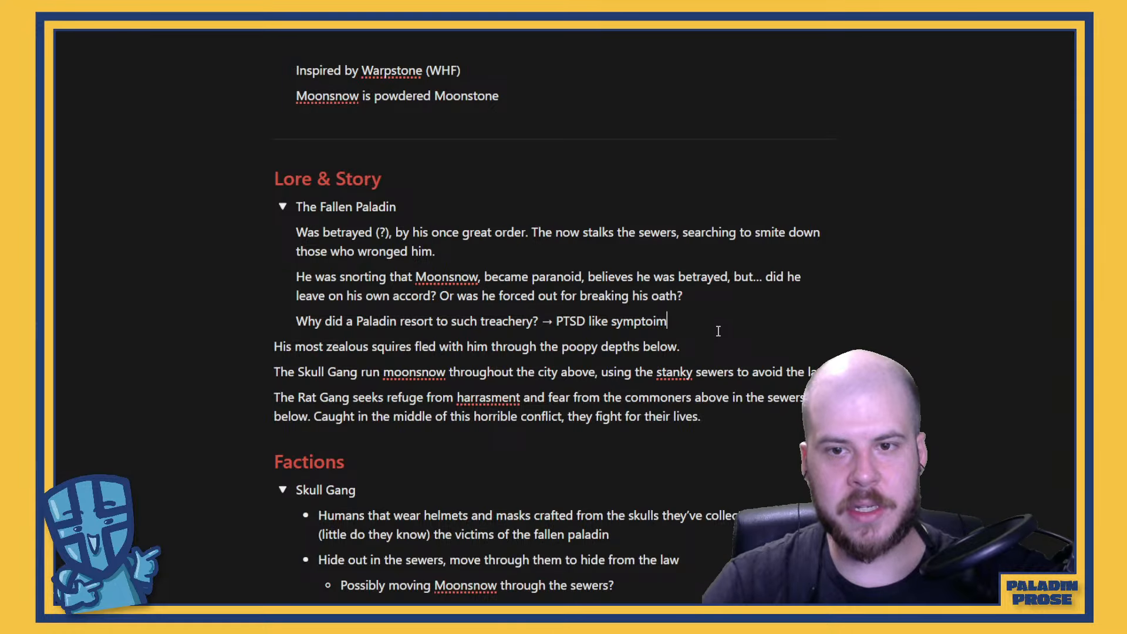
text(s, turned to it fd)
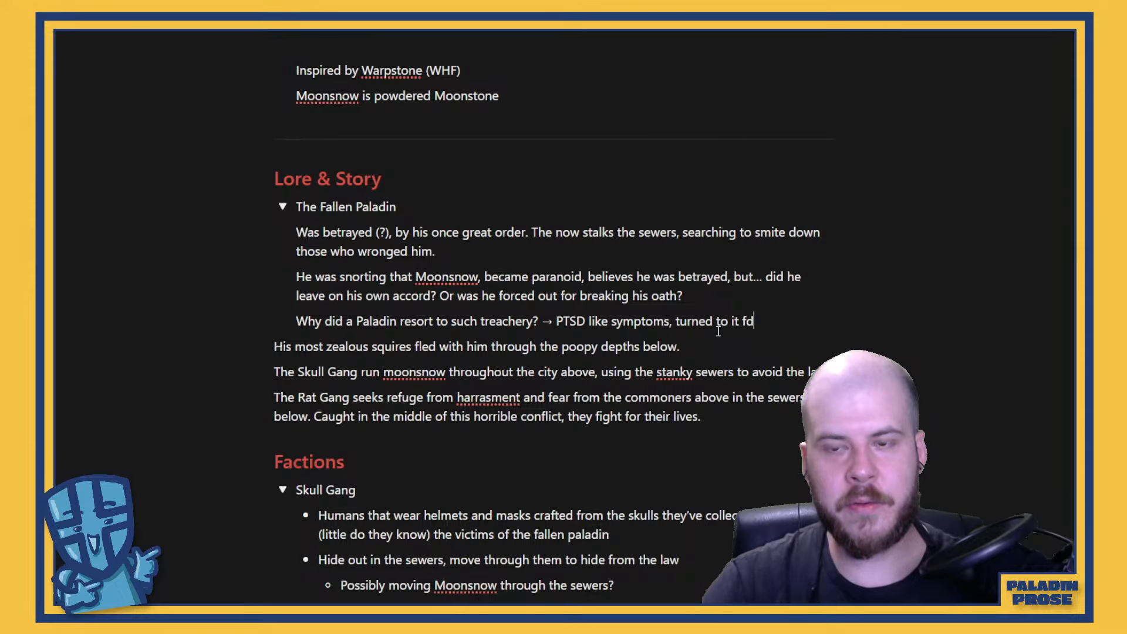
key(BackSpace)
text(or rel)
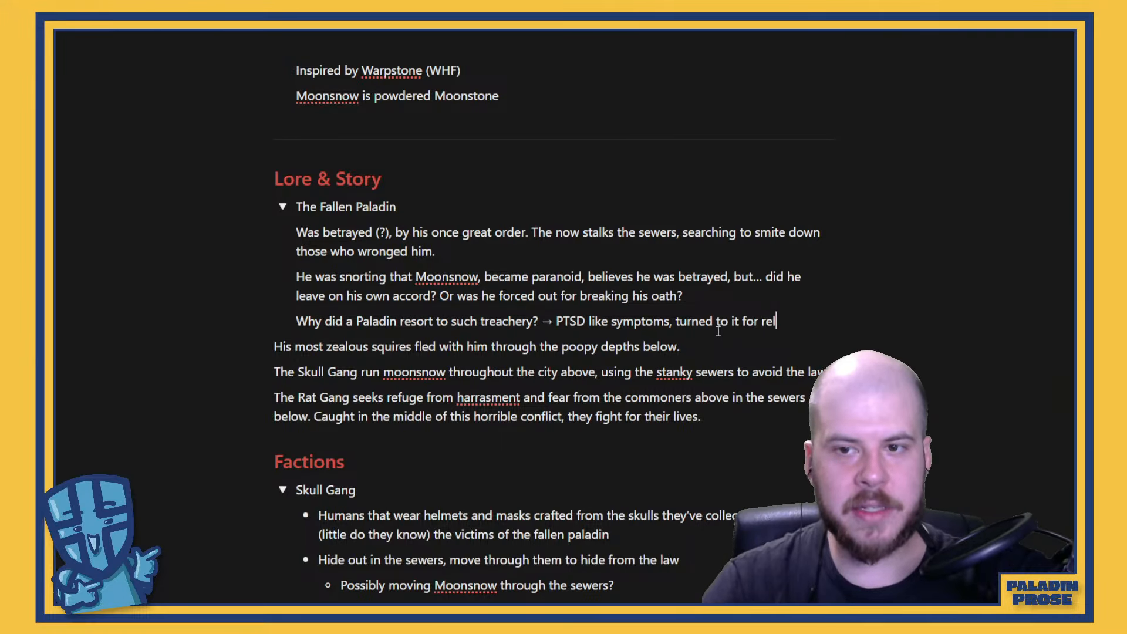
text(ief)
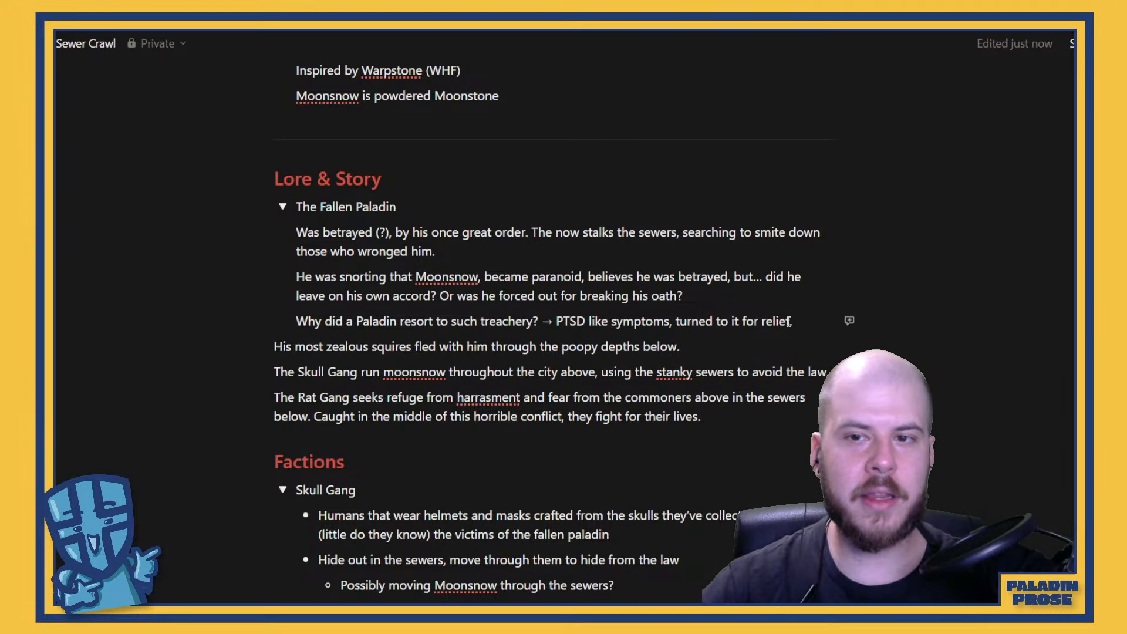
drag(802, 322, 287, 232)
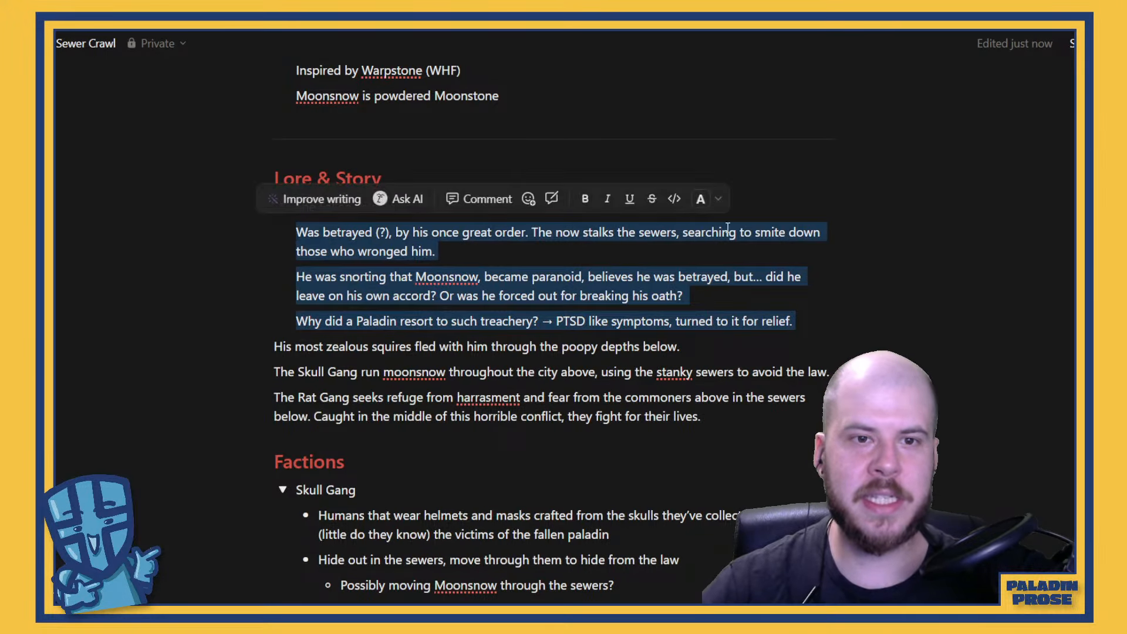
click(712, 198)
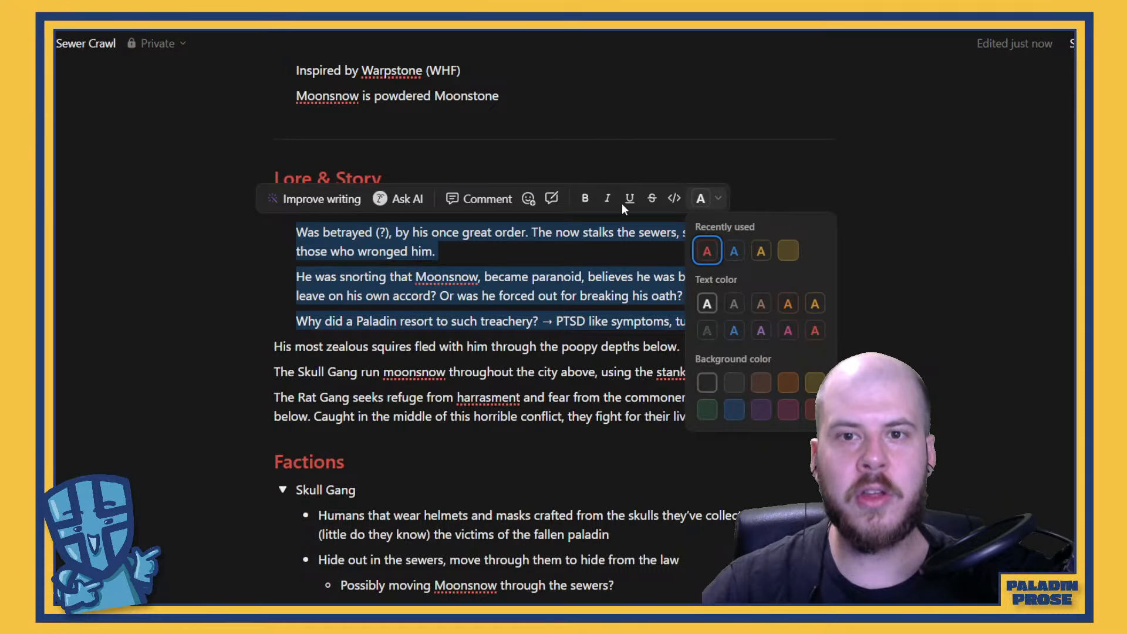
click(482, 248)
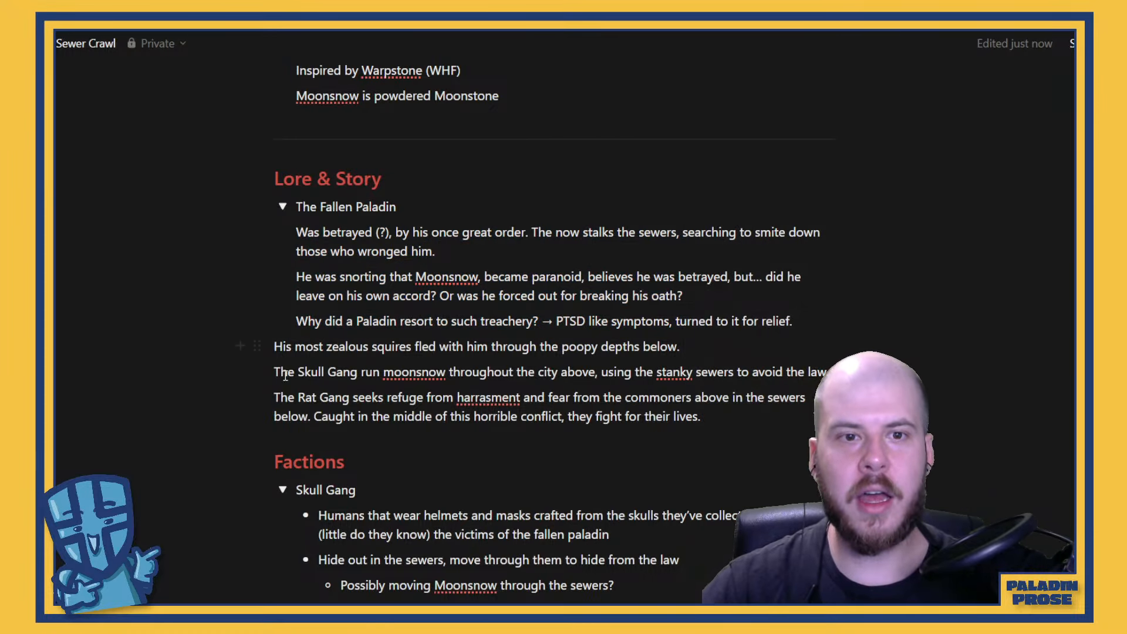
Start a new line inside the Moonstone / Moonsnow toggle, leaving one blank line below "Moonsnow is powdered Moonstone"
scroll(395, 366, down, 5)
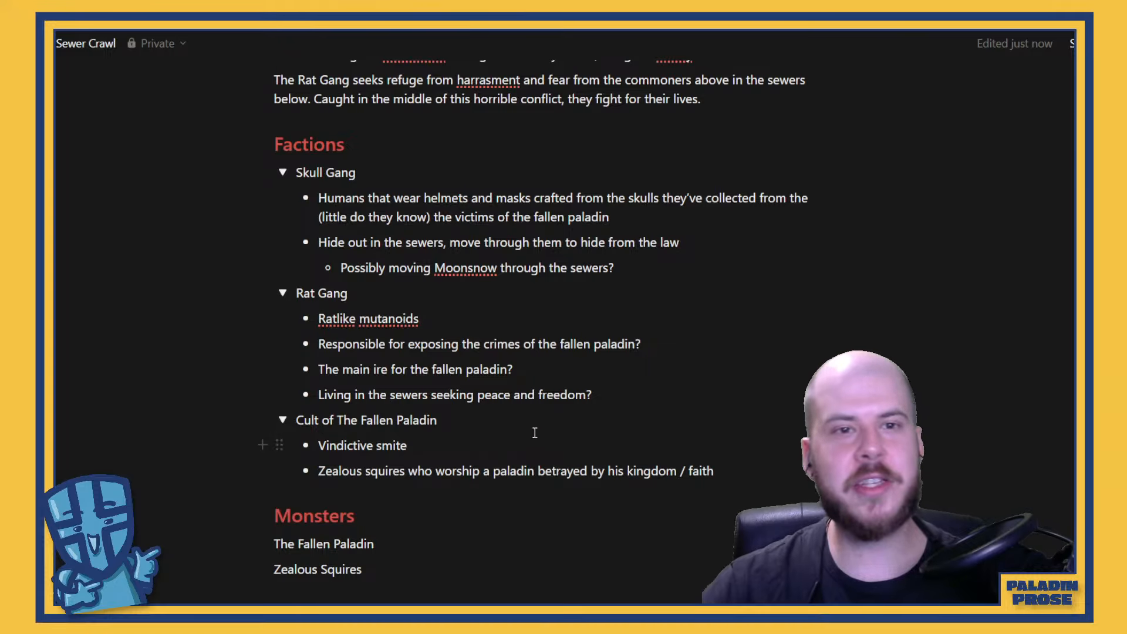
scroll(531, 423, up, 12)
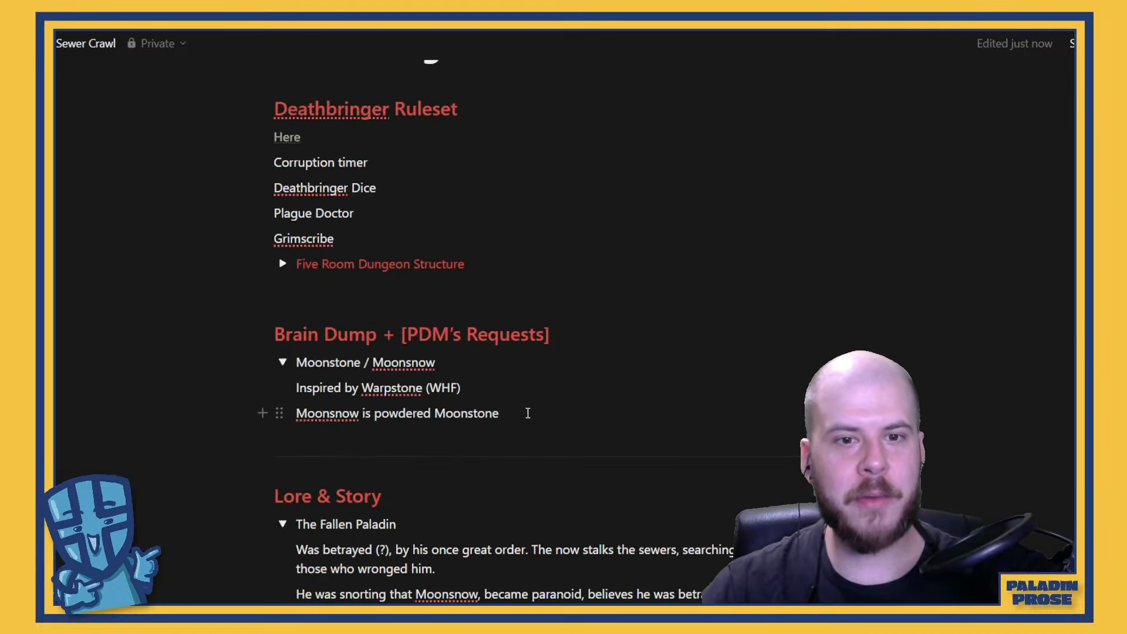
key(Return)
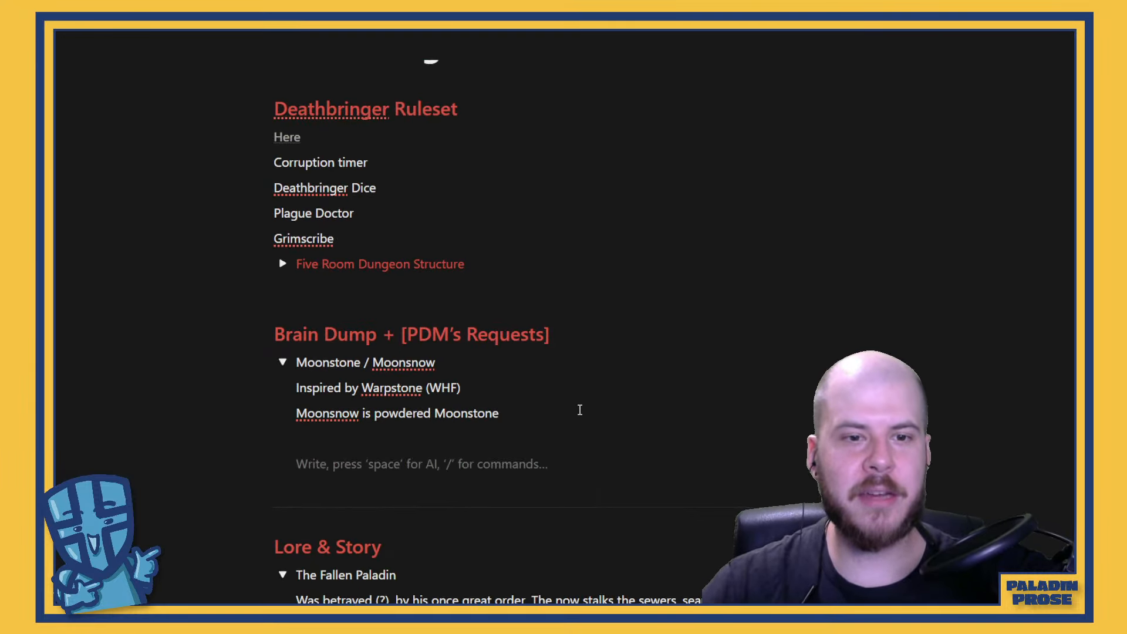
key(Return)
key(BackSpace)
key(Return)
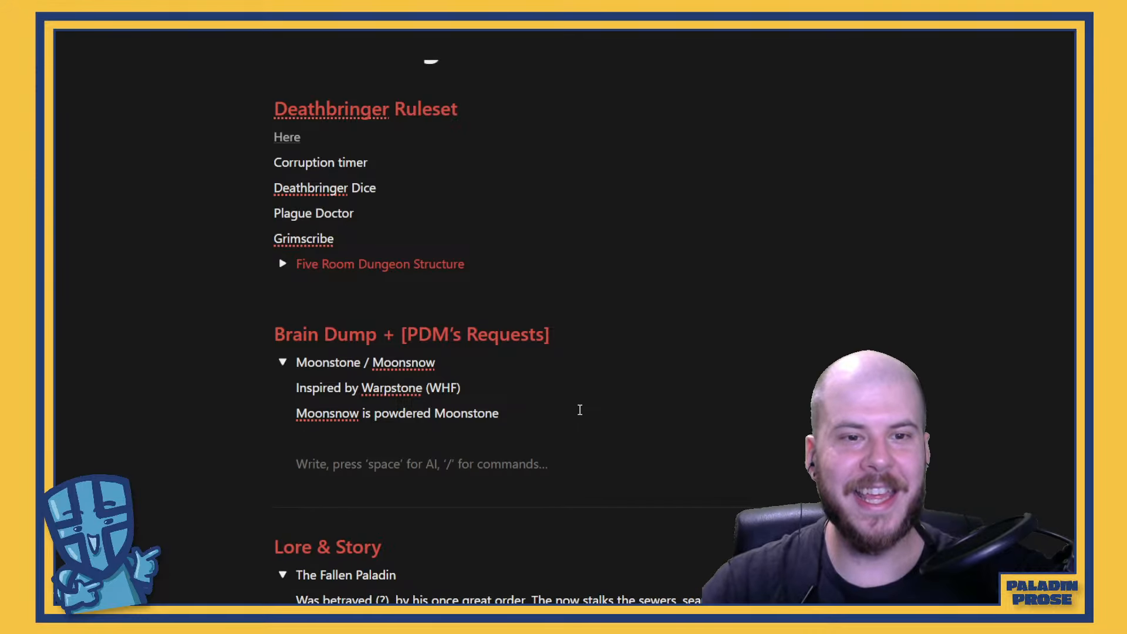
key(BackSpace)
key(Return)
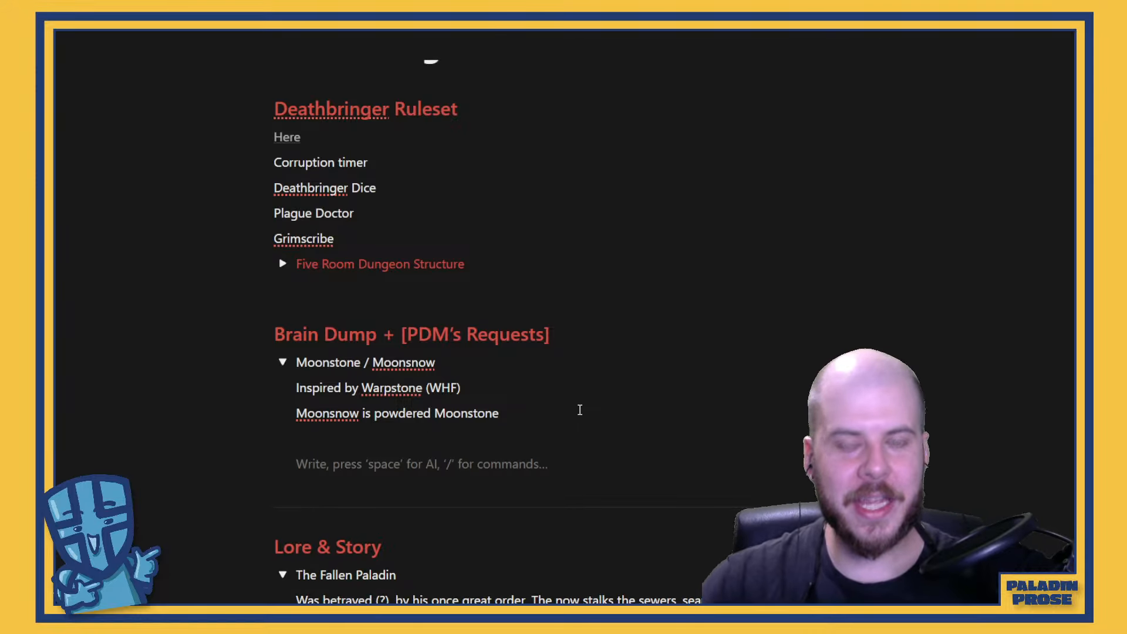
Write the note "Cheese has crystals in it." on the new line in the Moonstone / Moonsnow toggle
text(Cghe)
key(BackSpace)
key(BackSpace)
key(BackSpace)
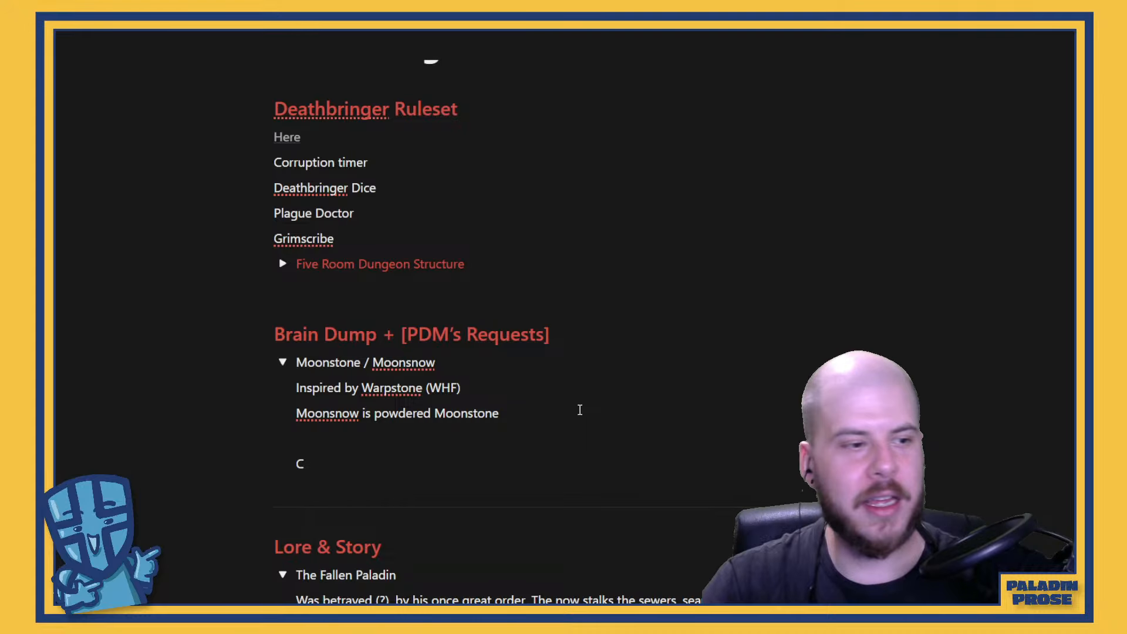
text(heese )
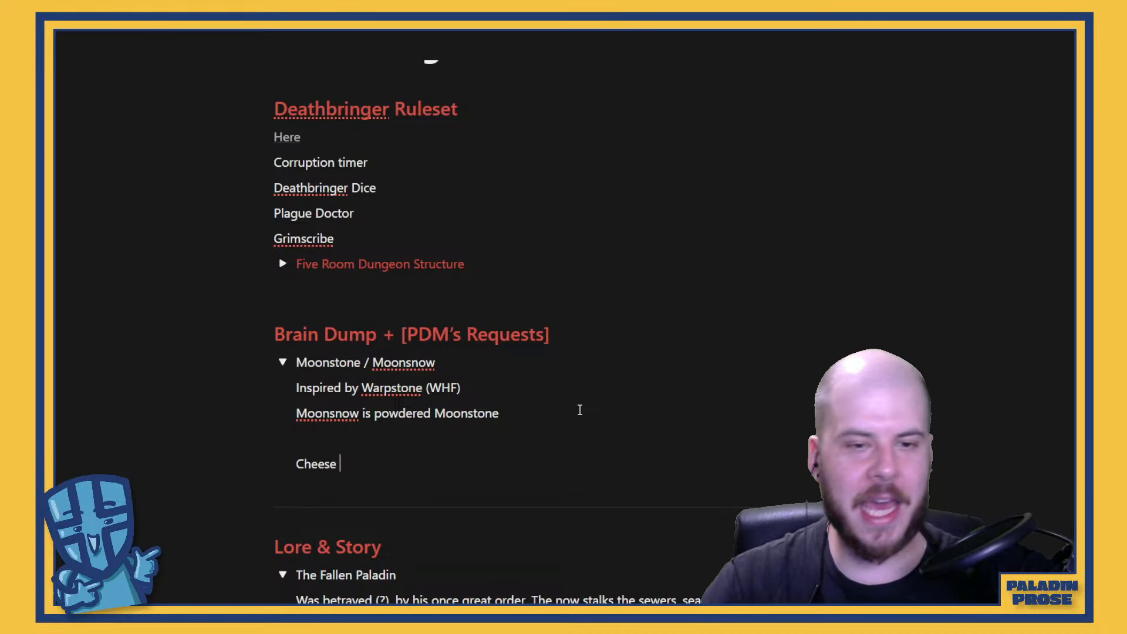
text(has crystal)
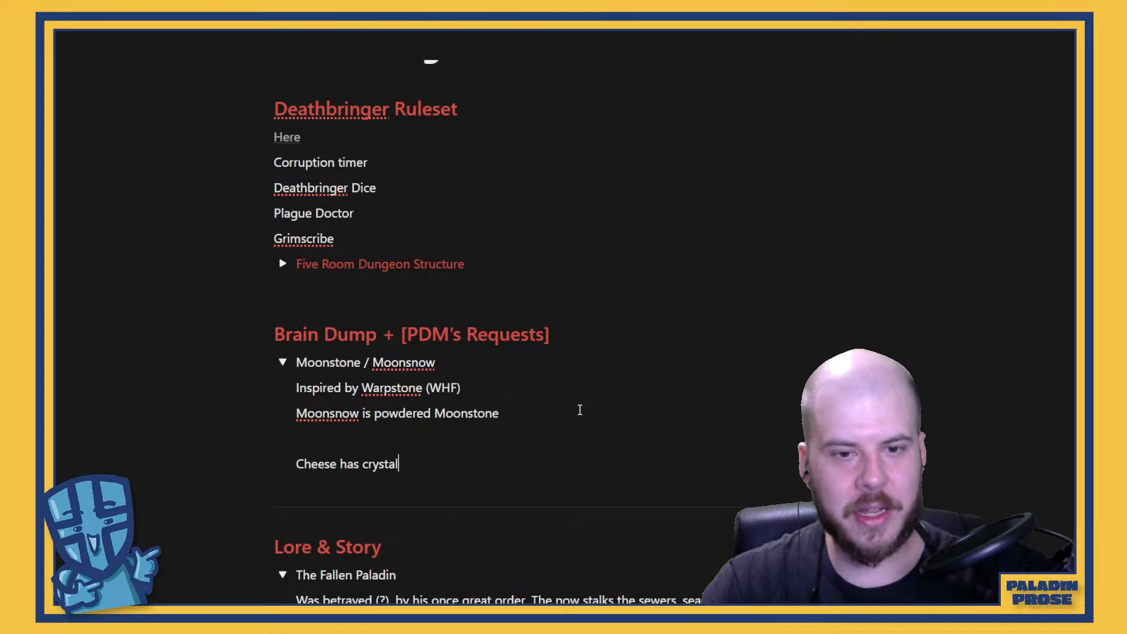
text(s in it.)
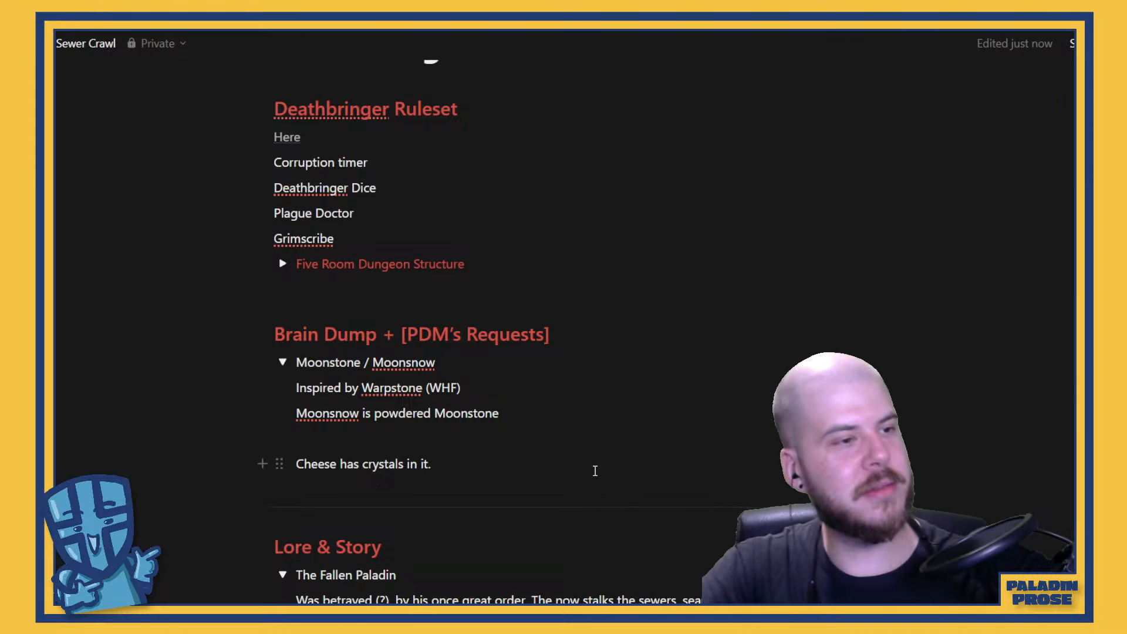
scroll(576, 430, down, 12)
scroll(575, 431, up, 6)
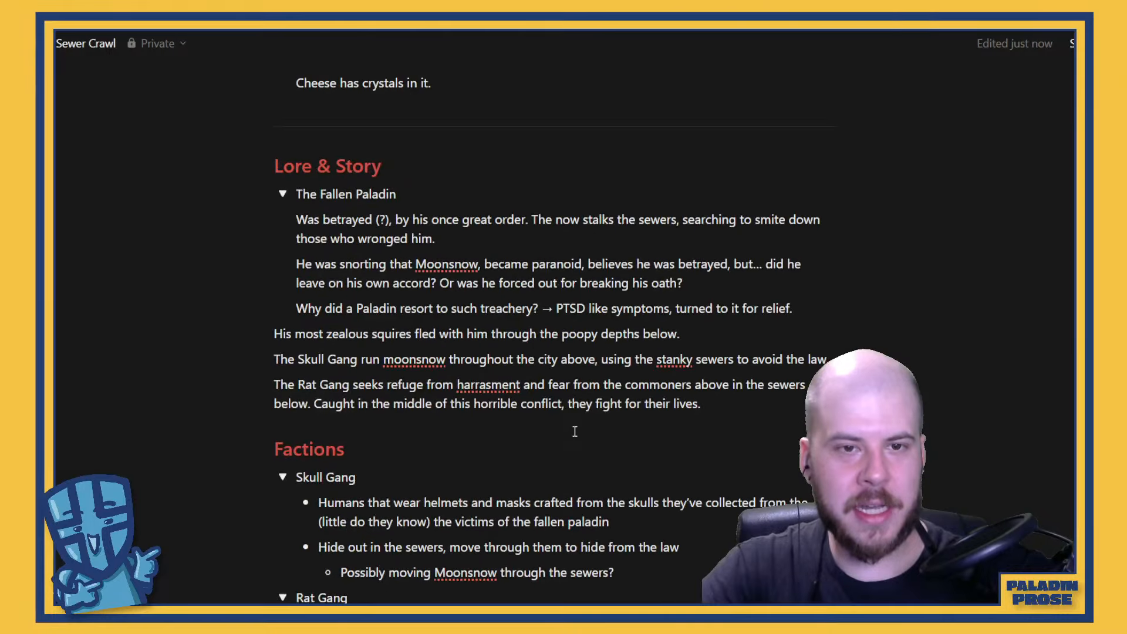
scroll(536, 381, down, 5)
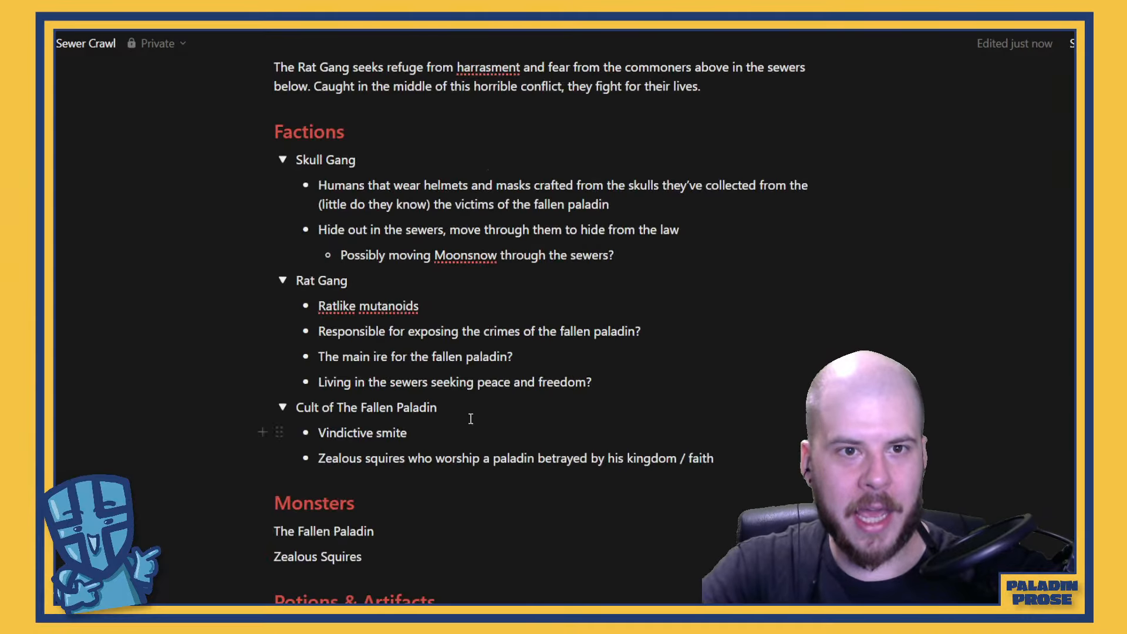
scroll(476, 405, up, 3)
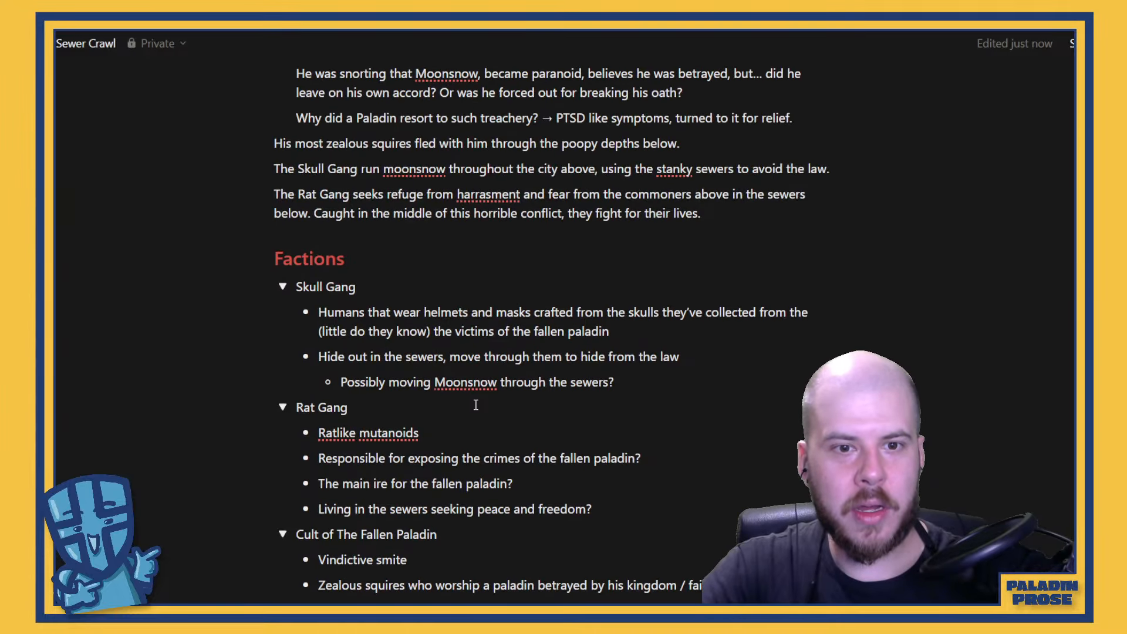
scroll(475, 405, up, 3)
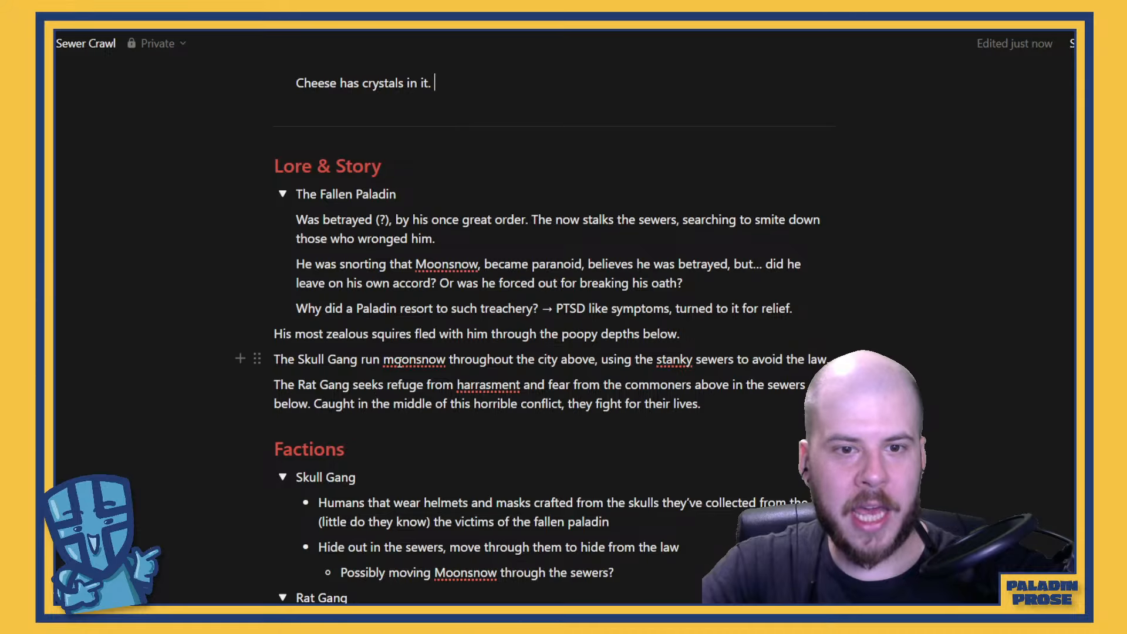
click(771, 406)
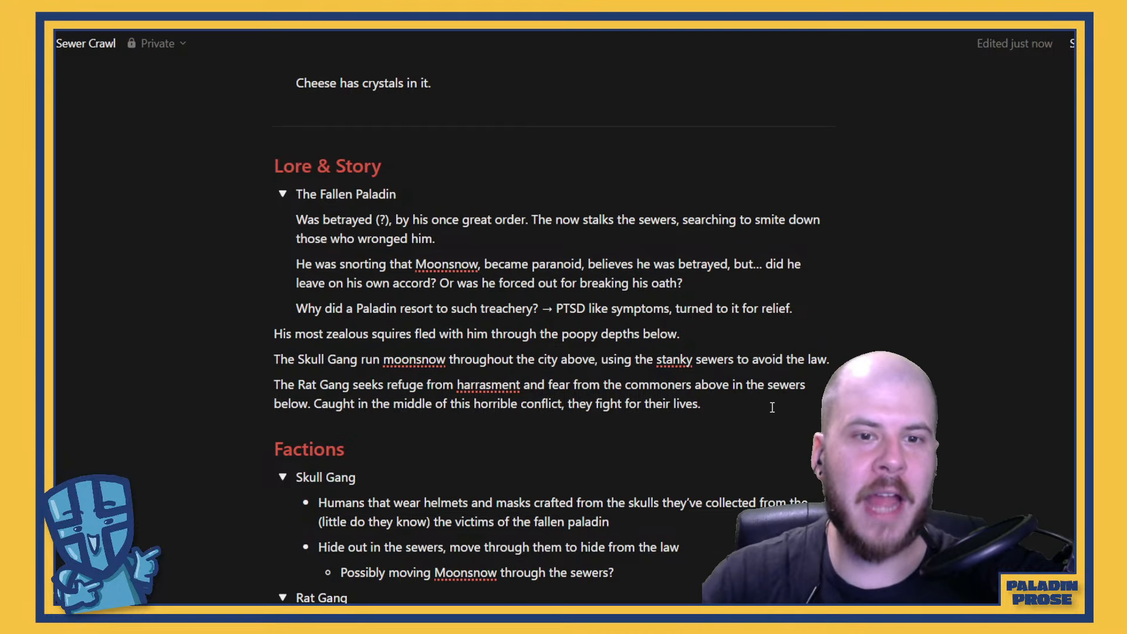
key(Return)
key(BackSpace)
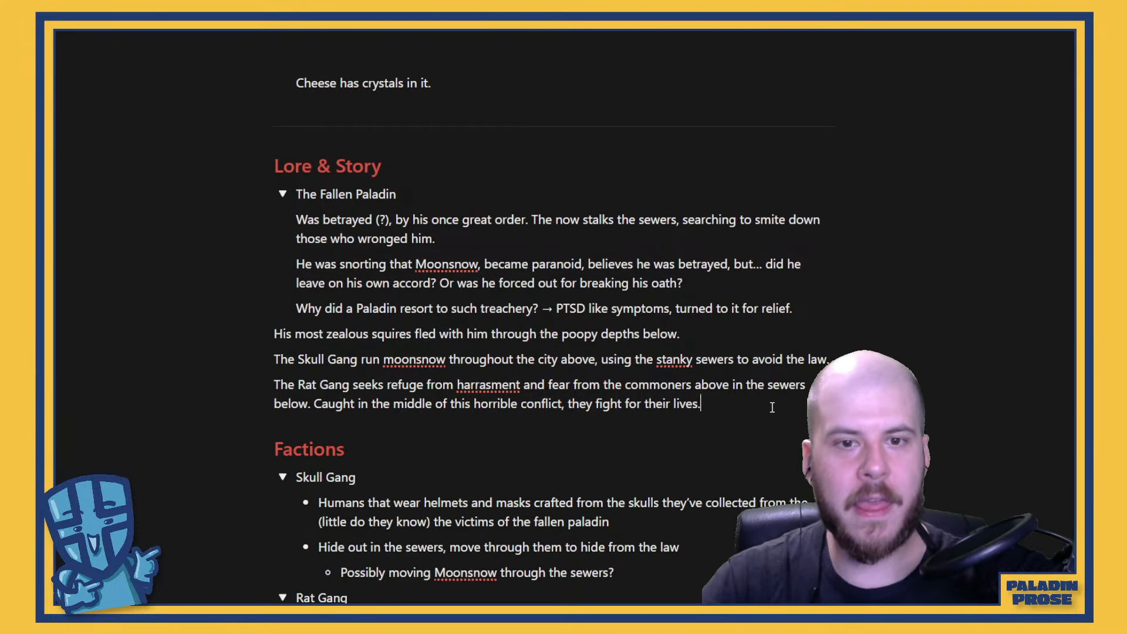
Insert "is running the moonsnow?" directly after "The Rat Gang" in the last Lore & Story paragraph
click(357, 387)
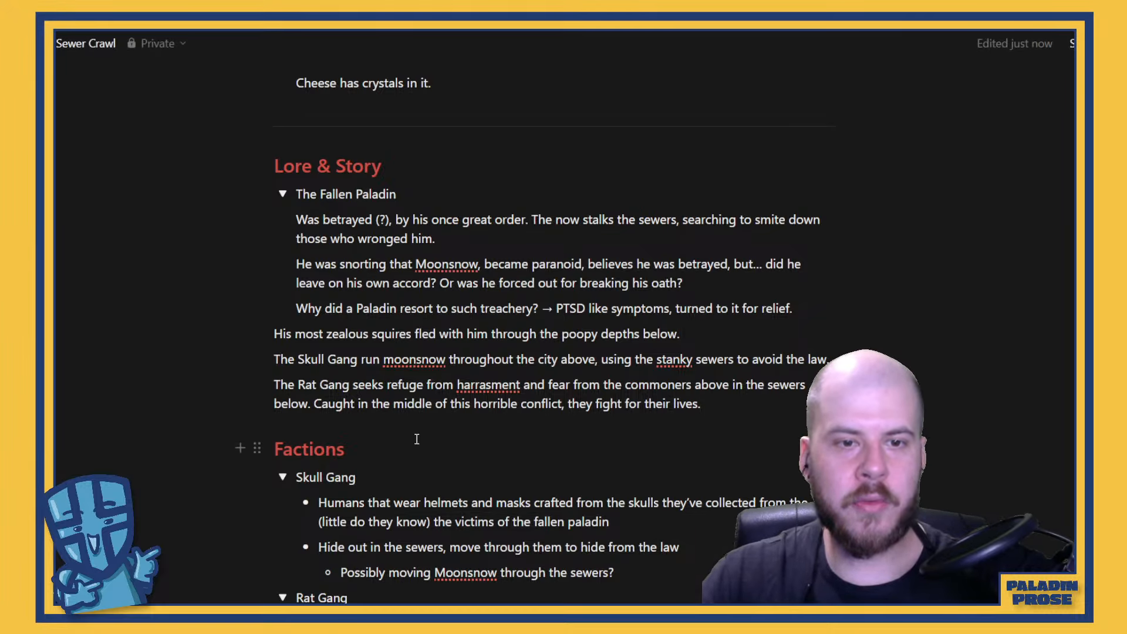
text(is running )
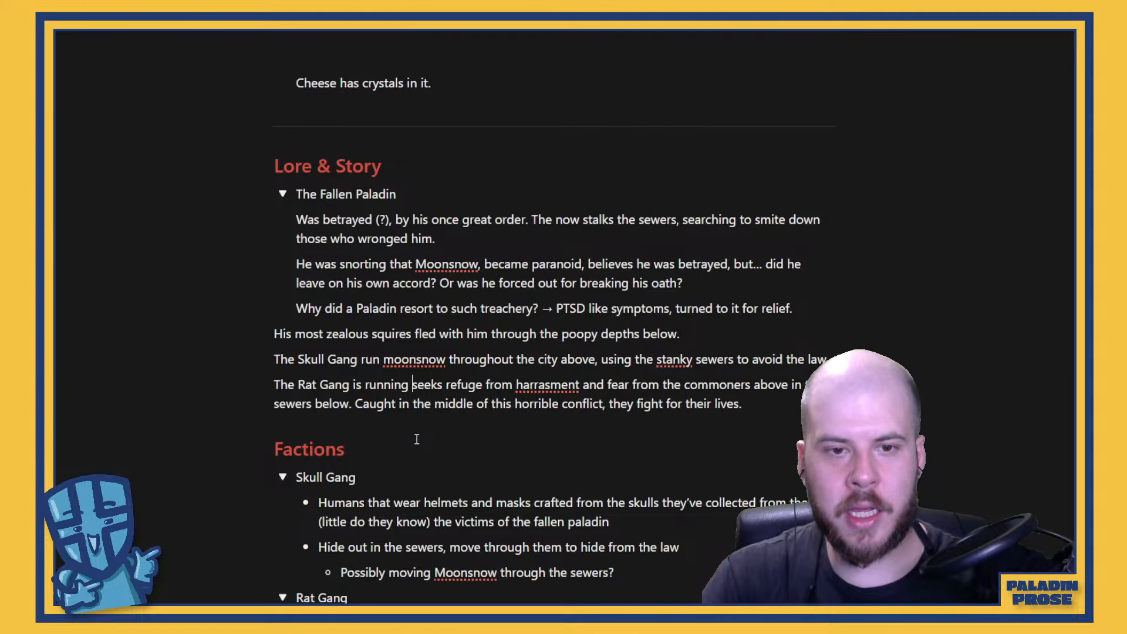
text(the )
text(moonshow)
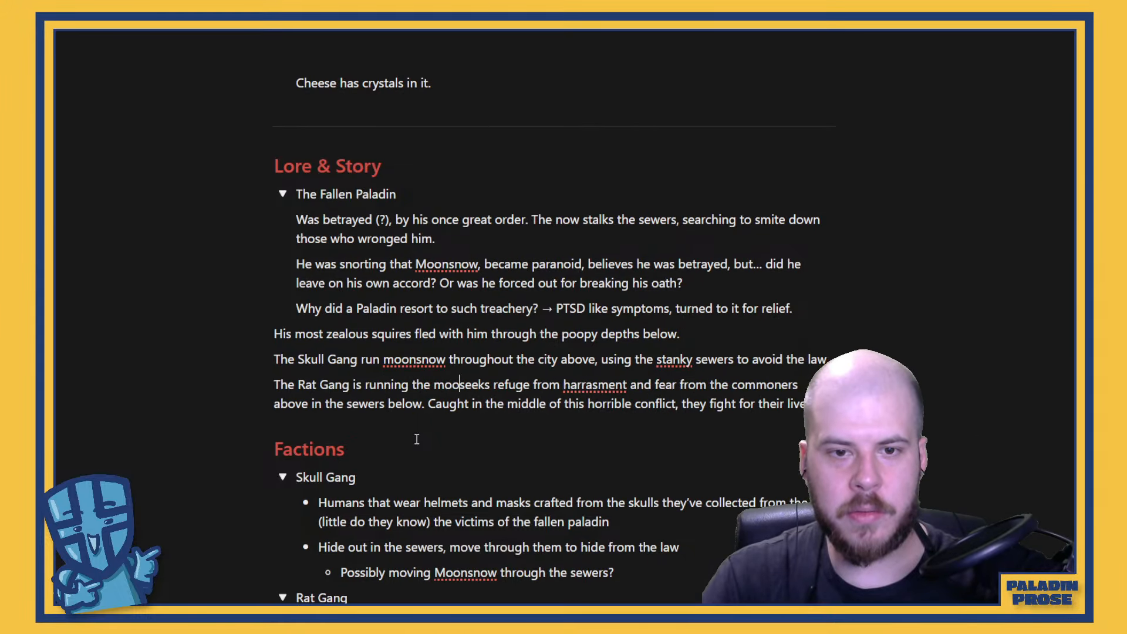
key(BackSpace)
key(BackSpace)
key(BackSpace)
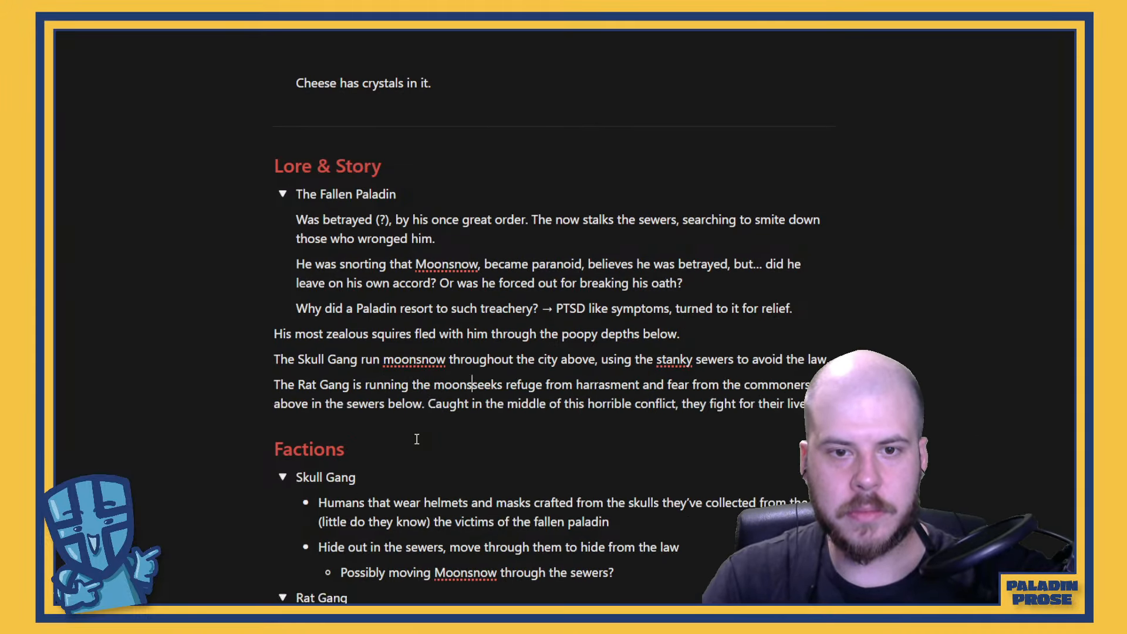
text(n)
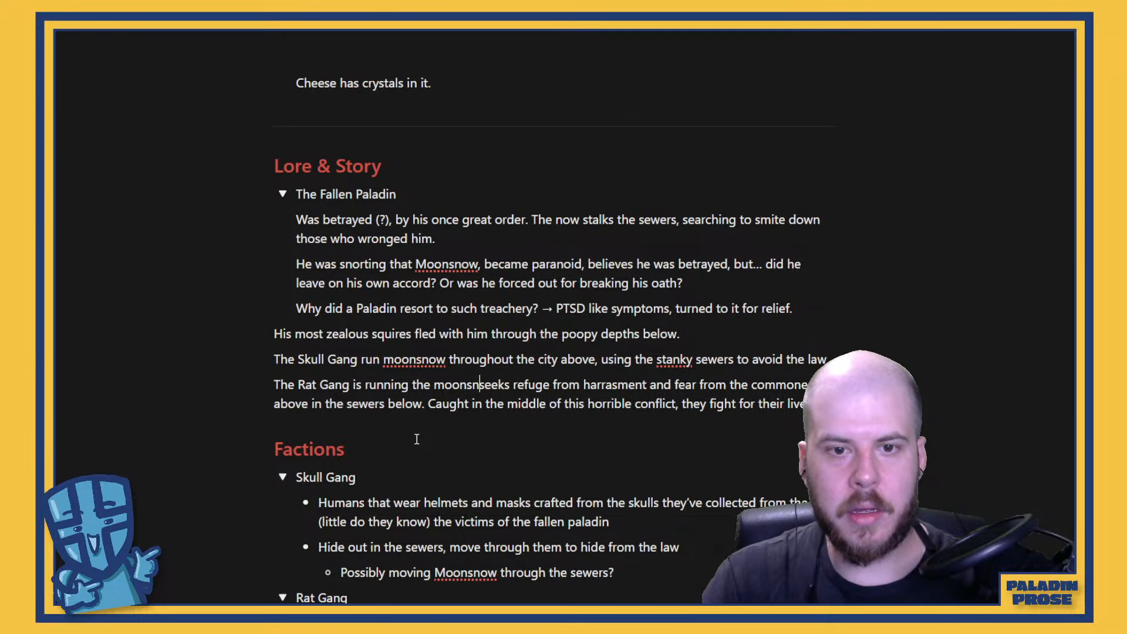
text(ow?)
key(Return)
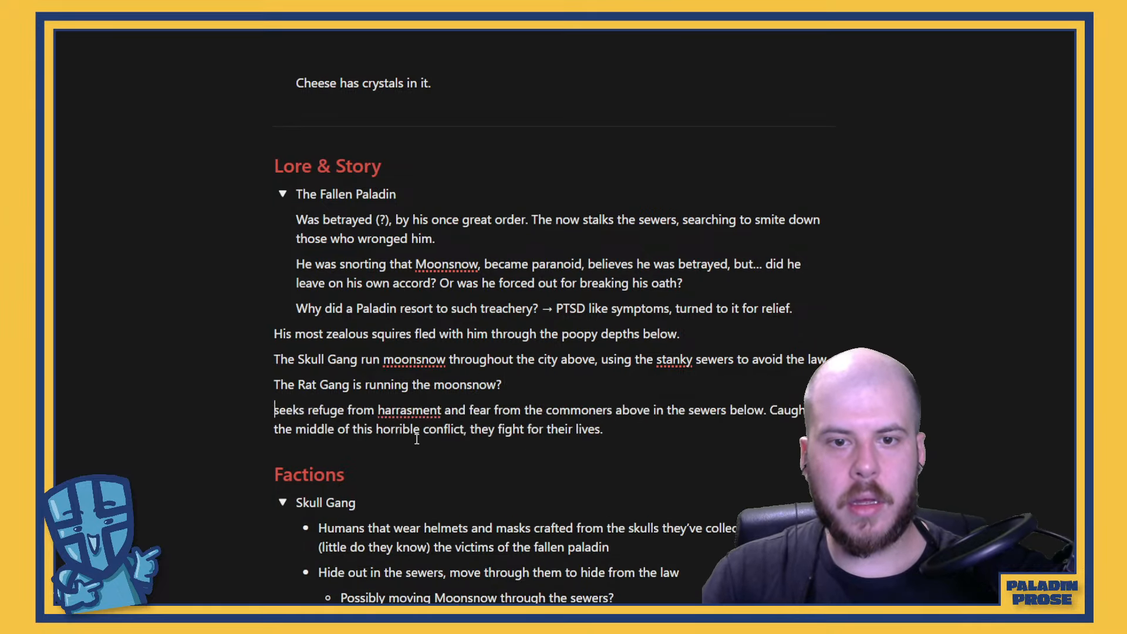
key(BackSpace)
Add the line "Poop trap" directly below the Traps heading
scroll(415, 411, down, 10)
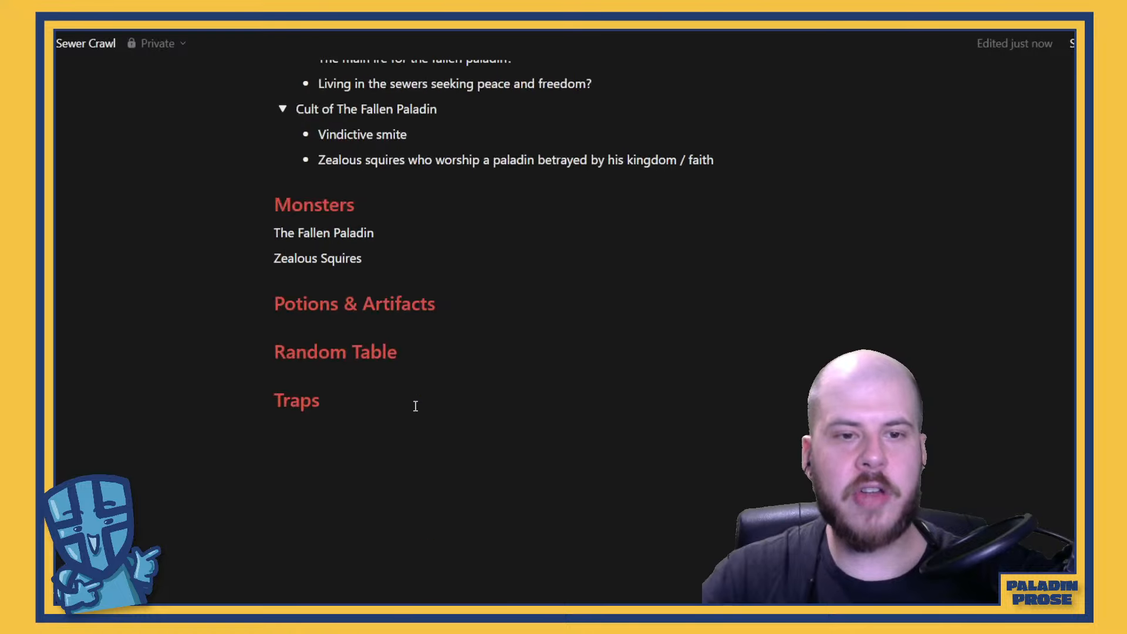
click(415, 406)
key(Return)
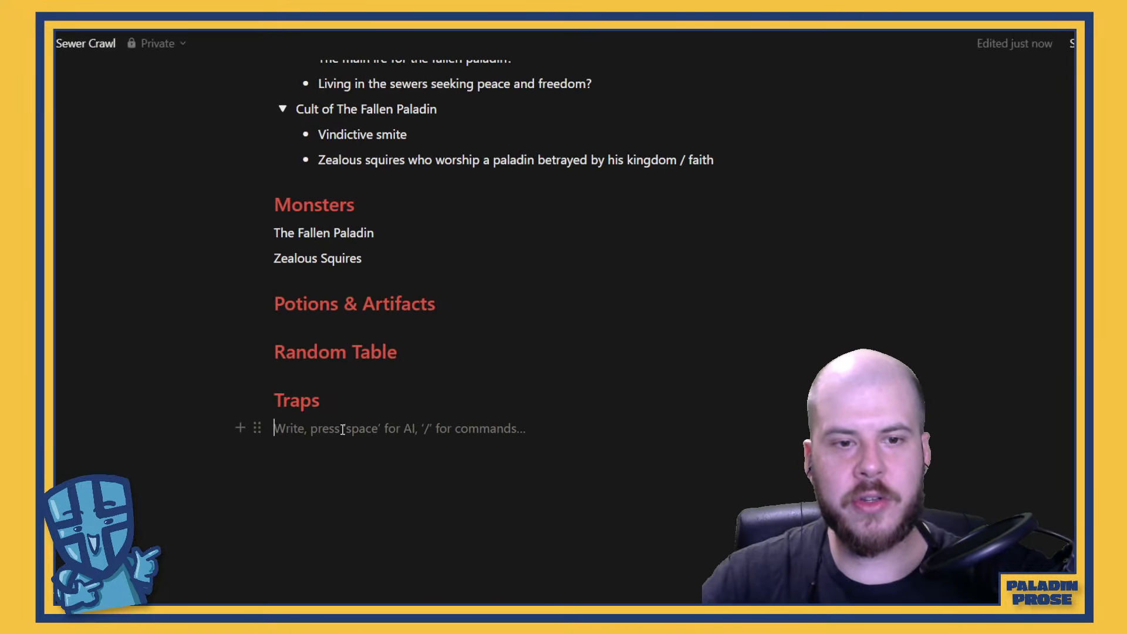
click(240, 428)
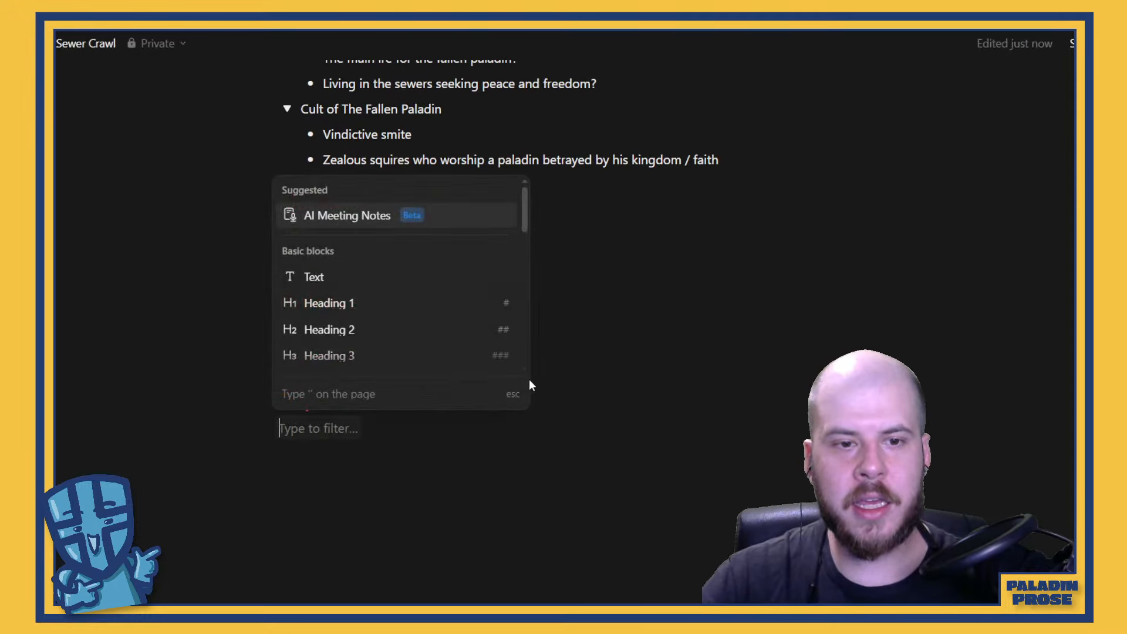
click(345, 440)
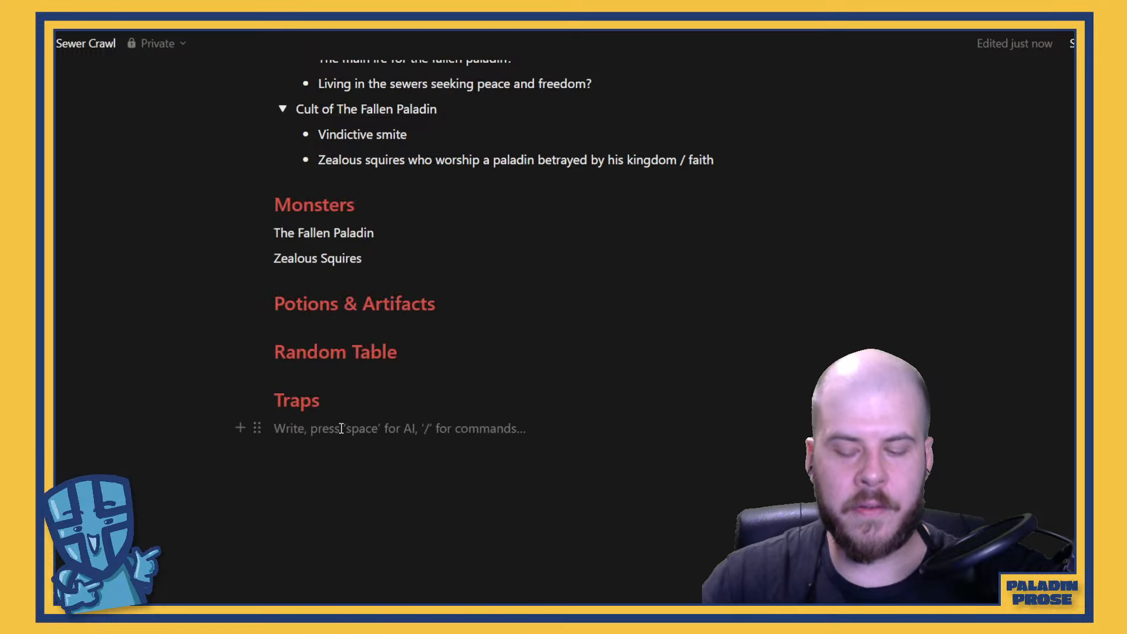
text(Poop)
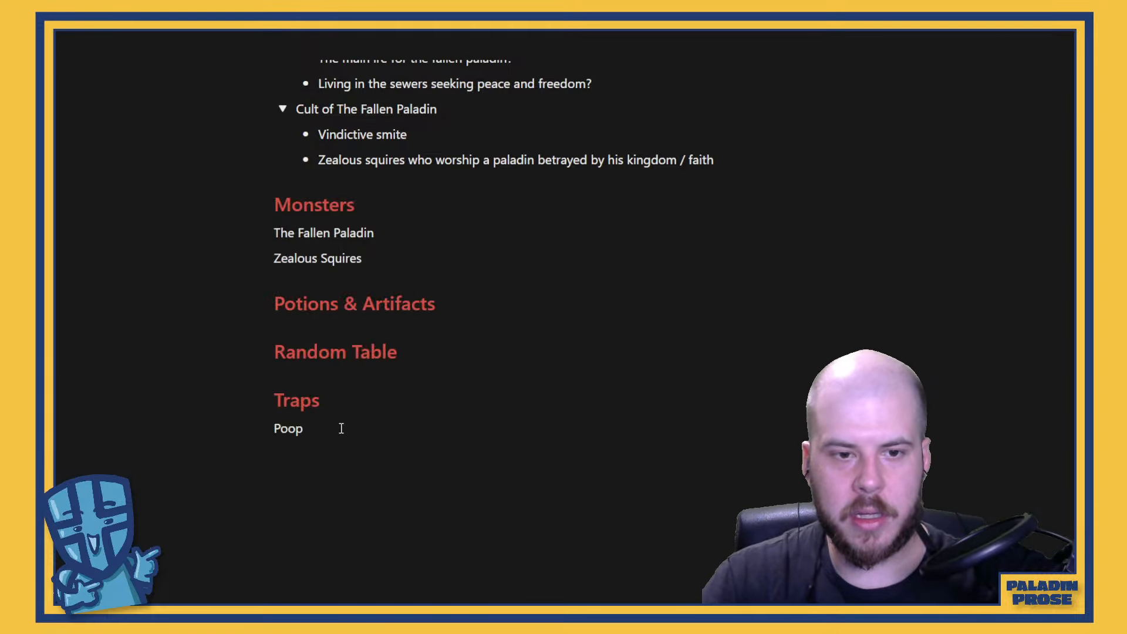
text( trap)
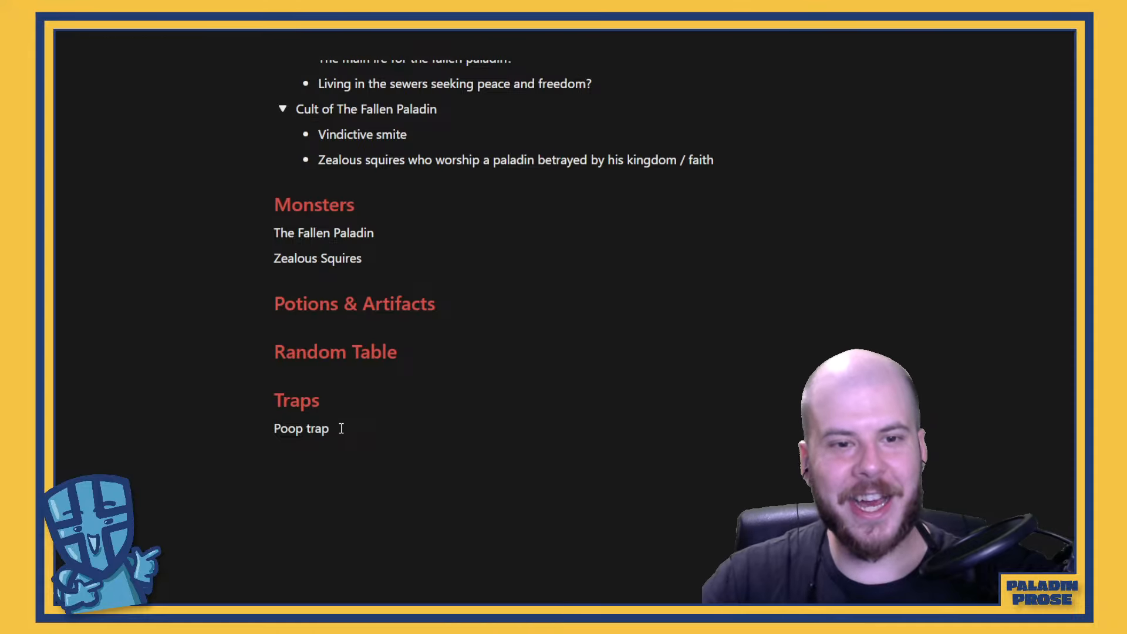
Turn the "Poop trap" line into a bulleted list item
drag(341, 428, 272, 430)
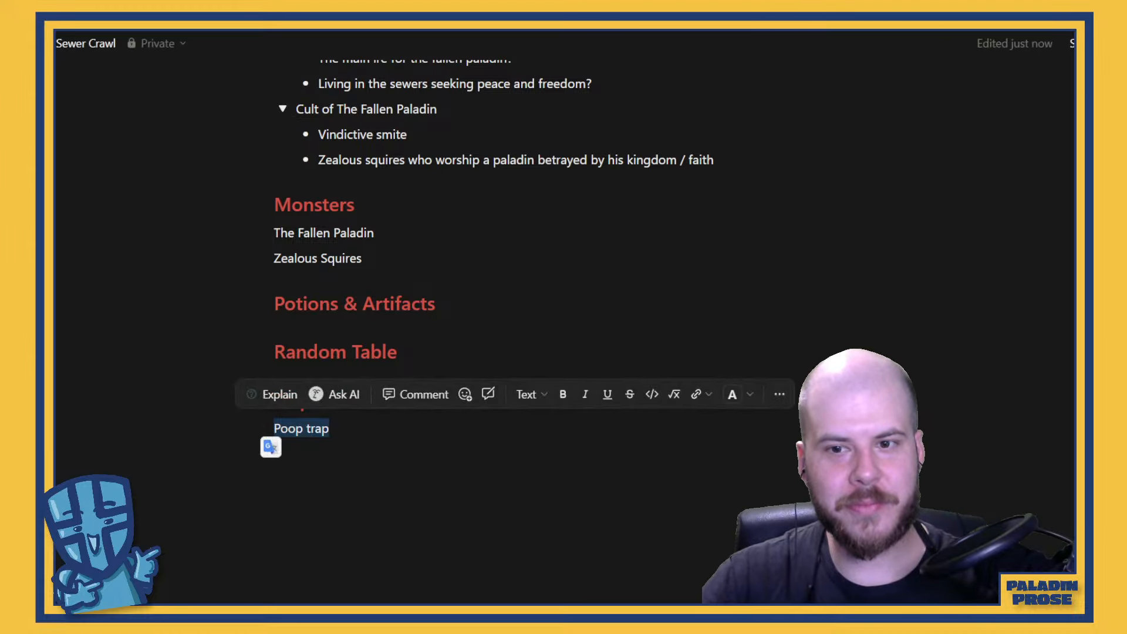
click(780, 395)
mouse_move(892, 169)
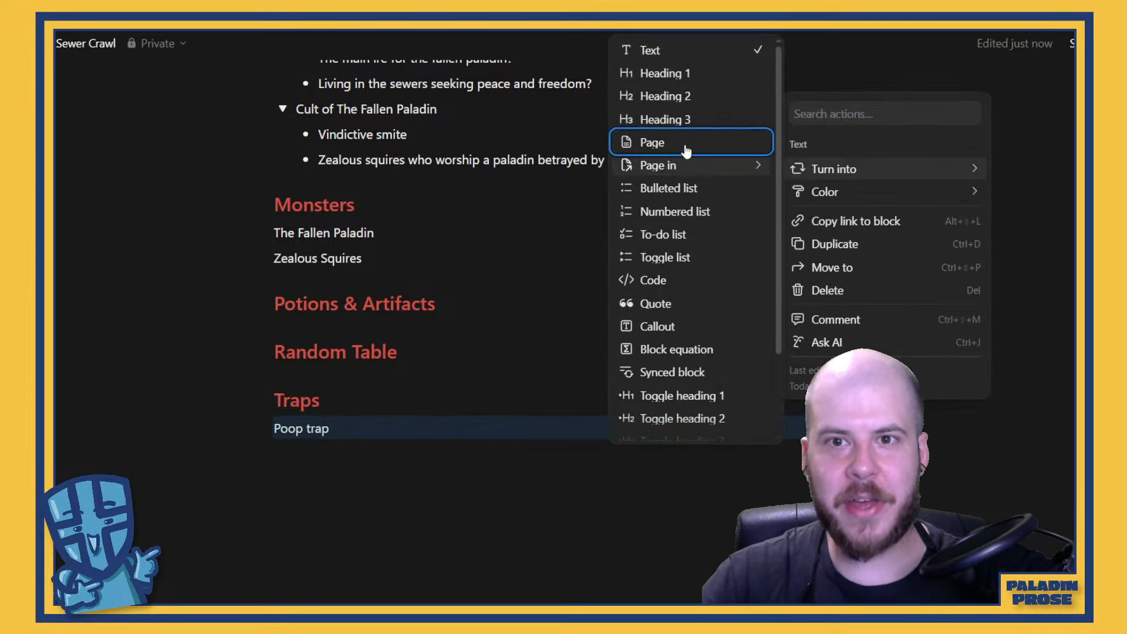
click(675, 188)
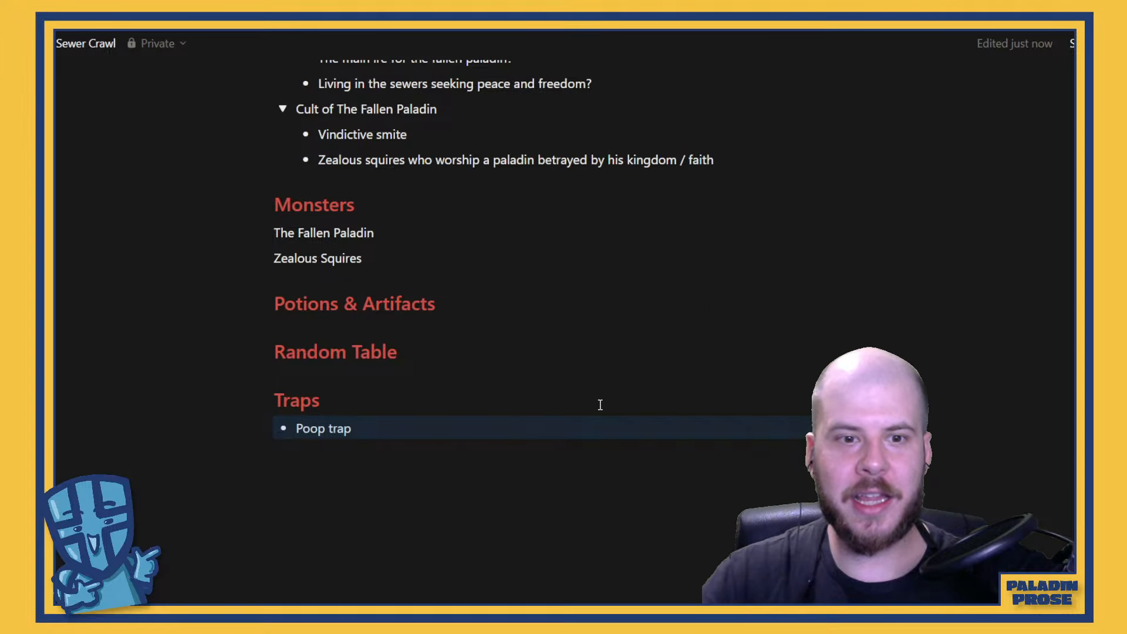
Add the nested bullet "Either fall into a pit of poo" under "Poop trap"
click(366, 426)
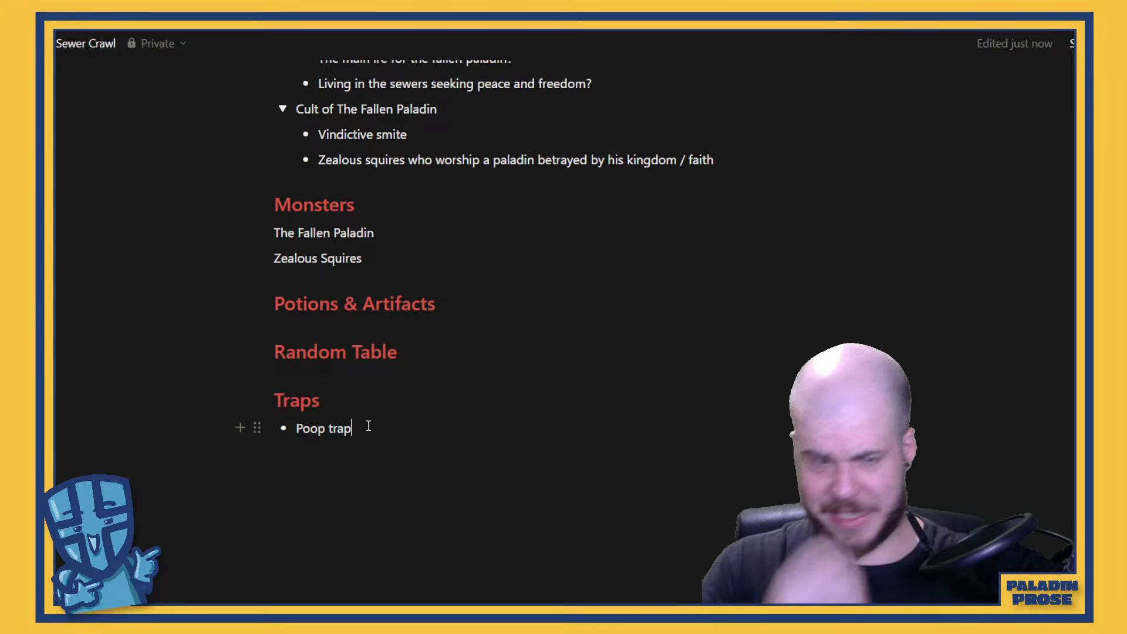
key(Return)
key(Tab)
text(E)
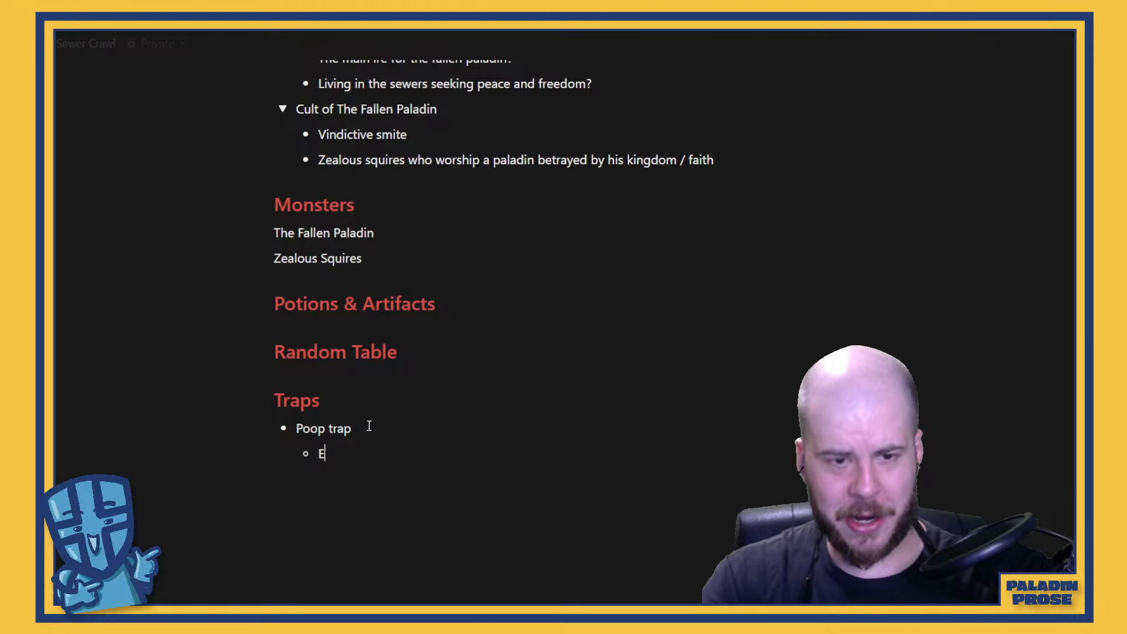
text(ither fa)
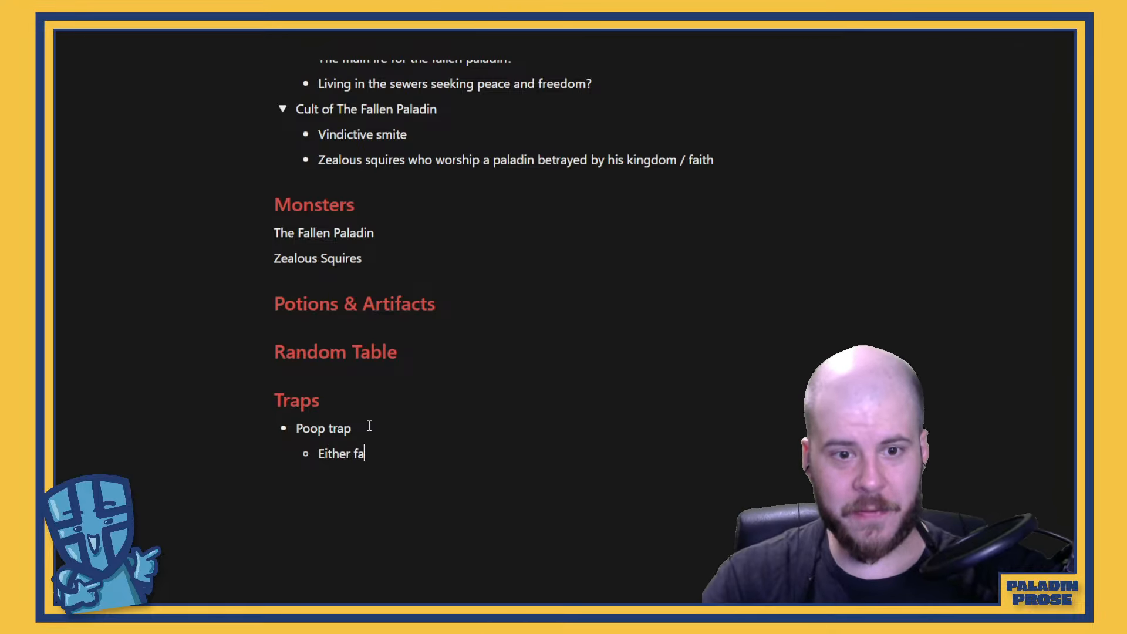
text(ll into a put)
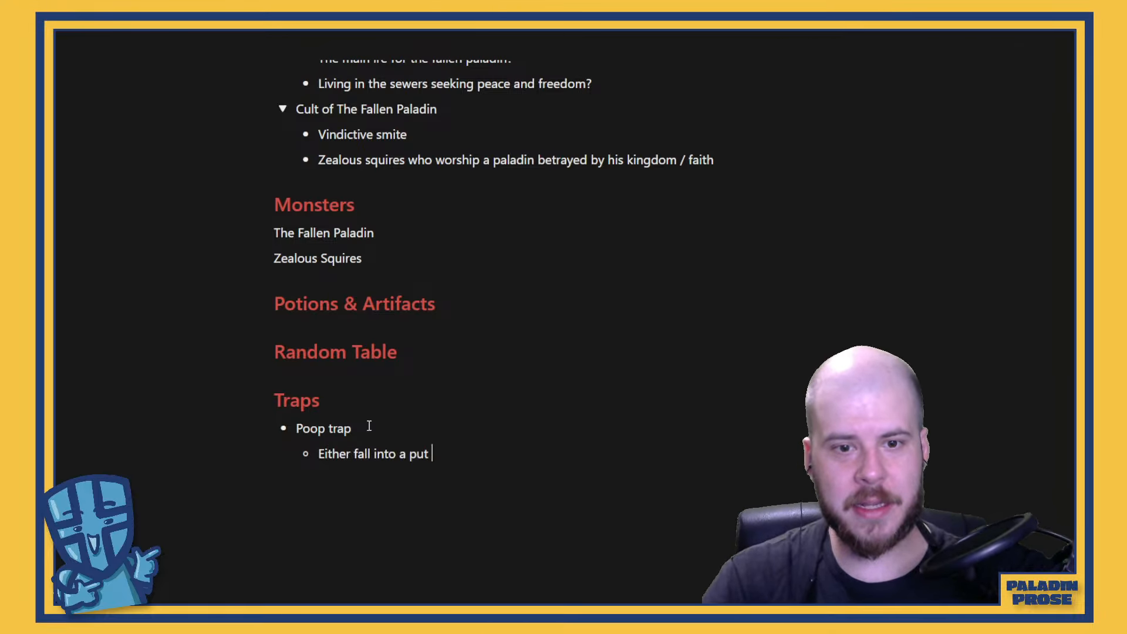
key(BackSpace)
key(BackSpace)
key(BackSpace)
text(it of)
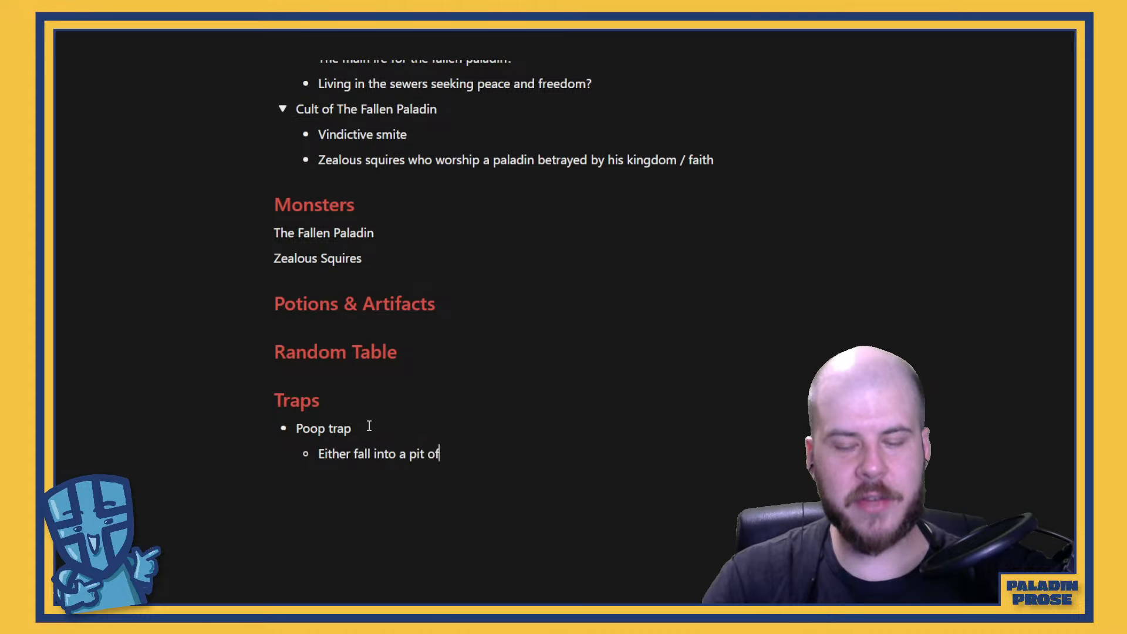
text( poo)
Add "Poo monsoon" as a second top-level bullet in the Traps list
key(Return)
key(shift+Tab)
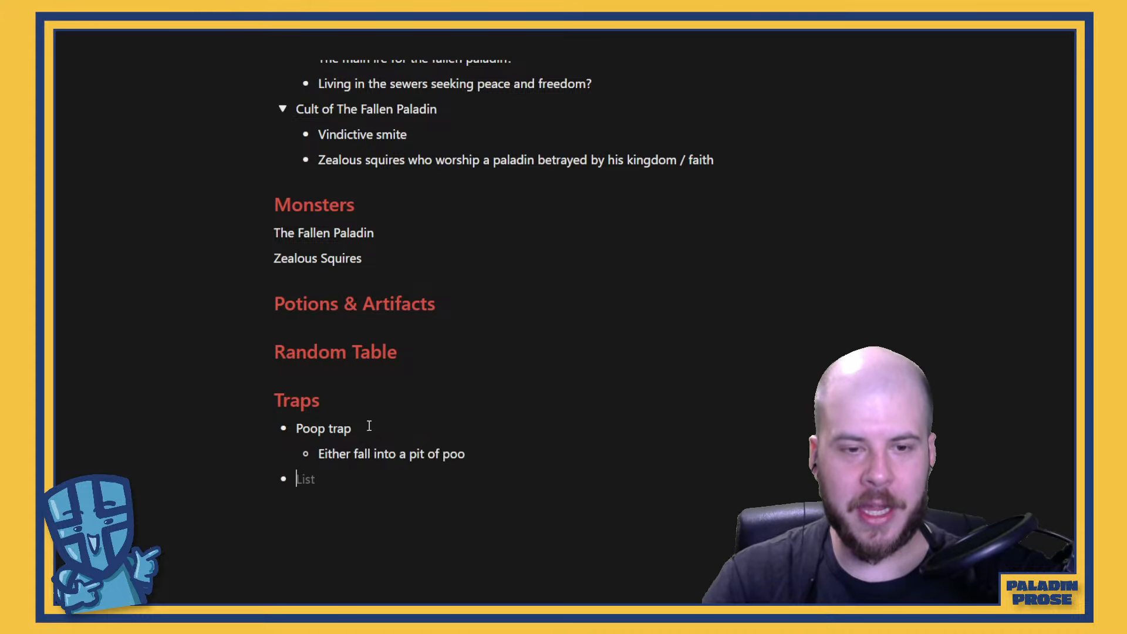
text(Poo)
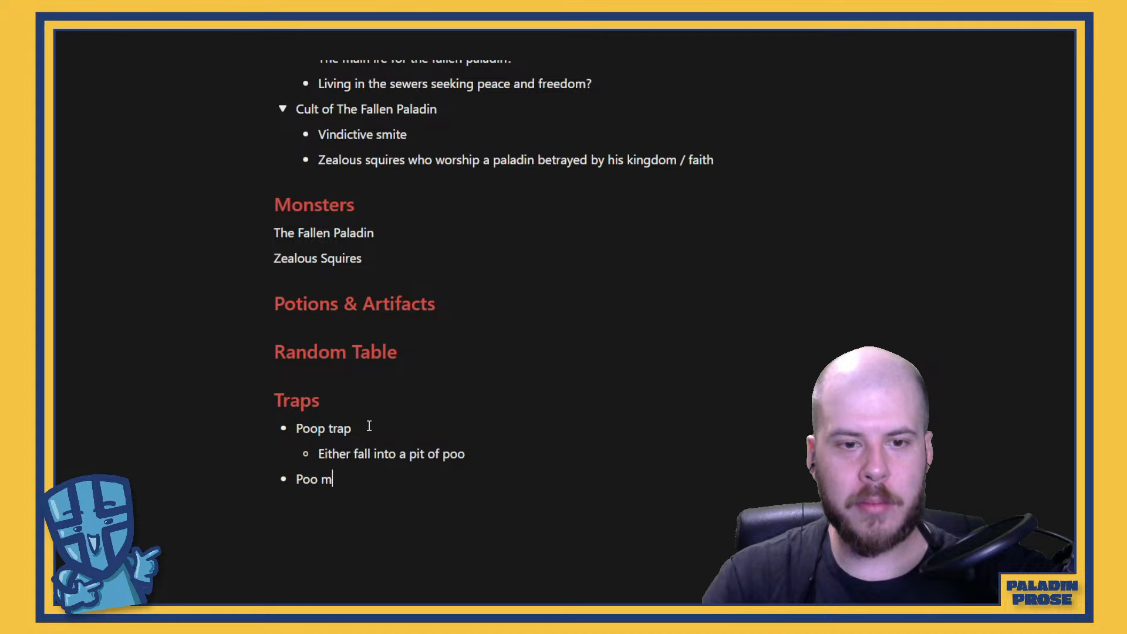
text( monsoon)
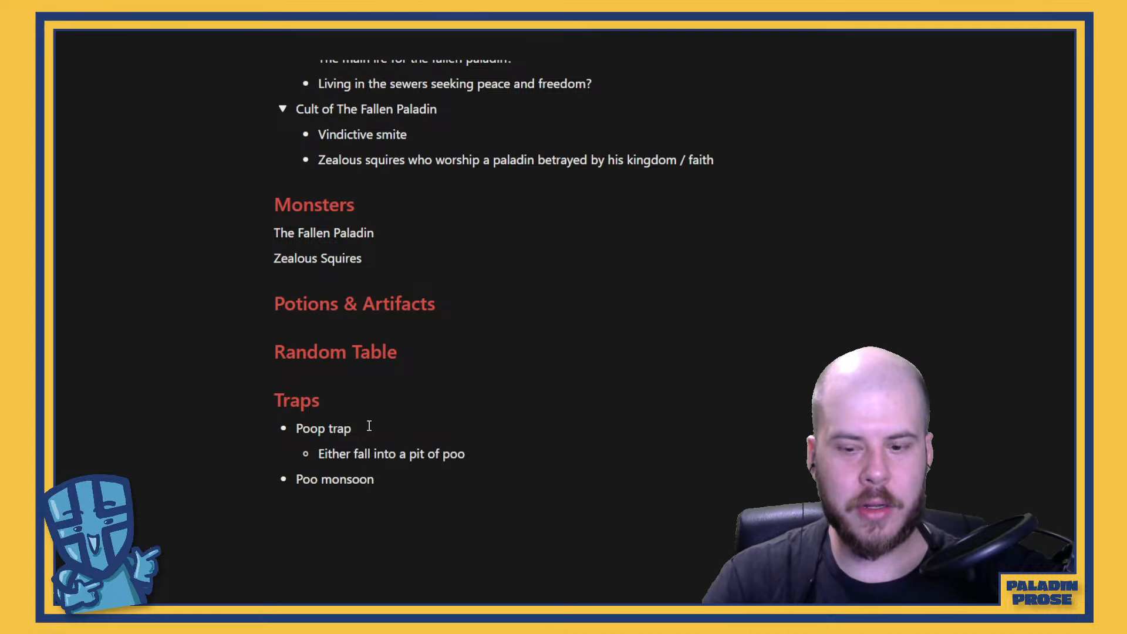
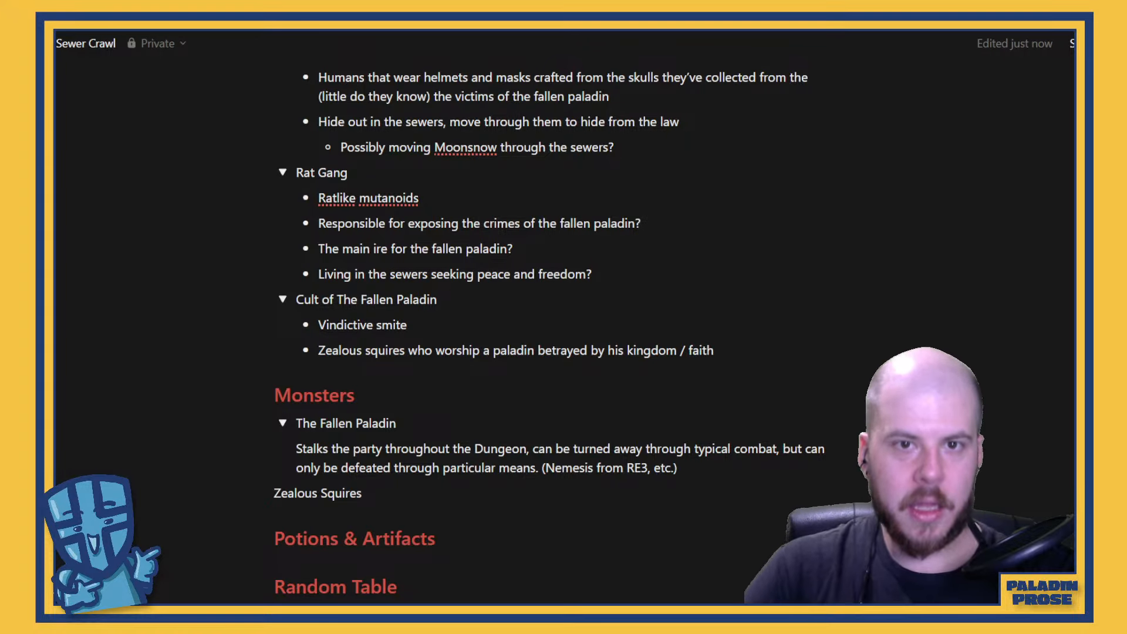
Review the Lore & Story, Factions and Monsters notes for how the gangs and the fallen paladin connect
scroll(472, 514, up, 5)
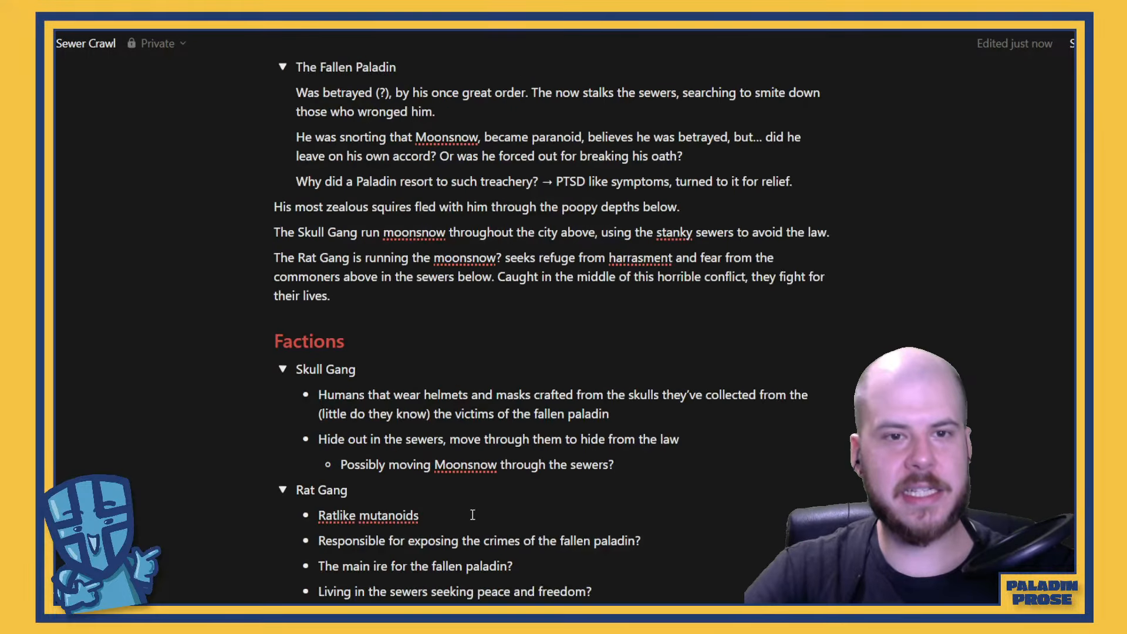
scroll(472, 515, up, 4)
scroll(541, 360, down, 2)
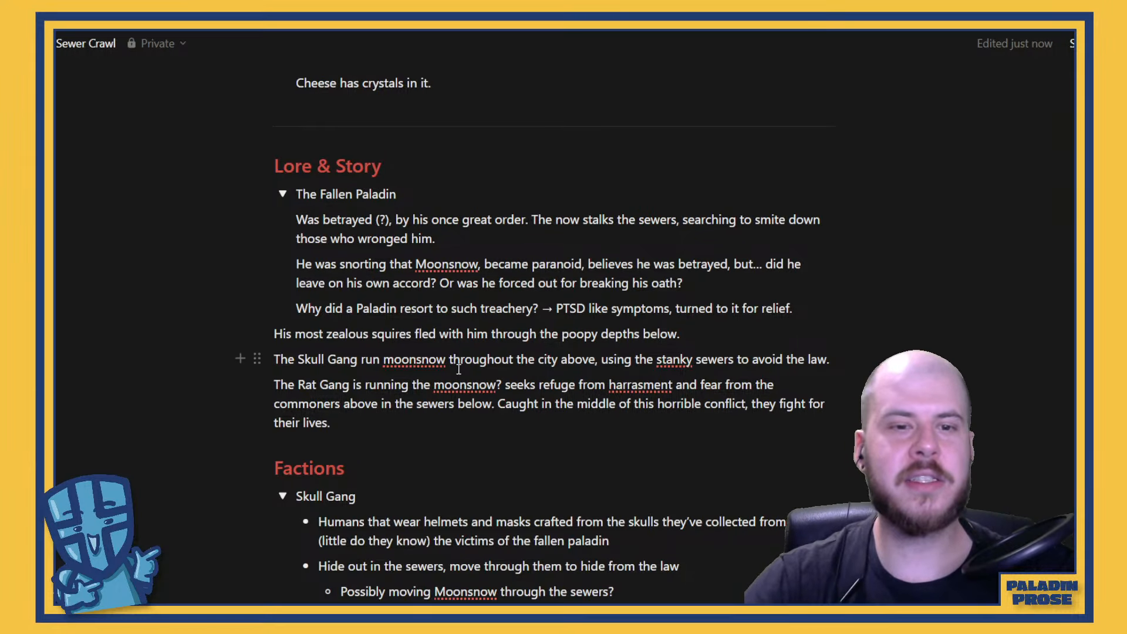
scroll(458, 369, down, 3)
scroll(628, 405, down, 4)
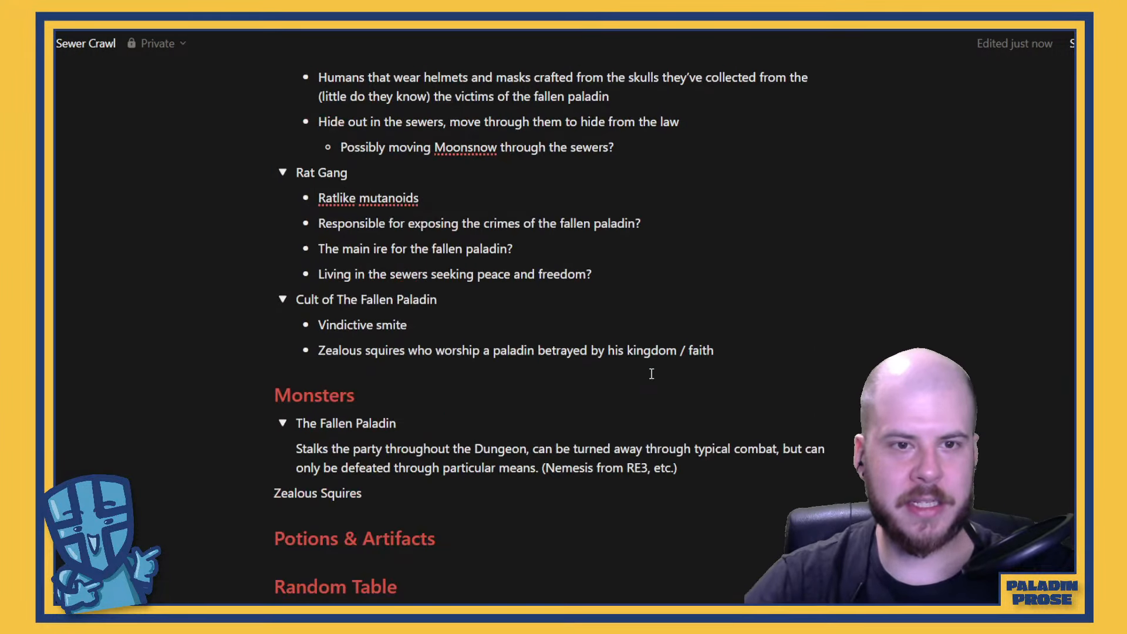
scroll(652, 373, up, 3)
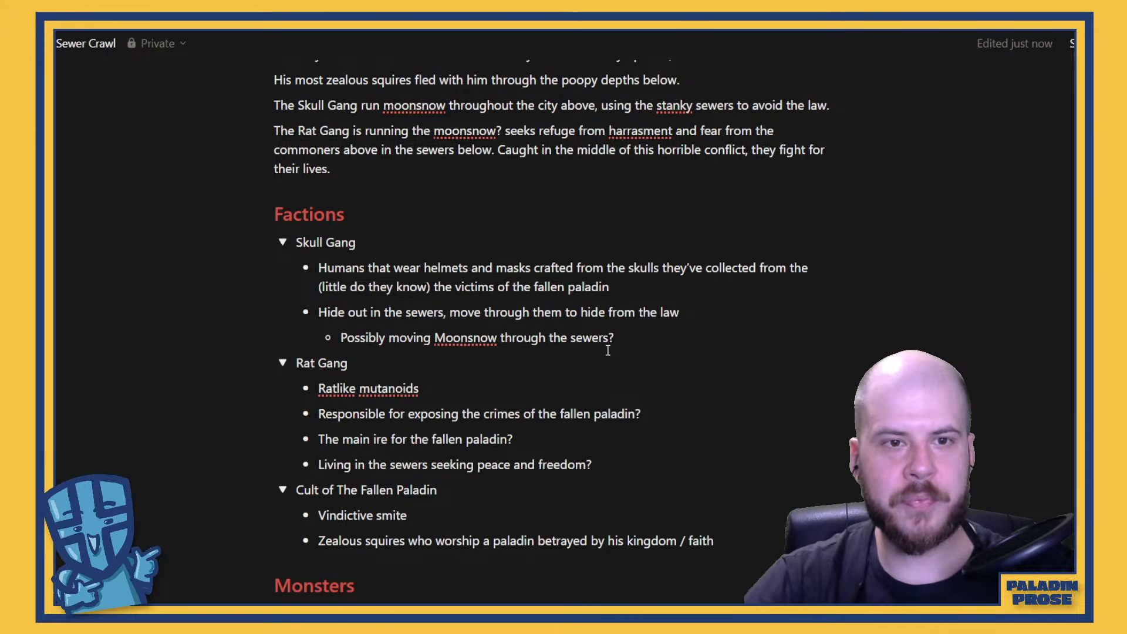
scroll(607, 347, up, 3)
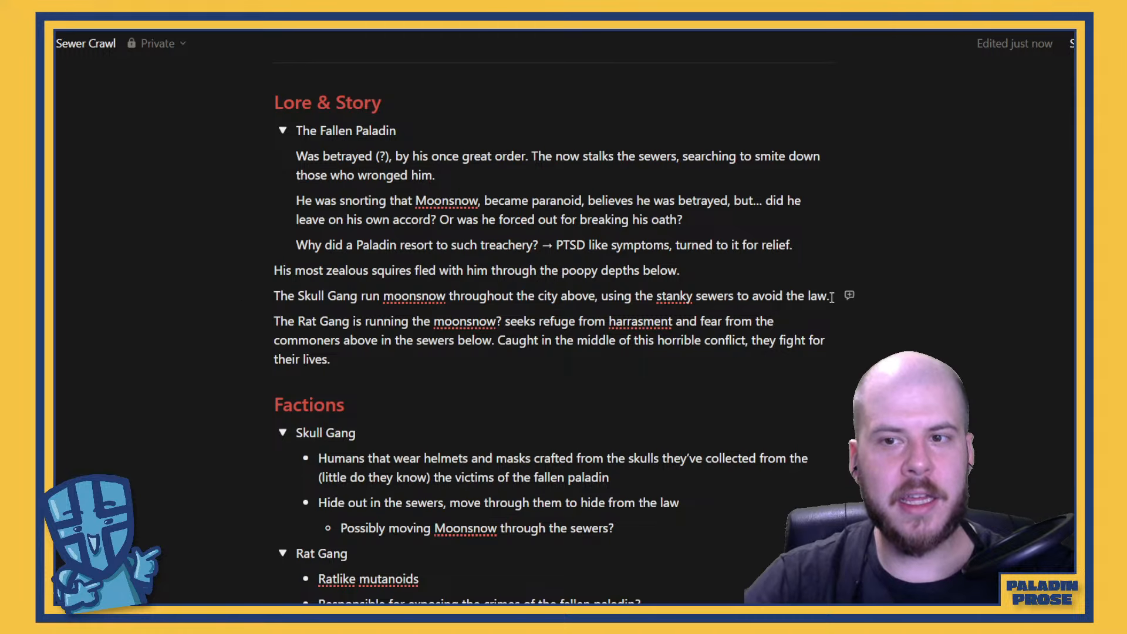
Highlight the part about running moonsnow in the Skull Gang lore line and compare it with the Moonstone / Moonsnow and Factions notes
drag(831, 297, 363, 297)
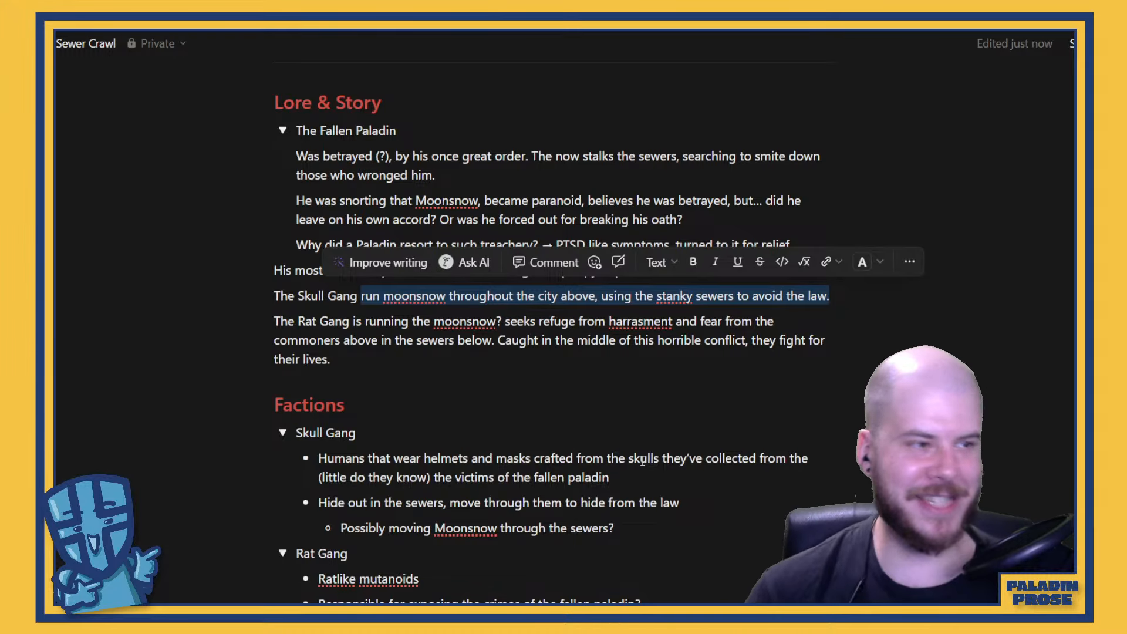
scroll(642, 461, up, 7)
scroll(634, 460, down, 1)
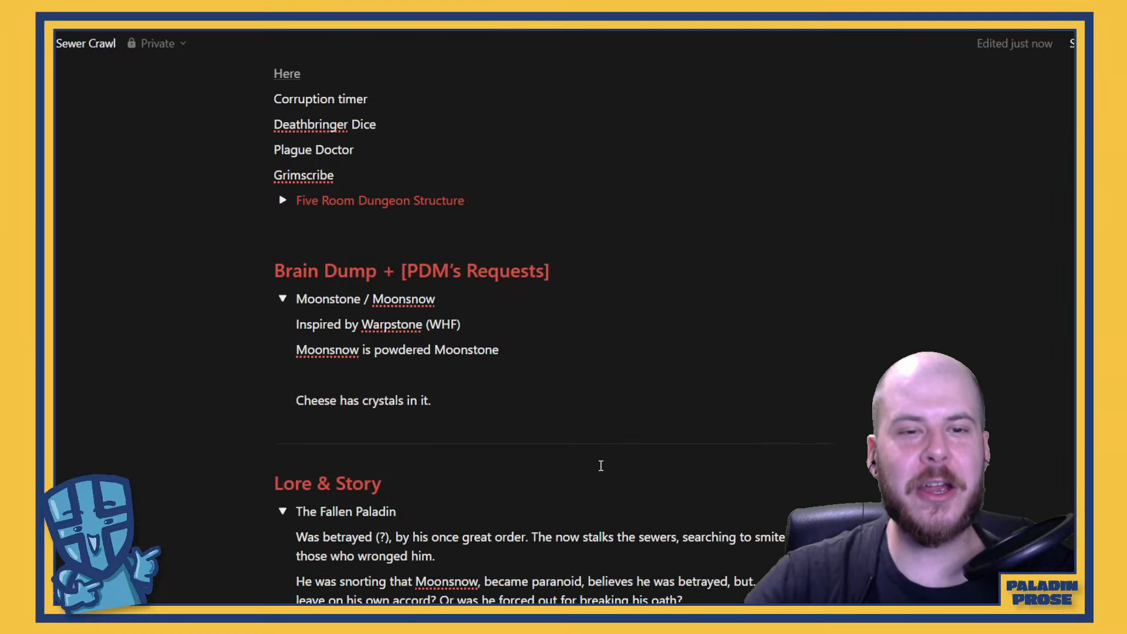
scroll(385, 379, down, 2)
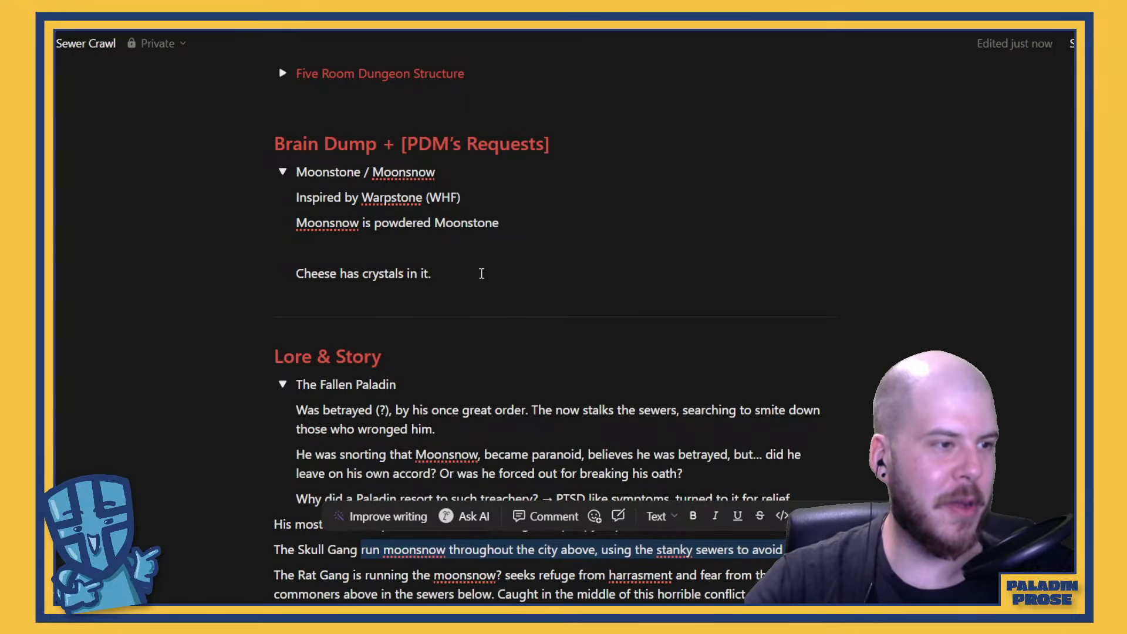
scroll(481, 274, down, 6)
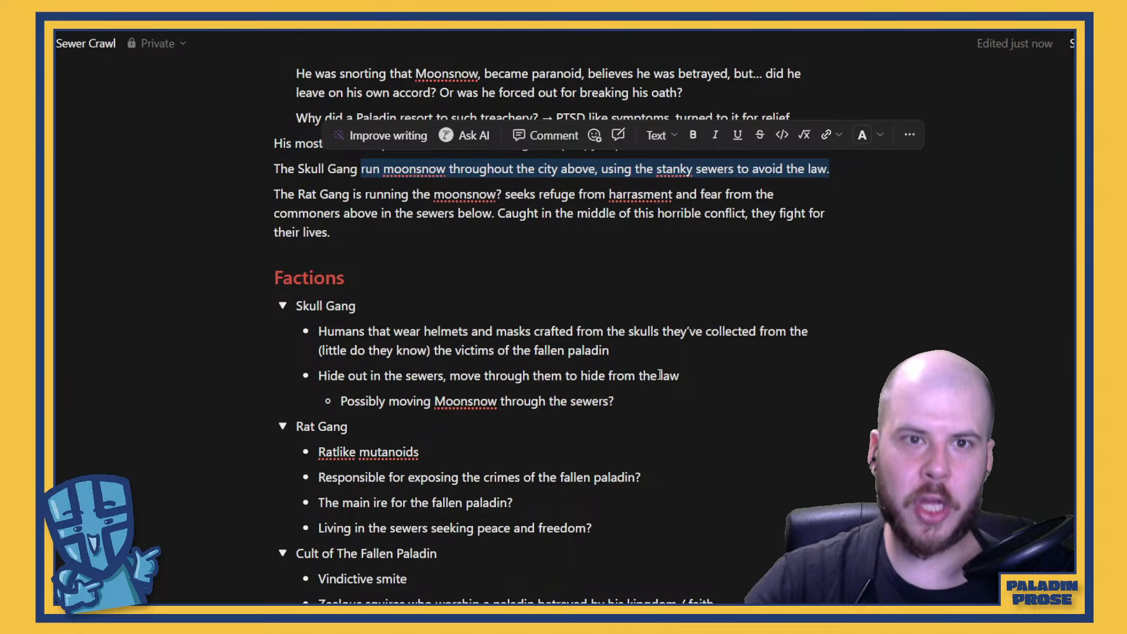
scroll(631, 357, up, 6)
scroll(631, 357, down, 7)
scroll(632, 352, up, 4)
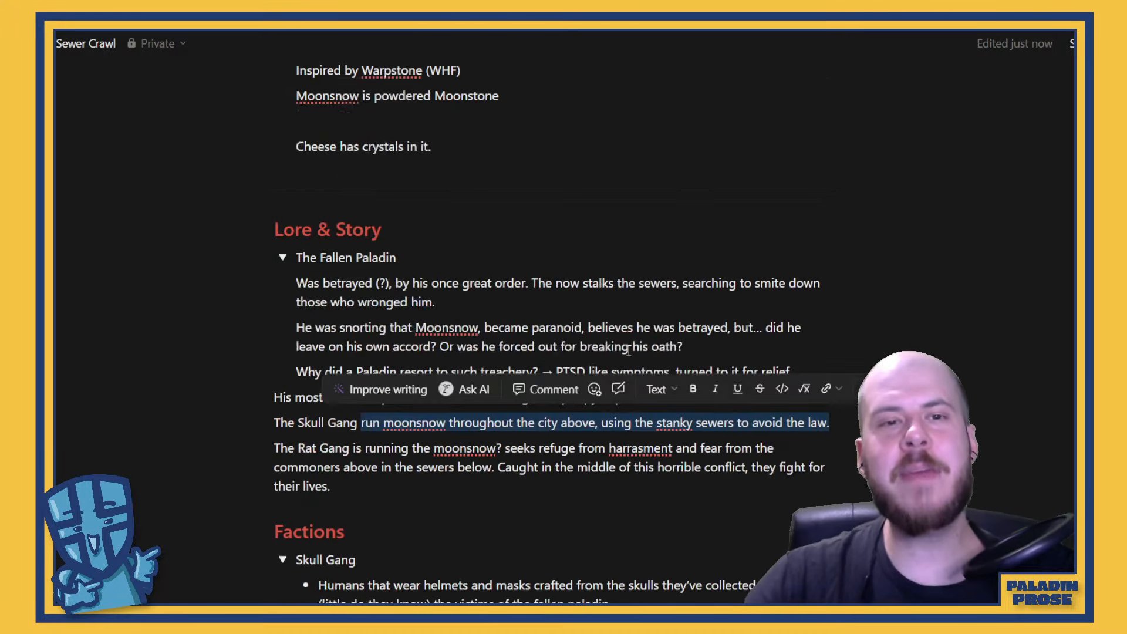
scroll(630, 347, down, 1)
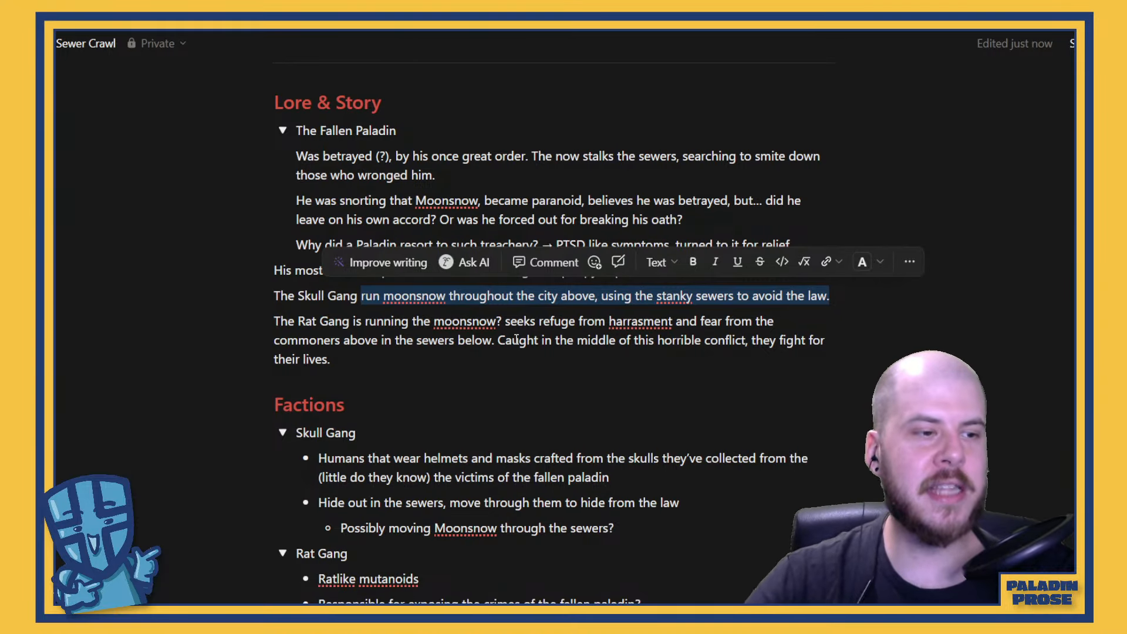
click(424, 351)
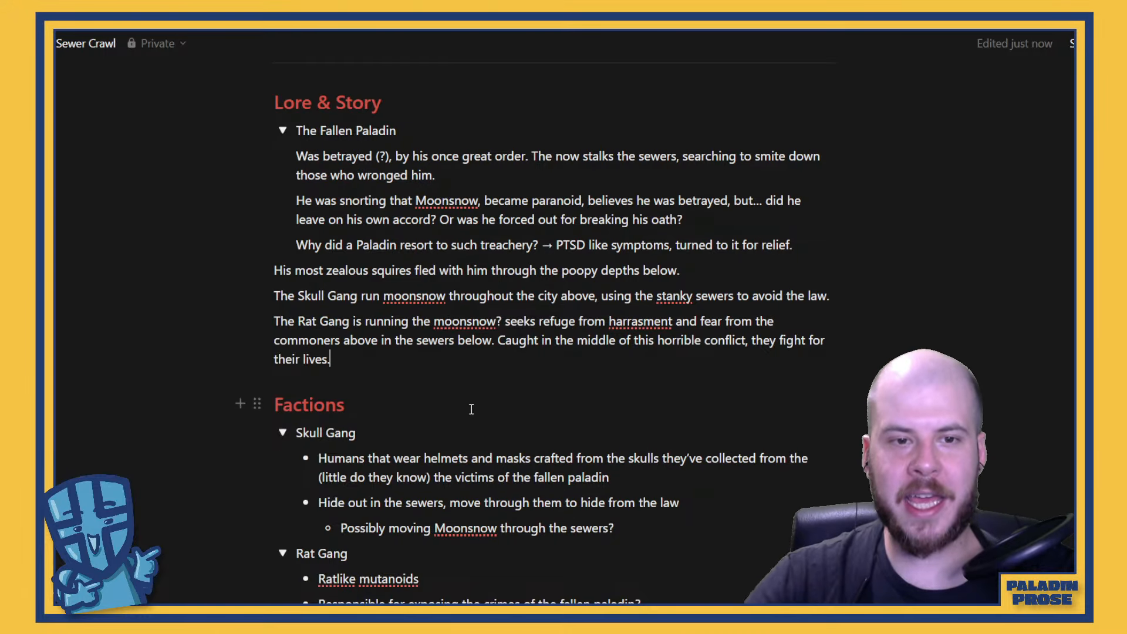
Read back through the Factions, Lore & Story and Brain Dump sections up to the page title
scroll(470, 410, down, 5)
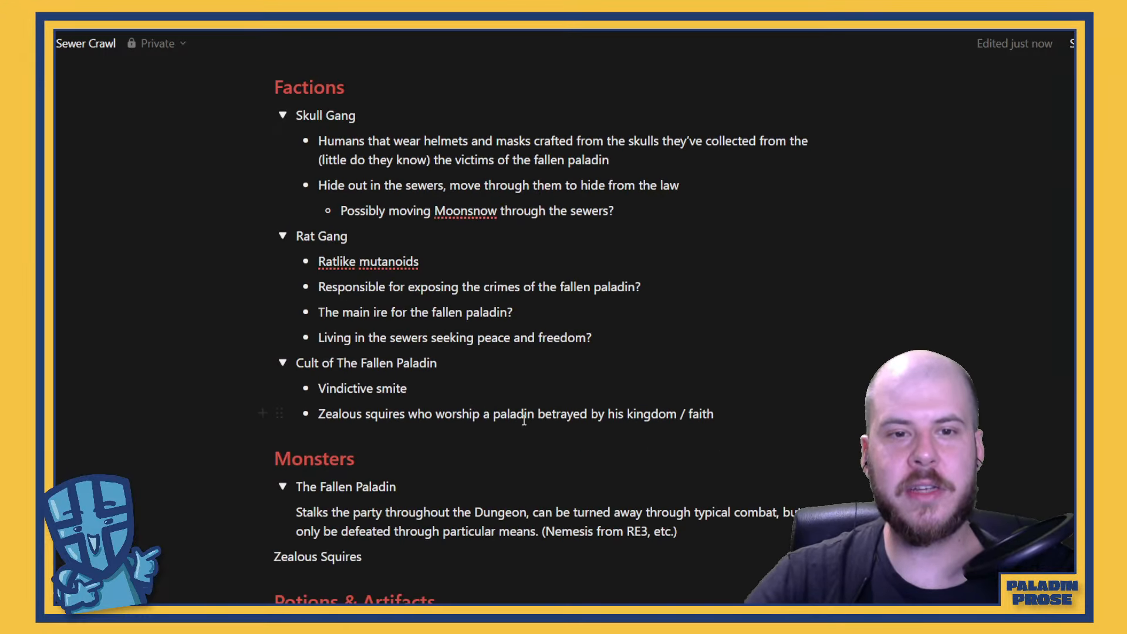
scroll(403, 147, down, 1)
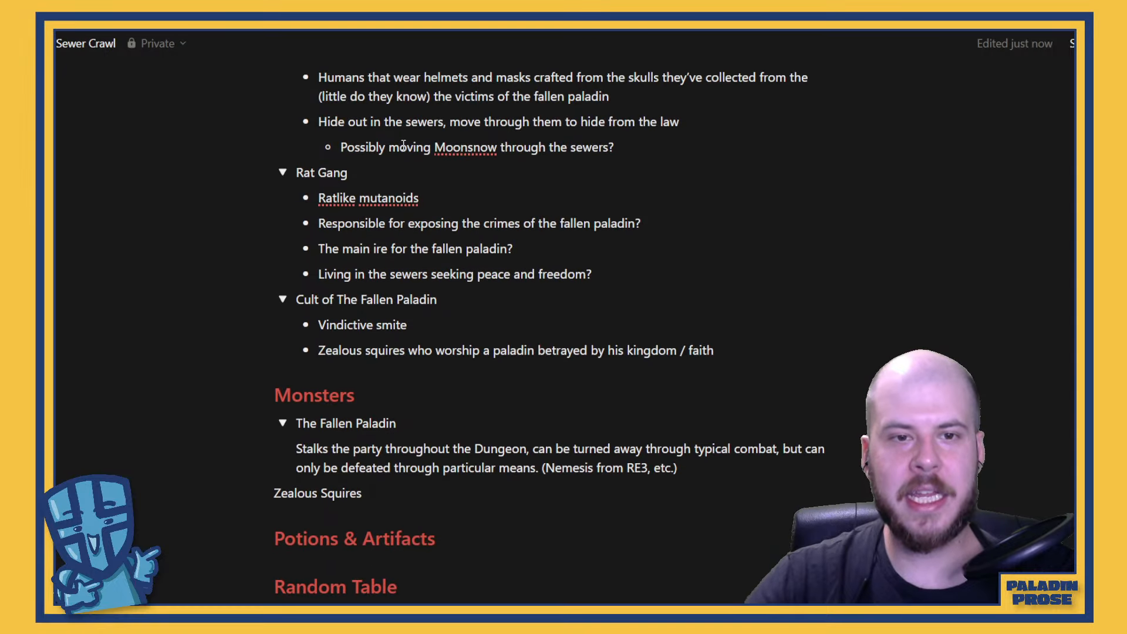
scroll(403, 147, up, 4)
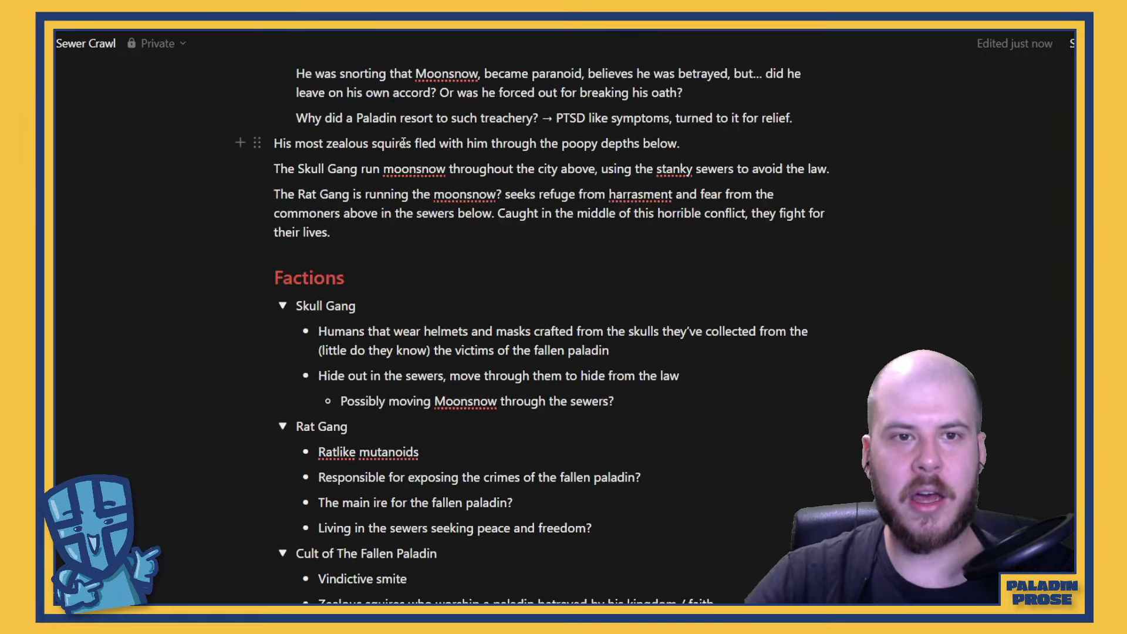
scroll(403, 143, up, 4)
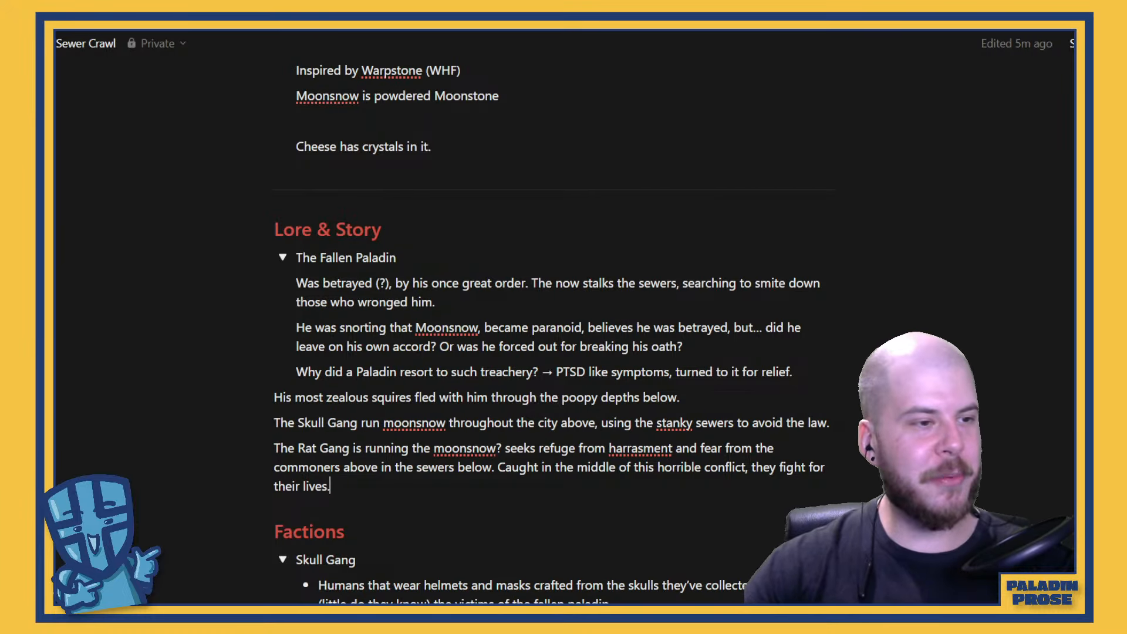
scroll(551, 488, down, 3)
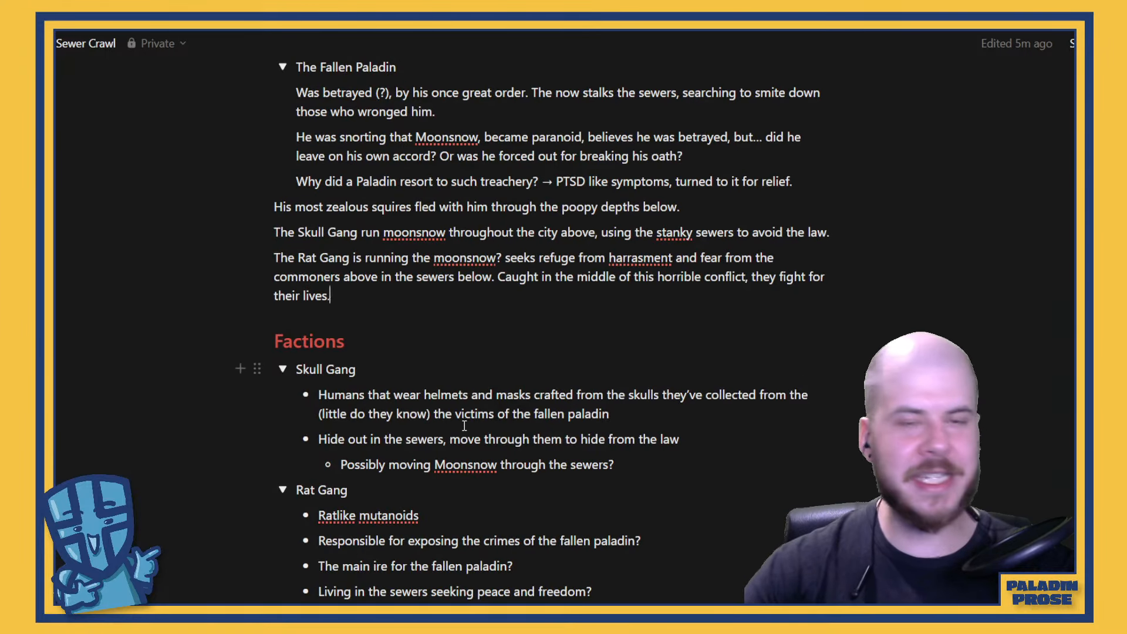
scroll(463, 426, up, 3)
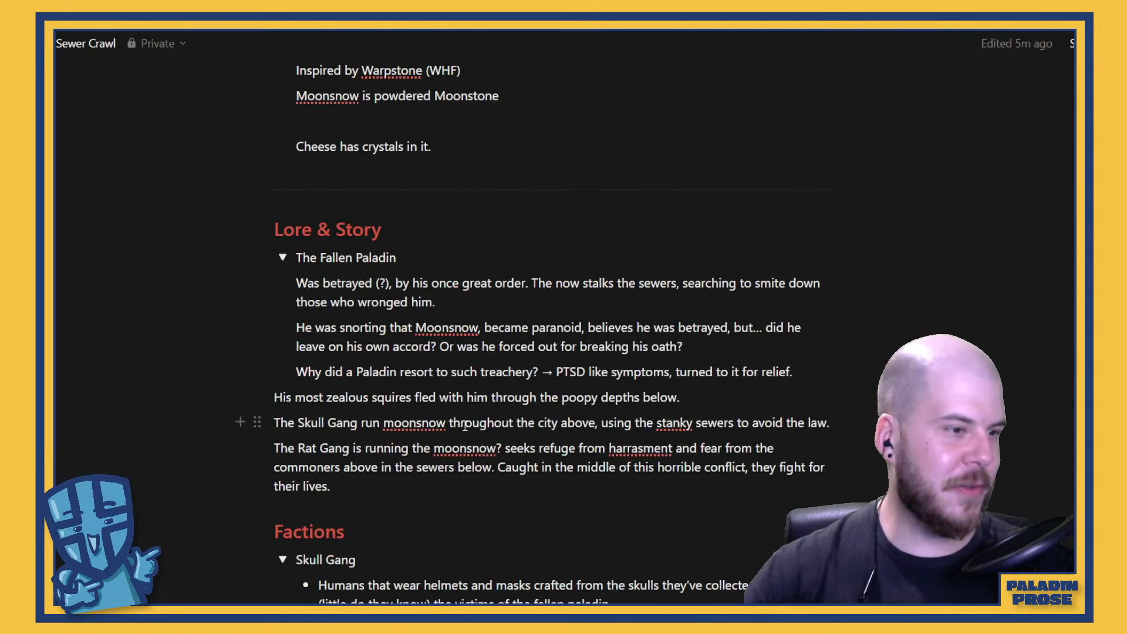
scroll(467, 426, down, 5)
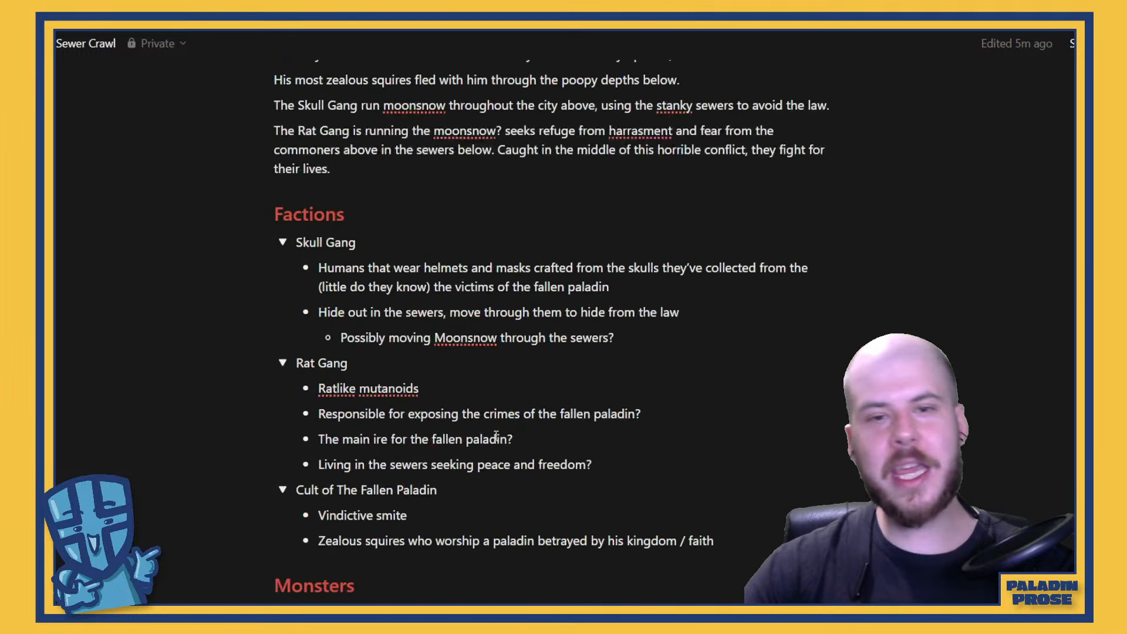
scroll(519, 421, up, 6)
scroll(519, 421, up, 4)
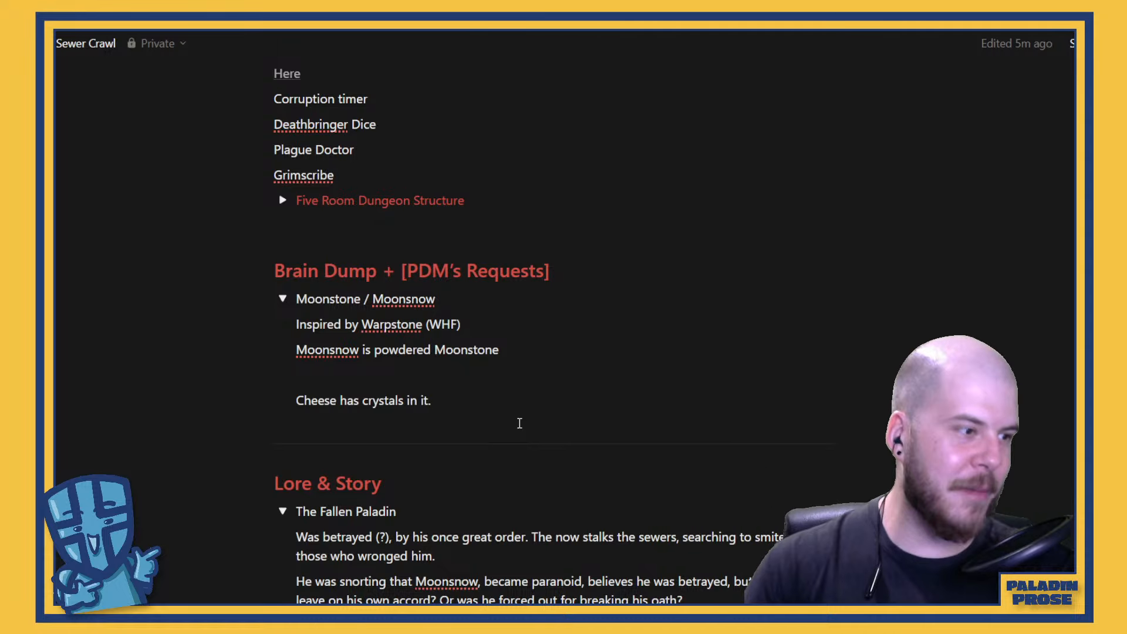
scroll(522, 423, down, 6)
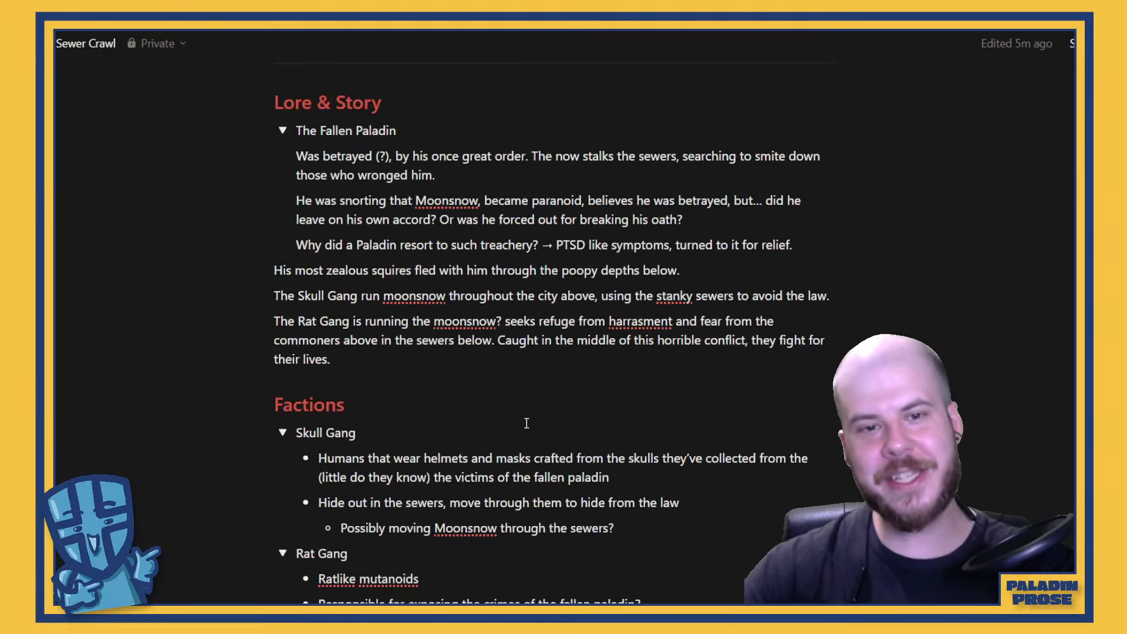
scroll(503, 411, up, 10)
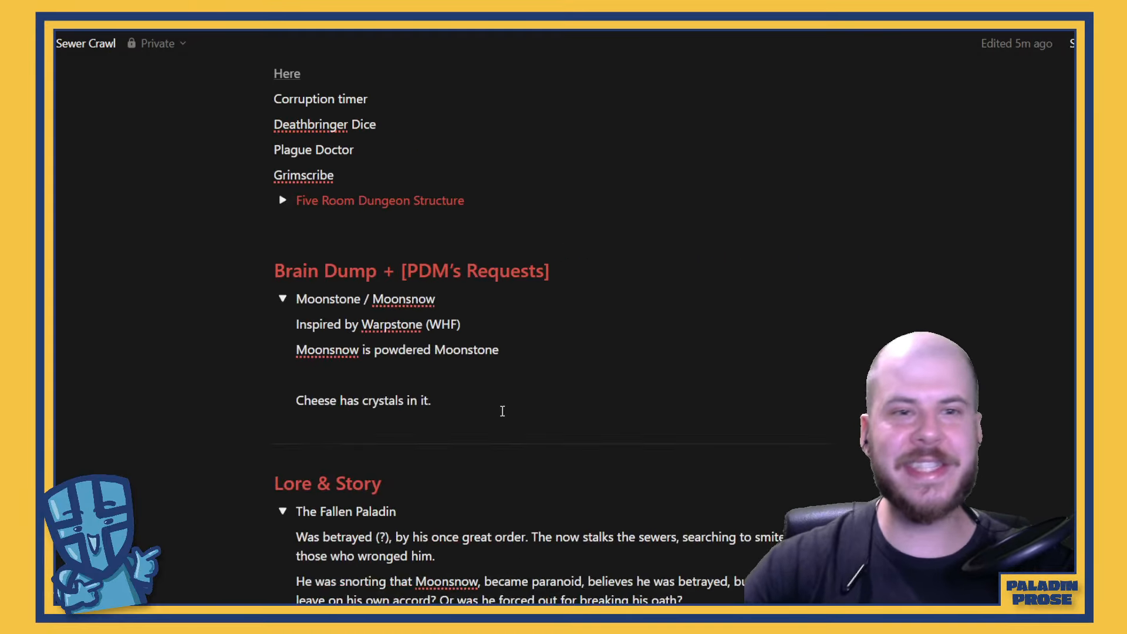
scroll(503, 411, down, 3)
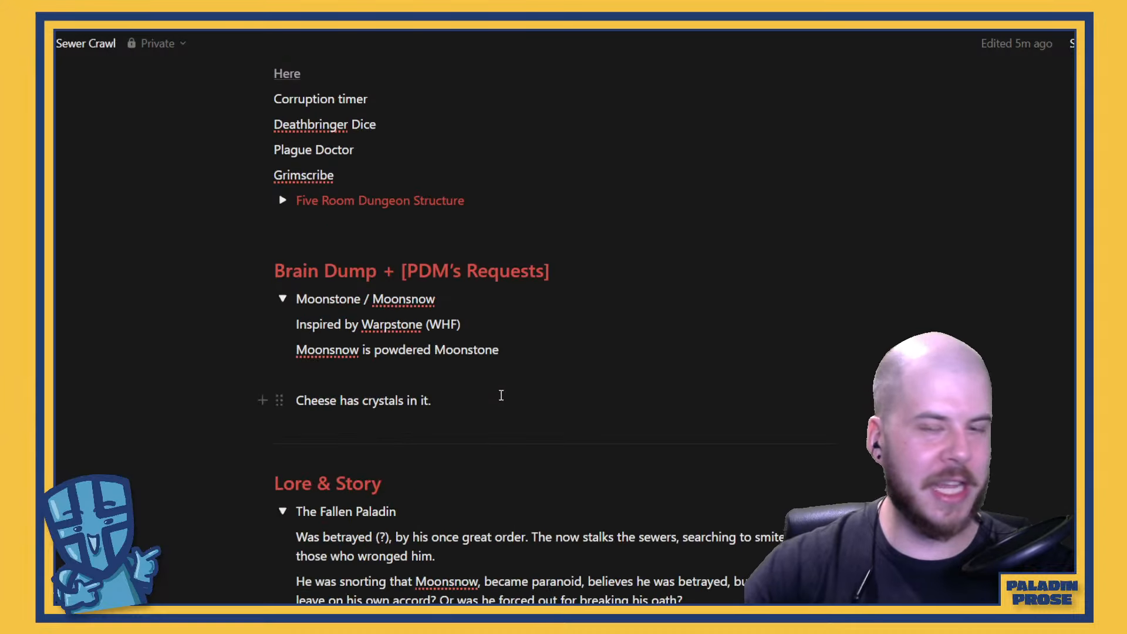
scroll(541, 409, up, 3)
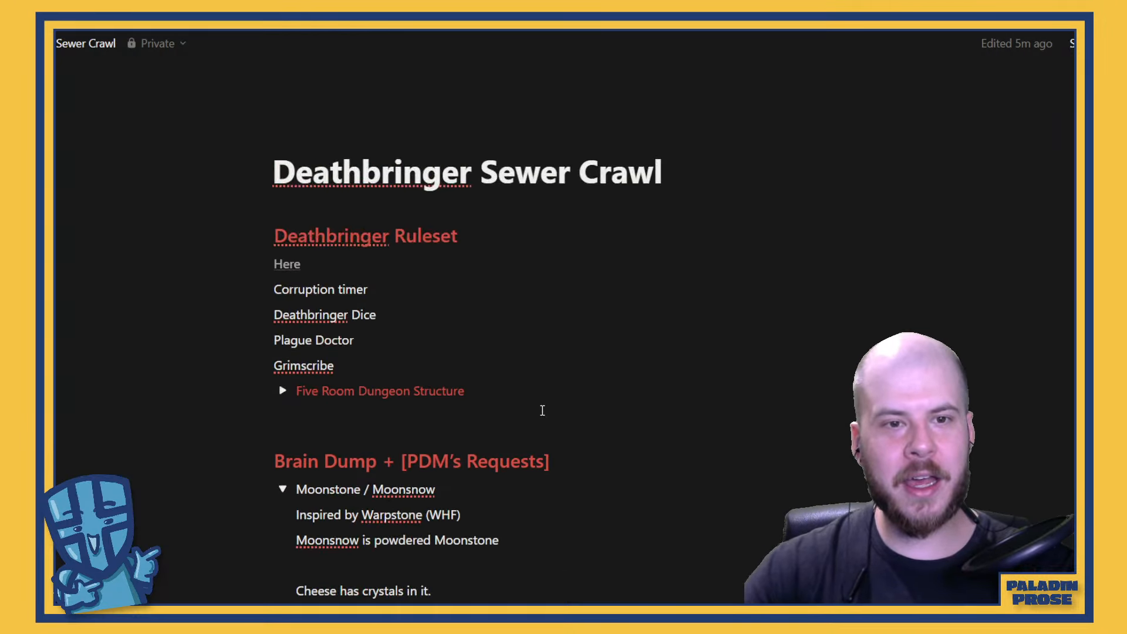
Insert blank space above the Deathbringer Ruleset heading and write "GOAL ACHEIEVD" on the line directly below the page title
click(280, 239)
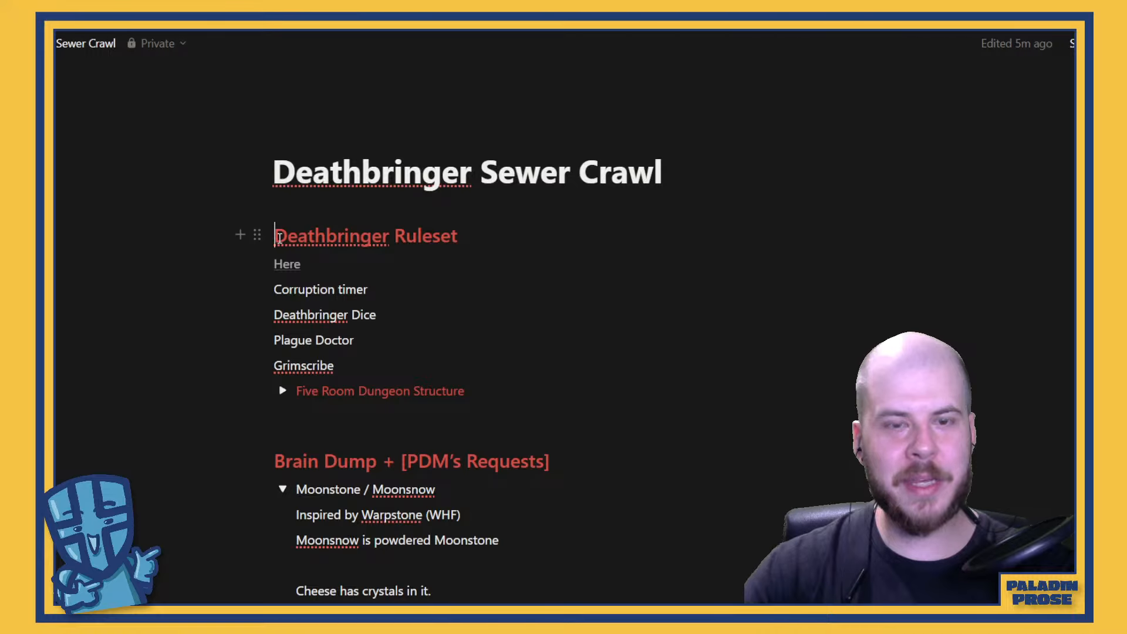
key(Return)
drag(275, 287, 307, 291)
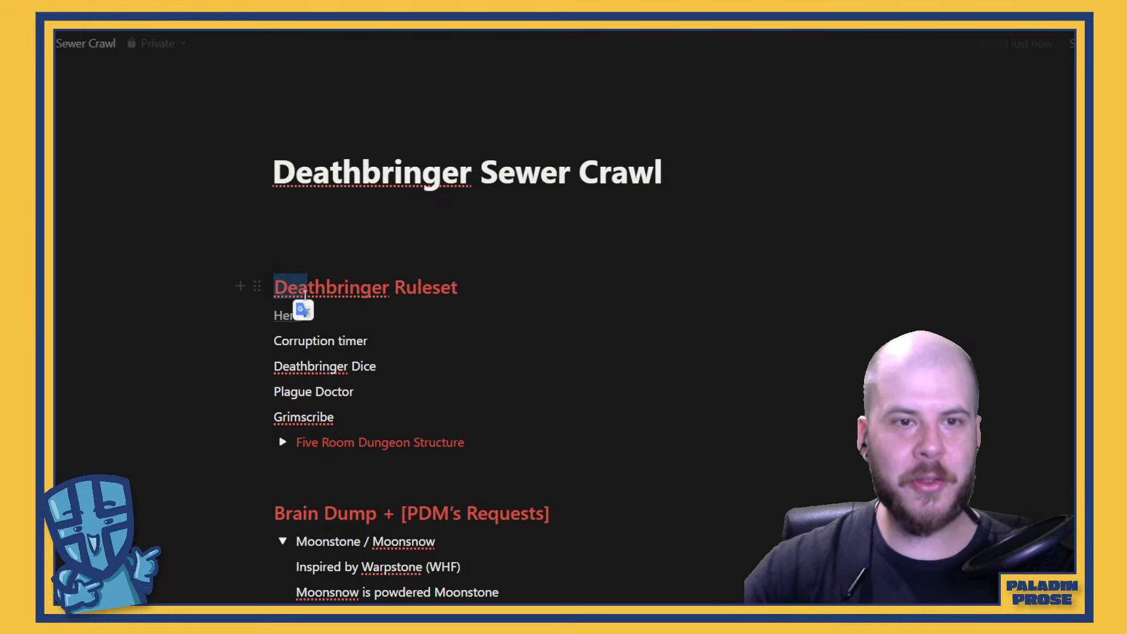
click(282, 223)
text(GOQA)
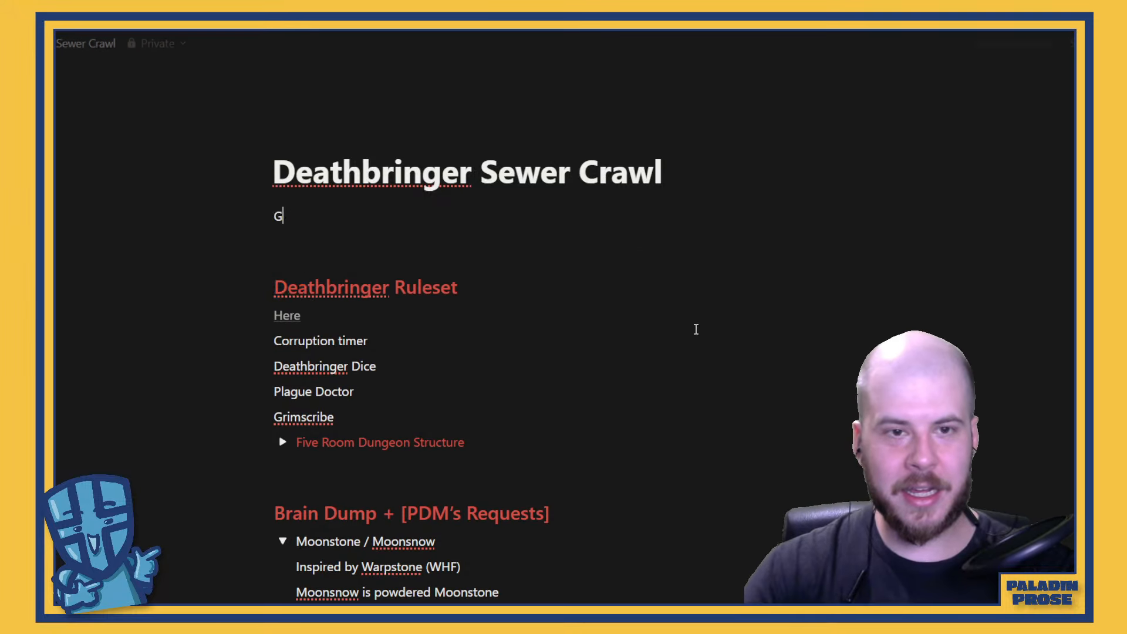
key(BackSpace)
key(BackSpace)
text(AL)
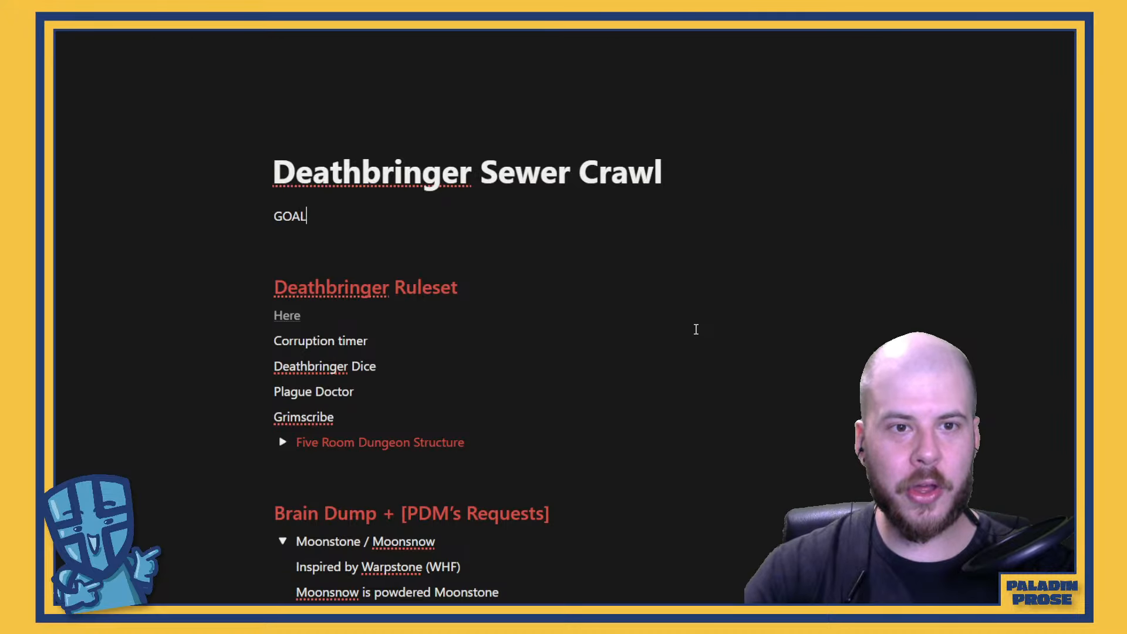
text( ACHEIEV)
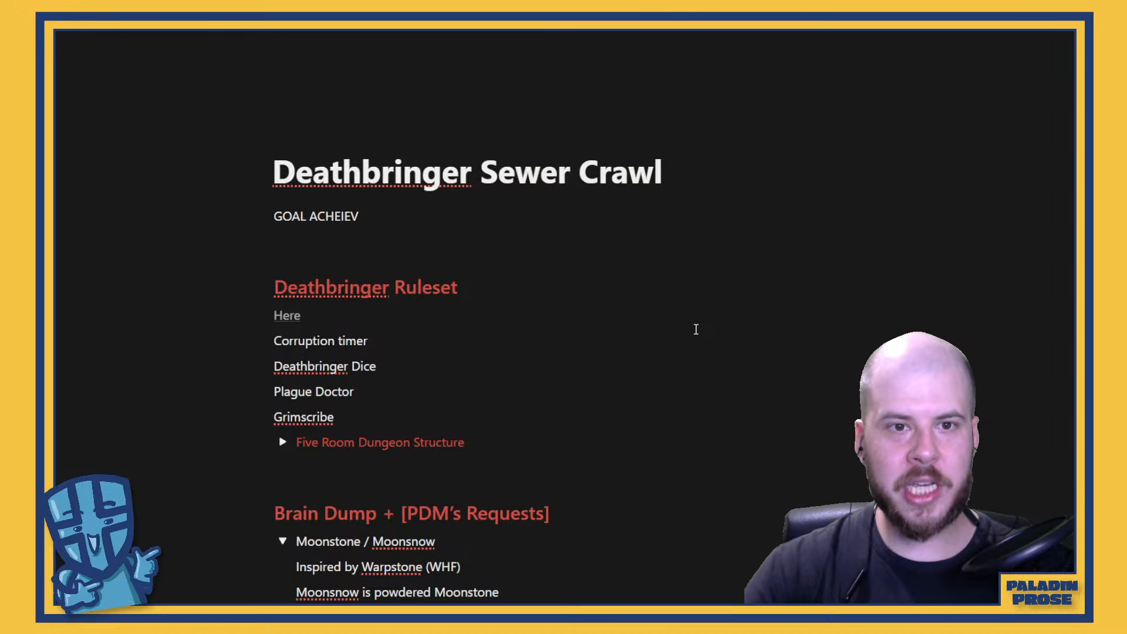
text(D)
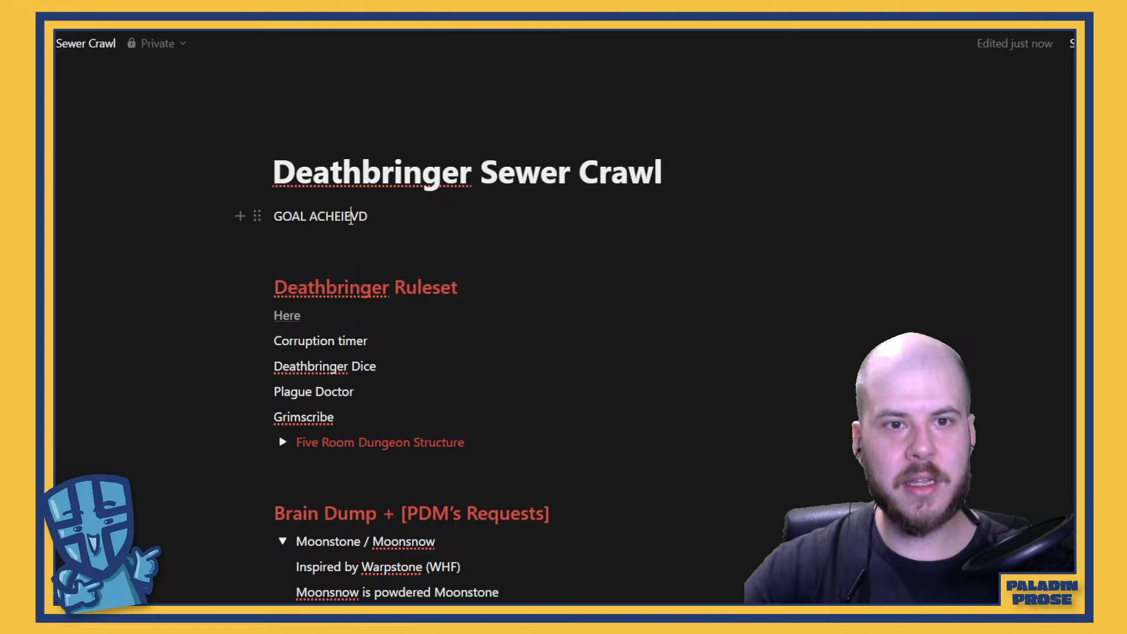
Replace the word after "GOAL" with "NPCs" and add an empty line below it
double_click(351, 217)
key(BackSpace)
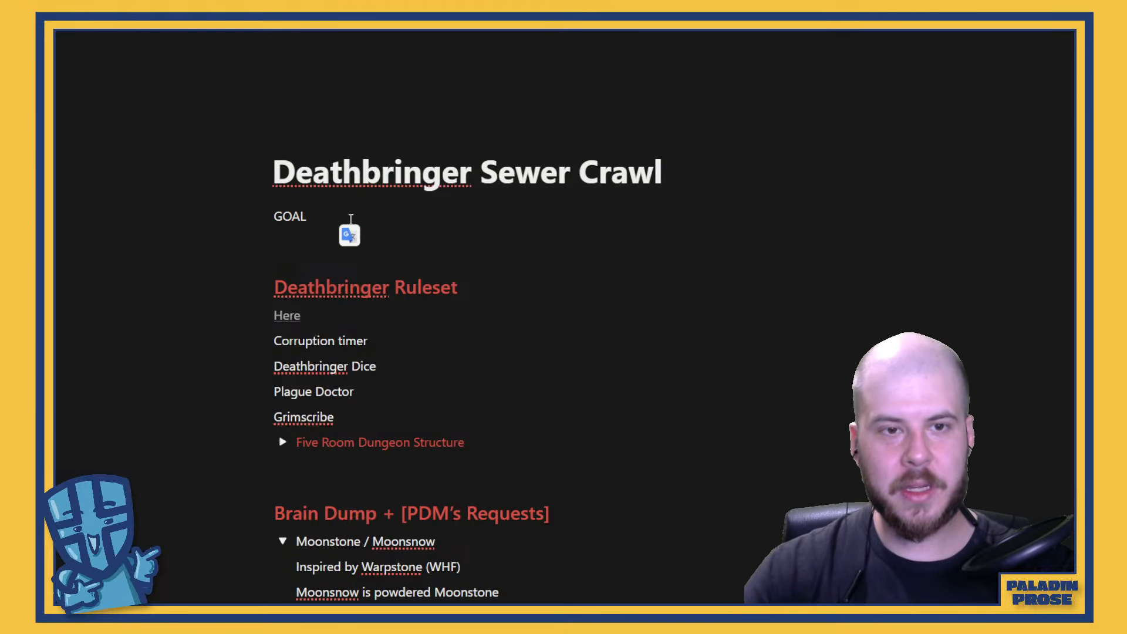
text(NPCs)
key(Return)
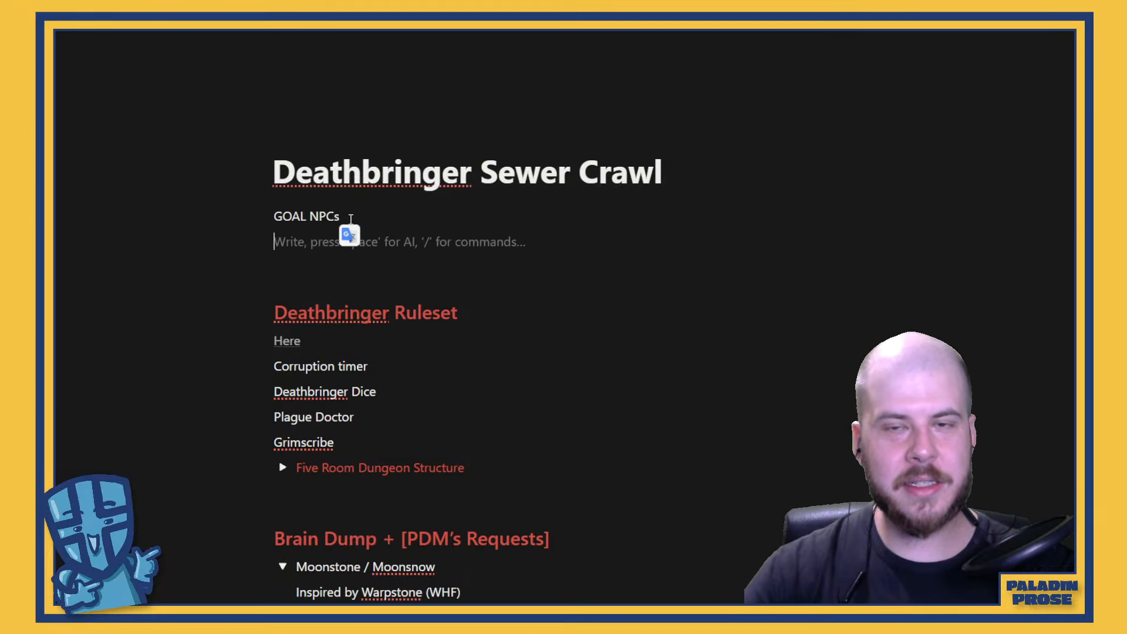
Turn the empty line below "GOAL NPCs" into a bulleted list item
click(257, 241)
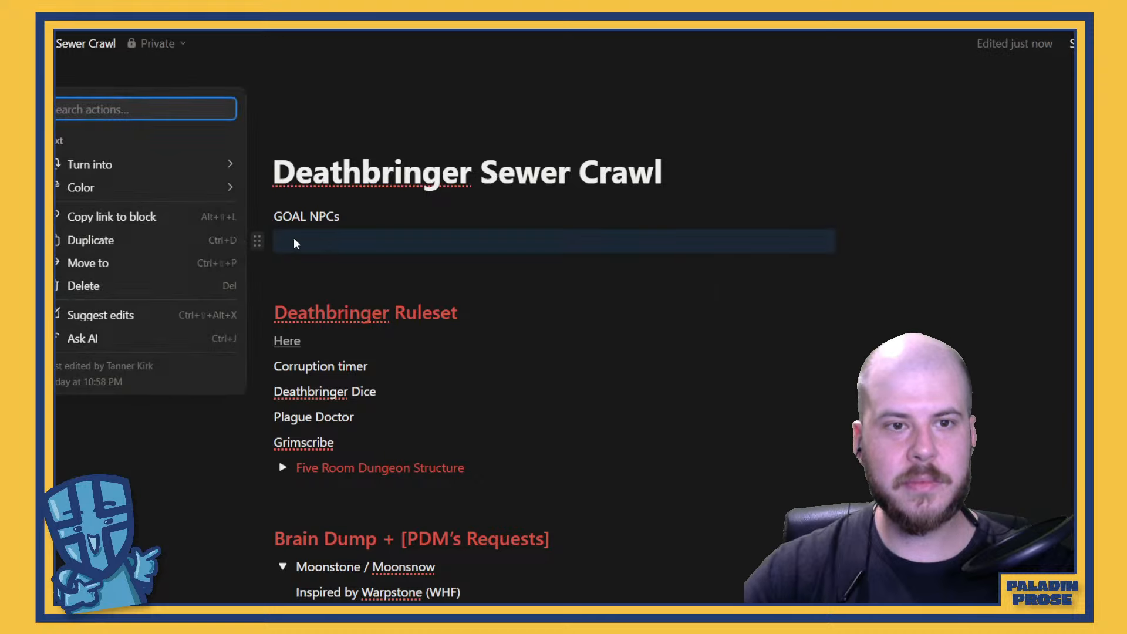
mouse_move(73, 163)
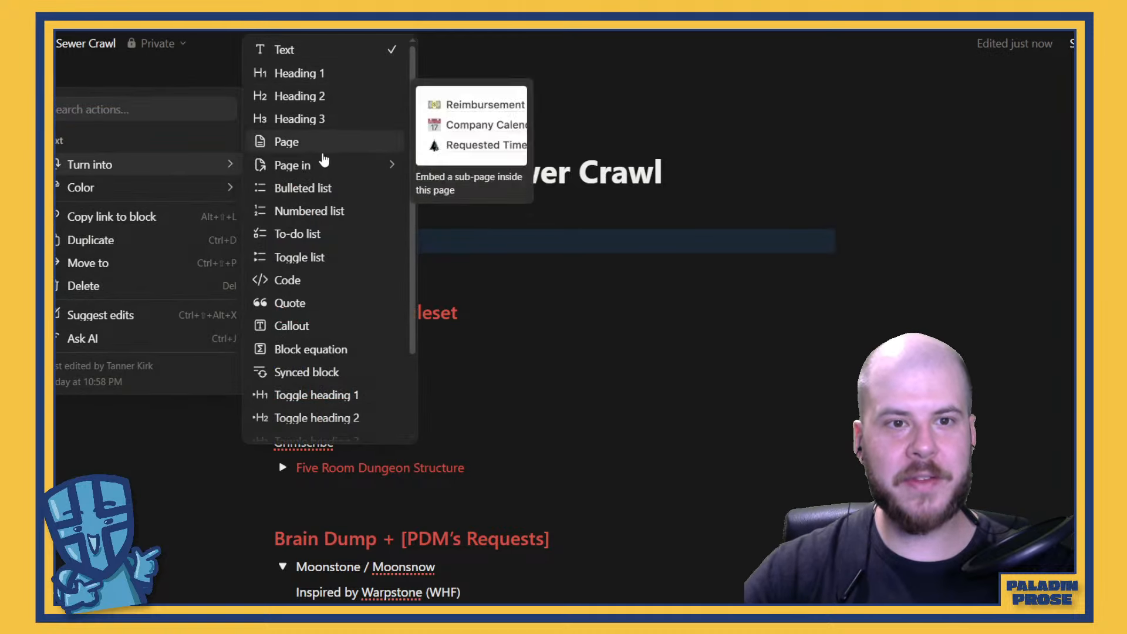
click(299, 188)
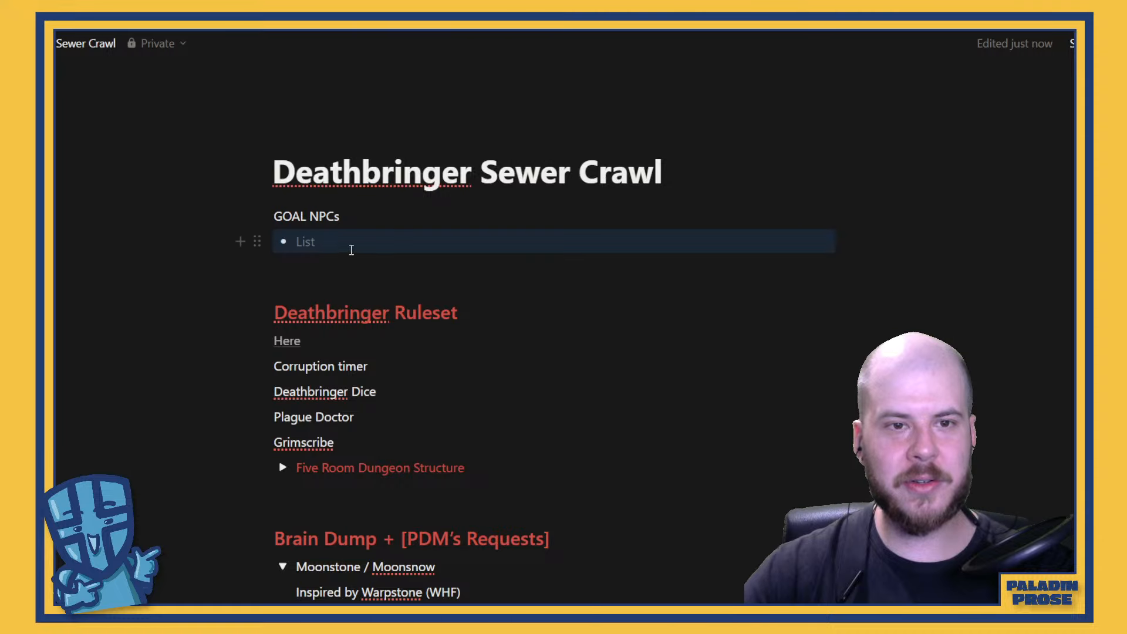
Fill in the first NPC's name in the empty bullet under "GOAL NPCs"
click(405, 252)
text(Dan)
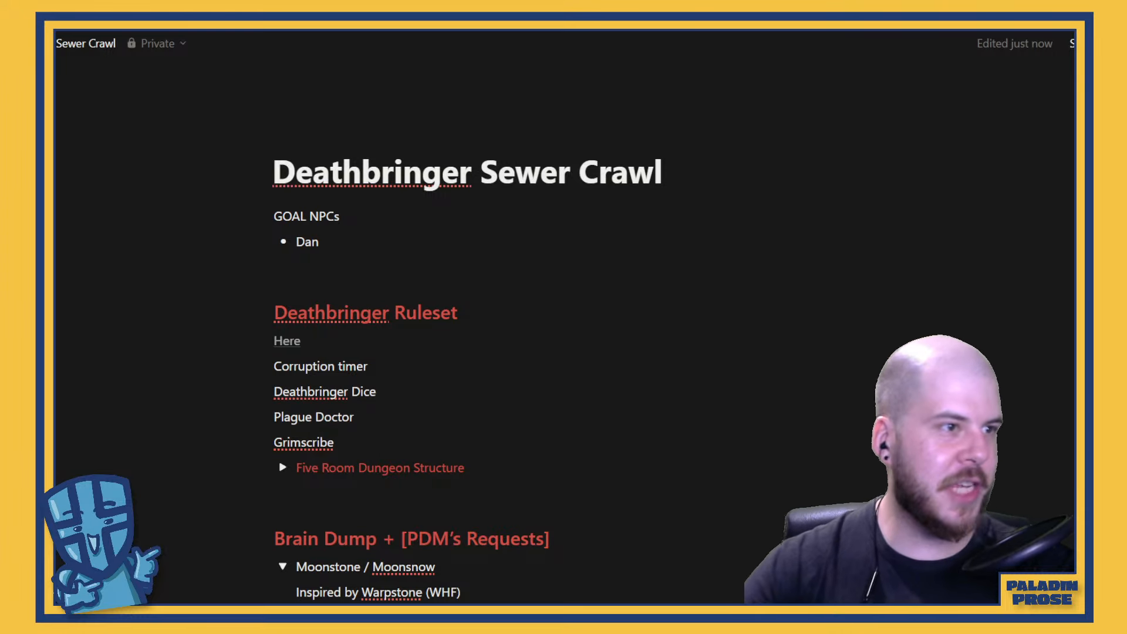
scroll(534, 418, down, 1)
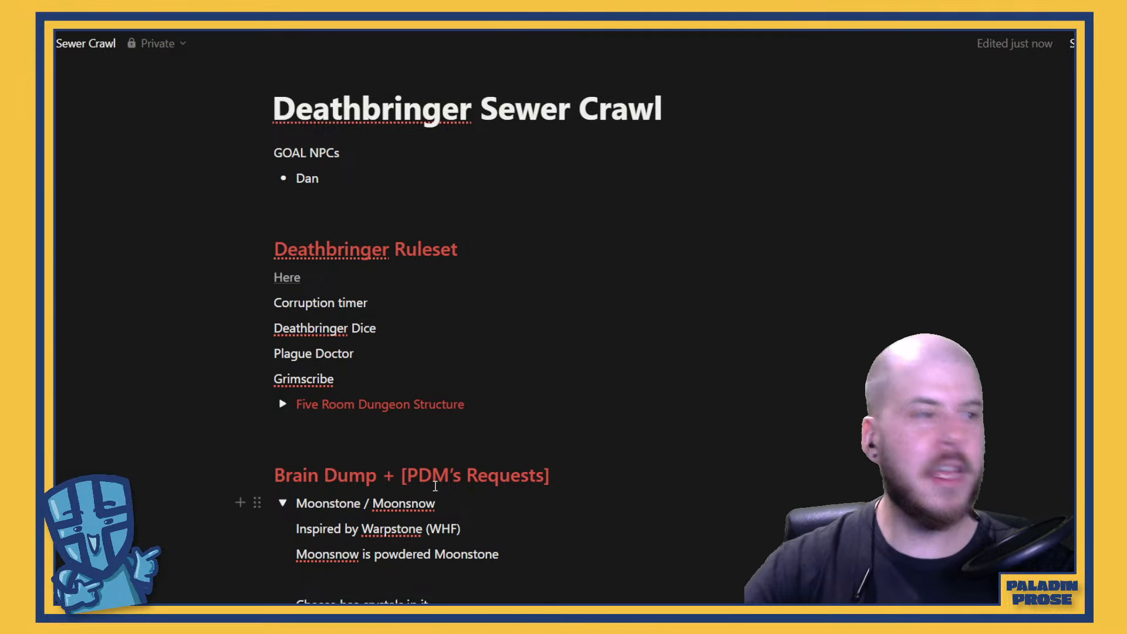
scroll(519, 297, up, 1)
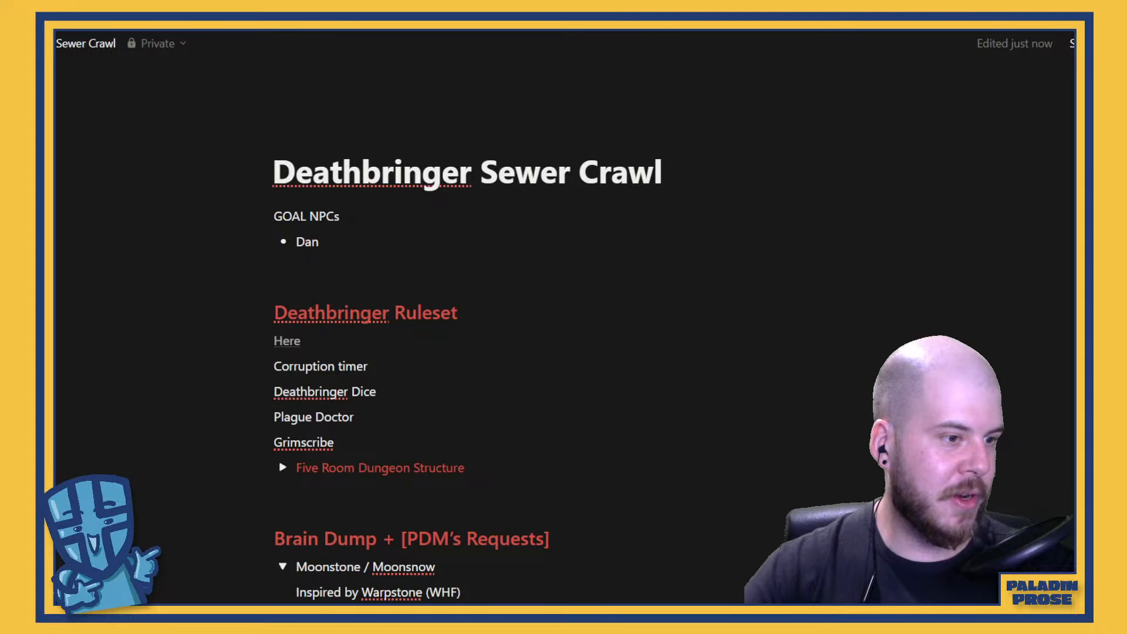
Start a new paragraph at the end of Lore & Story reading "The Rat Gang has been conducting some sort of twisted experiment"
scroll(669, 478, down, 6)
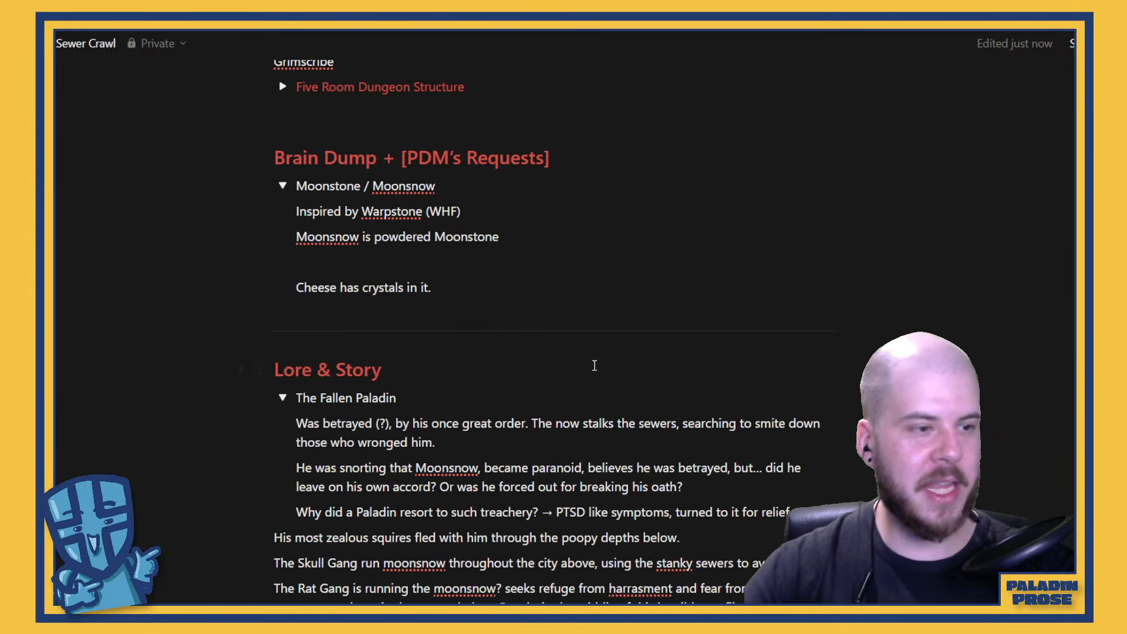
scroll(594, 368, down, 4)
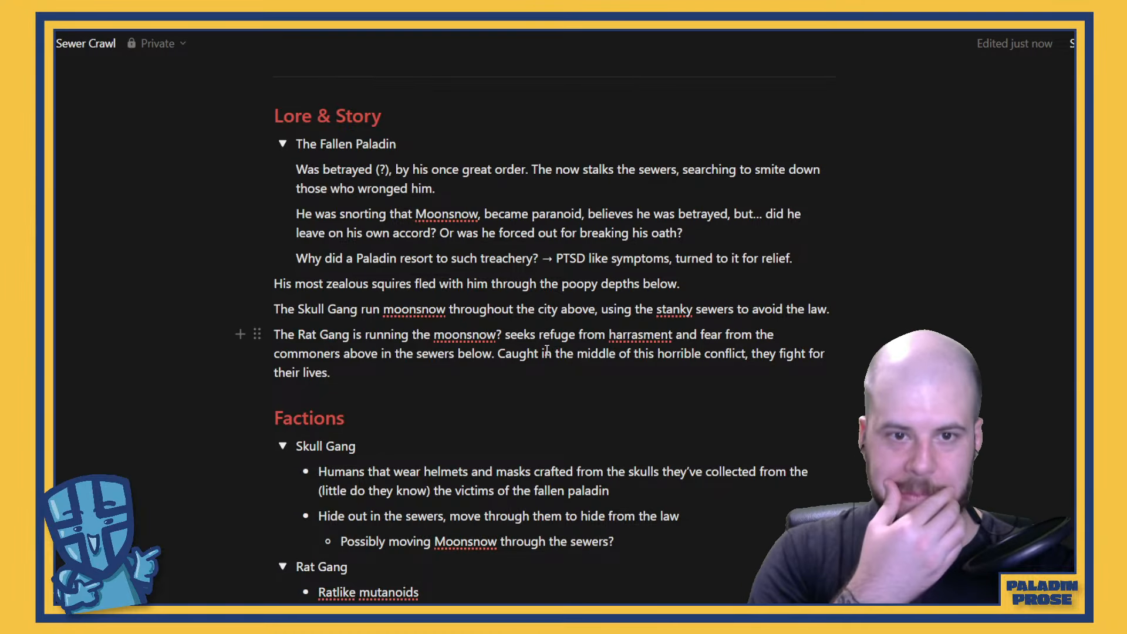
click(424, 398)
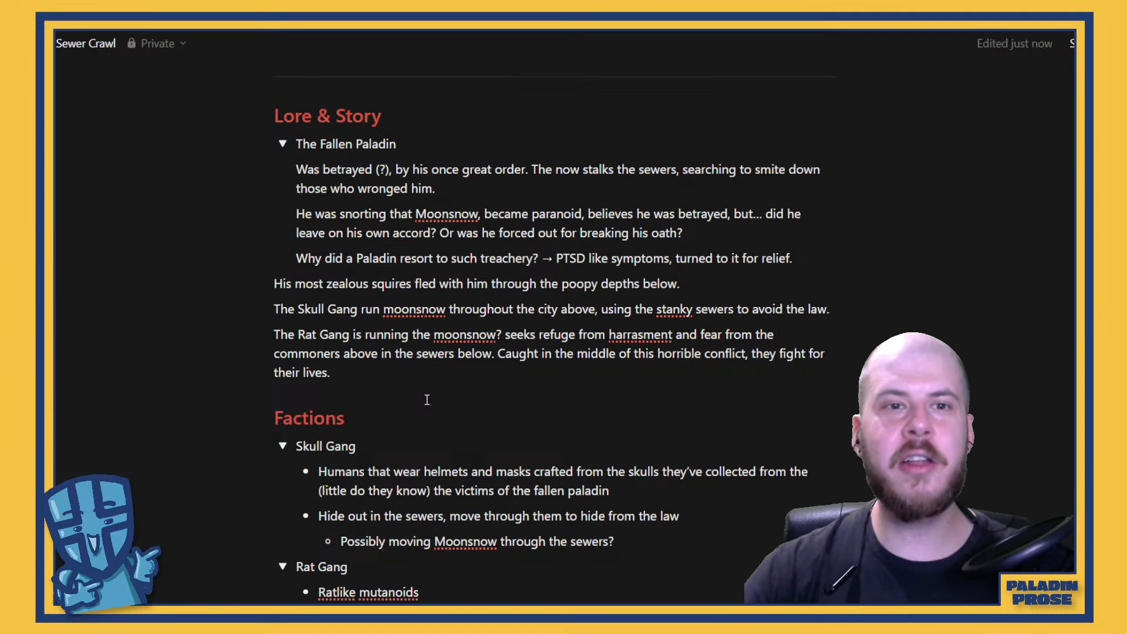
key(Return)
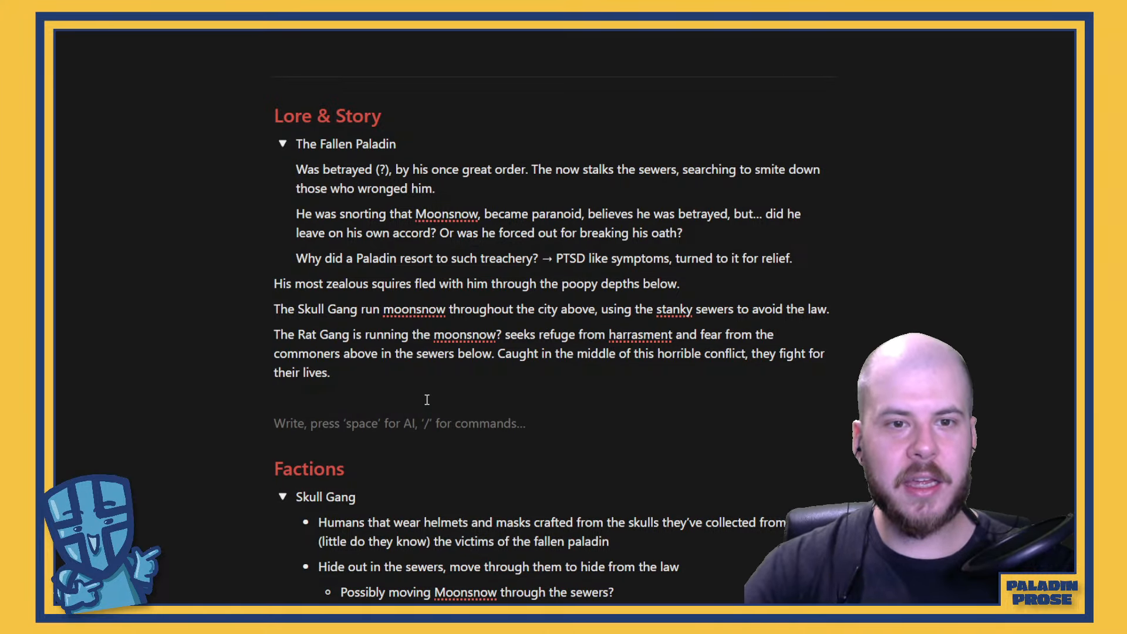
text(T)
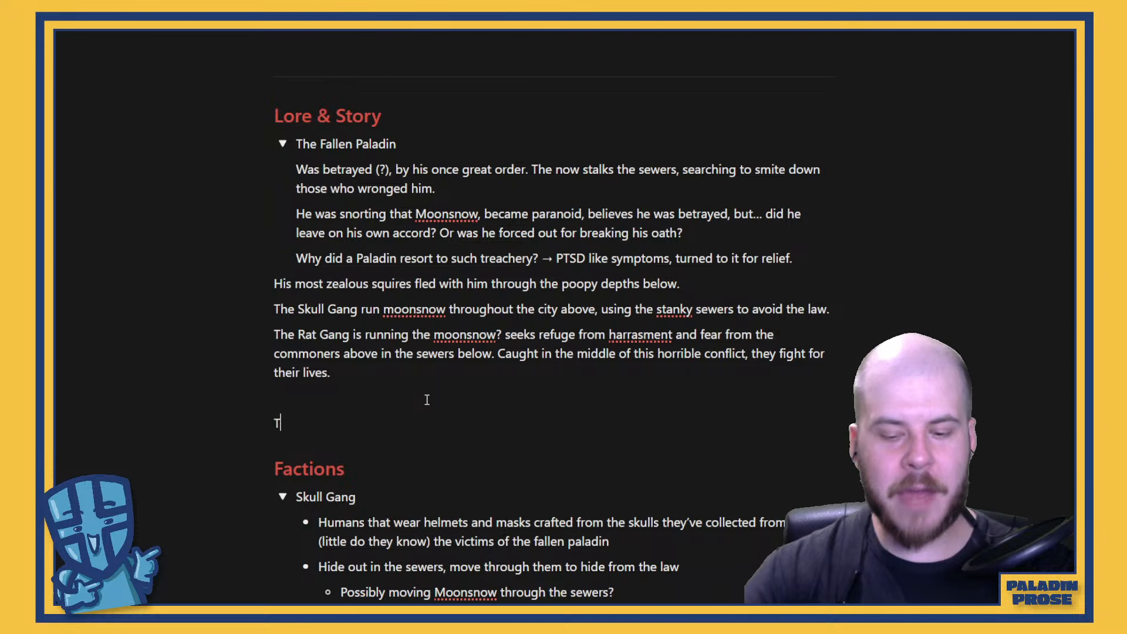
text(he Rat Gna)
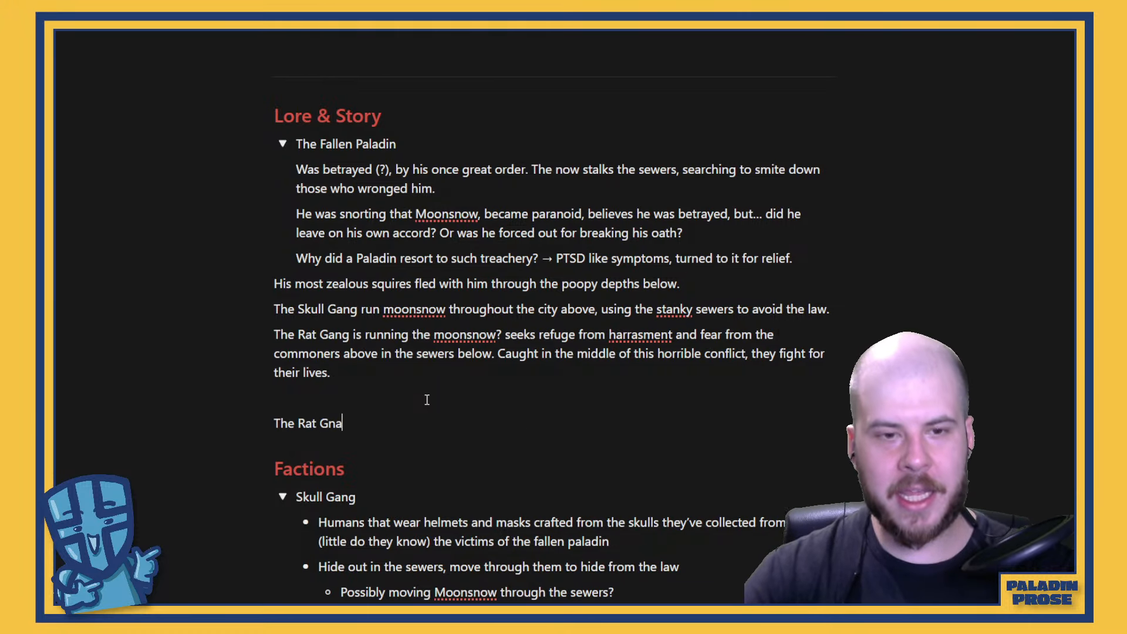
key(BackSpace)
key(BackSpace)
text(ang)
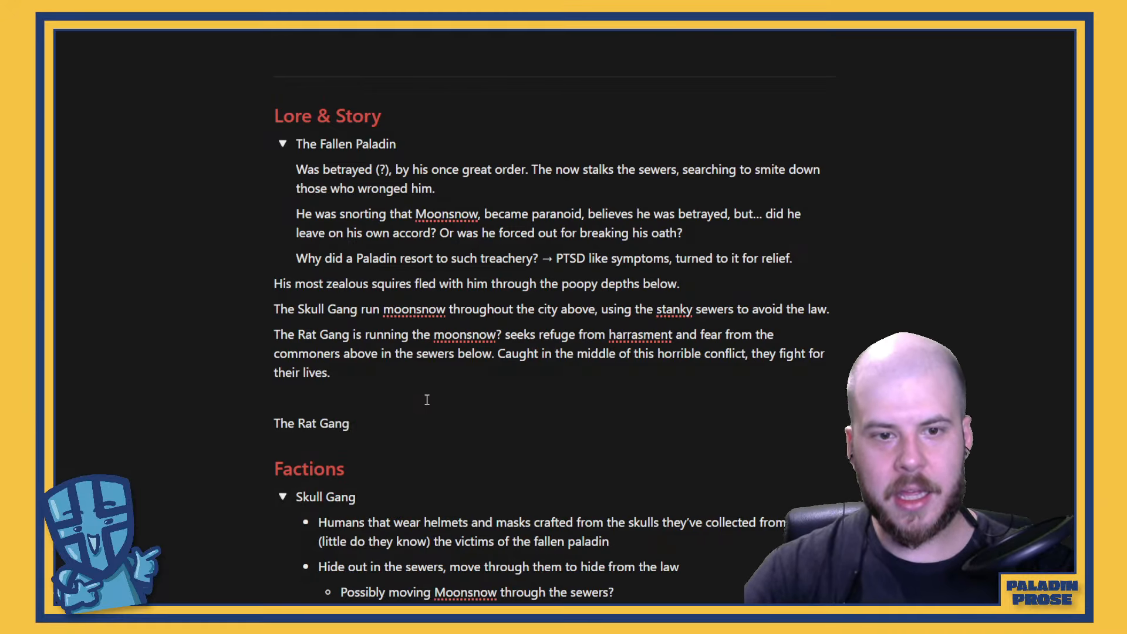
text( has )
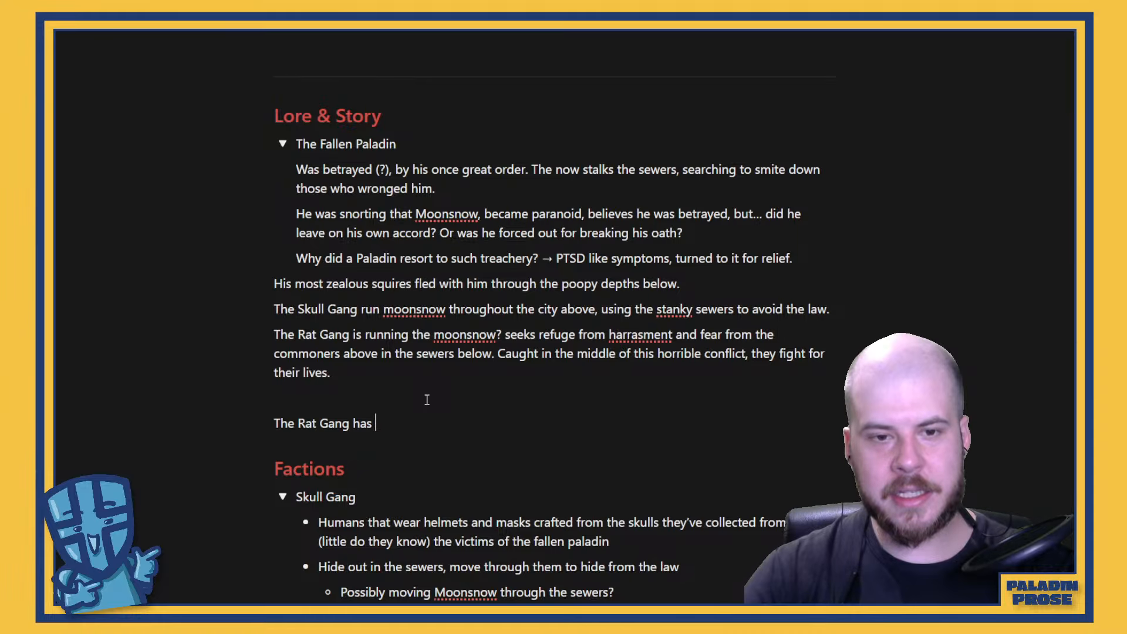
text(been conductin)
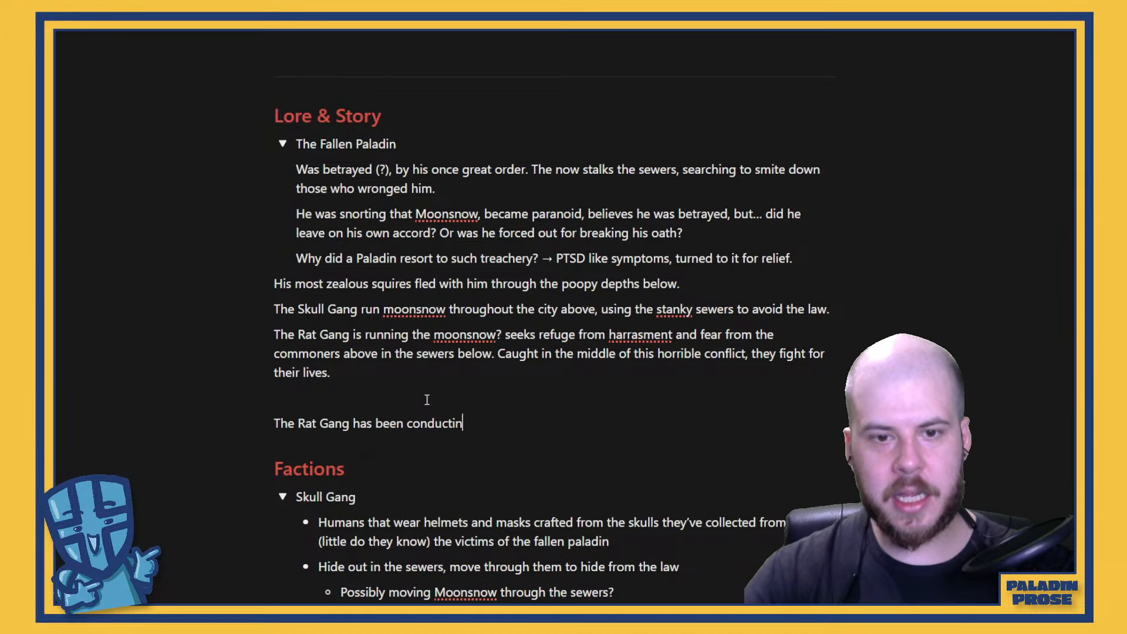
text(g some sort of )
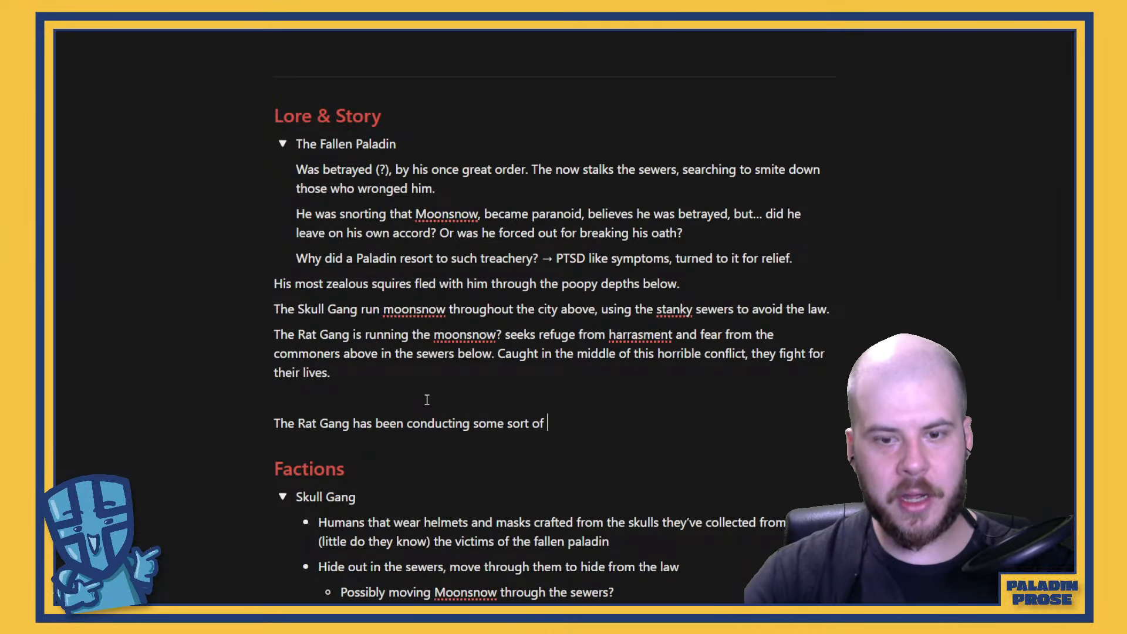
text(twisted exper)
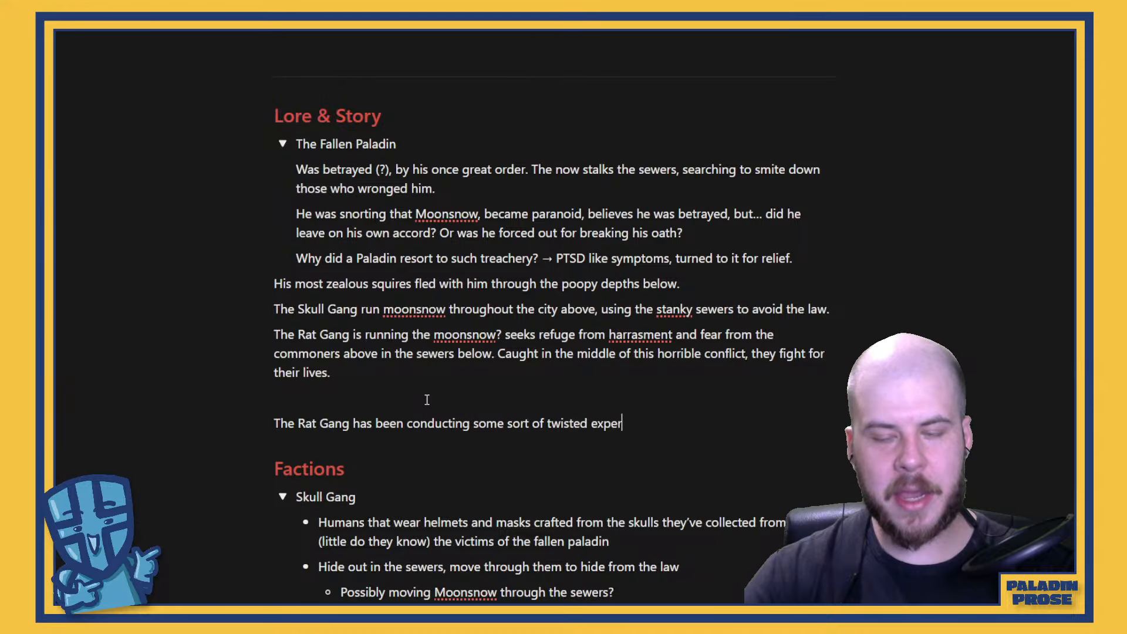
text(iment)
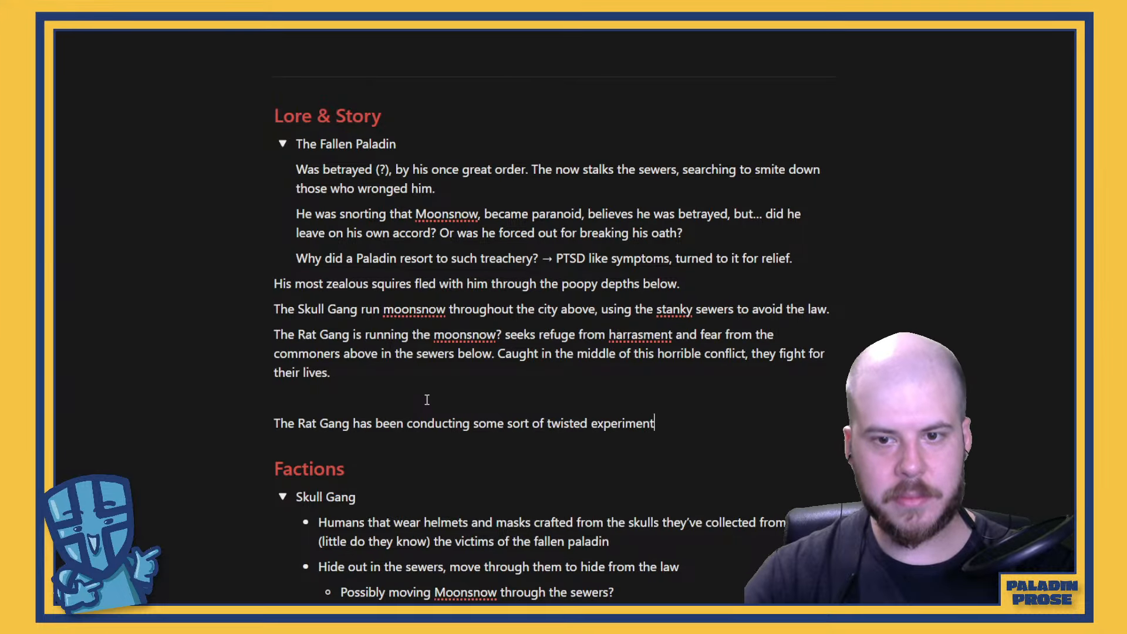
text(, in an attempt to)
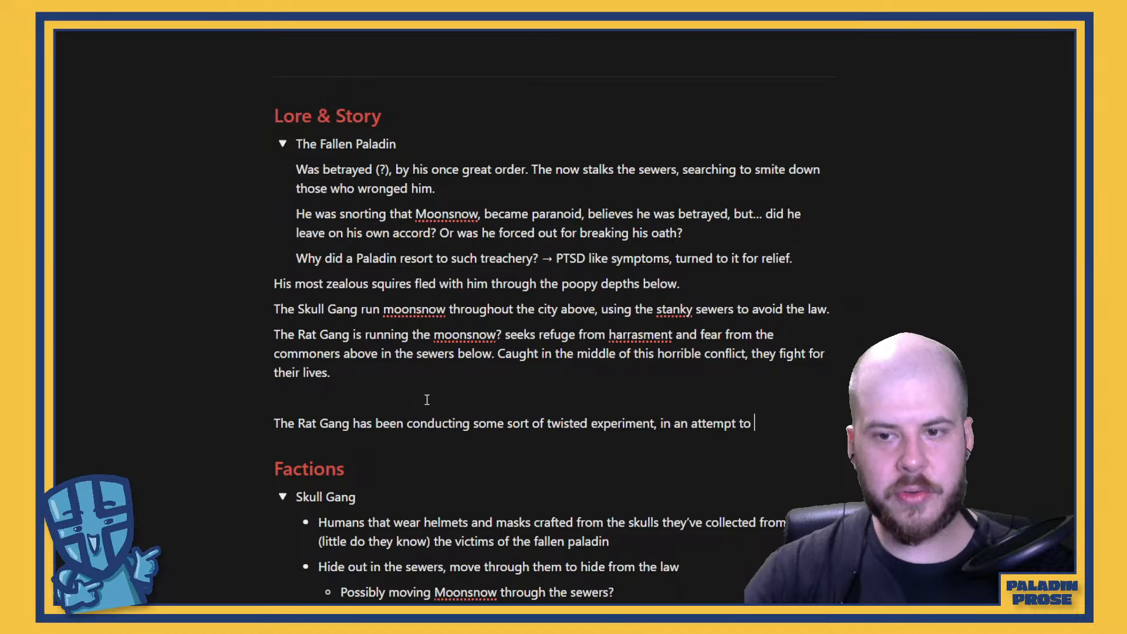
text( rec)
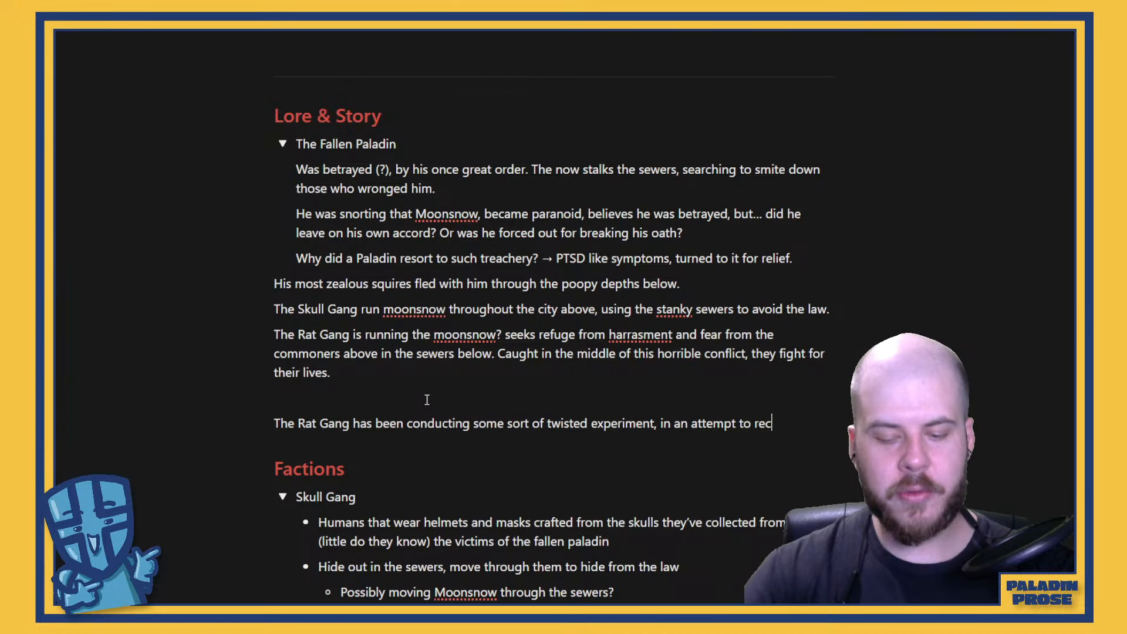
text(reate or )
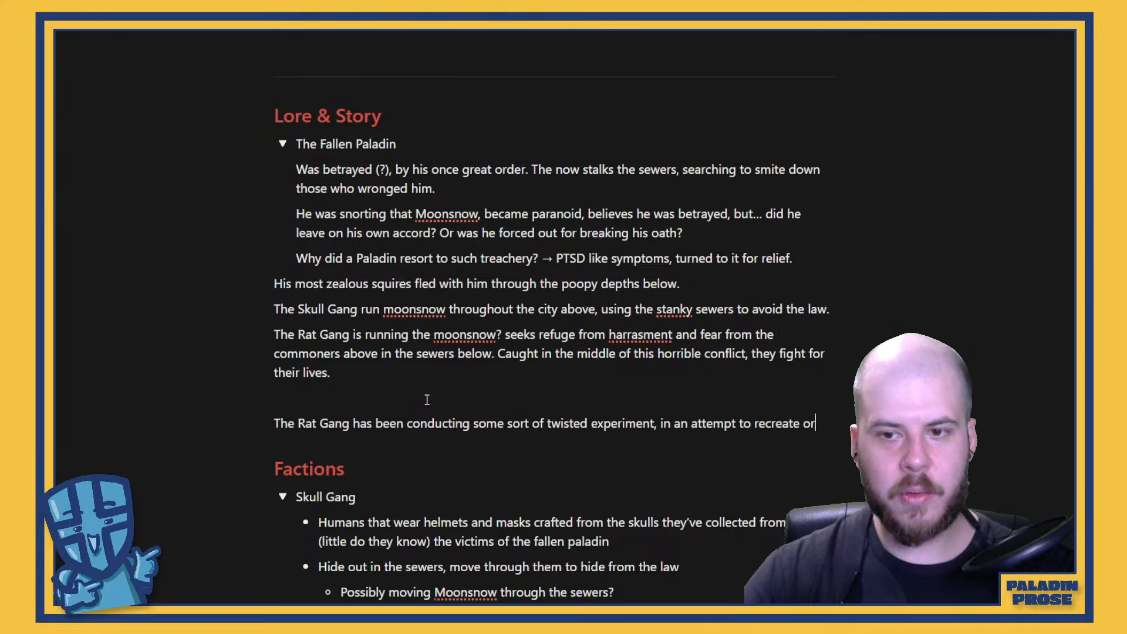
text(grow th)
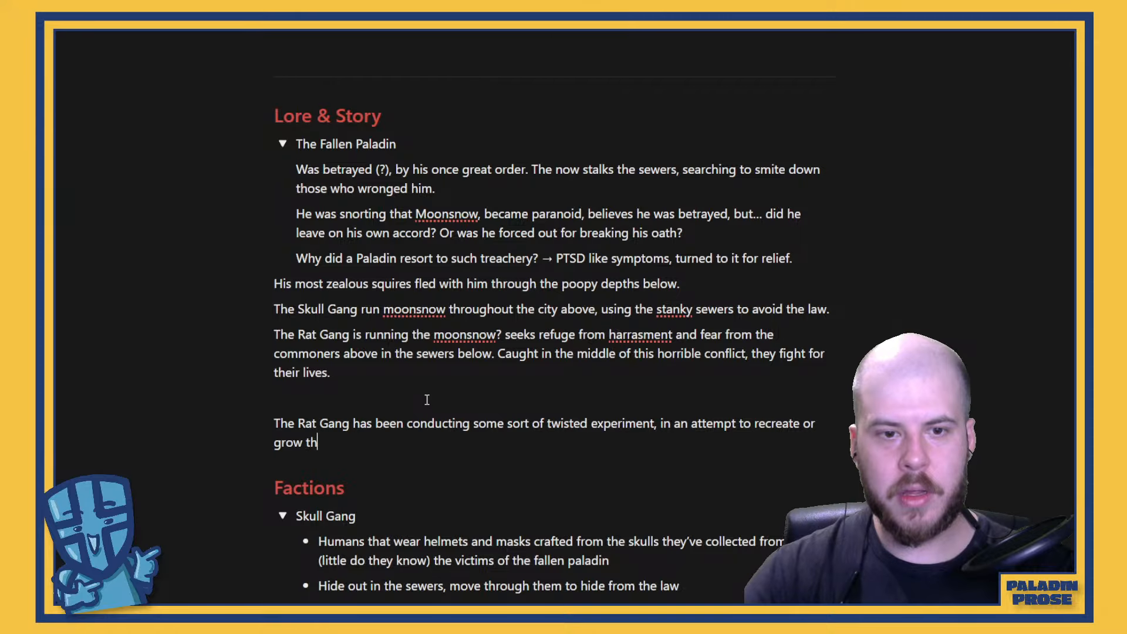
text(eir supply of )
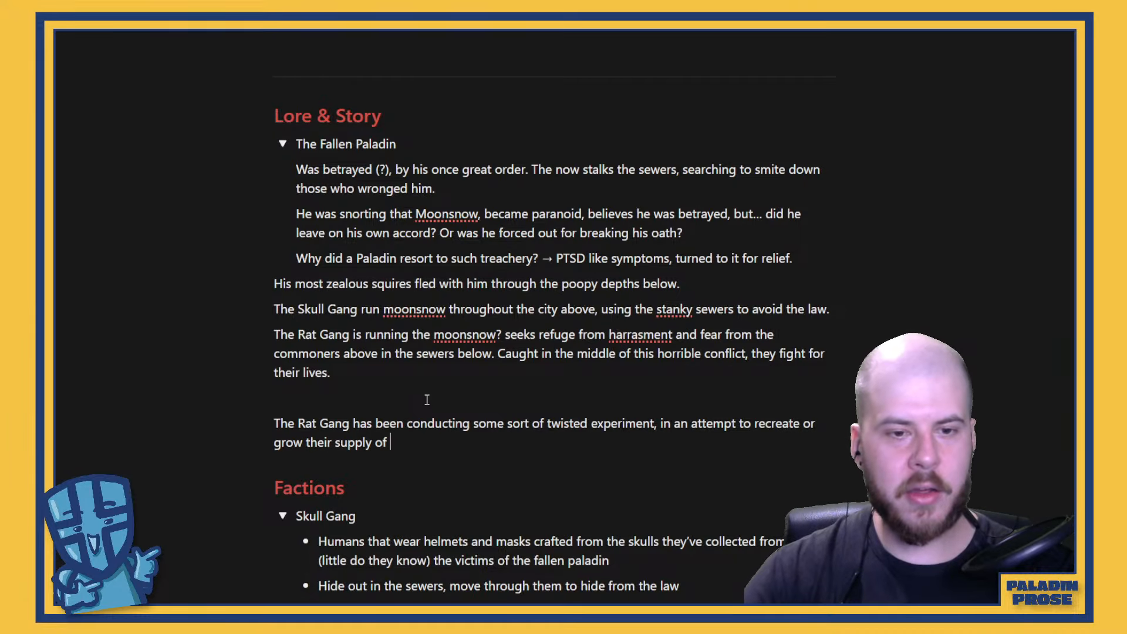
text(moonsnow.)
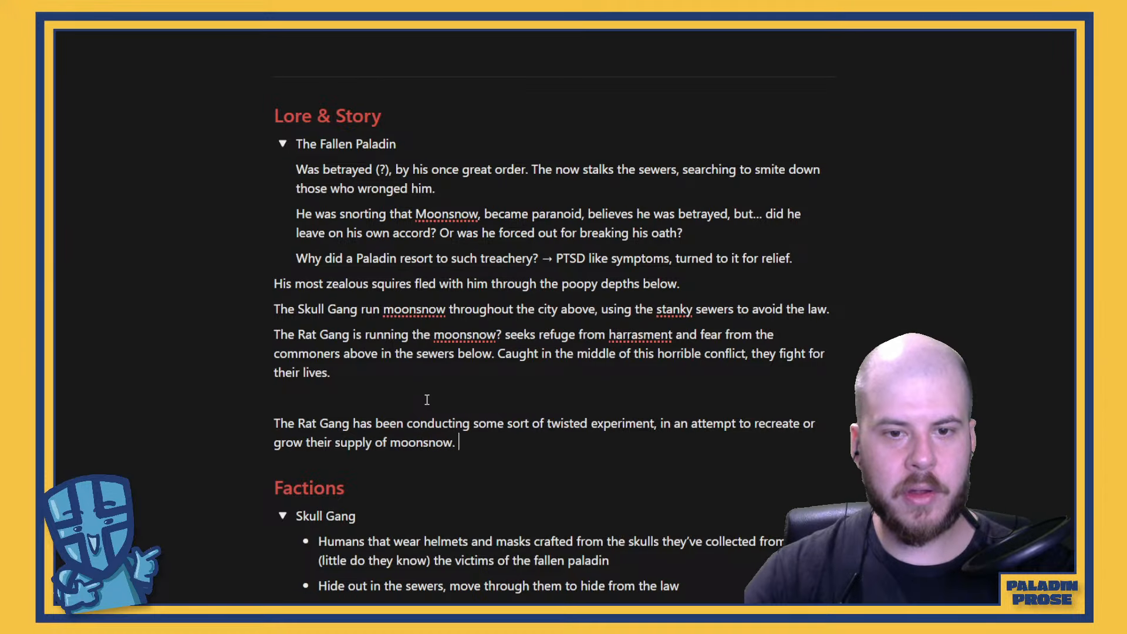
Begin another paragraph below the Rat Gang experiment sentence with "The Skull, having caught on to this process,"
key(Return)
text(The S)
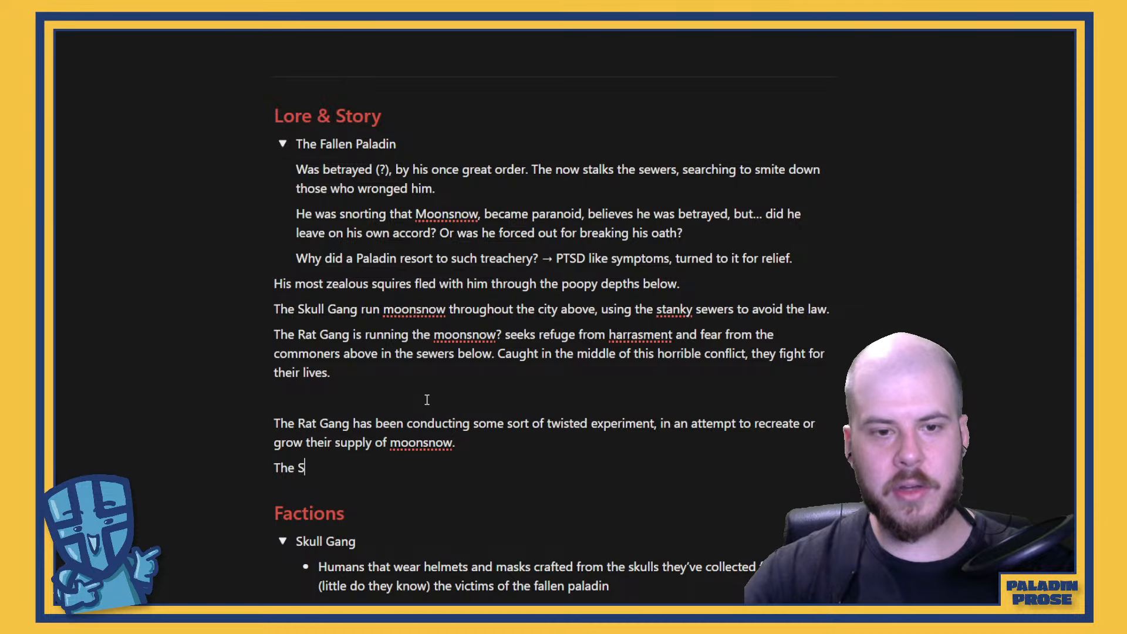
text(kull, having c)
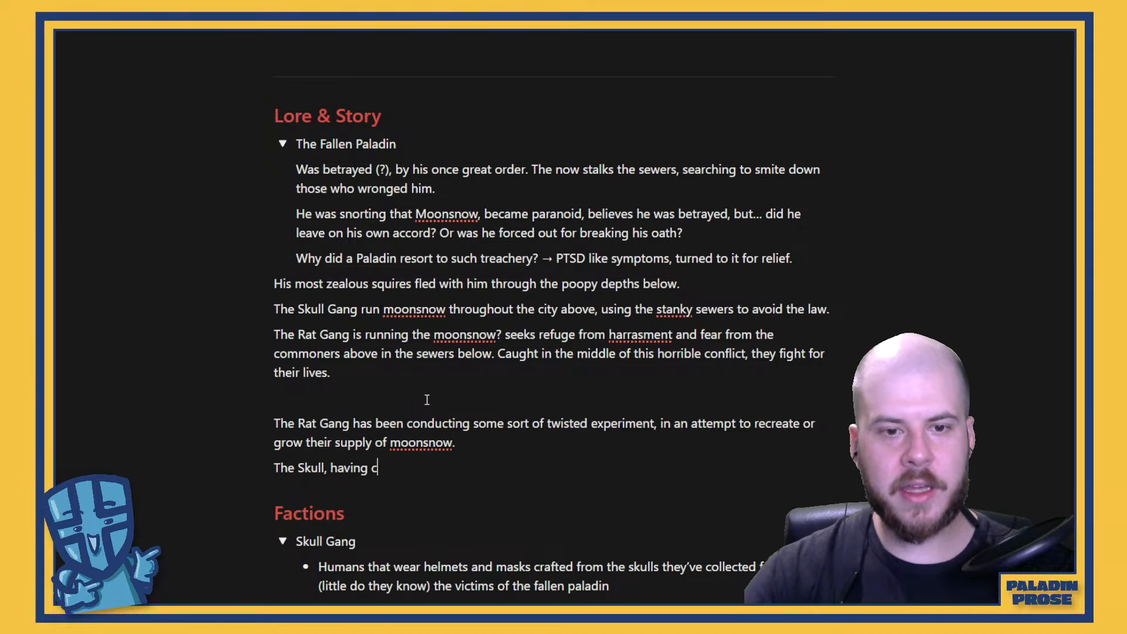
text(aught on to these )
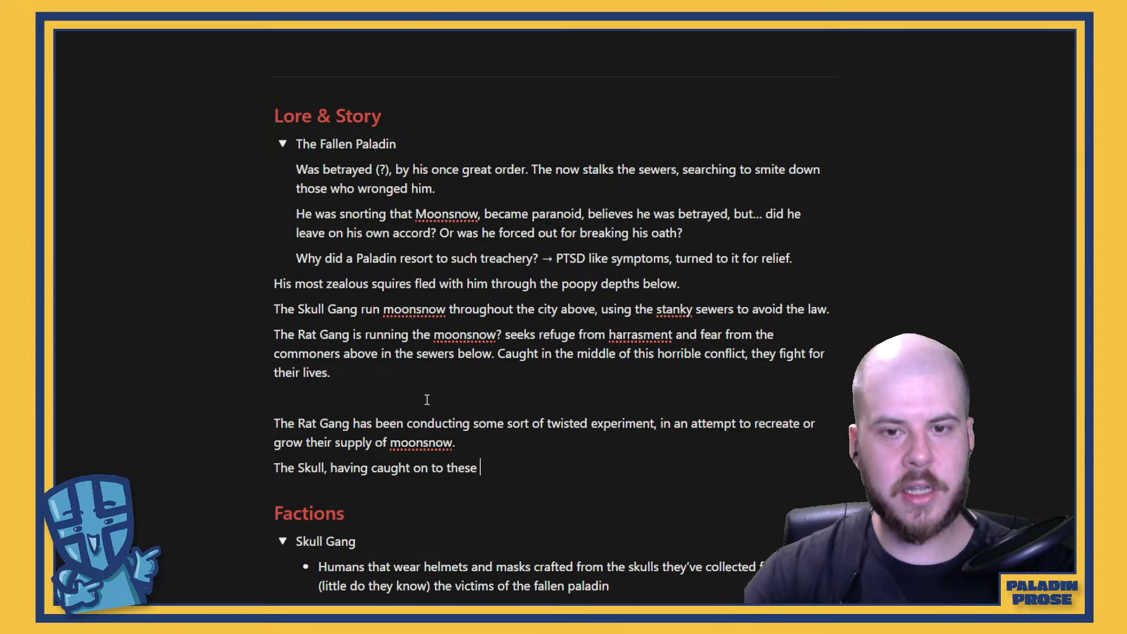
text(tw)
key(BackSpace)
key(BackSpace)
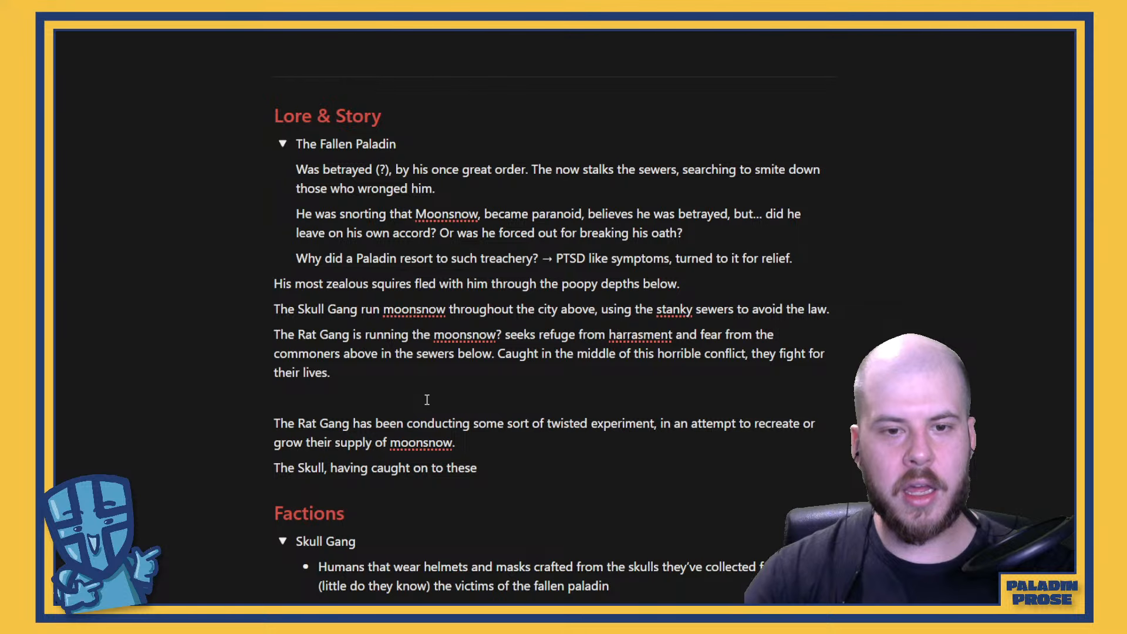
key(BackSpace)
key(BackSpace)
key(BackSpace)
key(BackSpace)
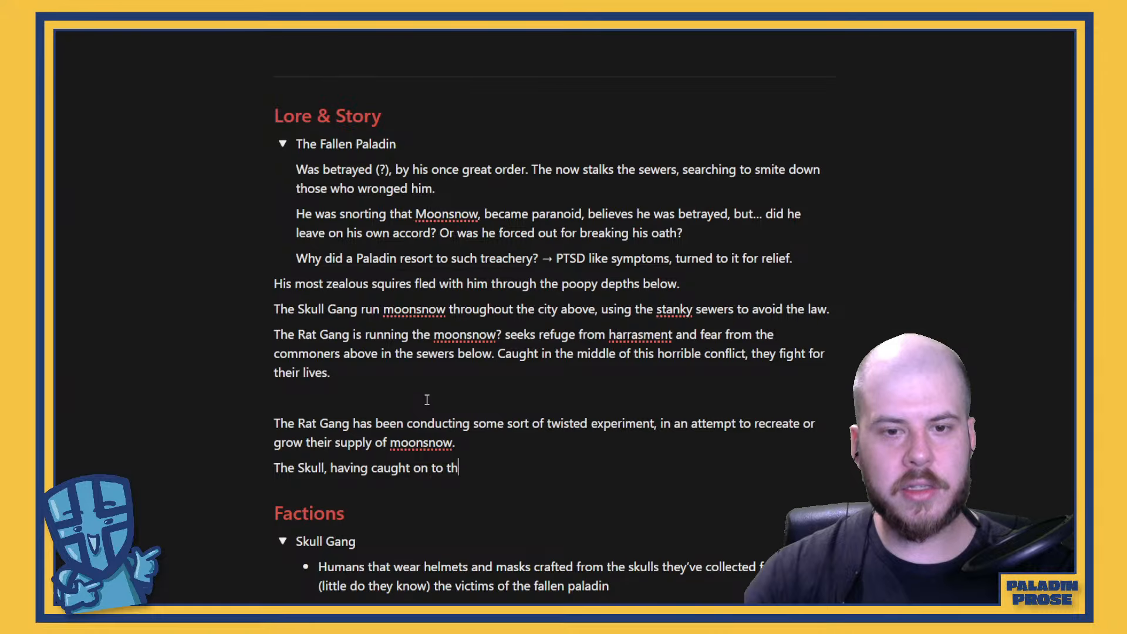
text(is process, )
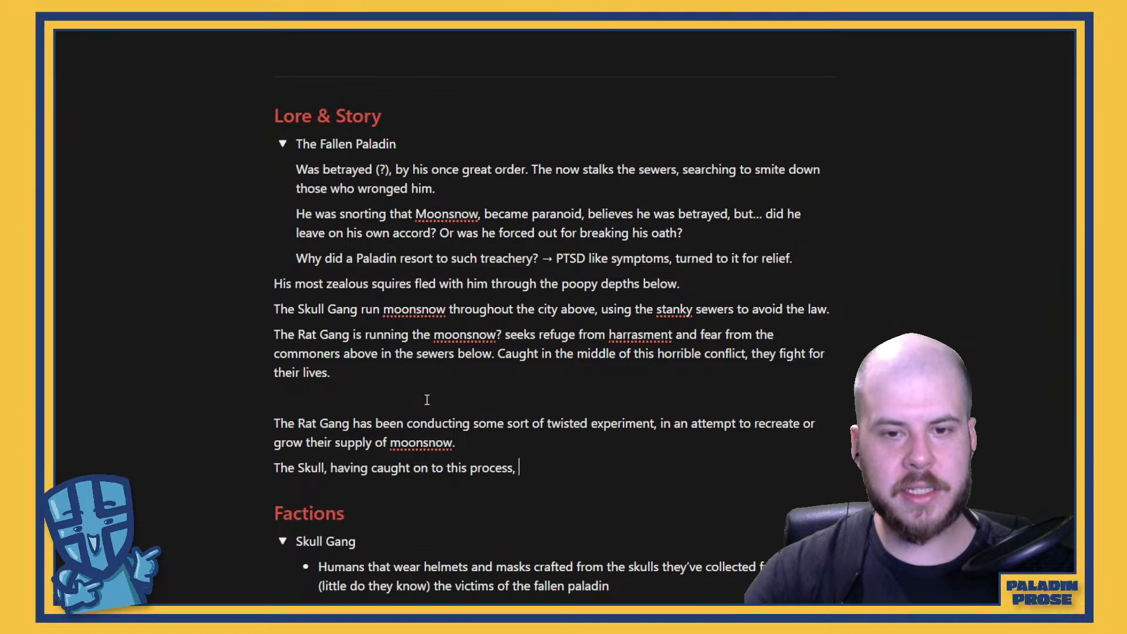
text(b)
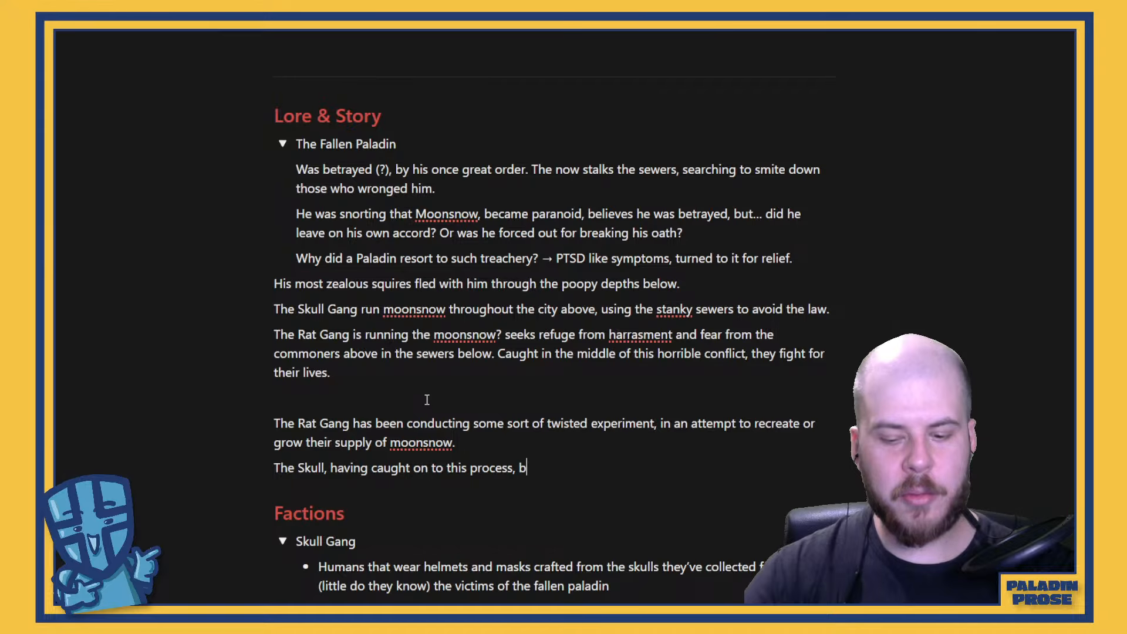
text(rave the sew)
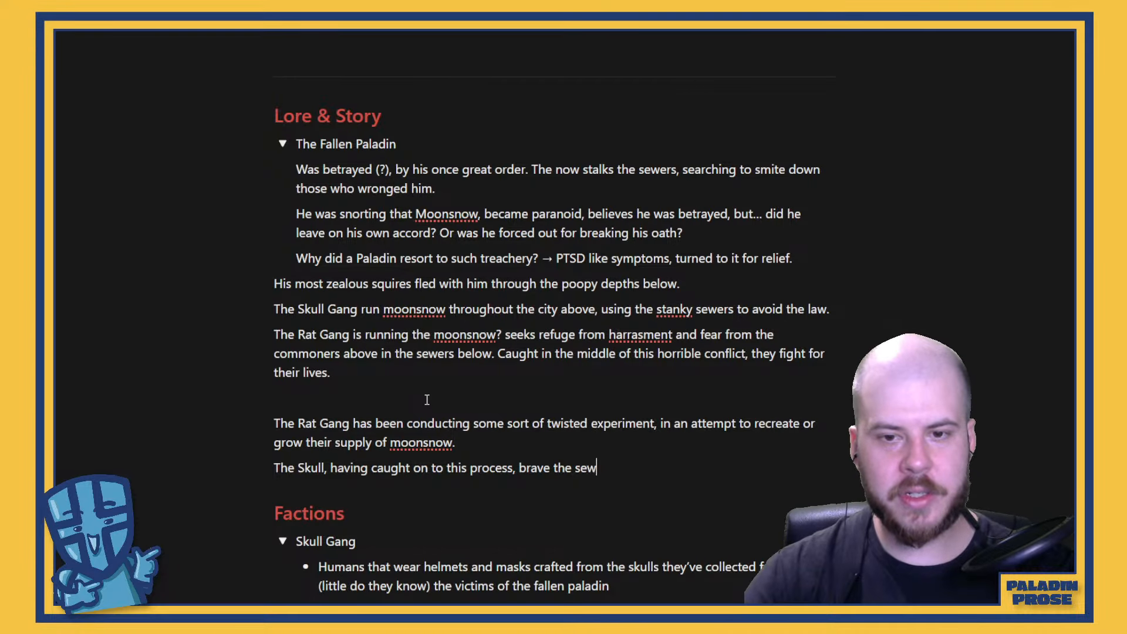
text(ers to ste)
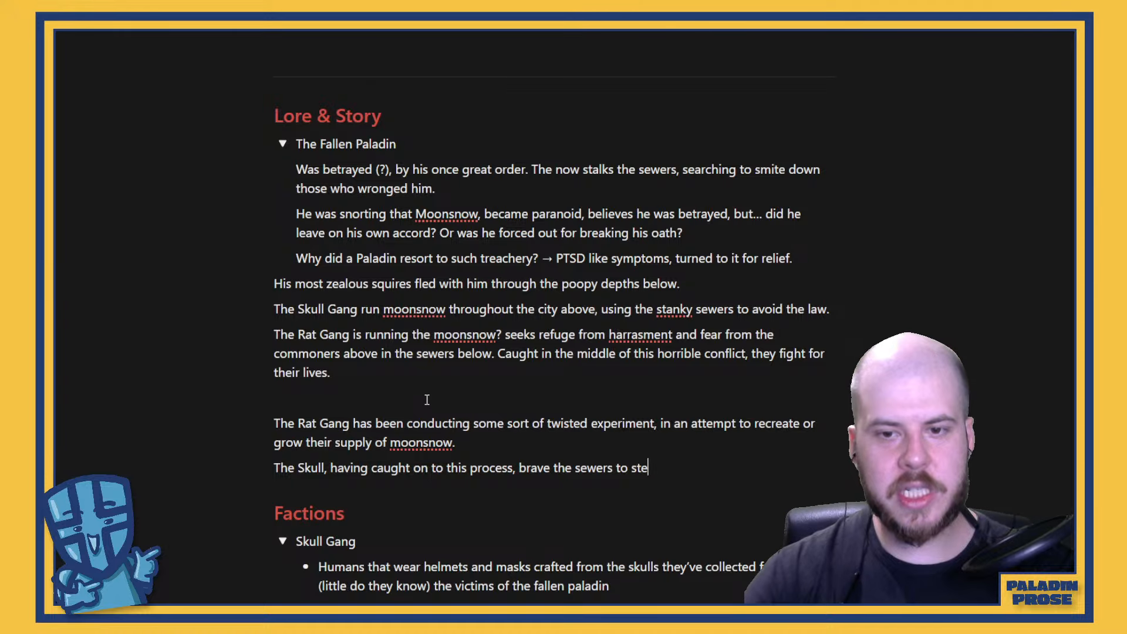
text(al the moo)
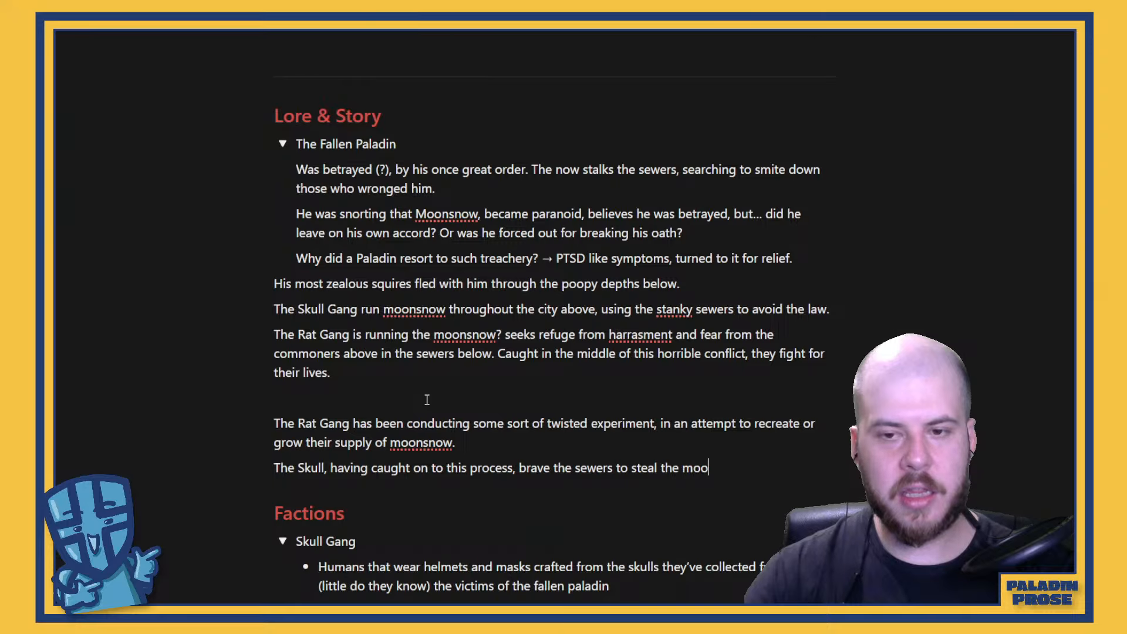
text(nsnow from )
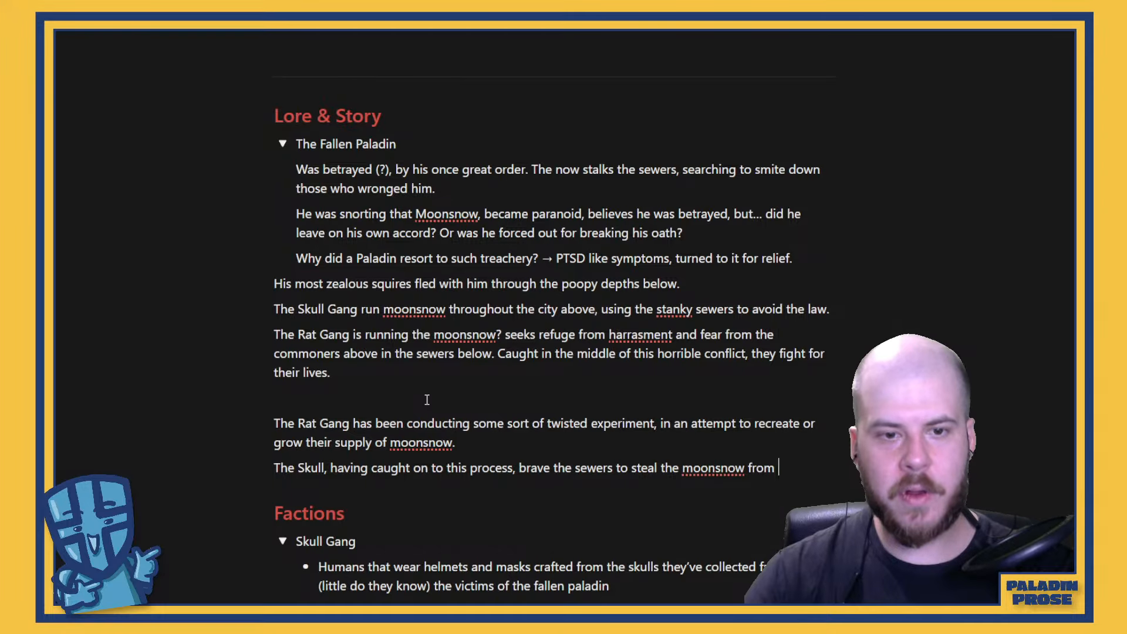
text(the Rat H)
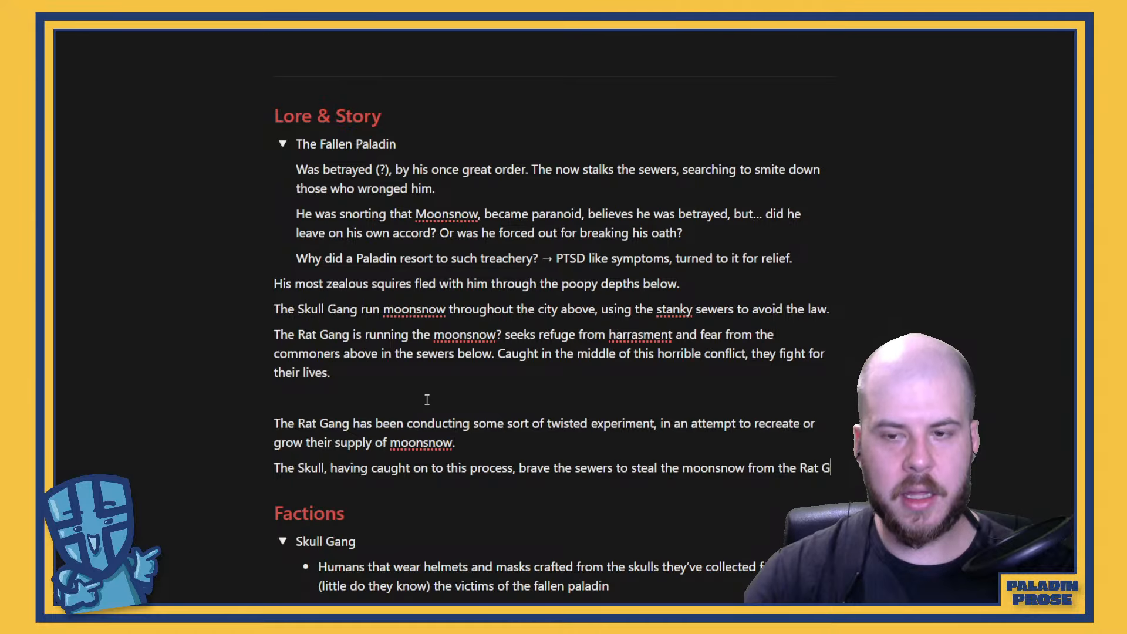
Complete the Skull sentence with "brave the sewers to steal the moonsnow from the Rat Gang, and peddle the snow throughout the city."
text(ang, and )
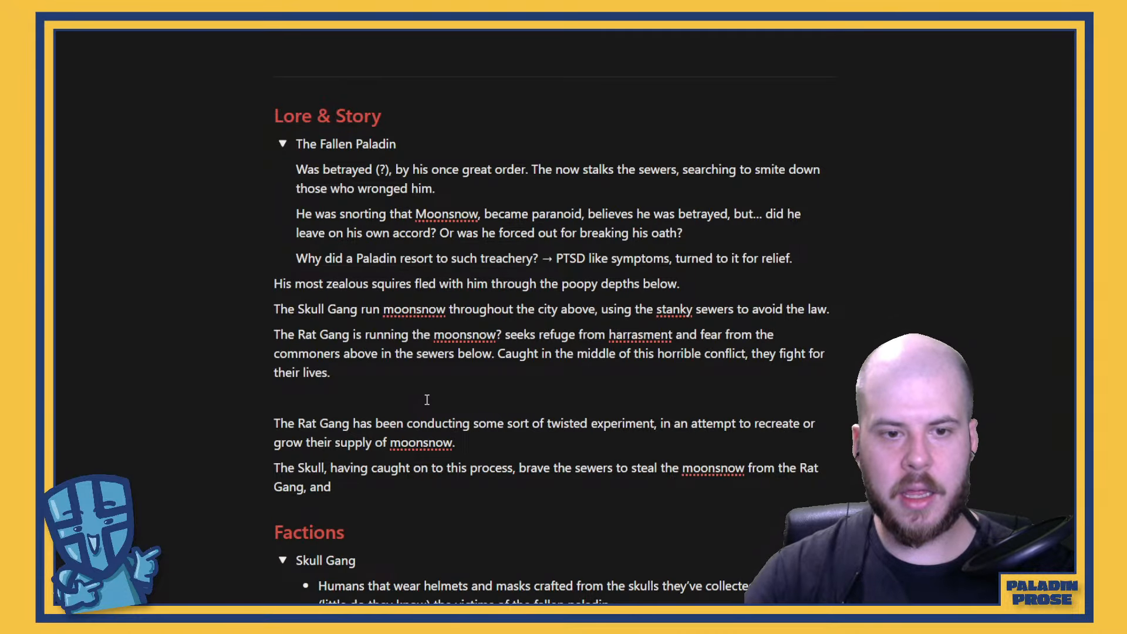
text(peddle the)
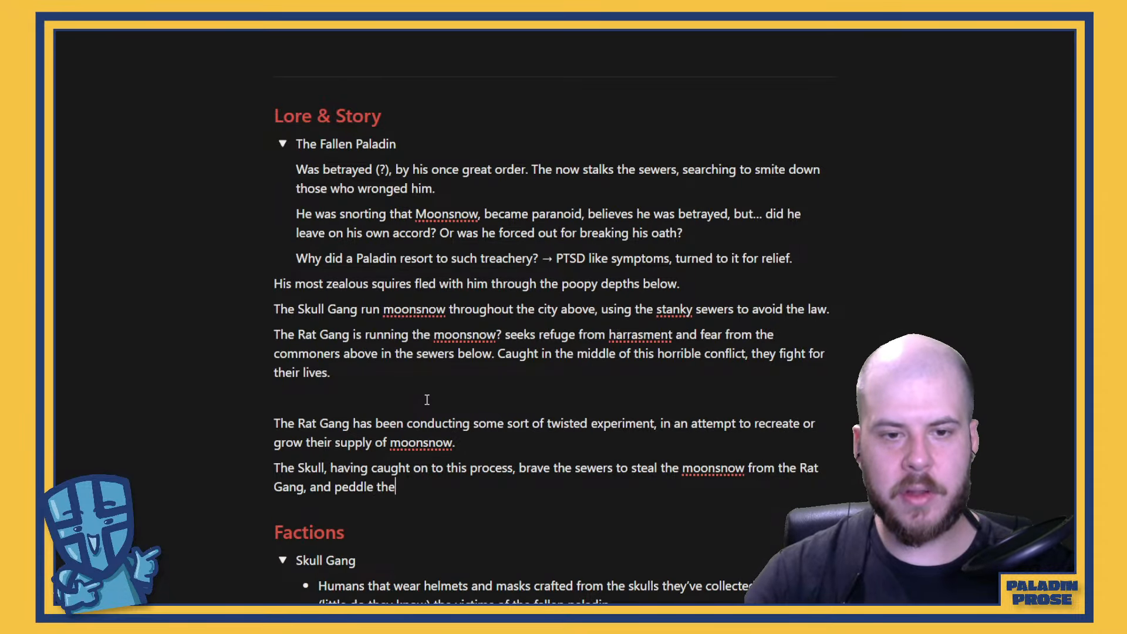
text( snow thro)
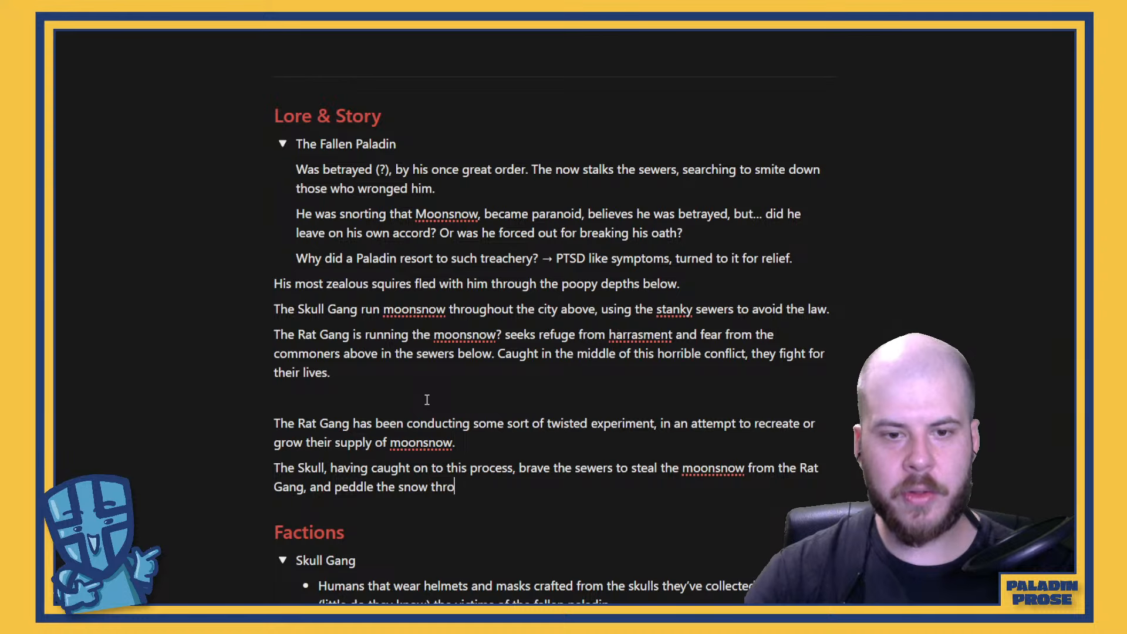
text(ughout the city.)
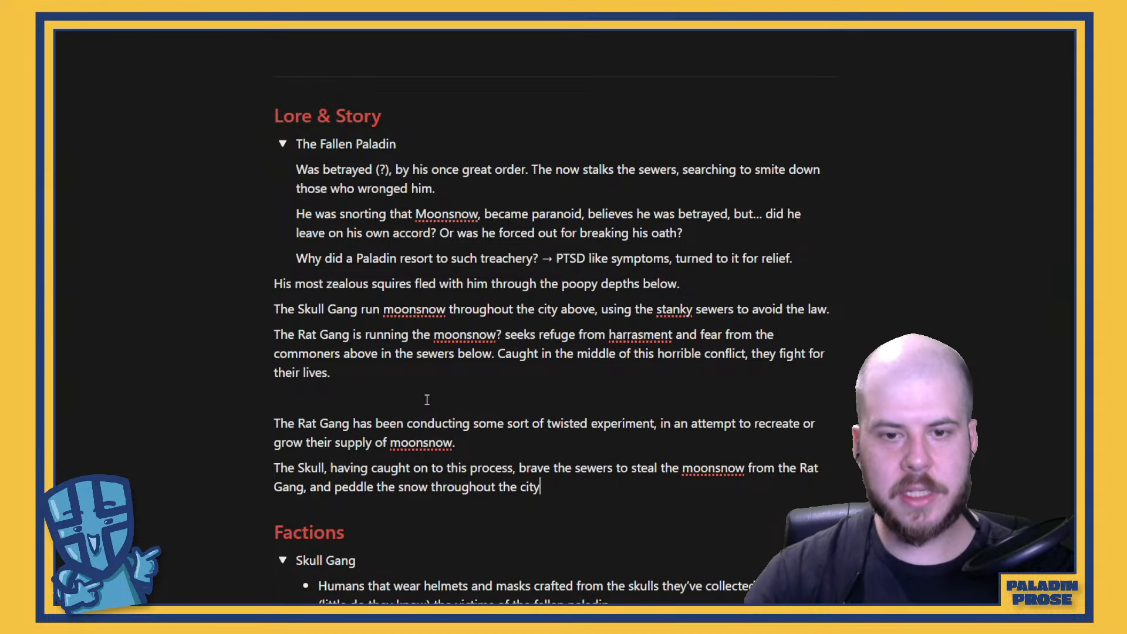
Start a new paragraph below the Skull sentence reading "Little do either of these factions know, that their petty squabbles"
key(Return)
text(Littl)
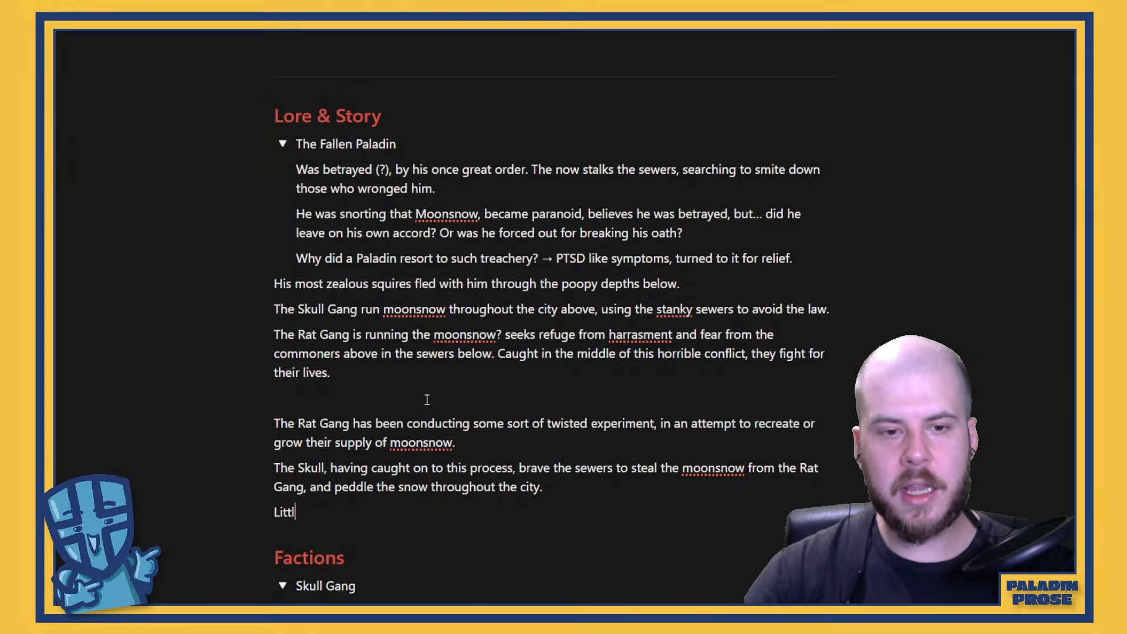
text(e do either )
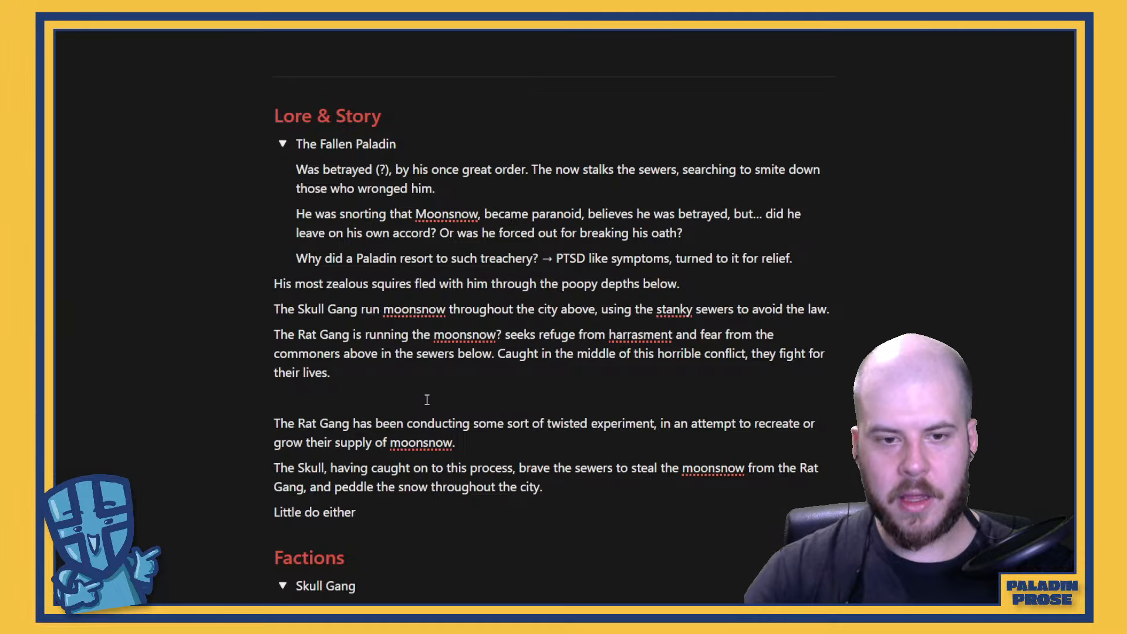
text(of these fa)
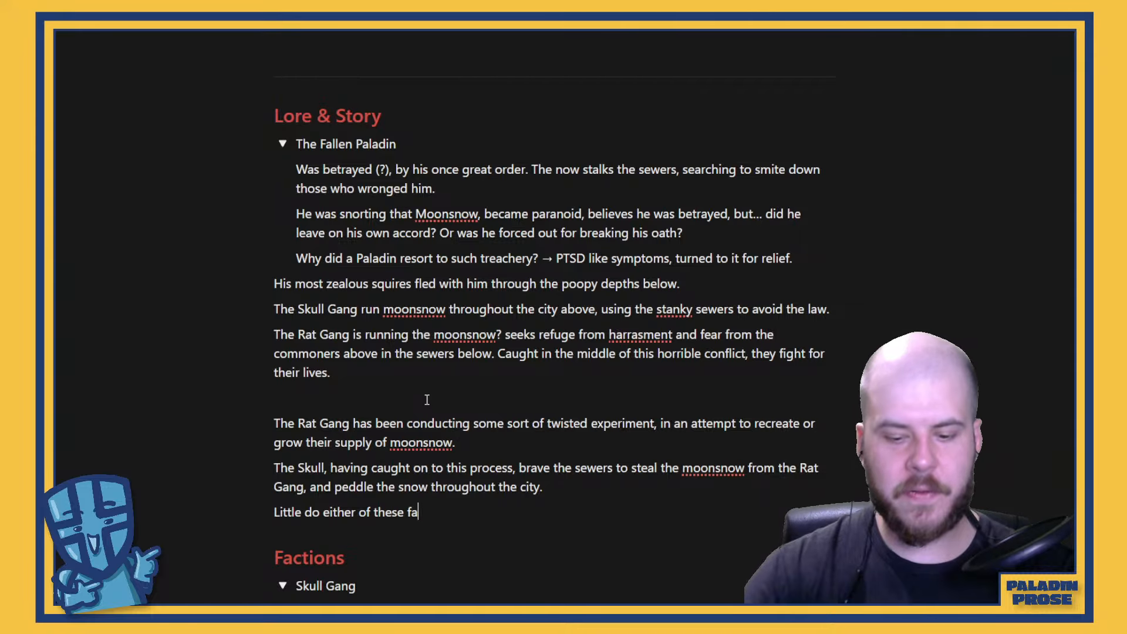
text(ctions know, th)
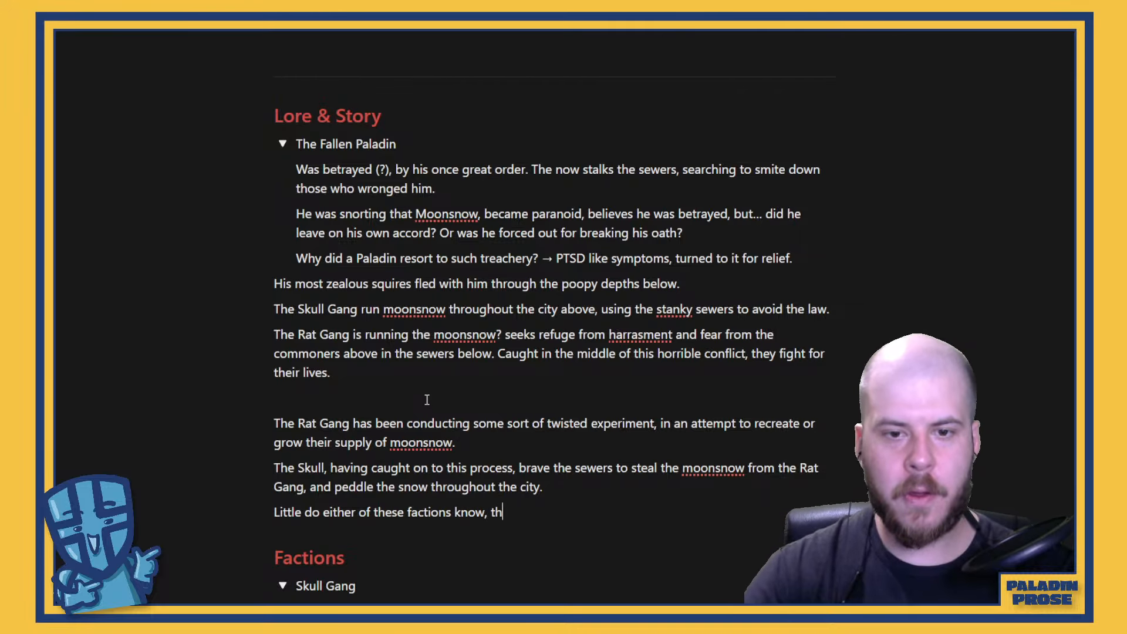
text(at t)
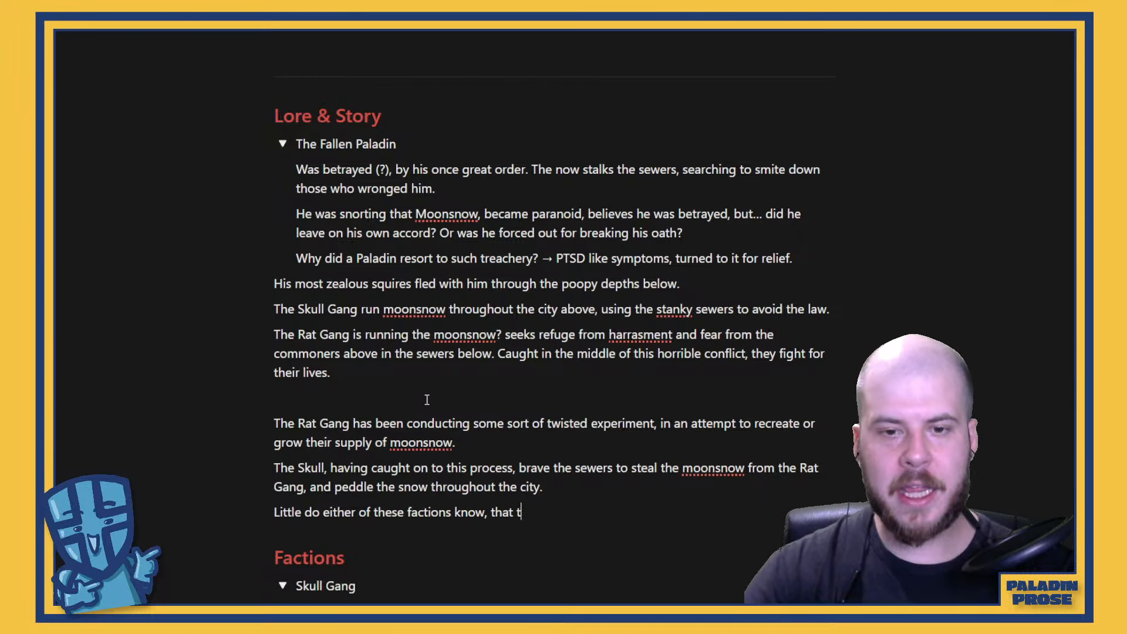
text(heir petty sw)
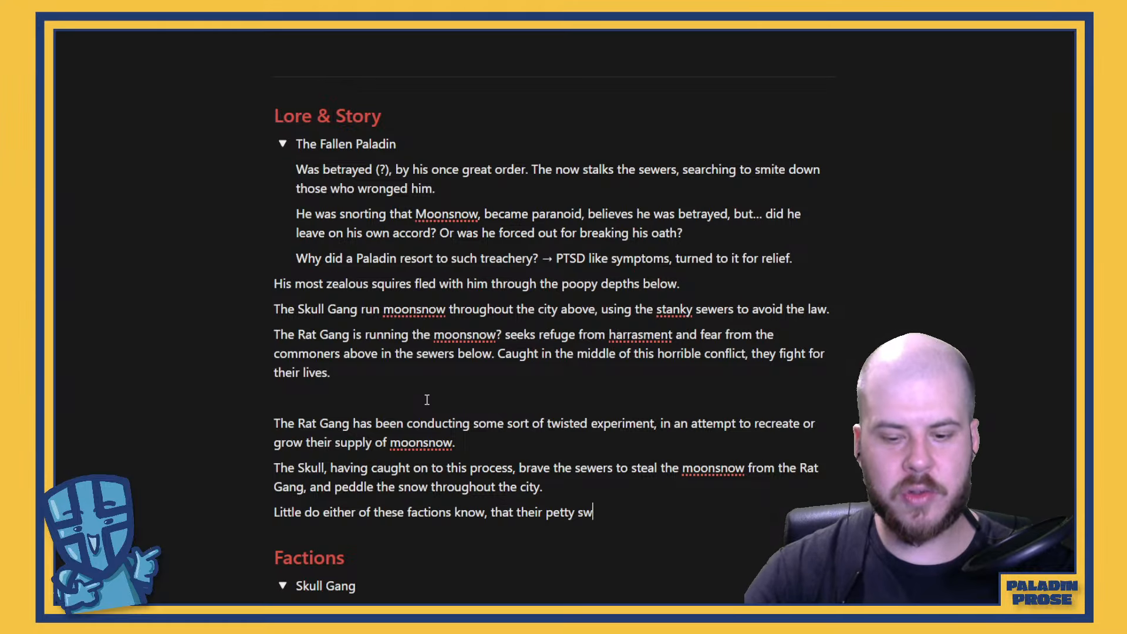
key(BackSpace)
text(quabbles)
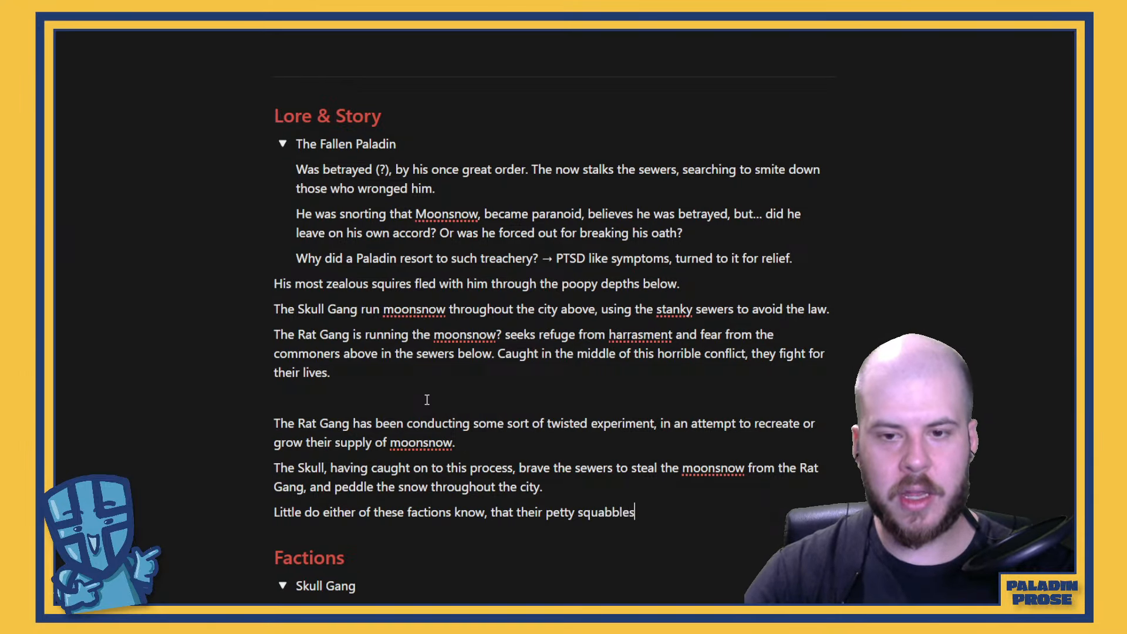
text( have)
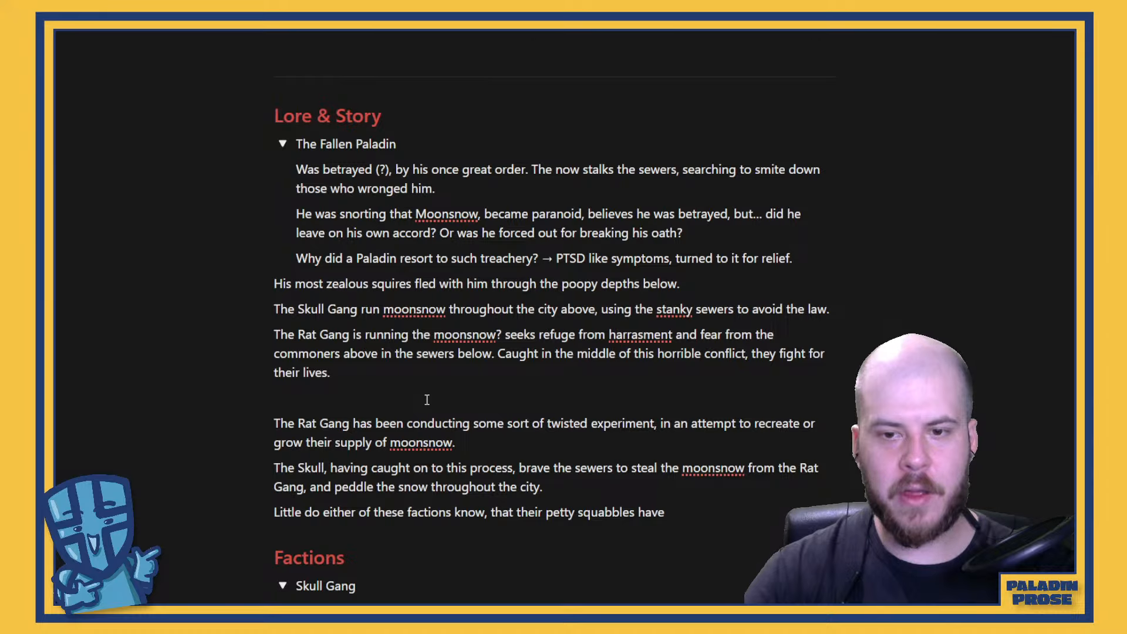
text( awkoen)
Finish the petty squabbles sentence with "have awoken the ire of the Fallen Paladin...!"
key(BackSpace)
key(BackSpace)
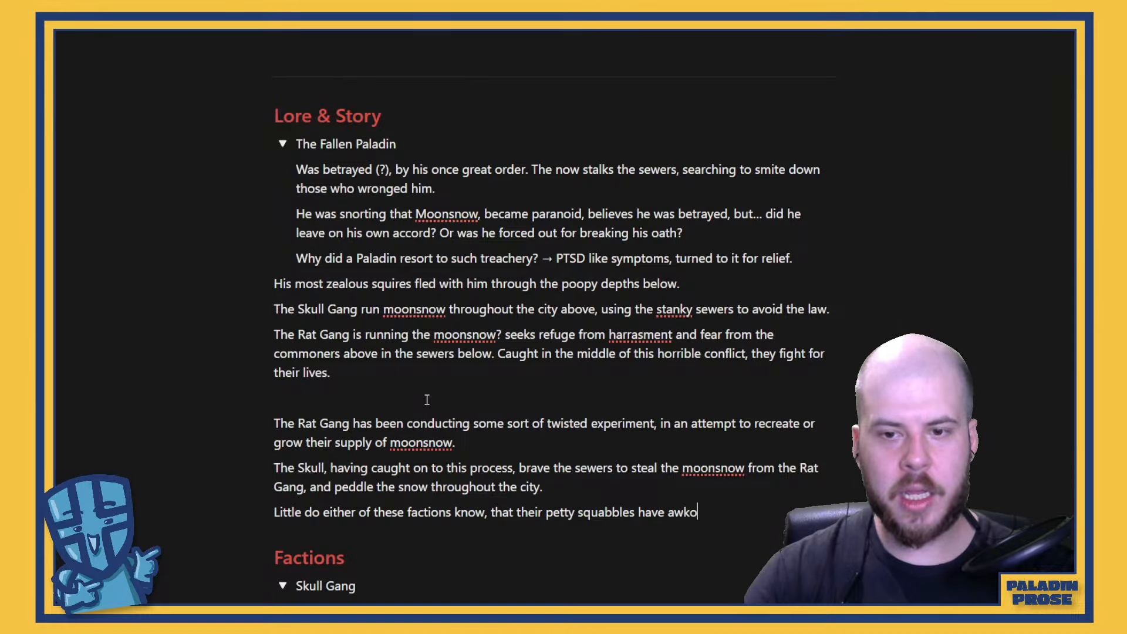
key(BackSpace)
key(BackSpace)
text(oken the ire of t)
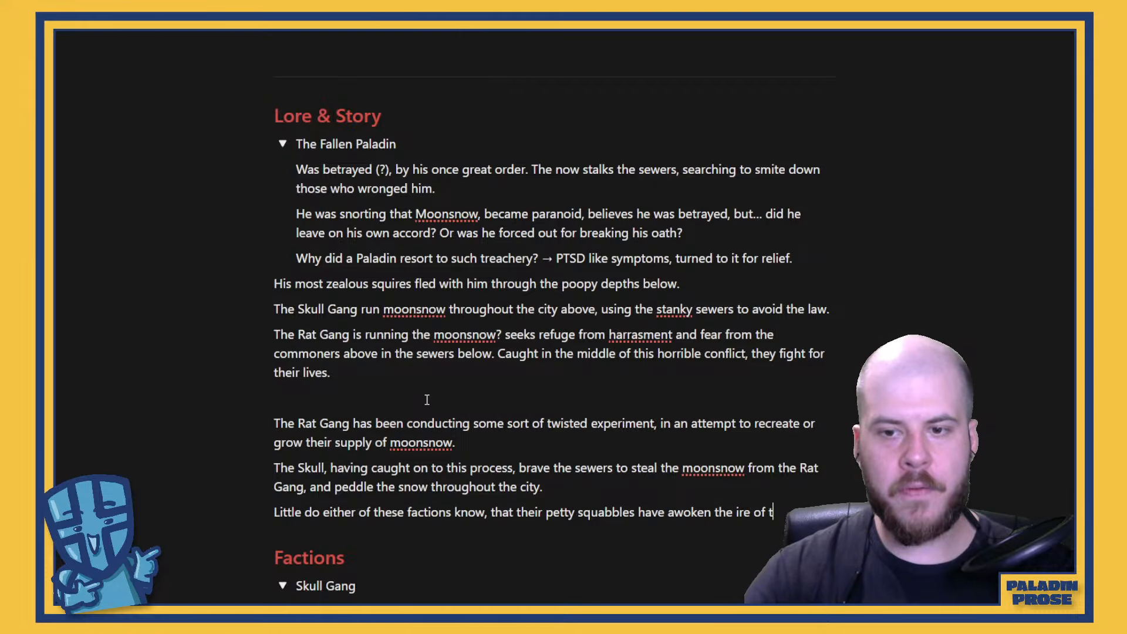
text(he Fallen Pal)
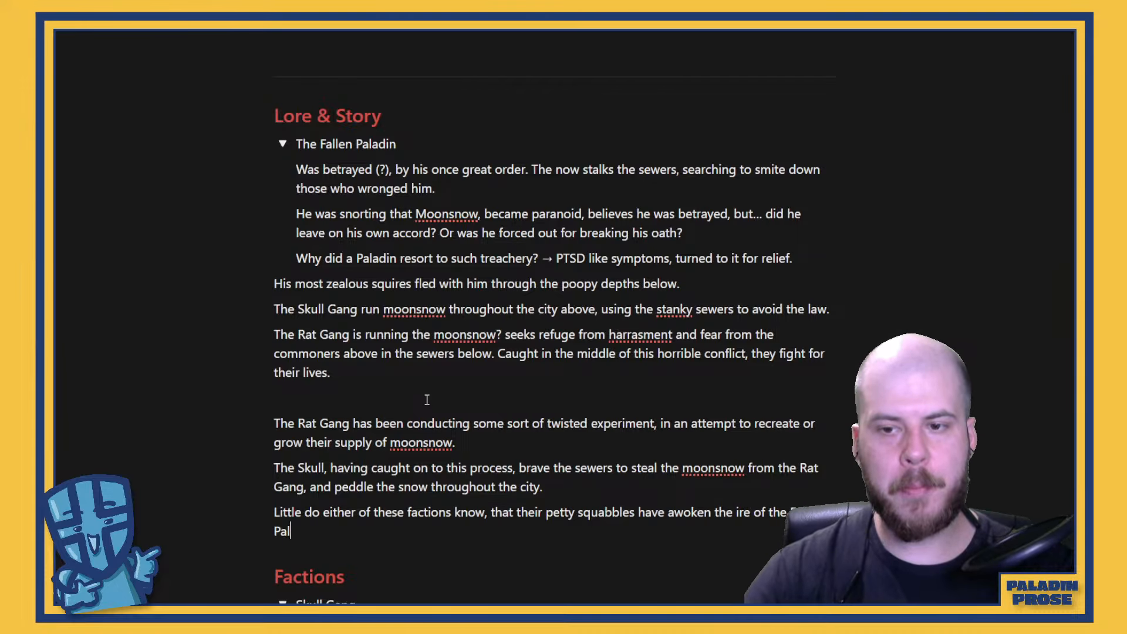
text(adin...)
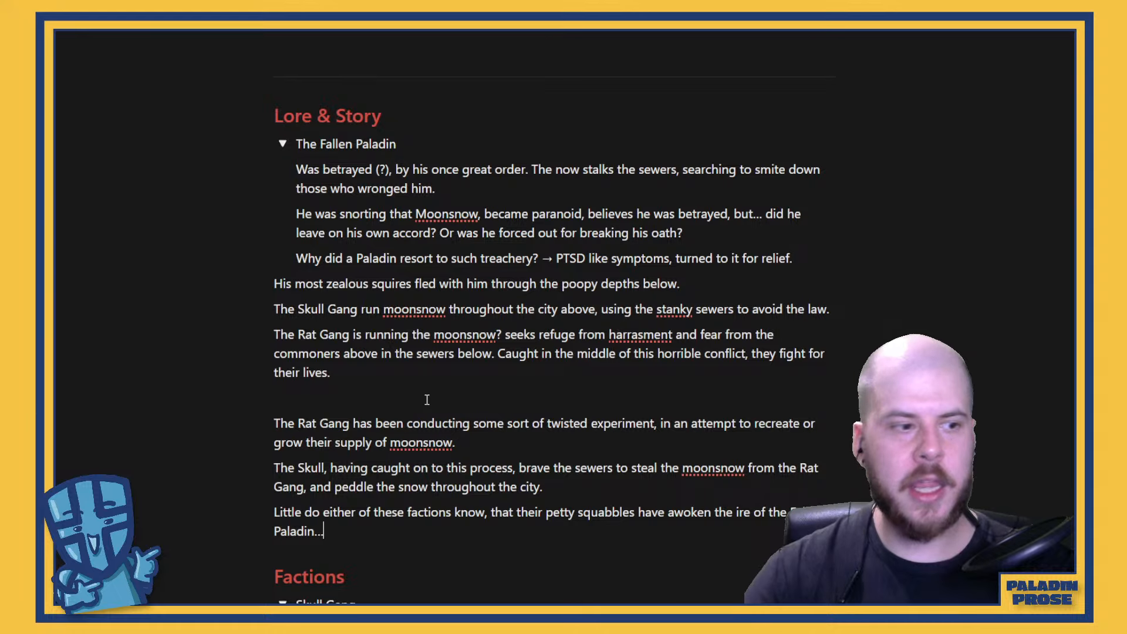
text(!)
Italicize the last three Lore & Story paragraphs, from the Rat Gang experiment through the Fallen Paladin's ire
scroll(427, 399, down, 6)
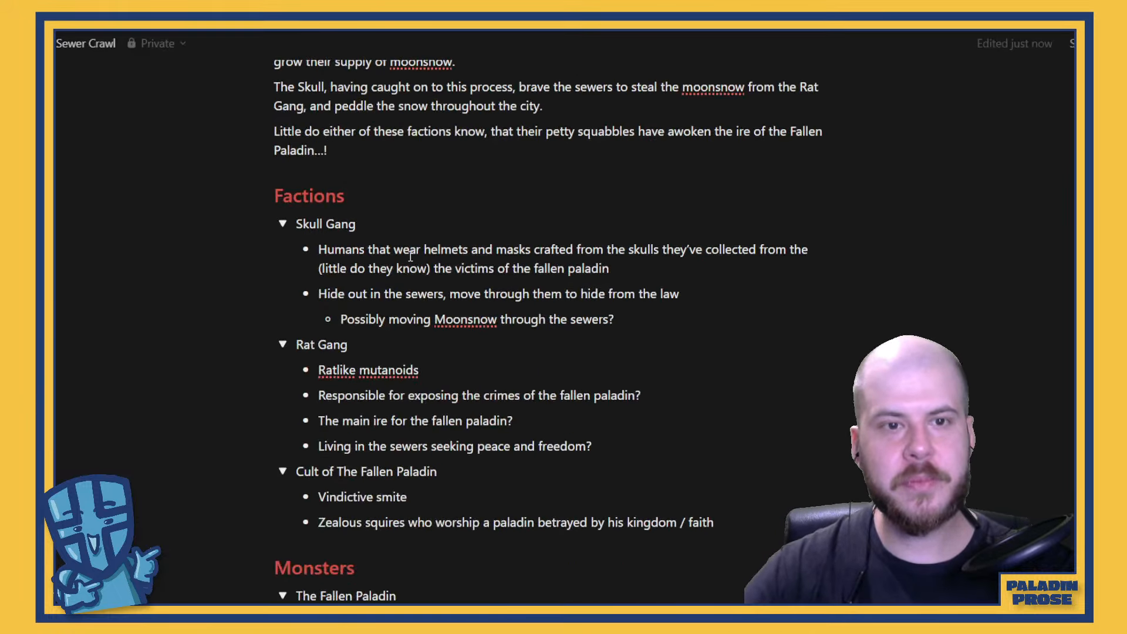
scroll(423, 352, up, 3)
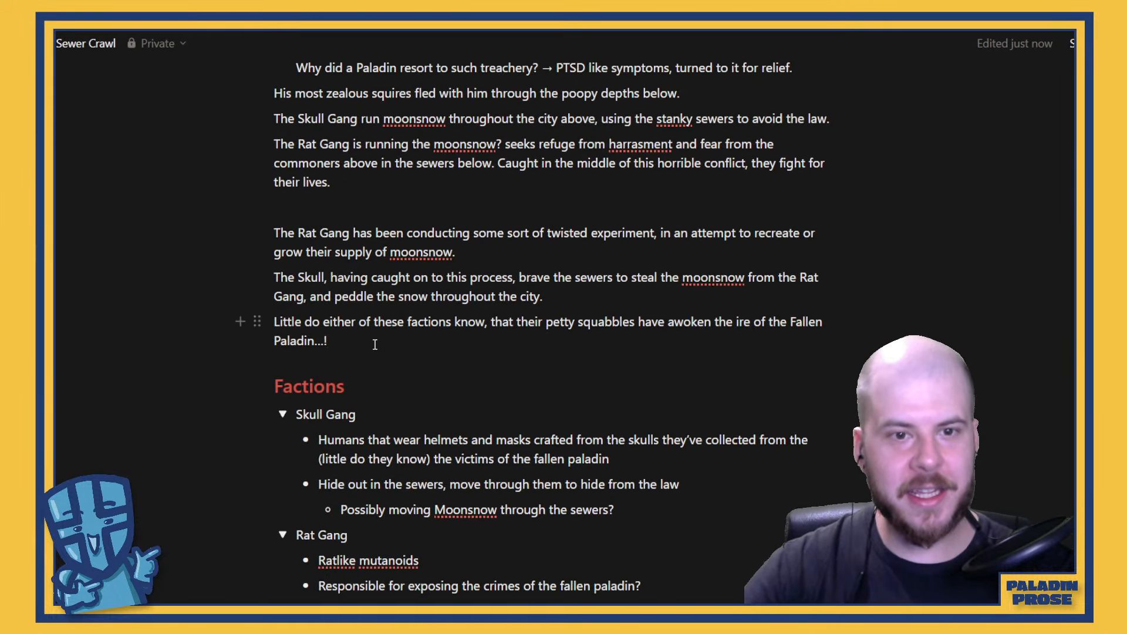
drag(351, 340, 254, 235)
key(ctrl+i)
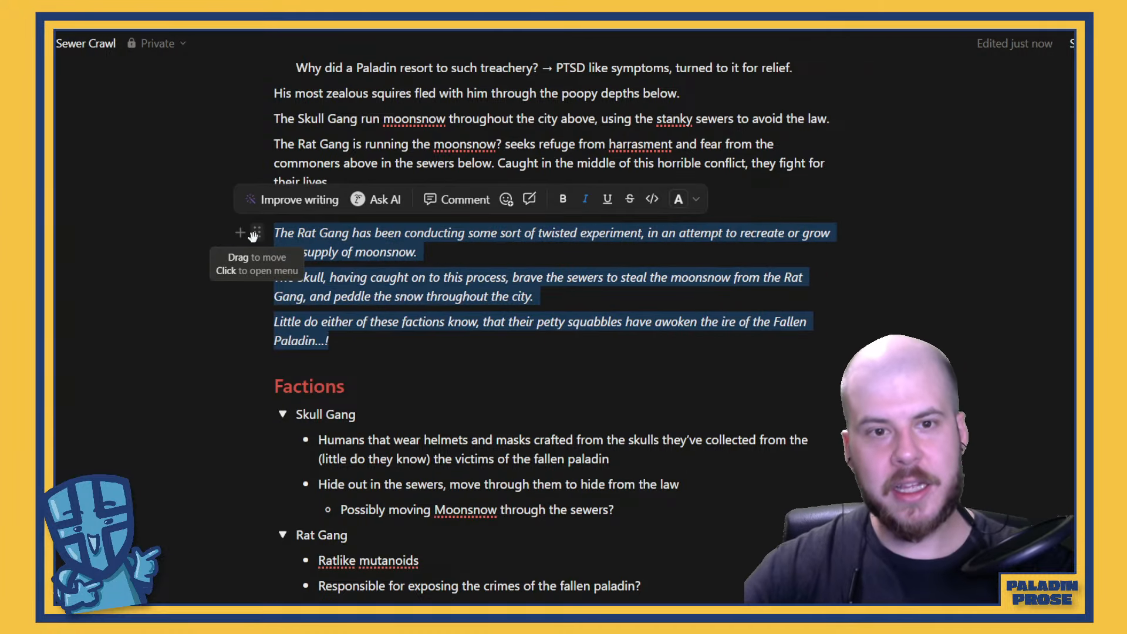
click(462, 340)
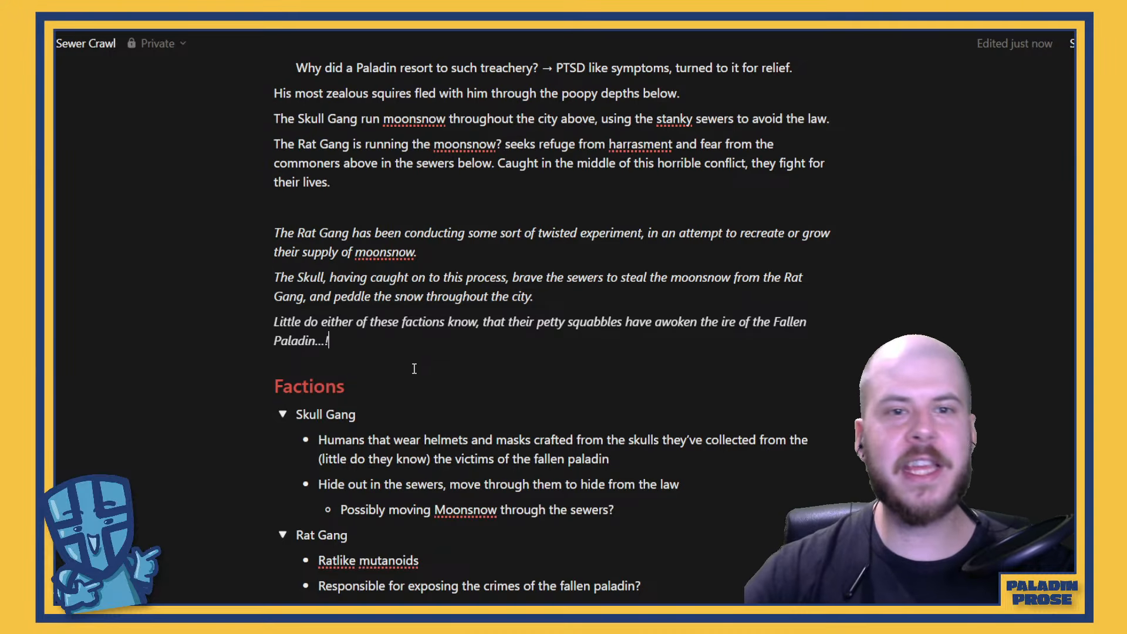
scroll(414, 369, up, 1)
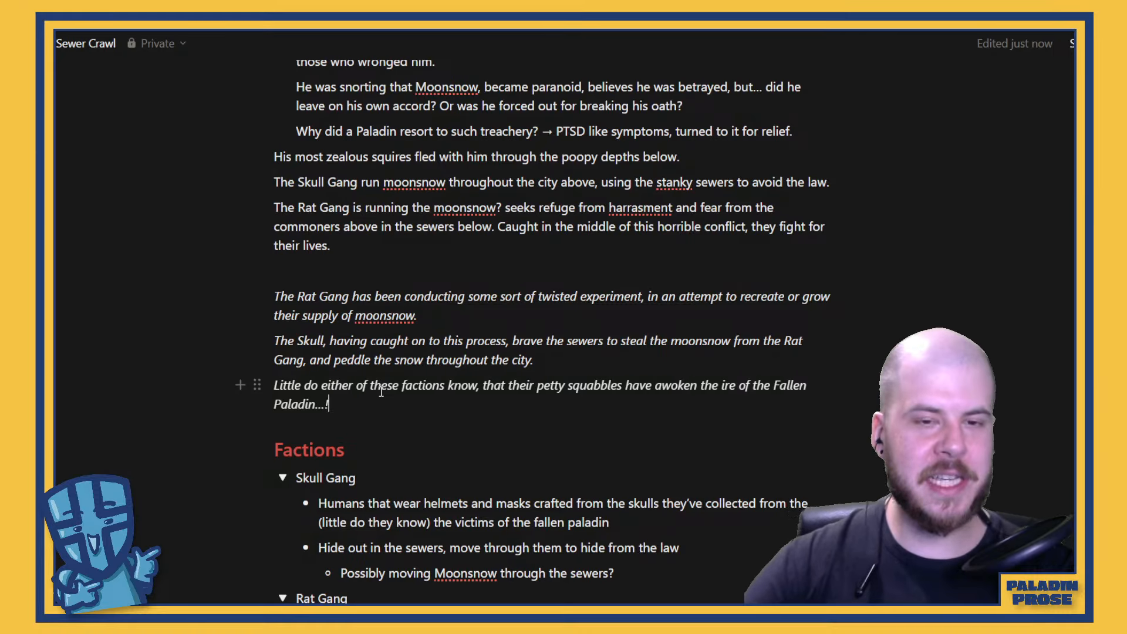
drag(349, 412, 239, 296)
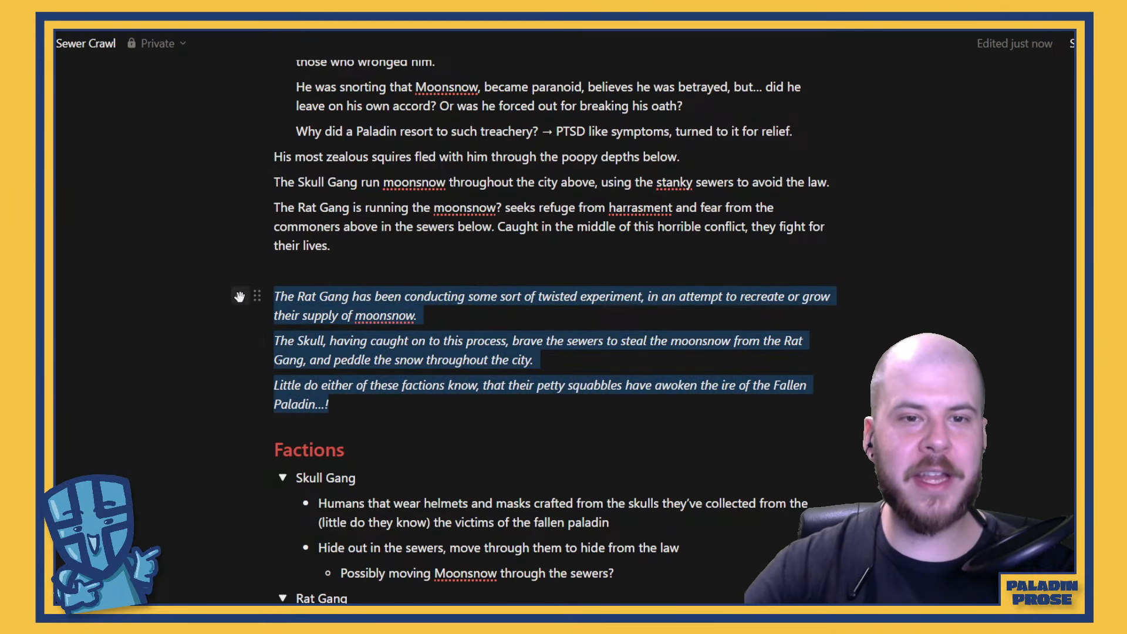
click(432, 407)
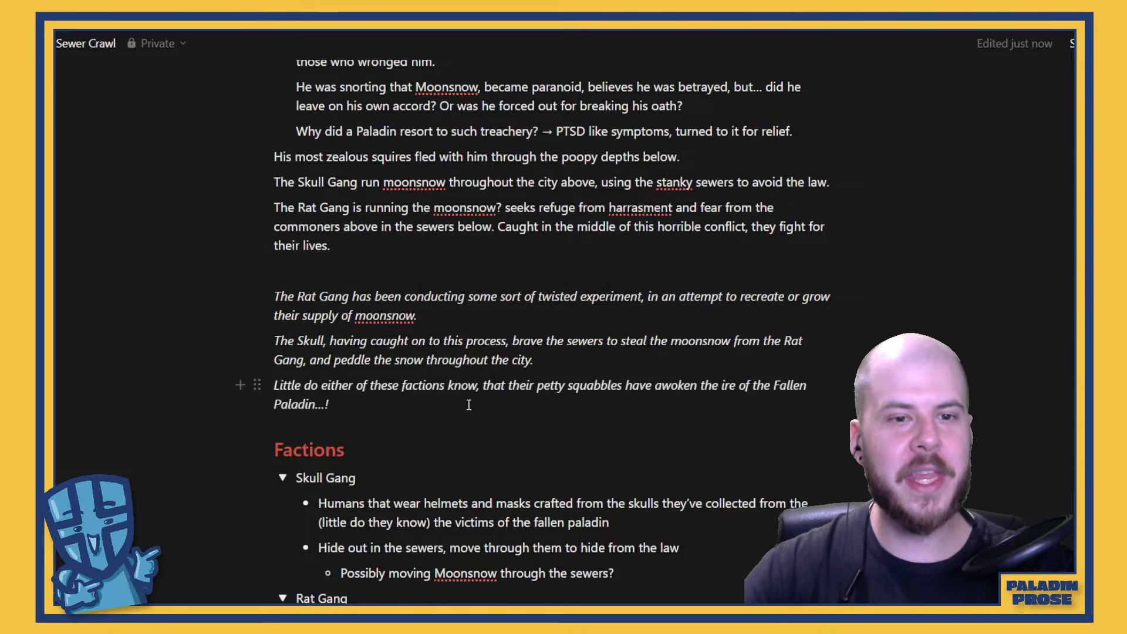
scroll(469, 404, down, 2)
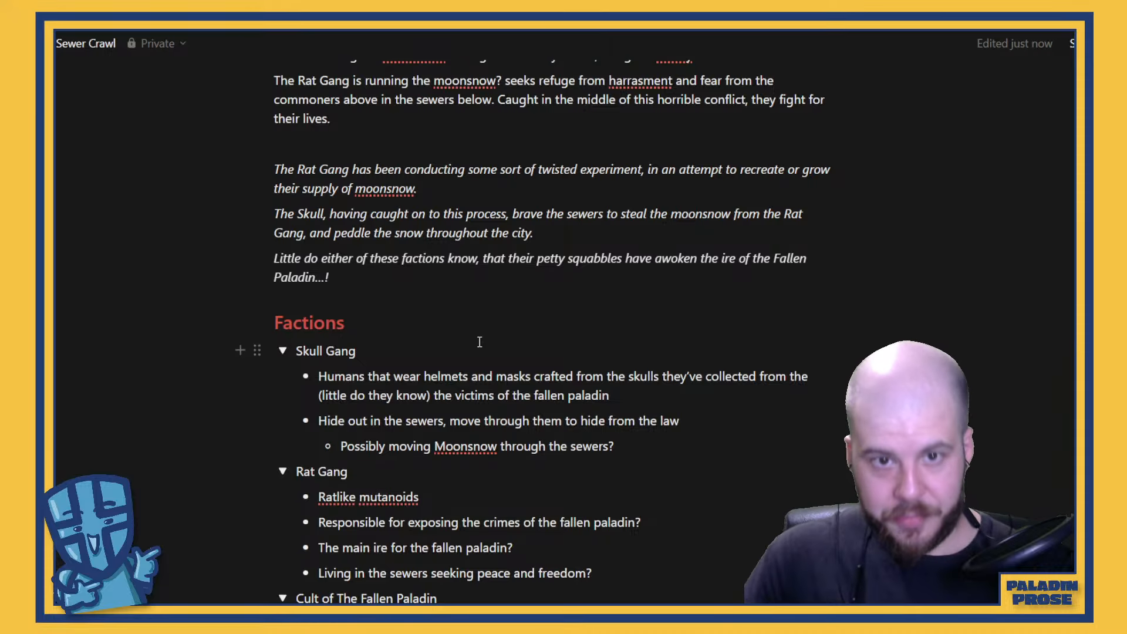
scroll(485, 329, up, 1)
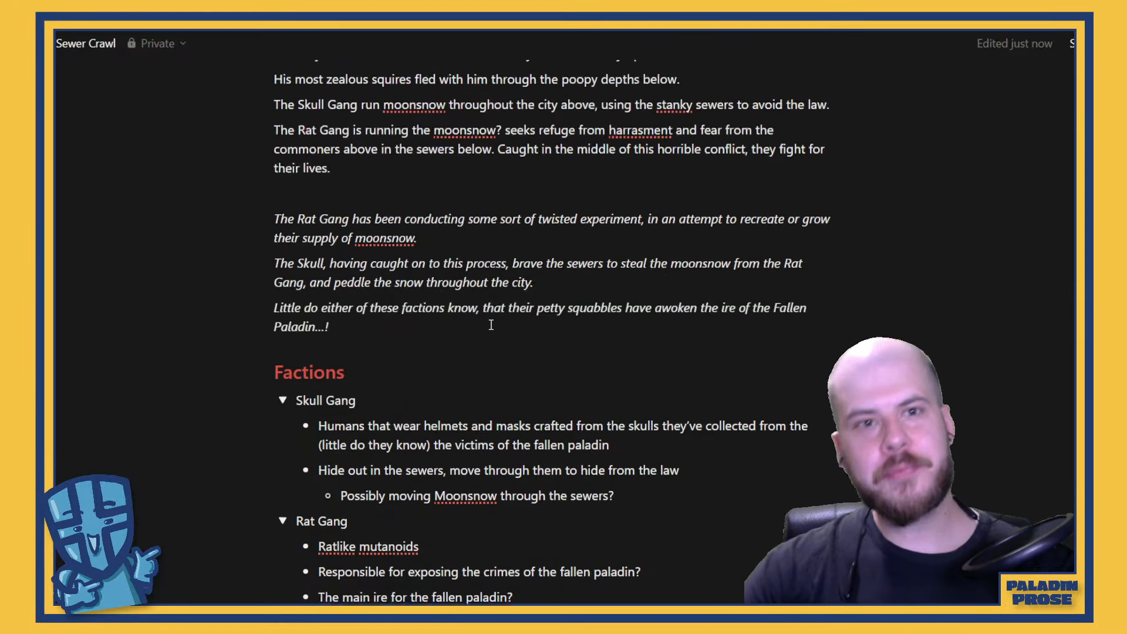
scroll(411, 327, down, 6)
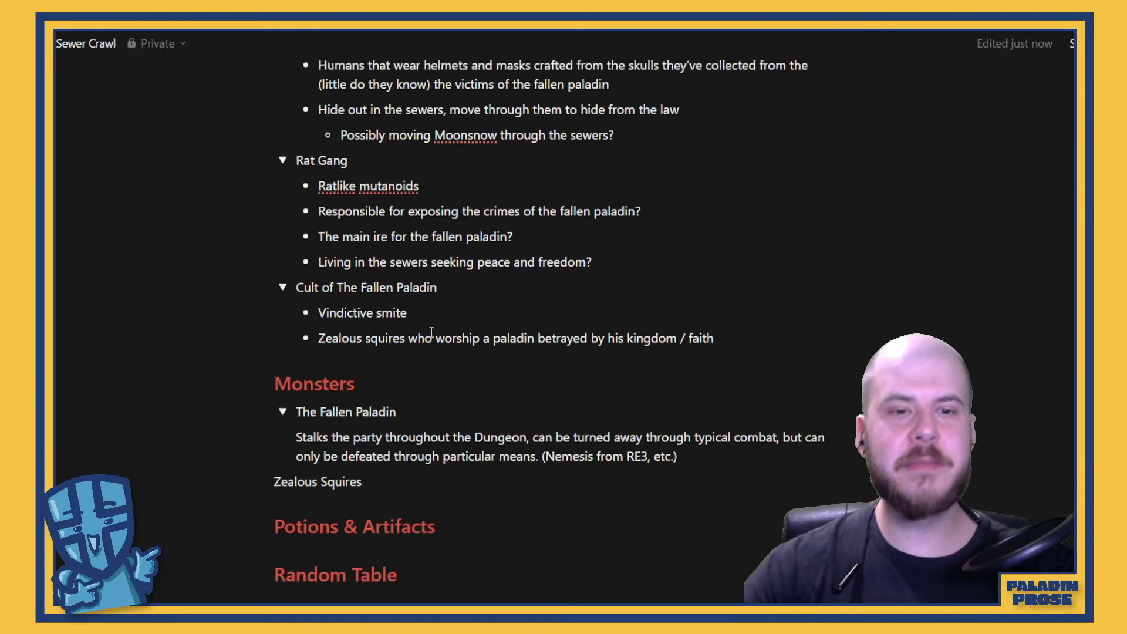
Capitalize "Moonsnow" at the end of the italic Rat Gang experiment paragraph
scroll(433, 332, up, 7)
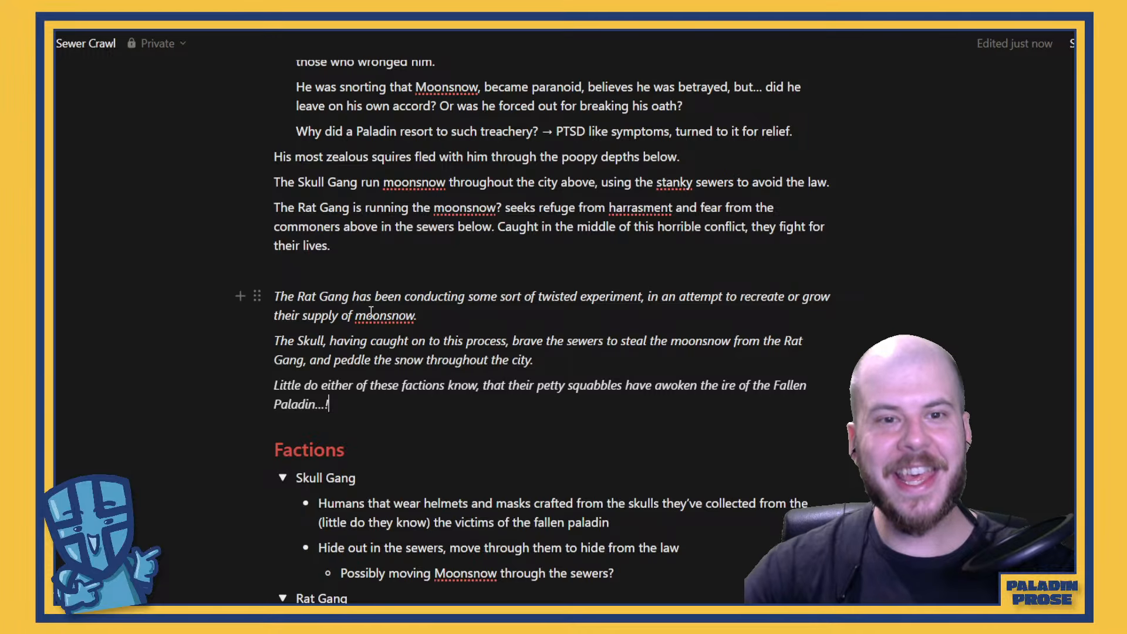
click(363, 314)
key(BackSpace)
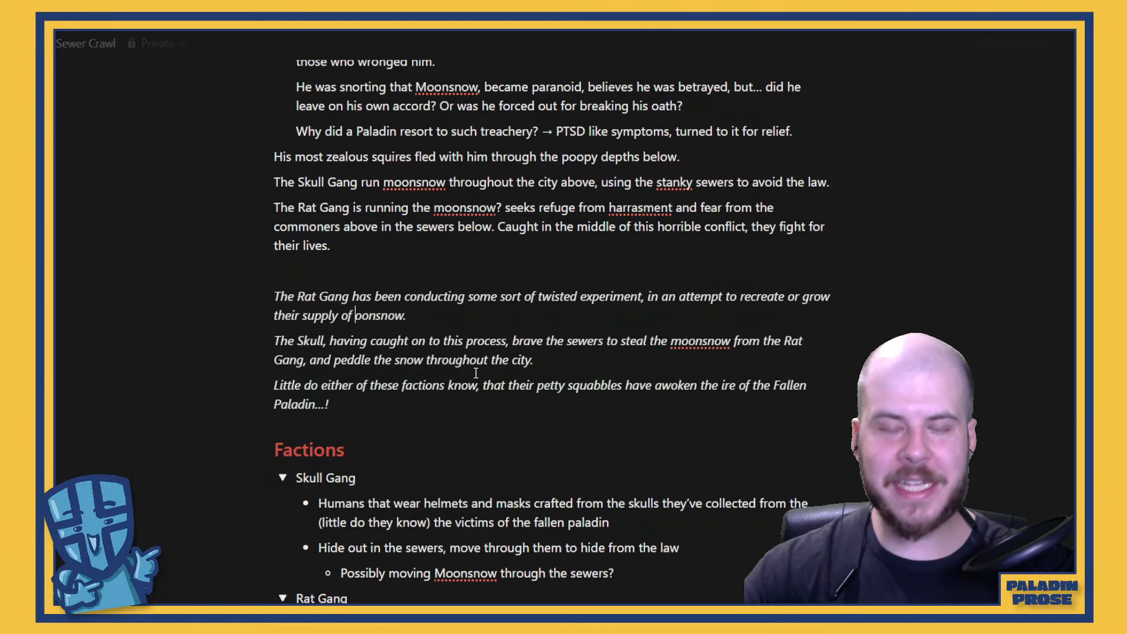
text(M)
scroll(476, 374, down, 4)
scroll(530, 478, up, 4)
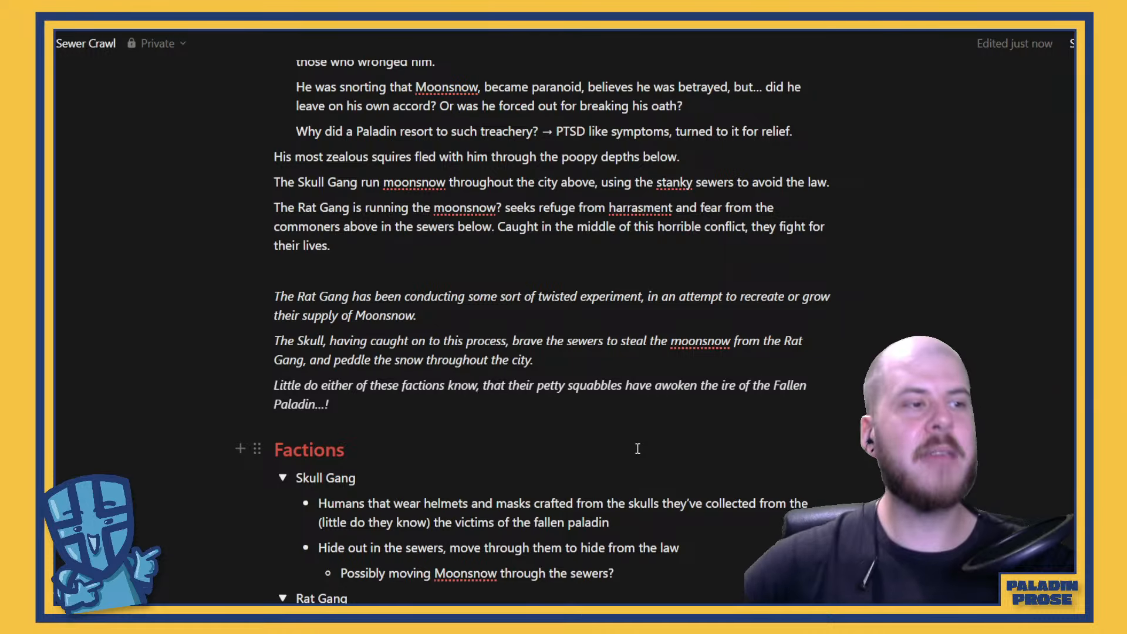
Start a bulleted list on a new line under the Potions & Artifacts heading
scroll(634, 434, down, 3)
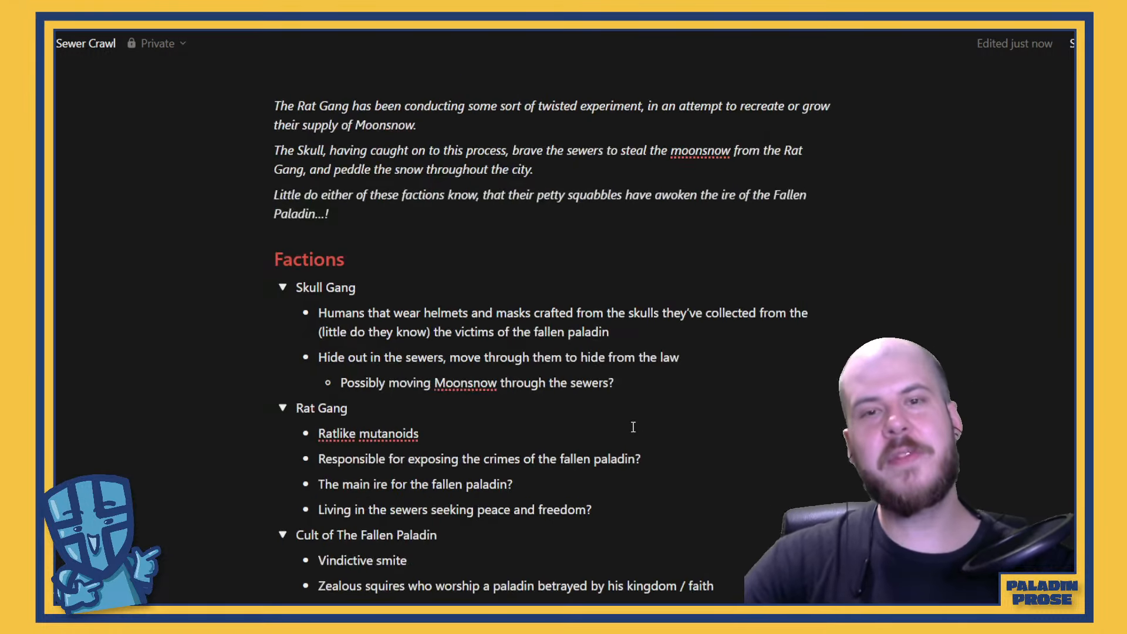
scroll(633, 426, up, 4)
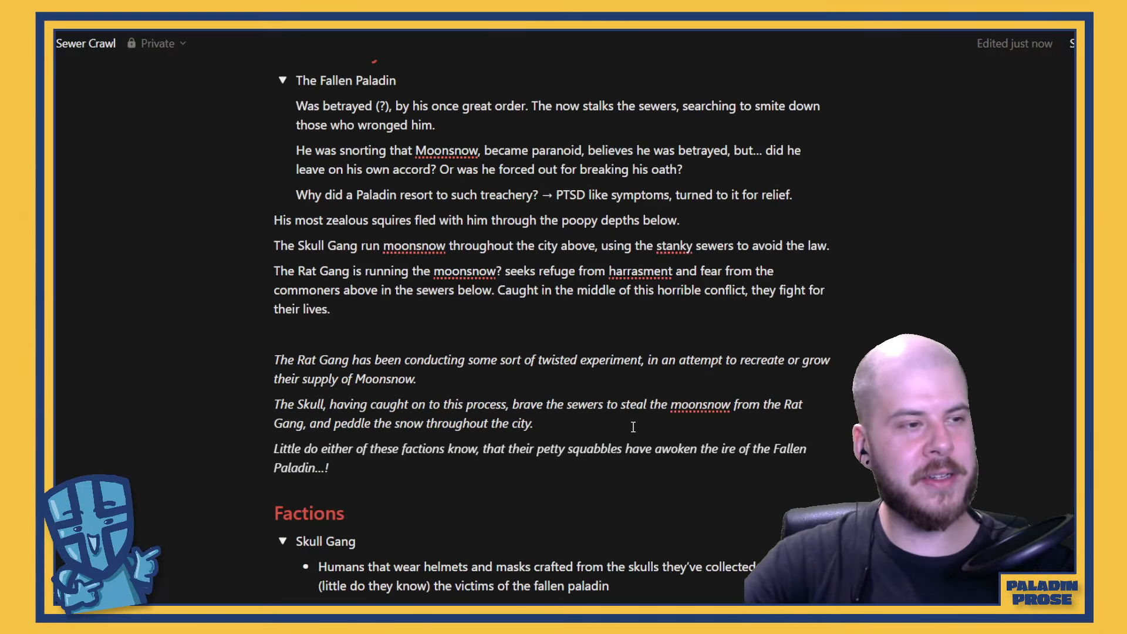
scroll(631, 423, down, 12)
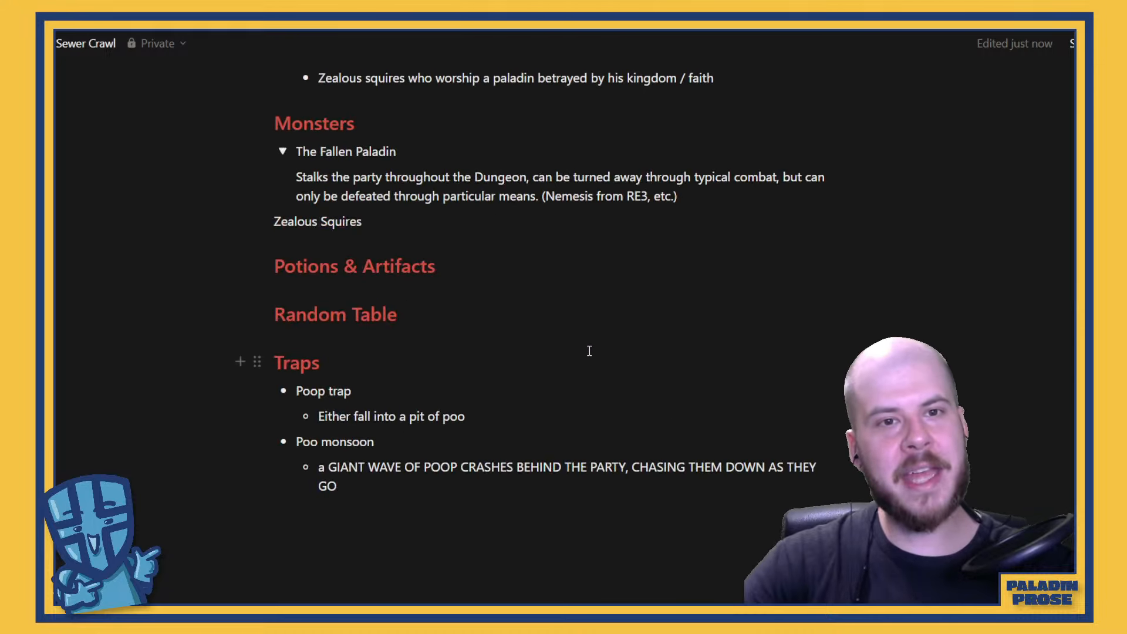
scroll(589, 350, up, 4)
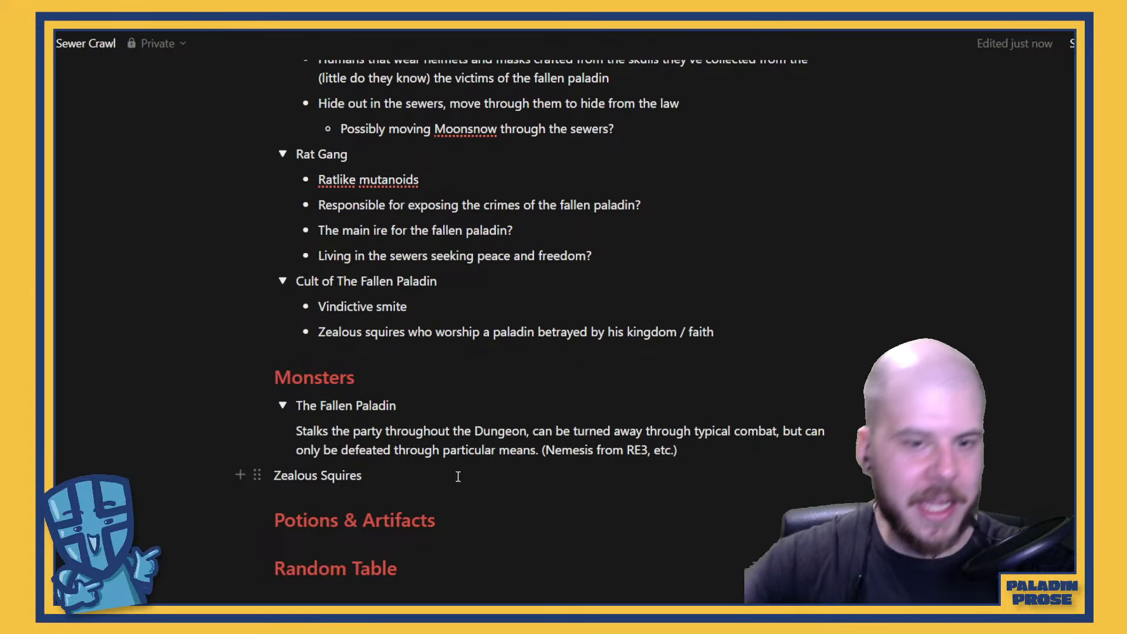
scroll(457, 474, down, 1)
scroll(456, 474, down, 2)
click(482, 397)
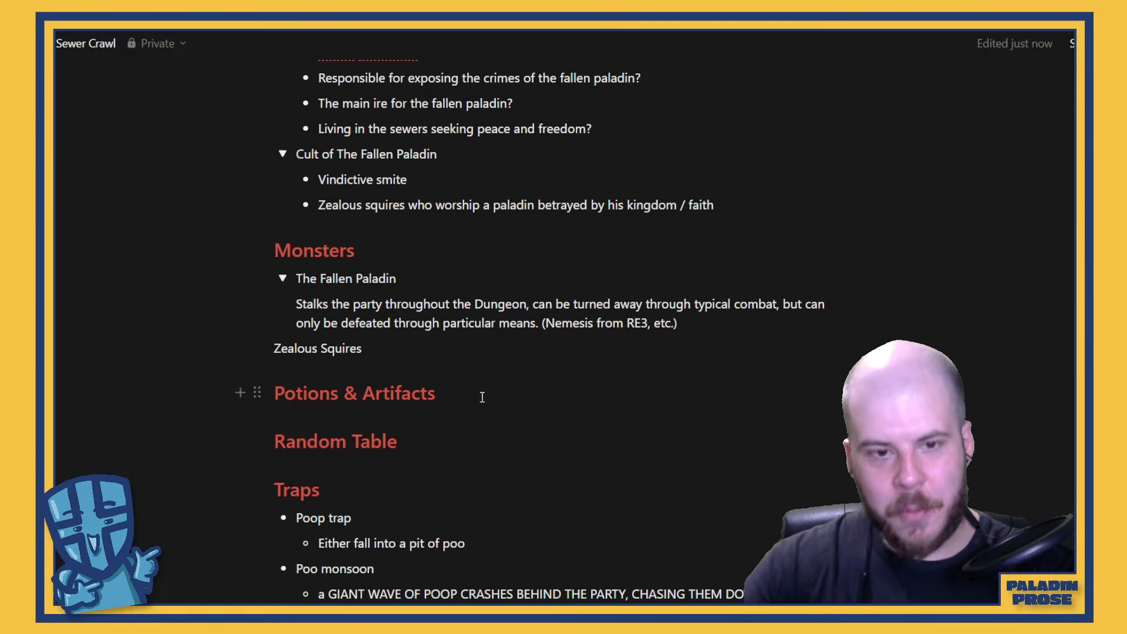
key(Return)
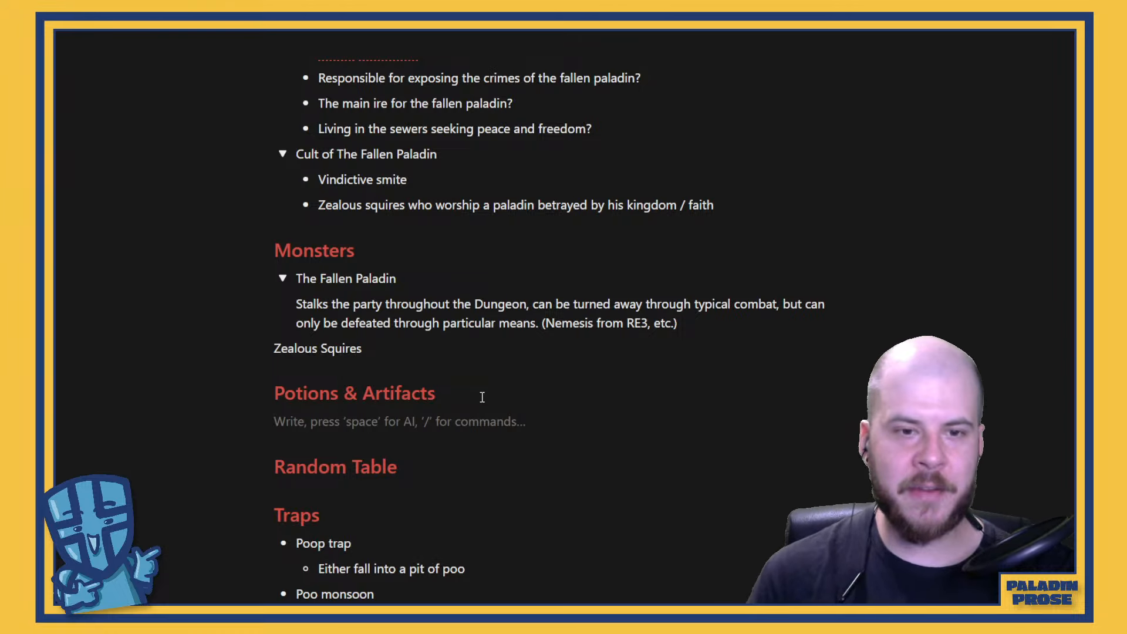
scroll(511, 370, down, 2)
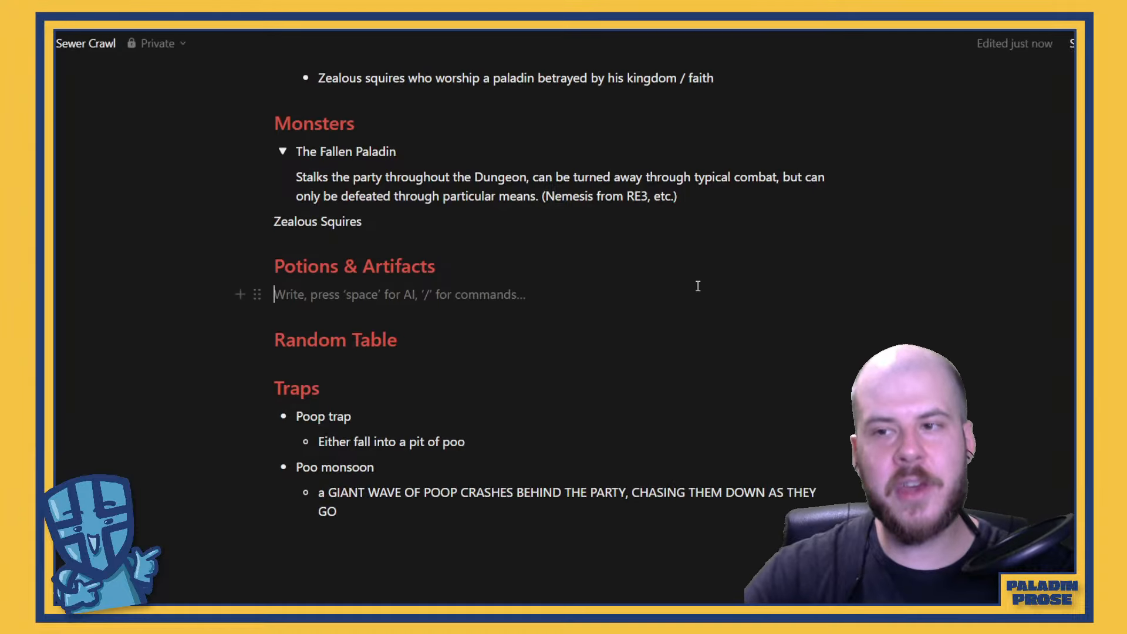
click(241, 294)
scroll(487, 455, down, 1)
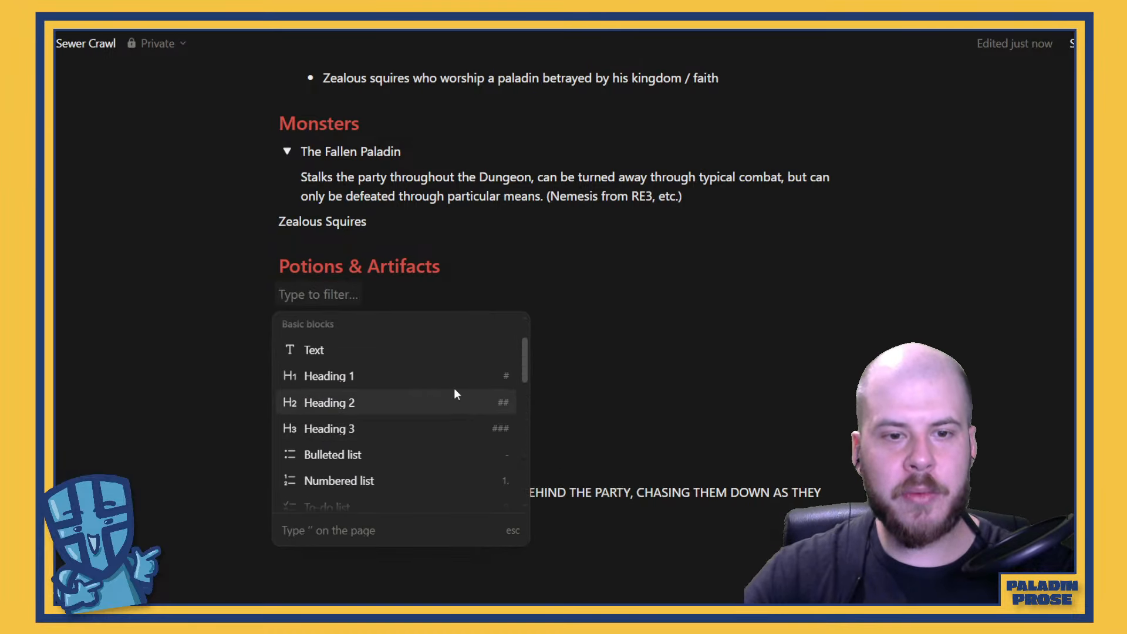
click(395, 462)
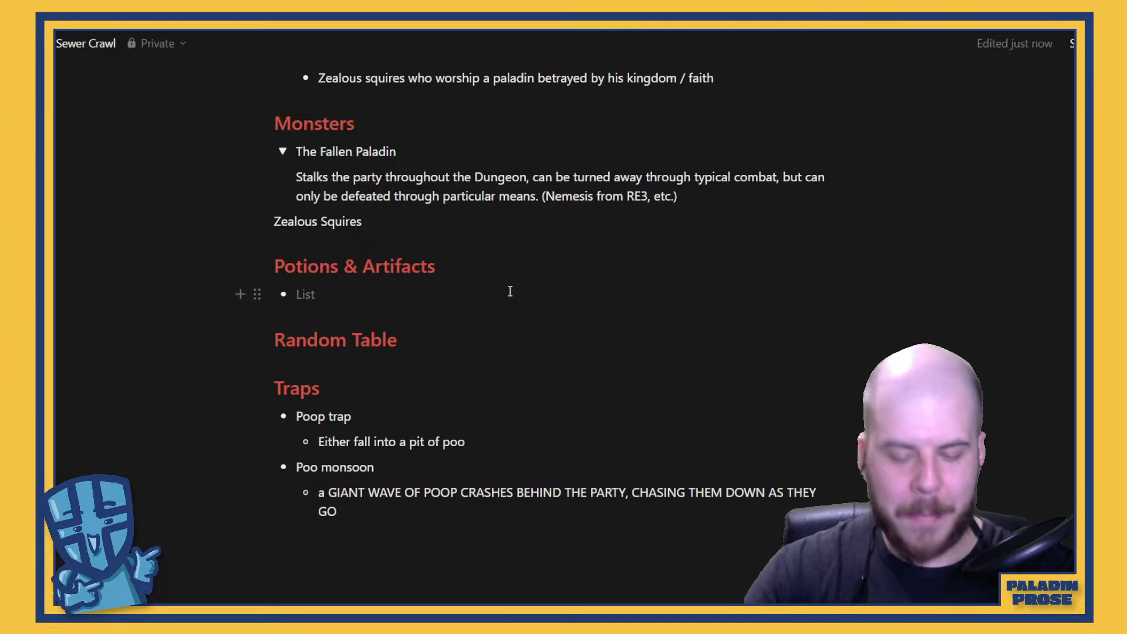
Enter "The Weapon of The Fallen Paladin" as the first Potions & Artifacts bullet
text(The We)
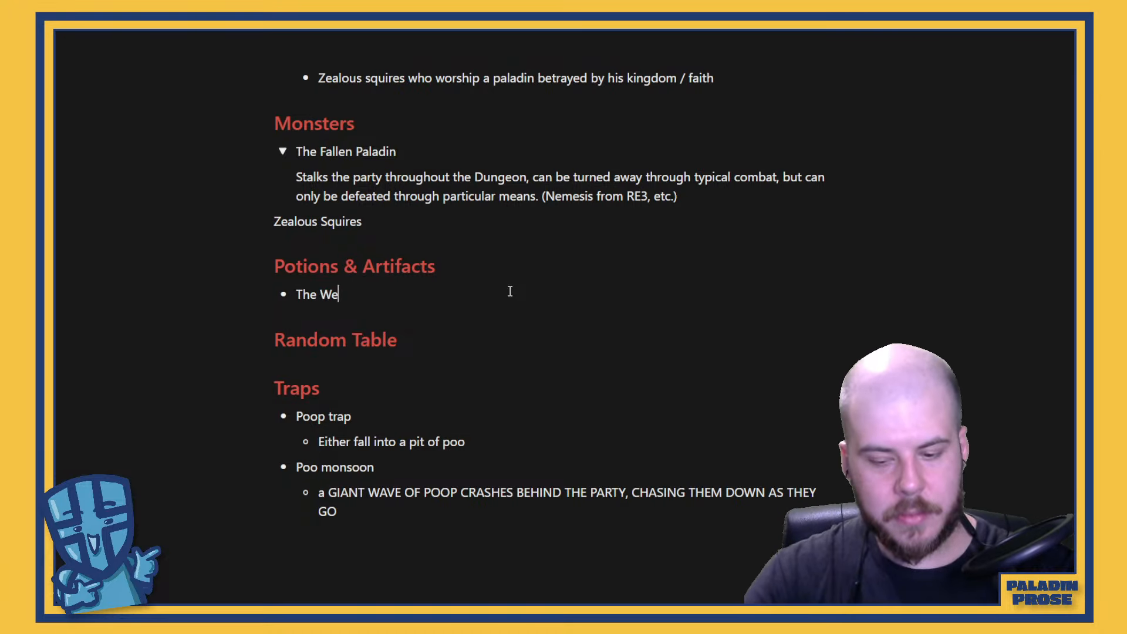
text(apoin)
key(BackSpace)
key(BackSpace)
text(n of )
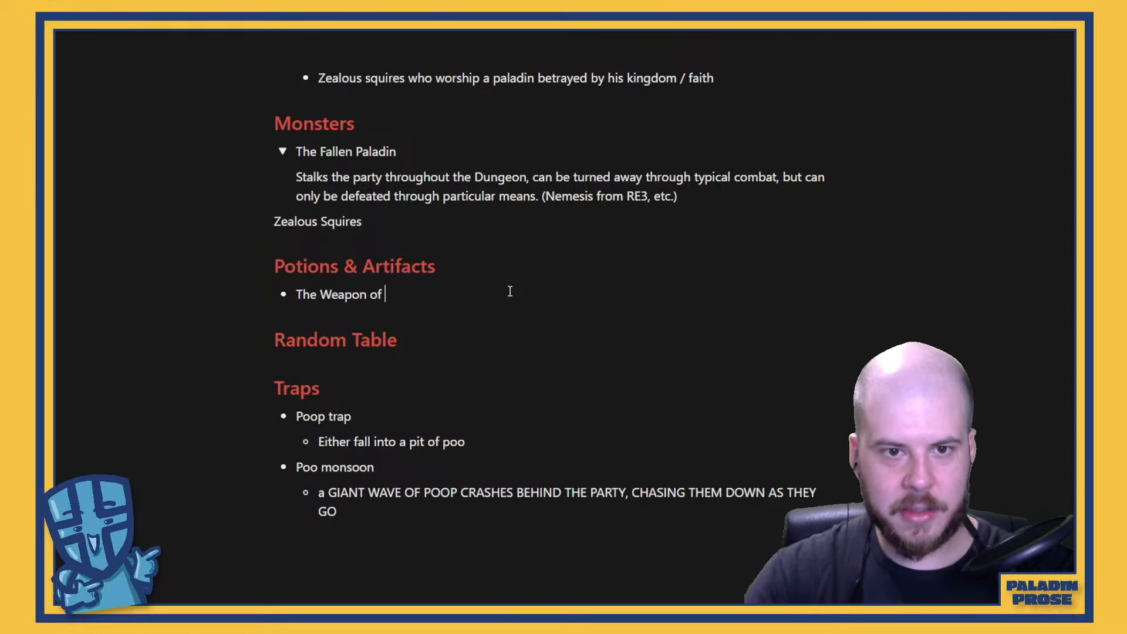
text(The Fa)
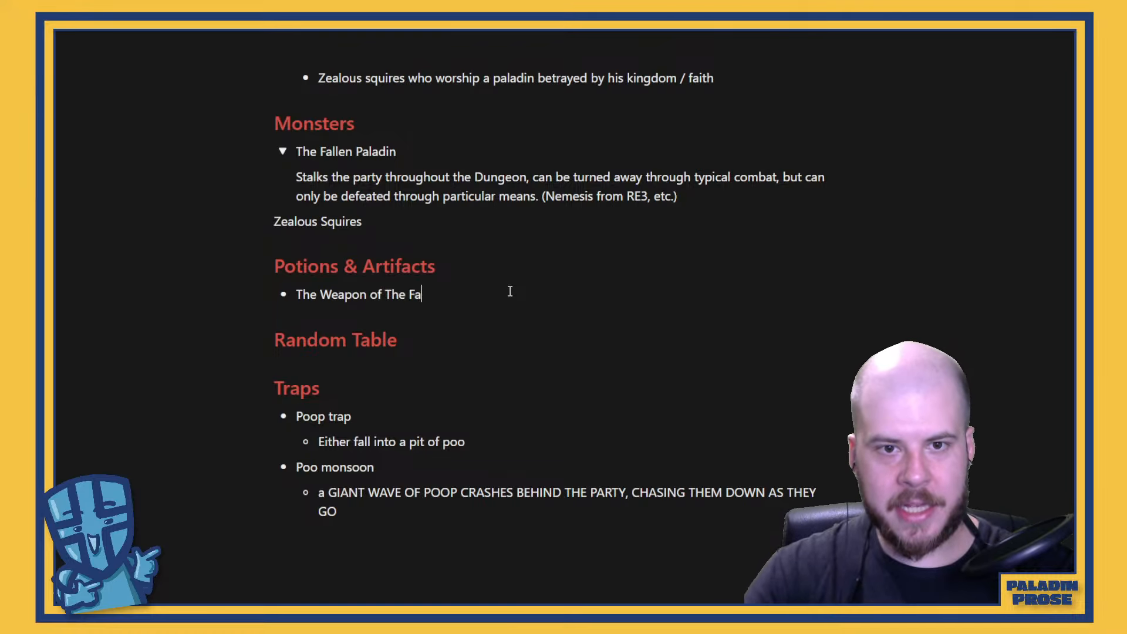
text(llen Paladin)
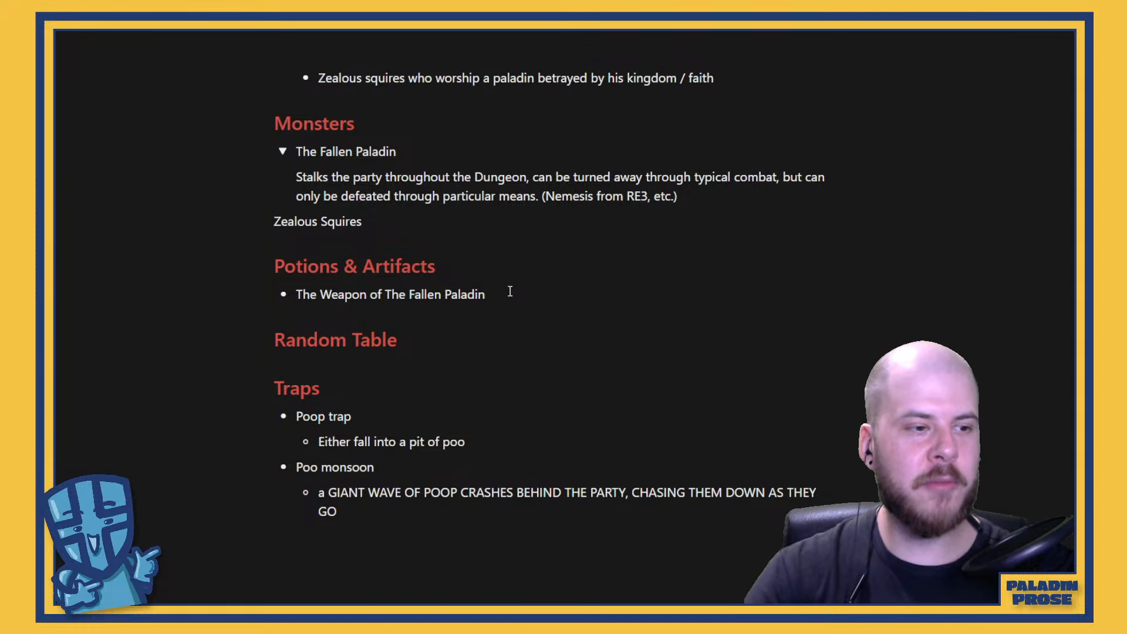
Add a nested bullet under the Fallen Paladin's weapon reading "Vindictive spirit..."
key(Return)
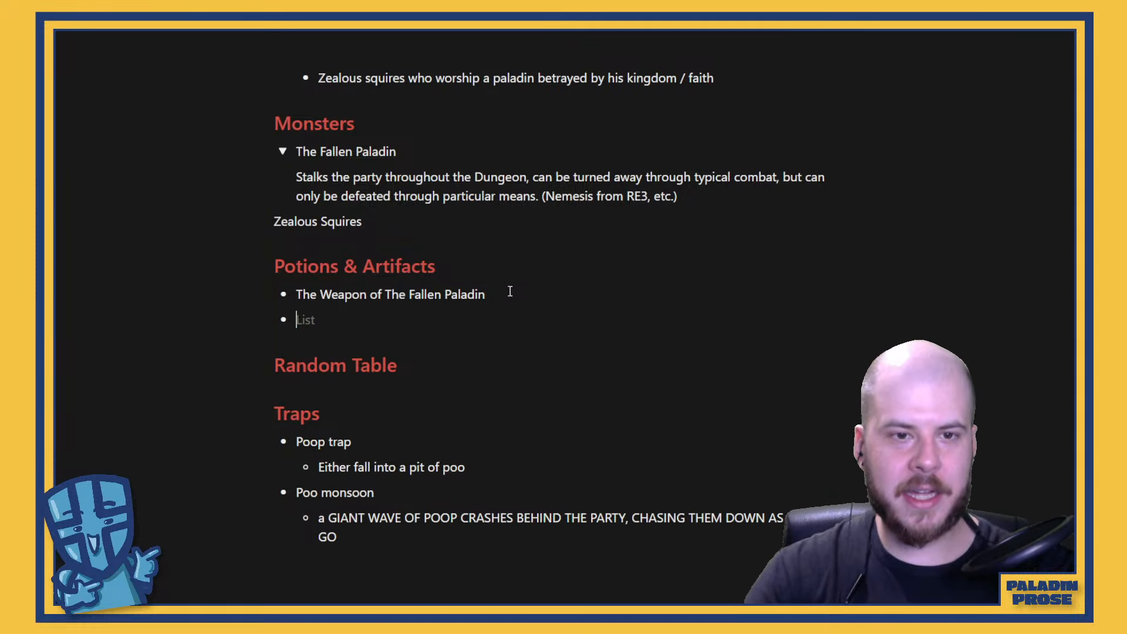
key(Tab)
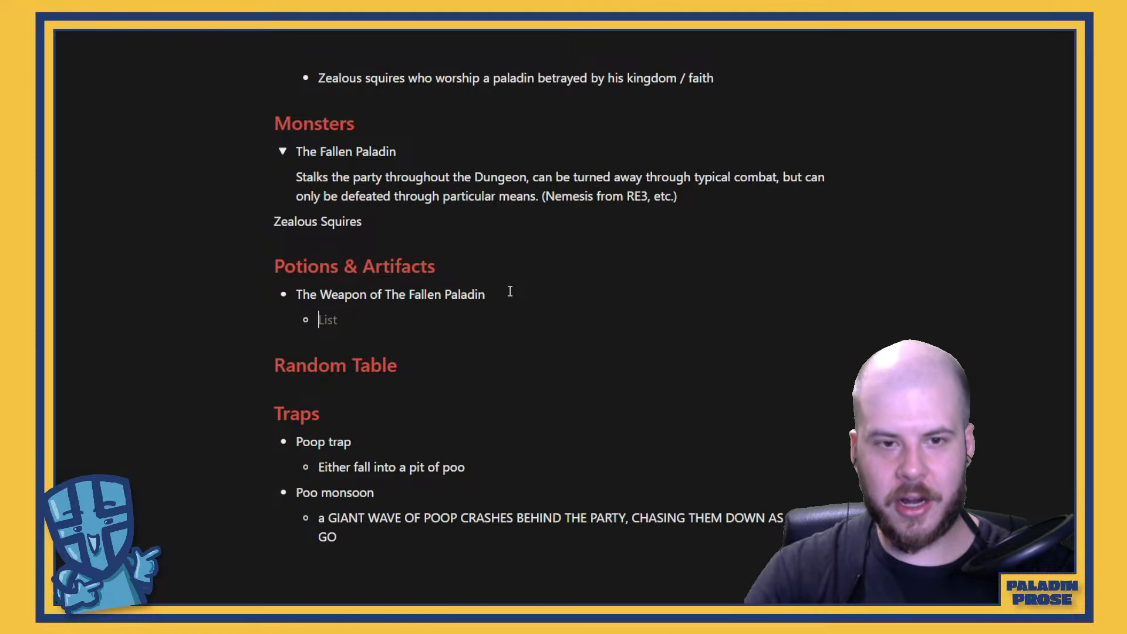
text(vINDICT)
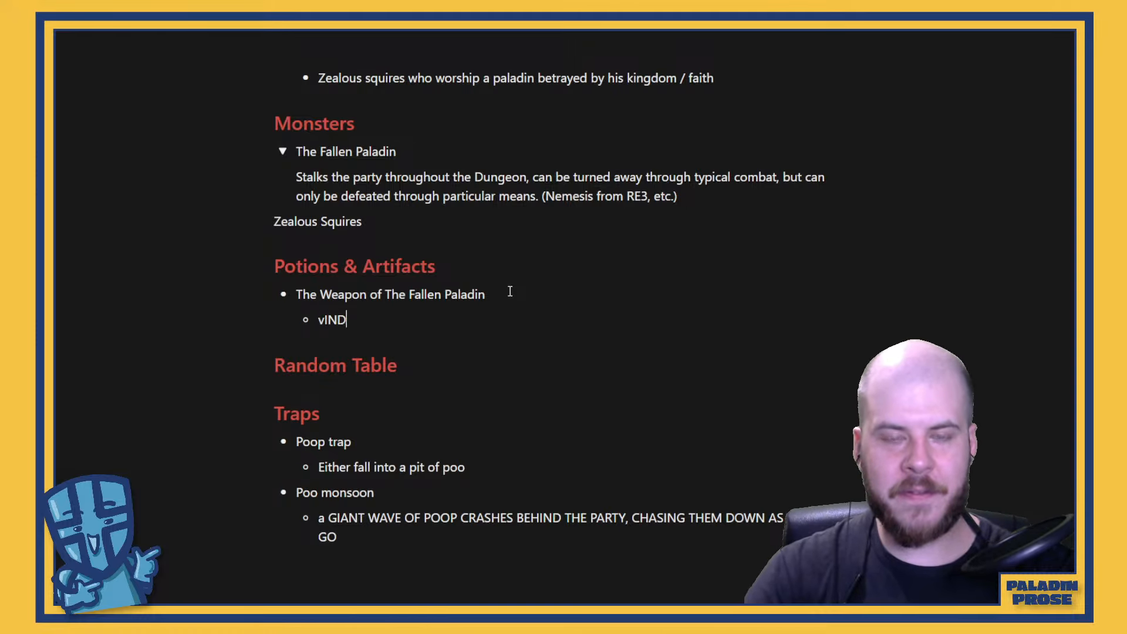
key(BackSpace)
key(BackSpace)
key(BackSpace)
key(BackSpace)
key(BackSpace)
key(BackSpace)
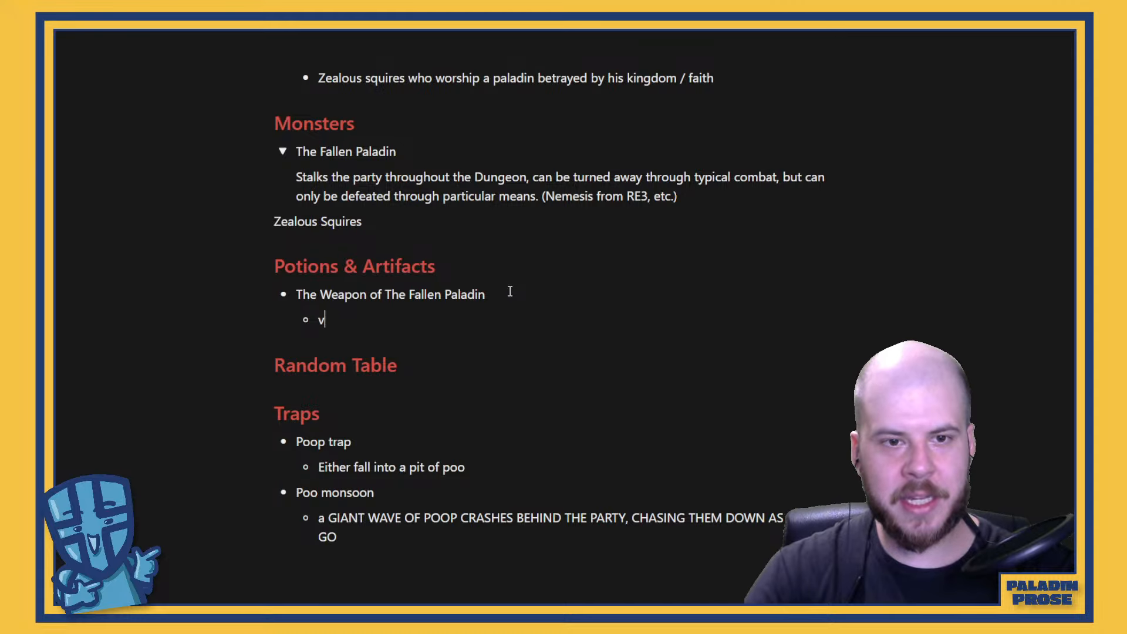
key(BackSpace)
text(v)
key(BackSpace)
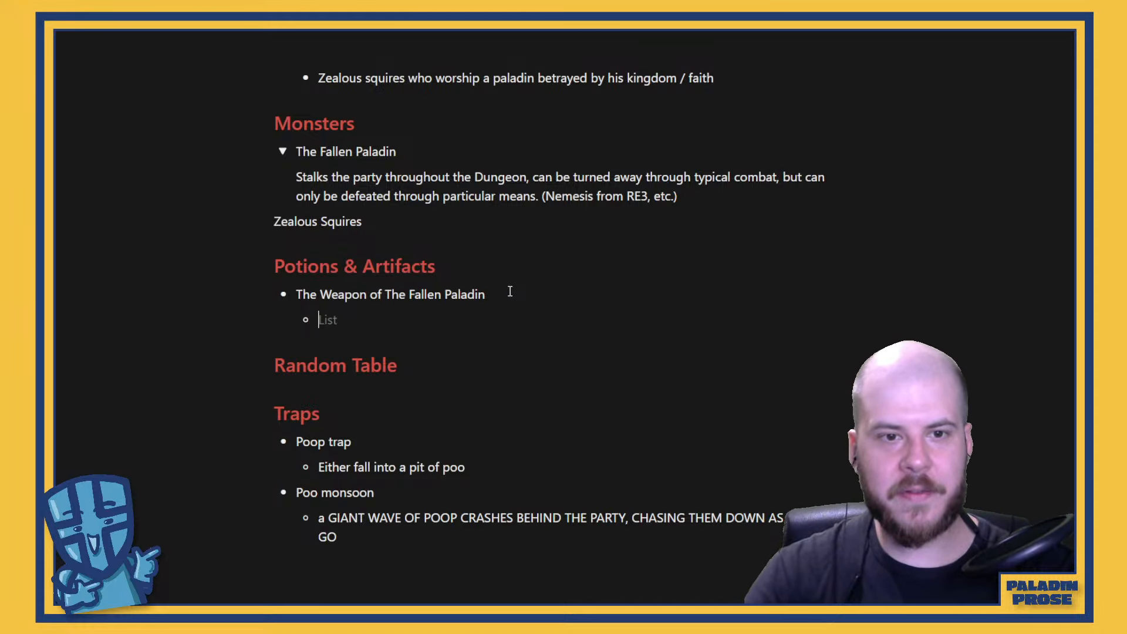
text(Vindictive)
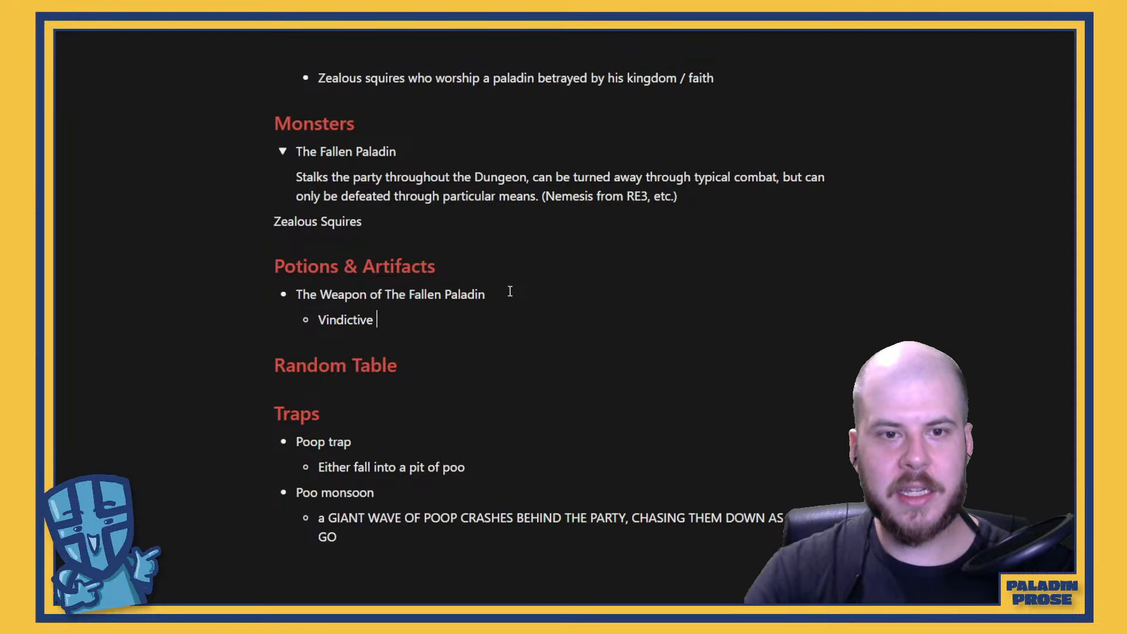
text( spirit...)
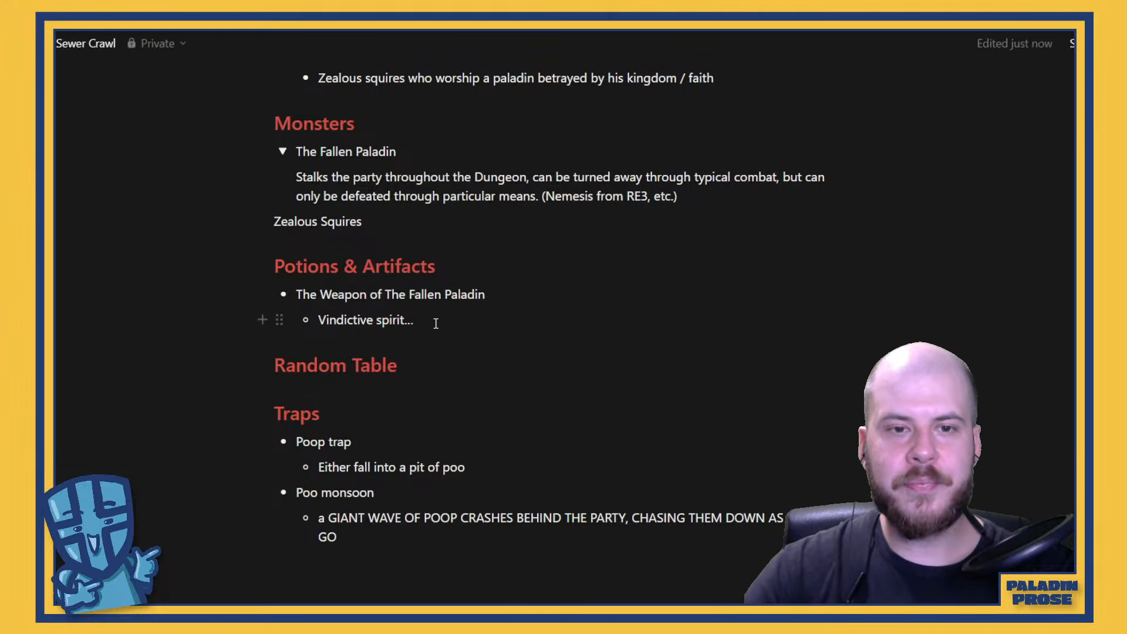
Prefix the vindictive spirit bullet with "Curse:" and italicize the whole line
key(Home)
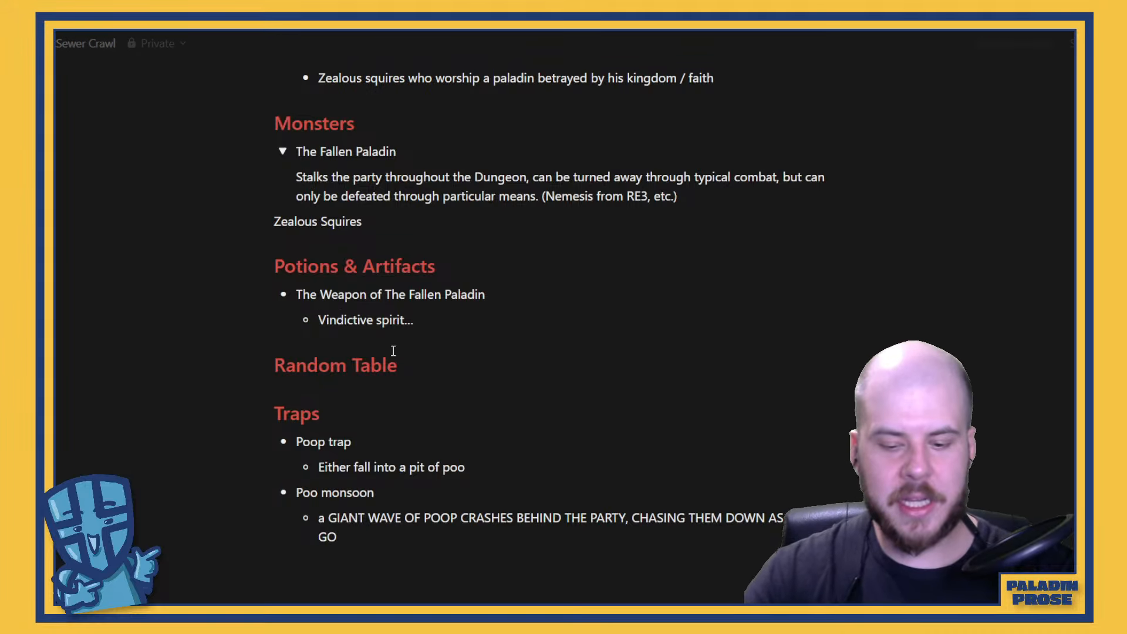
text(Curse:)
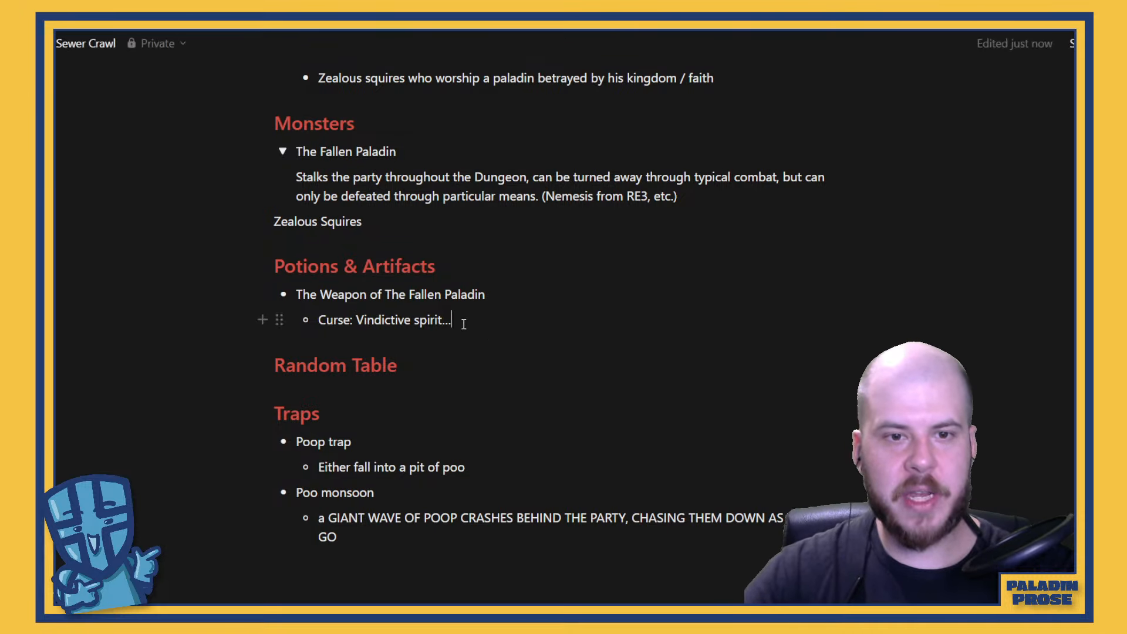
drag(460, 320, 319, 321)
key(ctrl+i)
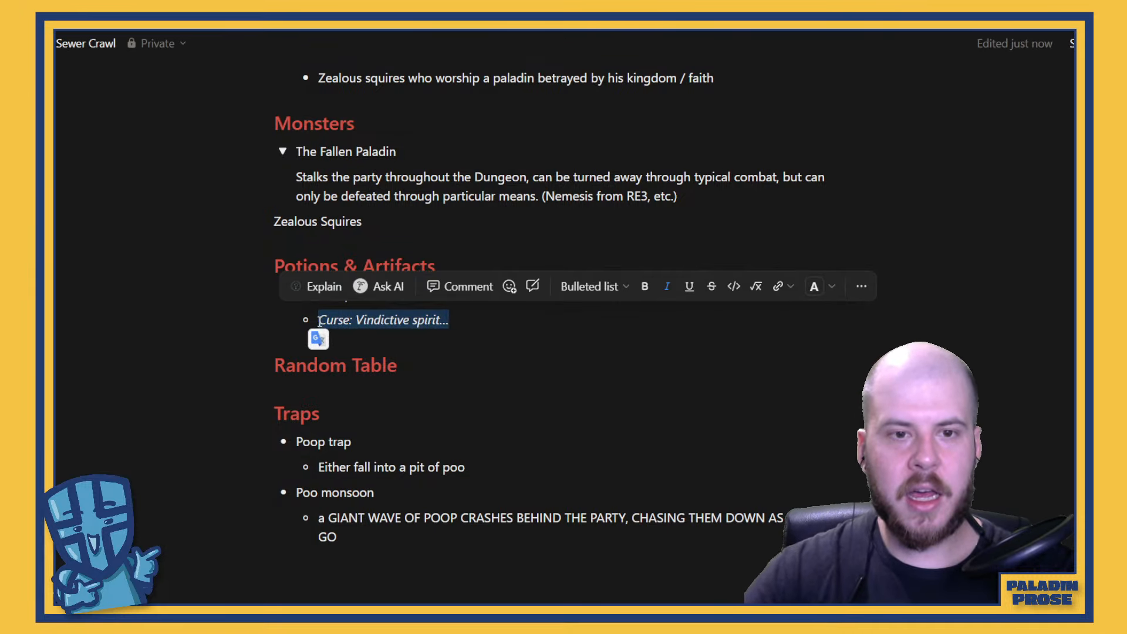
click(478, 326)
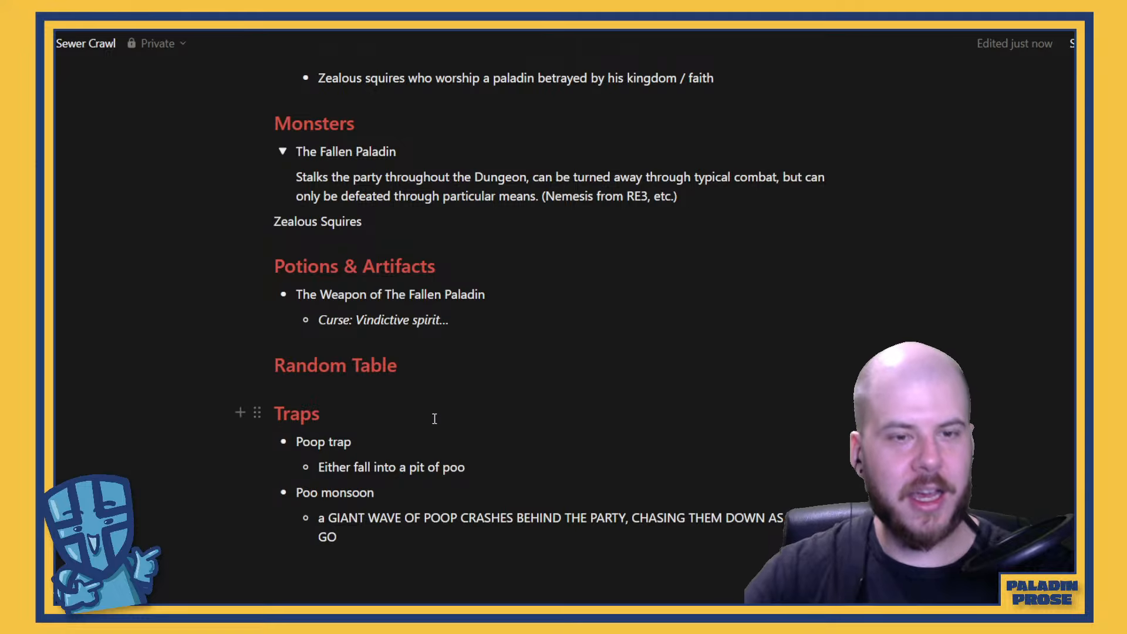
Add an empty line below the PTSD paragraph inside the Fallen Paladin toggle of Lore & Story
scroll(509, 445, down, 1)
scroll(509, 444, up, 4)
scroll(509, 440, up, 6)
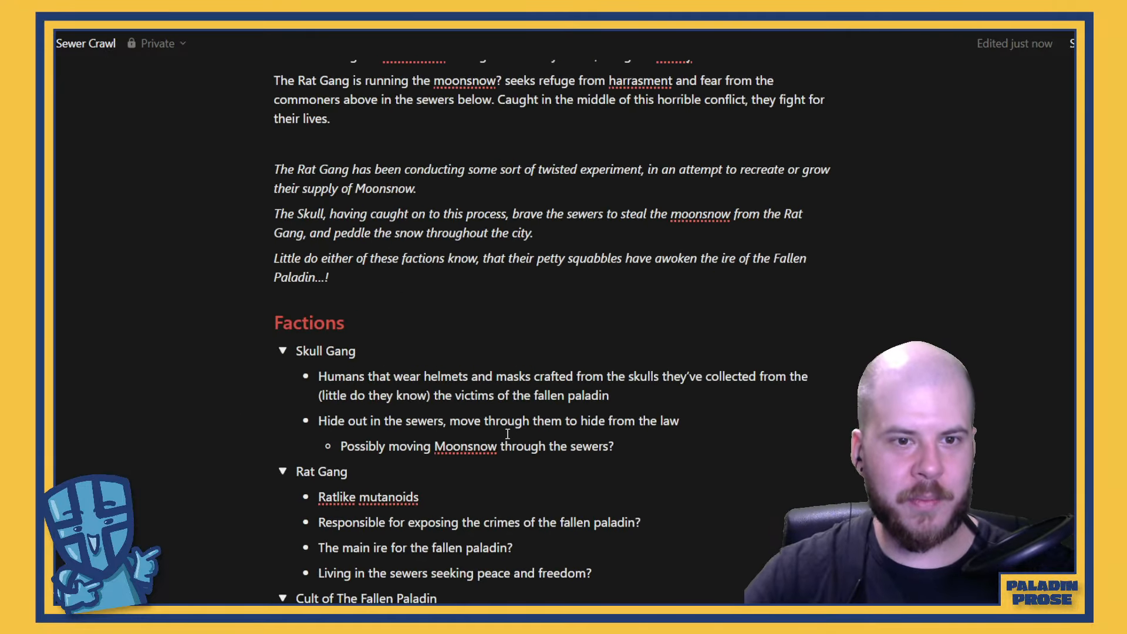
scroll(504, 429, up, 8)
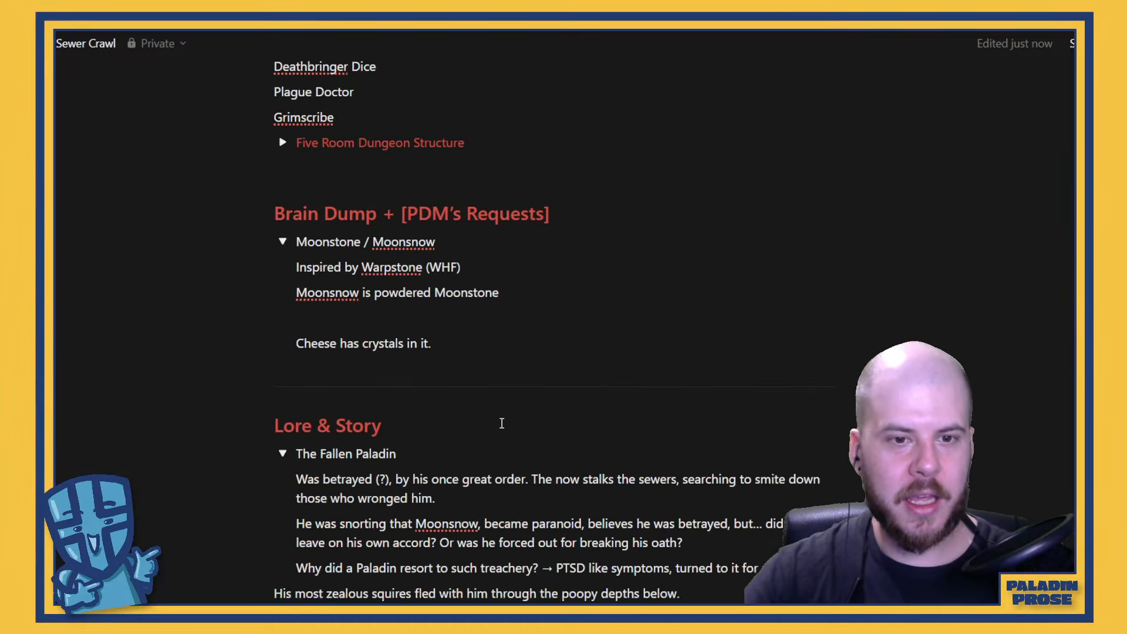
scroll(502, 434, down, 5)
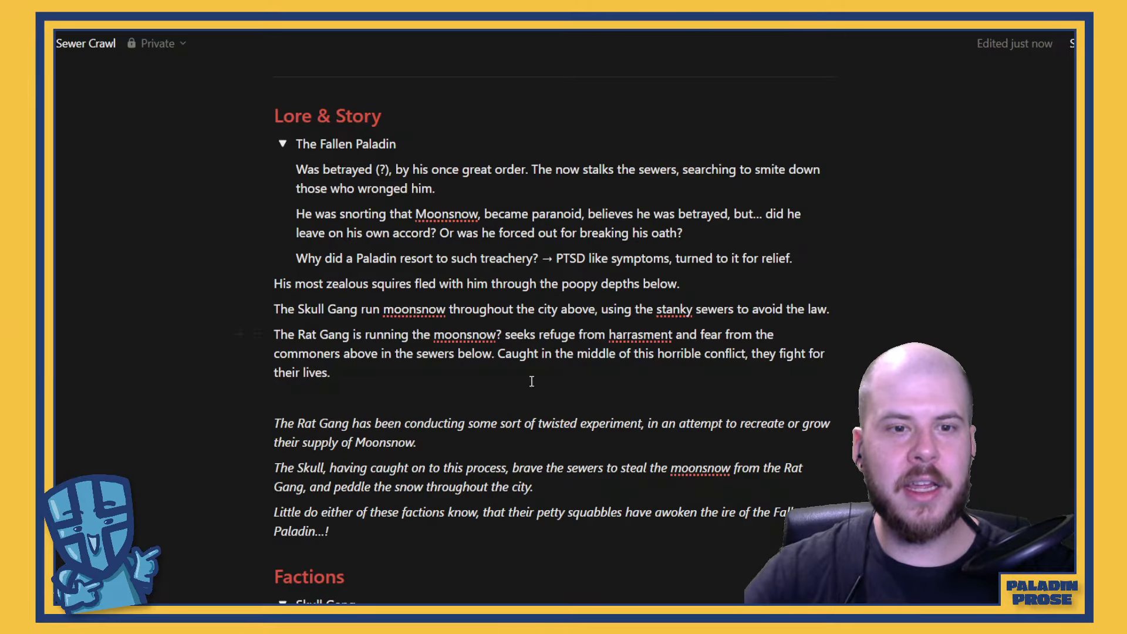
click(807, 256)
key(Return)
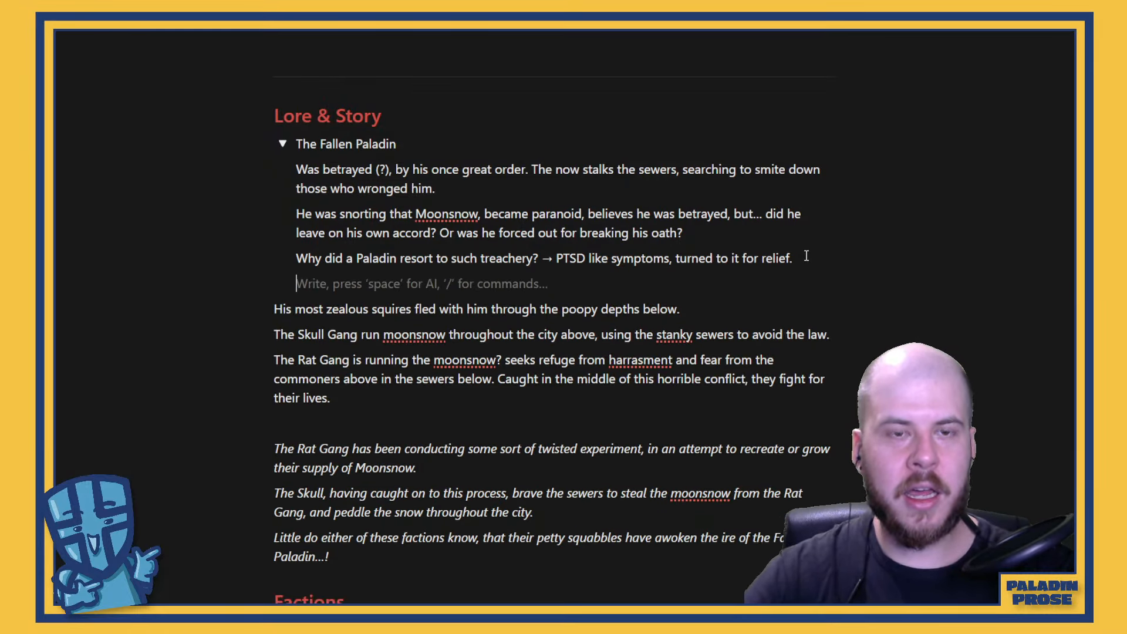
Below the Fallen Paladin's ire paragraph, leave a blank line and add the line "The Moonsnow / Cheese experiment"
scroll(790, 252, down, 3)
click(421, 374)
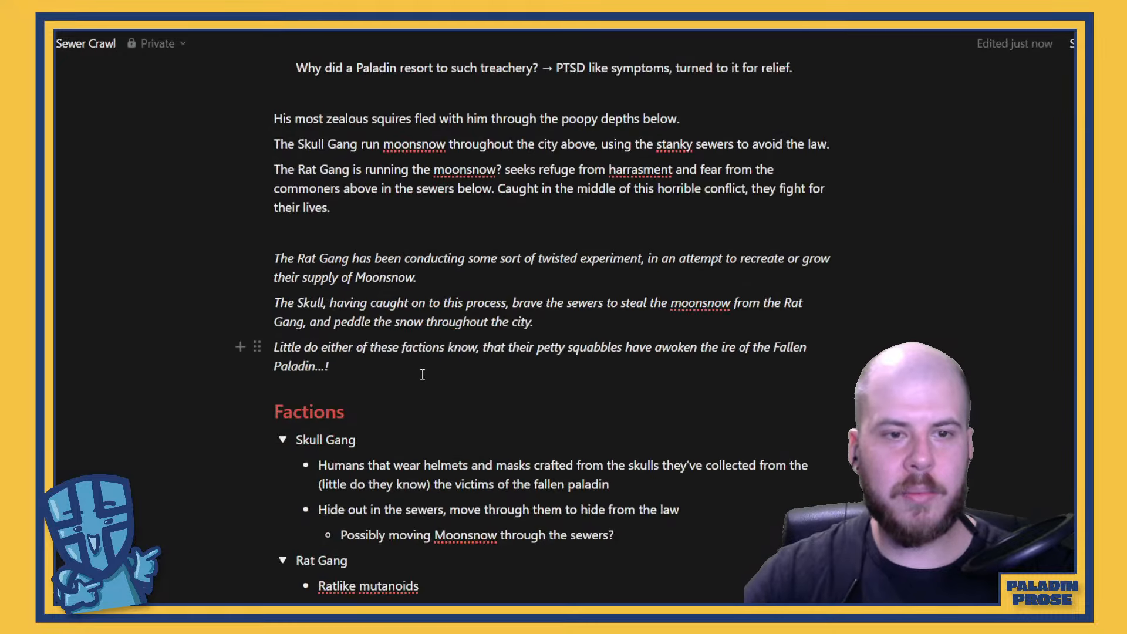
key(Return)
scroll(422, 375, up, 4)
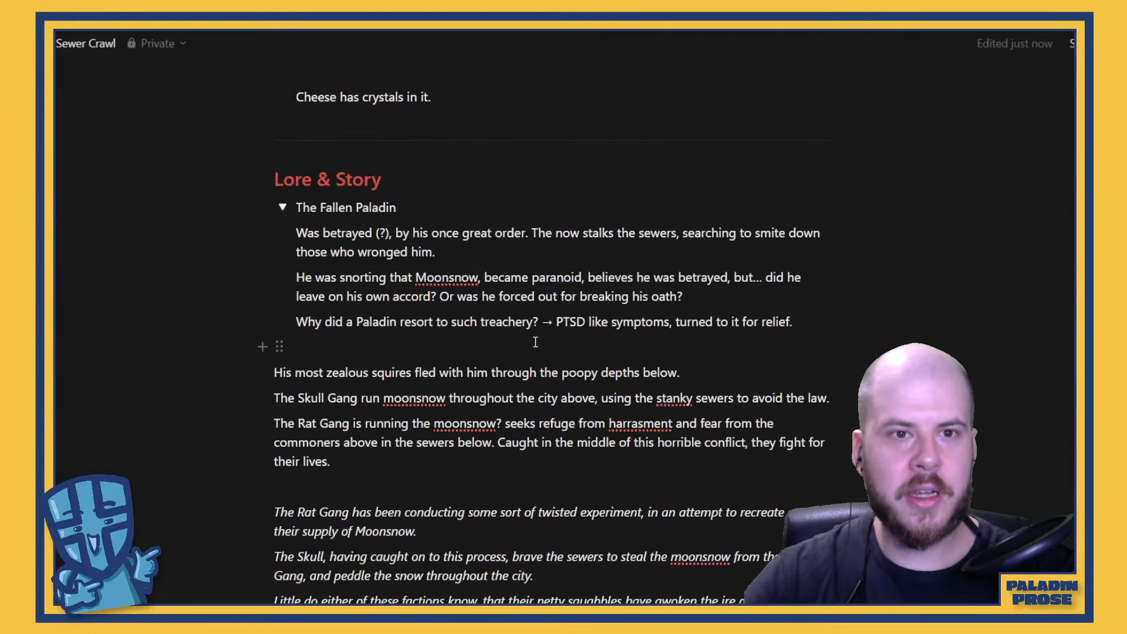
scroll(537, 339, down, 3)
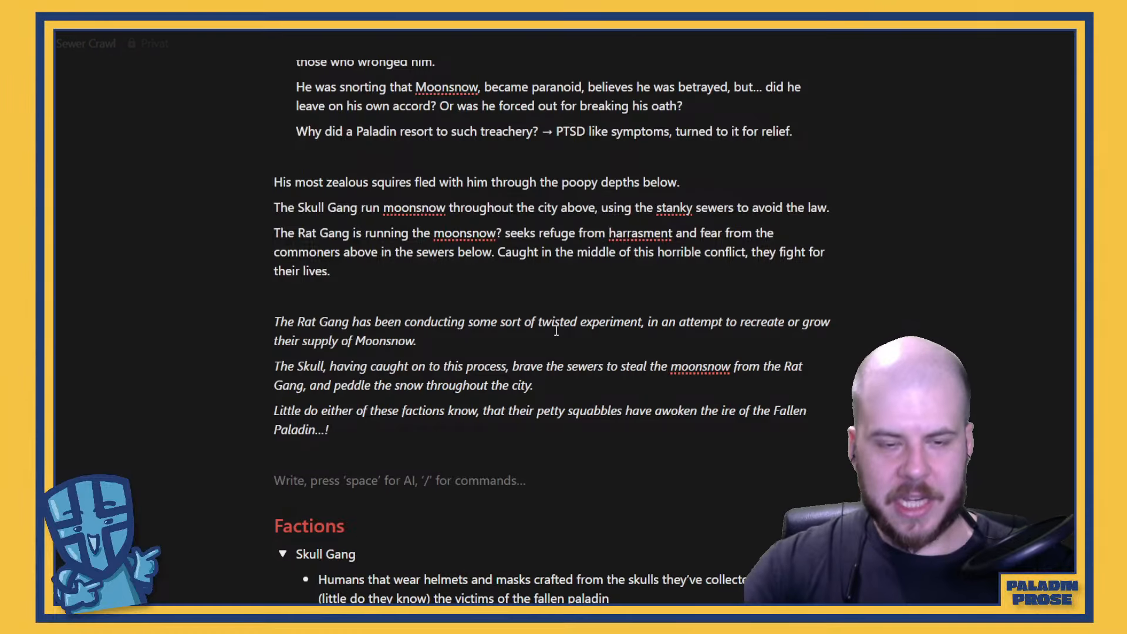
text(The Mo)
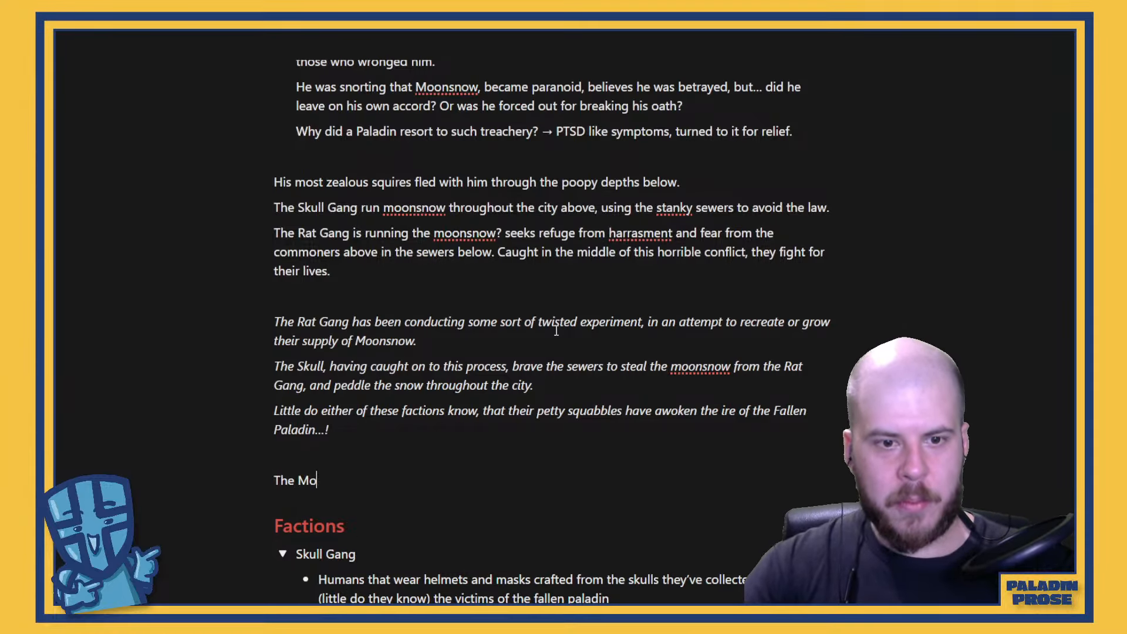
text(onsnow e)
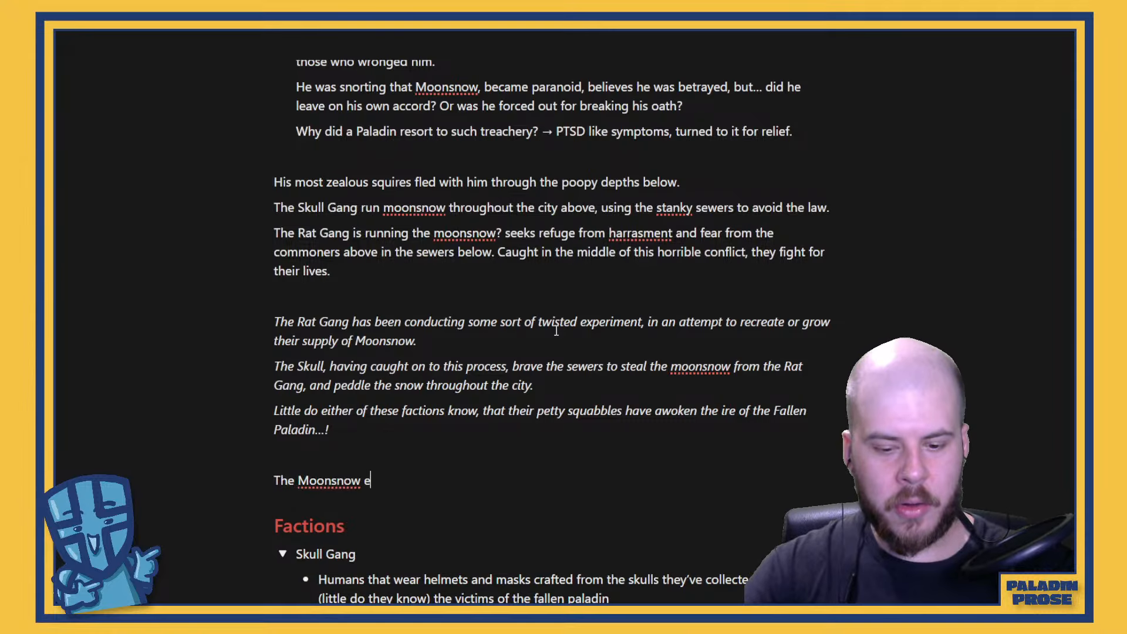
key(BackSpace)
text(/ Che)
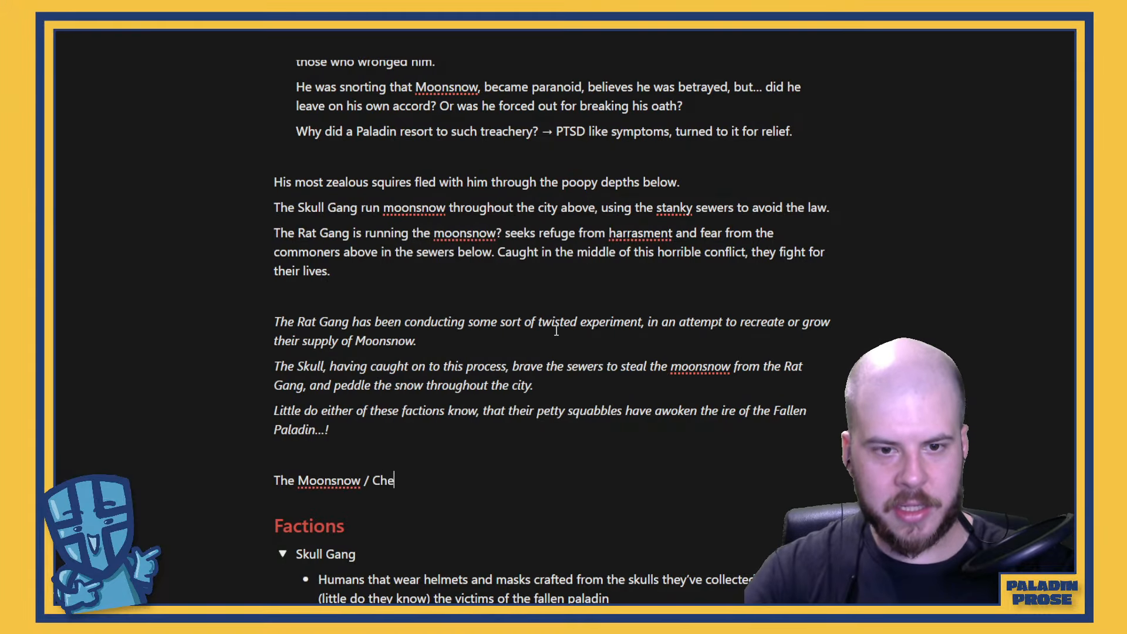
text(ese experiment)
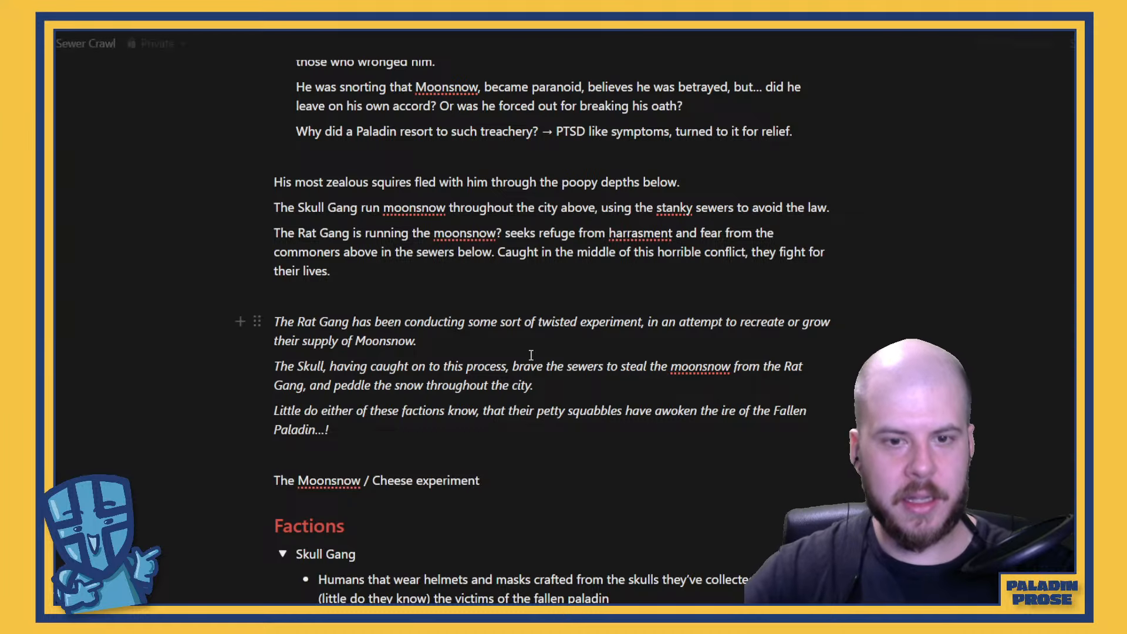
Turn the line "The Moonsnow / Cheese experiment" into a toggle list
triple_click(462, 479)
click(779, 449)
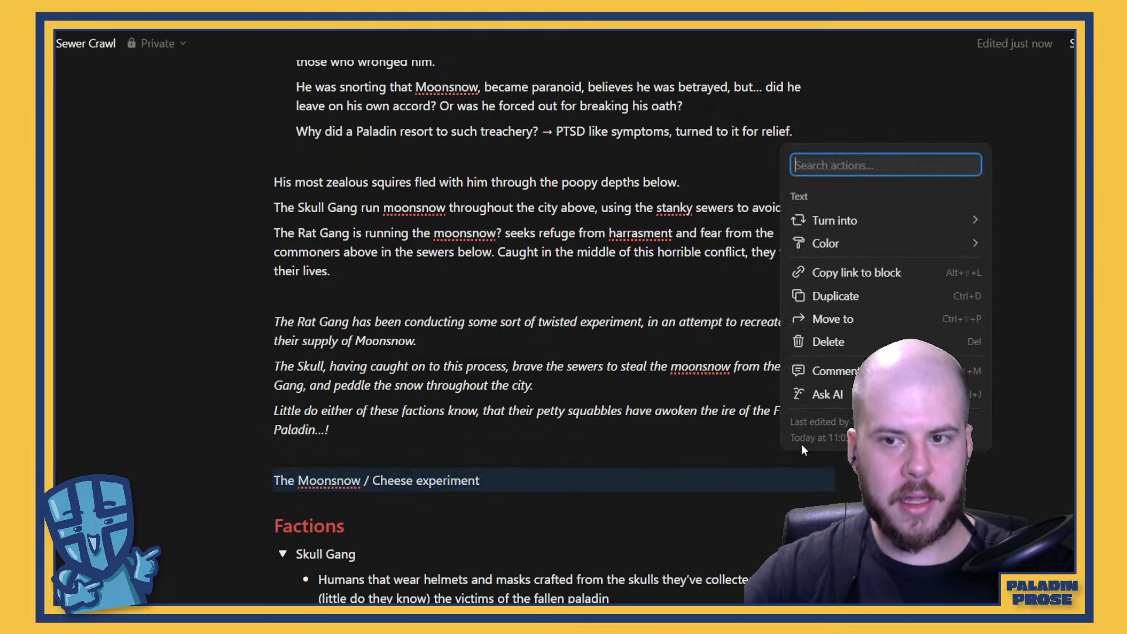
mouse_move(839, 220)
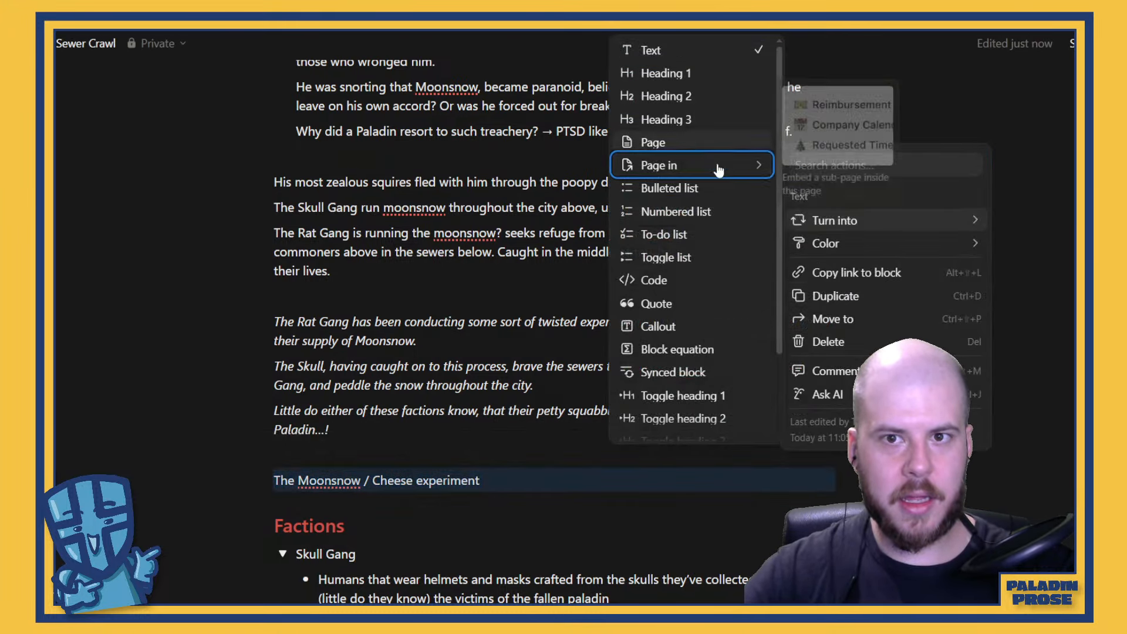
click(704, 253)
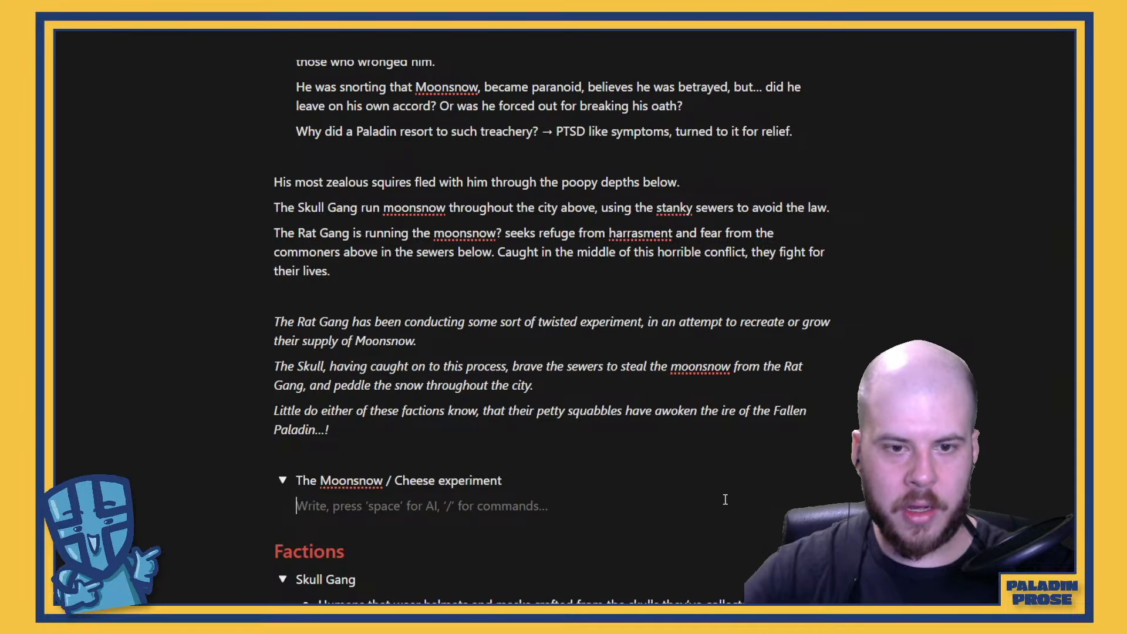
Write "Rat milk cheese" inside the Moonsnow / Cheese experiment toggle
text(Raty m)
key(BackSpace)
key(BackSpace)
key(BackSpace)
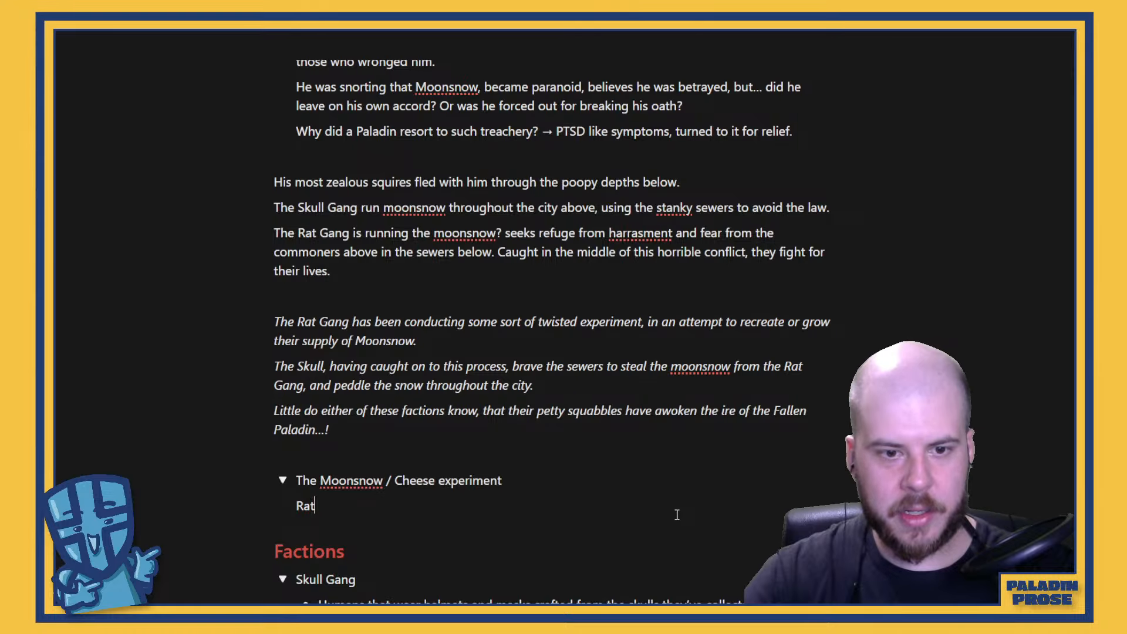
text(milk cheese)
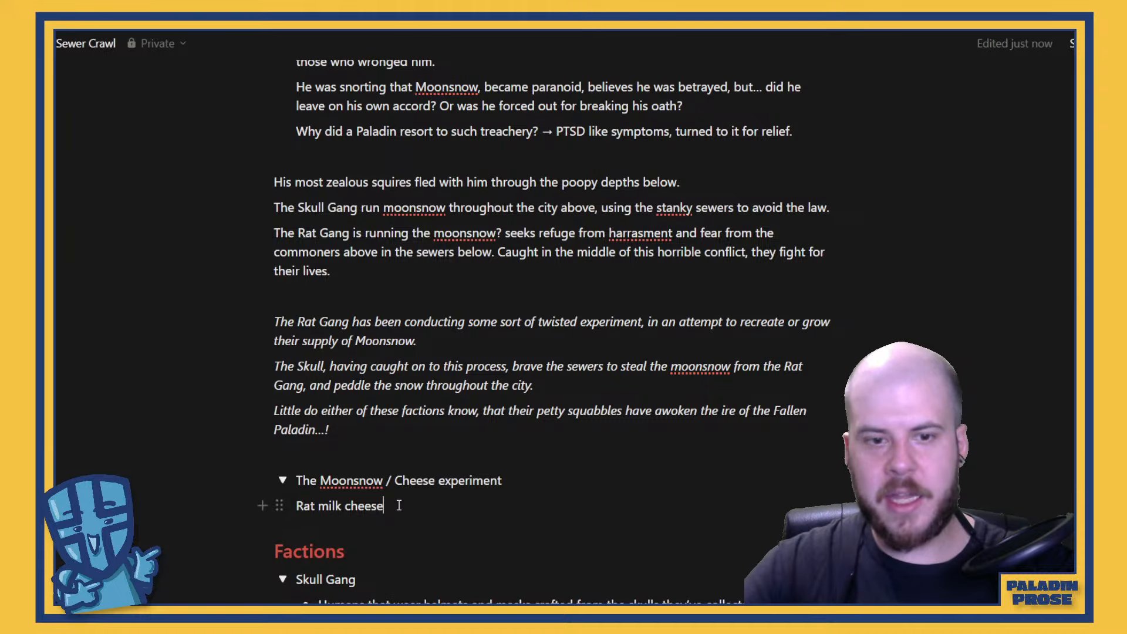
Turn the "Rat milk cheese" line into a nested toggle list
drag(387, 506, 298, 509)
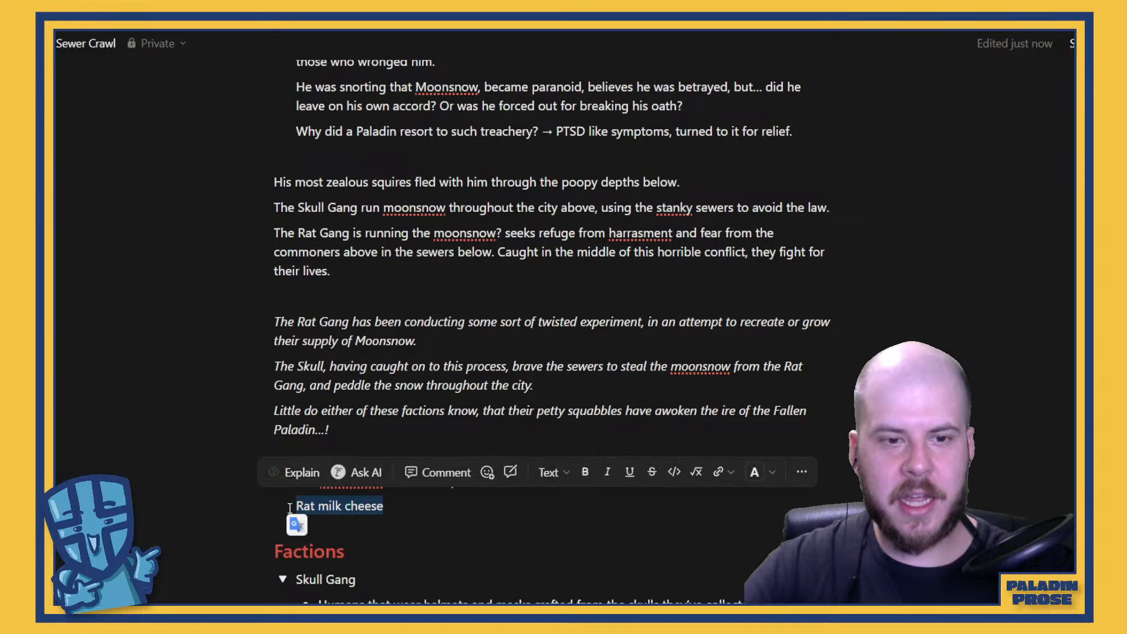
click(800, 473)
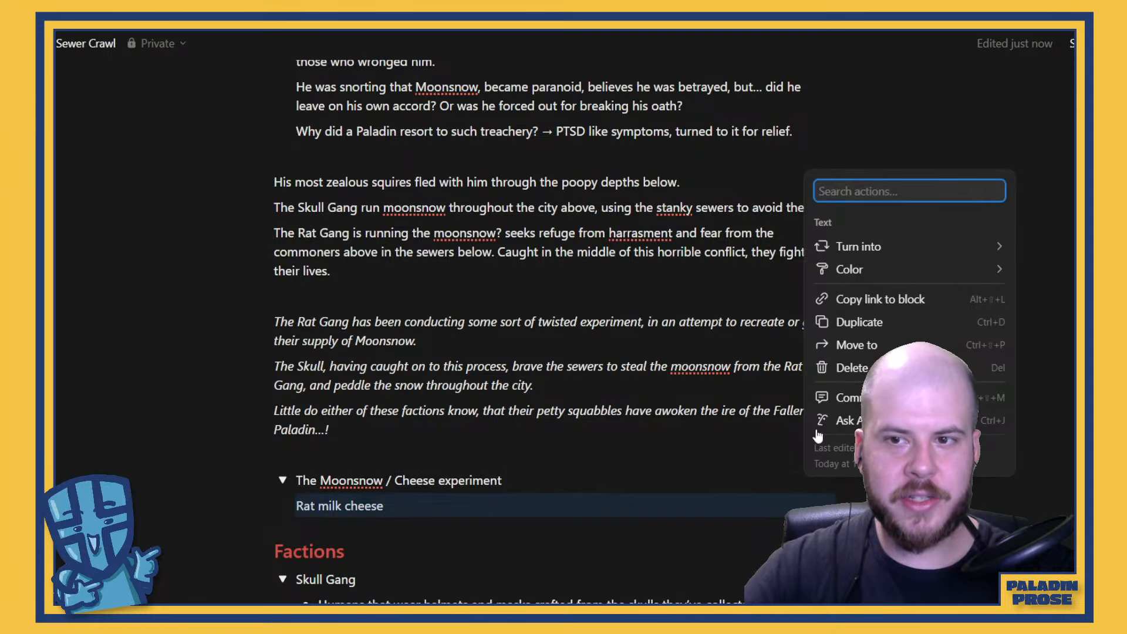
mouse_move(941, 242)
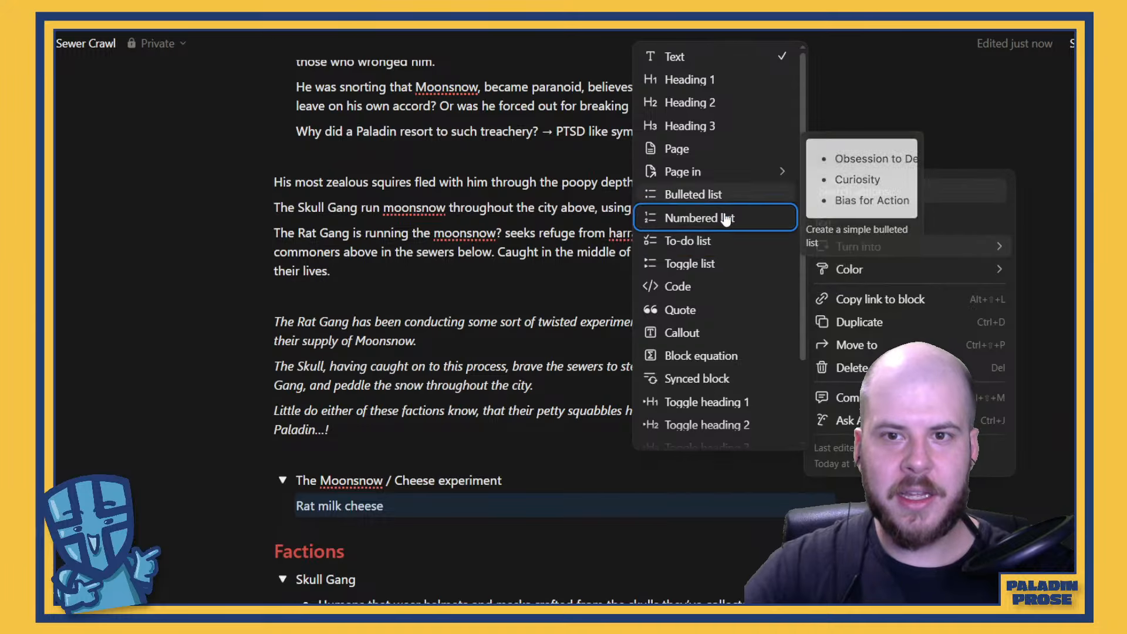
click(726, 264)
scroll(486, 533, down, 1)
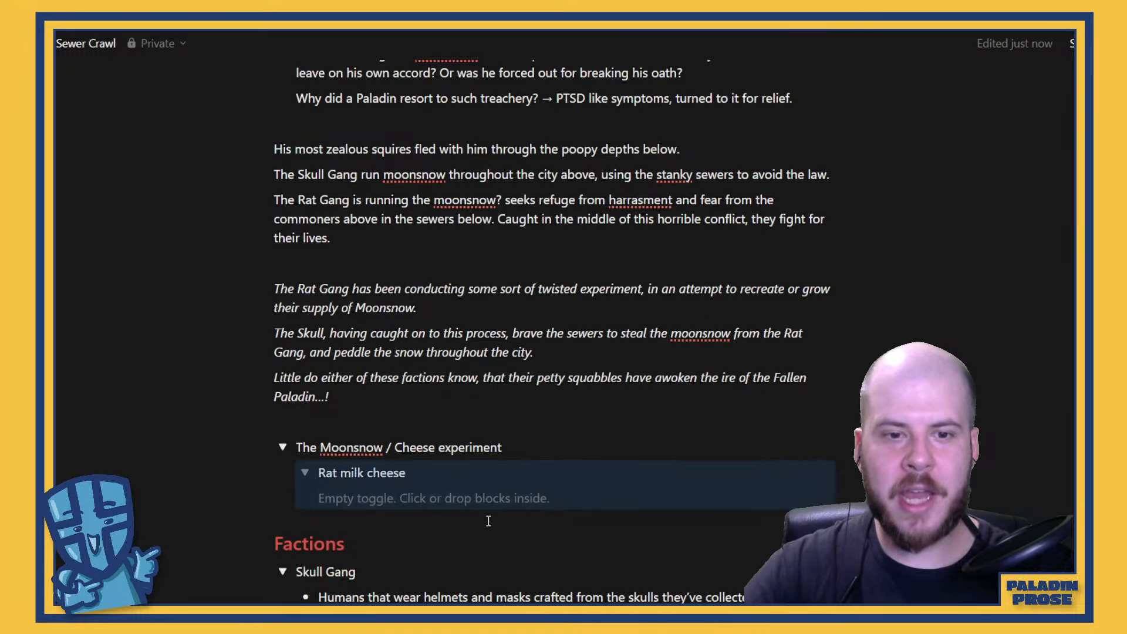
Inside the Rat milk cheese toggle, write "Grows on the walls..." and start a new line below it
click(455, 480)
key(Return)
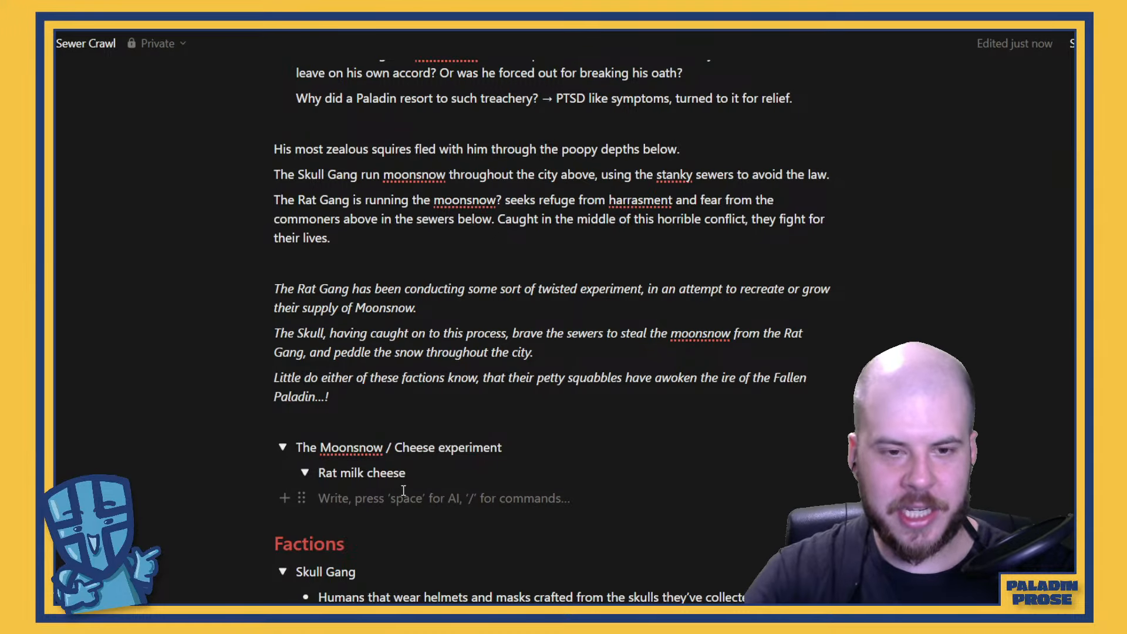
text(Grows on the)
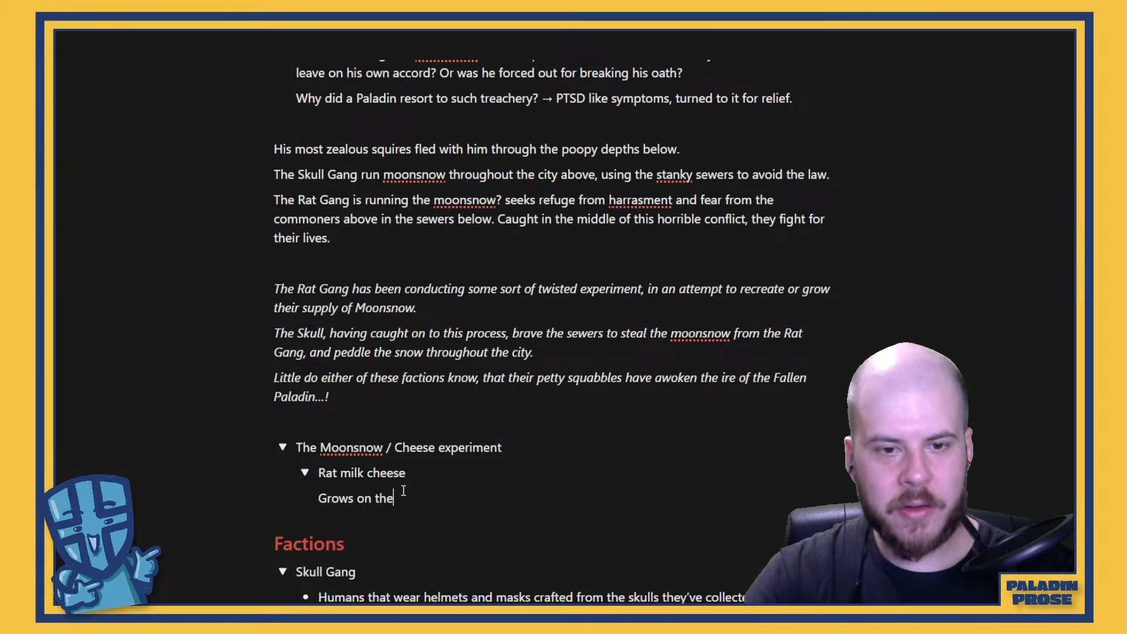
text( walls)
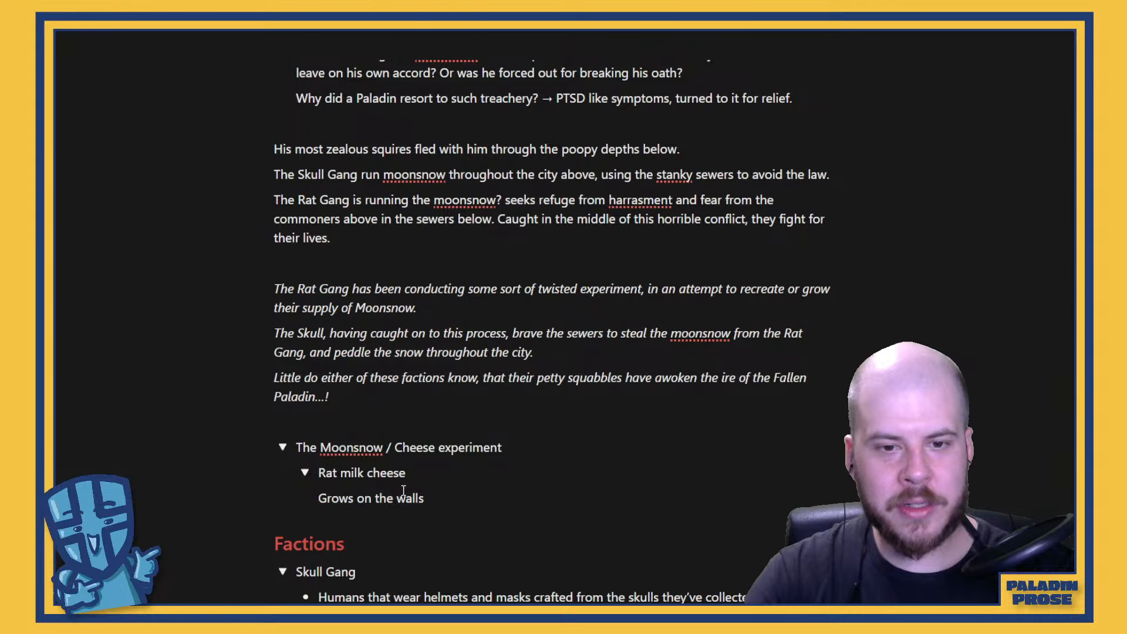
text(...)
key(Return)
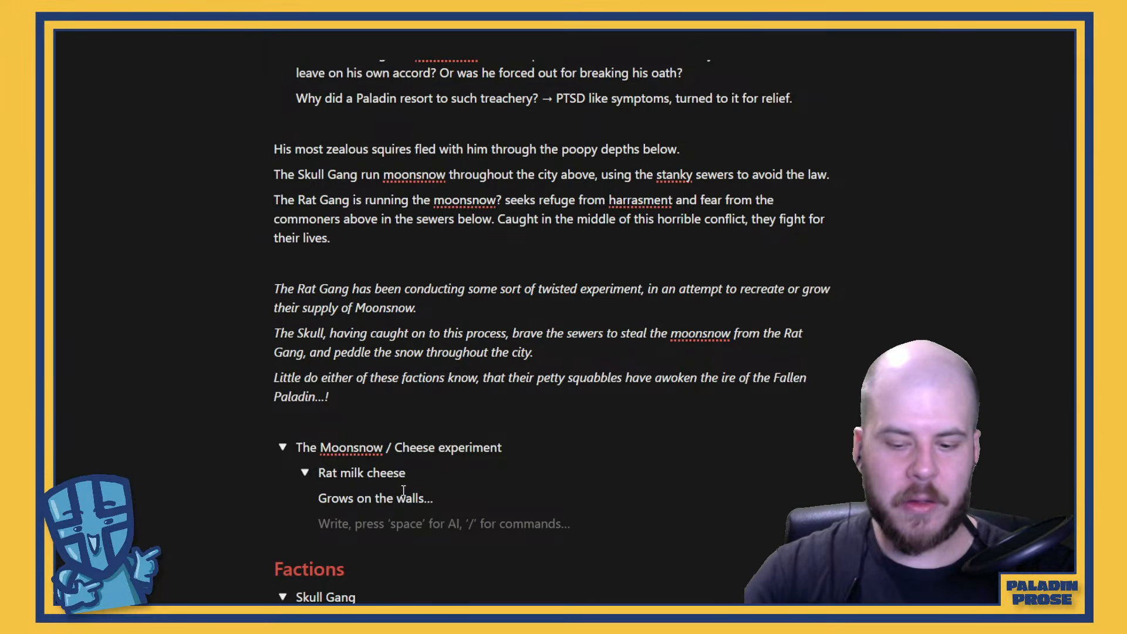
Write "Moonsnow feeds off the rind" on the line below "Grows on the walls..."
text(Moonstone)
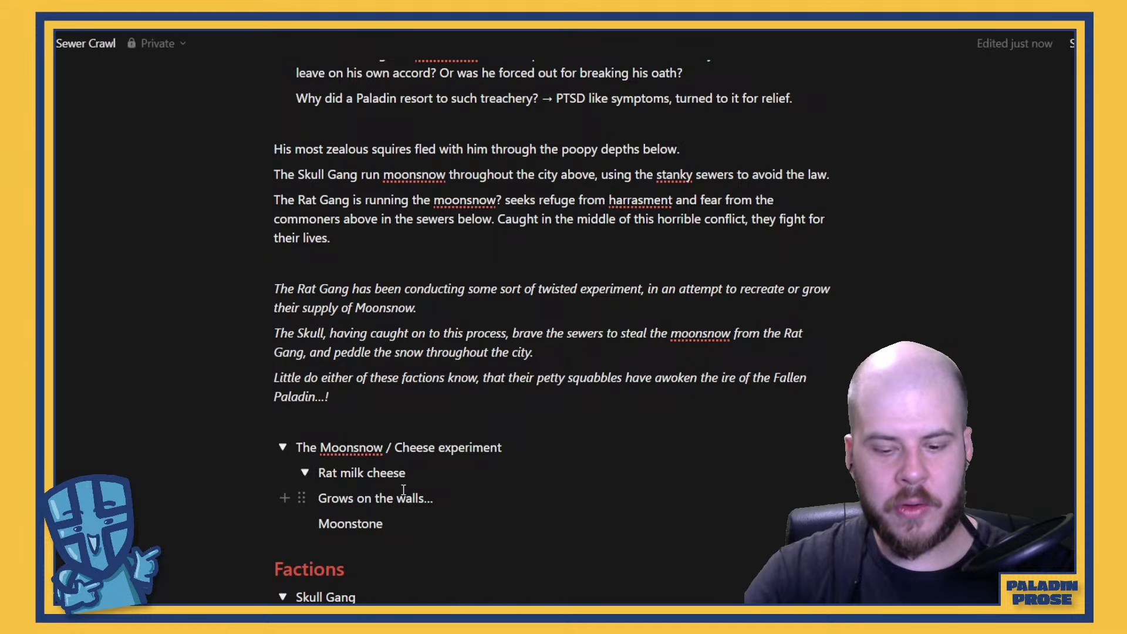
key(BackSpace)
key(BackSpace)
key(BackSpace)
key(BackSpace)
text(now )
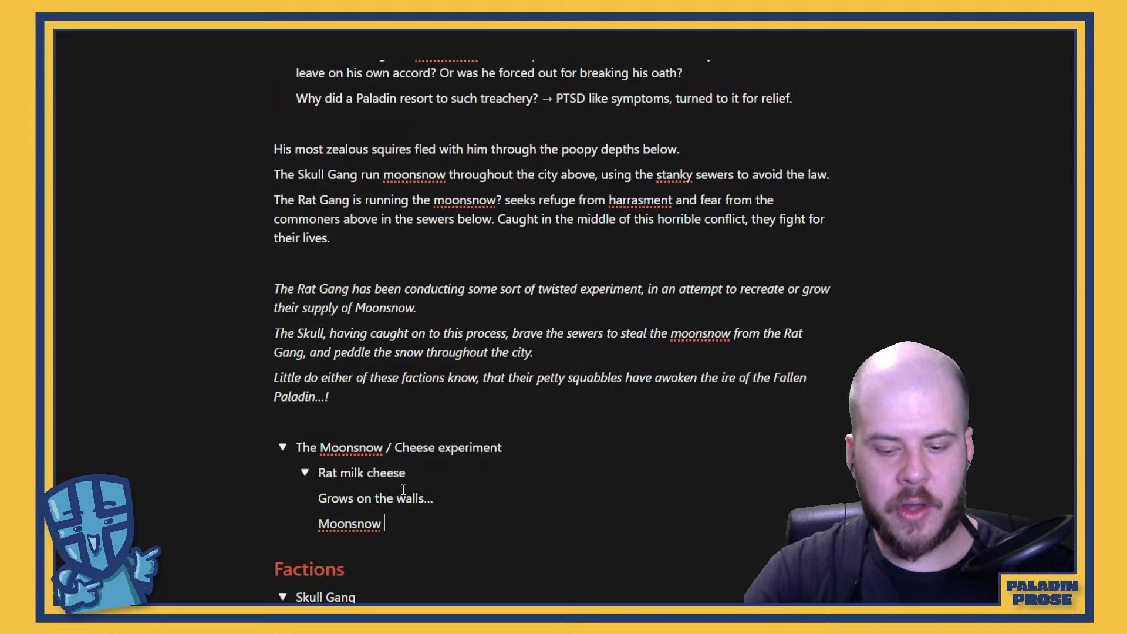
text(feeds of)
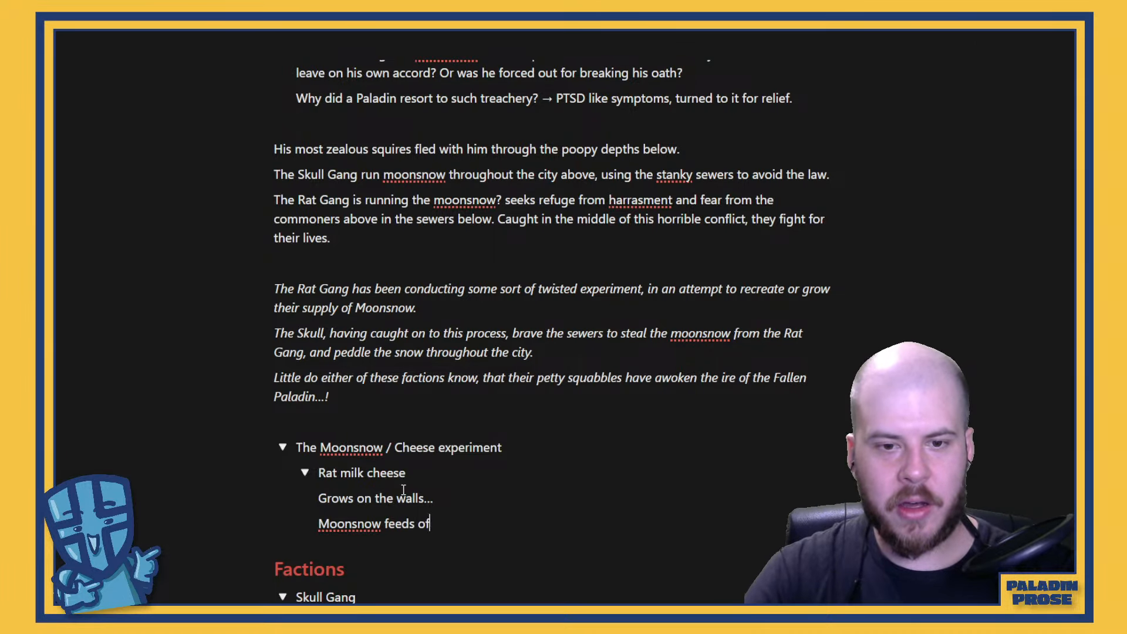
text(f the ruins)
key(BackSpace)
key(BackSpace)
key(BackSpace)
key(BackSpace)
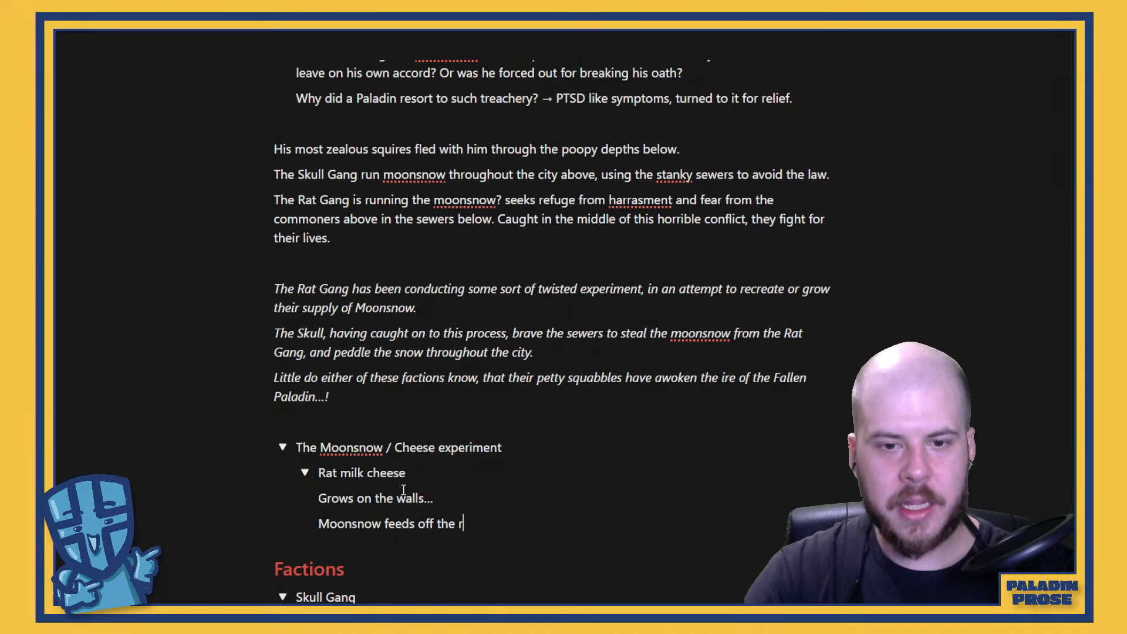
text(ind)
key(BackSpace)
text(d)
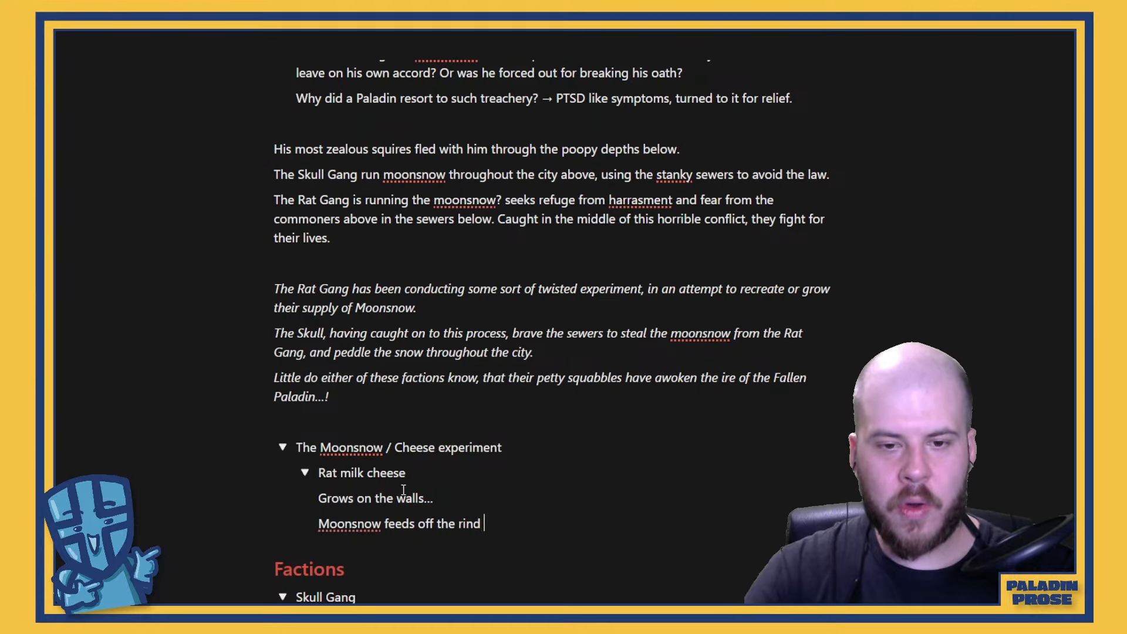
key(BackSpace)
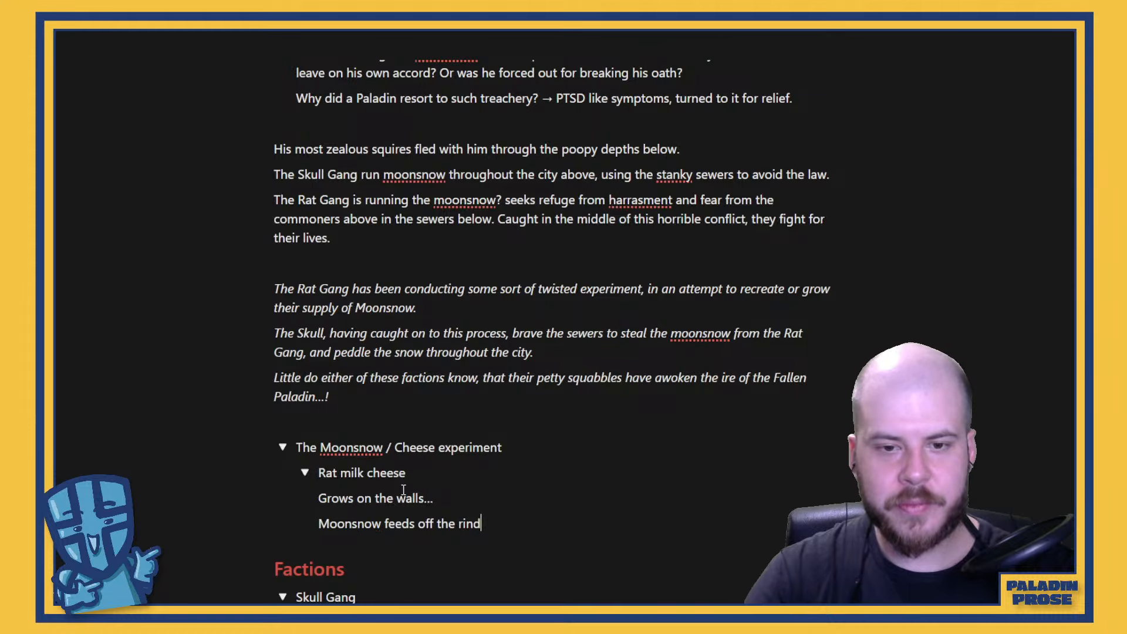
Extend the rind line with ", or the cheese is an ideal environment for the moonstone to grow / reproduce", correcting the spelling of "environment"
text(, or)
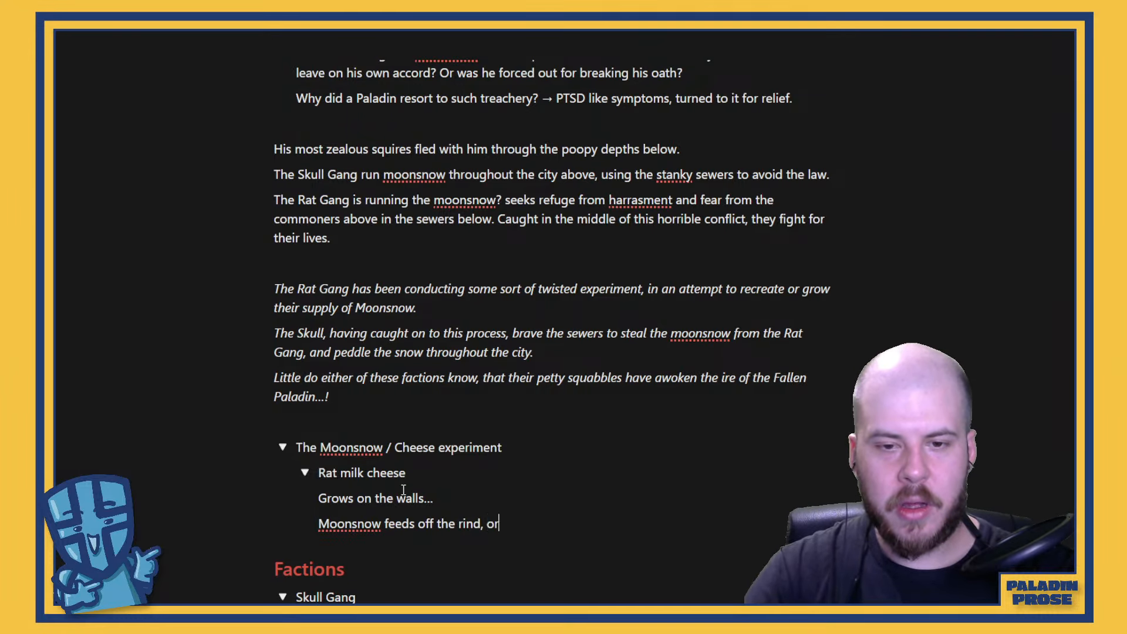
text( the cheese )
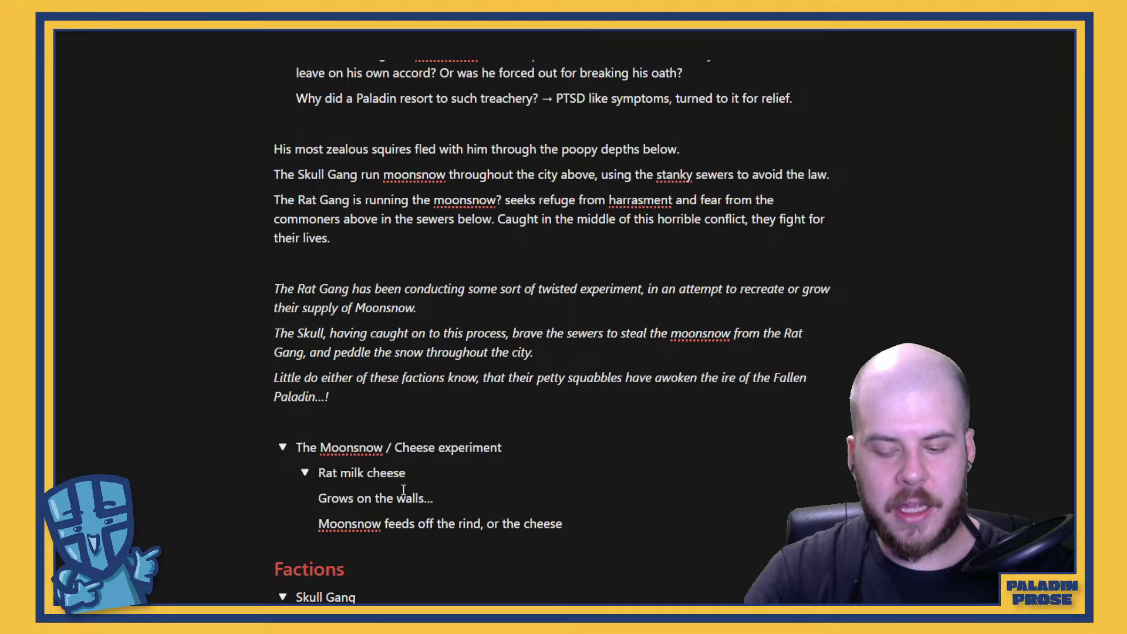
text(is an idea)
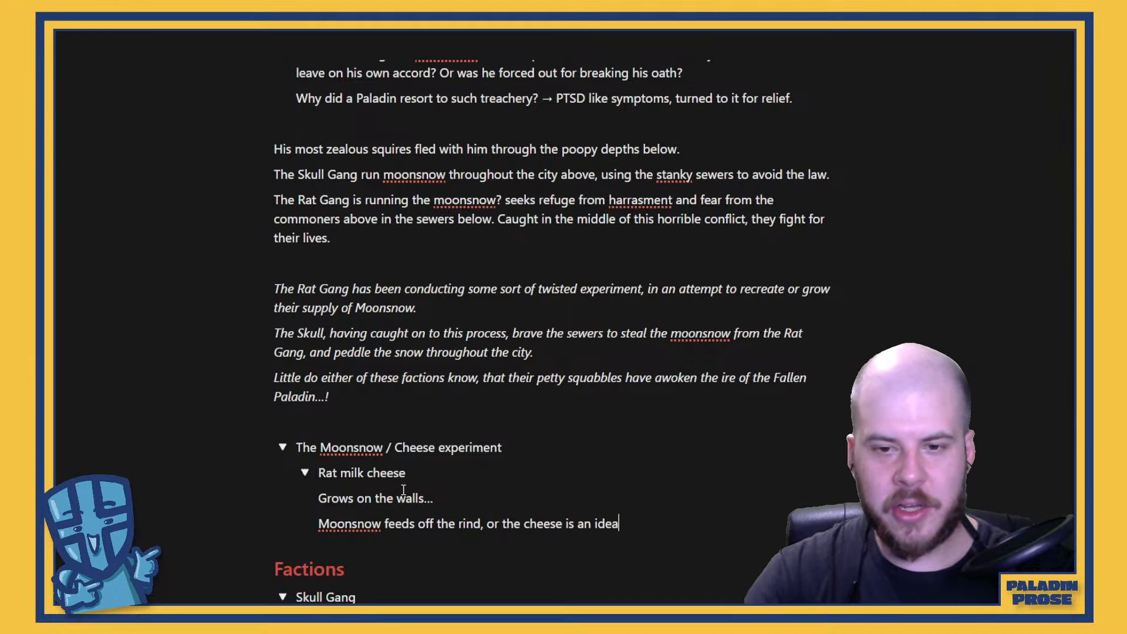
text(l environem)
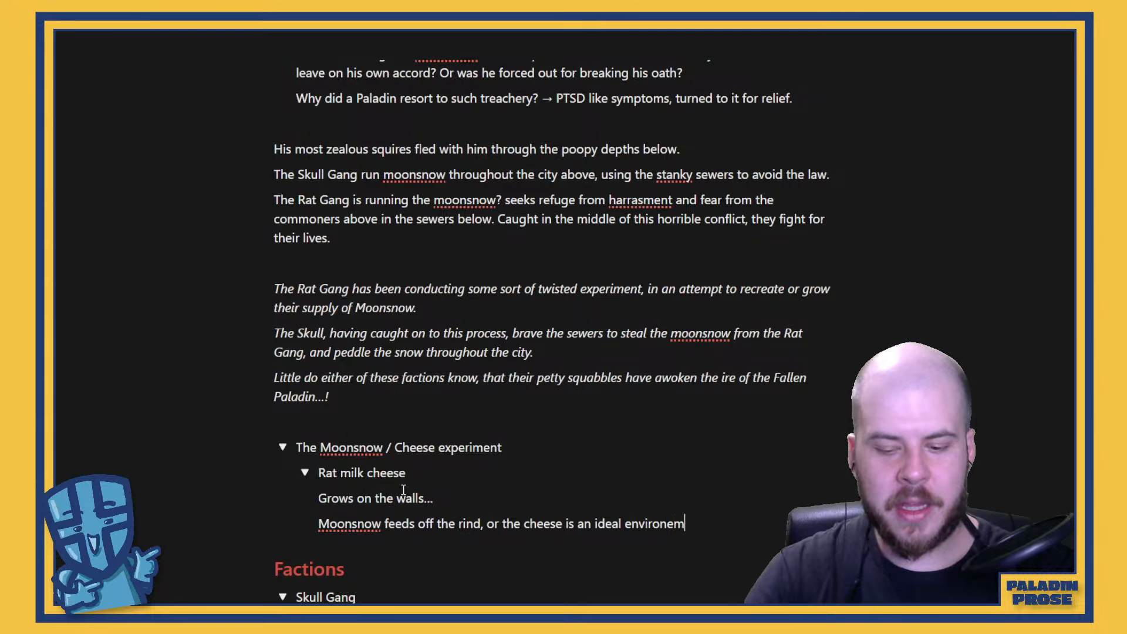
text(nt for the moons)
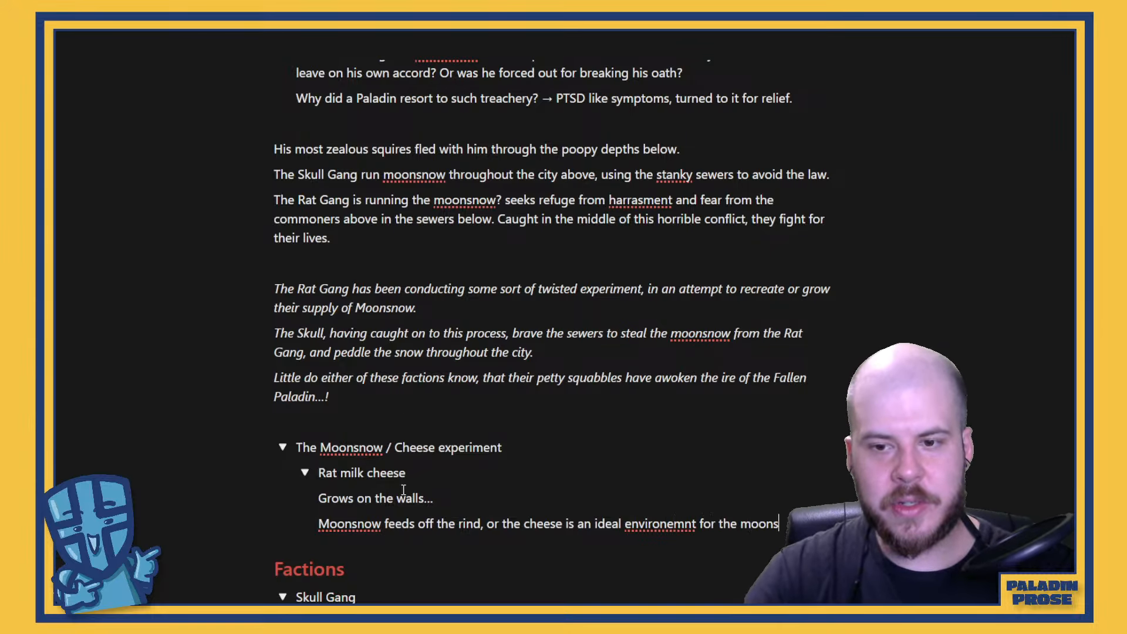
text(to grow)
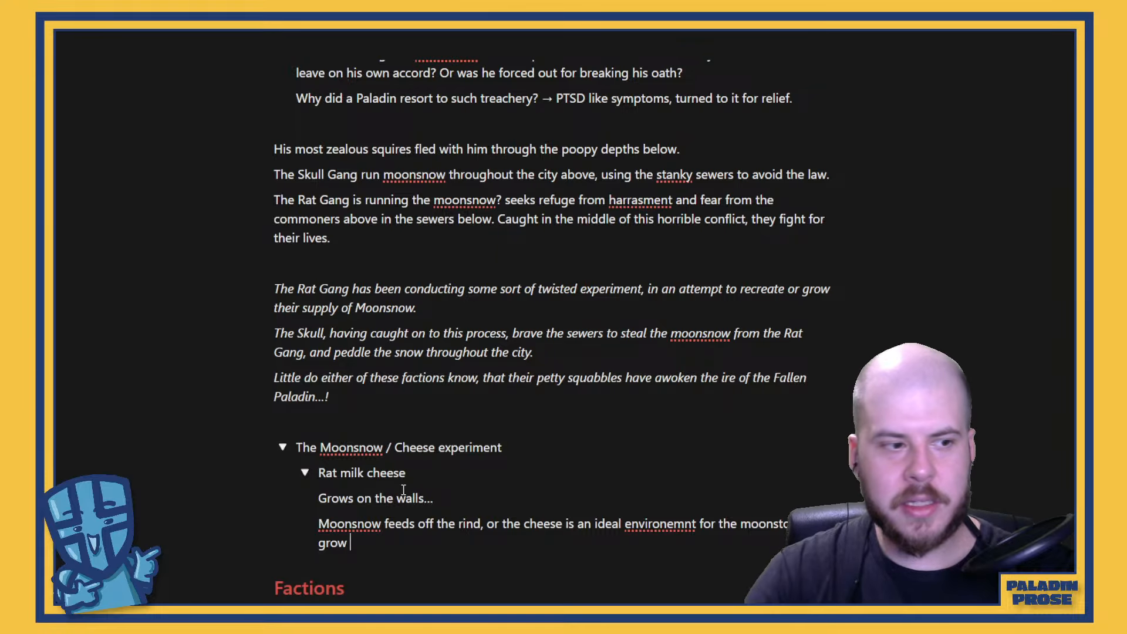
text( / reproduce)
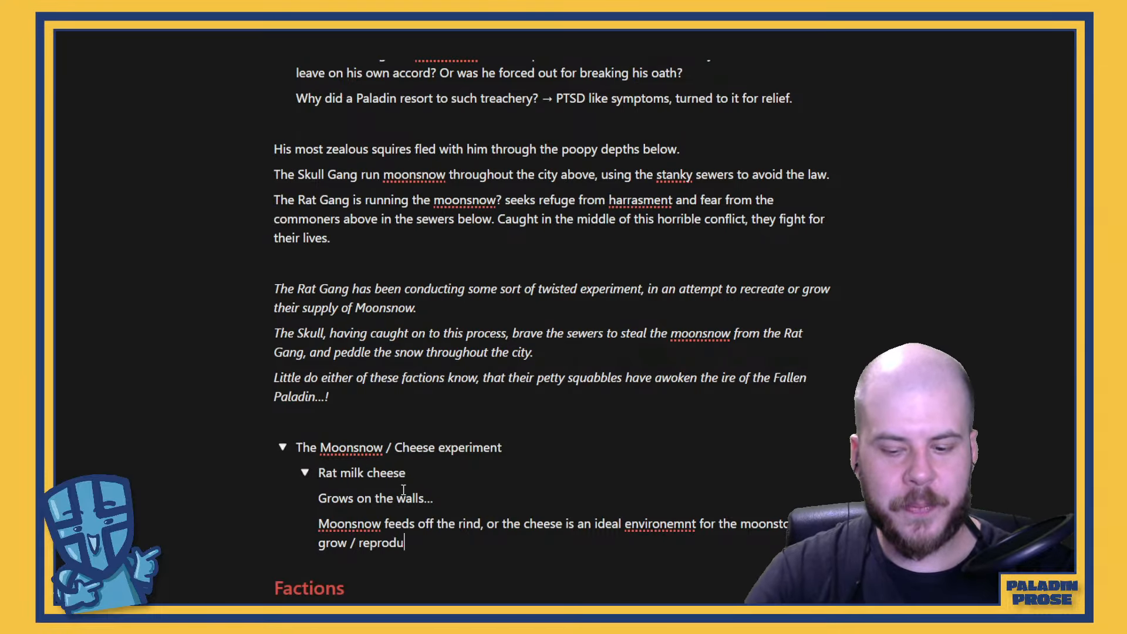
right_click(656, 520)
click(693, 256)
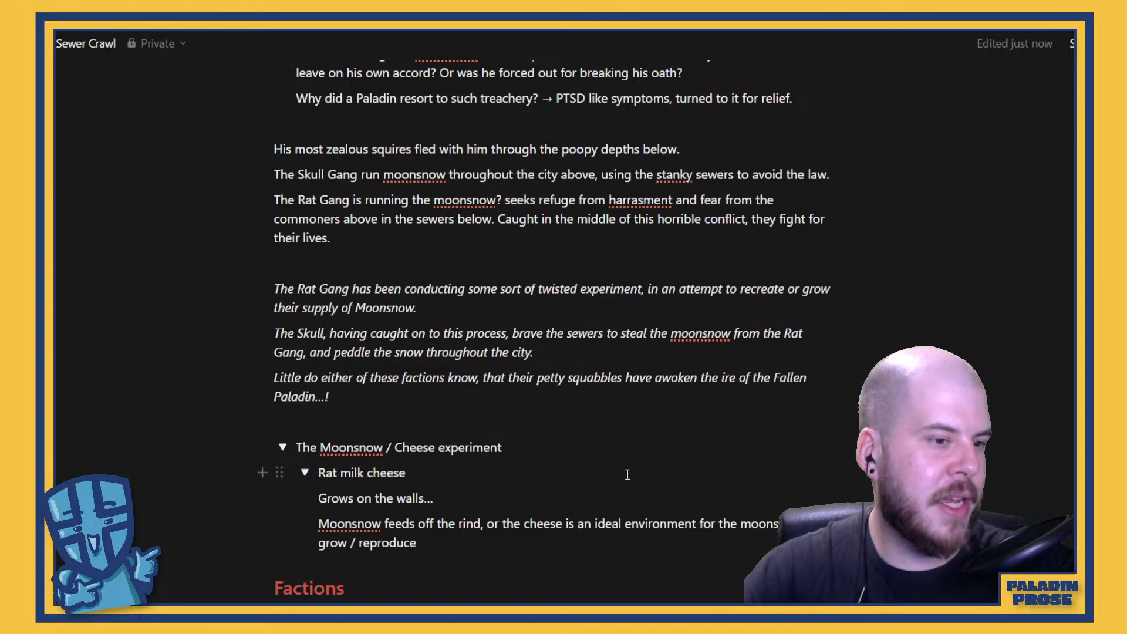
scroll(608, 449, down, 2)
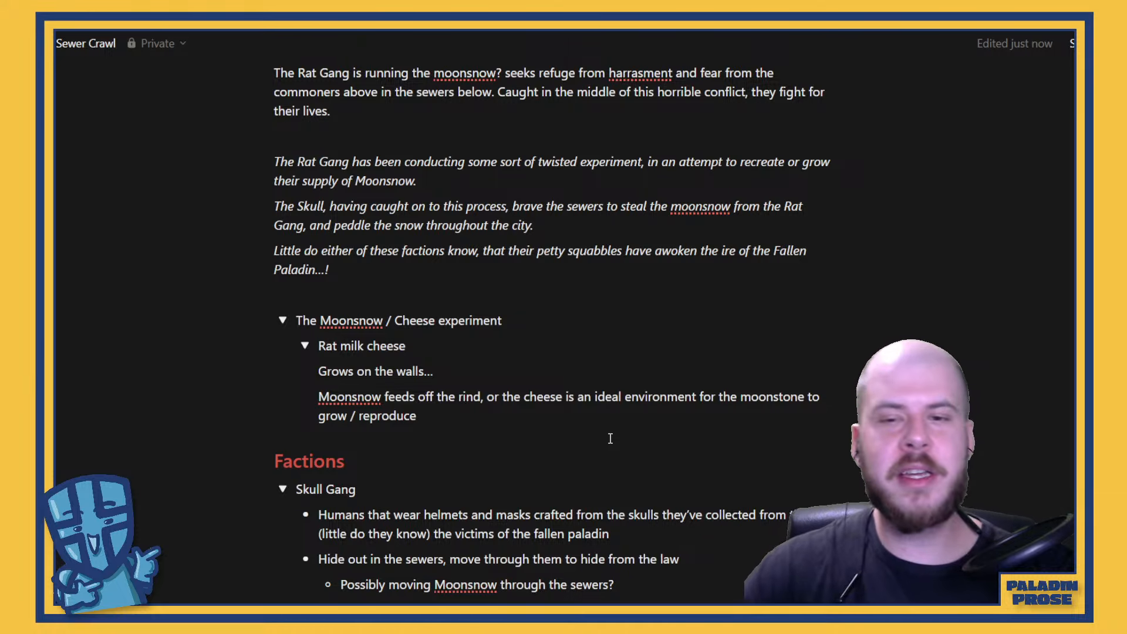
scroll(613, 446, down, 2)
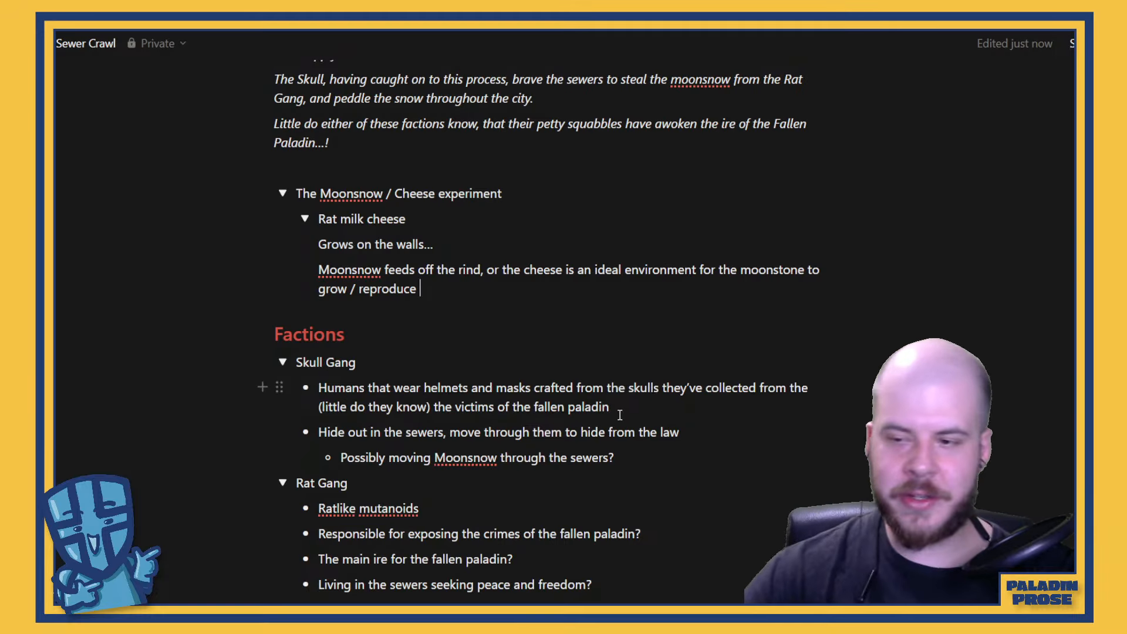
click(1115, 619)
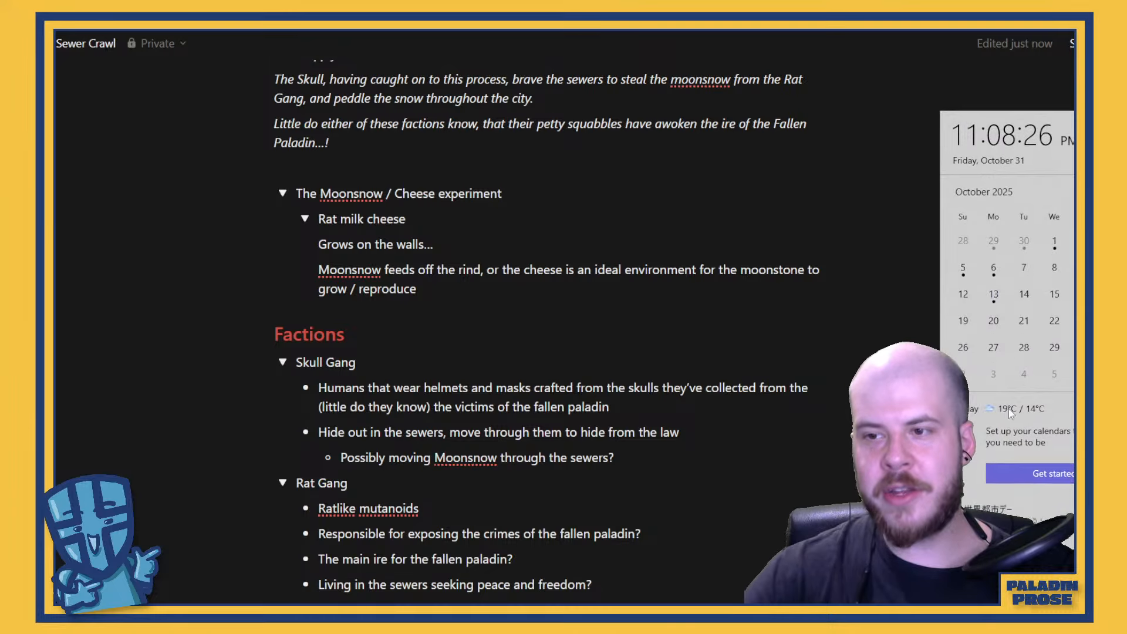
click(717, 338)
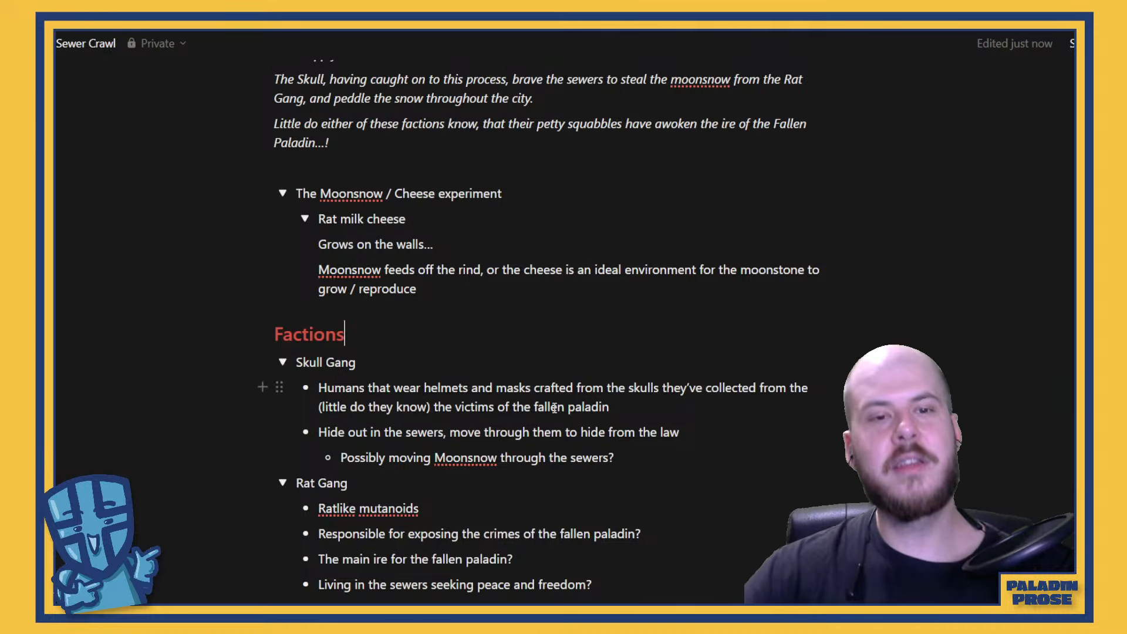
Under The Weapon of The Fallen Paladin, add a bullet reading "Moonstone Greatswo" below the curse line
scroll(481, 366, down, 5)
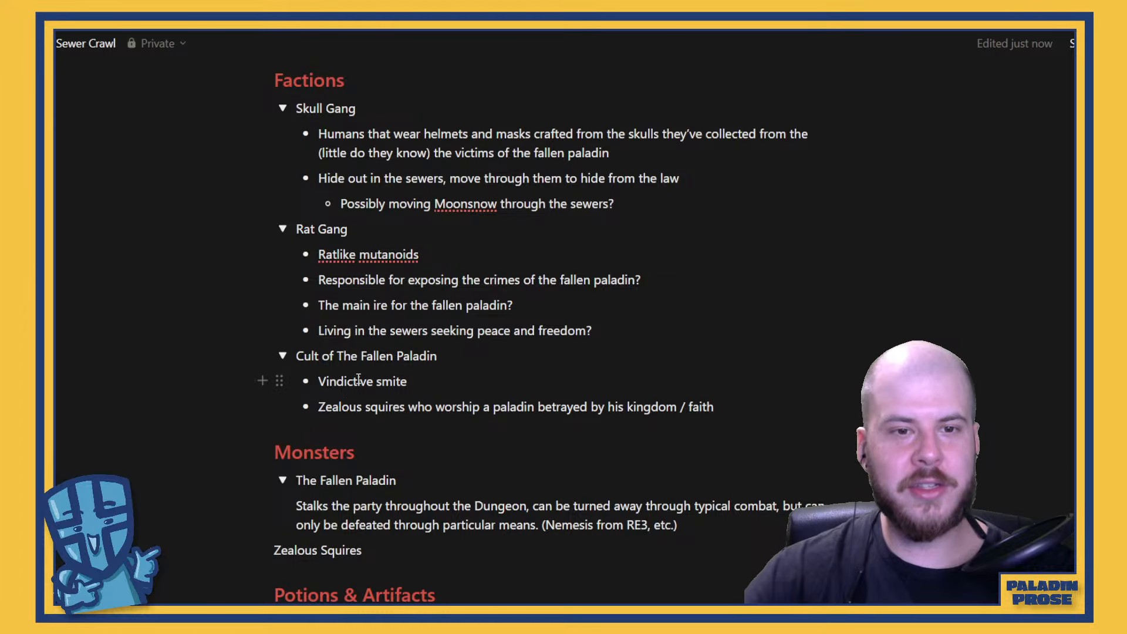
scroll(531, 382, down, 4)
scroll(533, 382, down, 3)
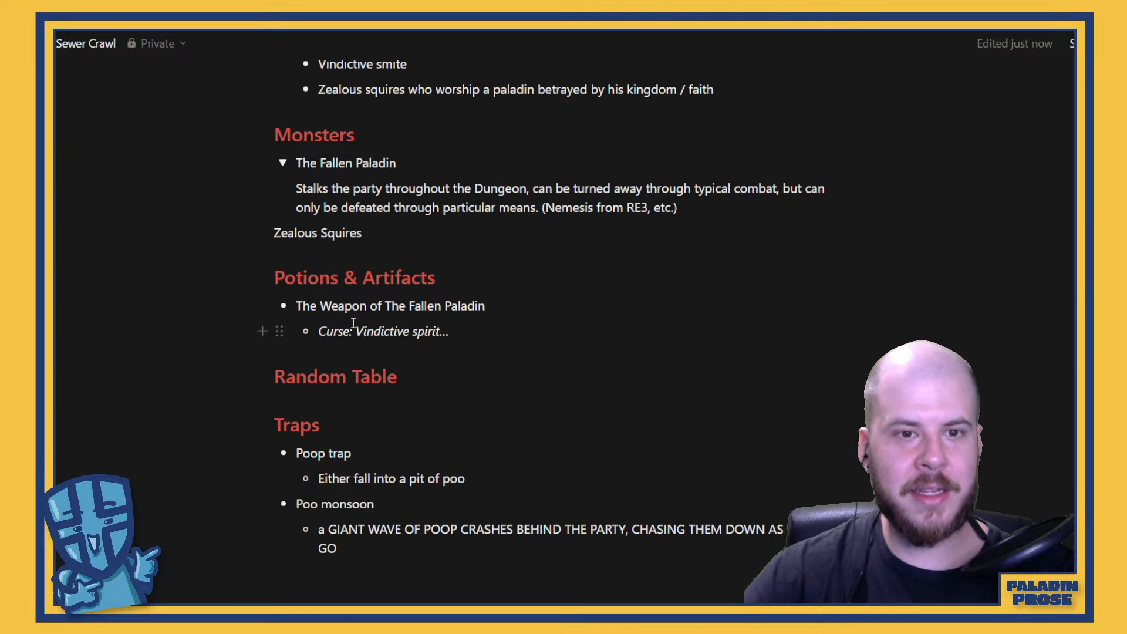
click(482, 330)
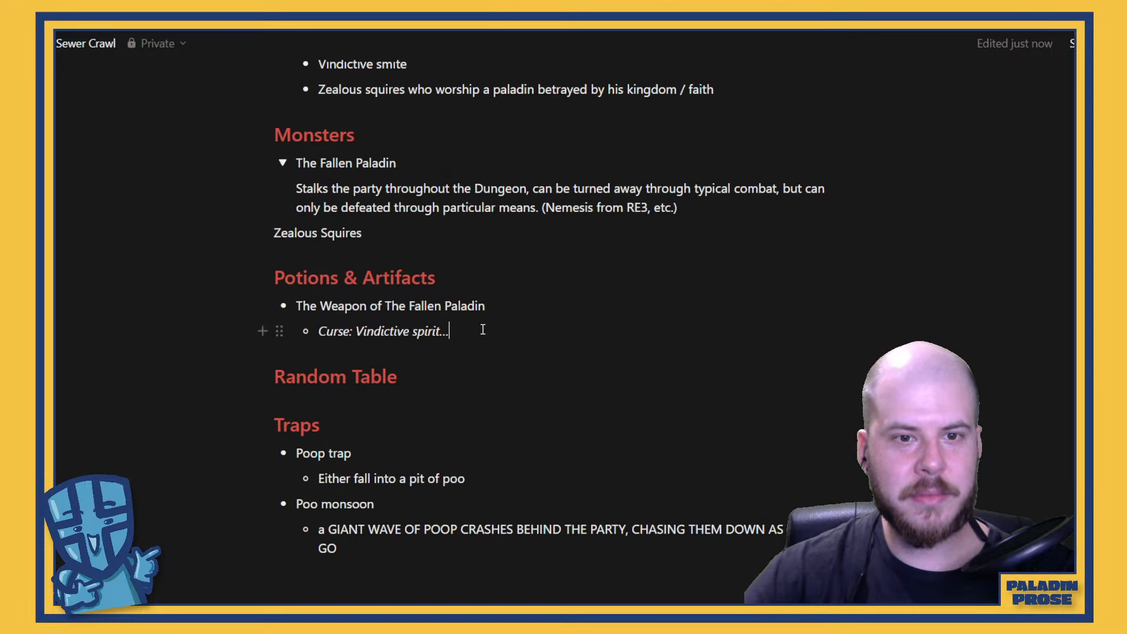
key(Return)
text(Moonst)
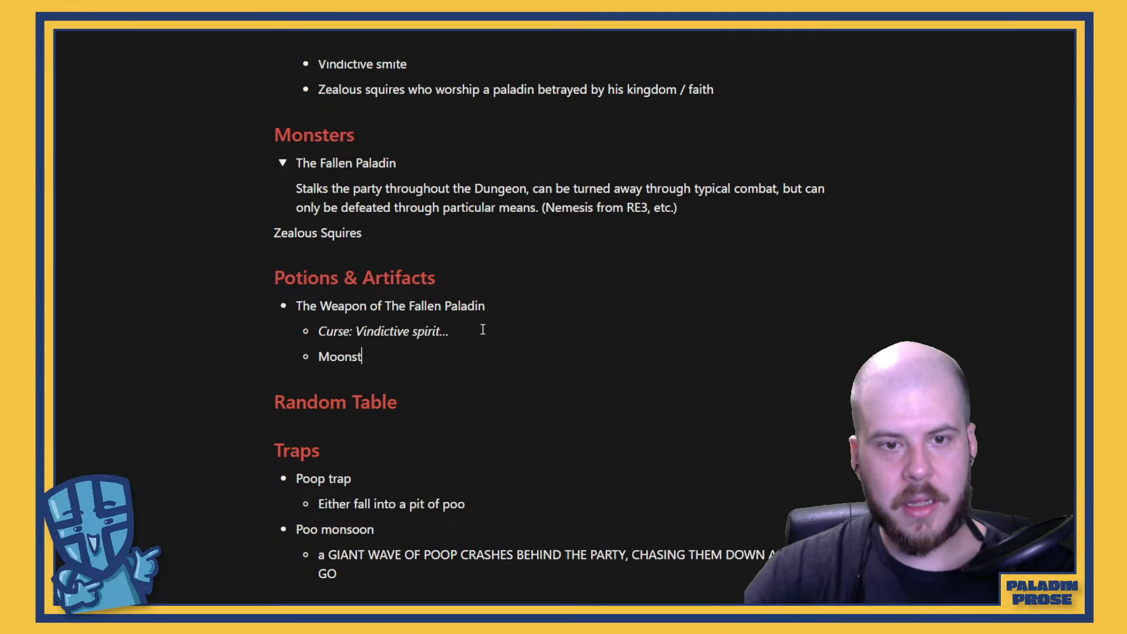
text(one Greas)
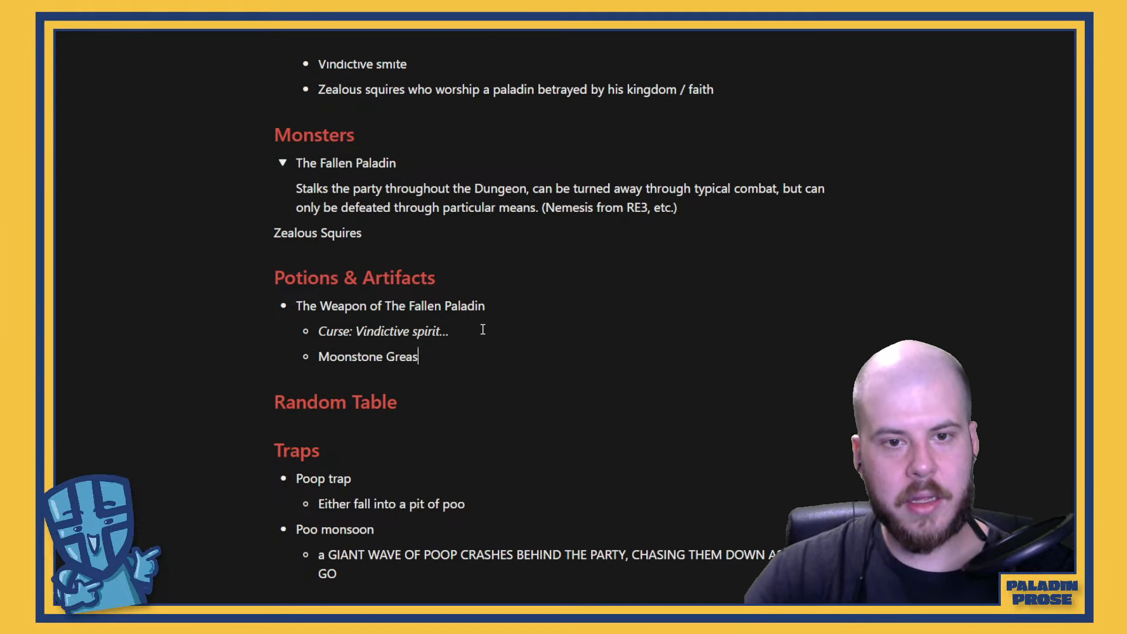
key(BackSpace)
text(tsword)
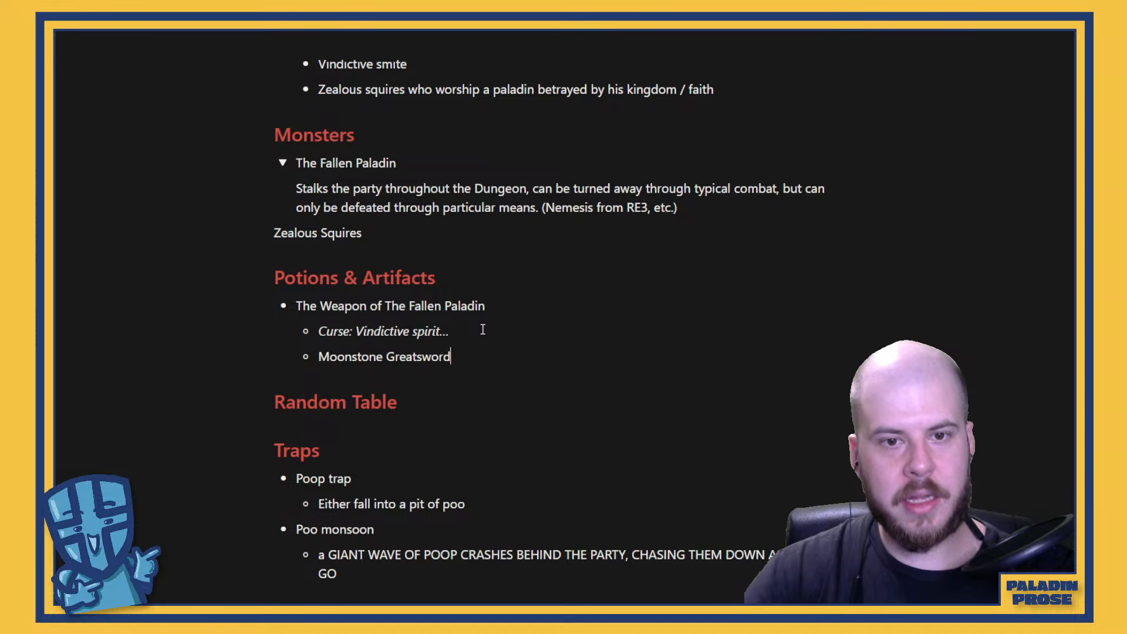
key(BackSpace)
key(BackSpace)
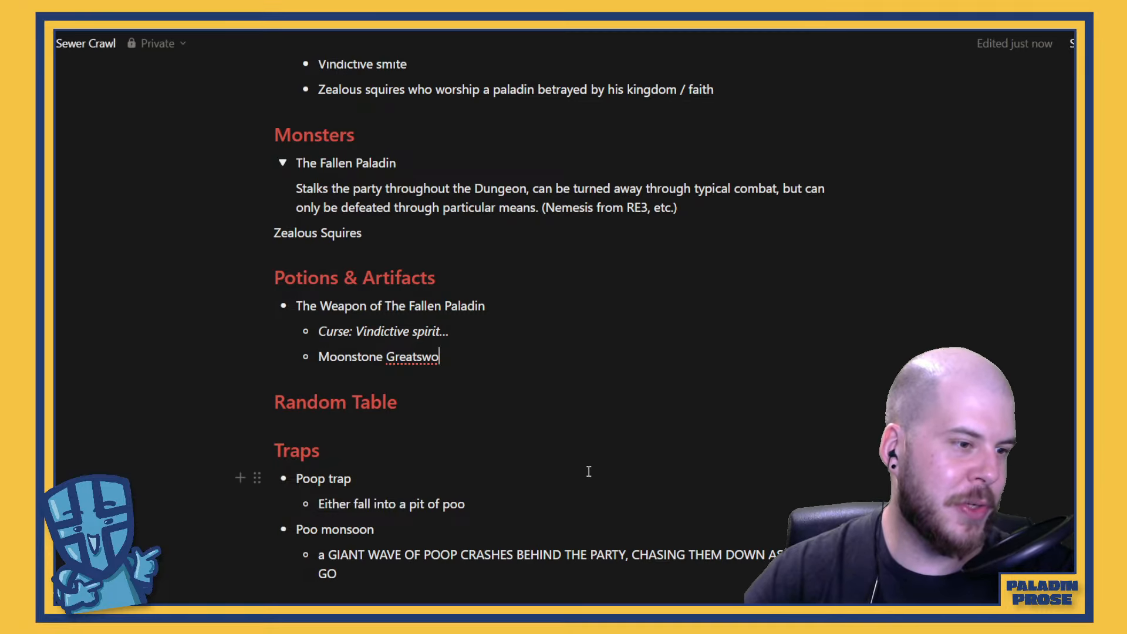
Add a bullet "The Dungeon's key" below "Either fall into a pit of poo" in the Poop trap entry
scroll(610, 445, down, 3)
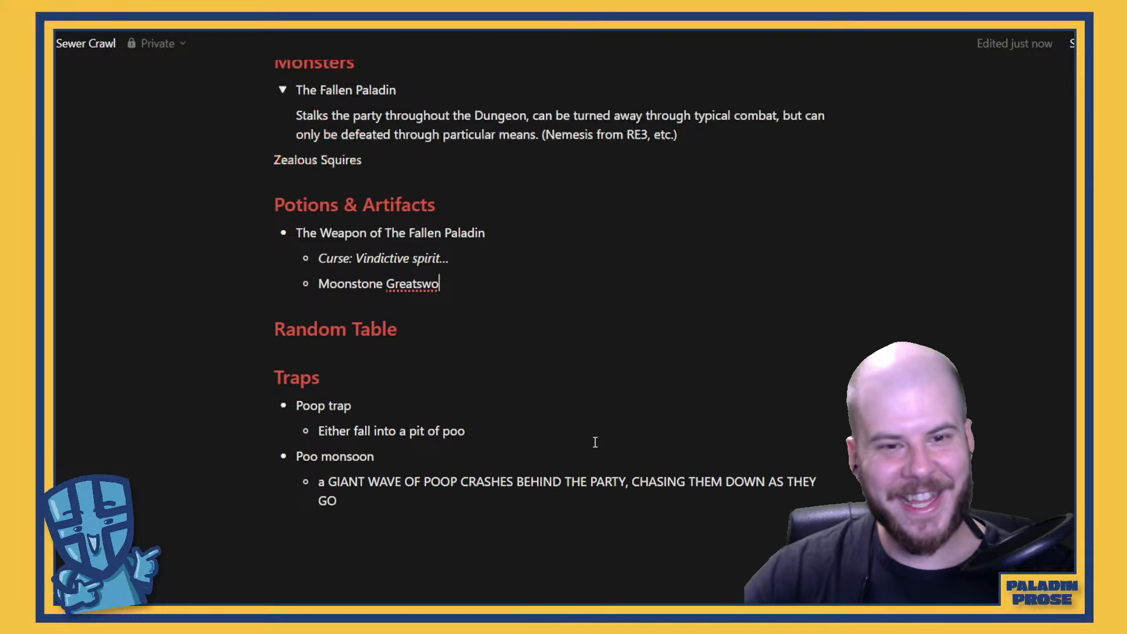
click(529, 375)
key(Return)
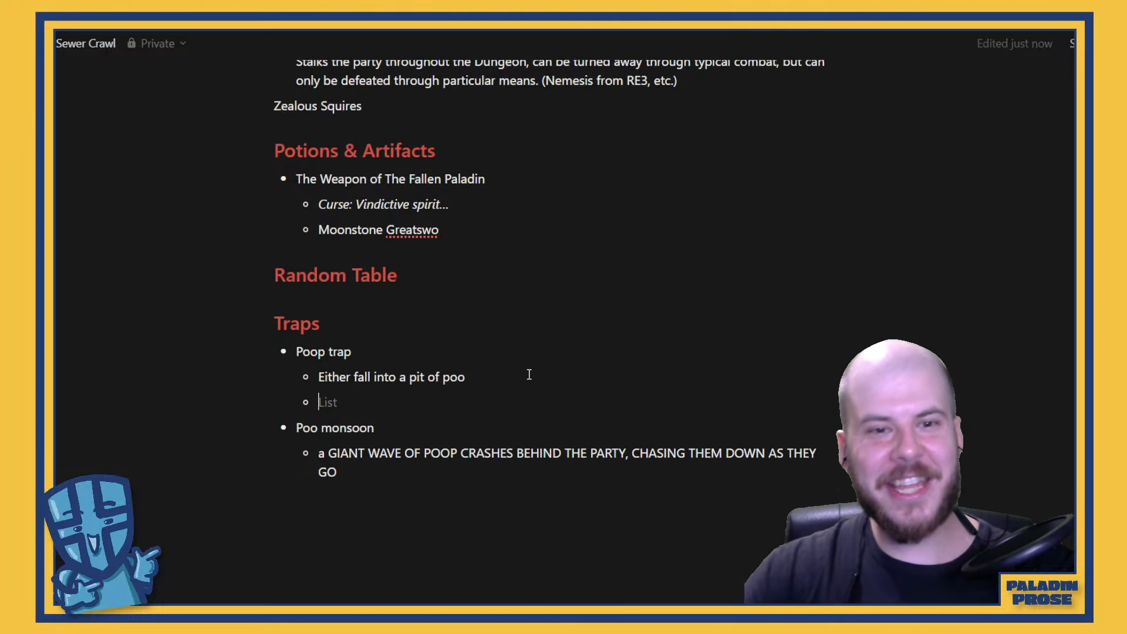
text(The dun)
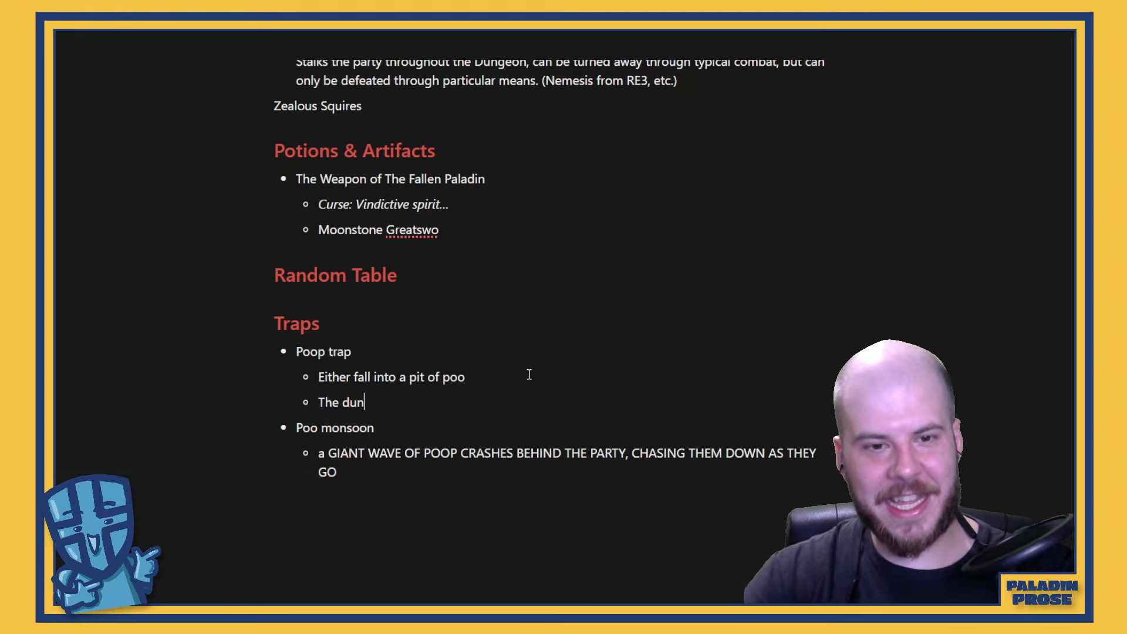
key(BackSpace)
key(BackSpace)
key(BackSpace)
text(Dungeopn)
key(BackSpace)
key(BackSpace)
key(BackSpace)
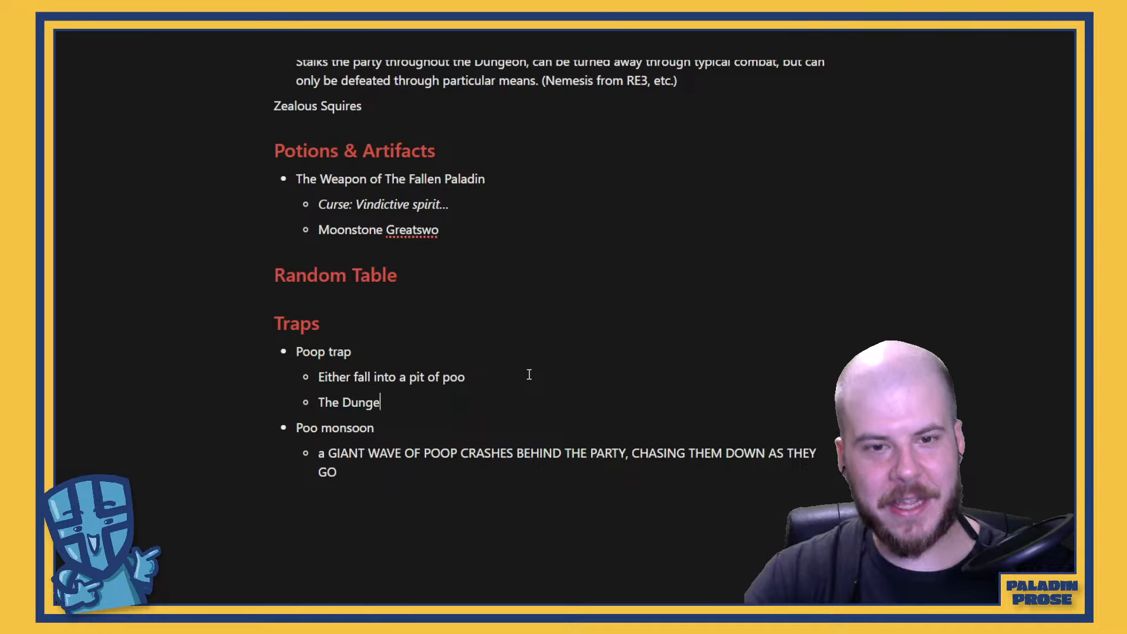
text(ons)
key(BackSpace)
text('s ket)
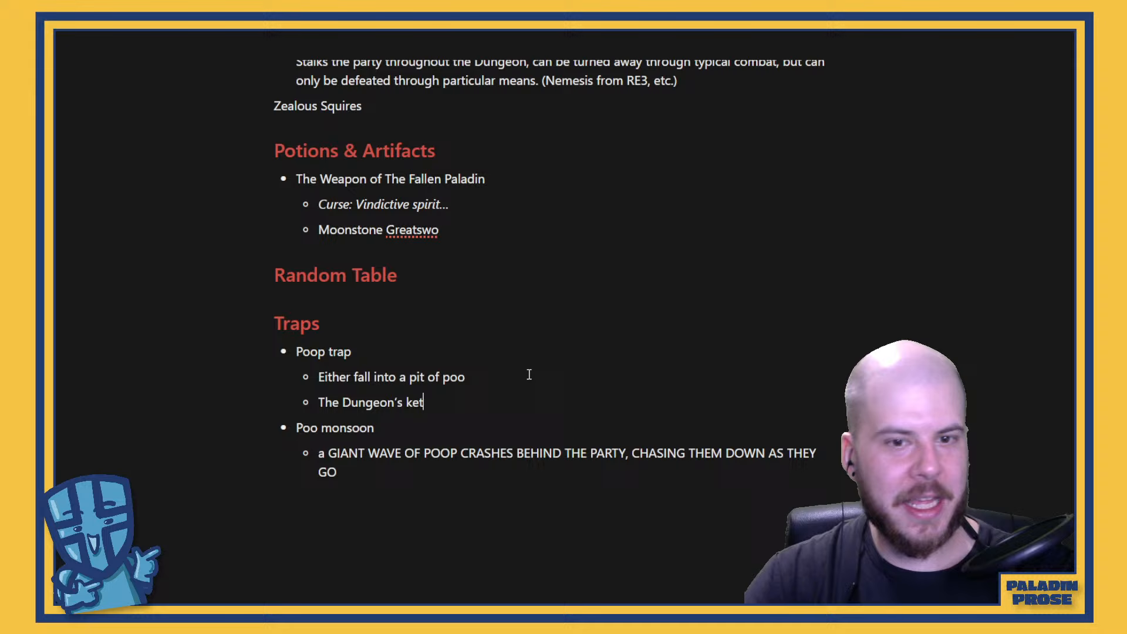
key(BackSpace)
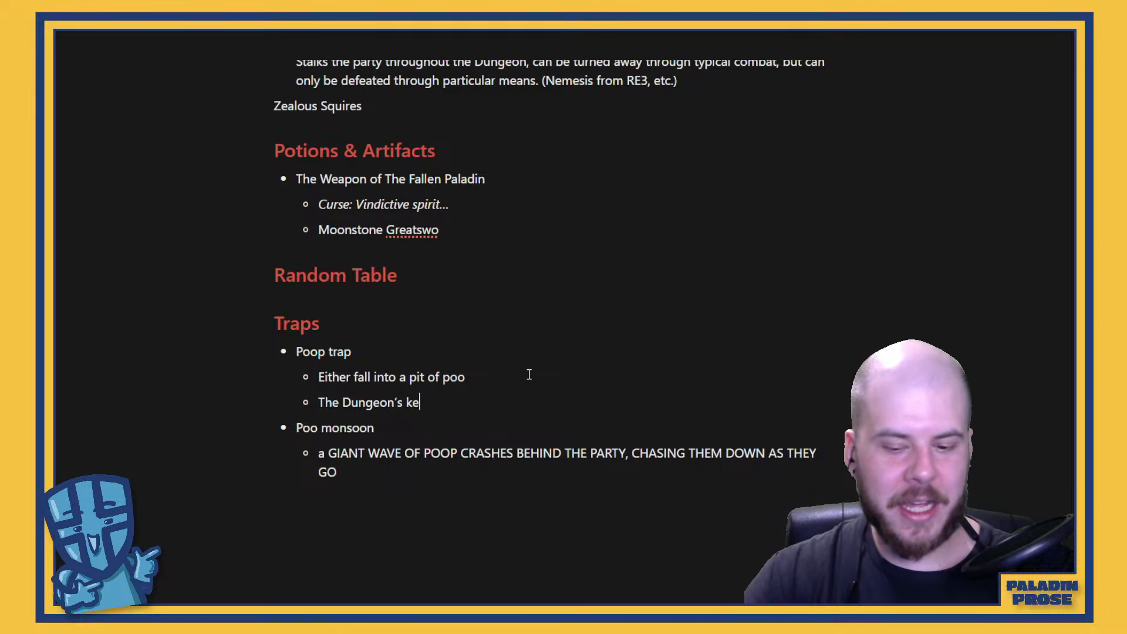
text(y)
Nest the bullet "thin strand tied to it that sets it off" under "The Dungeon's key"
key(Return)
key(Tab)
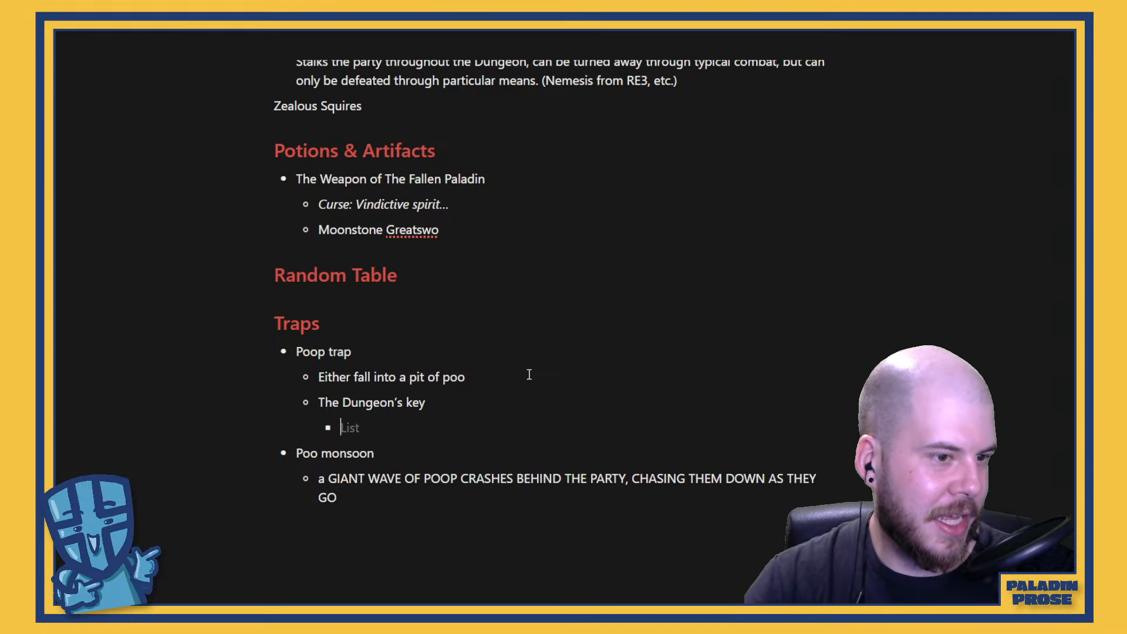
text(thin)
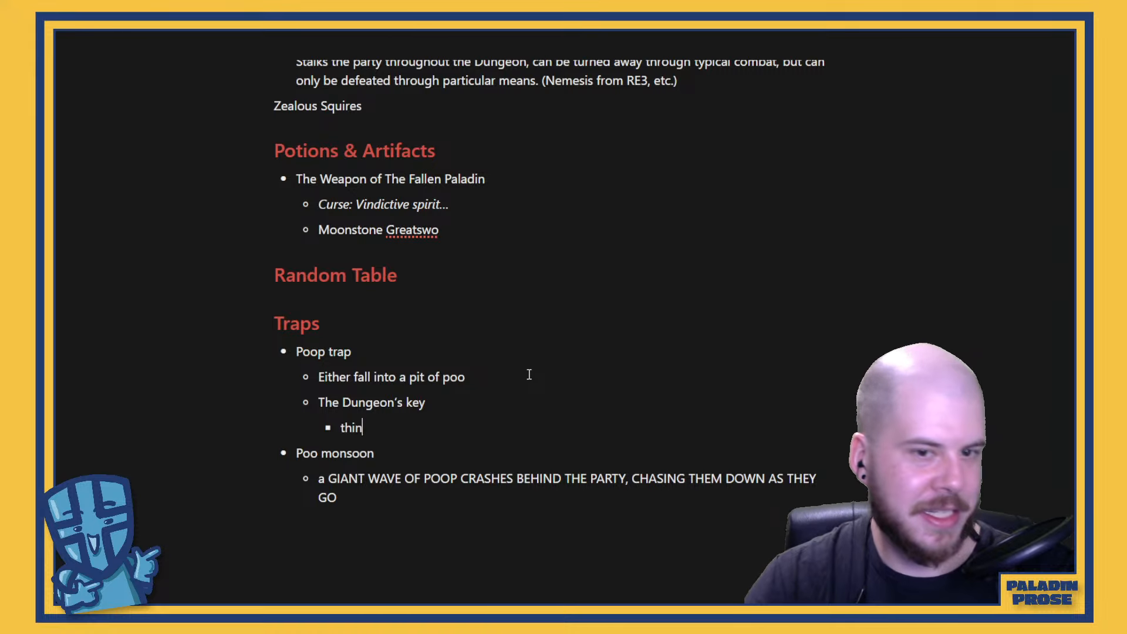
text( strand tied to)
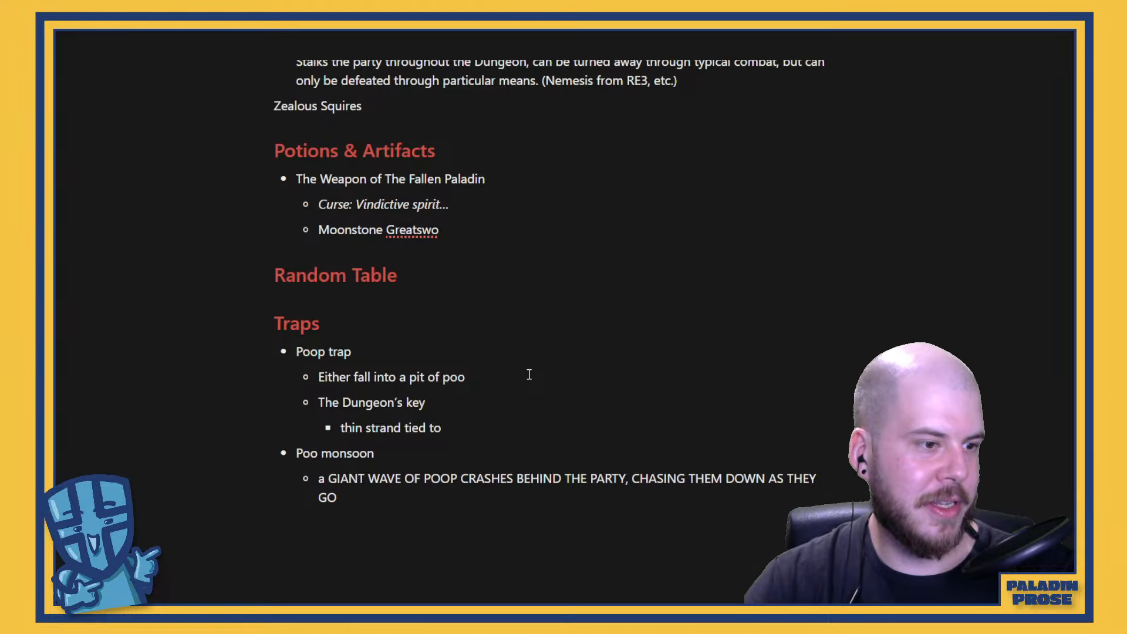
text(it that ste)
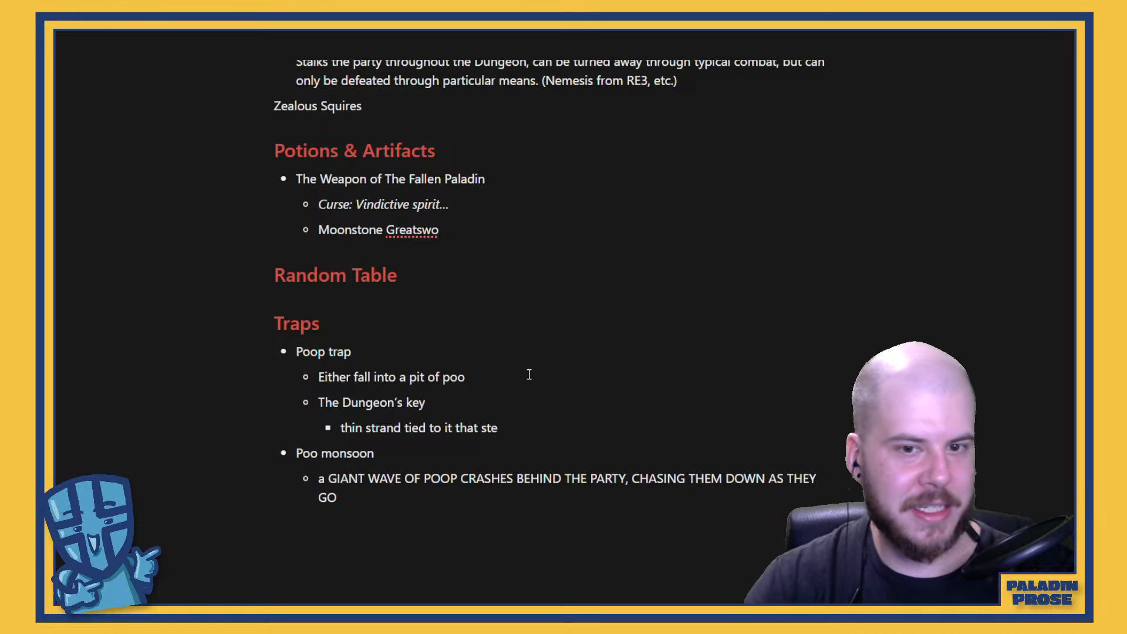
key(BackSpace)
key(BackSpace)
text(ets it off)
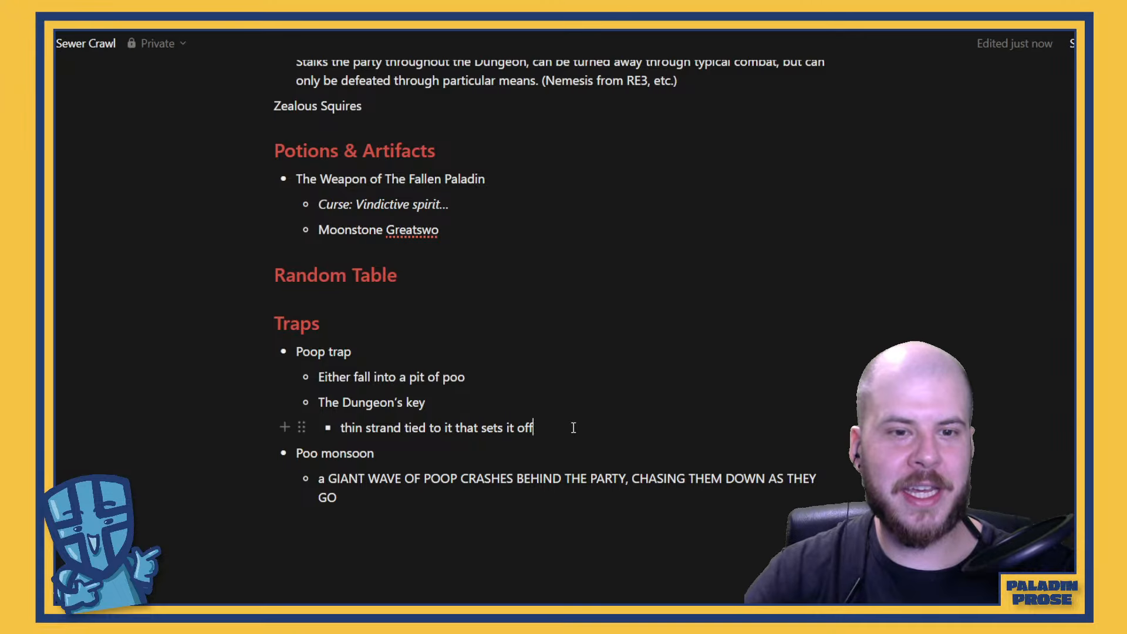
Move "The Dungeon's key" and its nested bullet from Poop trap to a new bullet at the end of Poo monsoon
drag(573, 427, 335, 427)
right_click(442, 438)
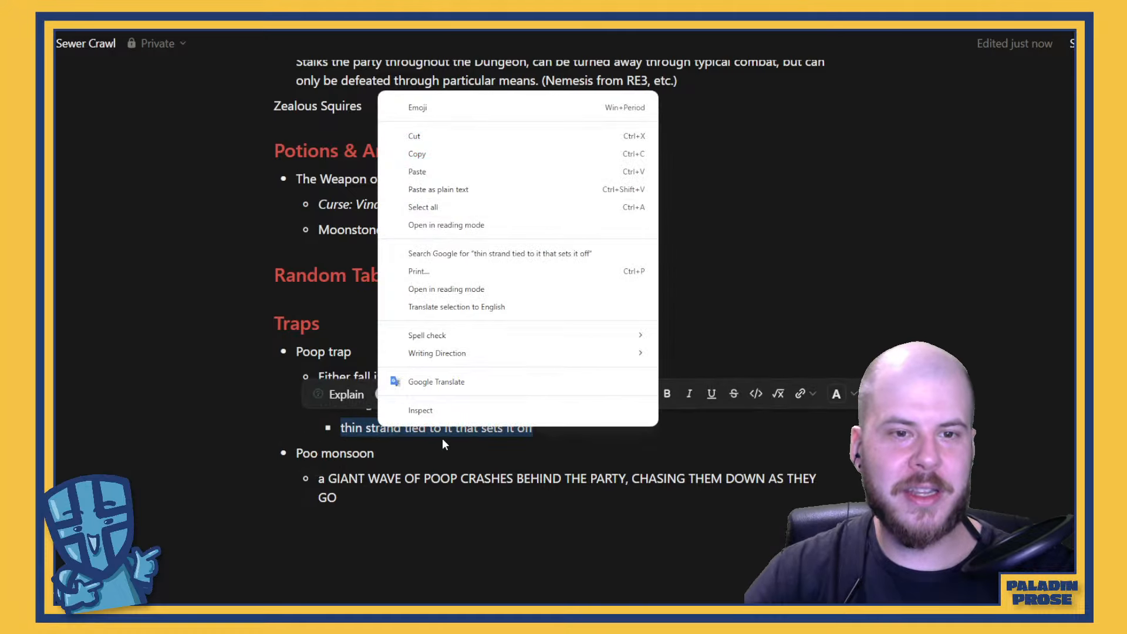
click(548, 453)
drag(549, 428, 321, 412)
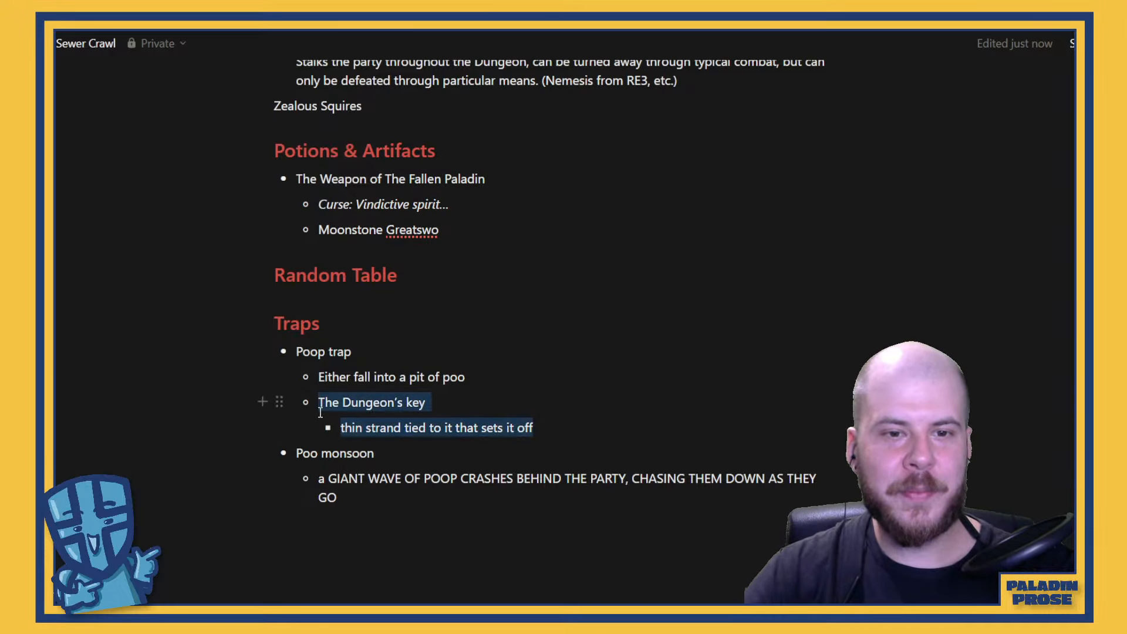
right_click(334, 405)
click(418, 113)
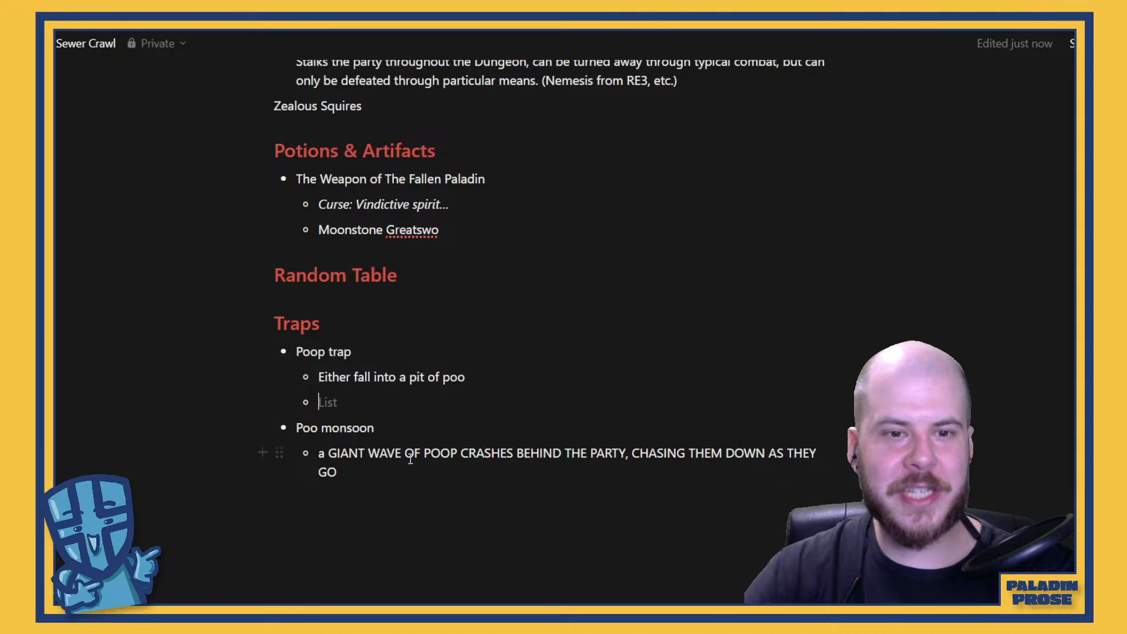
click(420, 486)
key(BackSpace)
key(Return)
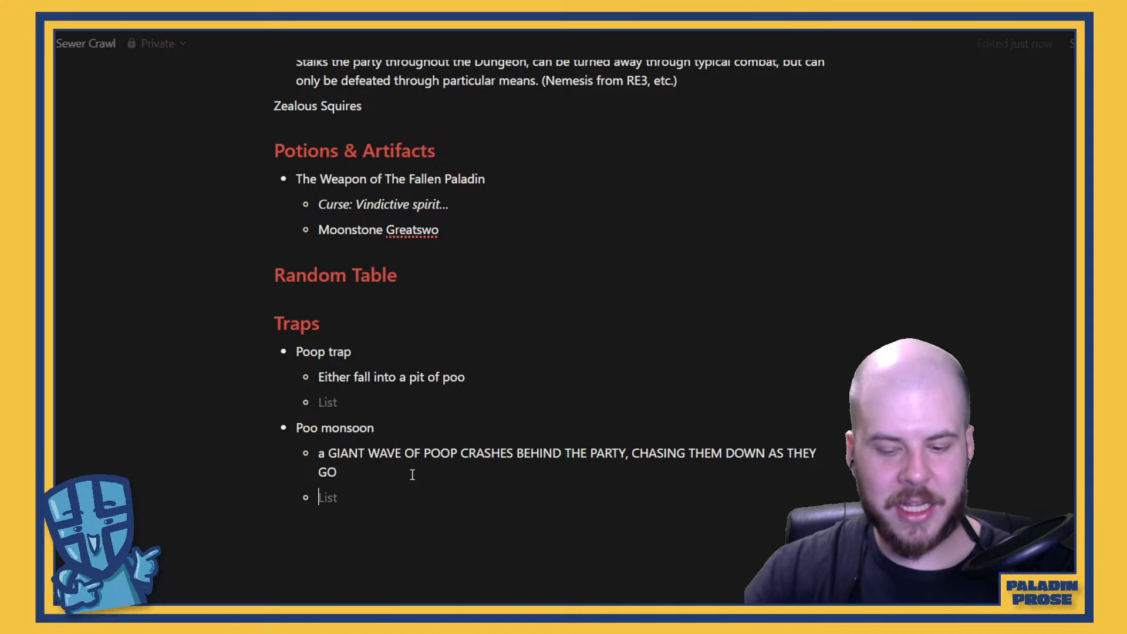
key(ctrl+v)
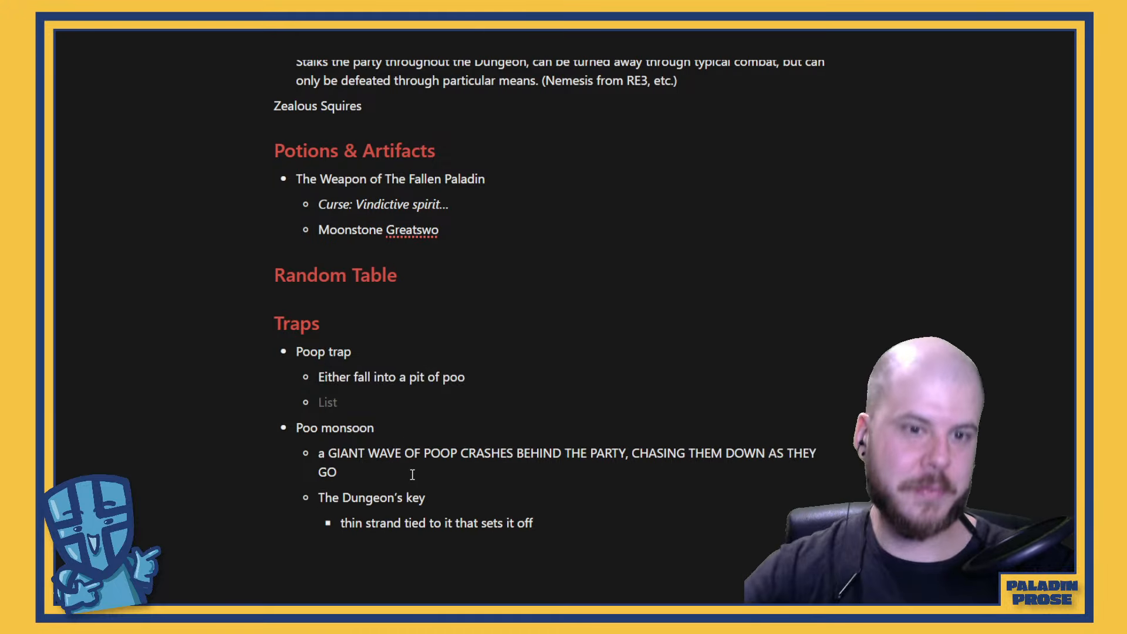
Rename the Poop trap entry as "Classic pit trap" and remove the empty bullet beneath it
click(392, 400)
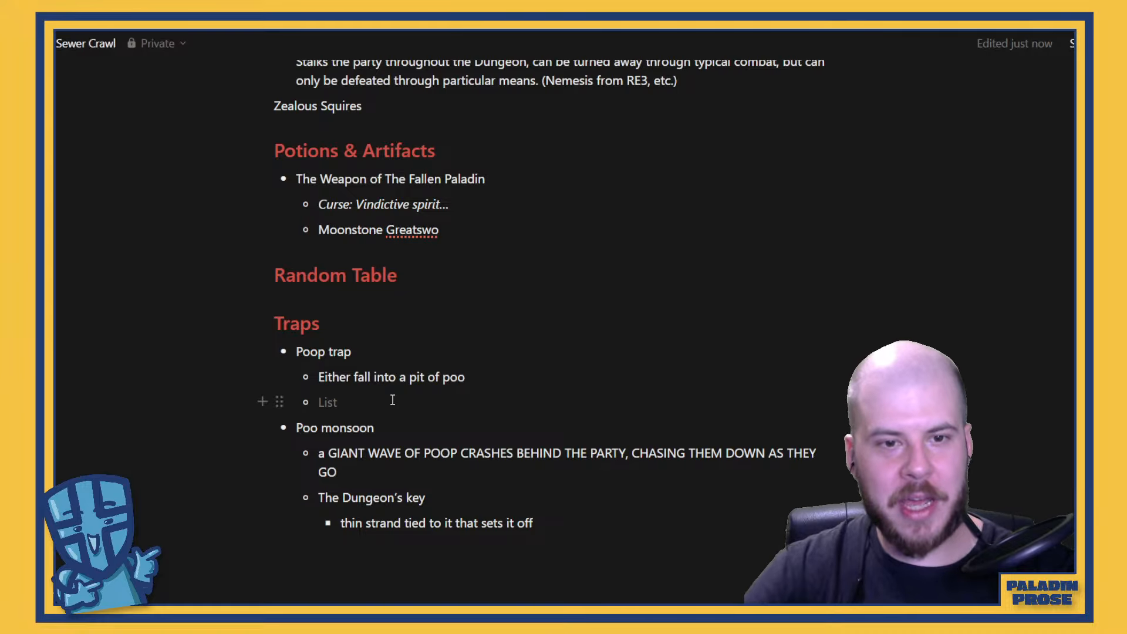
triple_click(344, 353)
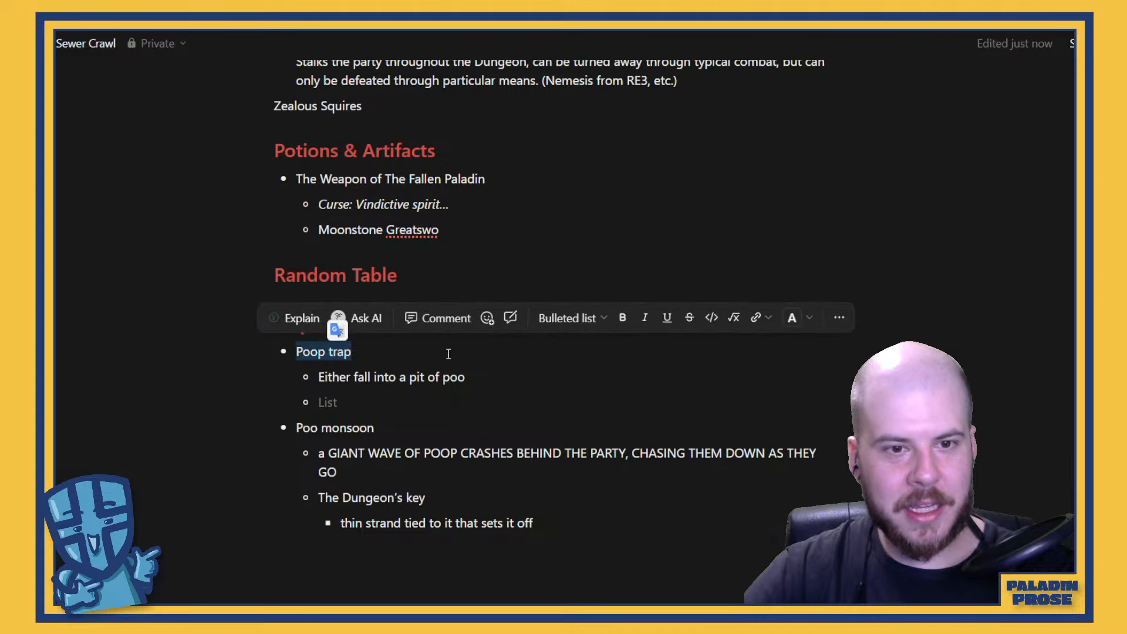
text(Cla)
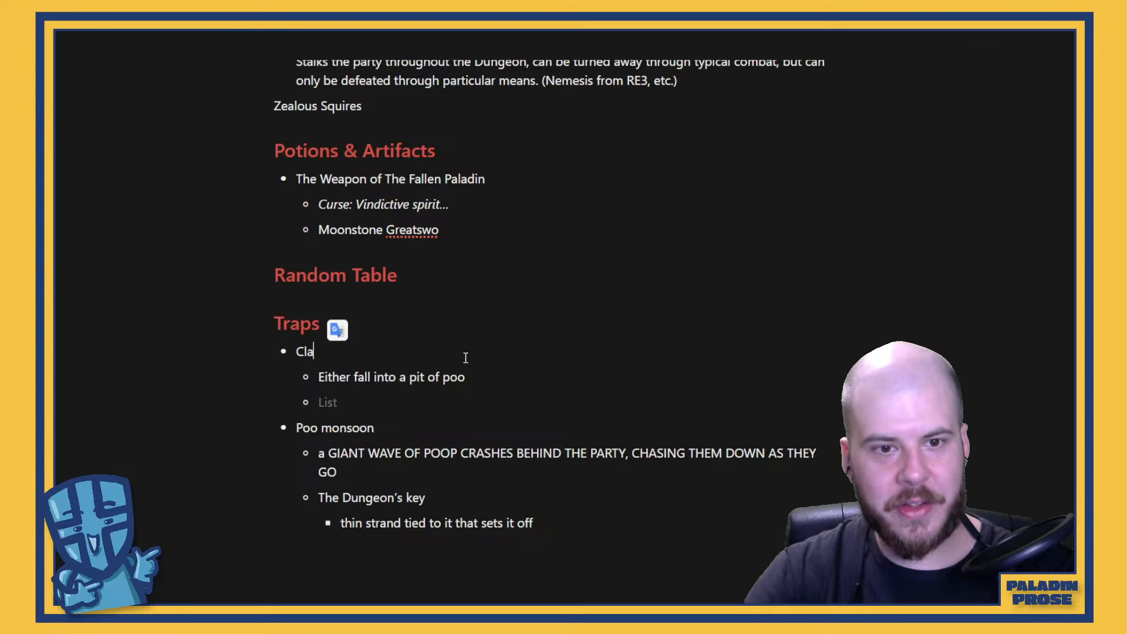
text(ssic pit trap)
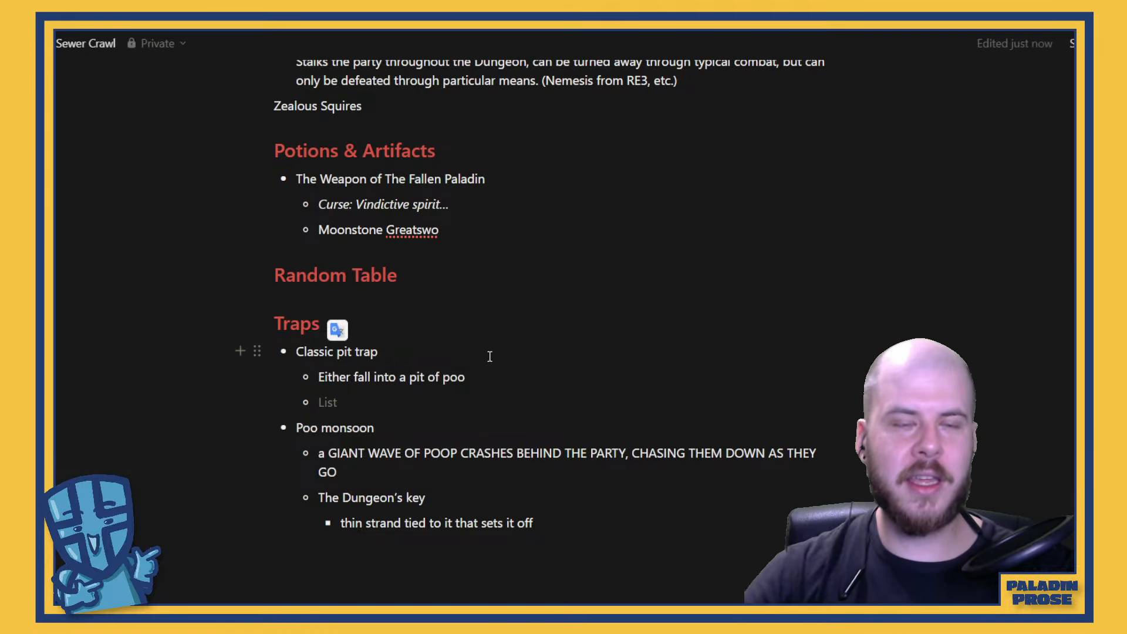
click(351, 403)
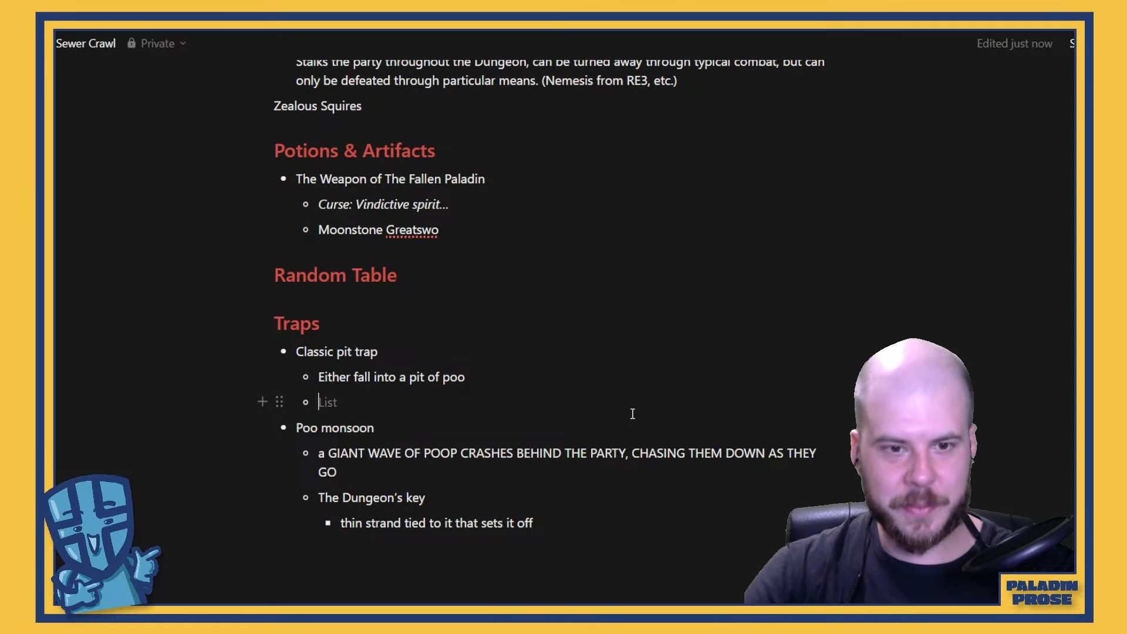
key(BackSpace)
key(BackSpace)
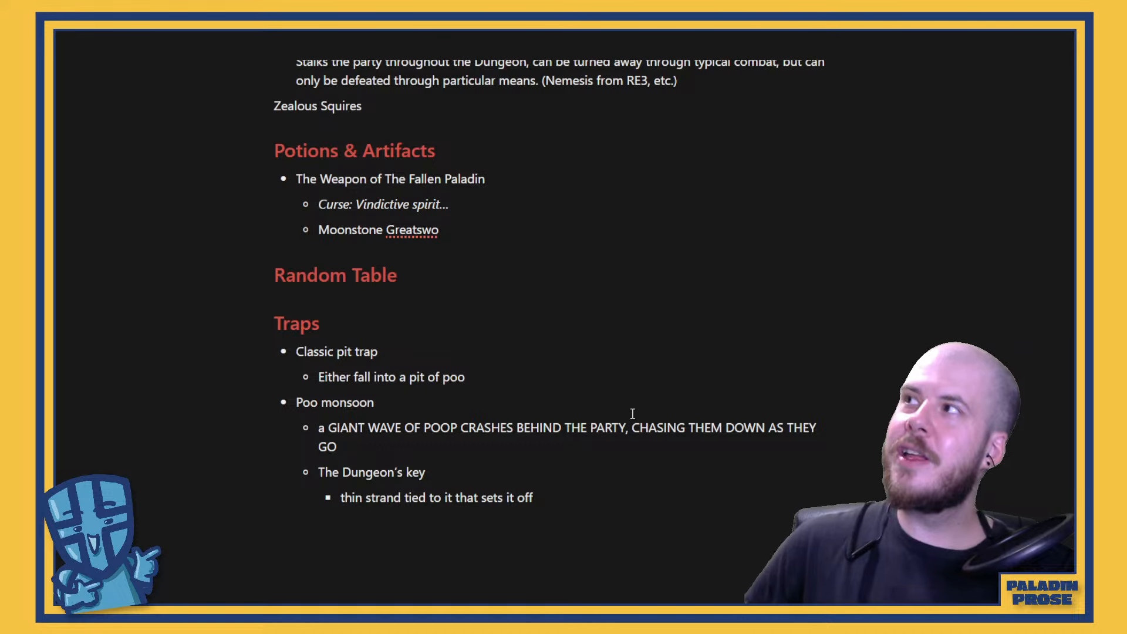
Below the Traps list, after a blank line, start a paragraph with "Players find the Dungeon's Key somehwhere in the sewers."
click(612, 506)
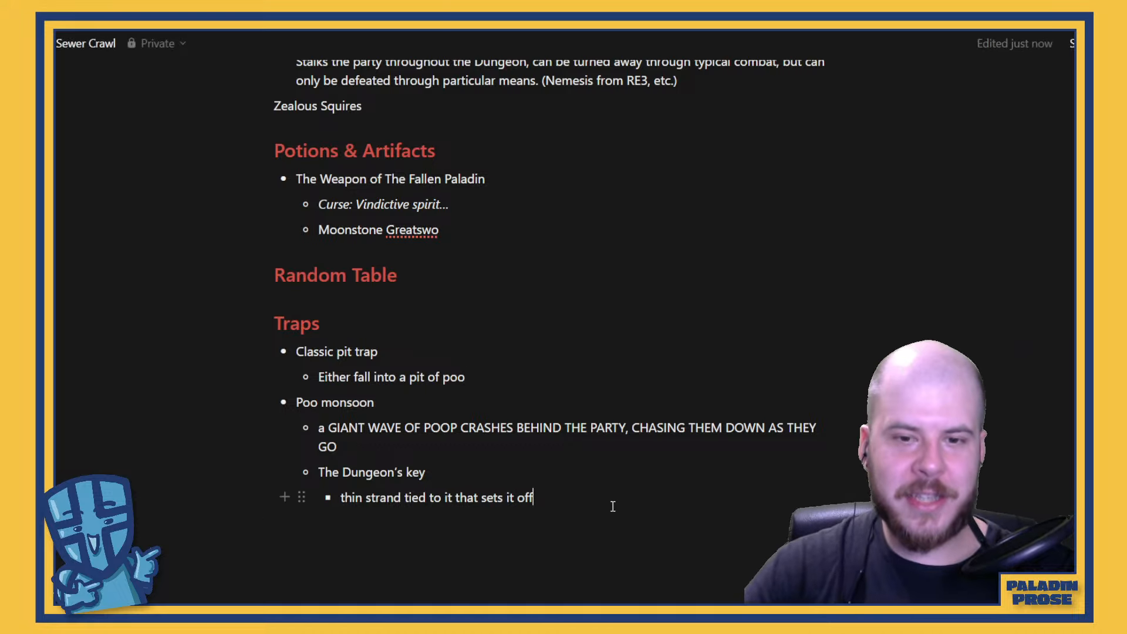
key(Return)
key(Return)
key(Return)
key(Return)
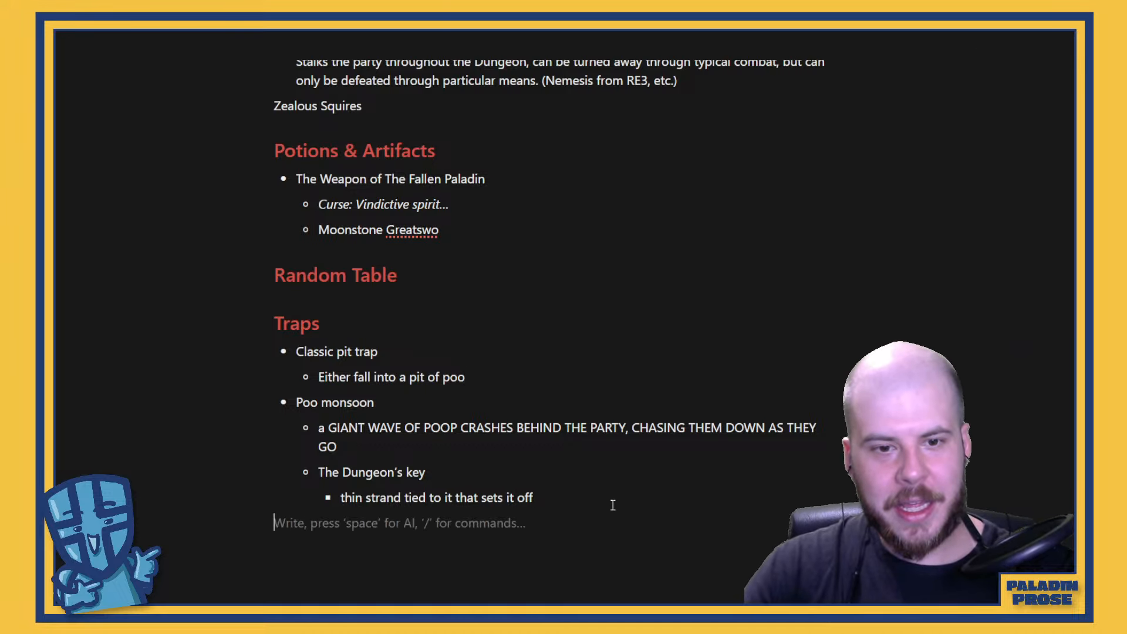
key(Return)
text(Play)
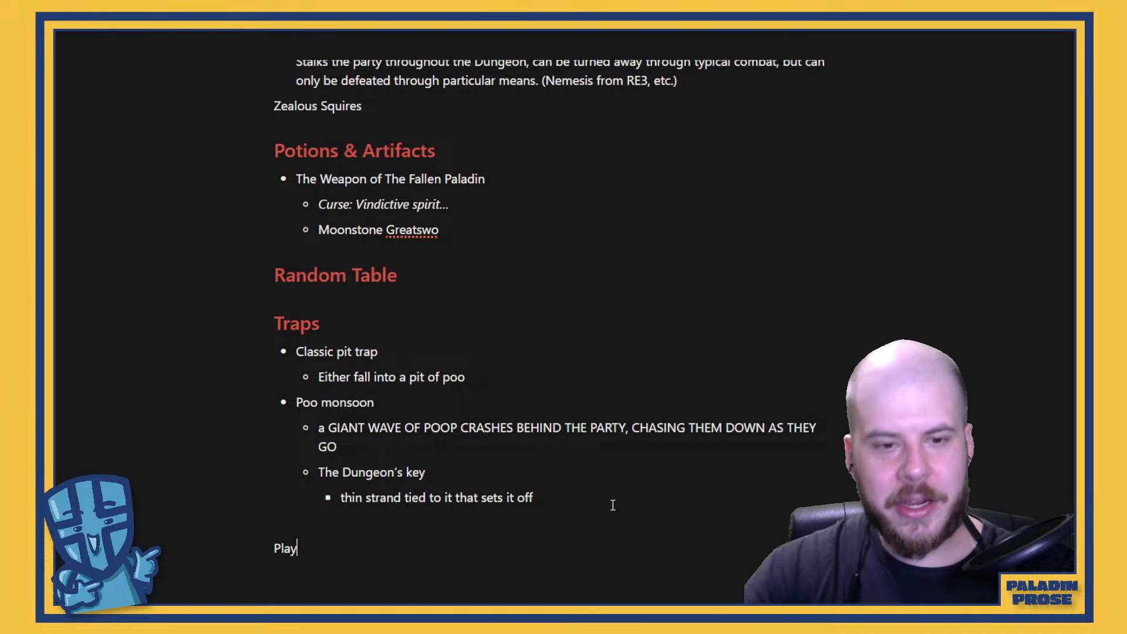
text(ers find the )
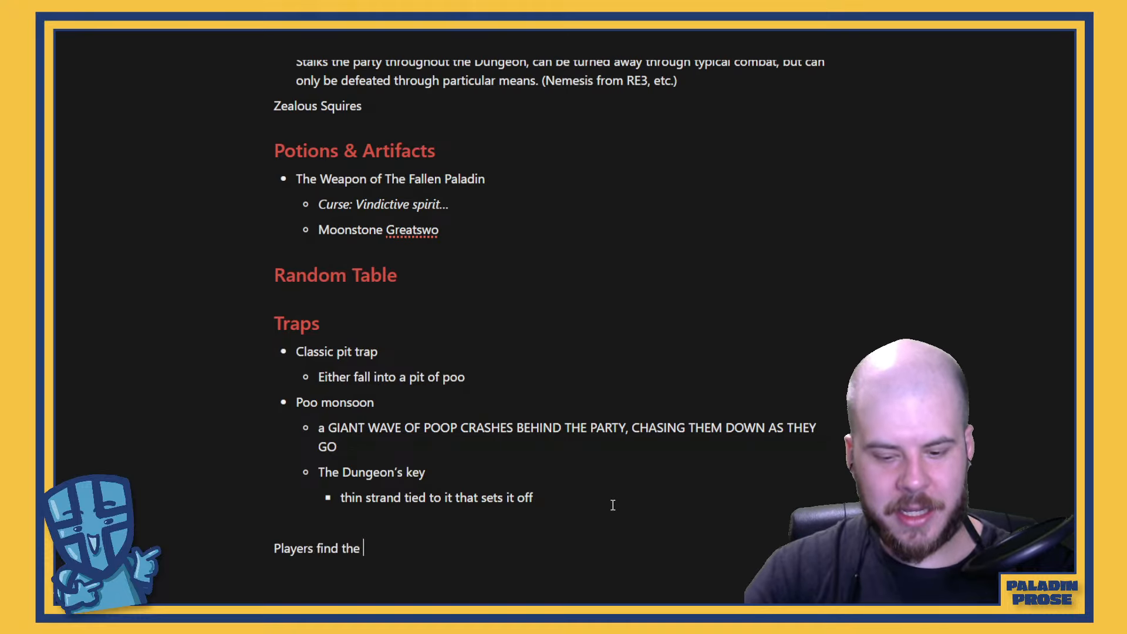
text(Dungeon's Key)
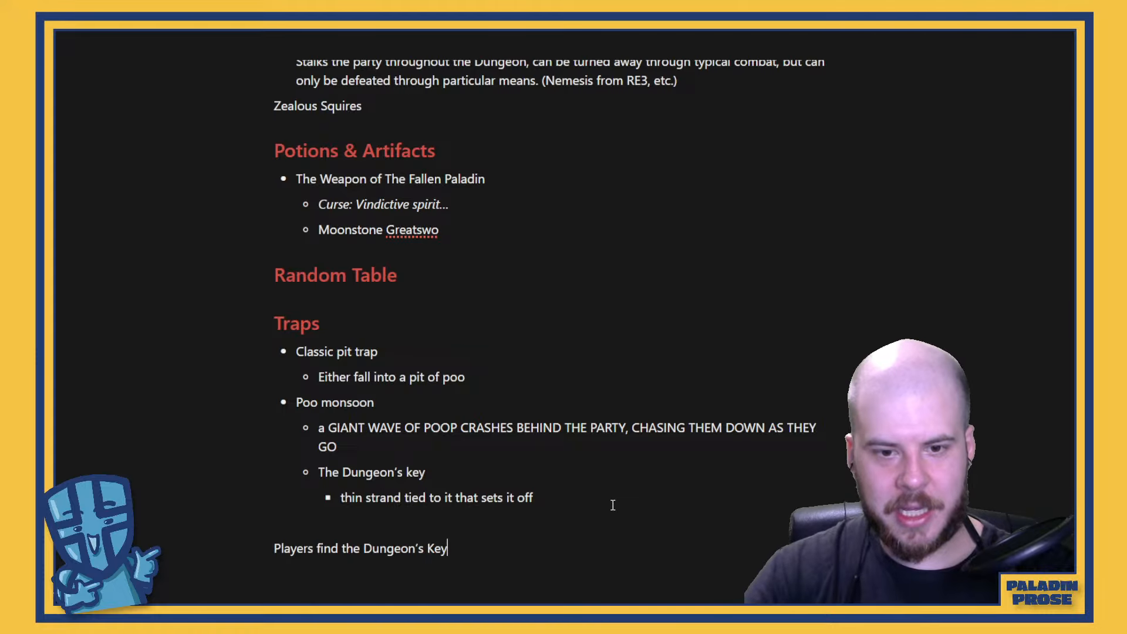
text( somehwer)
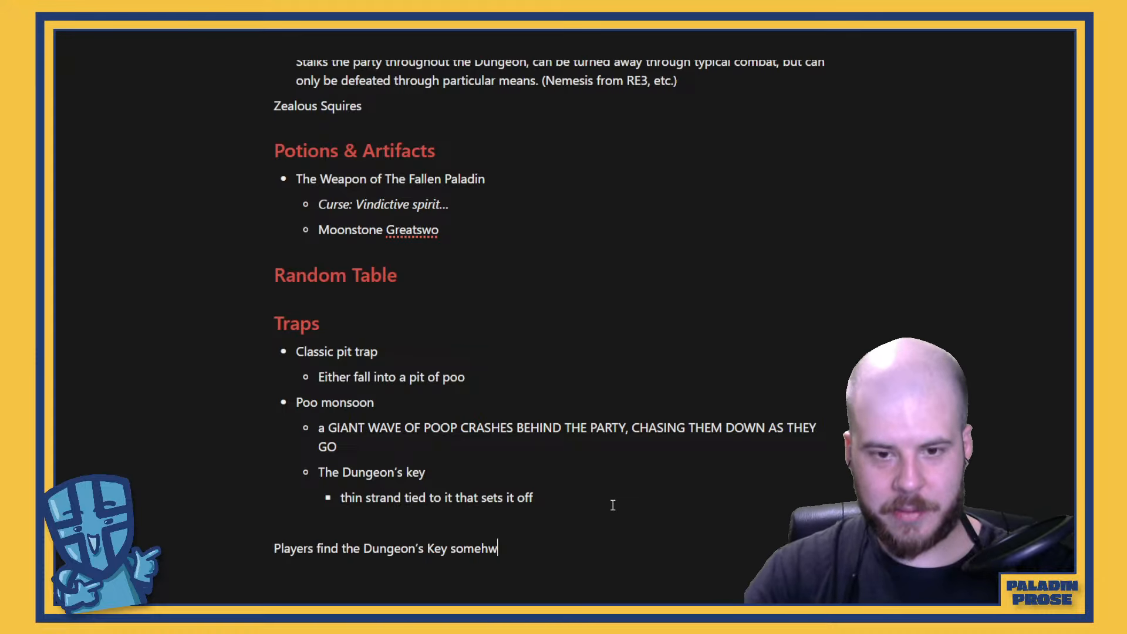
key(BackSpace)
key(BackSpace)
text(here in the)
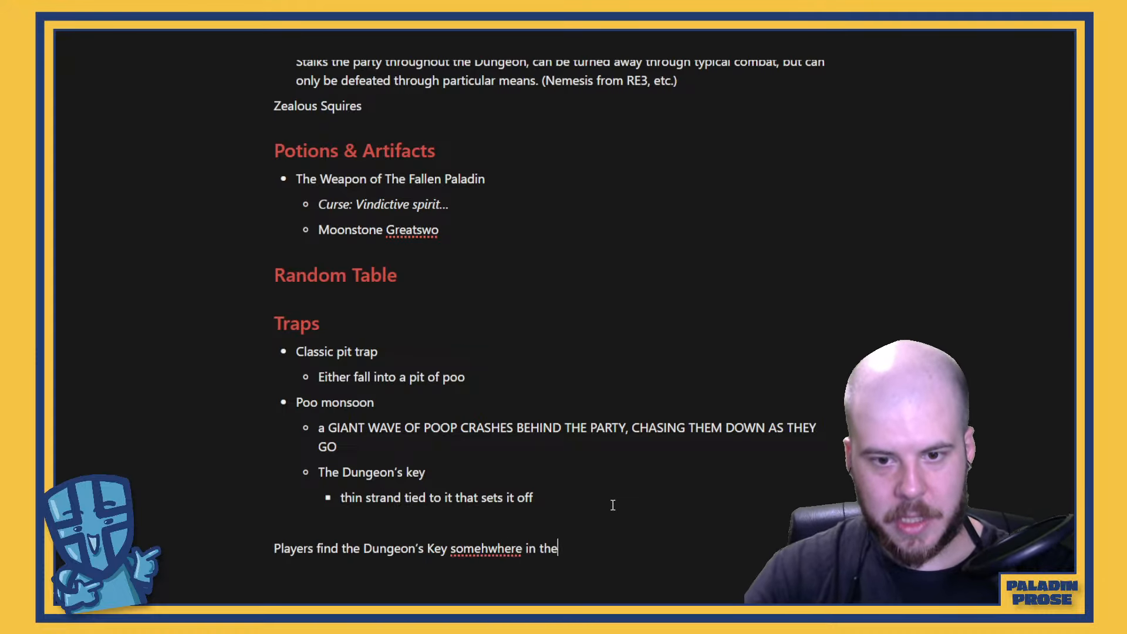
text( sewer)
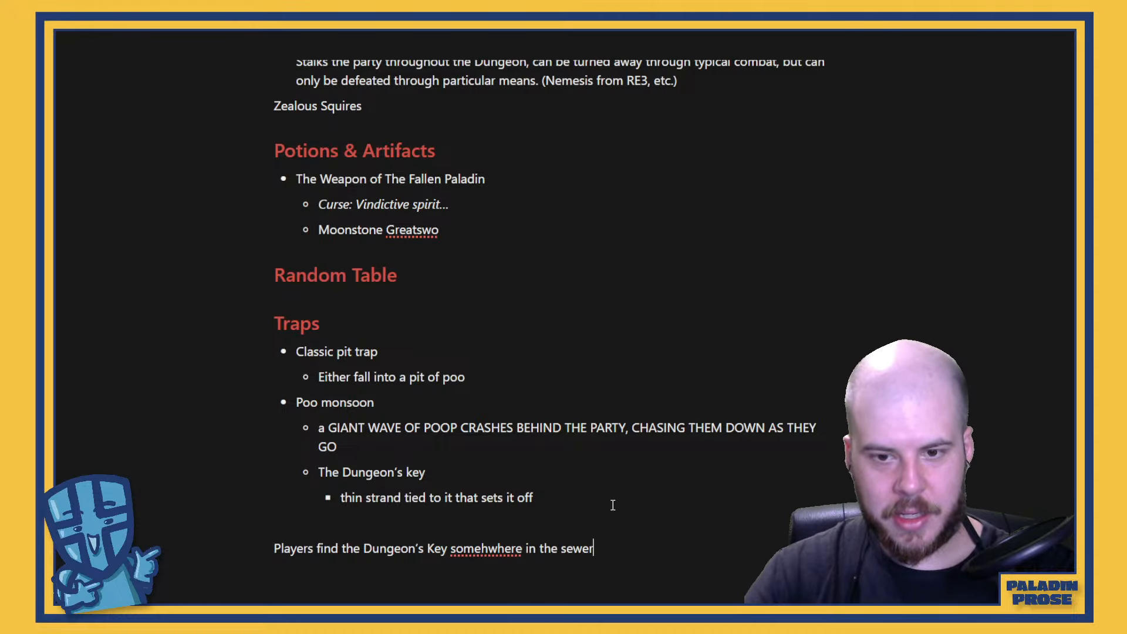
text(s. It unl)
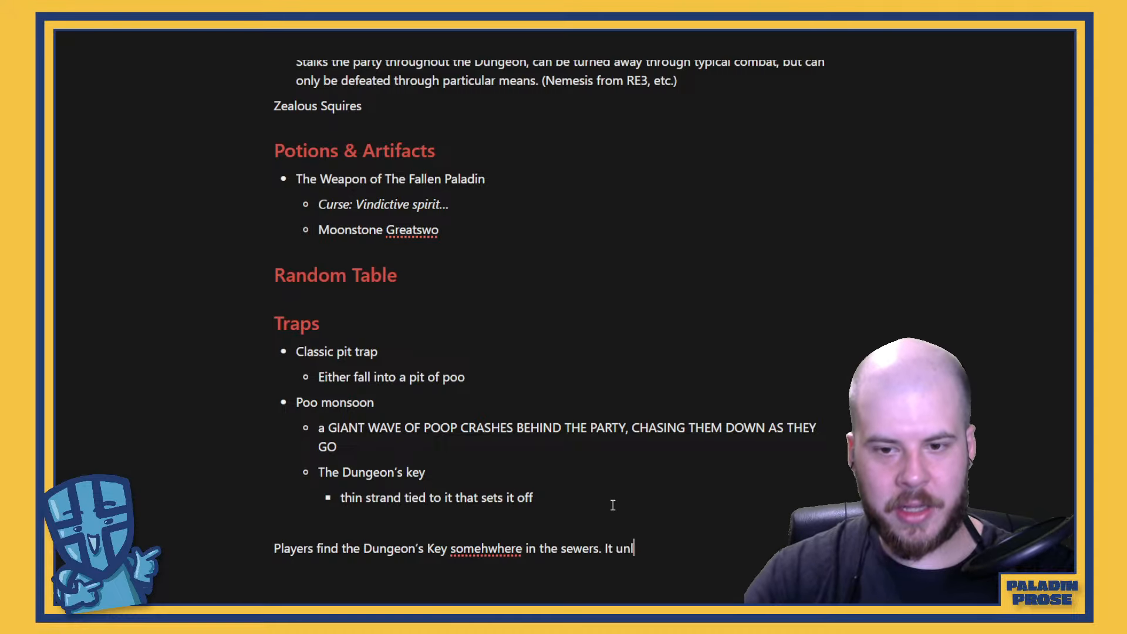
text(ockes)
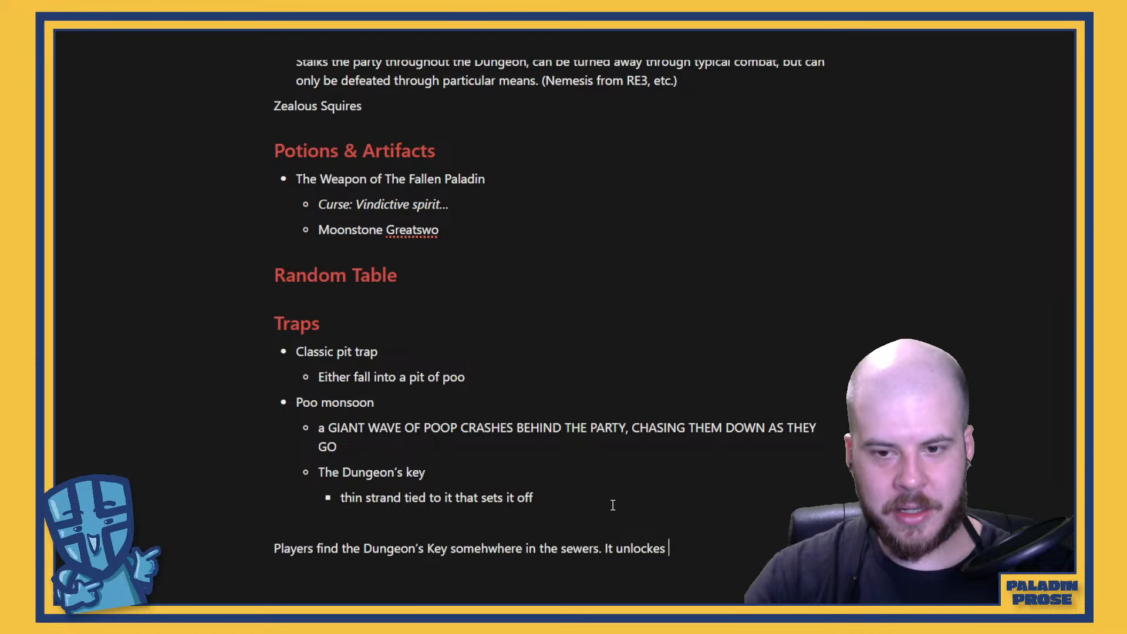
Continue the paragraph with "It unlocks a door, but when opened, a torrent of sewage blasts forth,"
key(BackSpace)
key(BackSpace)
text(s a door, but when)
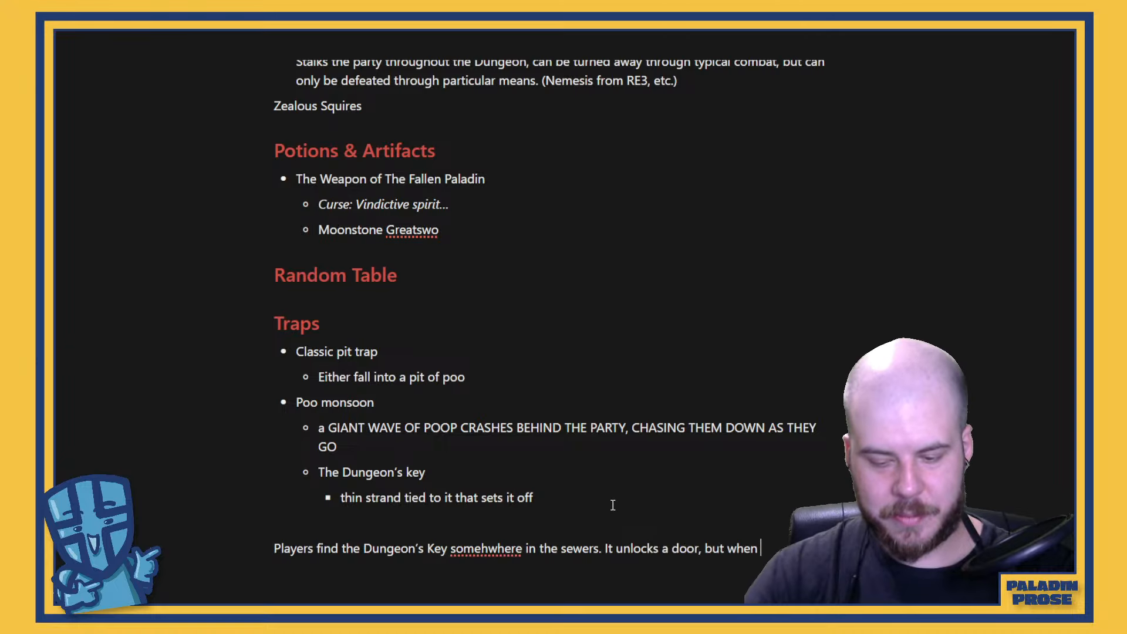
text( opentorrent of se)
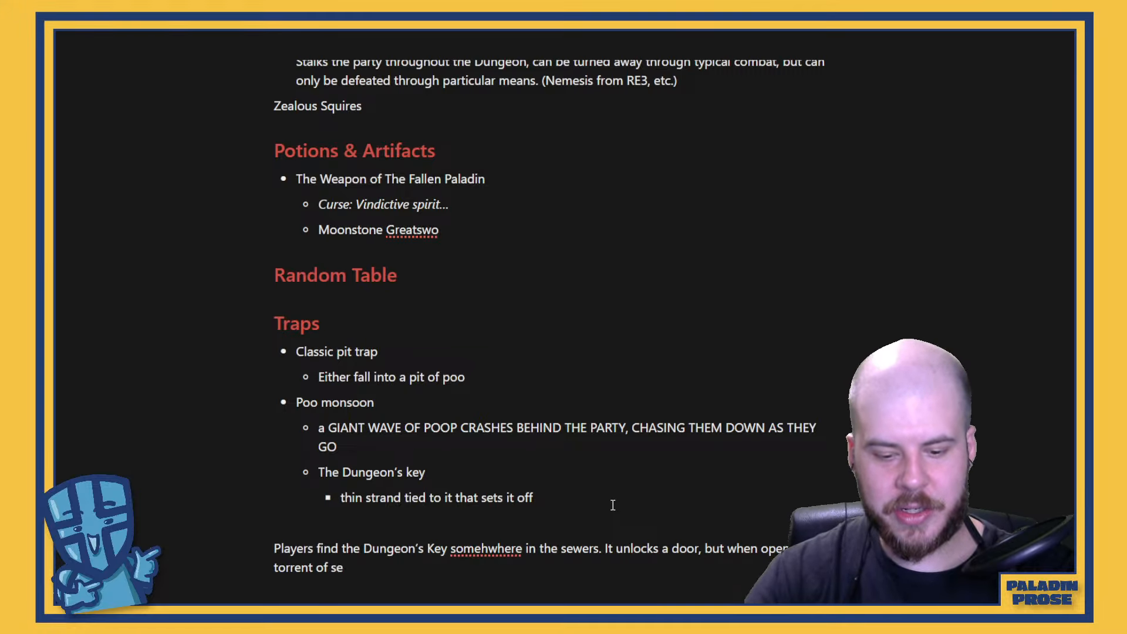
text(wage bl)
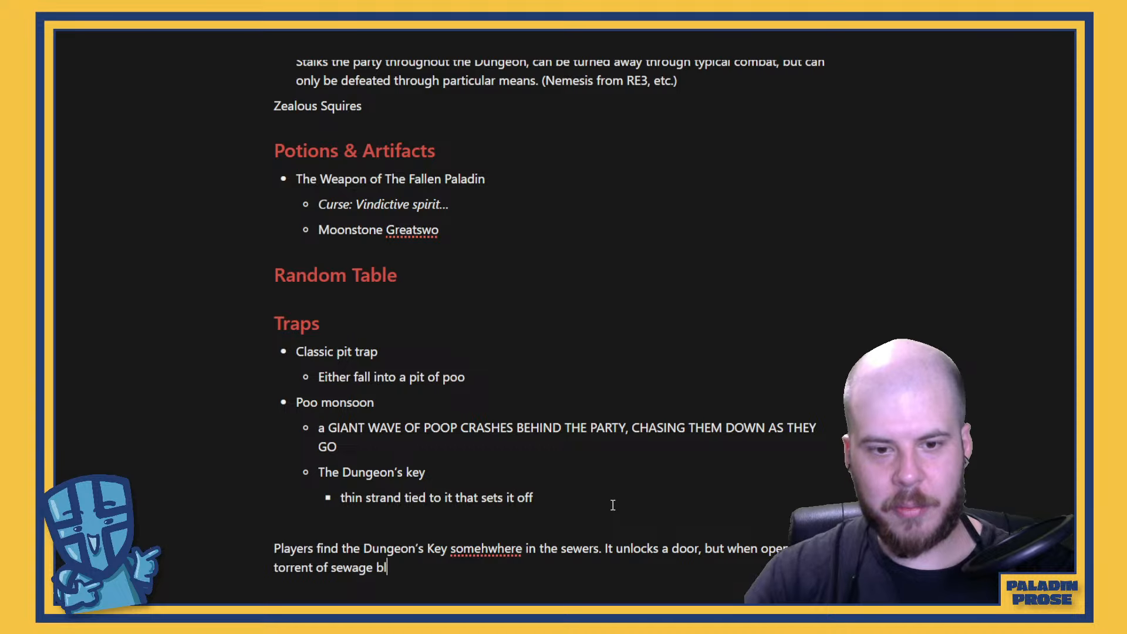
text(asts forth, )
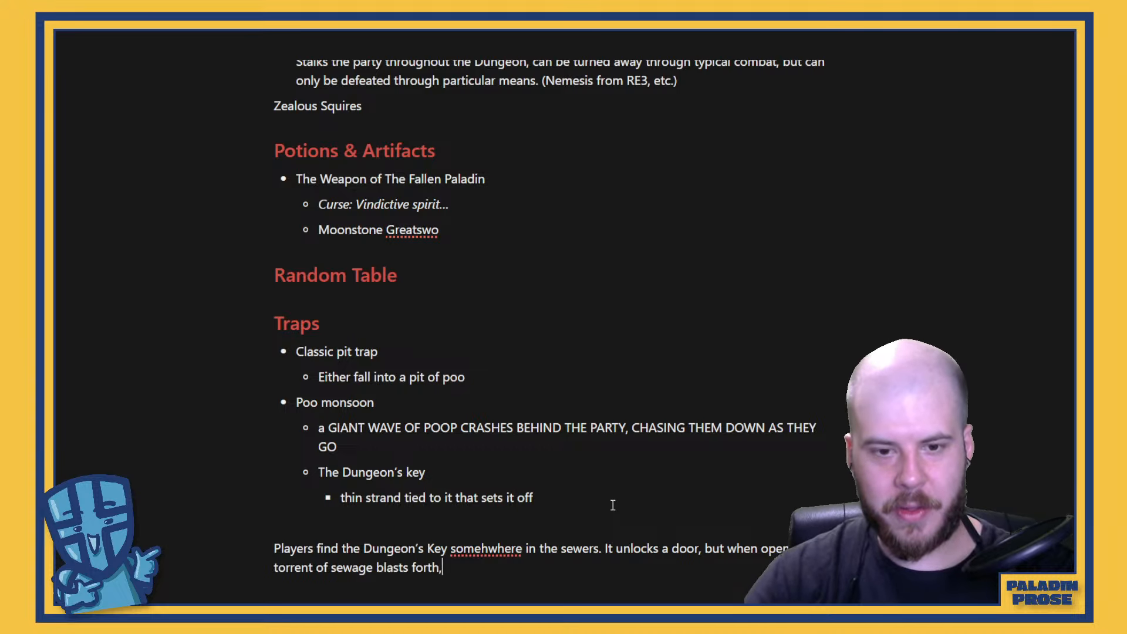
text(pushing the pl)
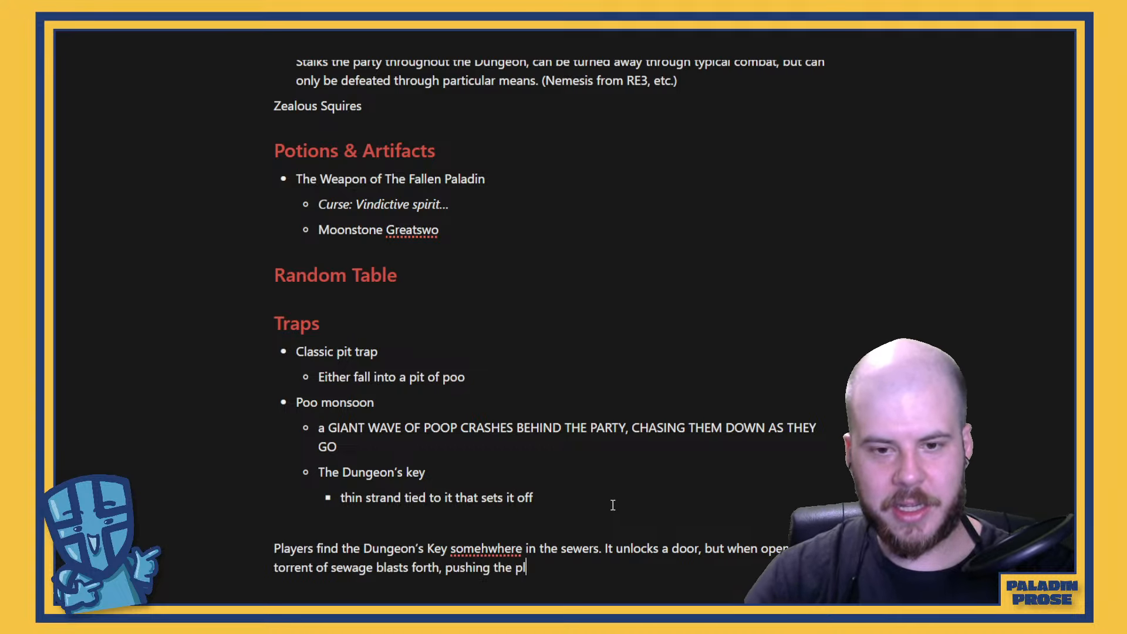
text(ayers do)
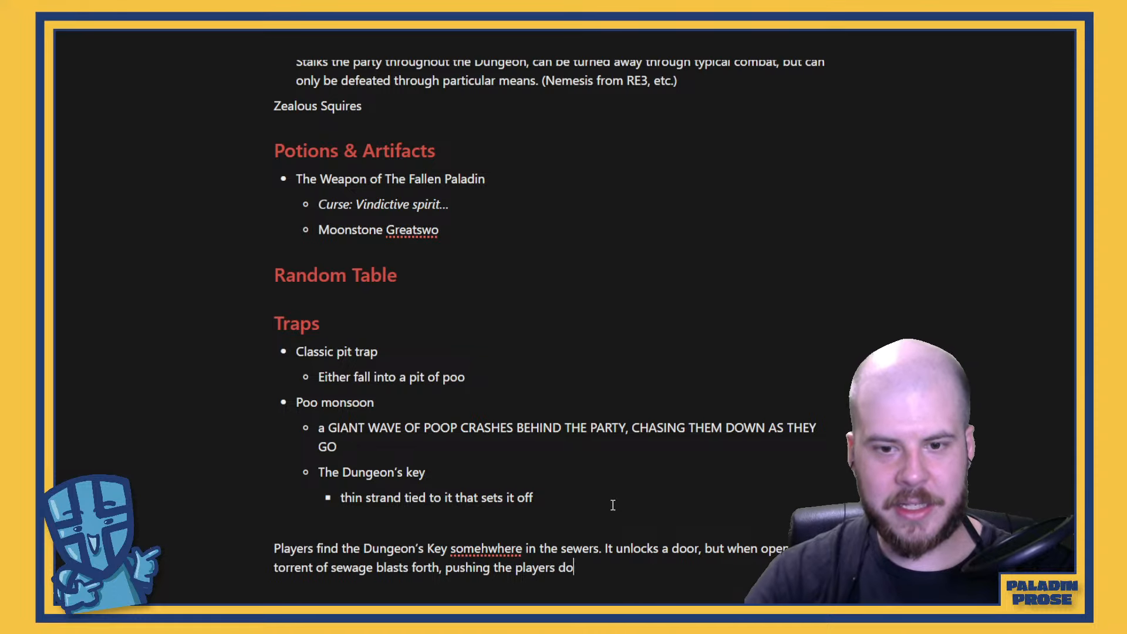
text(wn the h)
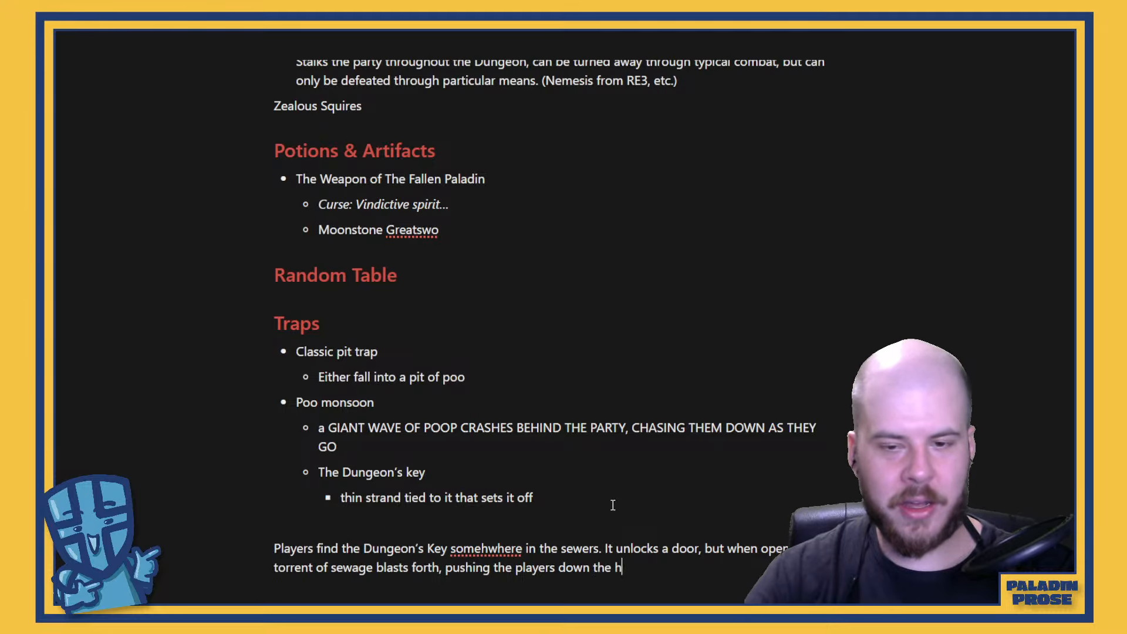
text(allway, an)
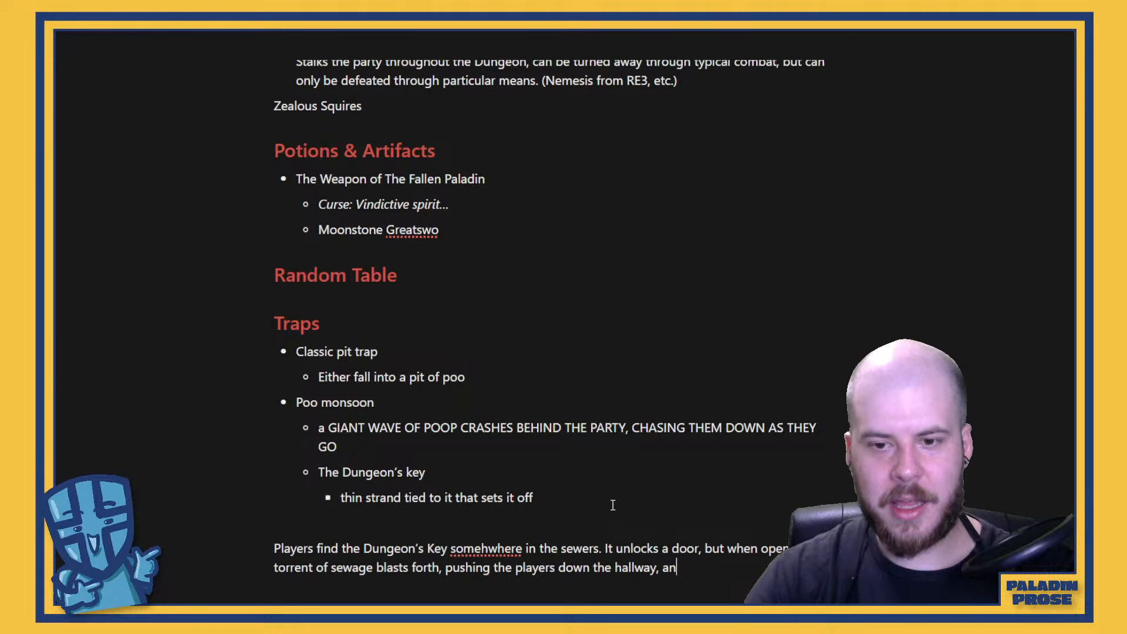
text(d into )
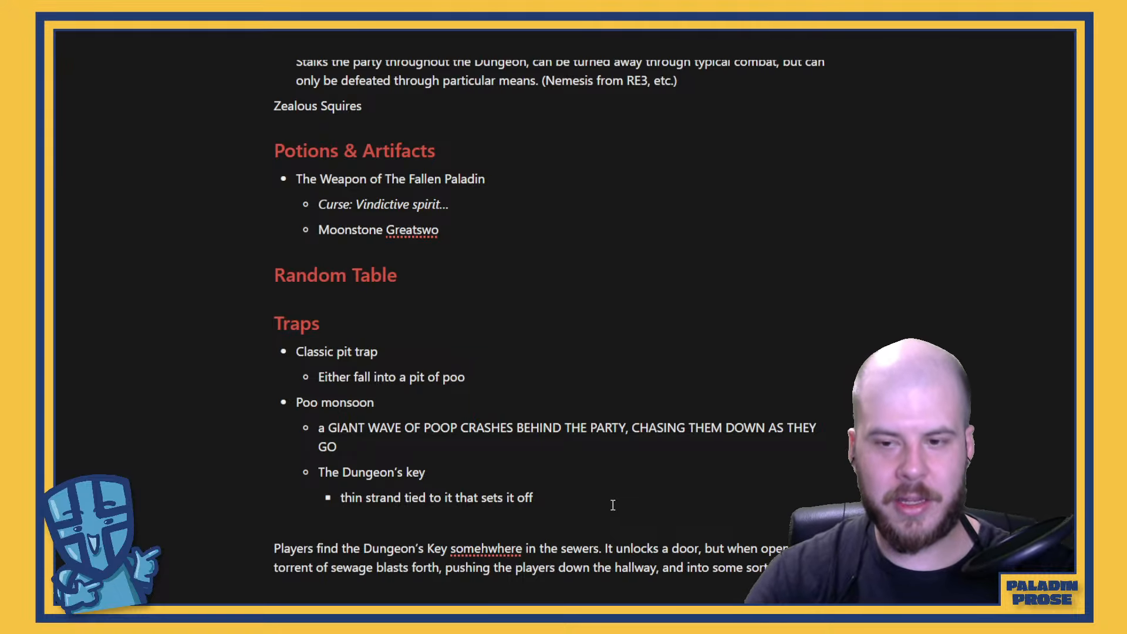
text(some sort)
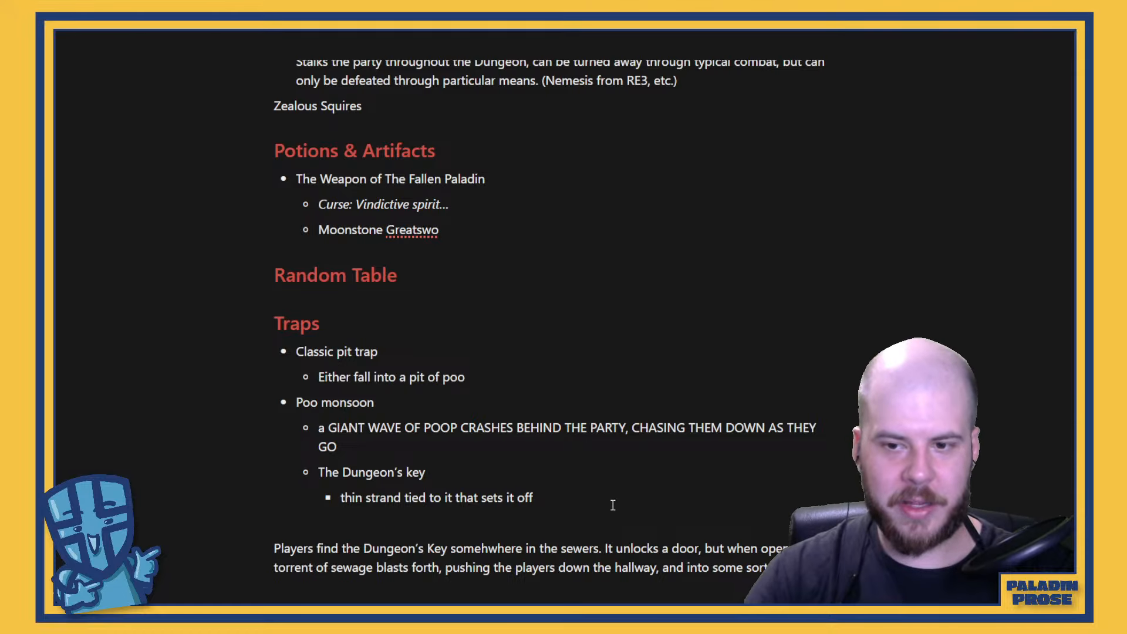
text( of perilous hazard.)
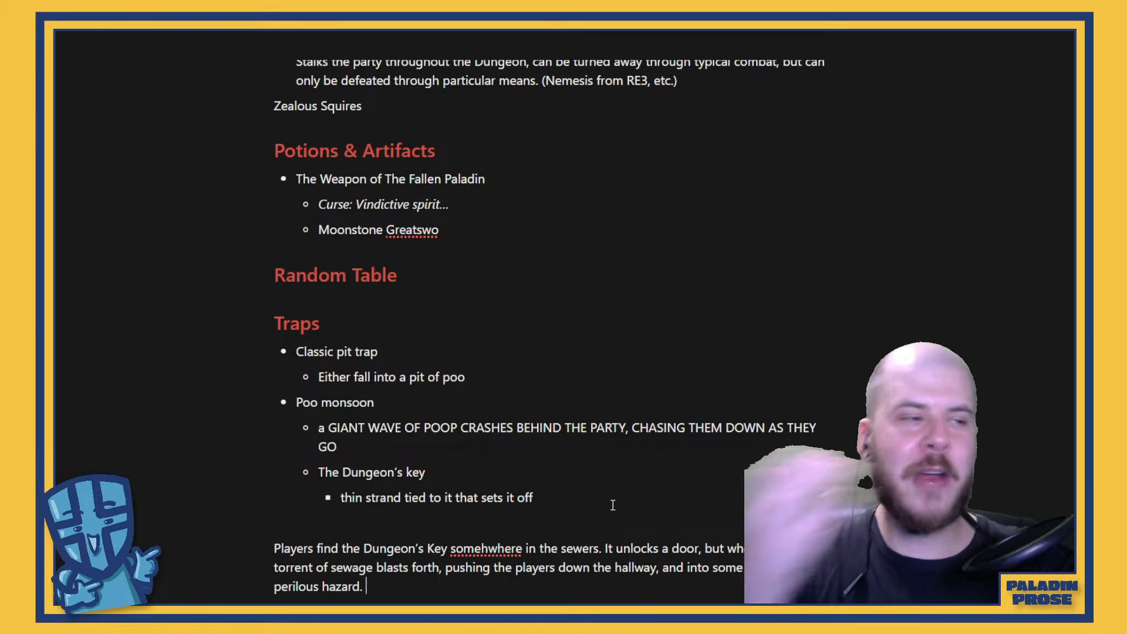
Capitalize "Key" in the Poo monsoon bullet so that it reads "The Dungeon's Key"
scroll(642, 431, down, 4)
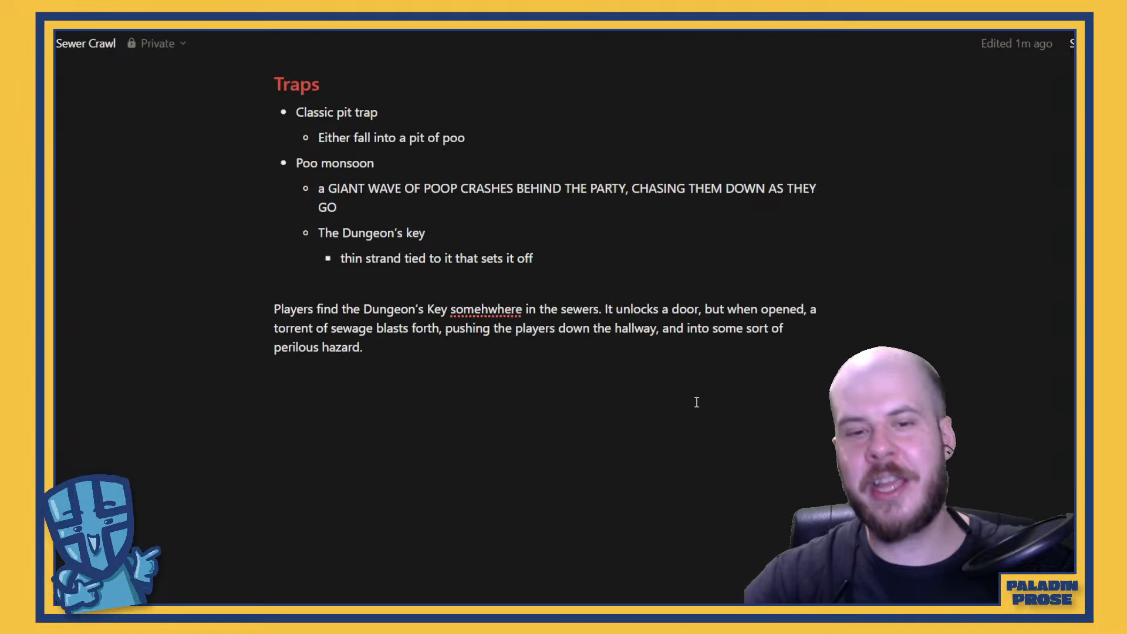
scroll(695, 400, up, 4)
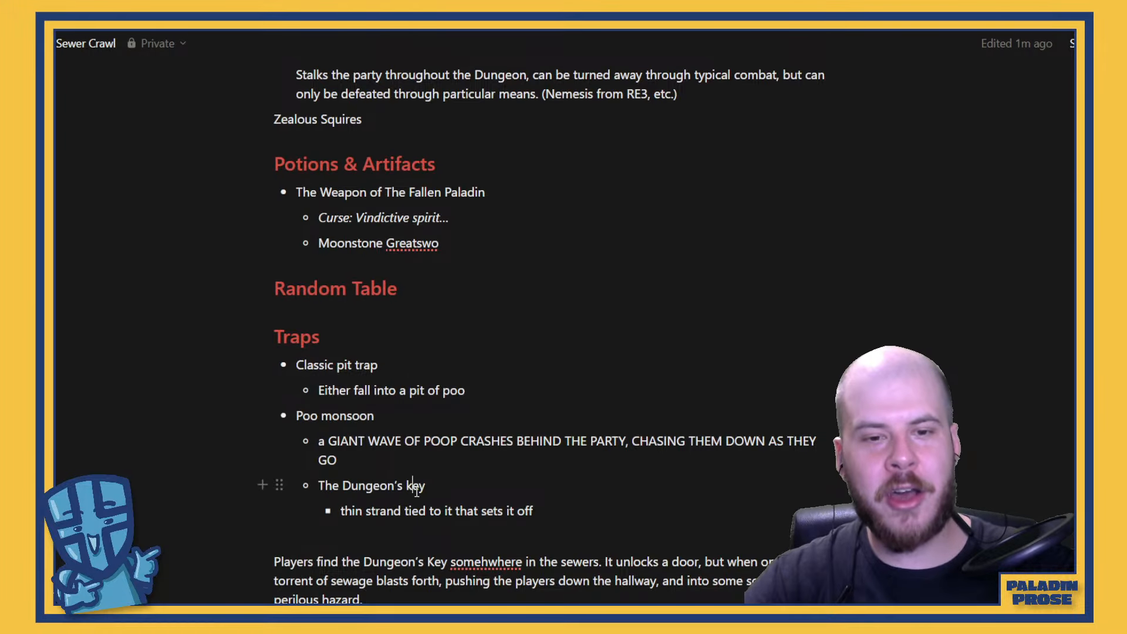
click(413, 486)
key(BackSpace)
text(K)
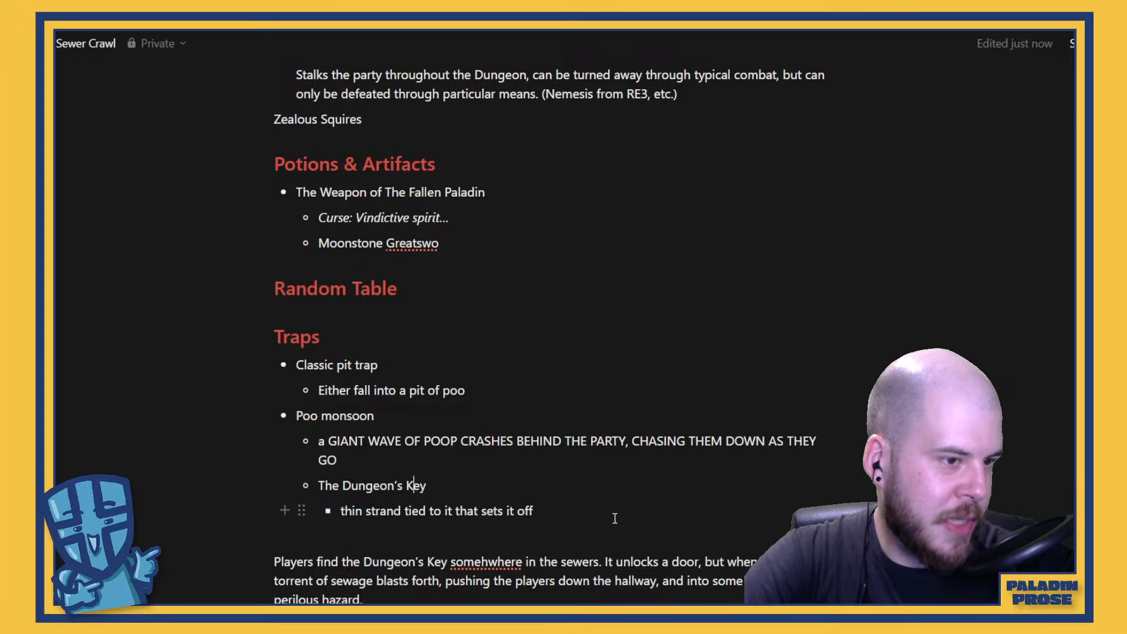
Remove the blank line above the "Players find the Dungeon's Key" paragraph and indent the paragraph three levels under "The Dungeon's Key"
scroll(517, 486, down, 4)
scroll(516, 487, up, 4)
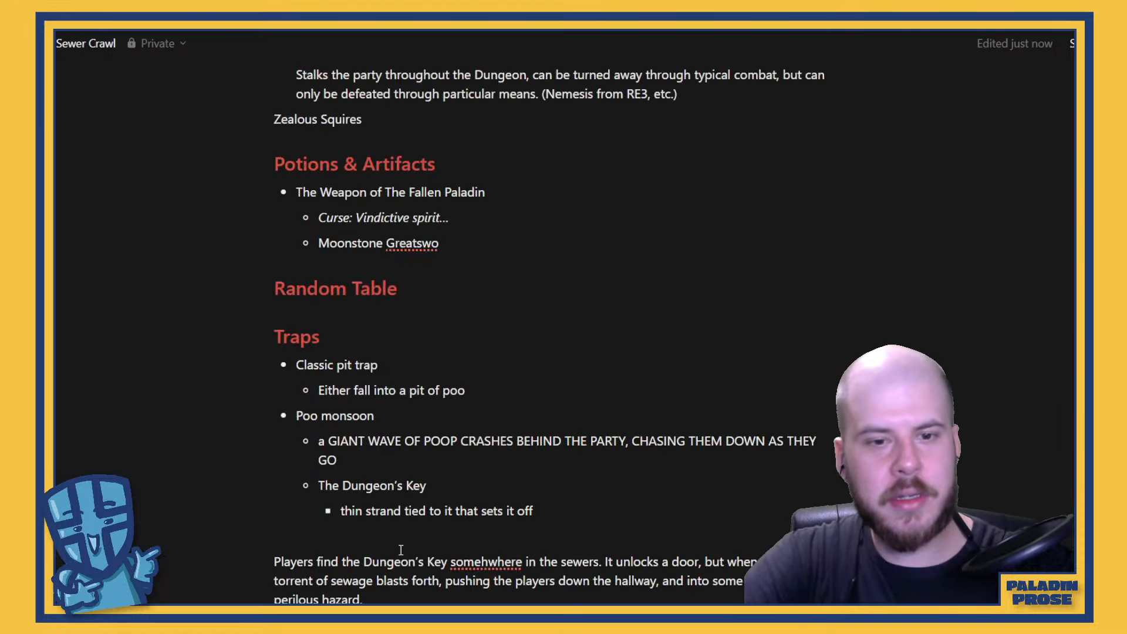
click(401, 536)
key(BackSpace)
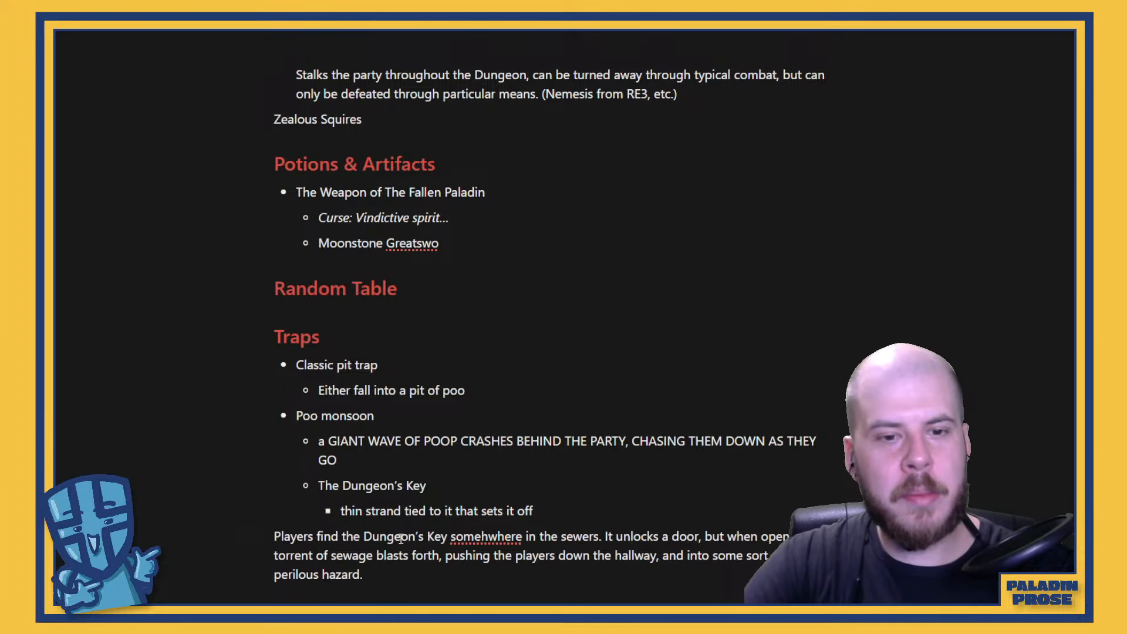
click(273, 536)
key(Tab)
key(Tab)
key(Tab)
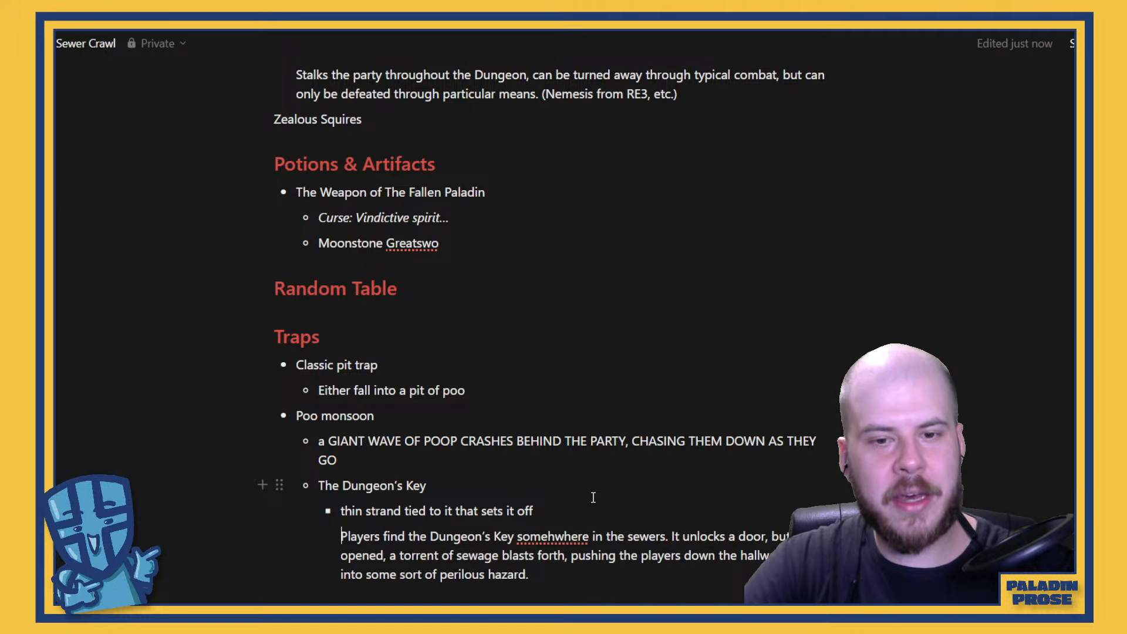
Move the "Players find the Dungeon's Key" paragraph into a new bullet below "thin strand tied to it that sets it off"
drag(536, 576, 346, 508)
right_click(352, 510)
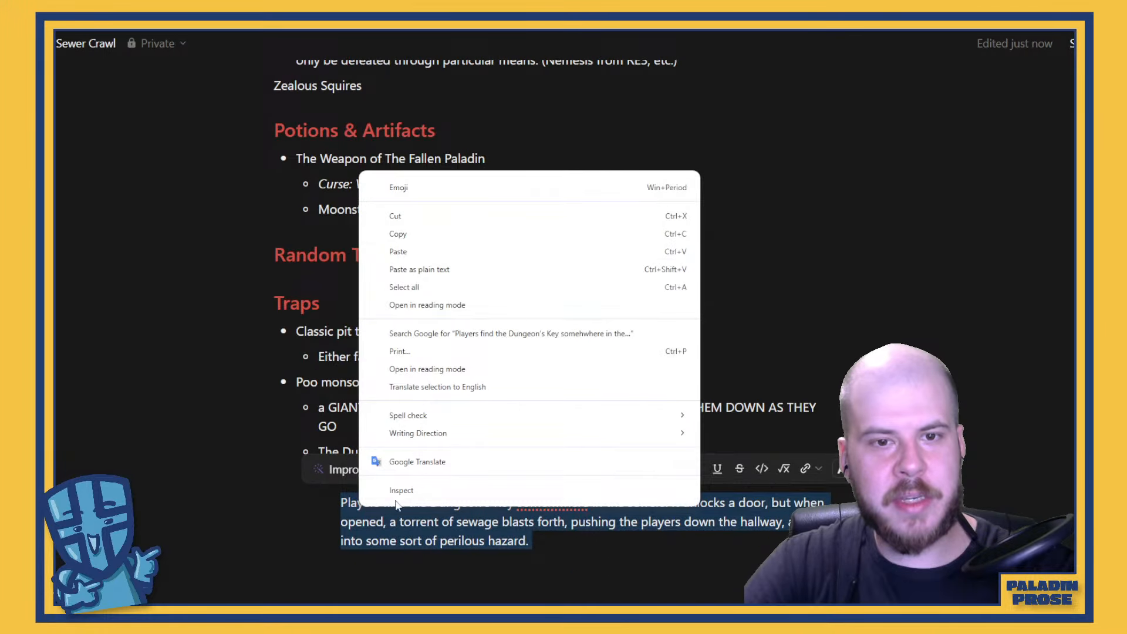
click(413, 218)
key(BackSpace)
key(Return)
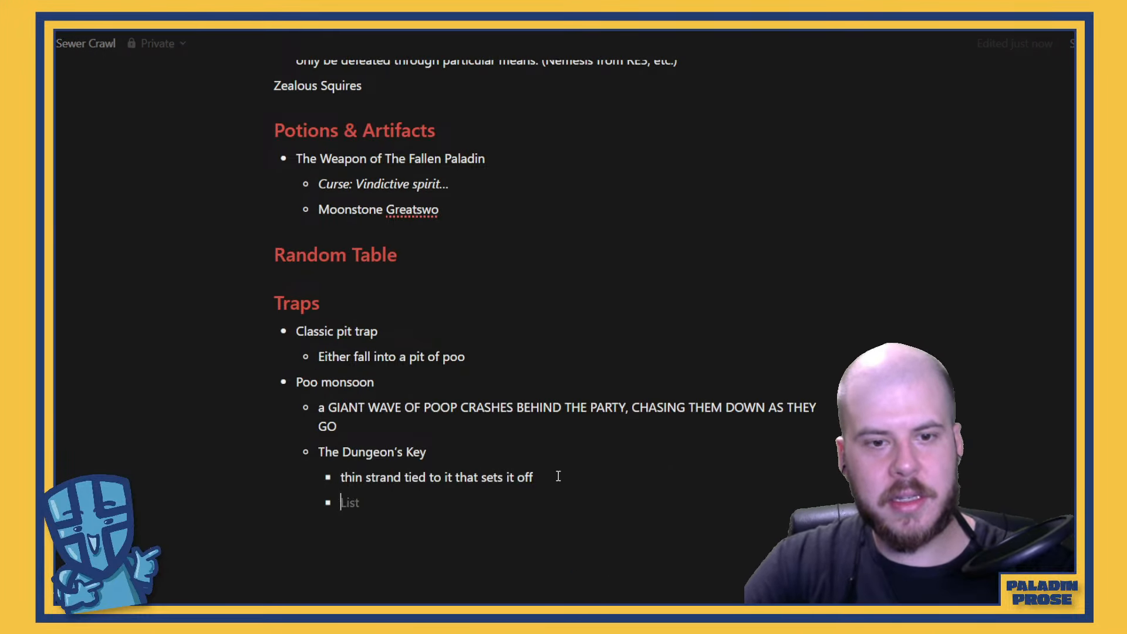
key(ctrl+v)
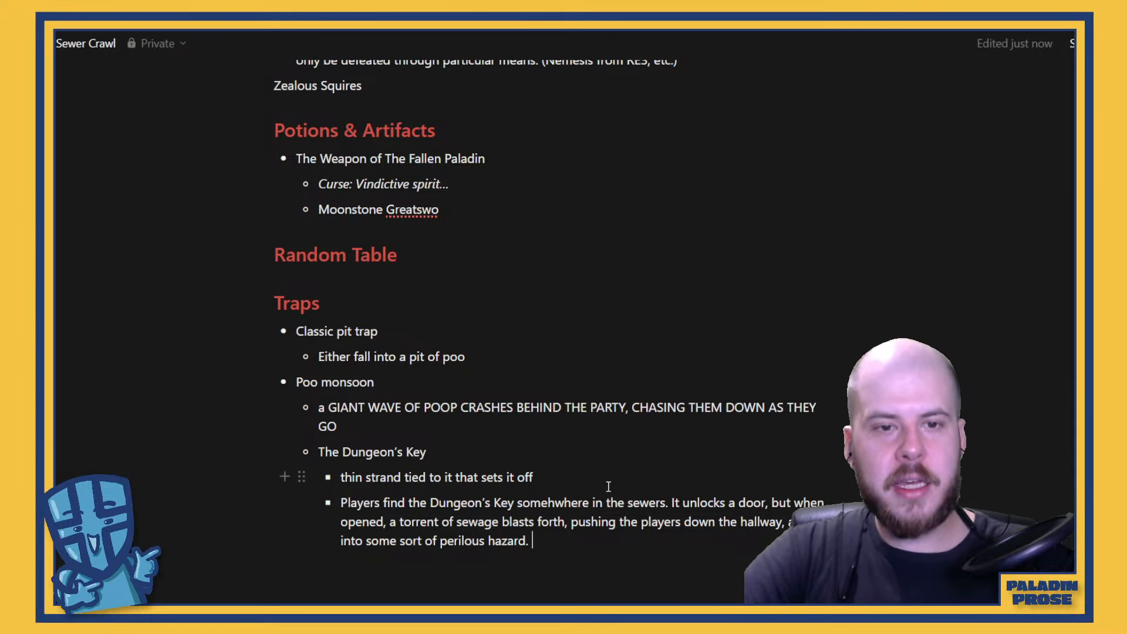
Add the line "Random Cheese Table?" under the Random Table heading
scroll(593, 470, up, 5)
scroll(594, 470, down, 5)
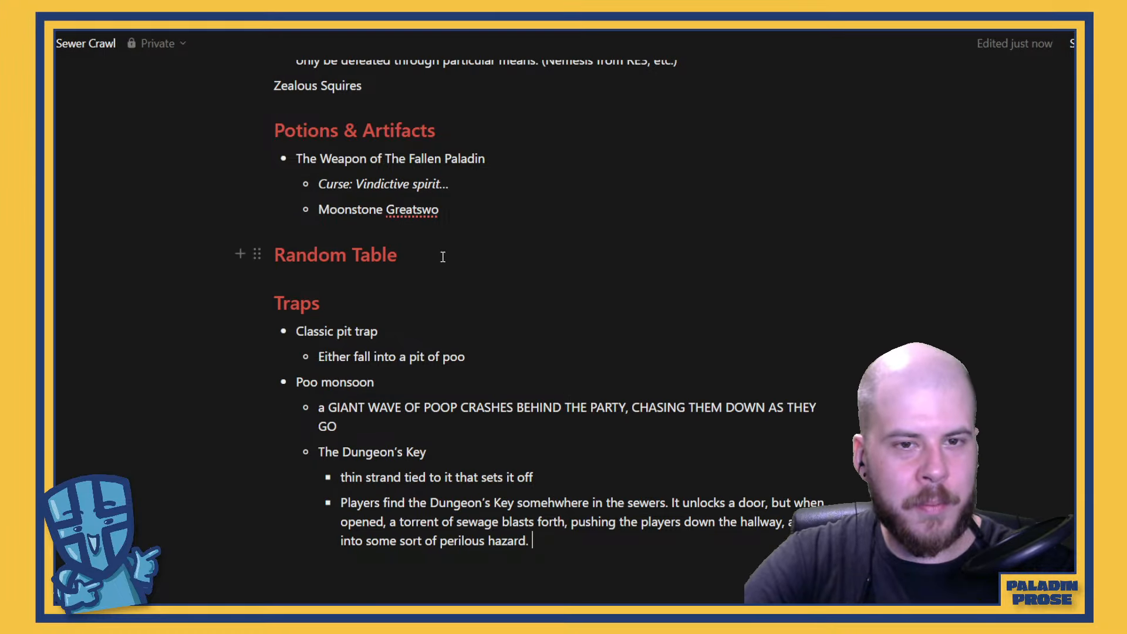
key(Return)
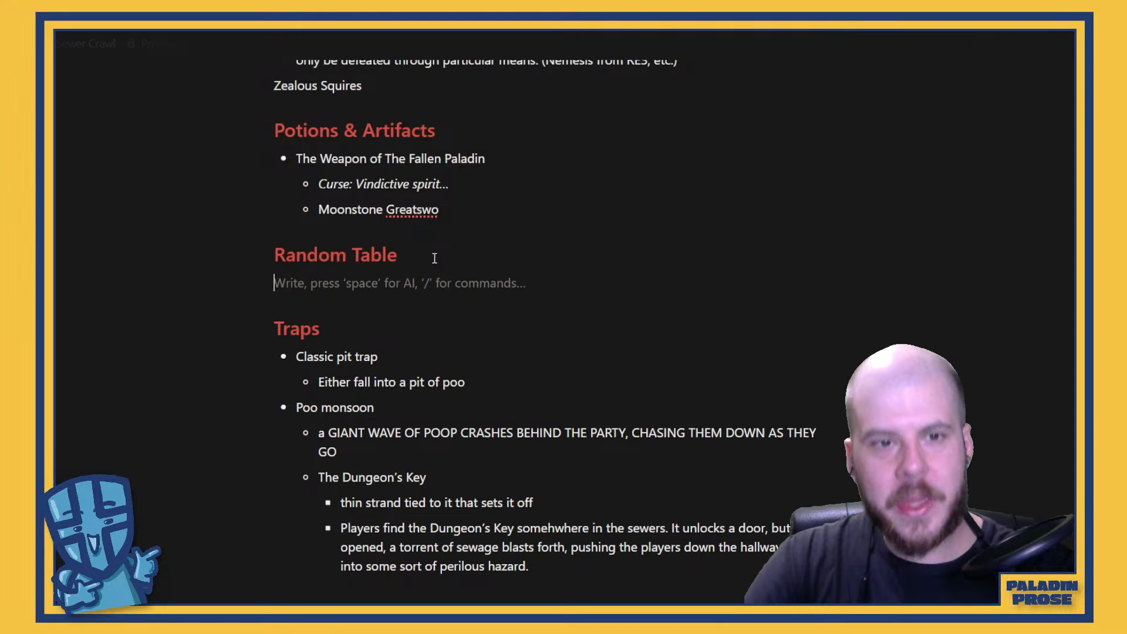
text(R)
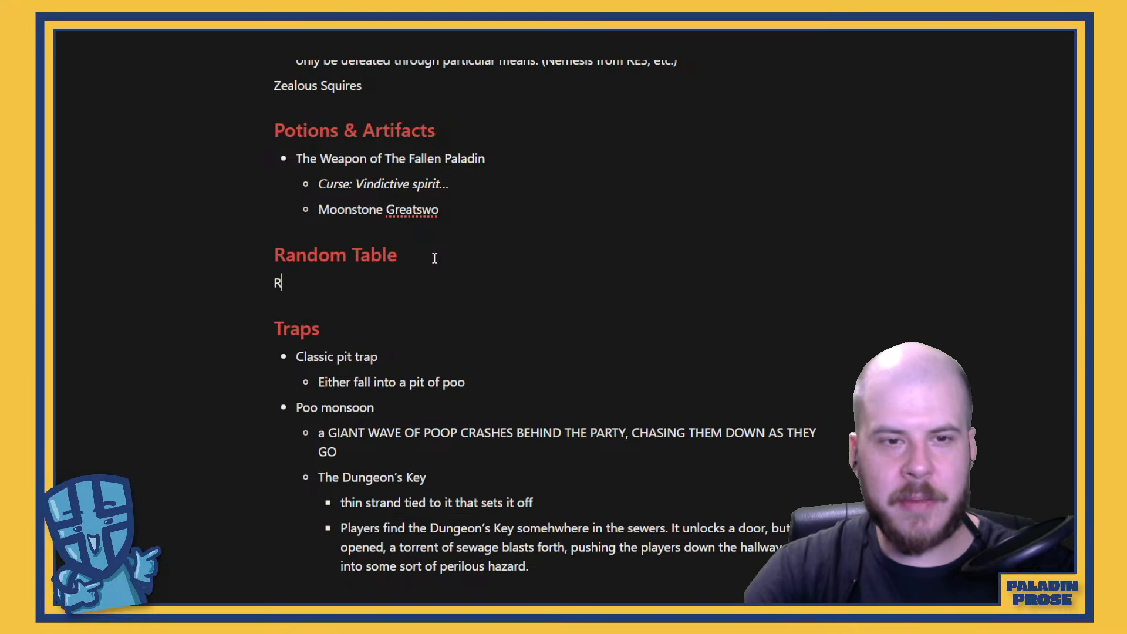
text(andom Chees)
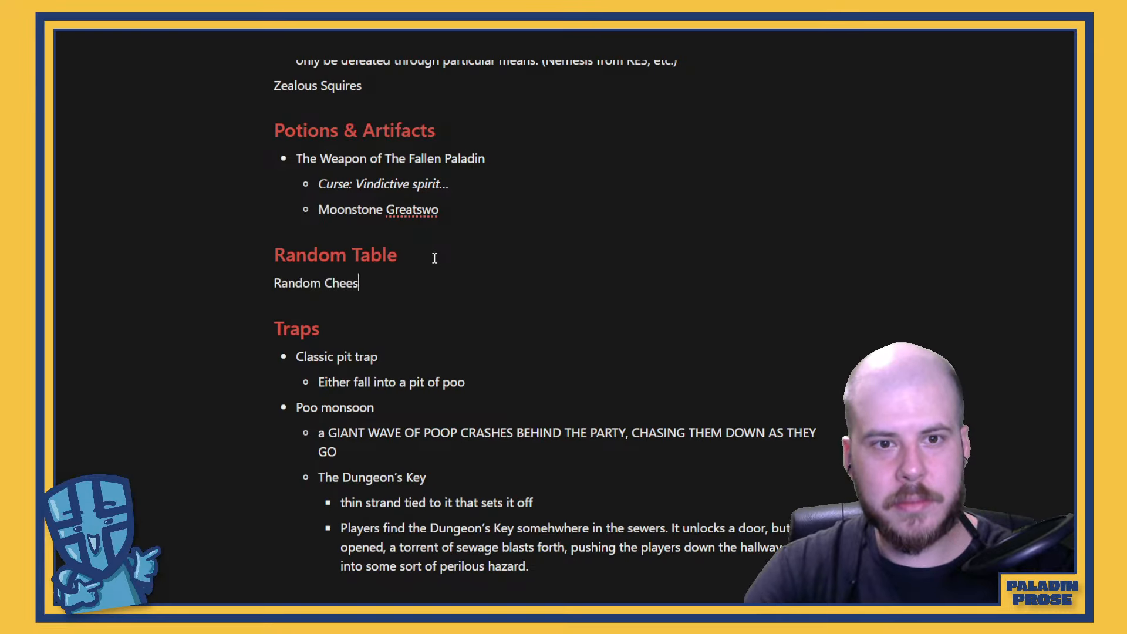
text(e Table?)
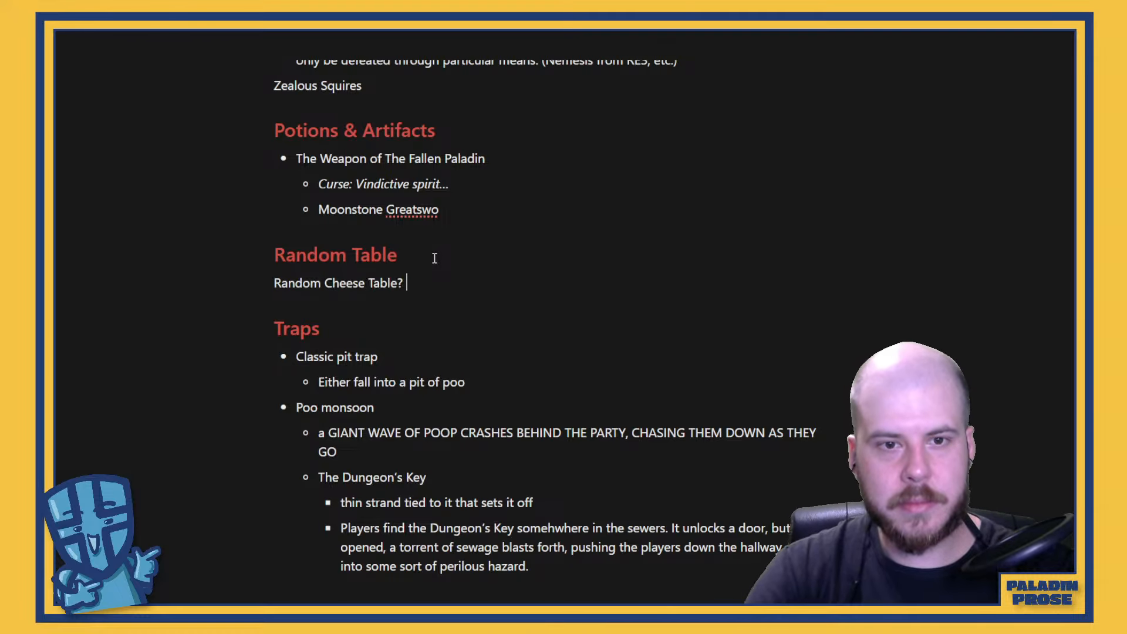
Add a top-level bullet "Moonsnow obviously" at the end of Potions & Artifacts, with "obviously" in italics
scroll(434, 258, up, 3)
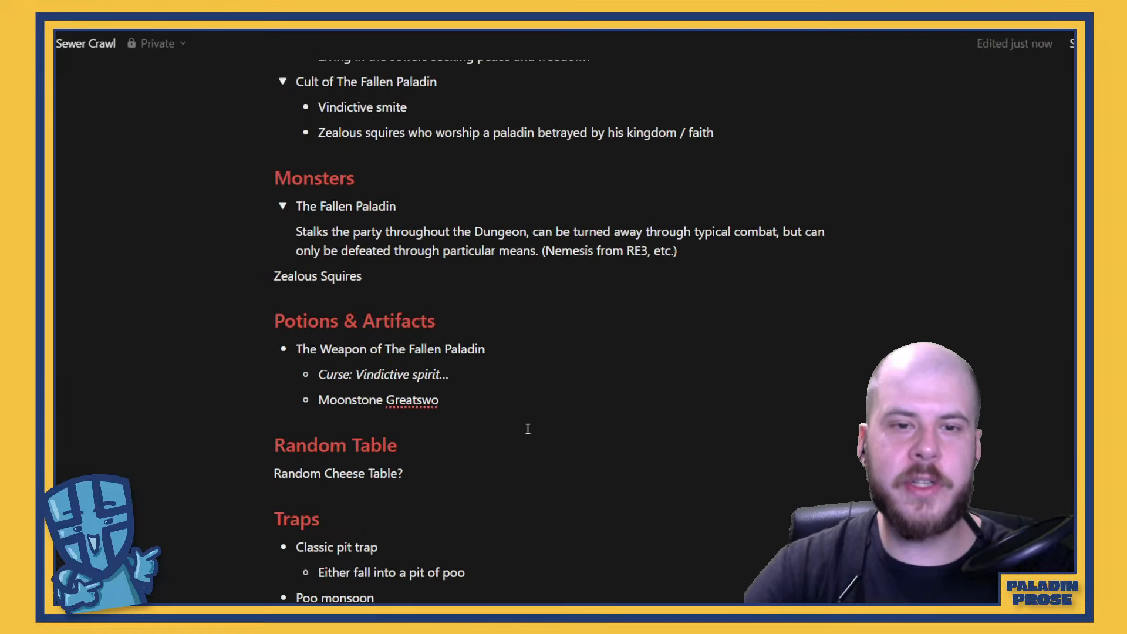
click(506, 406)
key(Return)
key(shift+Tab)
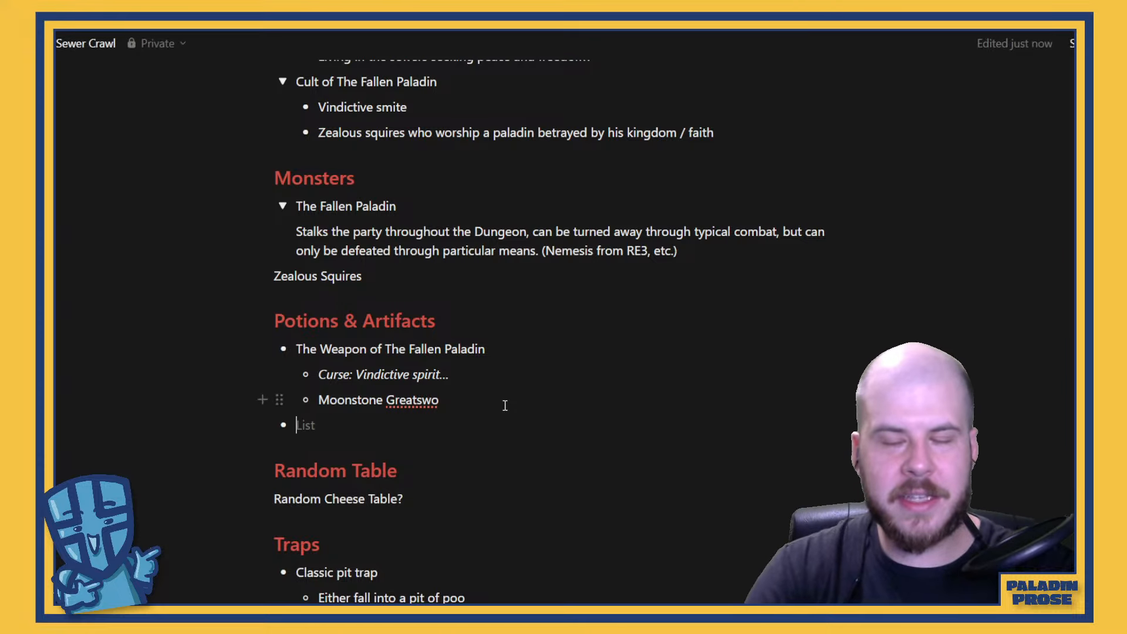
text(Moonsnow)
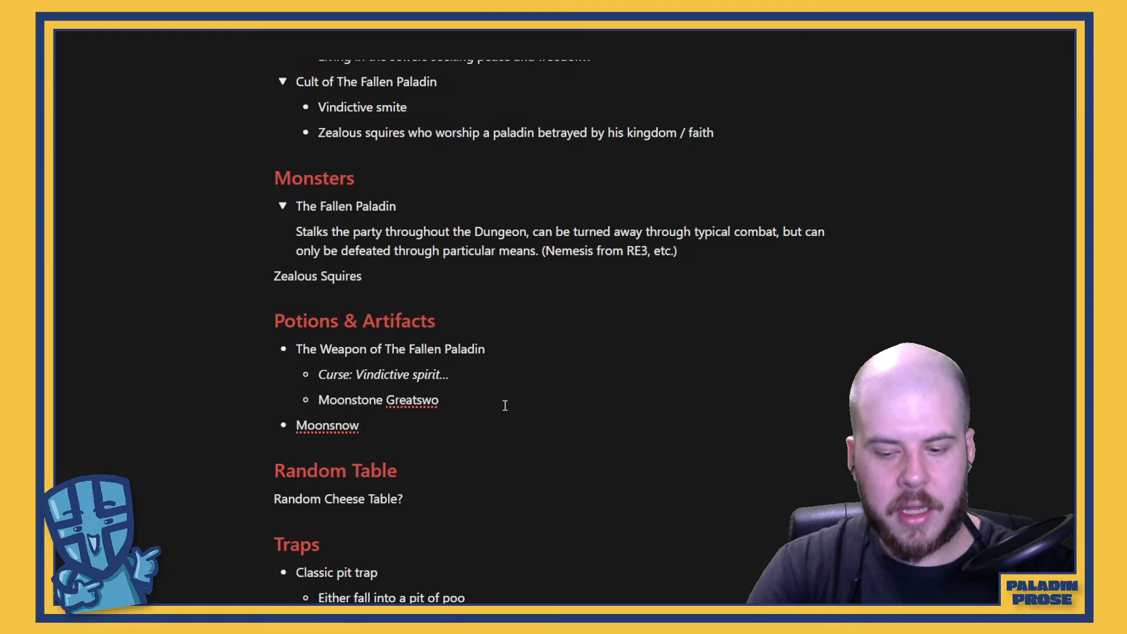
key(ctrl+i)
text(obviously)
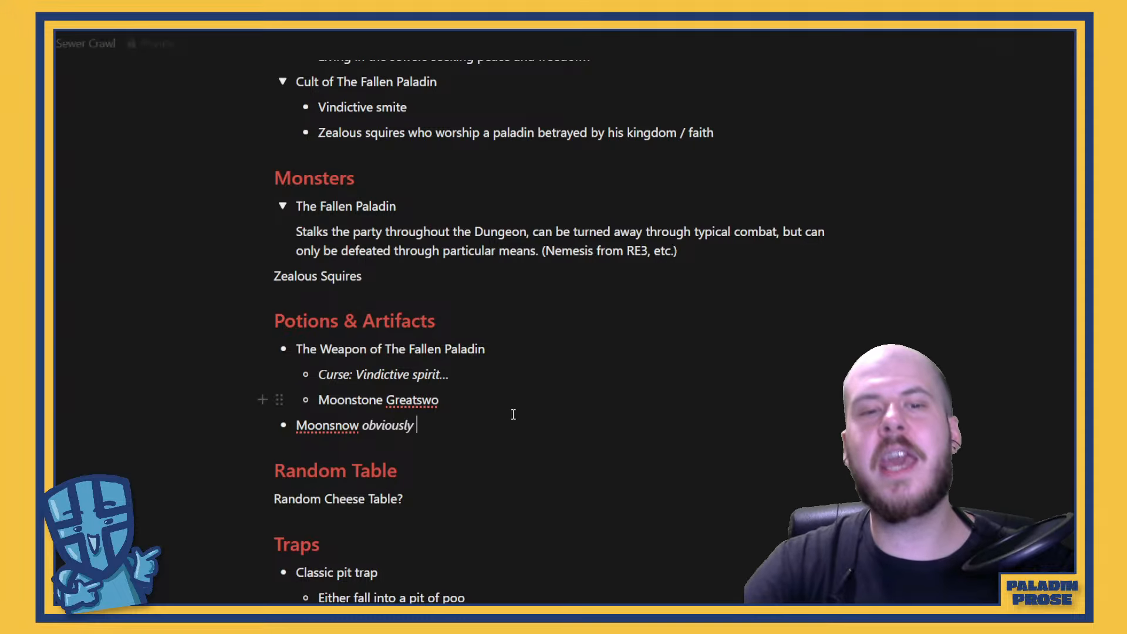
Turn the "Zealous Squires" line under Monsters into a toggle list
scroll(448, 375, up, 2)
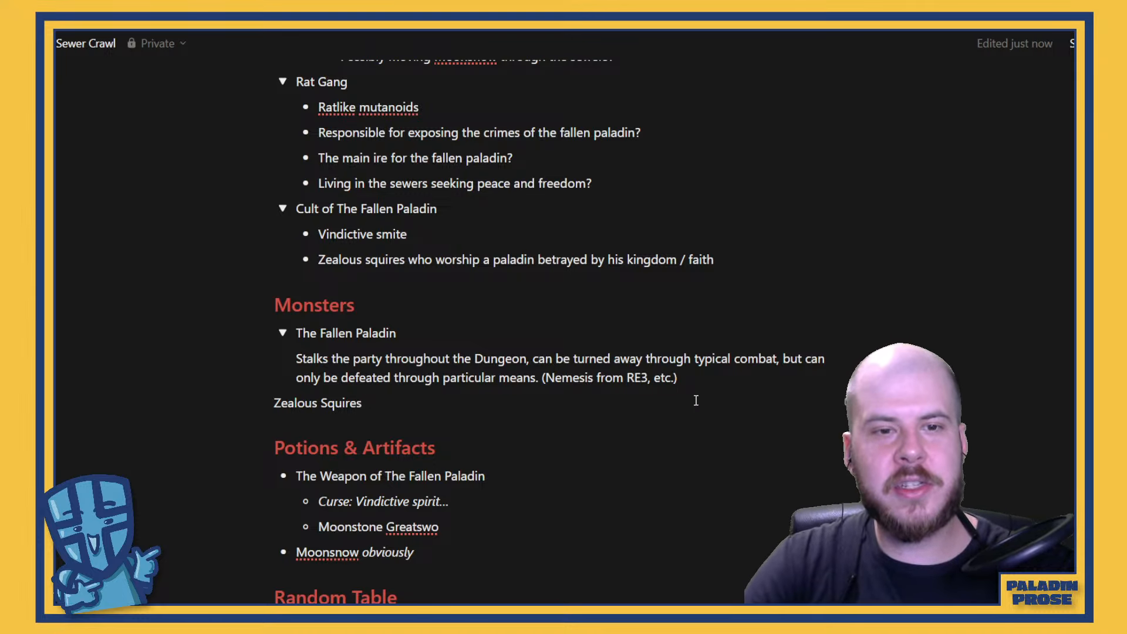
triple_click(330, 408)
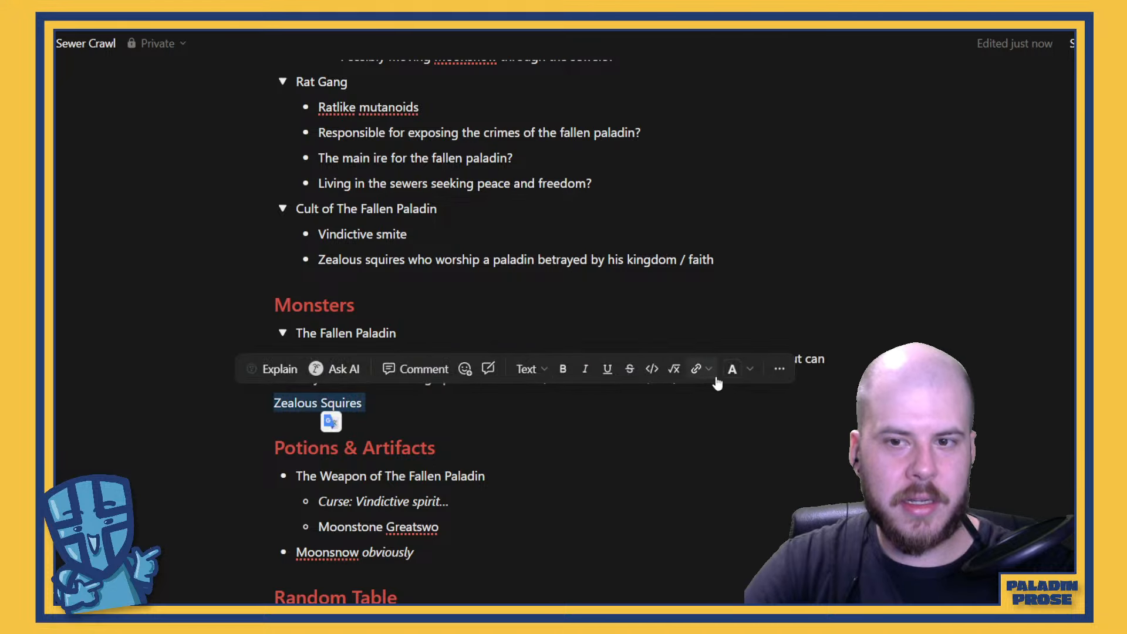
click(779, 368)
mouse_move(884, 156)
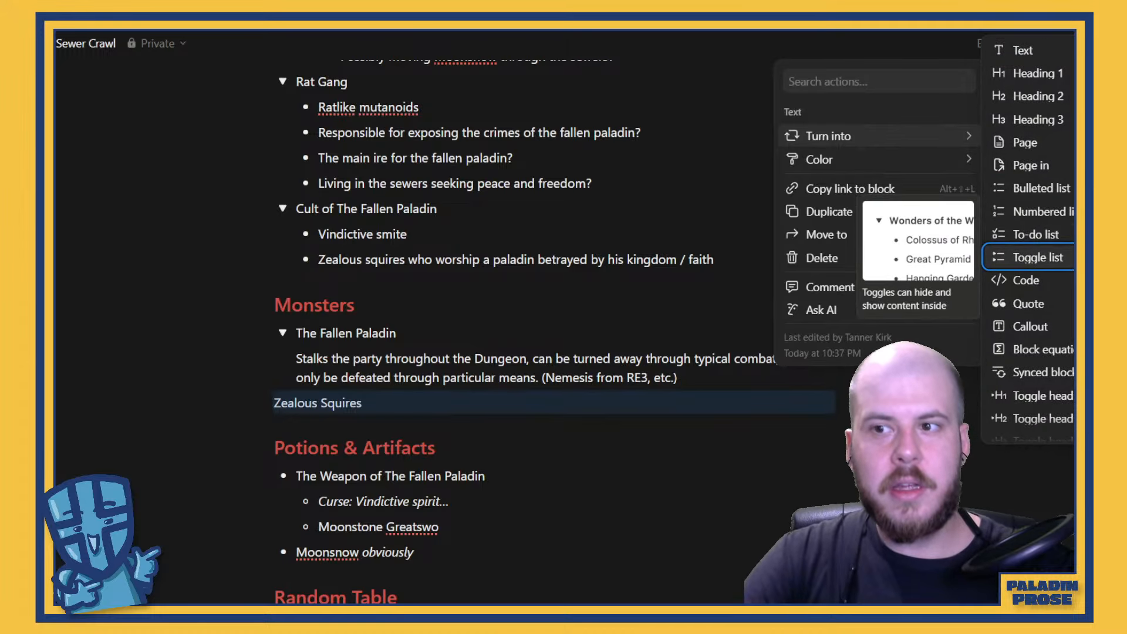
key(Return)
Write "Locked in the final resting chambers of The Fallen Paladin, reanimate when disturbed" inside the Zealous Squires toggle
click(420, 428)
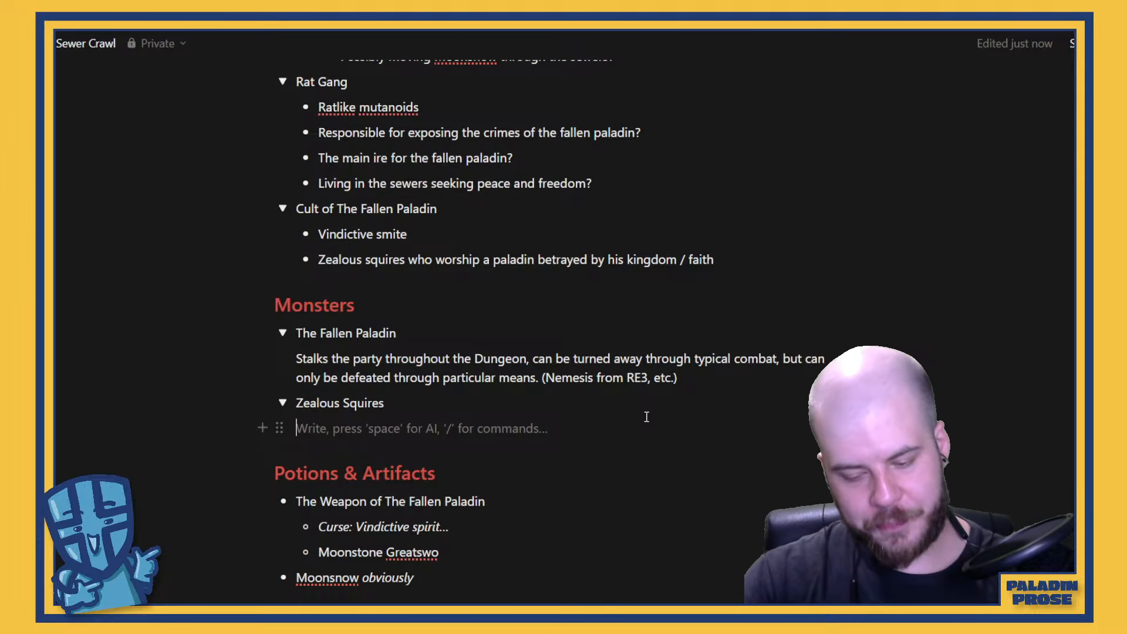
text(Locked in)
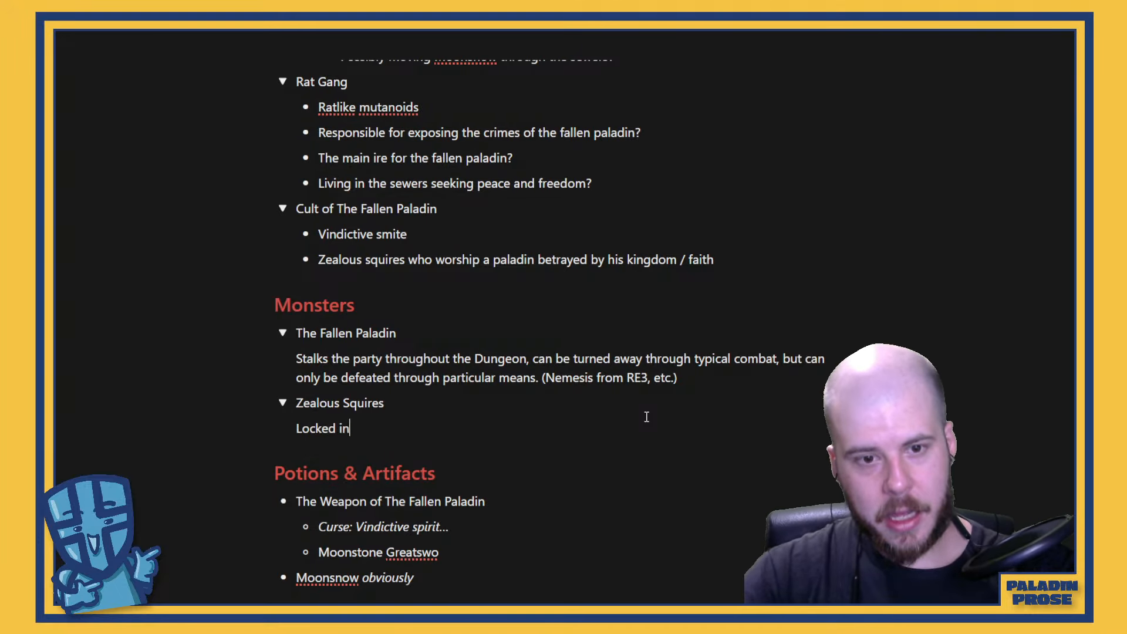
text( the final )
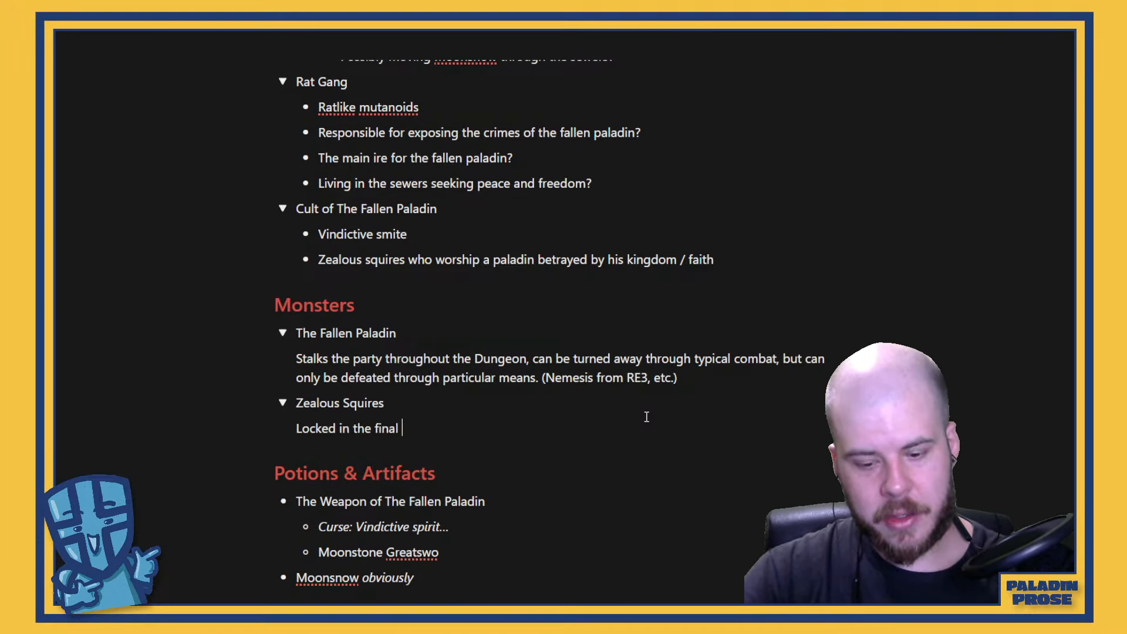
text(resting chambe)
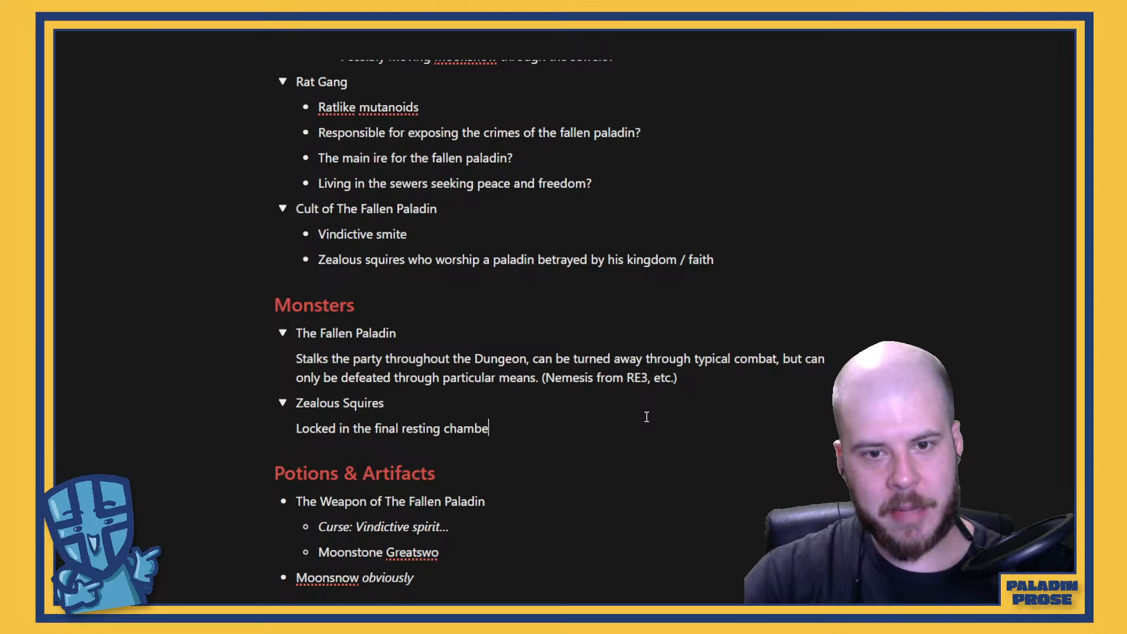
text(rs of t)
key(BackSpace)
text(The)
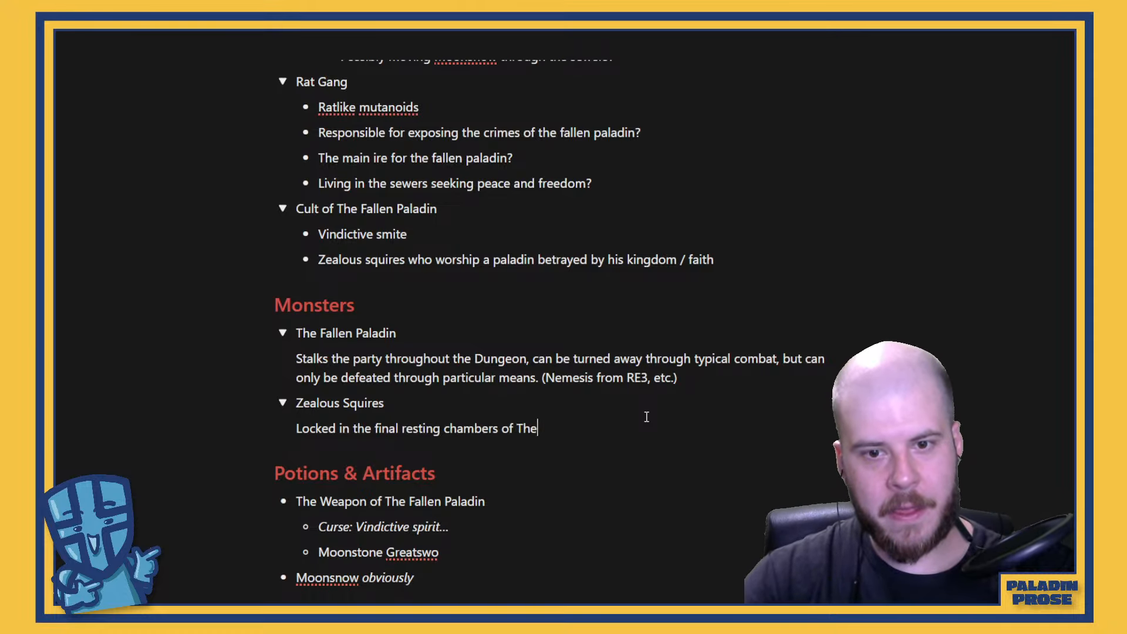
text( Fallen Pala)
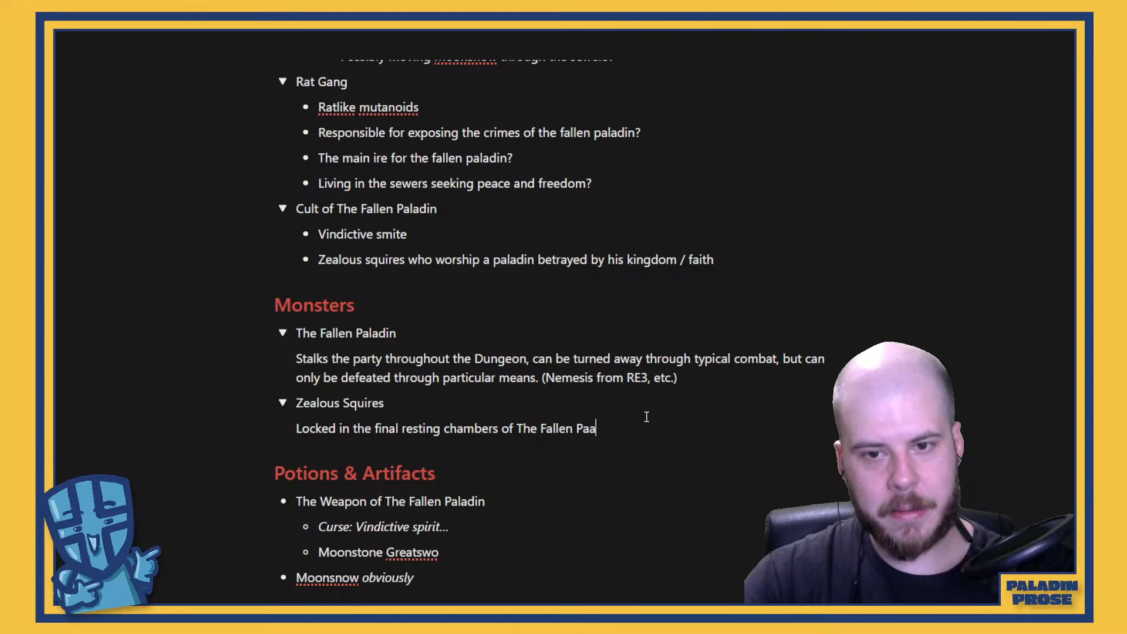
text(din, re)
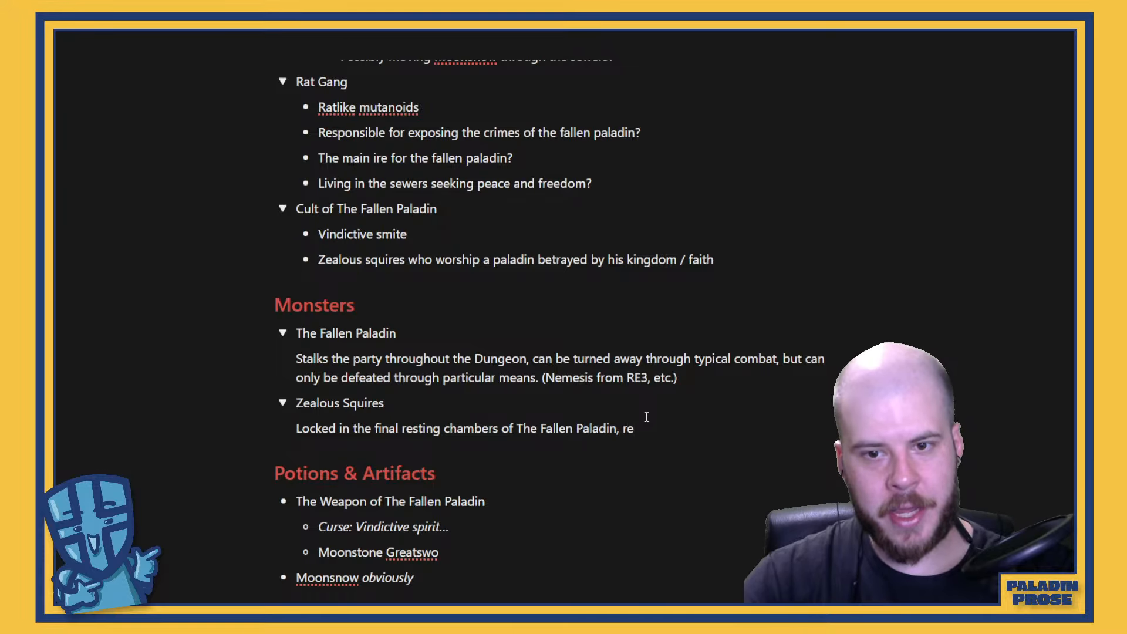
text(animate when dis)
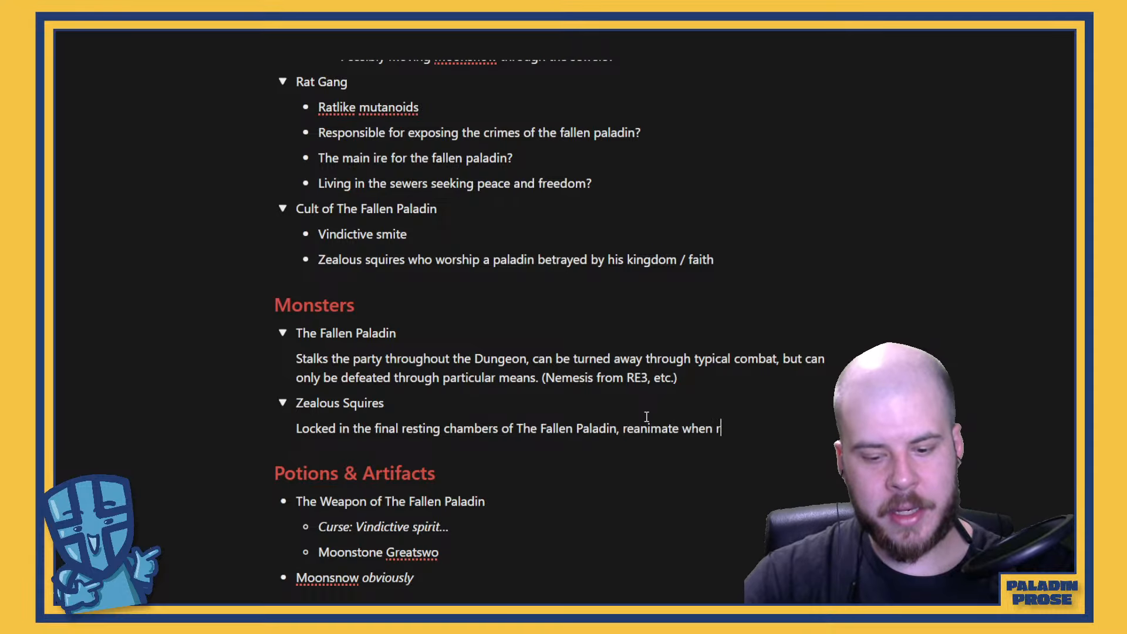
text(trubed)
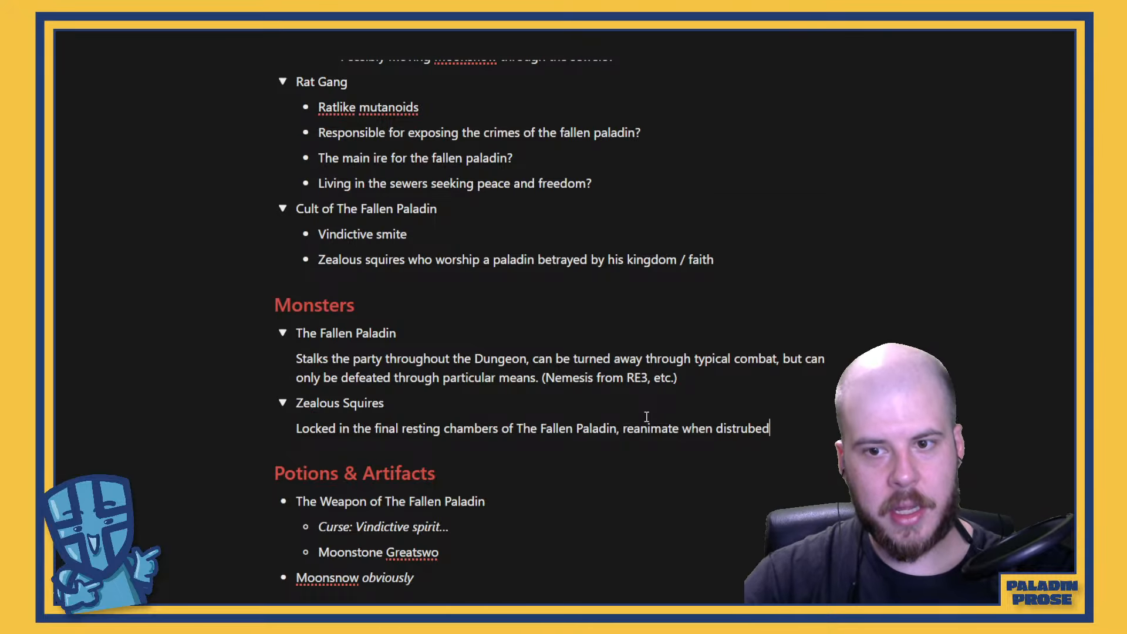
key(BackSpace)
key(BackSpace)
key(BackSpace)
key(BackSpace)
text(ubed)
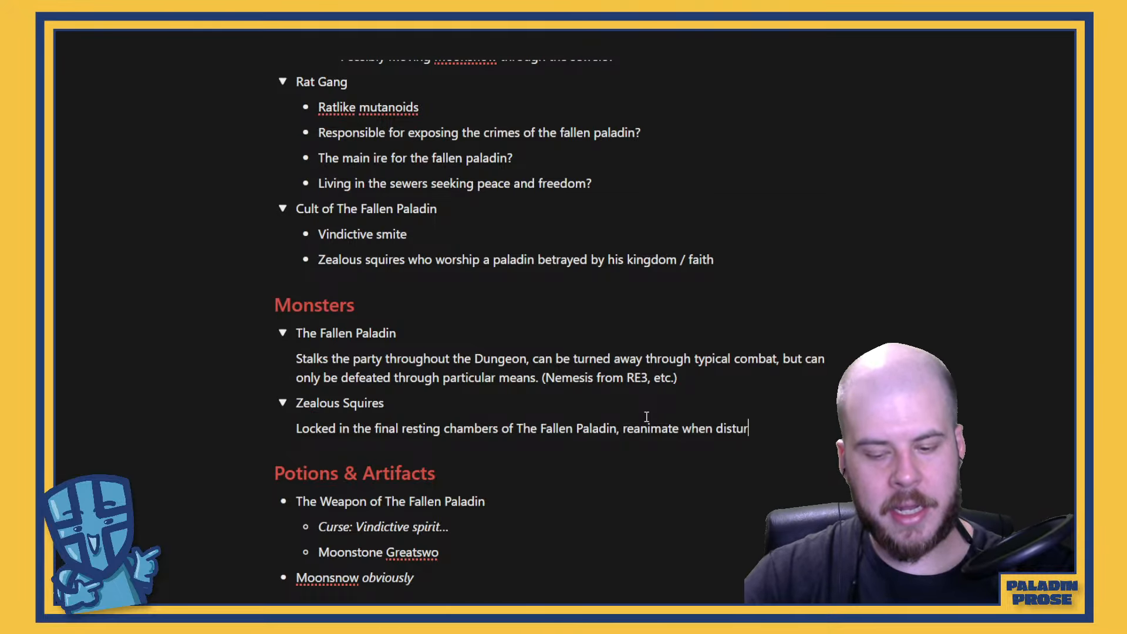
key(Return)
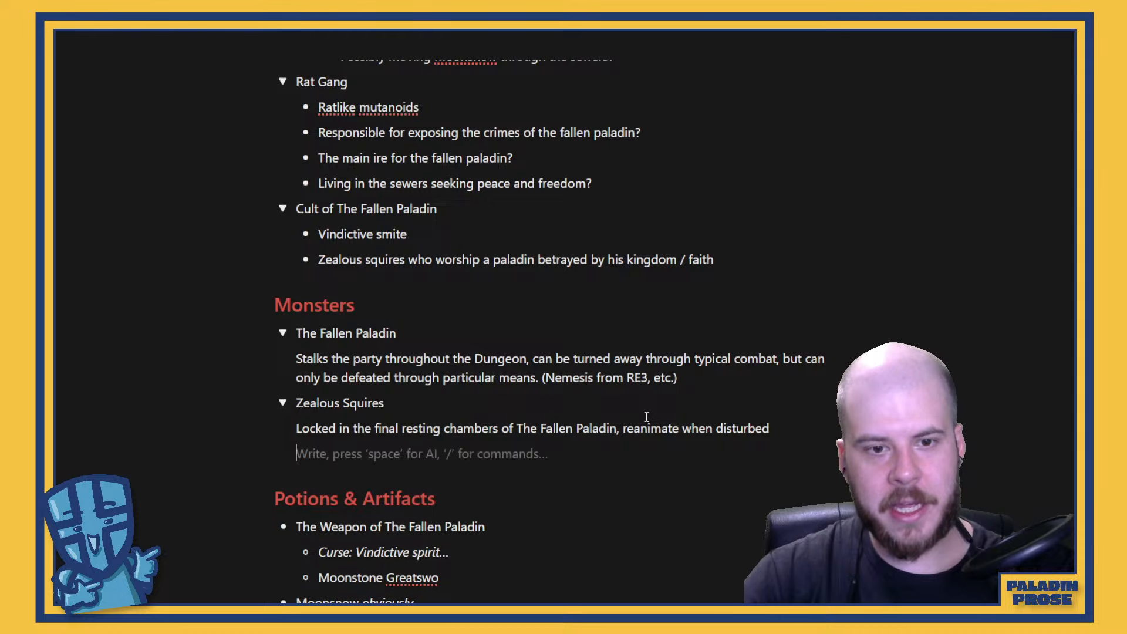
key(BackSpace)
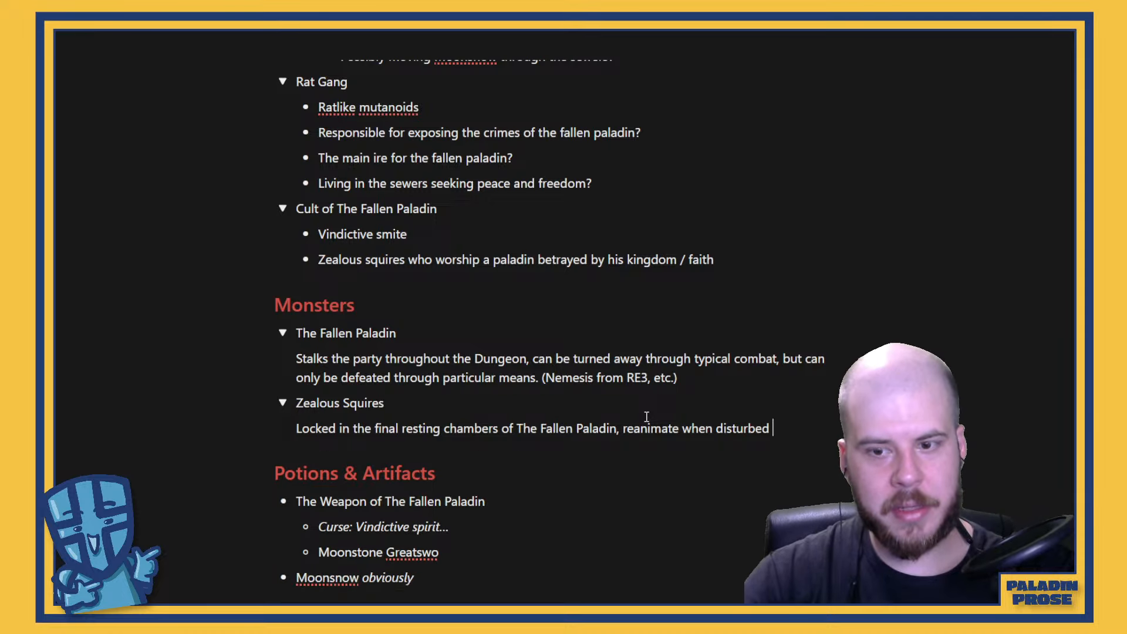
Append "(possibly be linked to The Dungeon Key's Trap)." to the Zealous Squires description
text((possi)
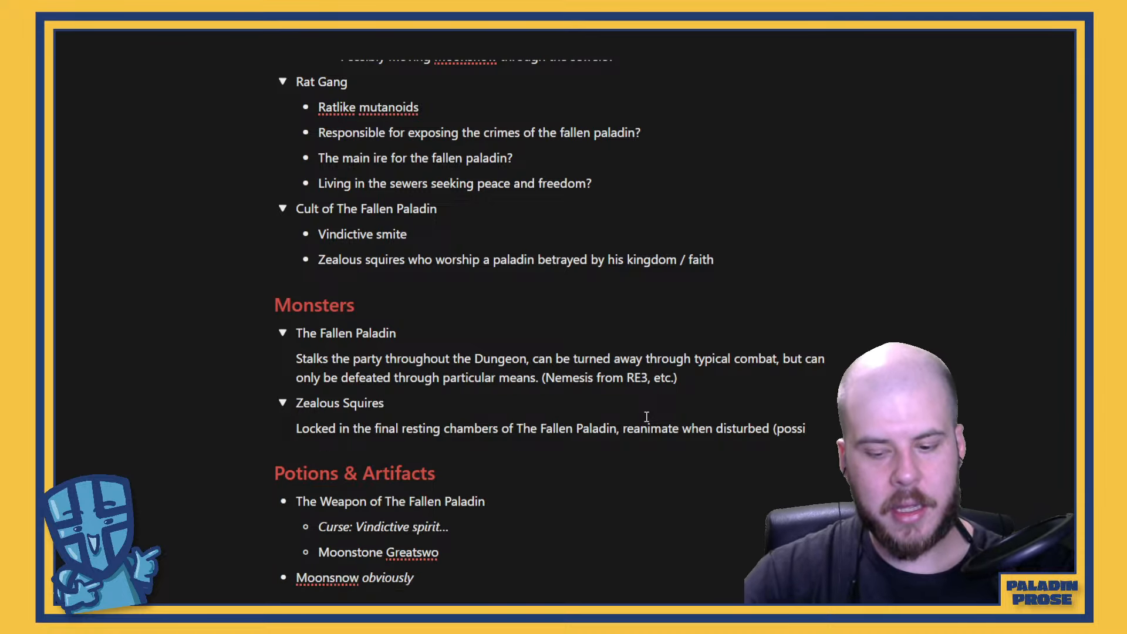
text(bly be linked )
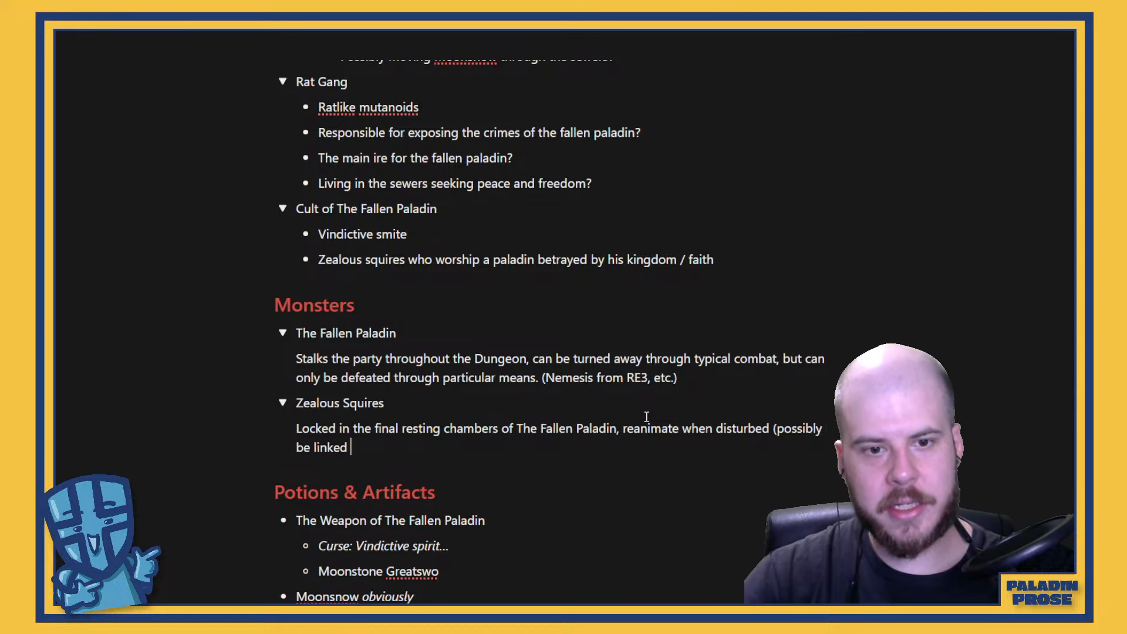
text(to The DUn)
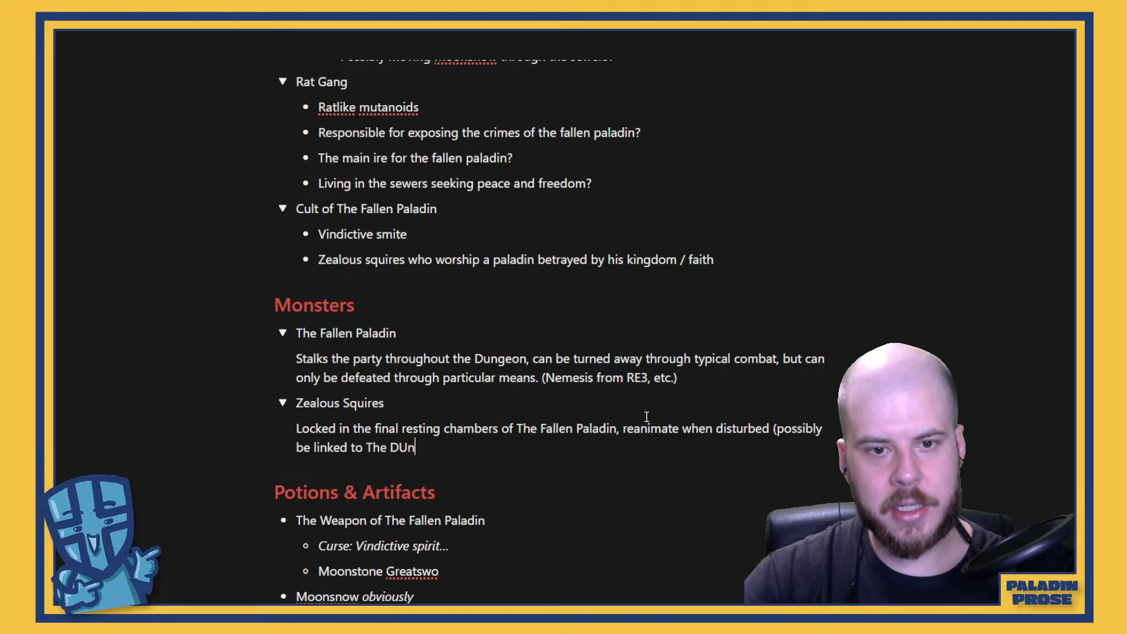
key(BackSpace)
key(BackSpace)
text(ungeon Ke)
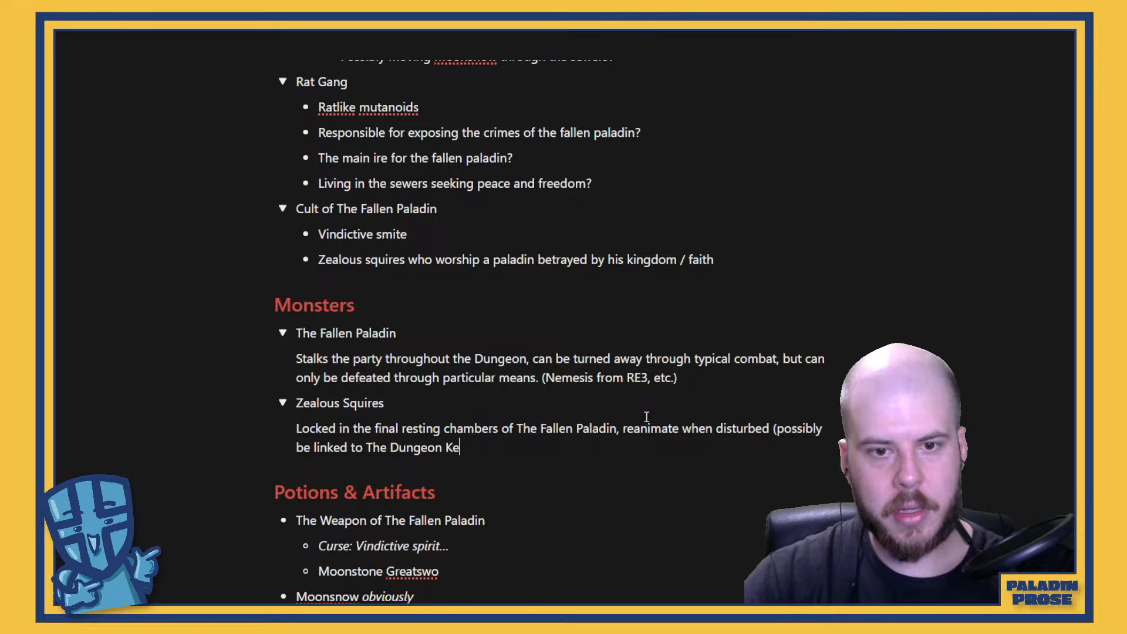
text(y's Trap)
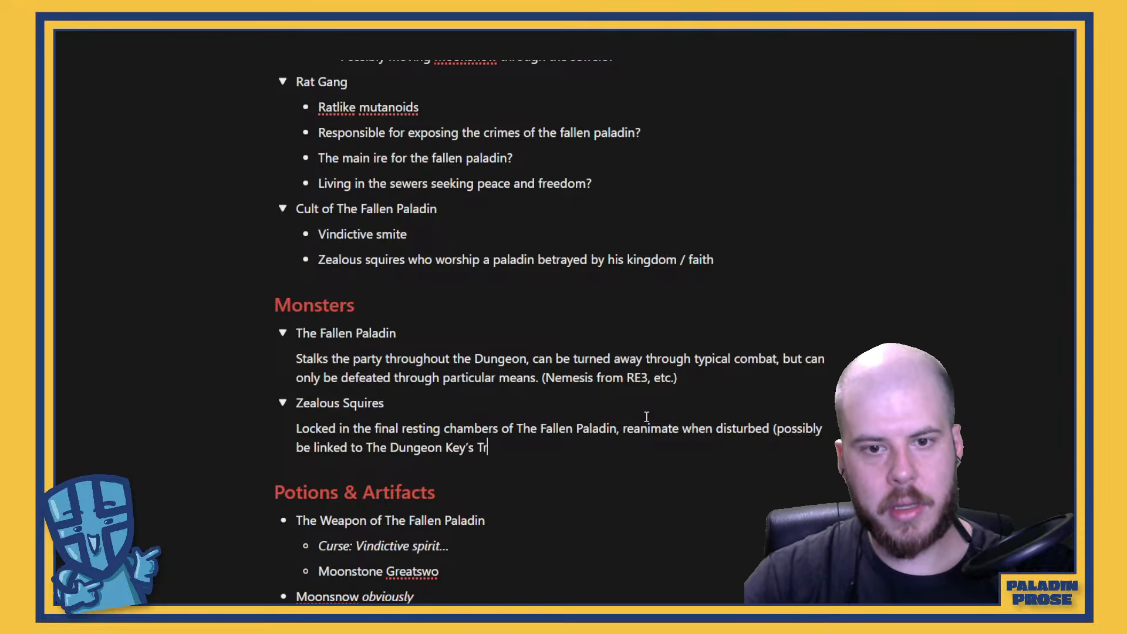
text().)
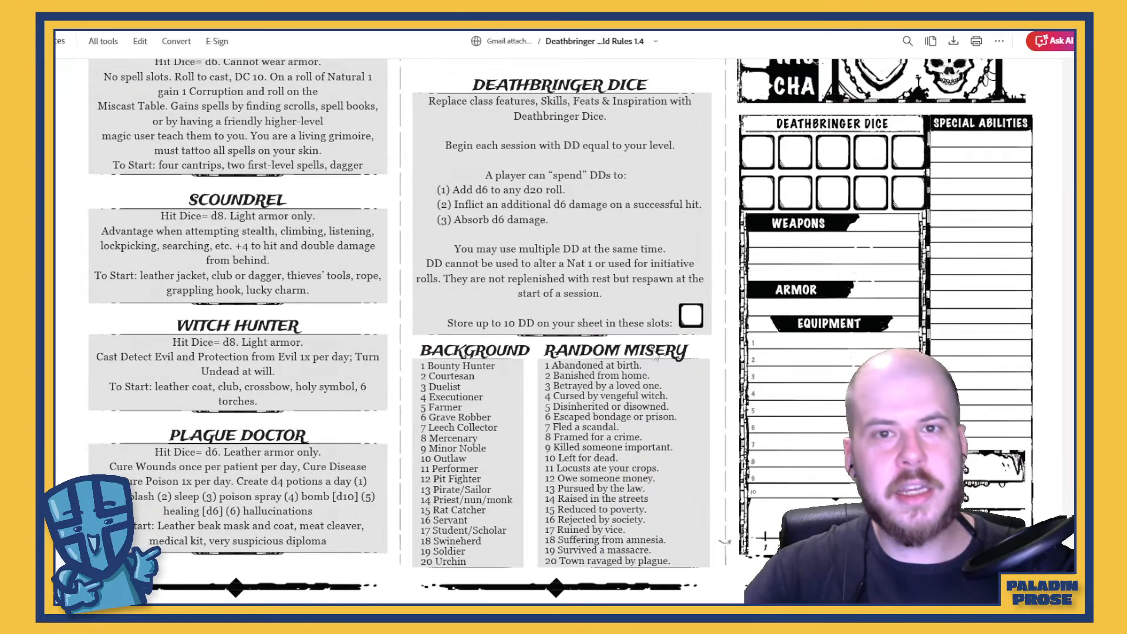
Switch to the Deathbringer rules PDF and examine the Deathbringer Dice rules on starting, spending, replenishing and storing dice
scroll(656, 355, up, 4)
scroll(656, 355, down, 4)
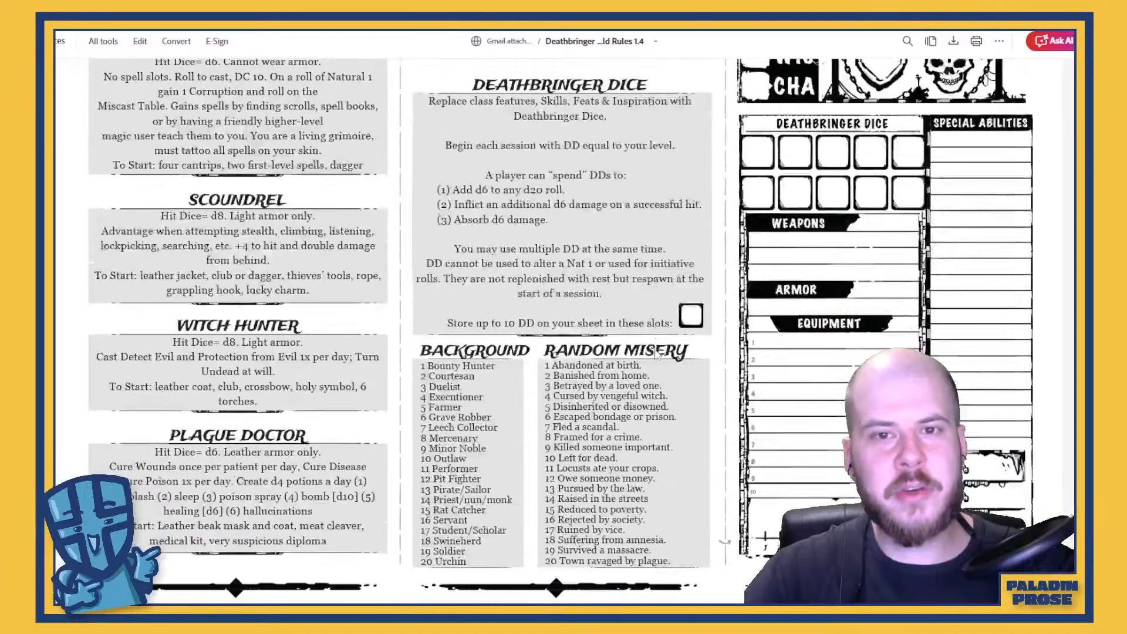
scroll(656, 355, up, 2)
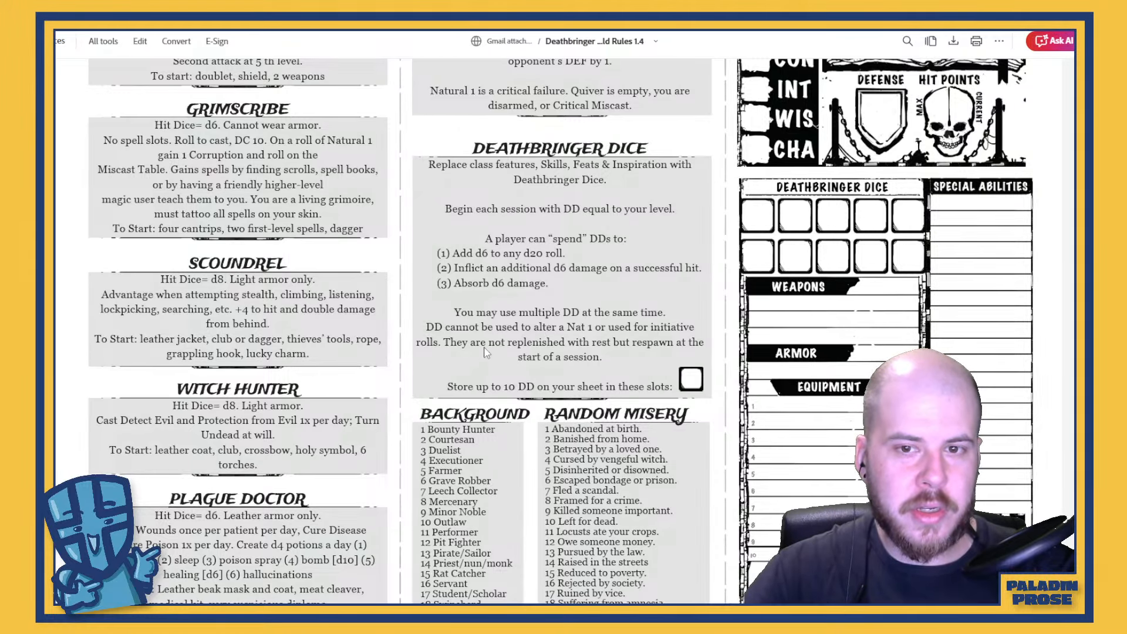
drag(487, 354, 613, 353)
click(623, 352)
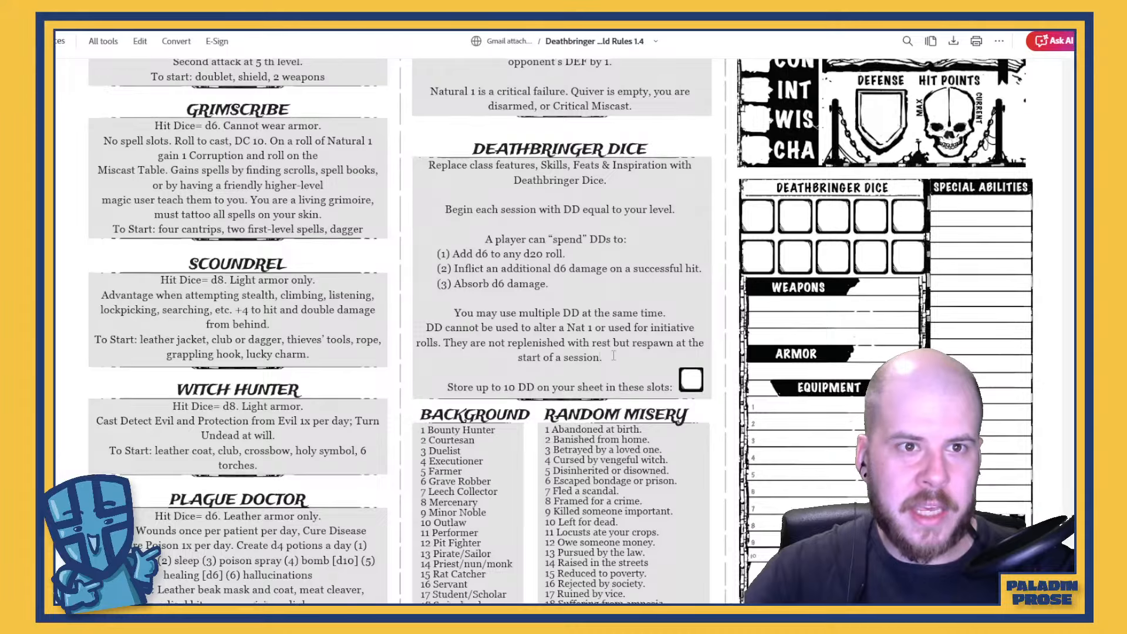
scroll(613, 355, up, 3)
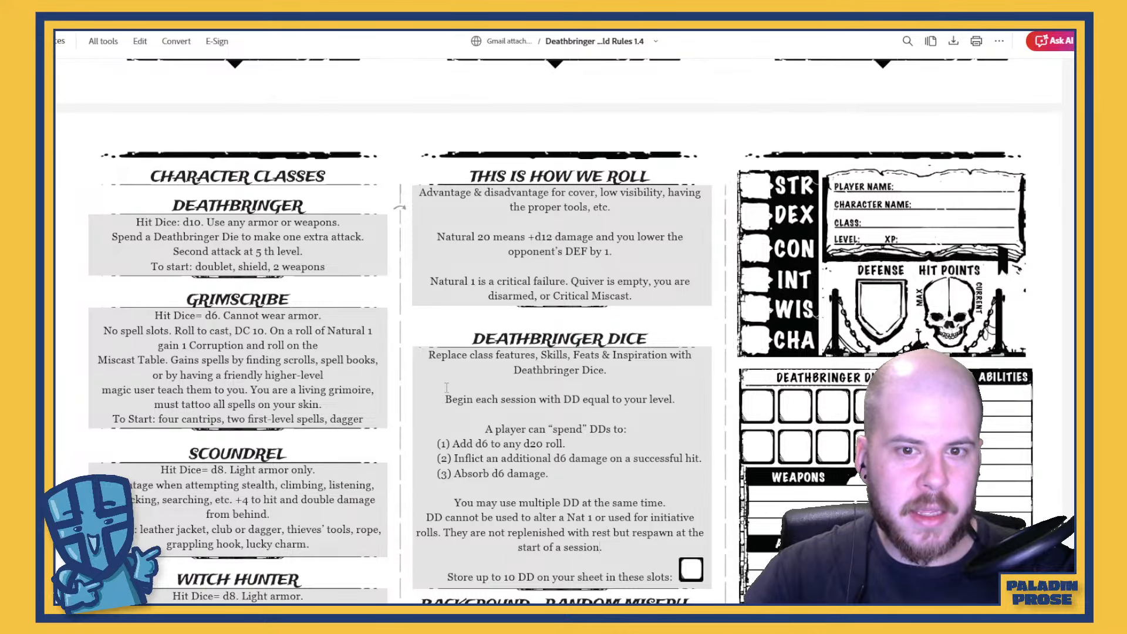
scroll(446, 389, down, 1)
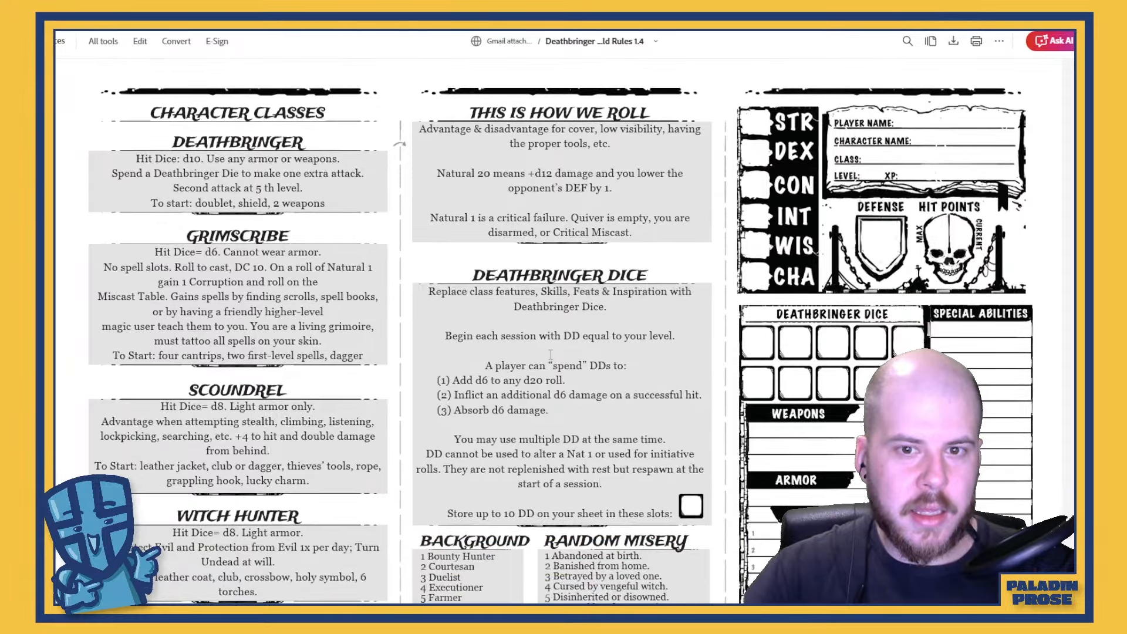
drag(445, 335, 671, 335)
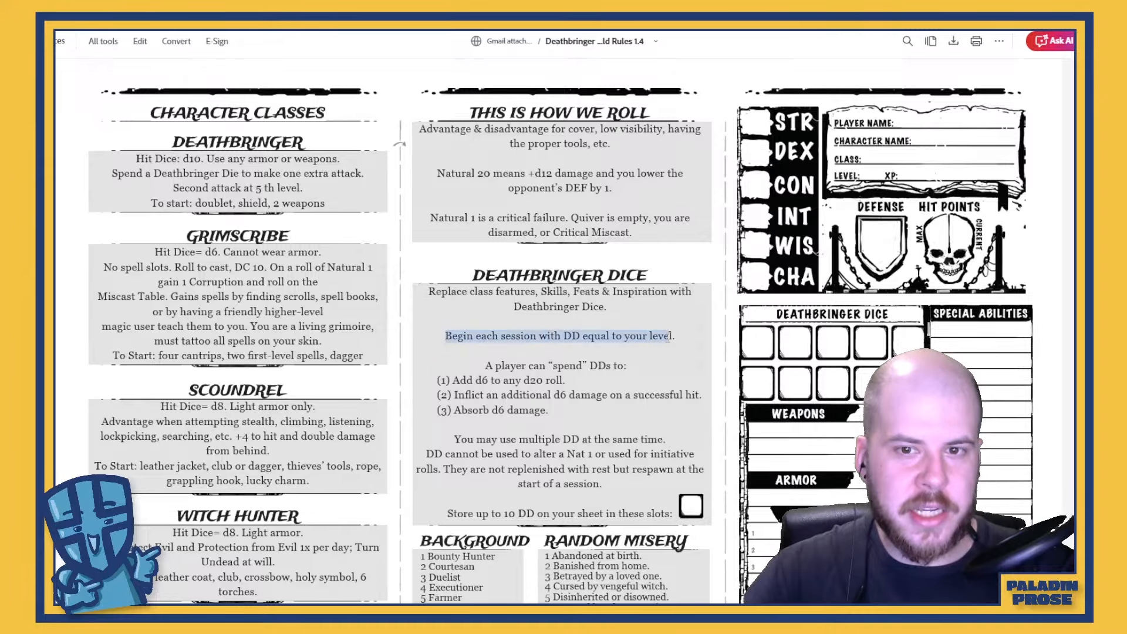
click(669, 341)
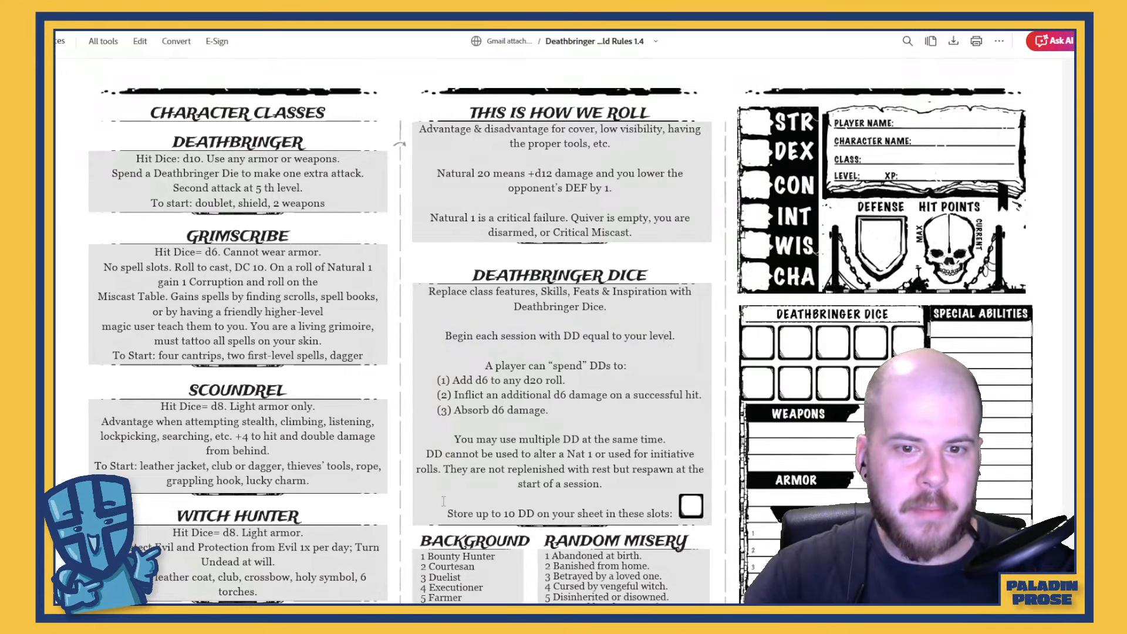
scroll(593, 338, down, 5)
scroll(593, 333, up, 2)
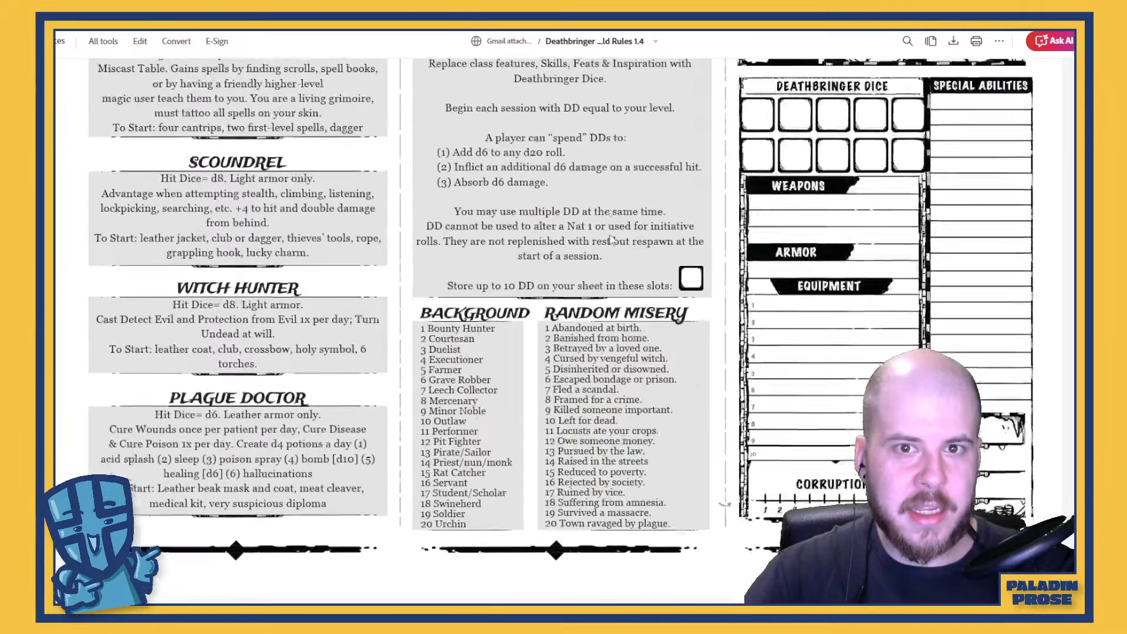
right_click(571, 309)
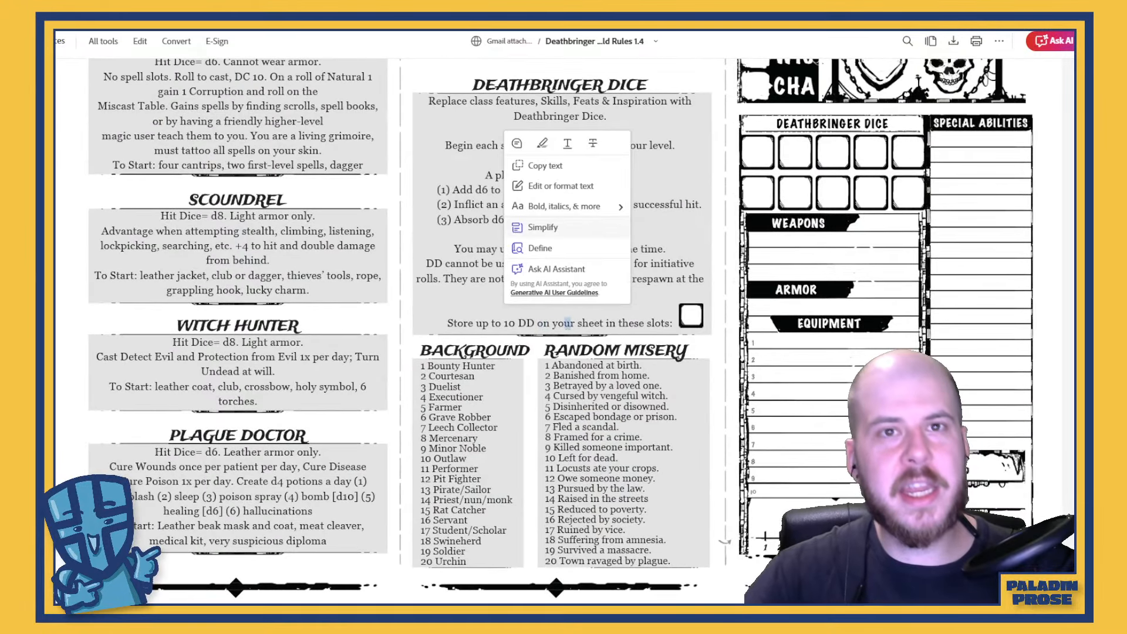
click(590, 373)
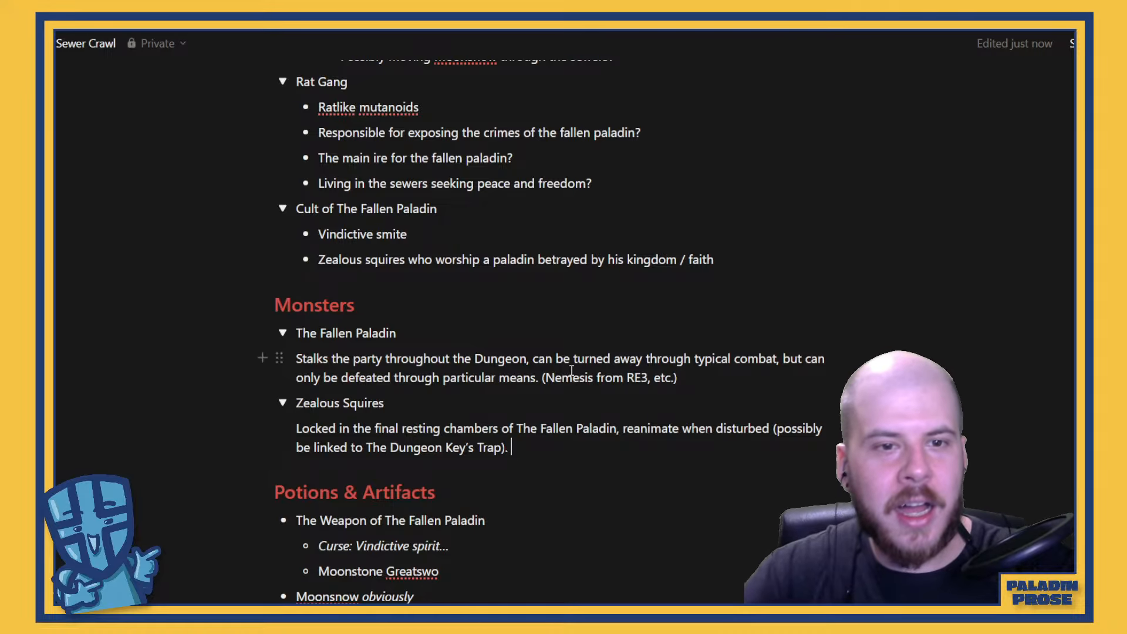
Add an empty line below "Random Cheese Table?" in the Random Table section
scroll(571, 371, down, 5)
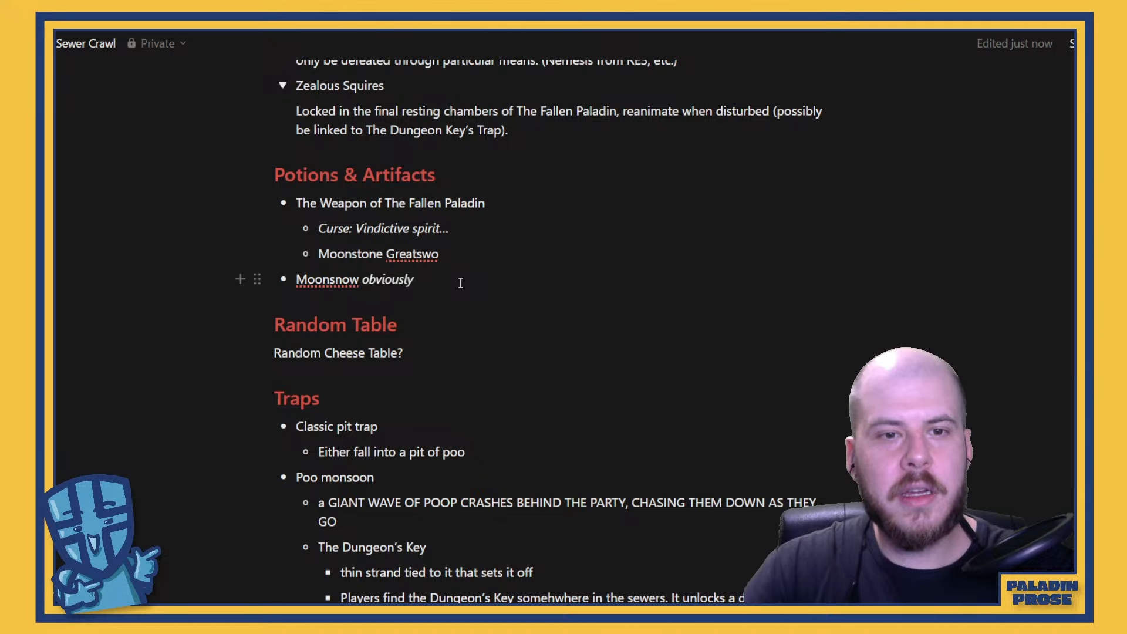
click(461, 357)
key(Return)
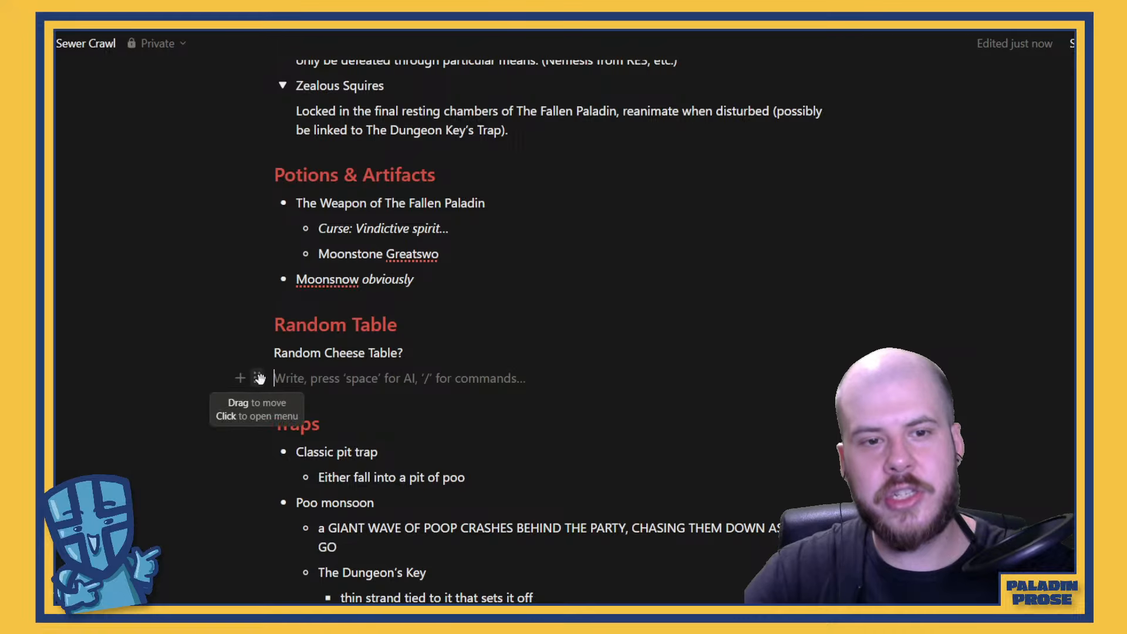
click(240, 378)
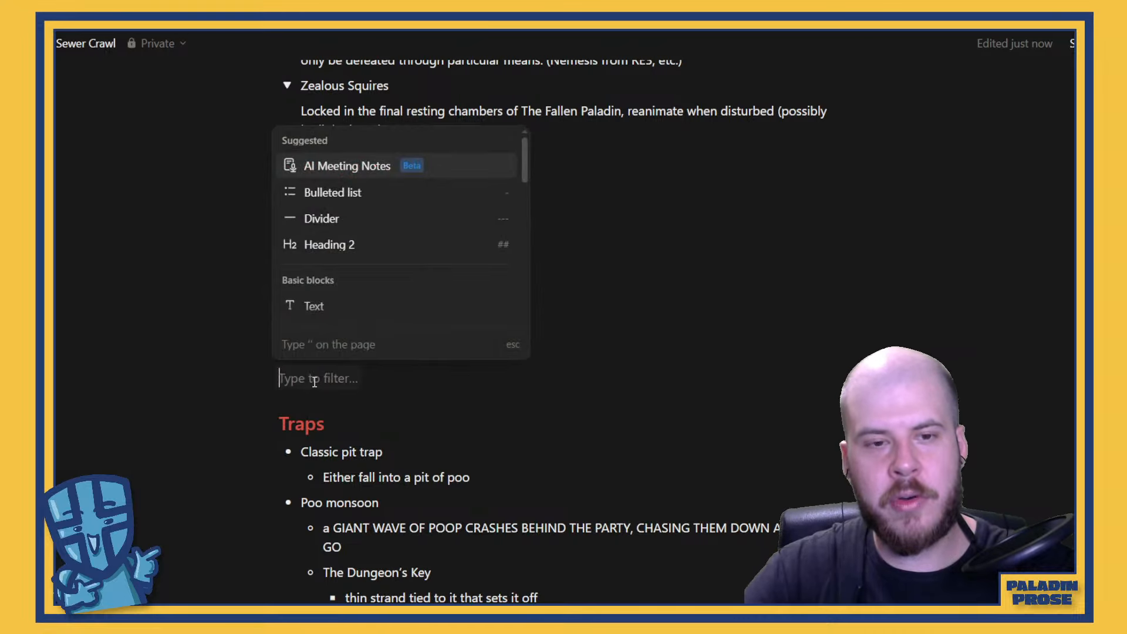
click(347, 376)
click(240, 377)
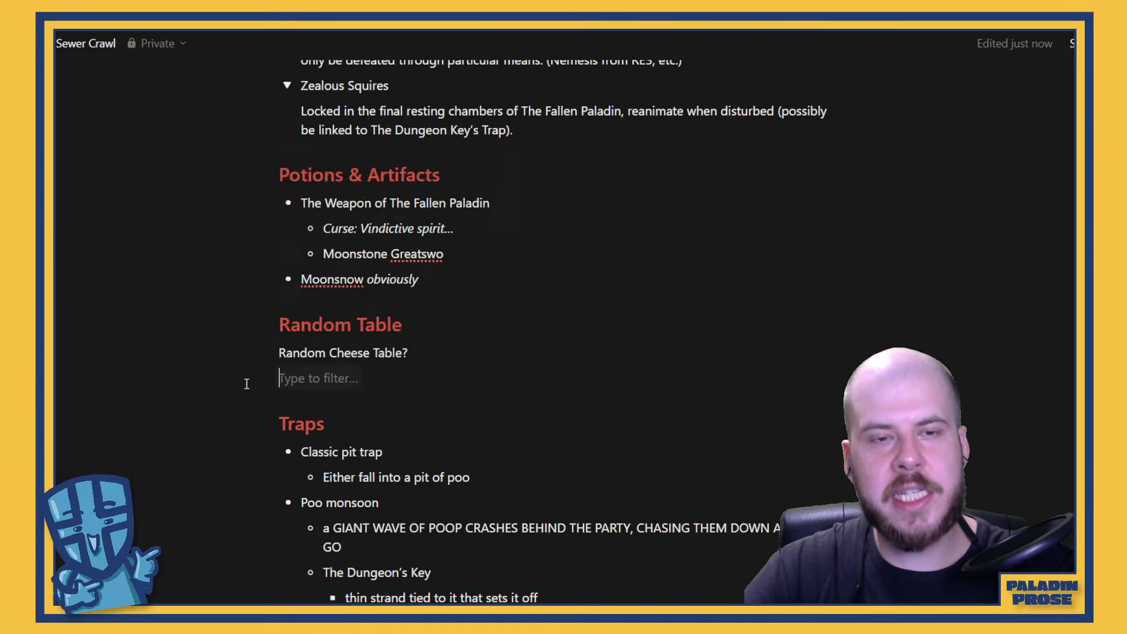
scroll(403, 194, down, 2)
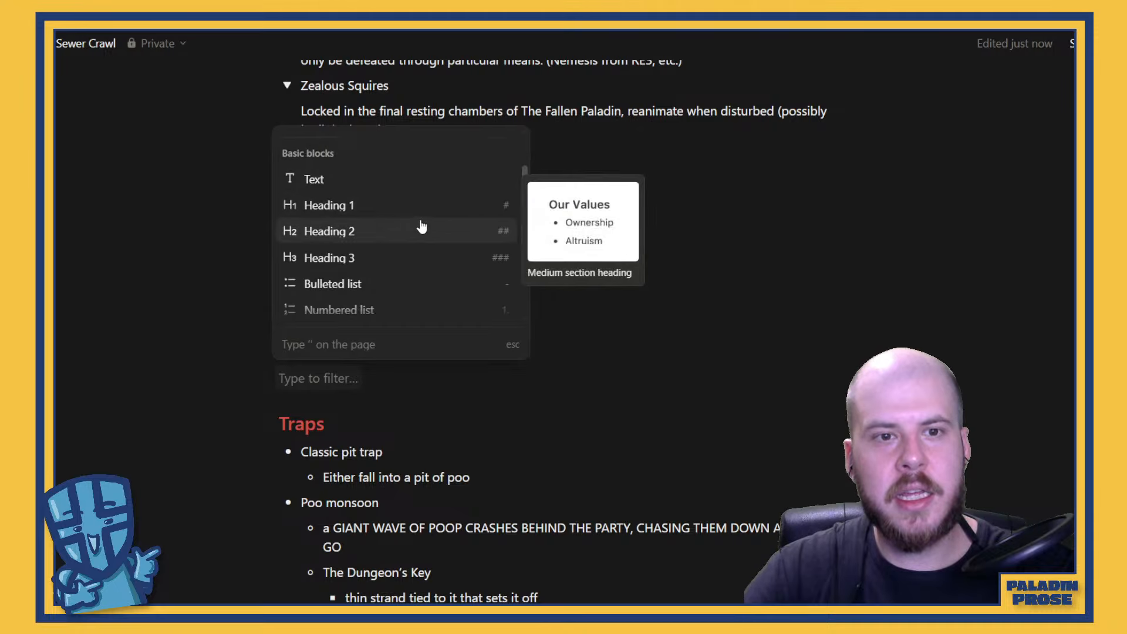
scroll(420, 227, down, 2)
click(369, 344)
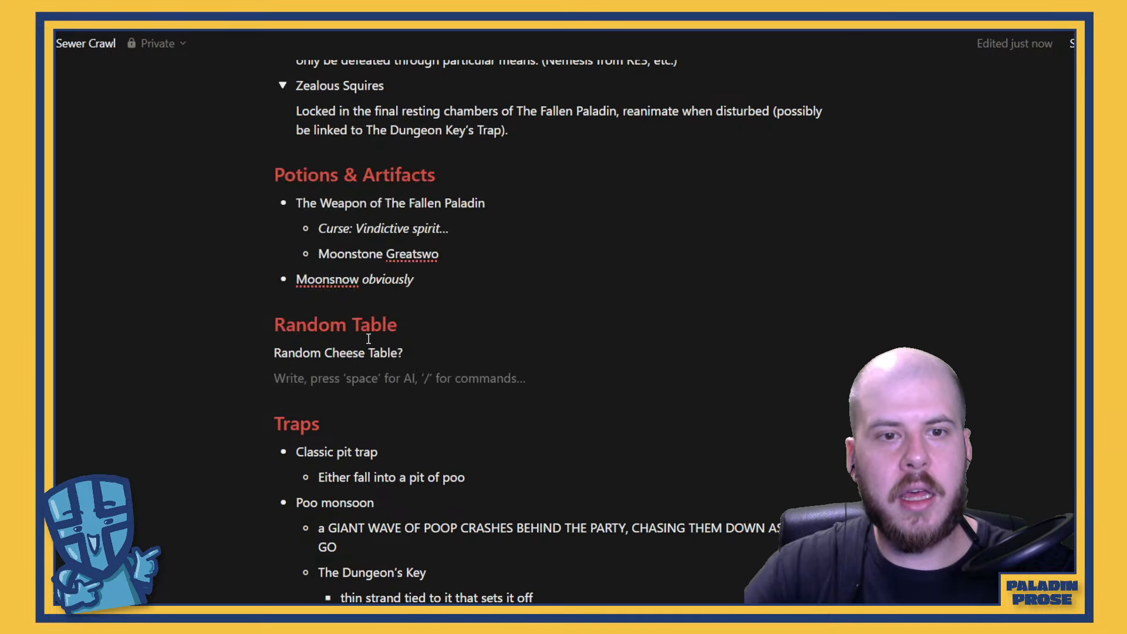
Insert a simple table block on the empty line below "Random Cheese Table?"
click(241, 377)
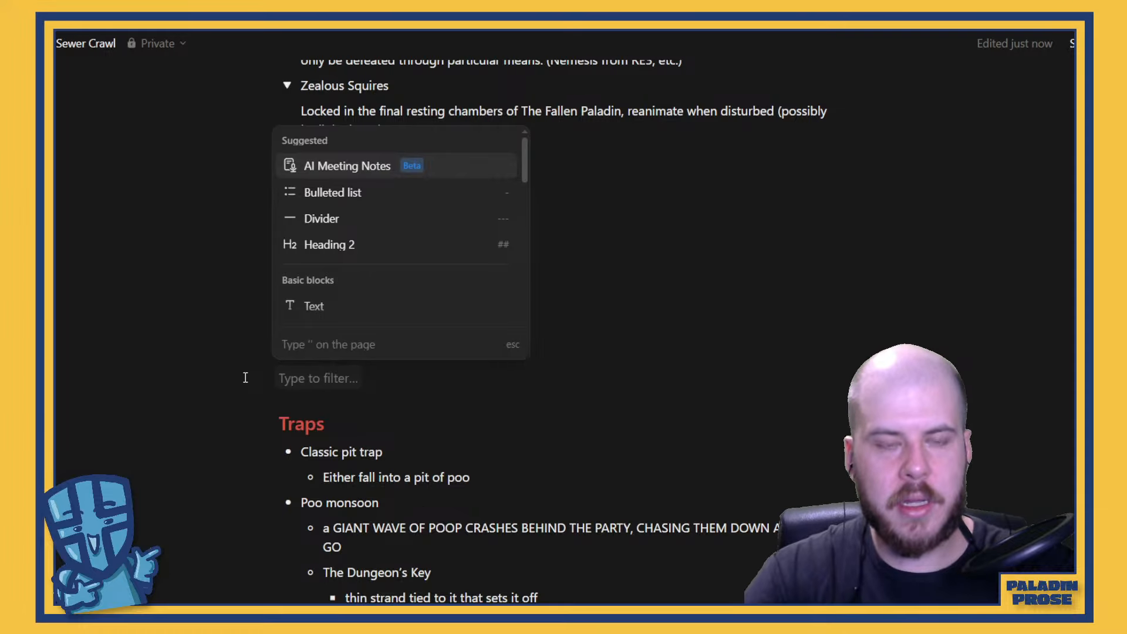
text(tab)
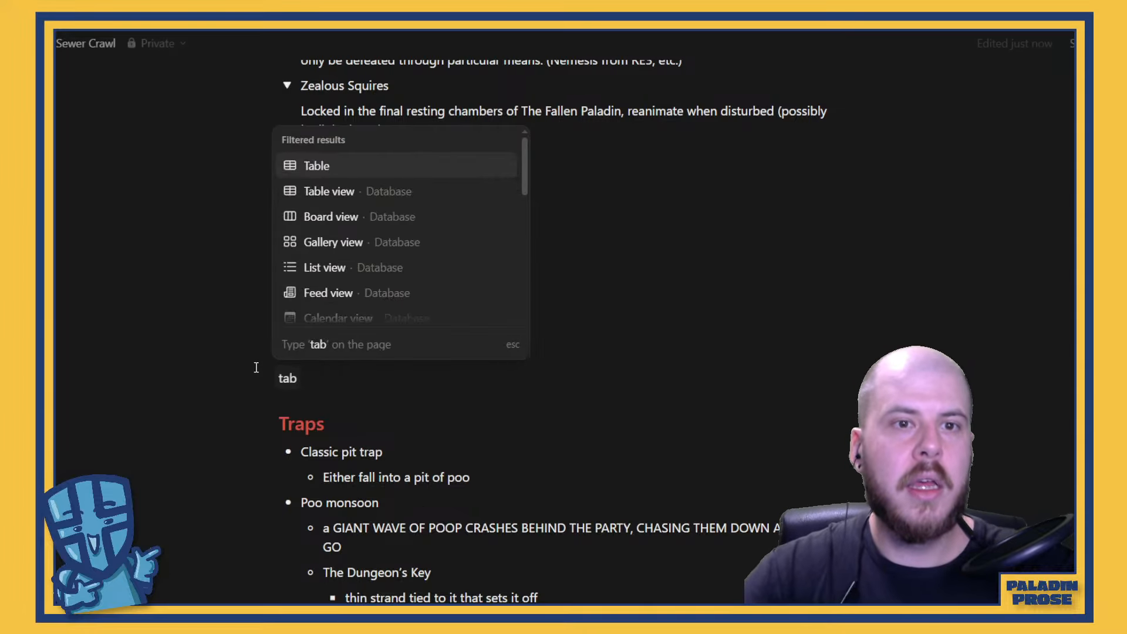
click(351, 176)
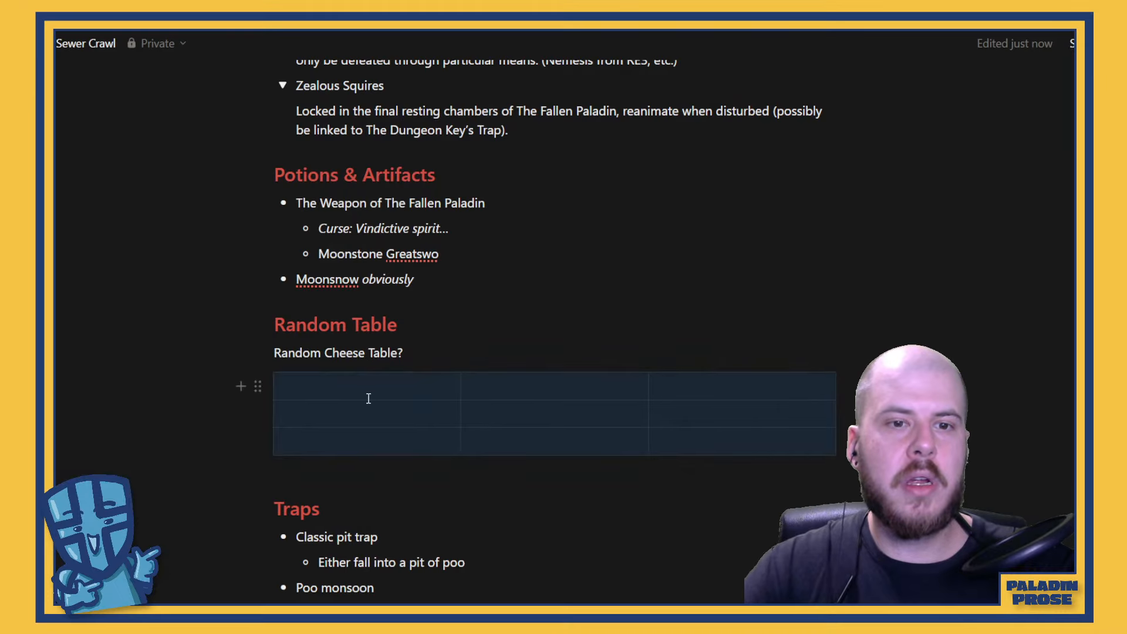
Extend the new cheese table to six rows, keeping its three columns
click(554, 453)
click(265, 386)
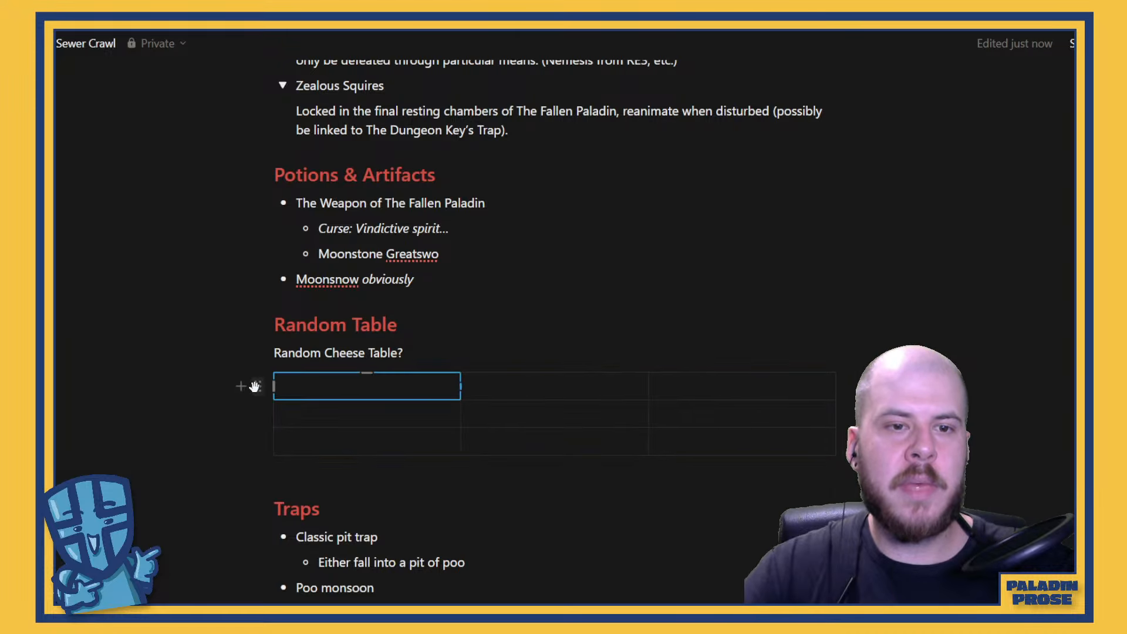
click(257, 386)
click(653, 464)
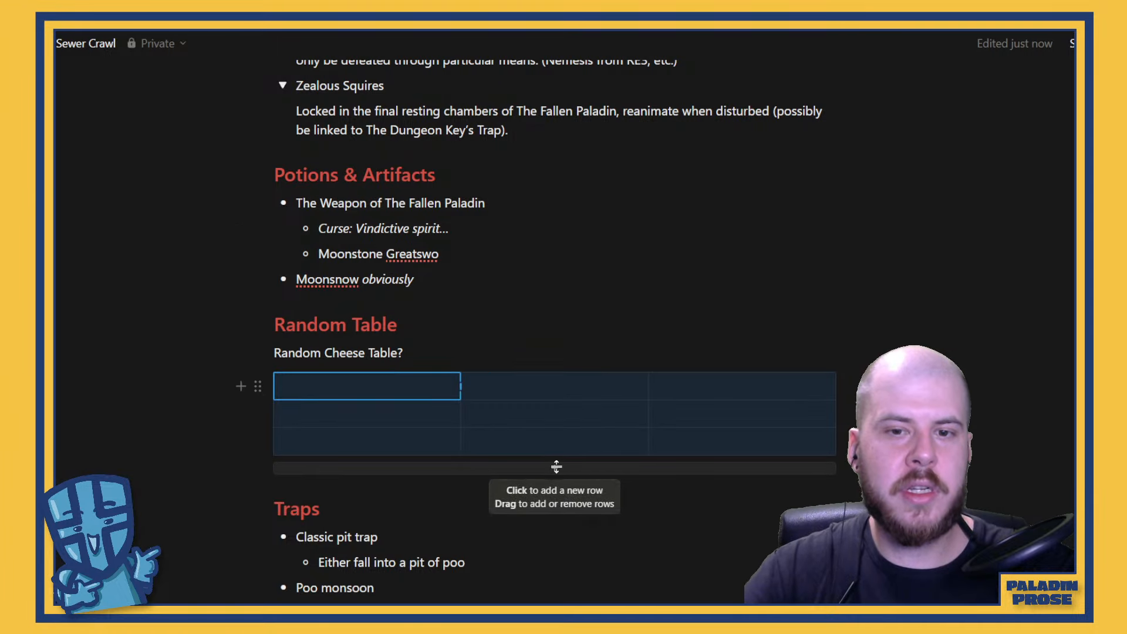
drag(556, 467, 564, 529)
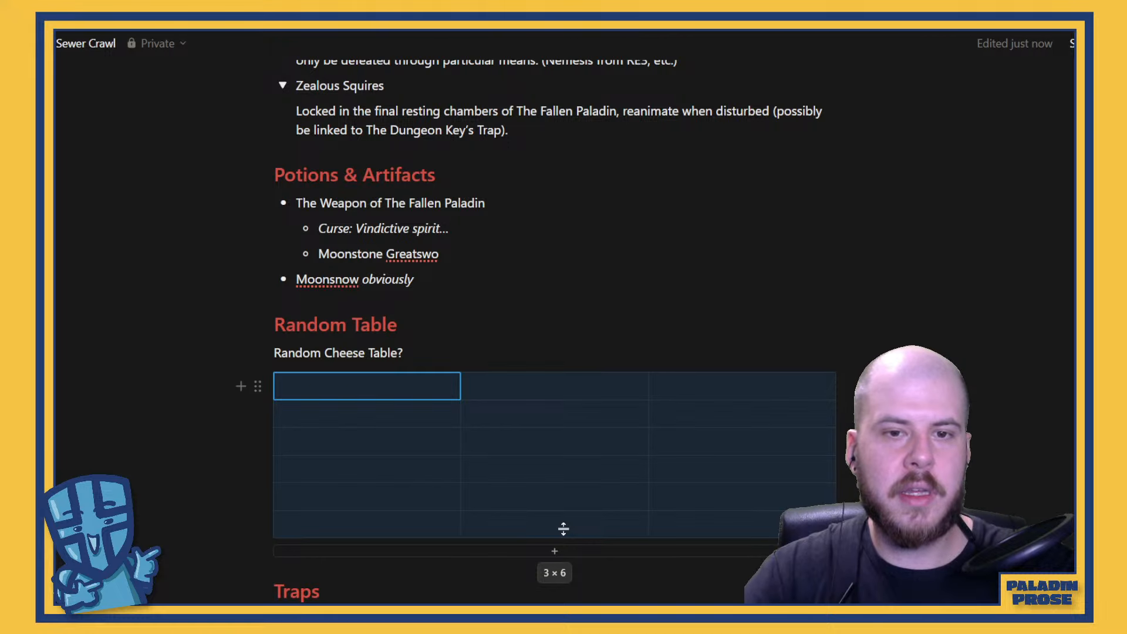
Number the rows of the cheese table's first column from 1 to 6
click(376, 394)
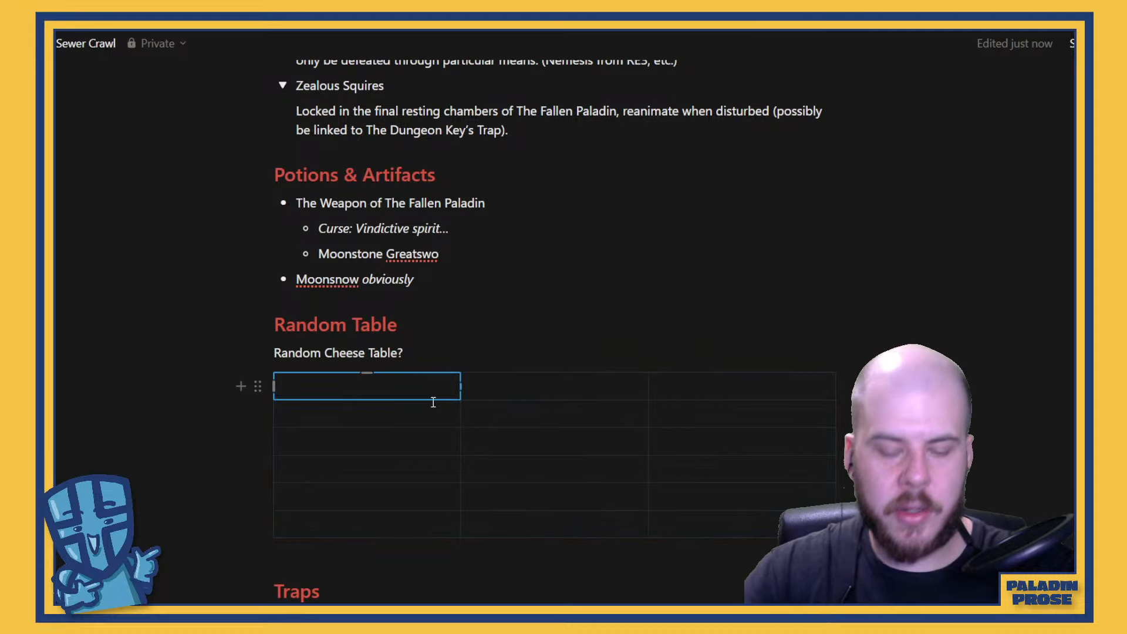
text(1)
key(Tab)
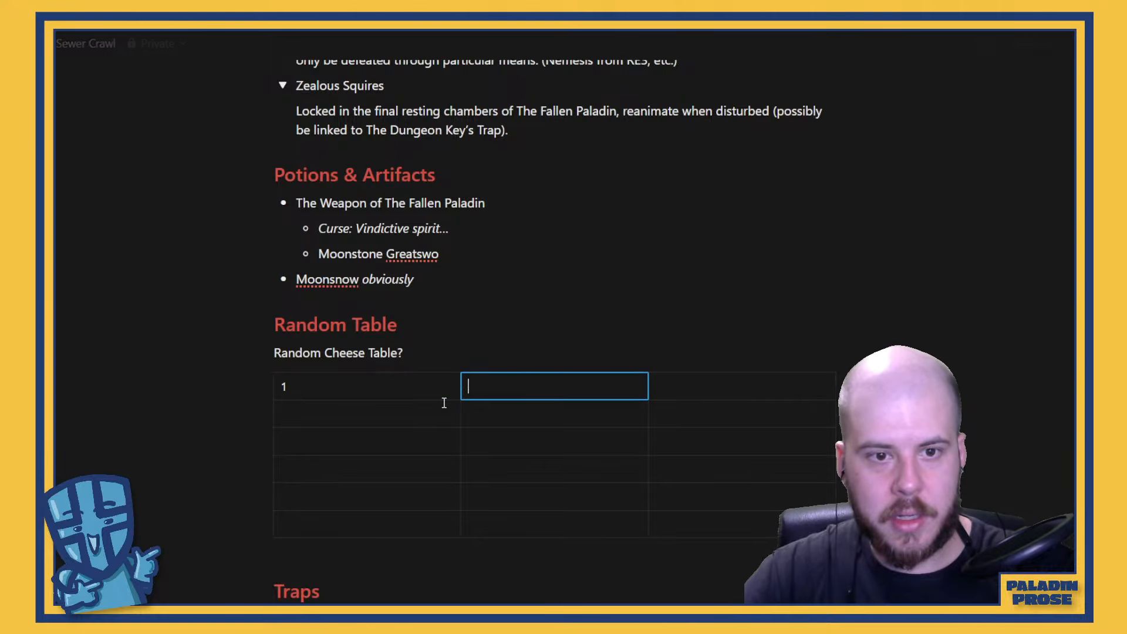
click(410, 408)
text(2)
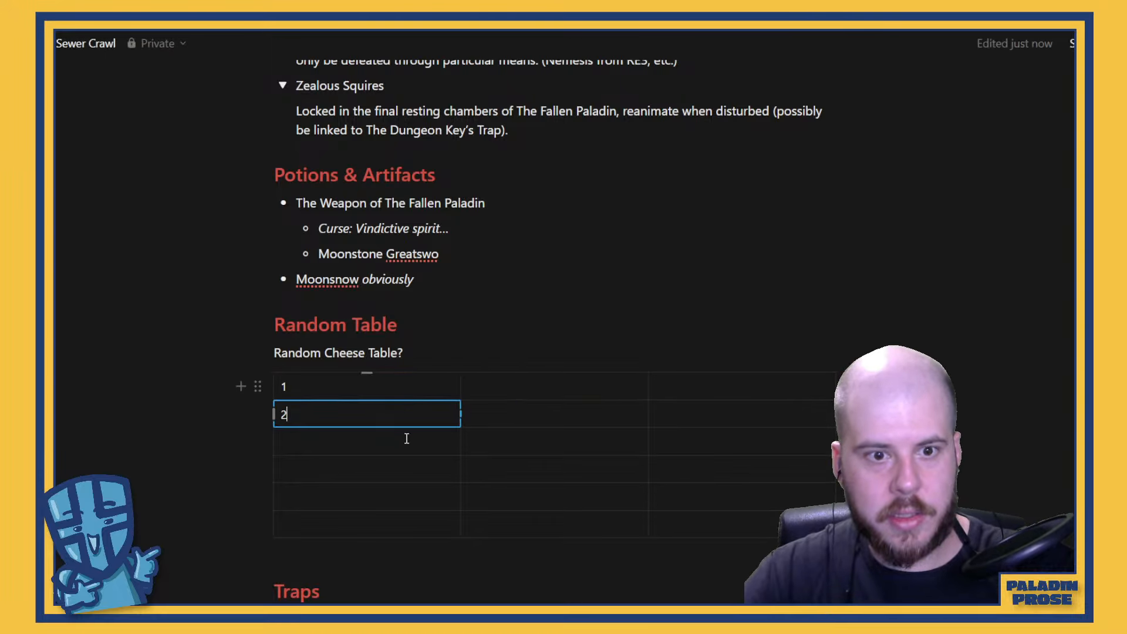
click(405, 446)
text(3)
click(403, 470)
text(4)
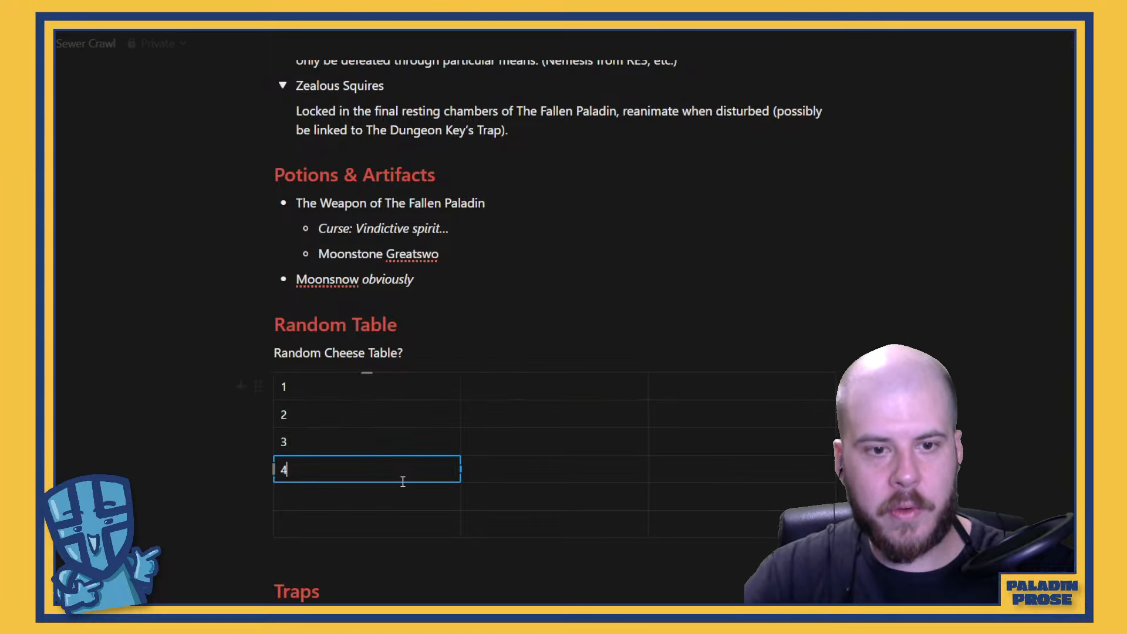
click(403, 499)
text(5)
click(395, 515)
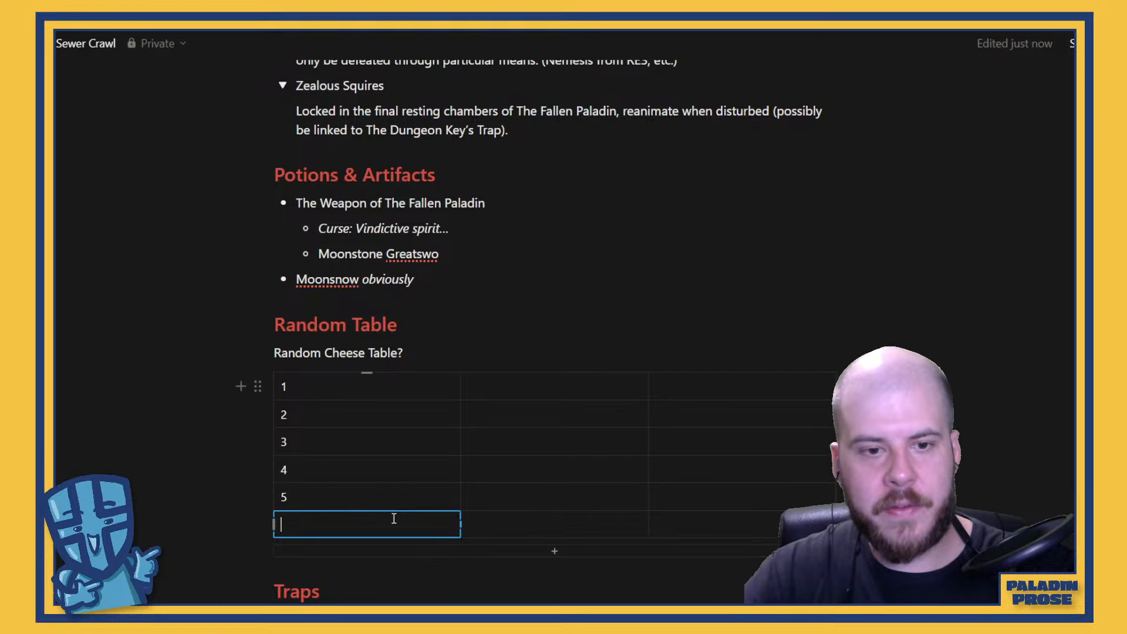
text(6)
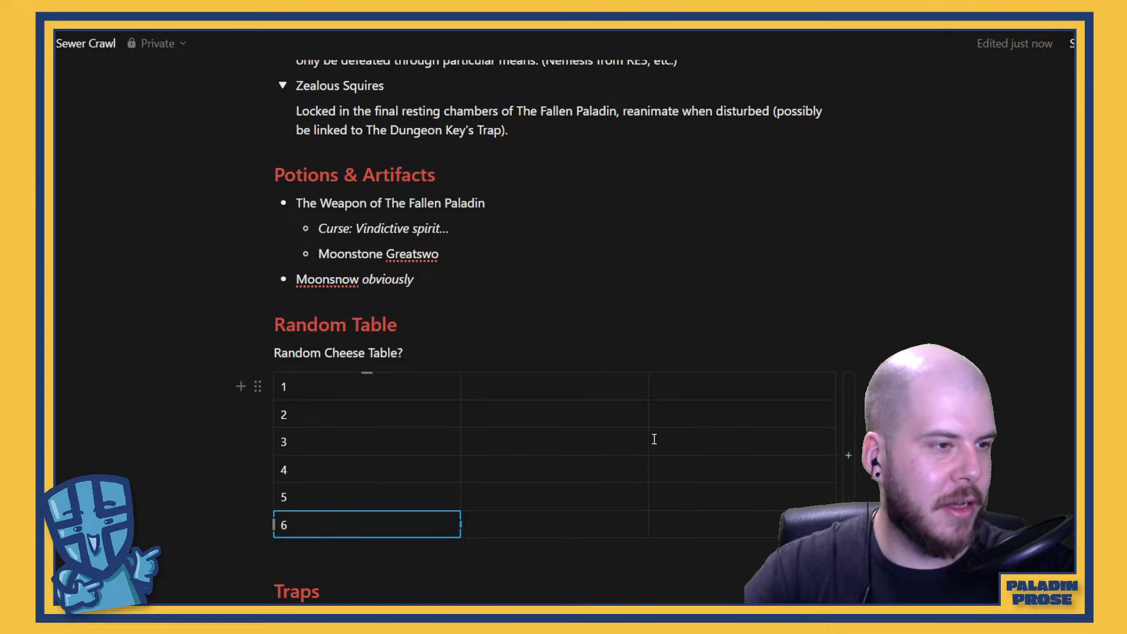
Enter "Deathbringer" in the second cell of row 1 and trim it back to "Deathb"
click(525, 387)
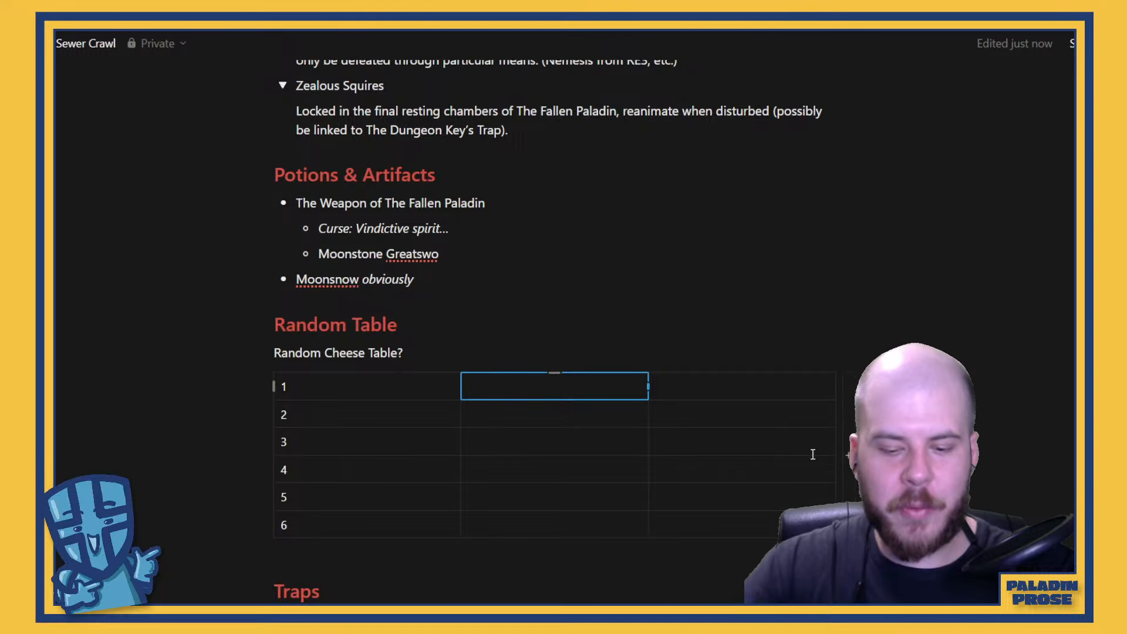
text(Deathbri)
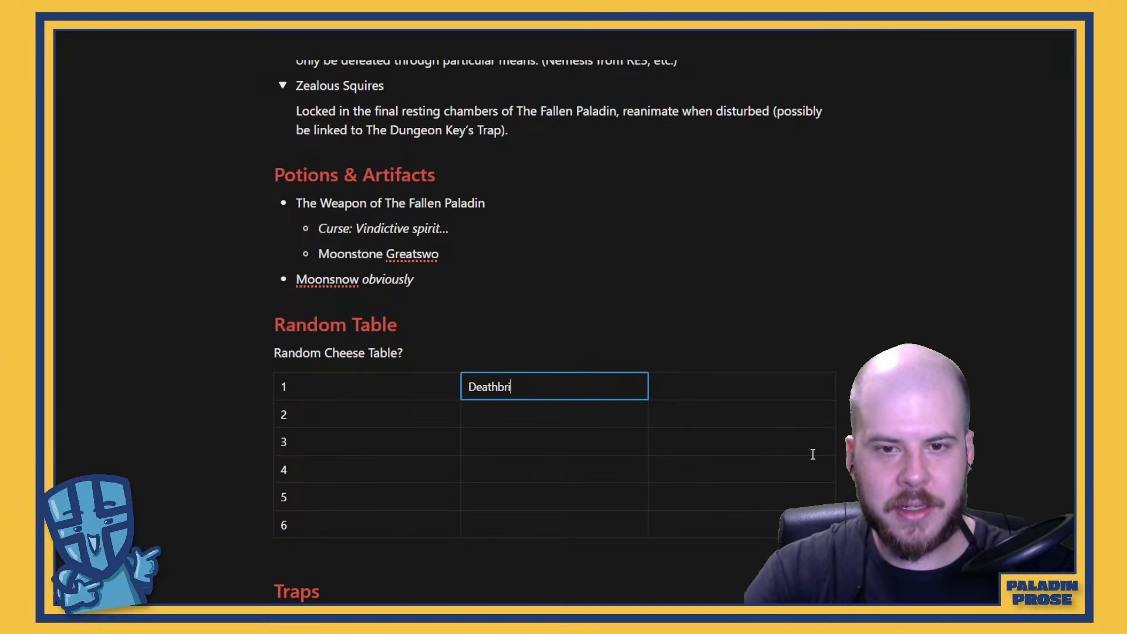
text(nger)
key(BackSpace)
key(BackSpace)
key(BackSpace)
key(BackSpace)
key(BackSpace)
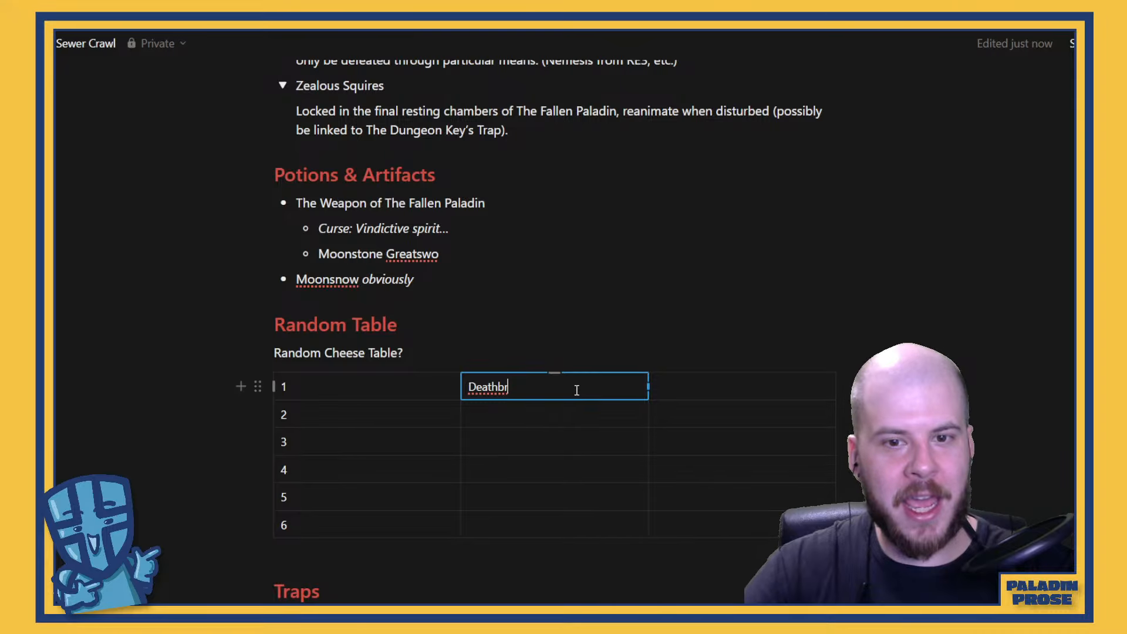
key(BackSpace)
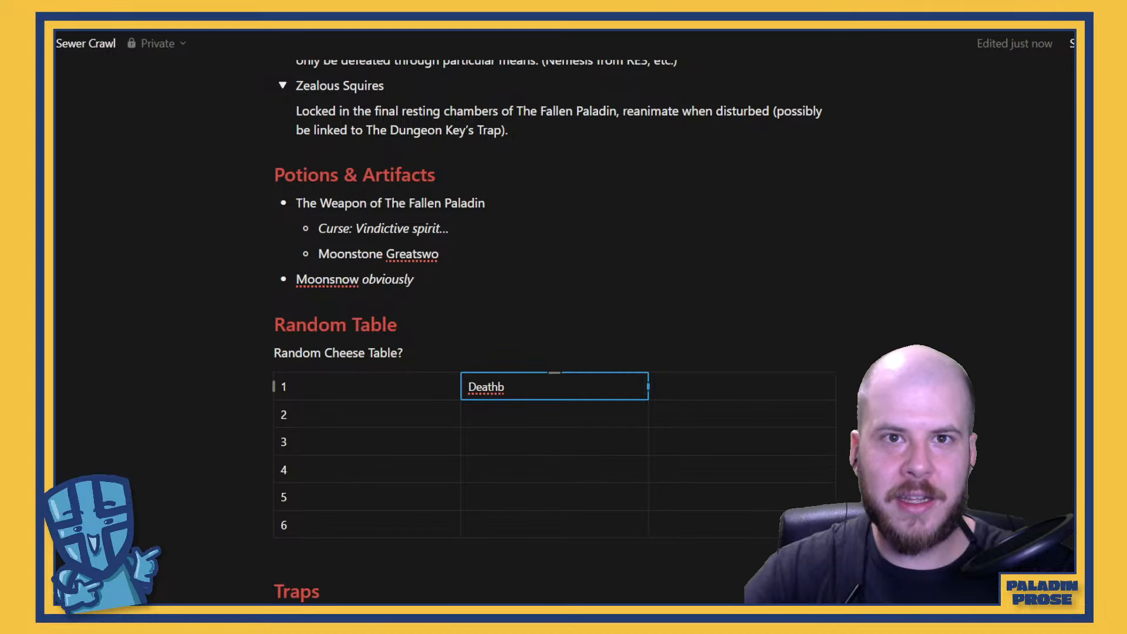
Search Google in a new browser tab for the spelling of gruyère cheese, and open the "gruyère cheese substitute" suggestion
key(ctrl+t)
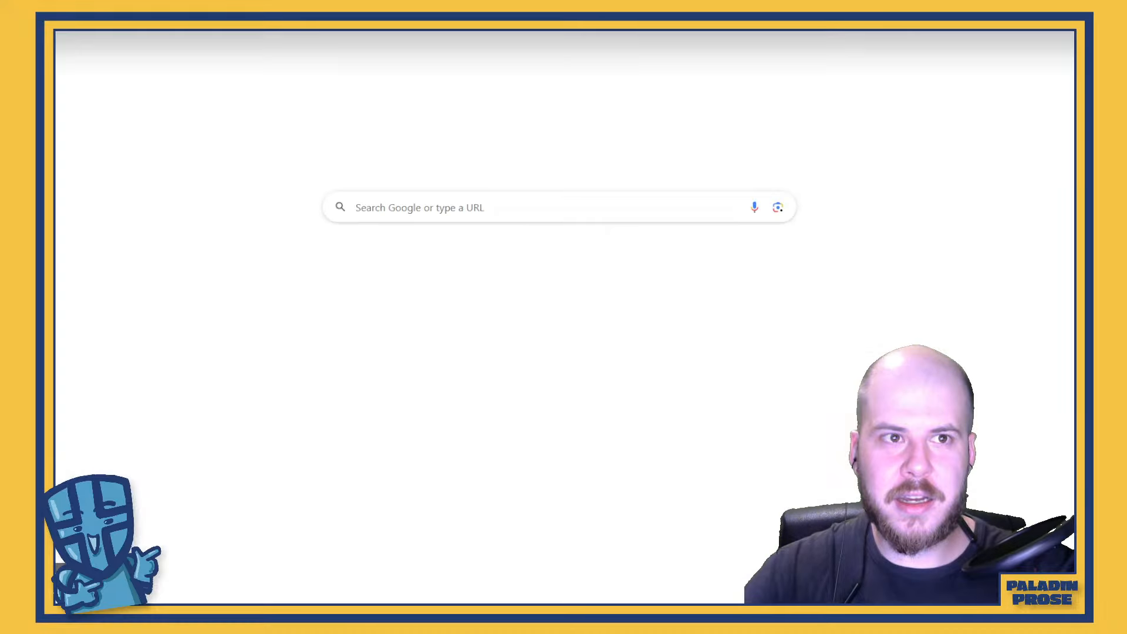
text(greate)
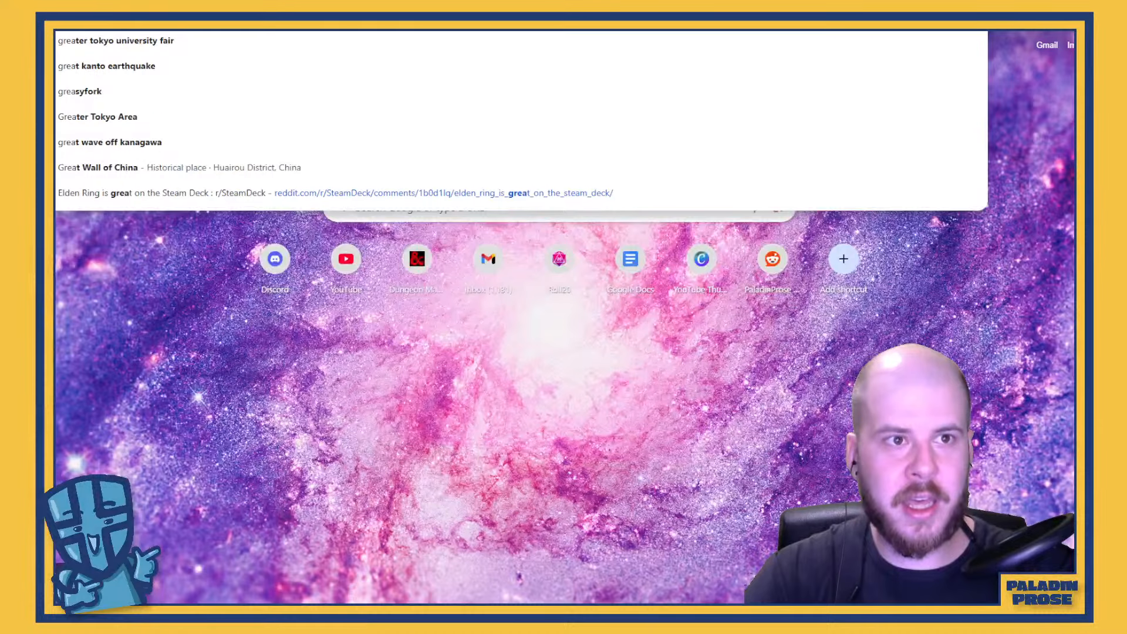
text( chgeese)
key(Return)
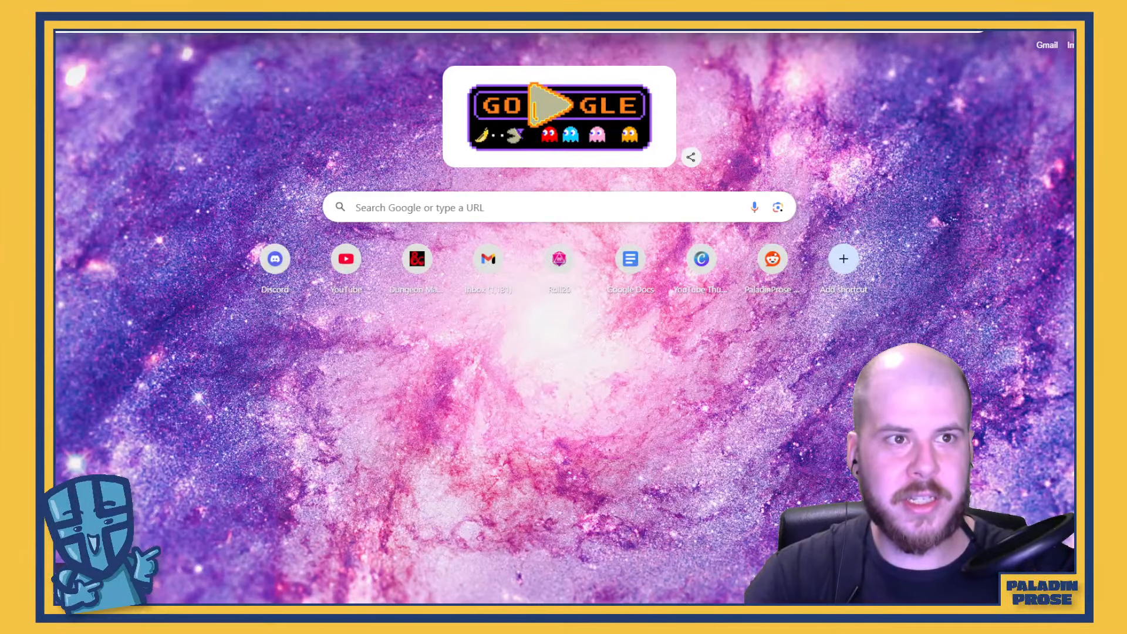
scroll(234, 138, down, 1)
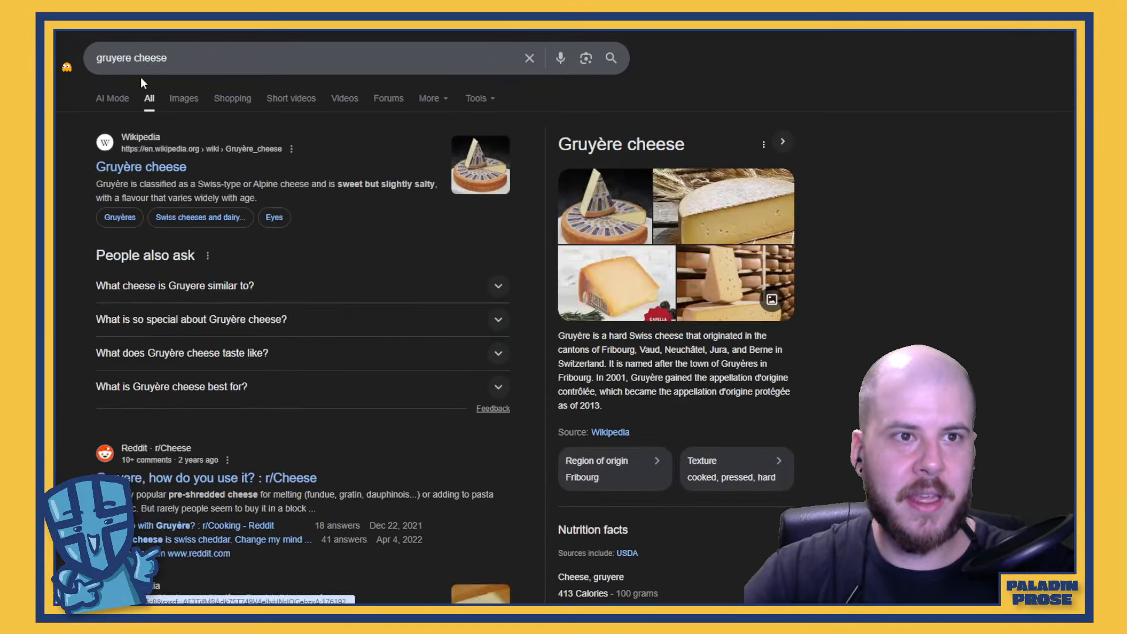
double_click(114, 58)
right_click(122, 61)
key(Escape)
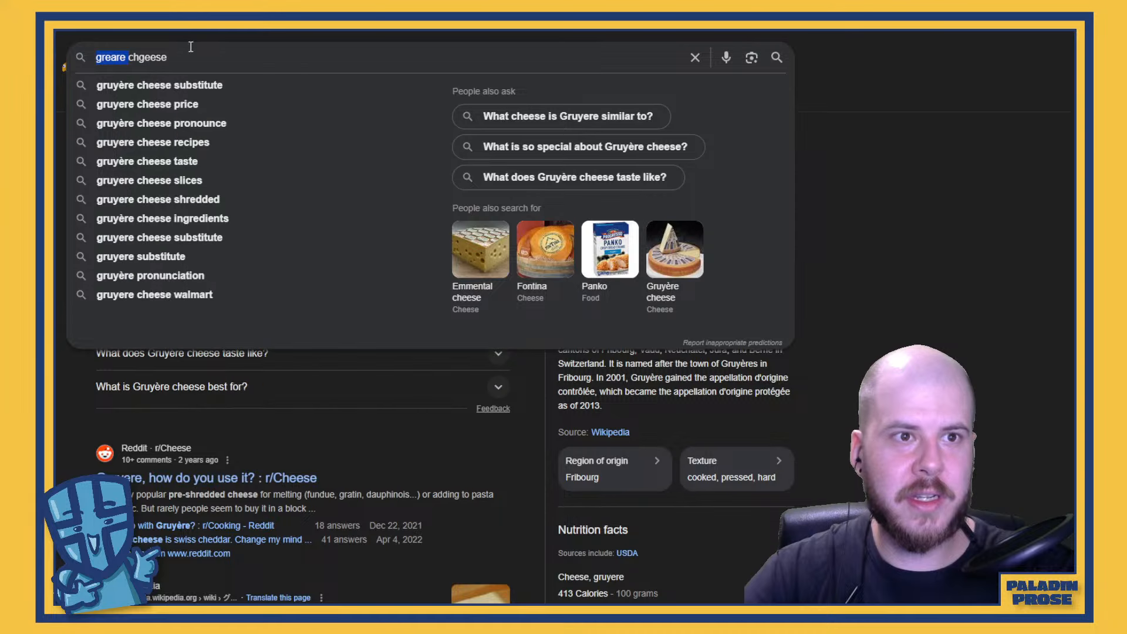
click(117, 86)
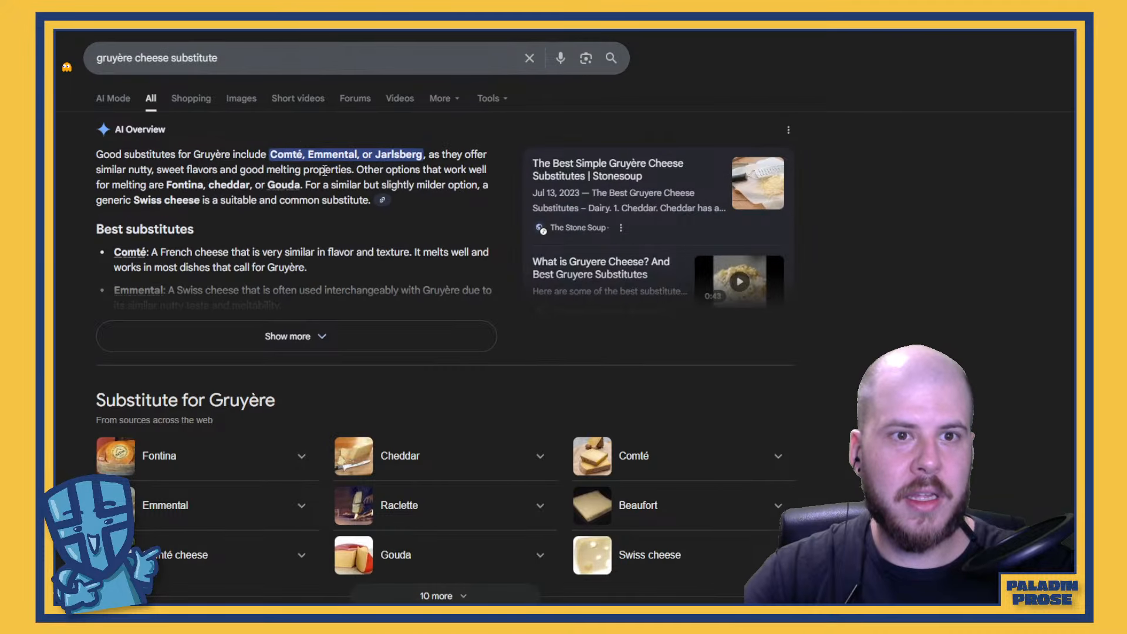
Copy the word "gruyère" from the search query and complete row 1's cheese name in the Sewer Crawl table as "Deathgruyère"
drag(134, 57, 97, 57)
key(ctrl+c)
right_click(111, 57)
click(151, 119)
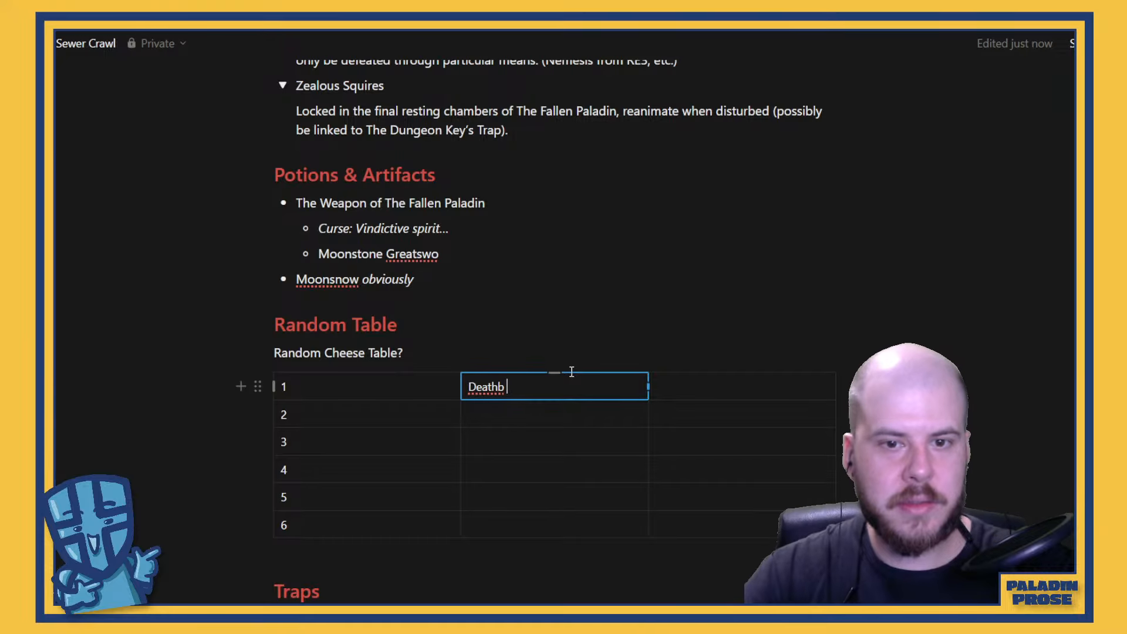
key(BackSpace)
key(BackSpace)
key(ctrl+v)
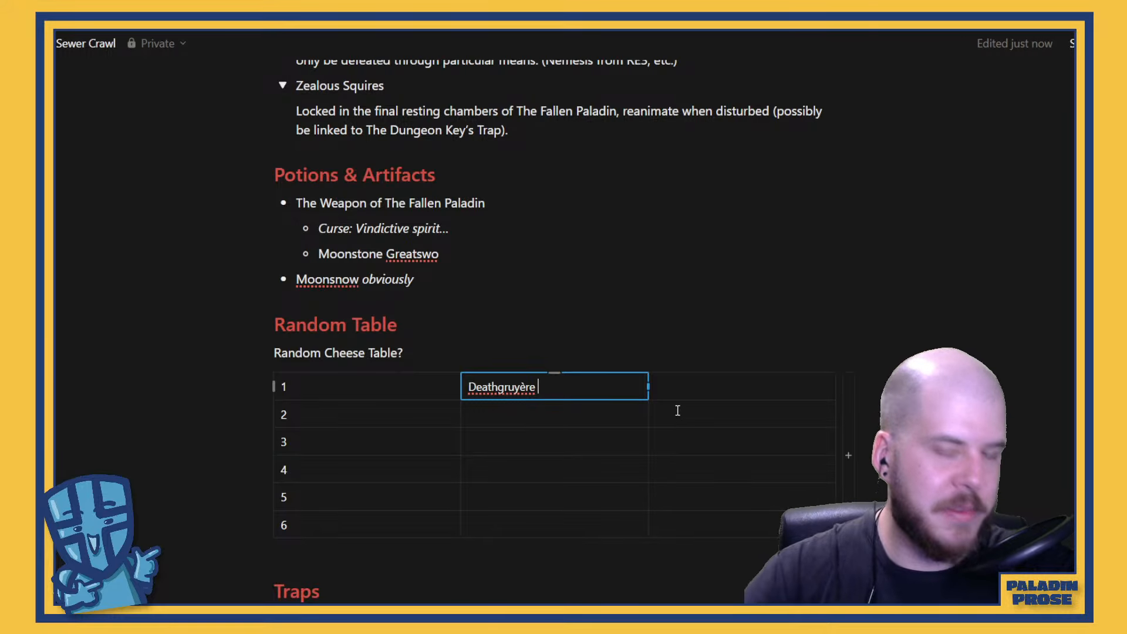
click(672, 389)
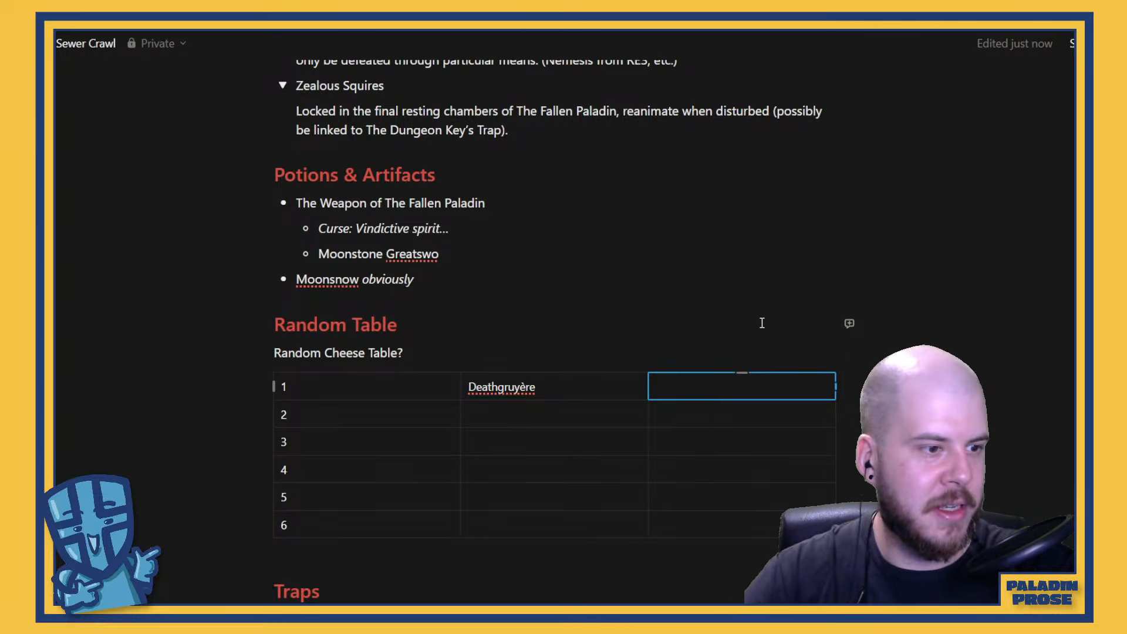
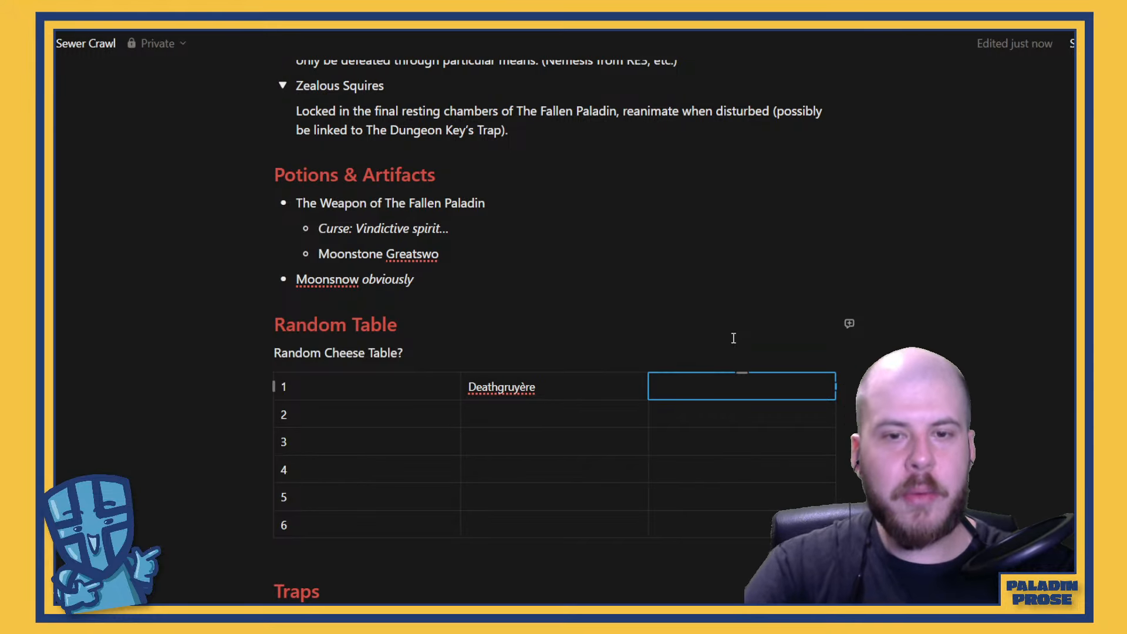
Enter the effect "Eat this cheese, gain 1 DD" in the third cell of row 1 of the cheese table
text(Eat )
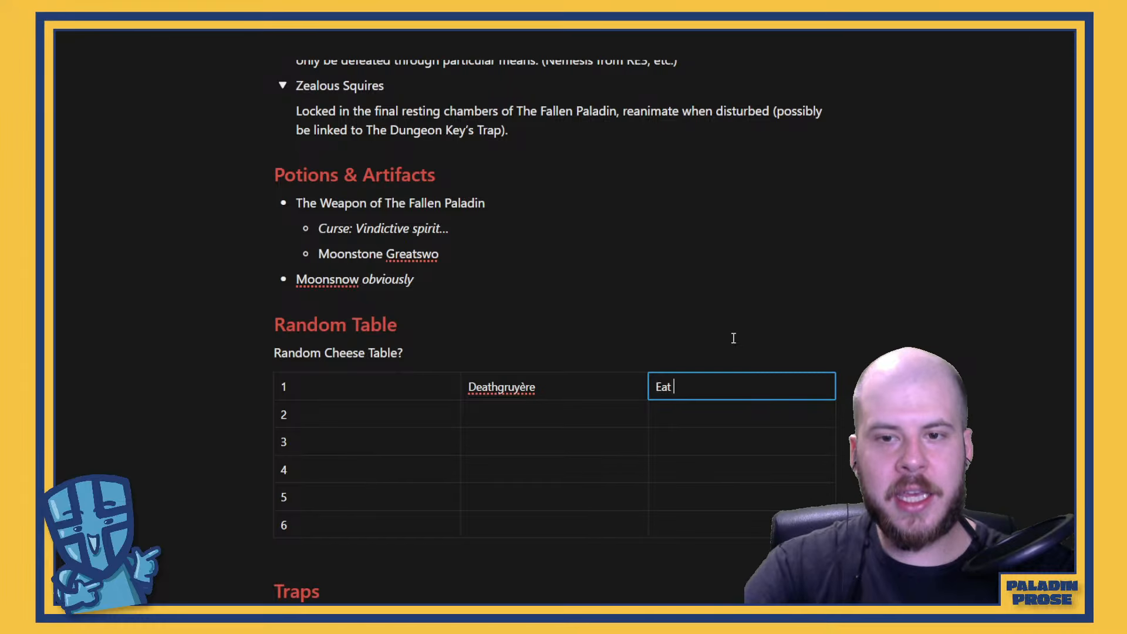
text(this chees)
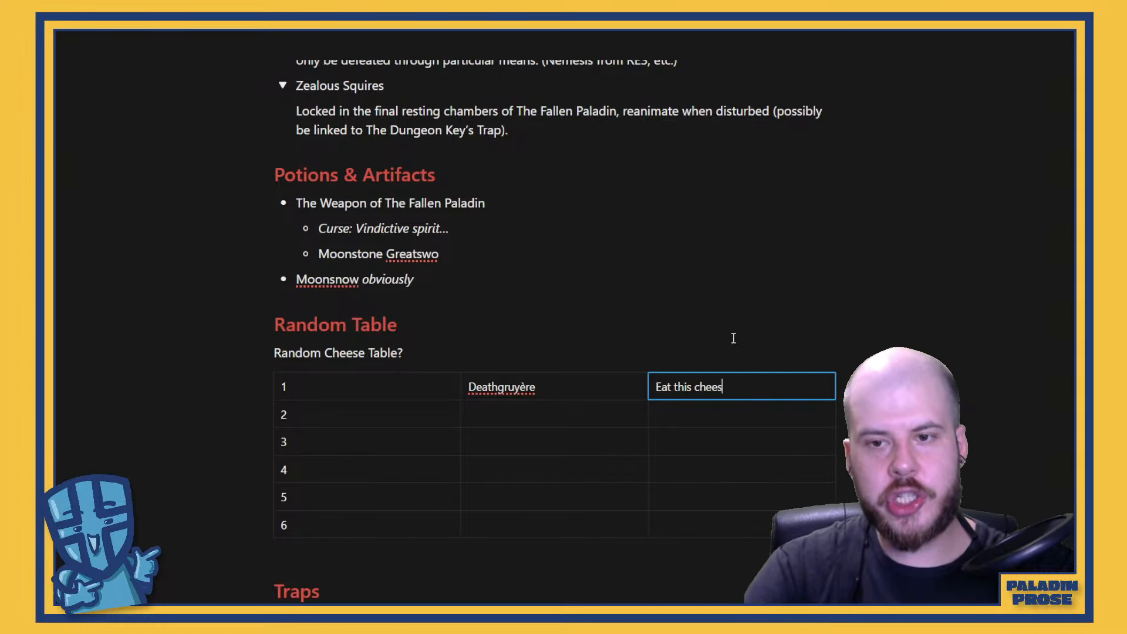
text(e, gain )
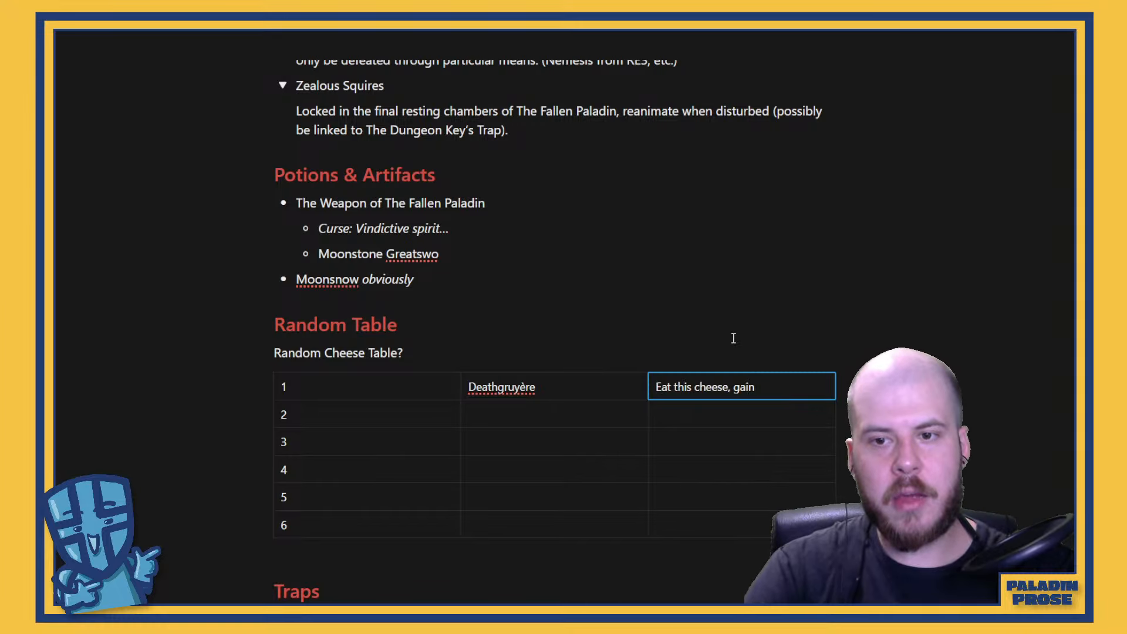
text(1 DD)
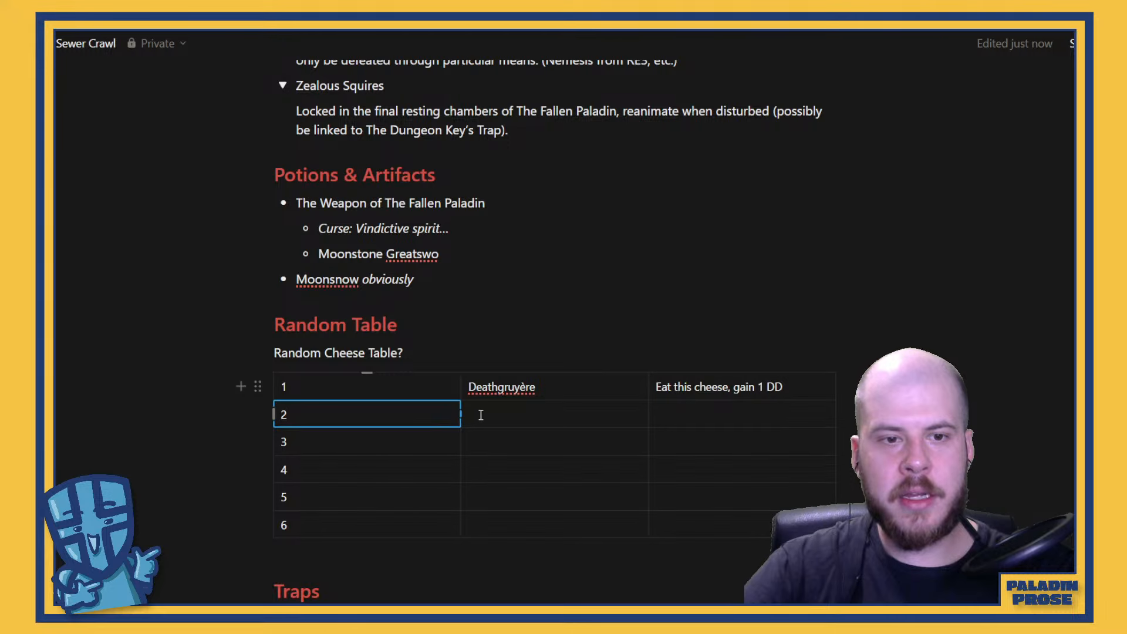
Name row 2's cheese "Moonzarella" and narrow the table's number column to fit its single digits
click(552, 423)
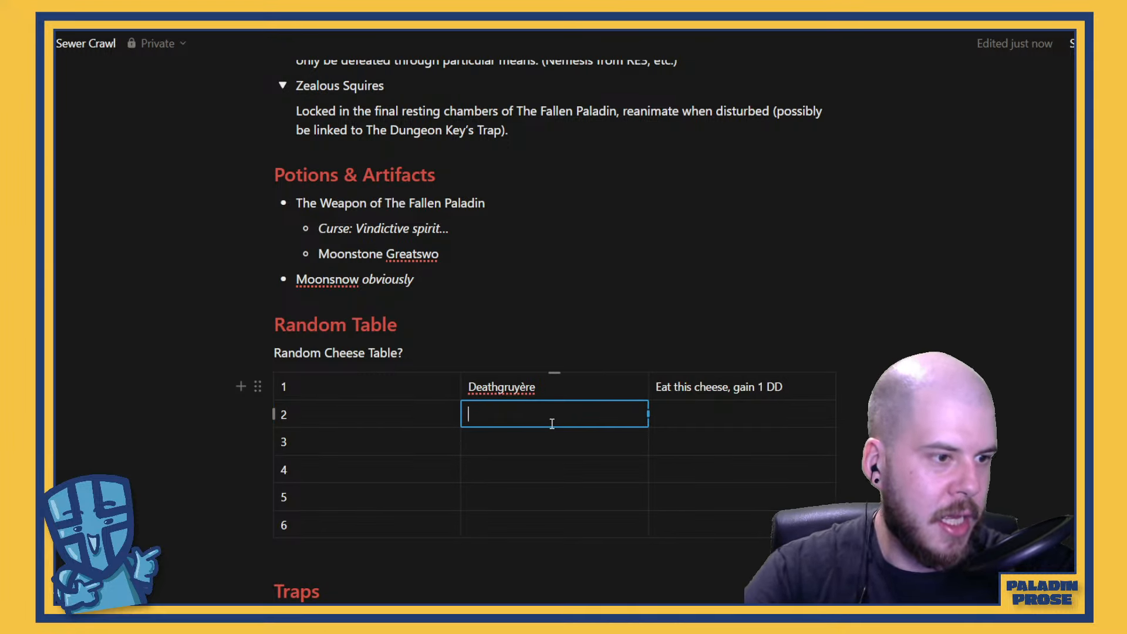
text(Moo)
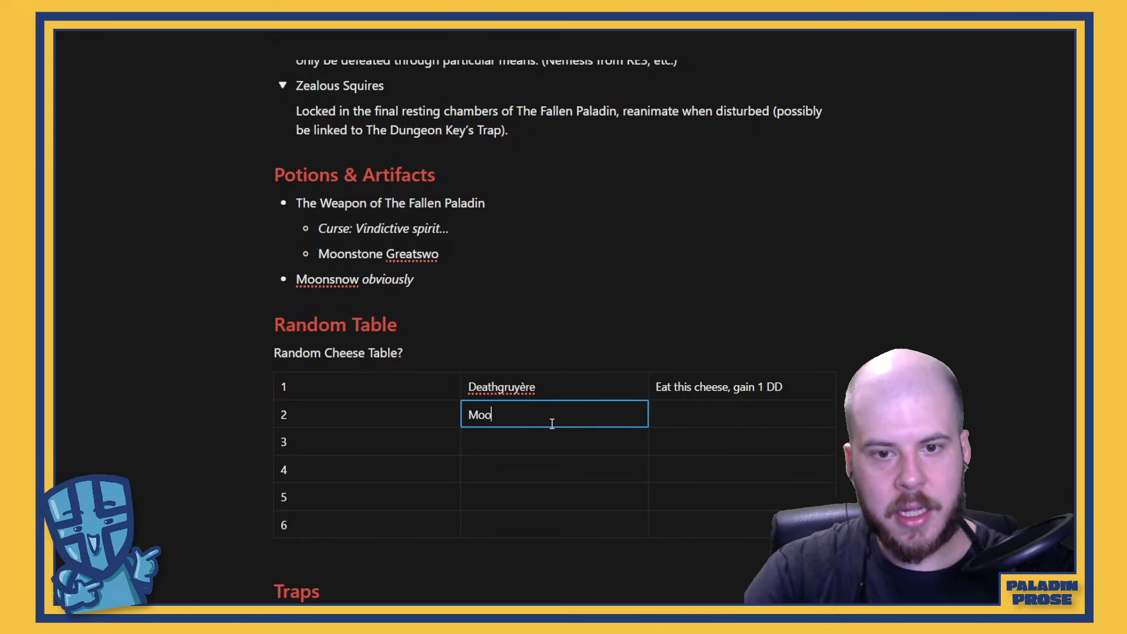
text(nzarella)
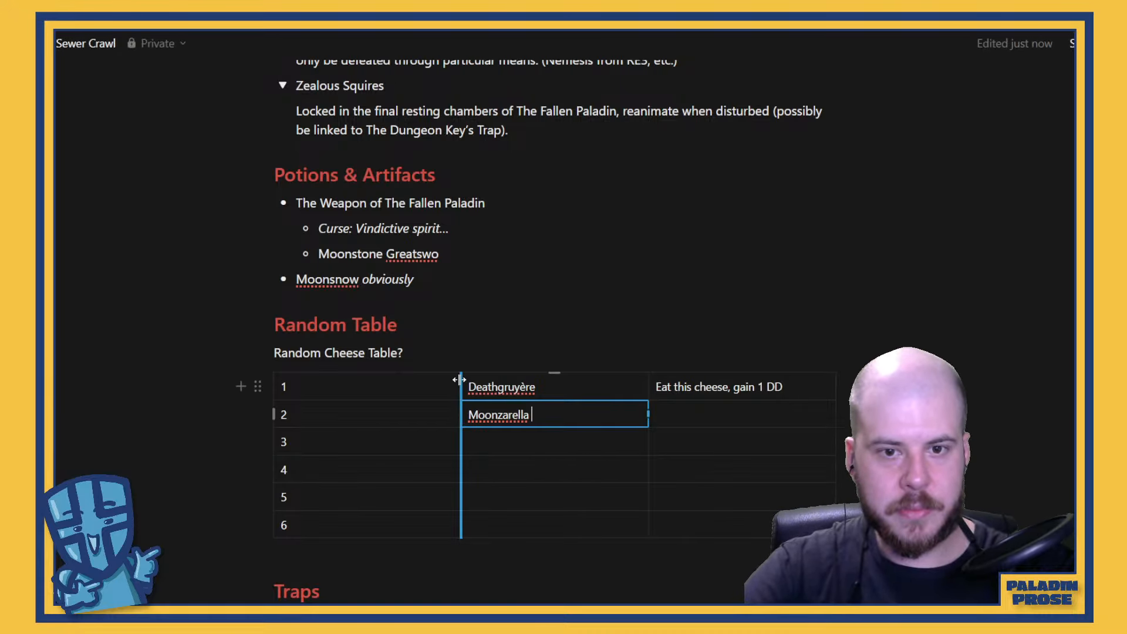
drag(460, 383, 307, 391)
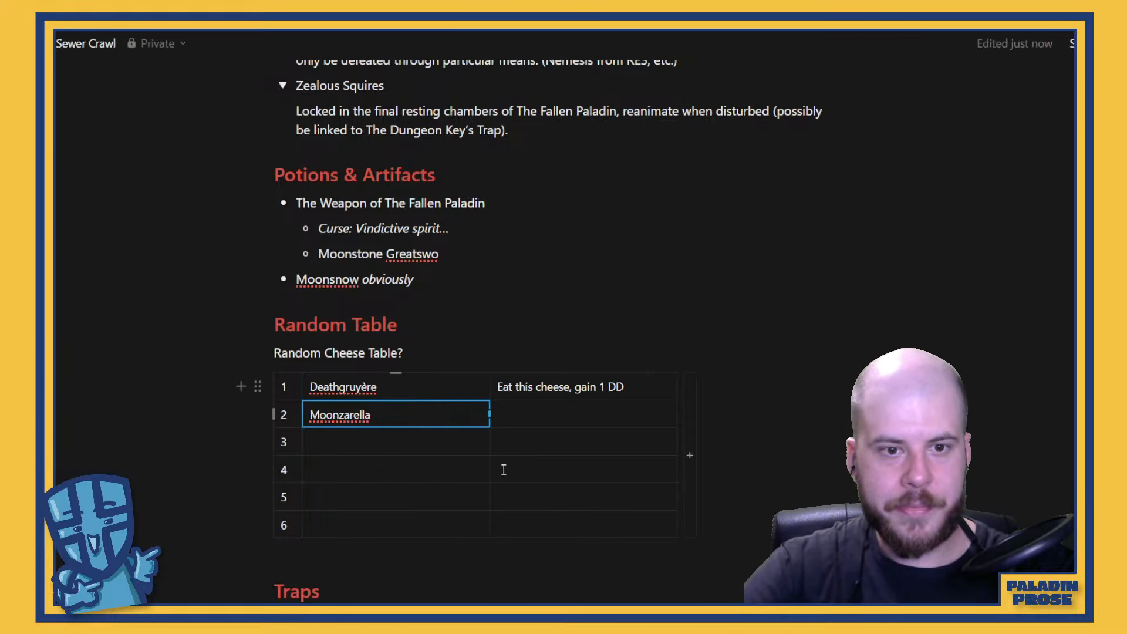
click(446, 451)
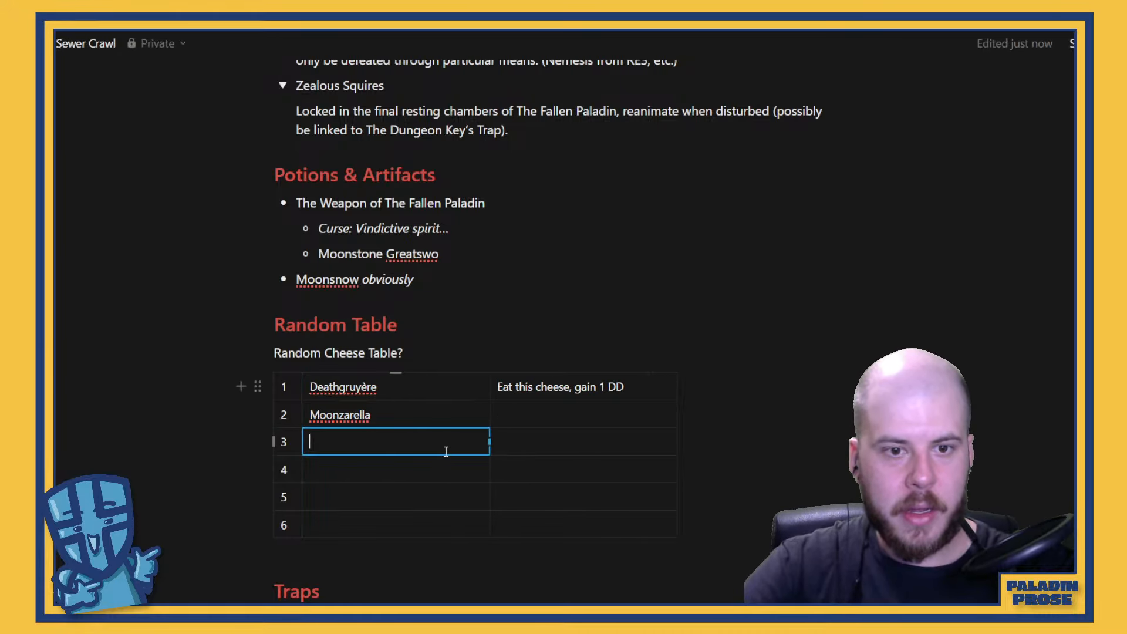
Remove the question mark from the cheese table's caption and prefix it with "D6" so it reads "D6 Random Cheese Table"
click(476, 365)
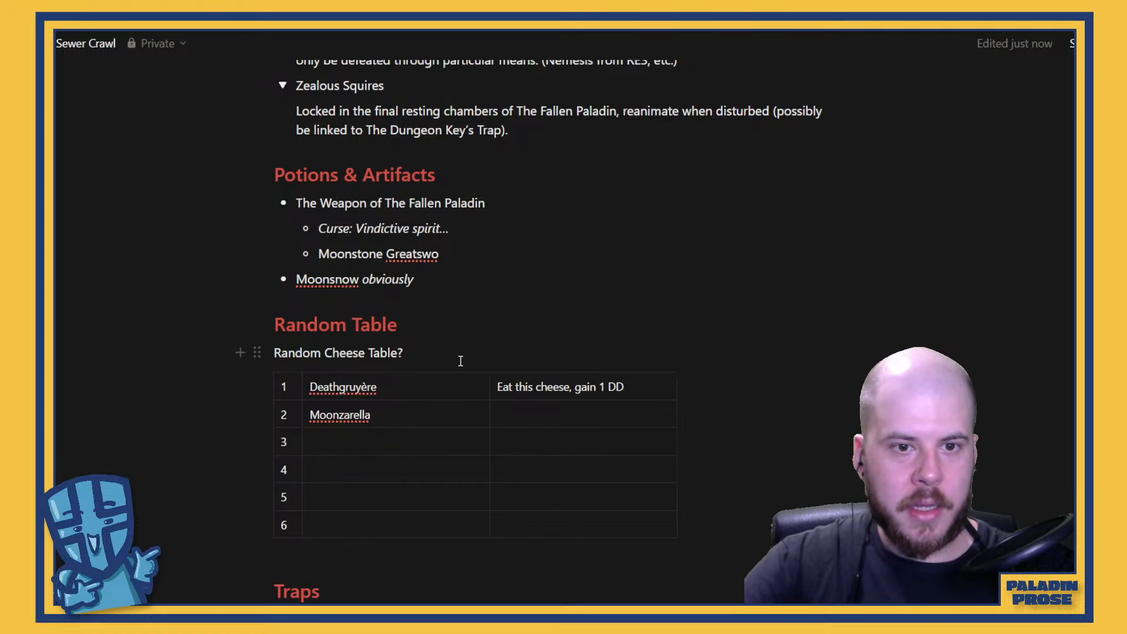
key(BackSpace)
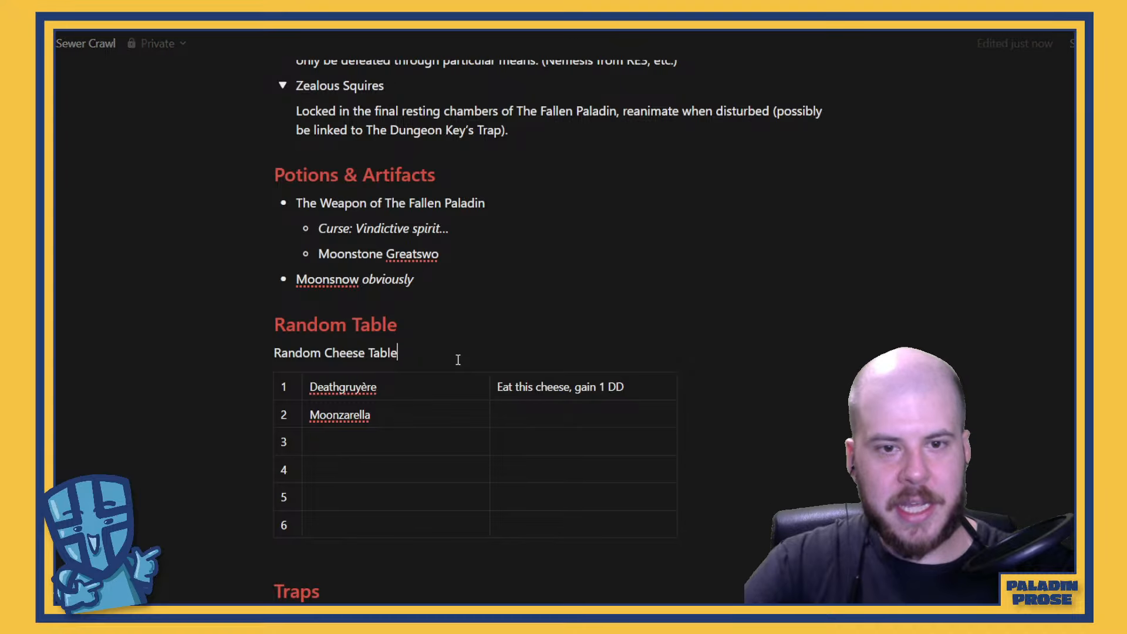
key(Left)
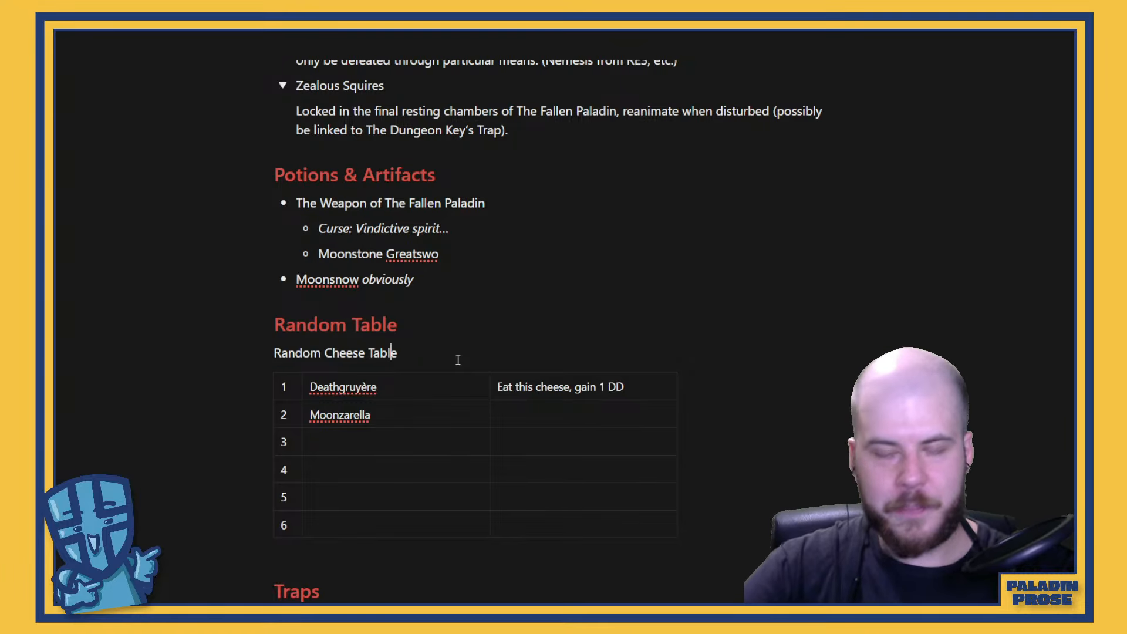
key(Home)
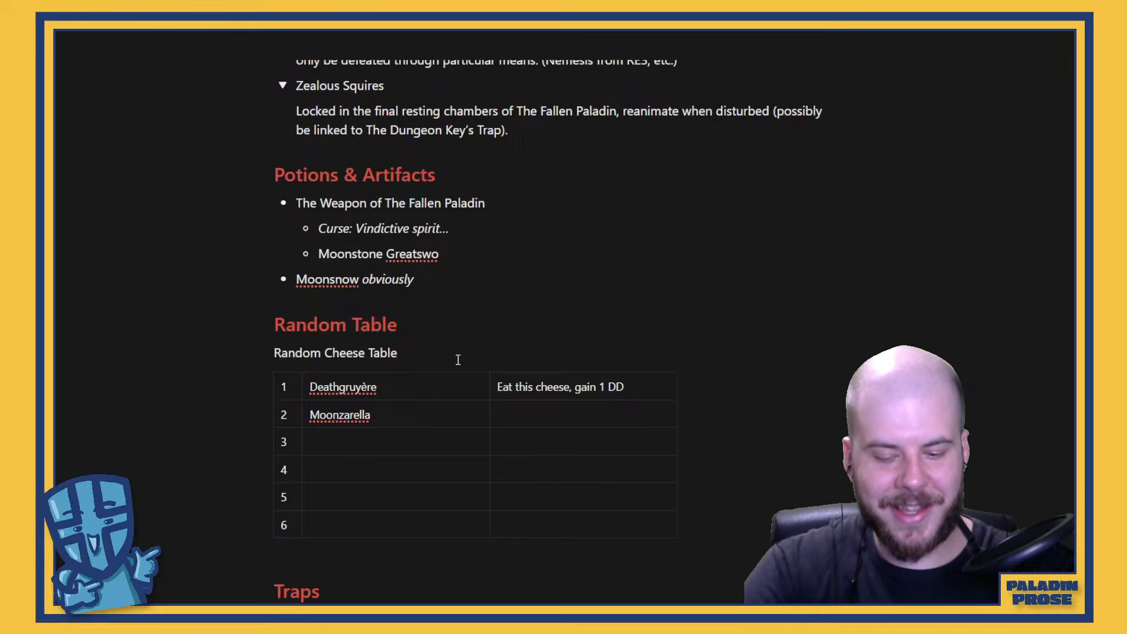
text(D6)
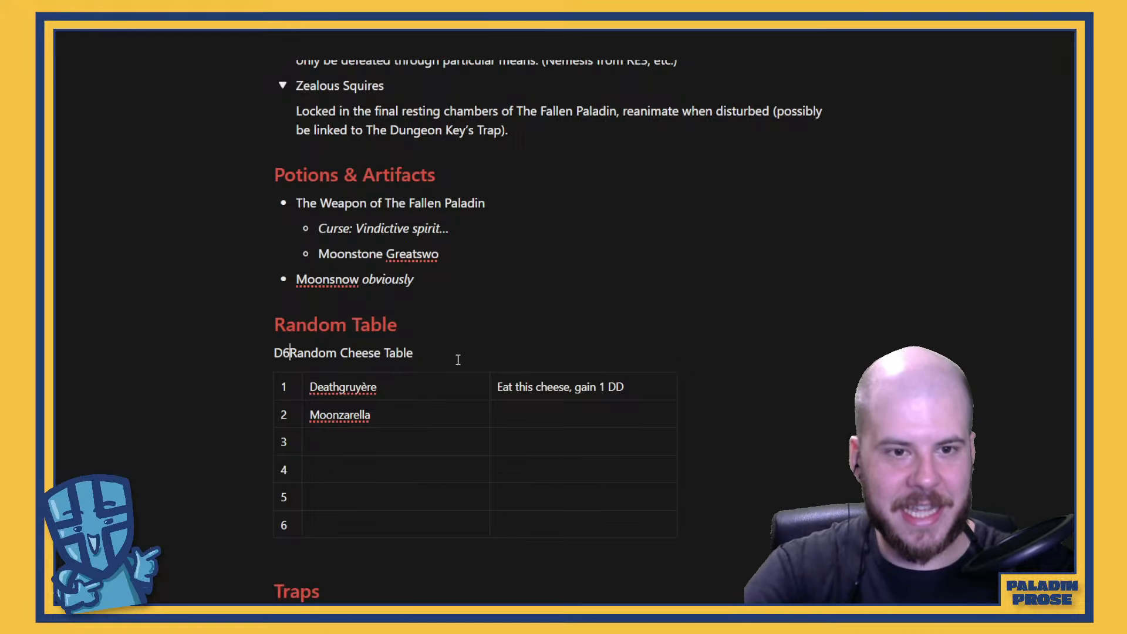
key(Right)
key(Right)
key(Right)
key(Right)
key(Right)
key(Right)
key(Right)
key(Right)
key(Right)
key(Right)
key(Right)
key(Right)
key(Right)
key(Right)
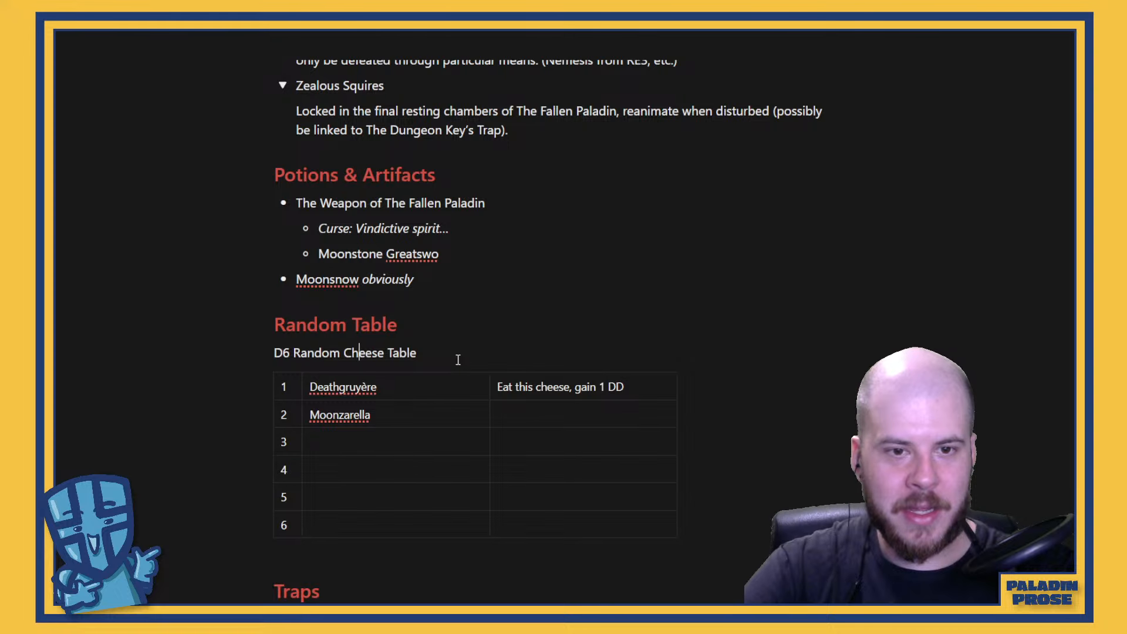
key(Right)
key(Right)
Replace the caption text after "D6" with "Adventurous Cheeses", using the spelling suggestion for "Adventurous"
key(BackSpace)
key(BackSpace)
key(BackSpace)
key(BackSpace)
key(BackSpace)
key(BackSpace)
key(BackSpace)
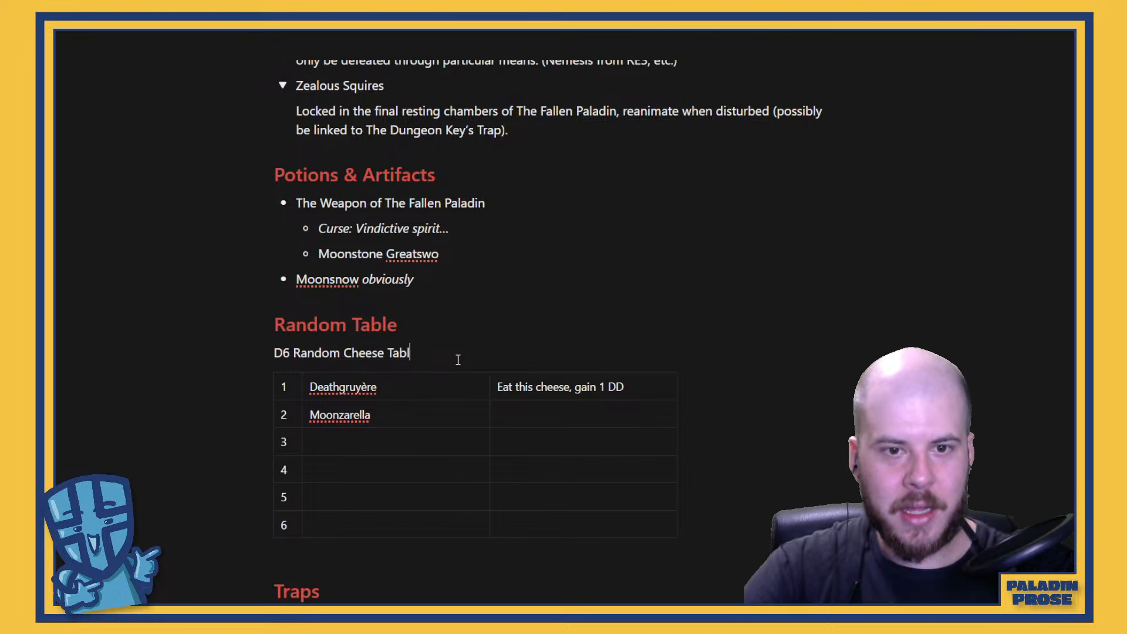
key(BackSpace)
key(BackSpace)
key(BackSpace)
key(BackSpace)
key(BackSpace)
key(BackSpace)
key(BackSpace)
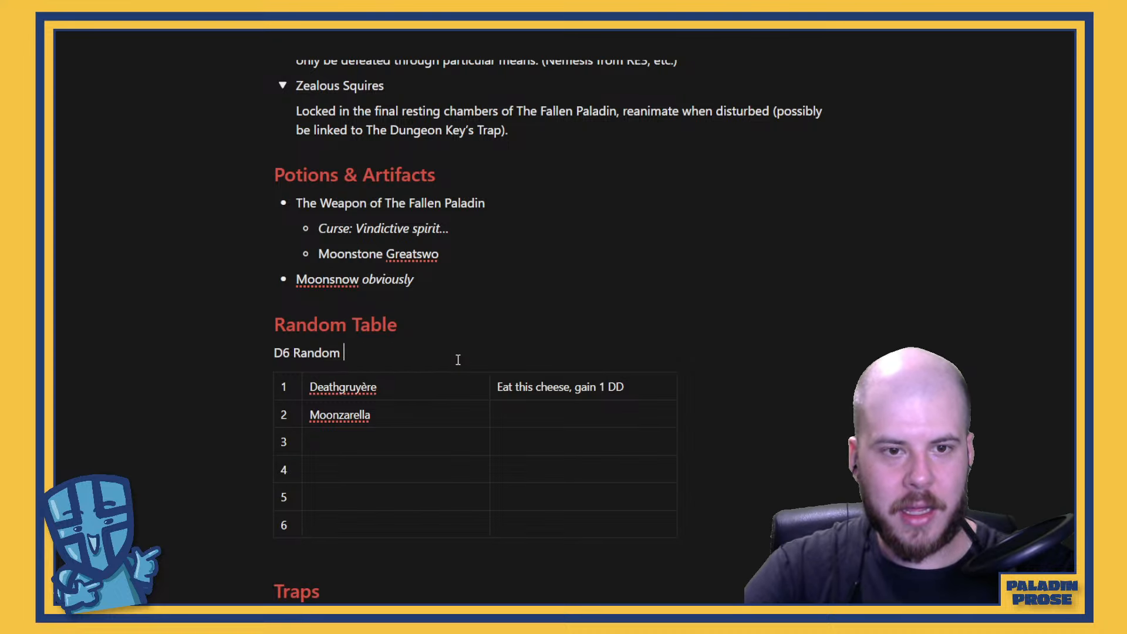
key(BackSpace)
key(BackSpace)
key(BackSpace)
key(BackSpace)
key(BackSpace)
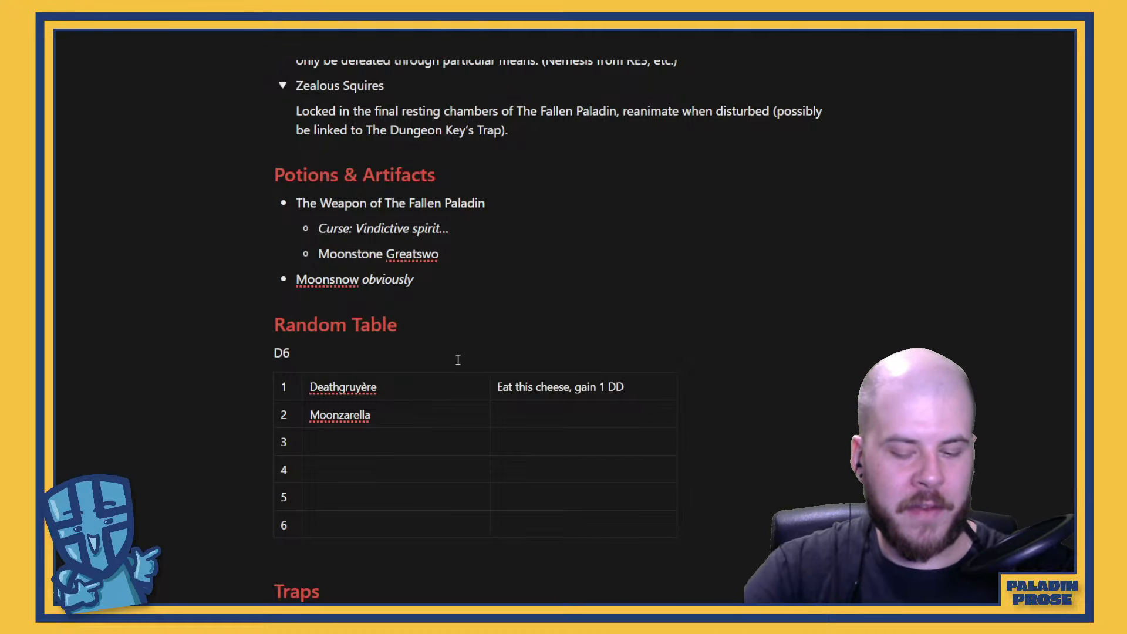
text(Adjec)
key(BackSpace)
key(BackSpace)
key(BackSpace)
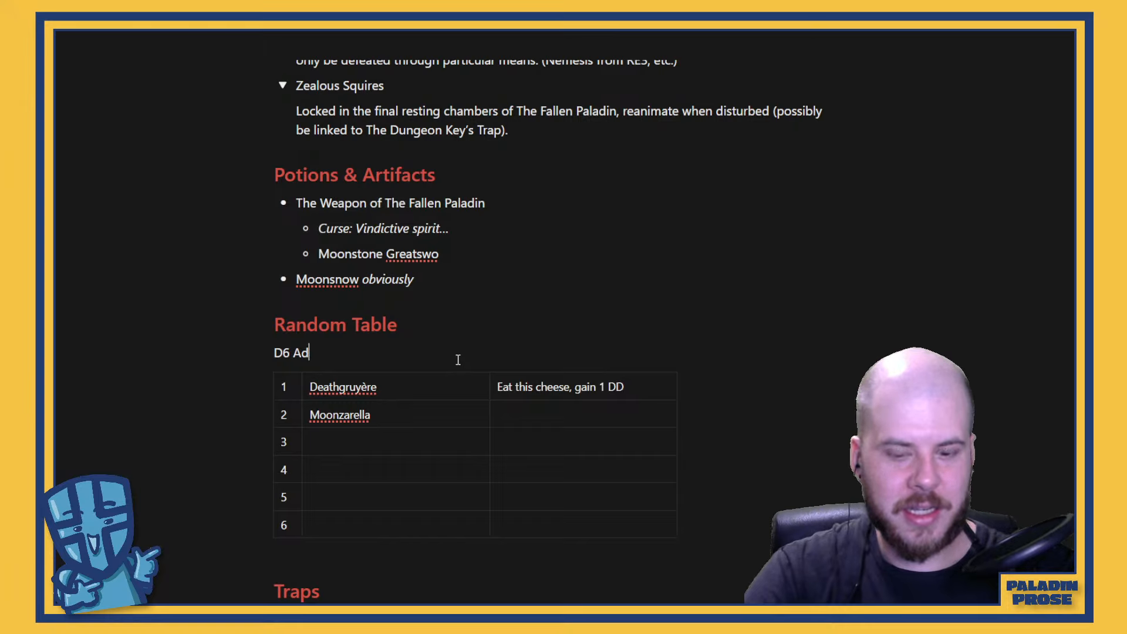
text(venterous )
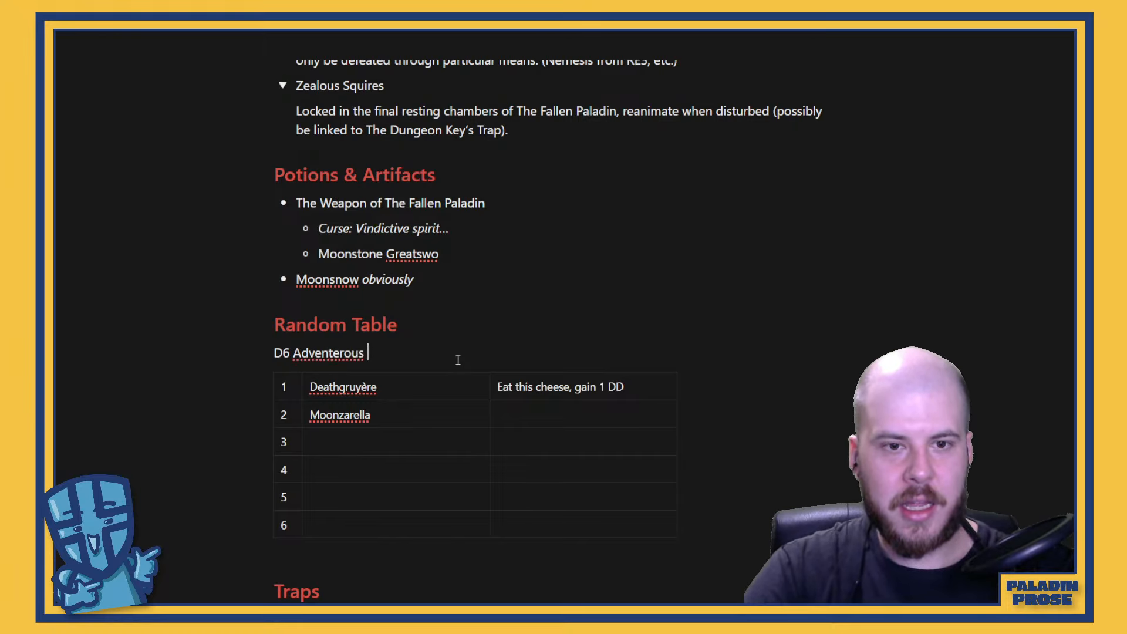
text(Cheeses)
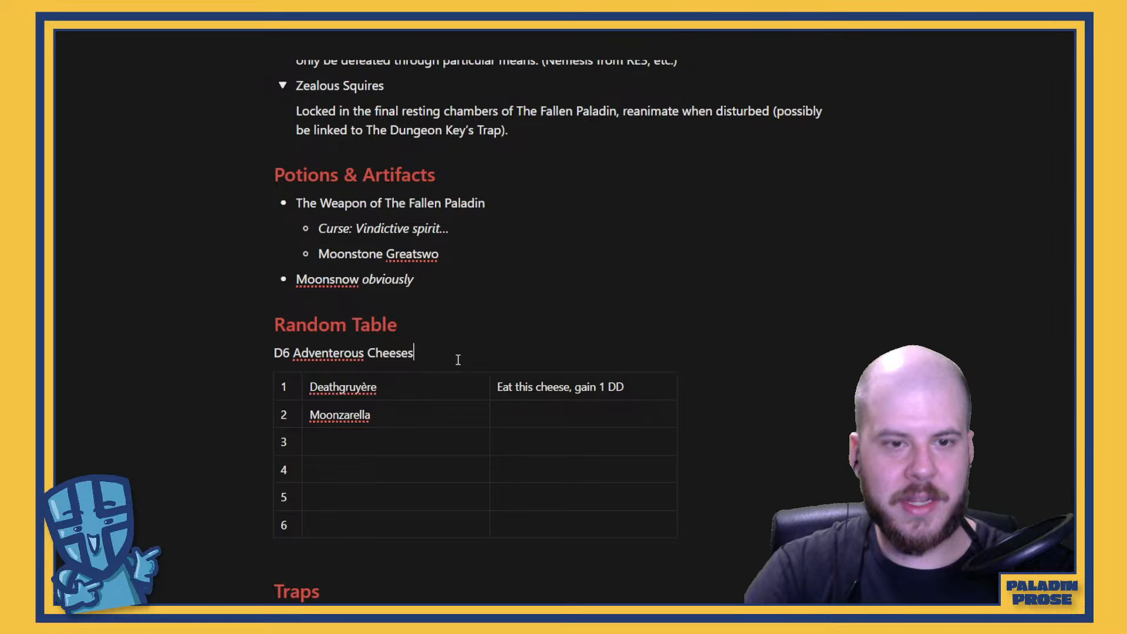
right_click(330, 352)
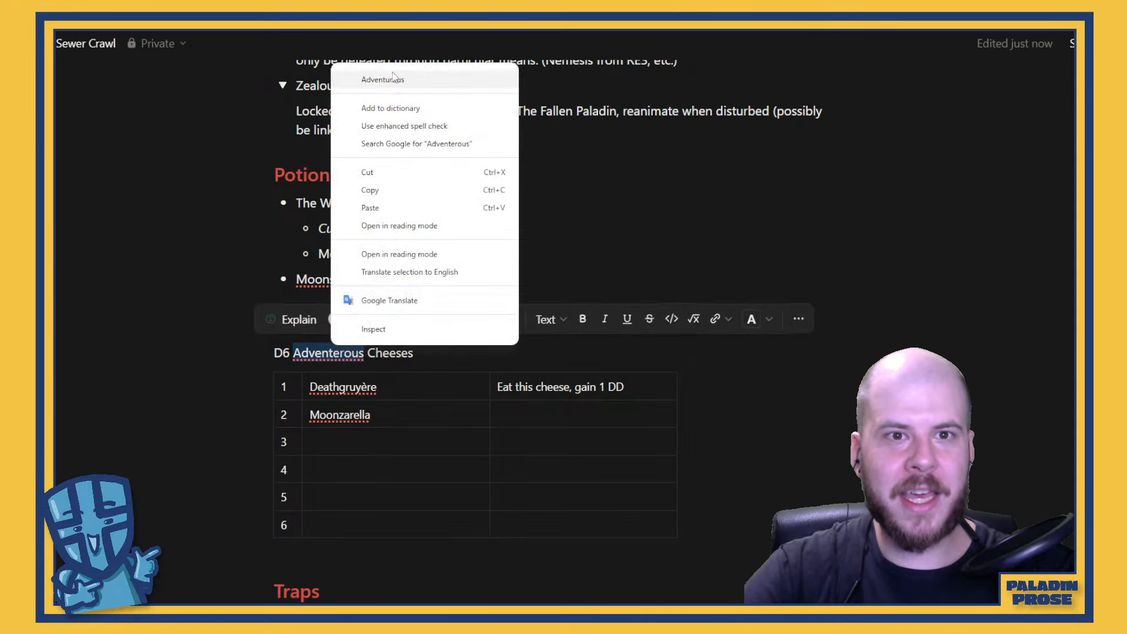
click(417, 83)
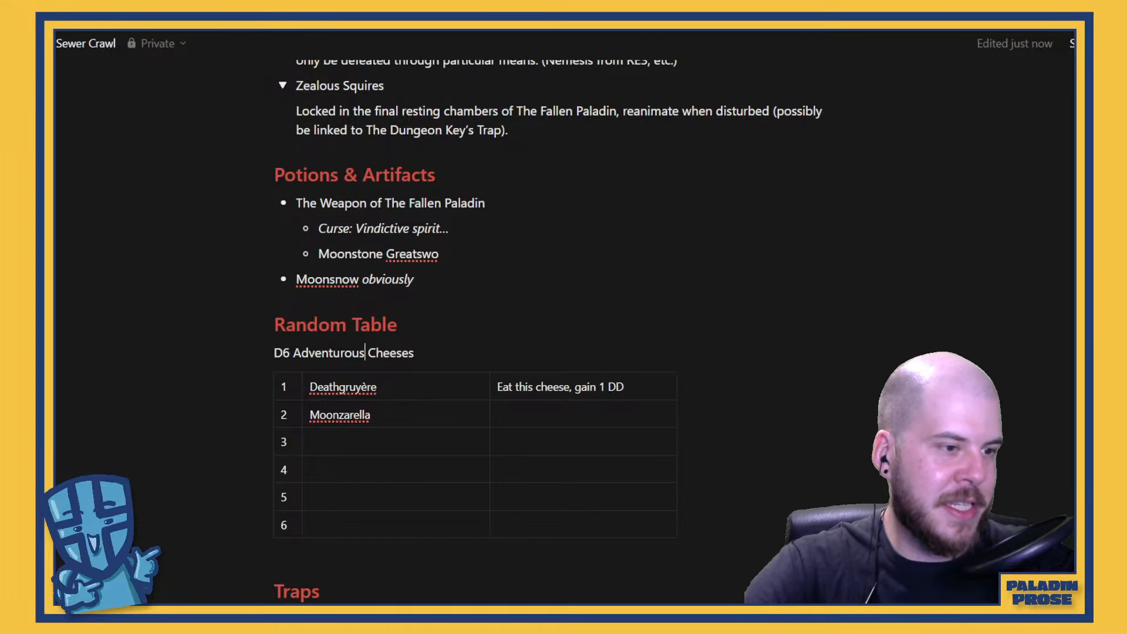
Apply the recently used yellow-orange text color to the "D6 Adventurous Cheeses" caption
scroll(541, 307, up, 20)
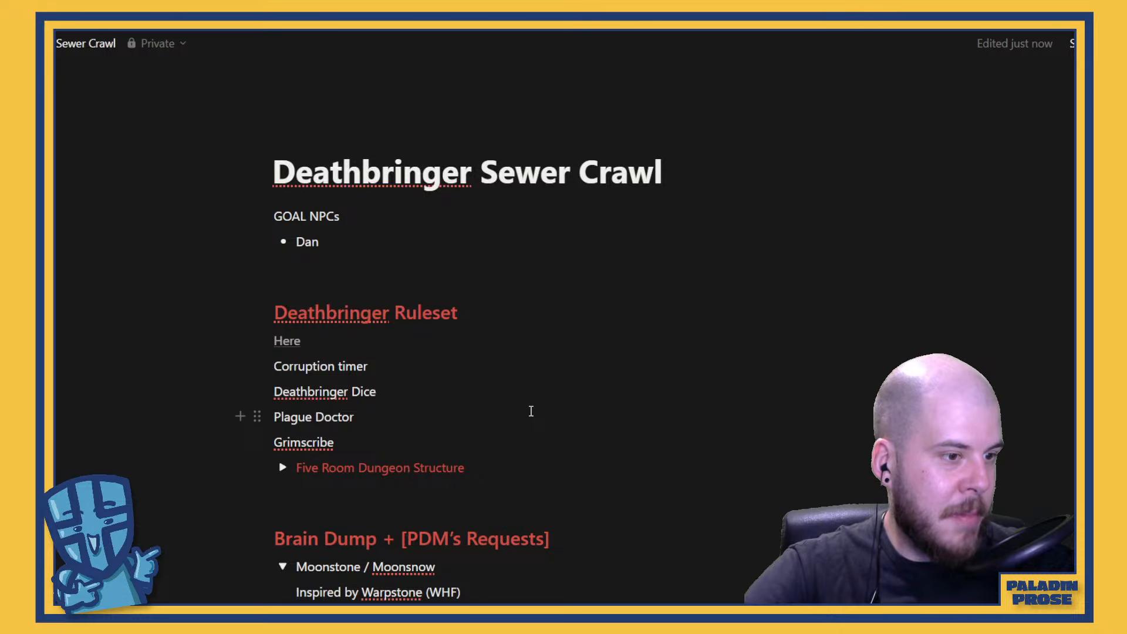
scroll(543, 393, down, 15)
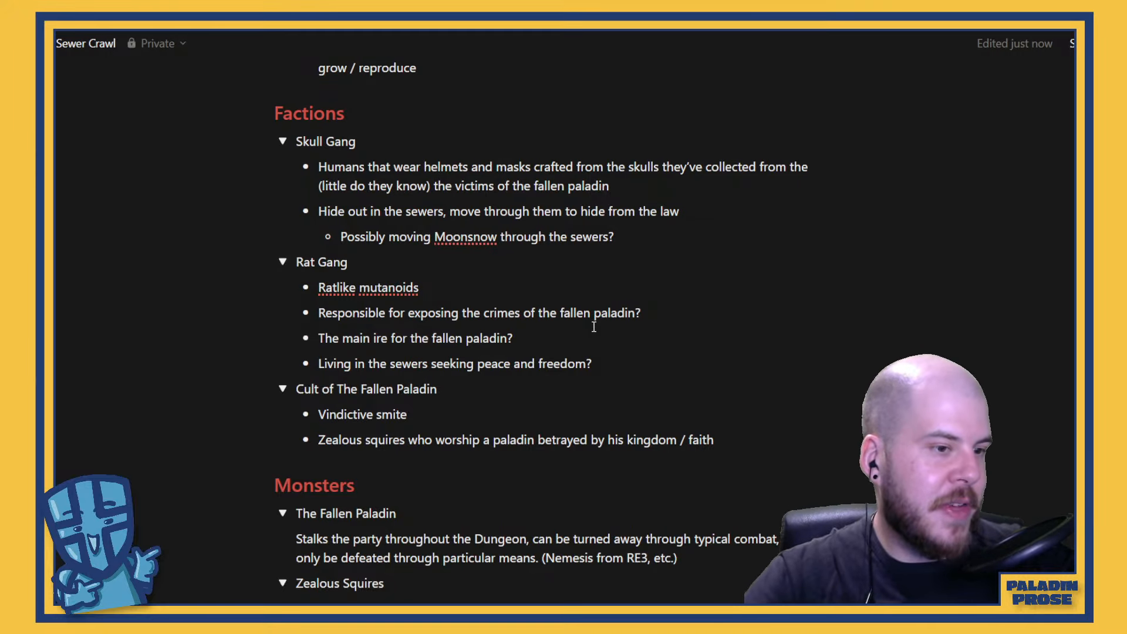
scroll(576, 314, down, 10)
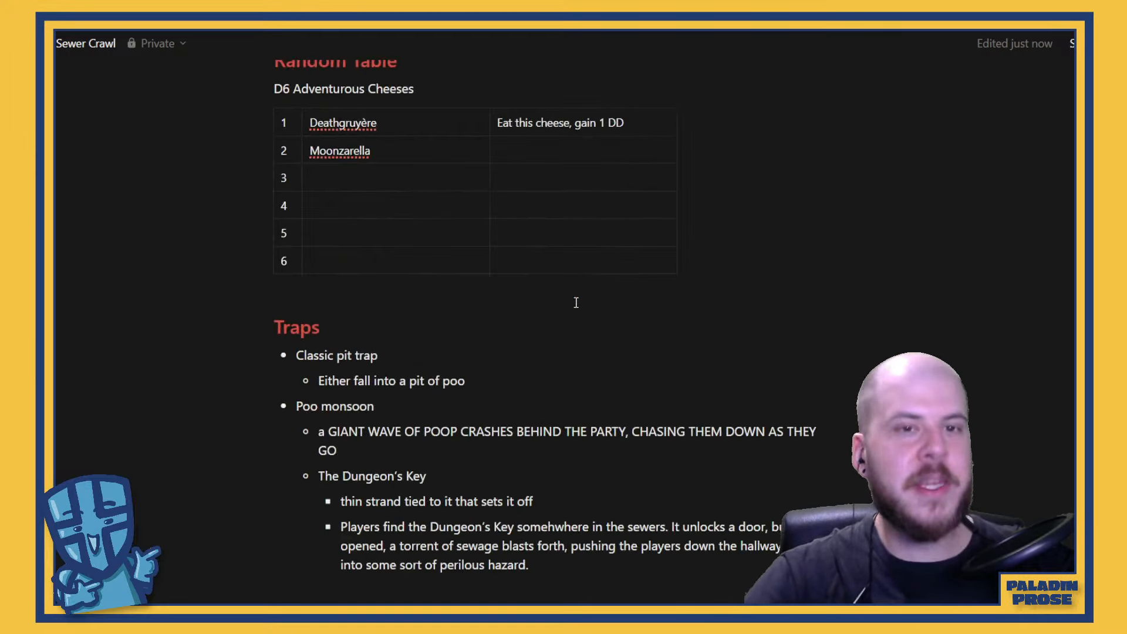
scroll(576, 305, up, 4)
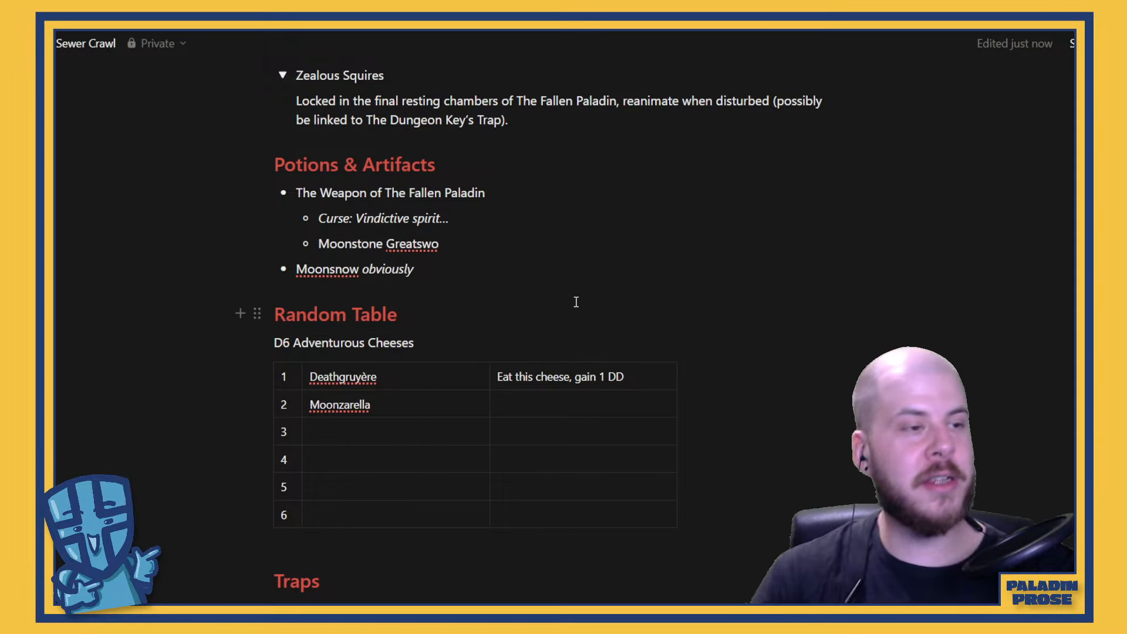
click(397, 434)
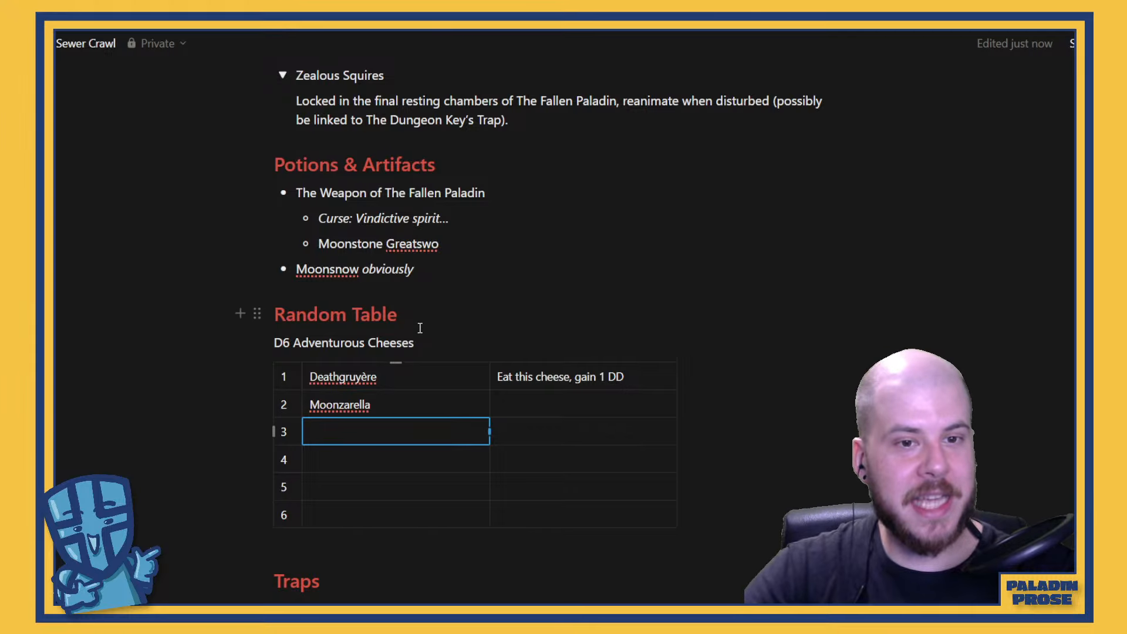
drag(419, 348, 270, 343)
click(732, 308)
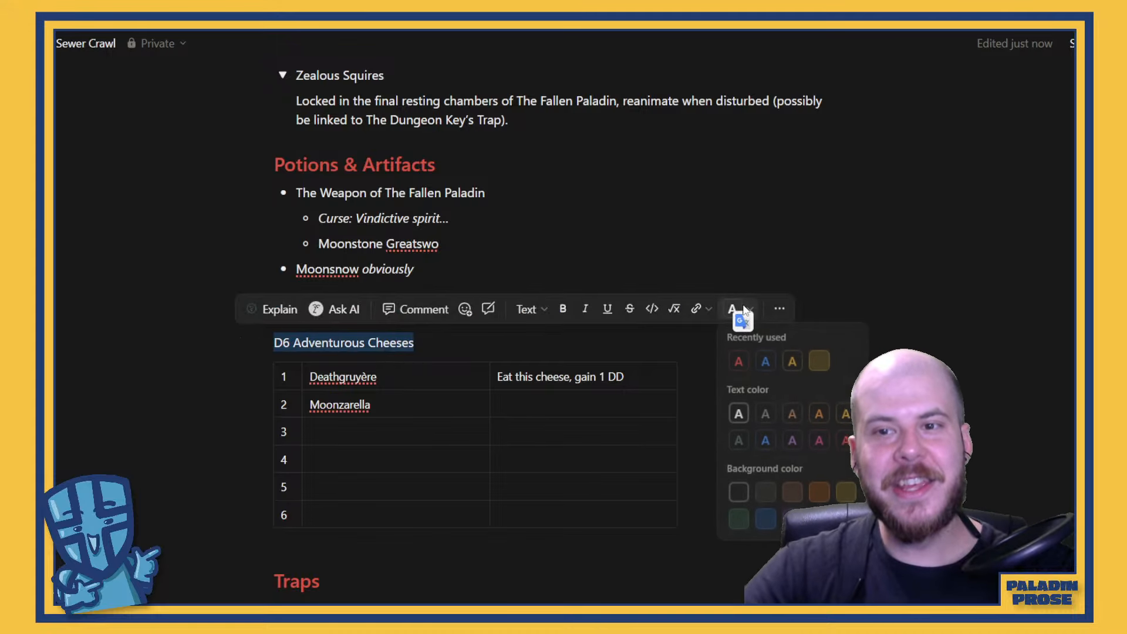
click(793, 361)
click(543, 383)
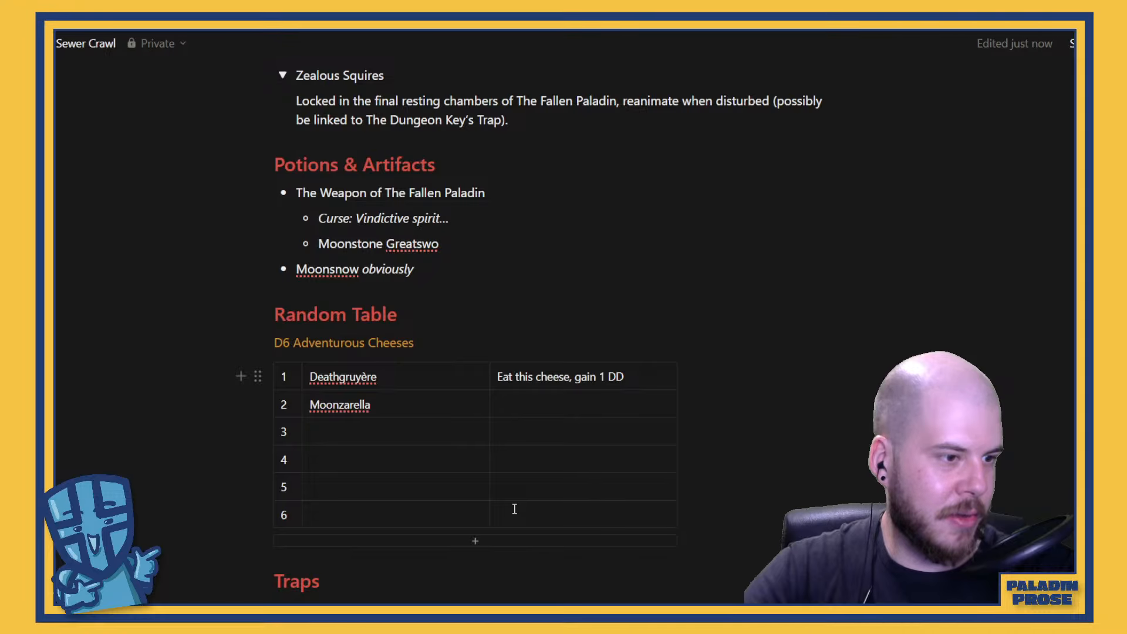
Enter "Gorgongonzola" as the cheese name in row 3 of the table
click(395, 426)
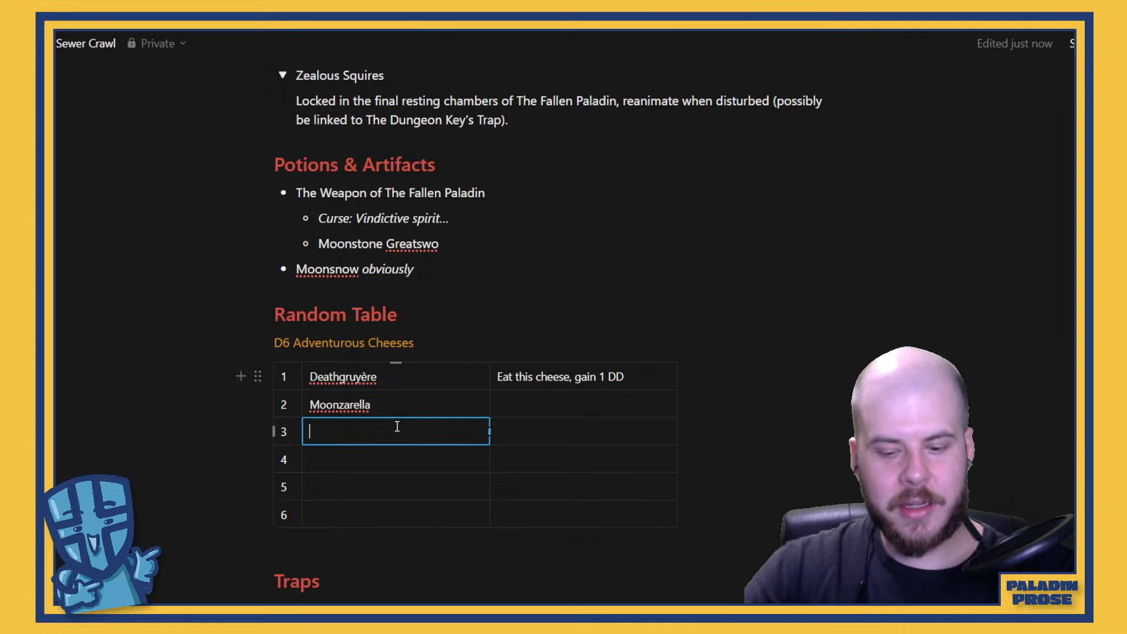
text(Gorgongon)
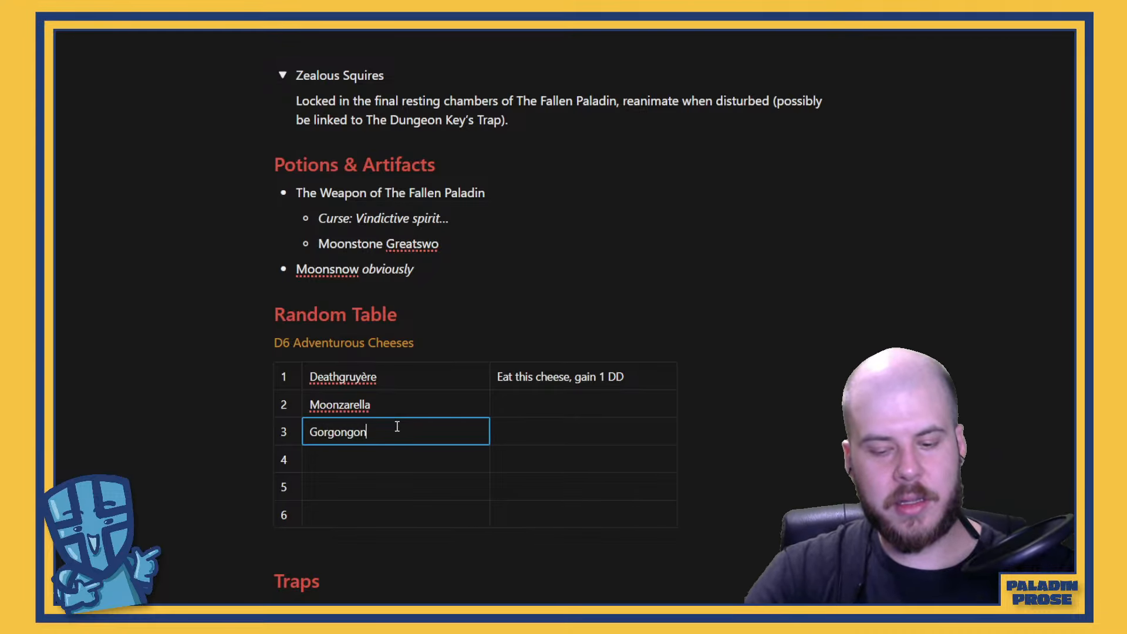
text(zola)
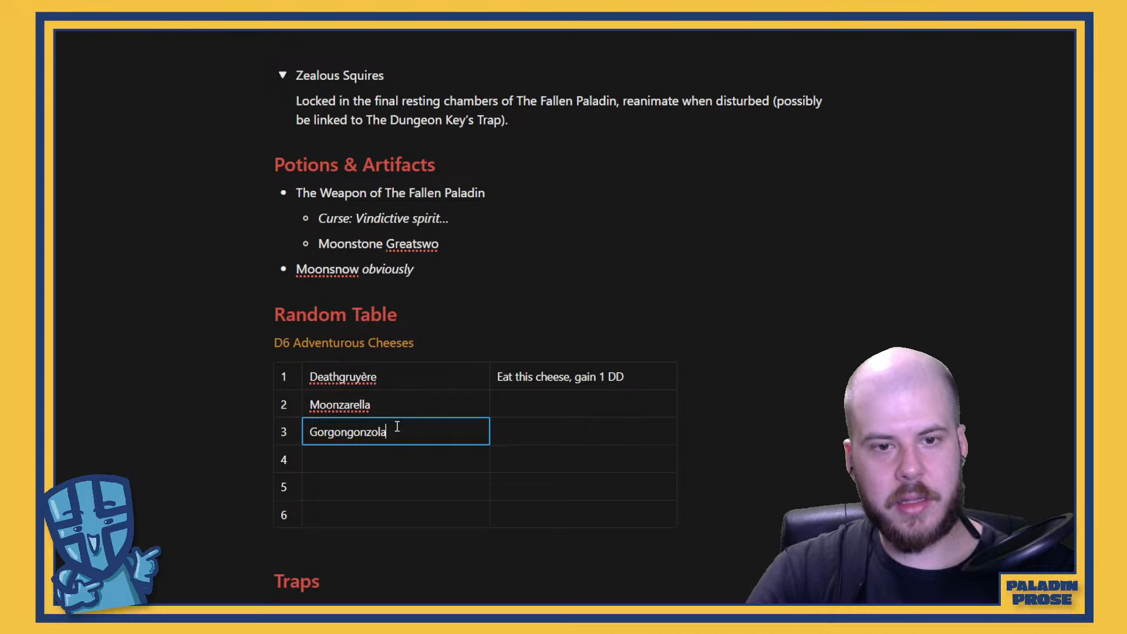
click(551, 431)
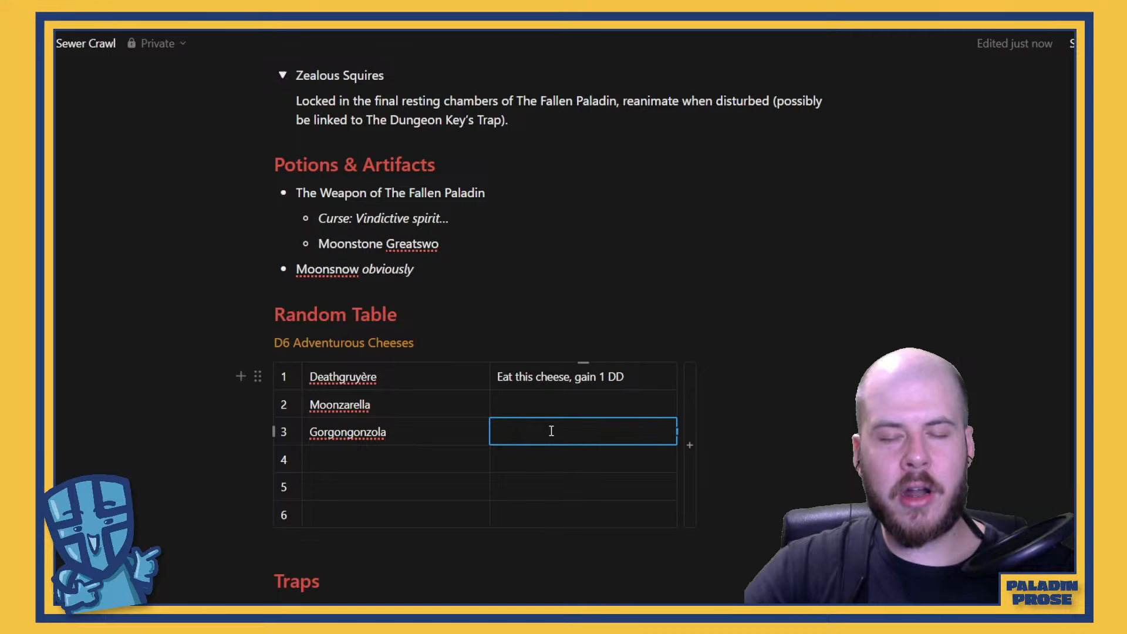
click(439, 435)
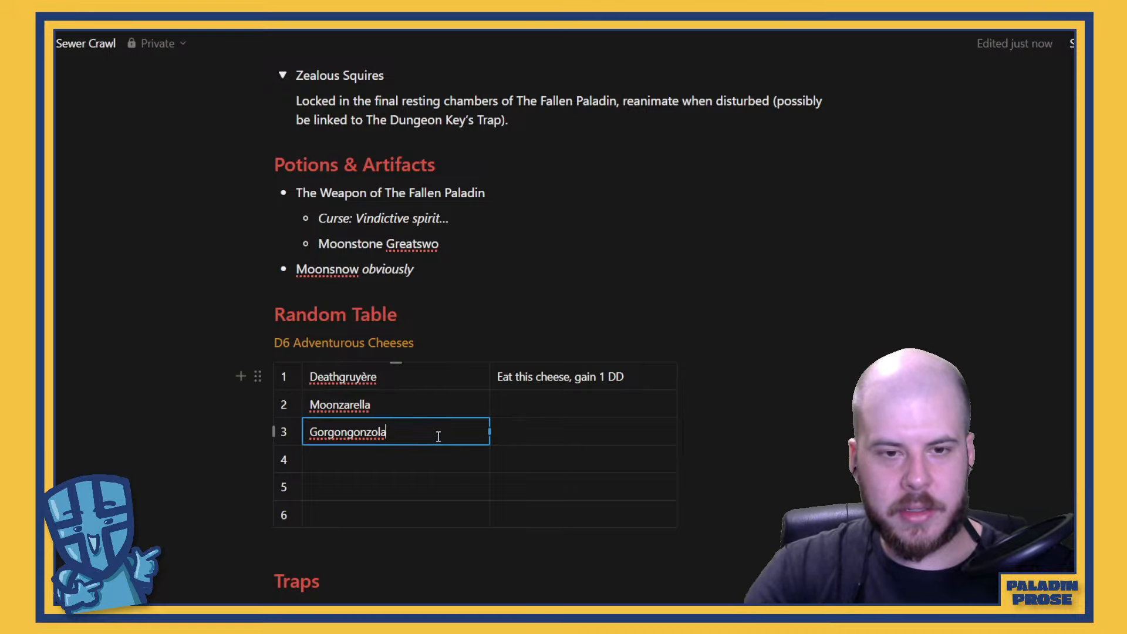
Add the alternative cheese name "Gargonzola" after "Gorgongonzola" in row 3 of the cheese table
text(Gr)
key(BackSpace)
text(ar)
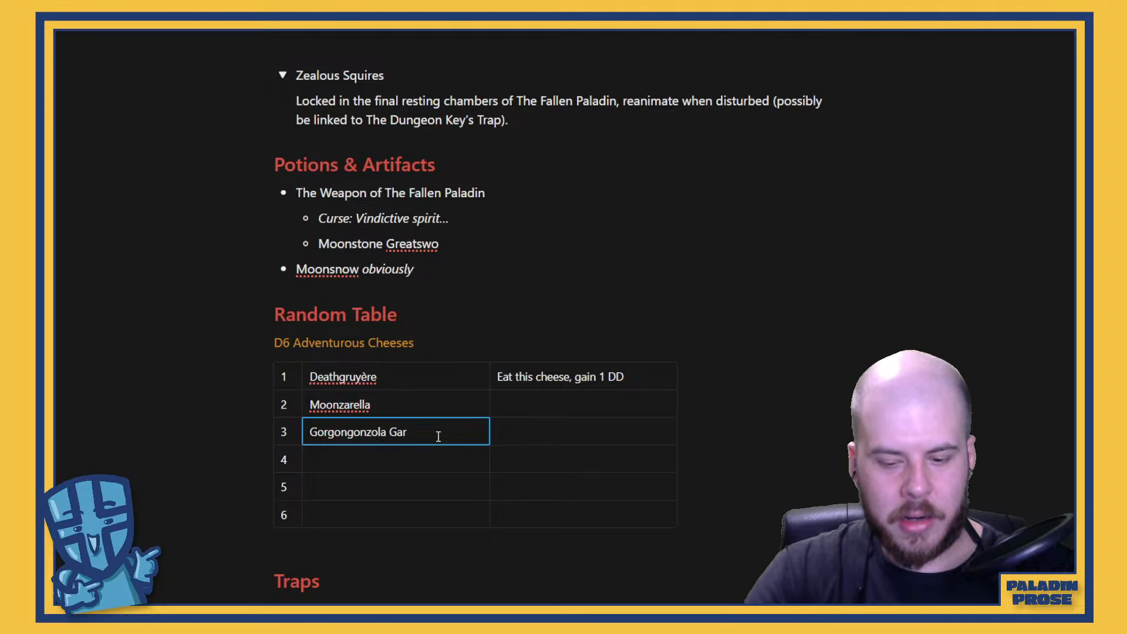
text(go)
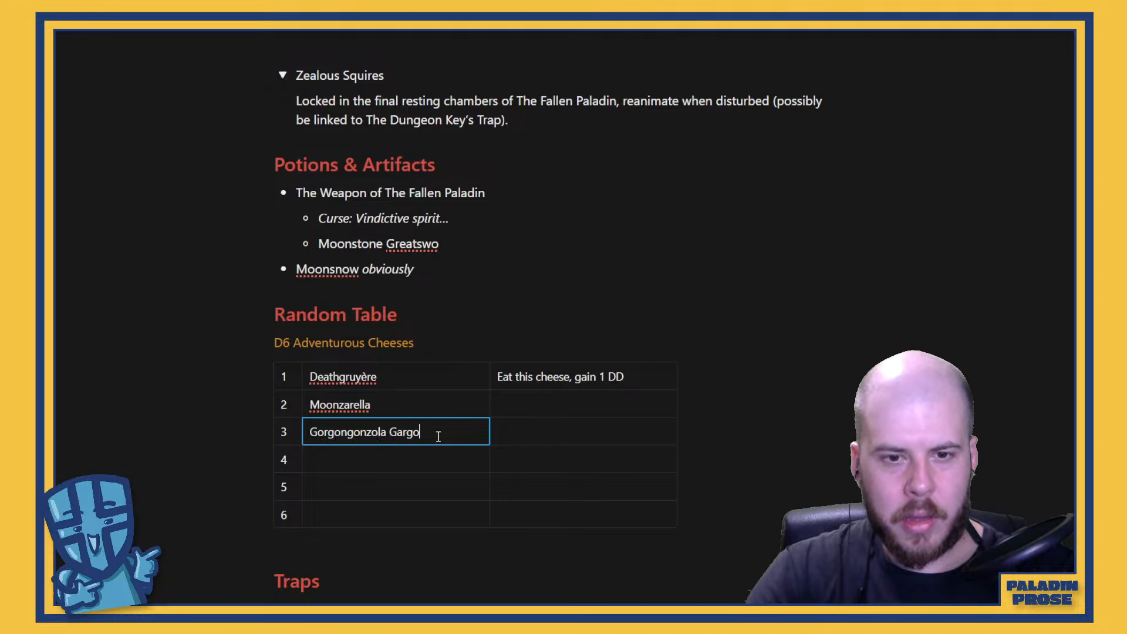
key(BackSpace)
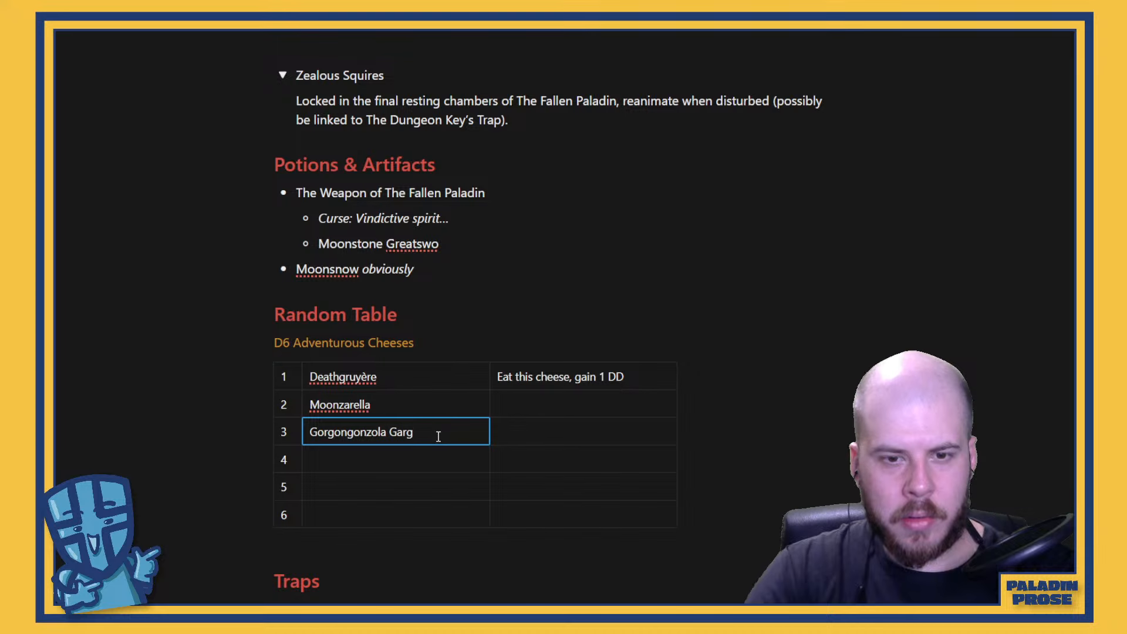
text(o)
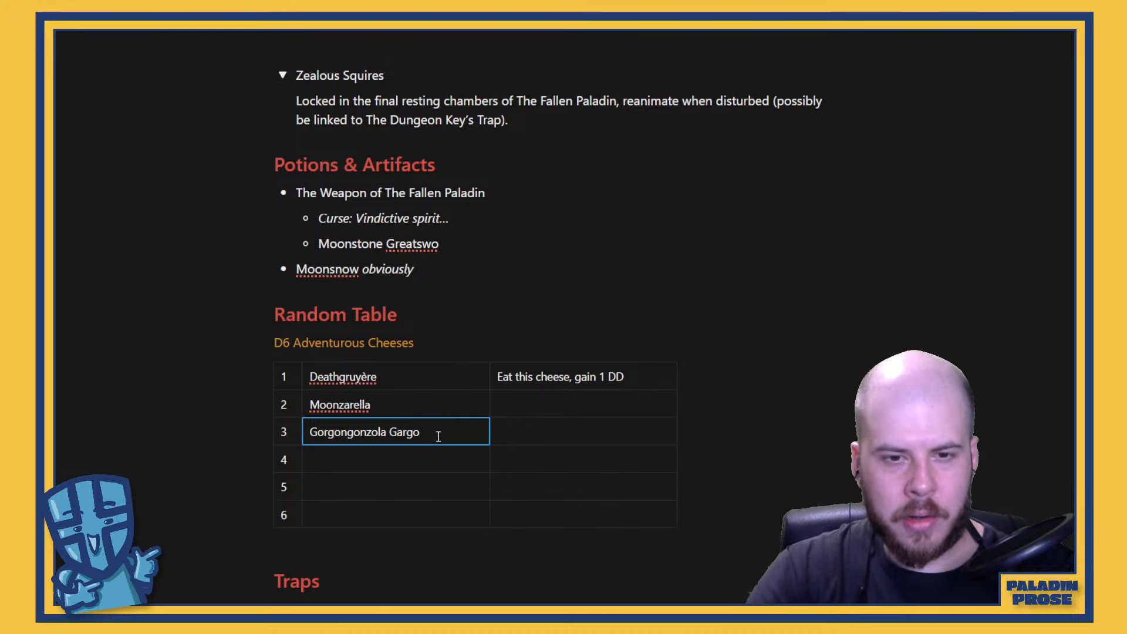
text(nzola)
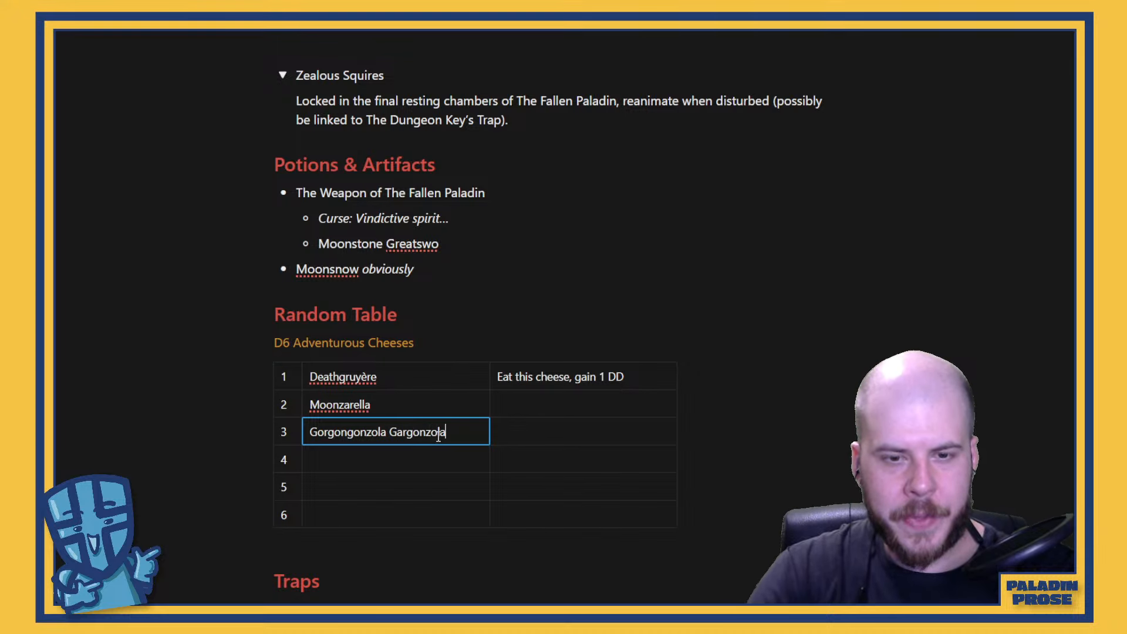
Enter "Eat this cheese, and be turned to stone!" as the effect of the row 3 cheese
click(533, 431)
text(Eat)
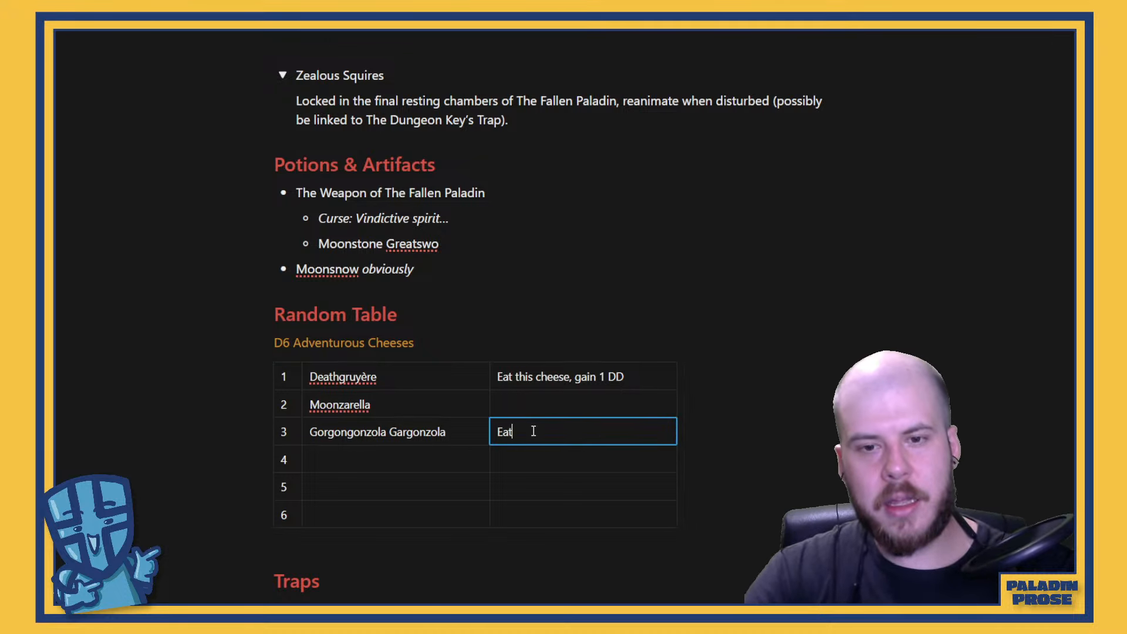
text( this cheese, a)
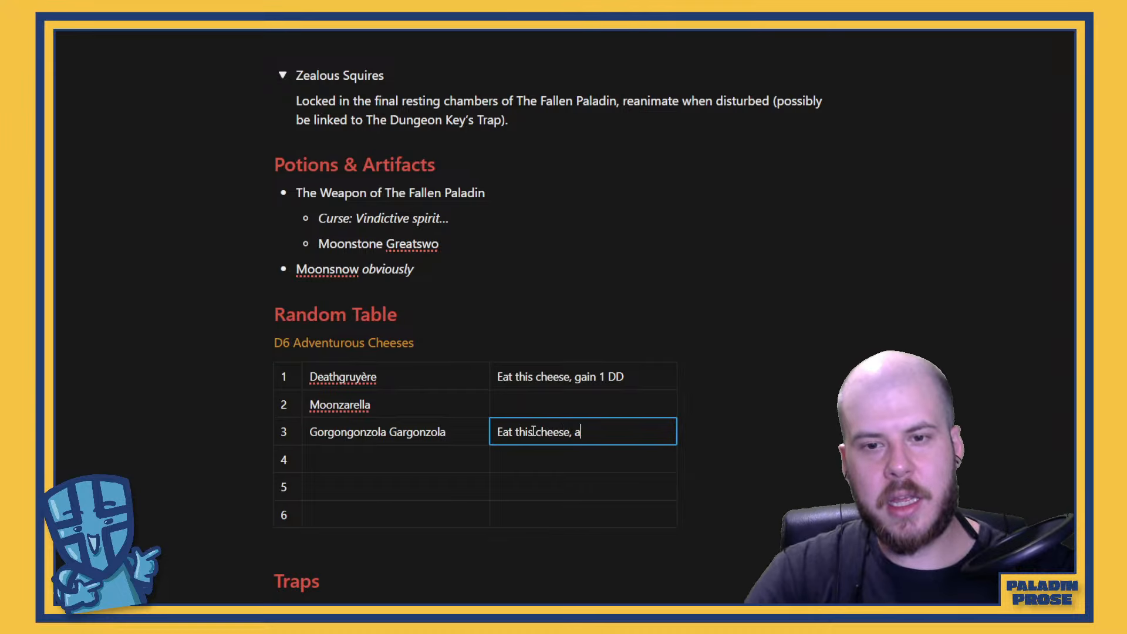
text(nd be true)
key(BackSpace)
key(BackSpace)
key(BackSpace)
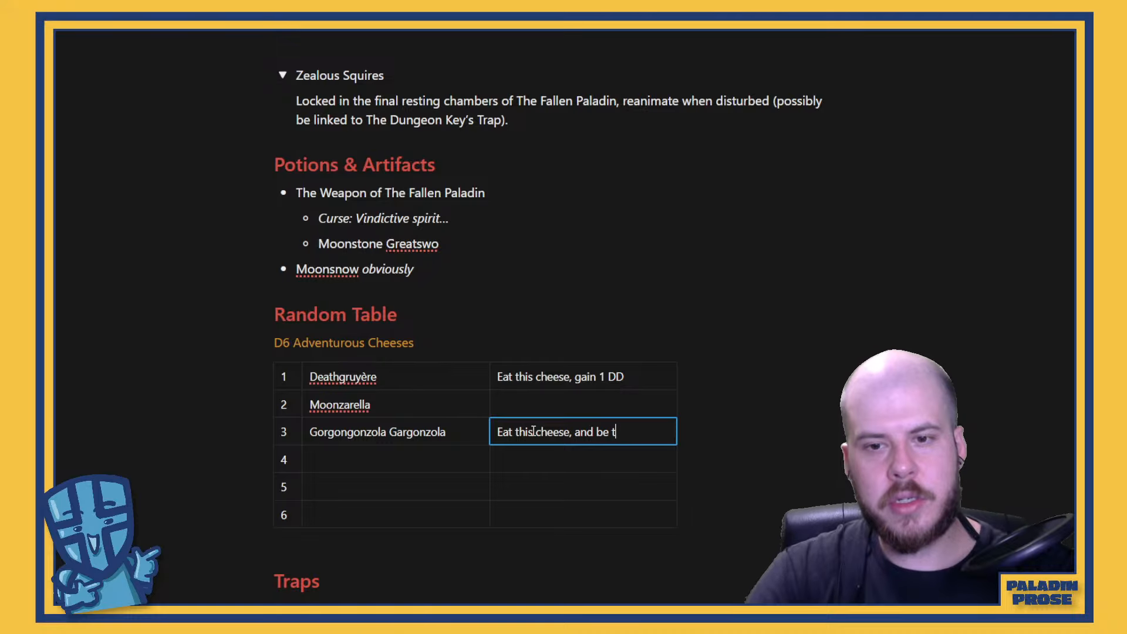
text(urned to stone)
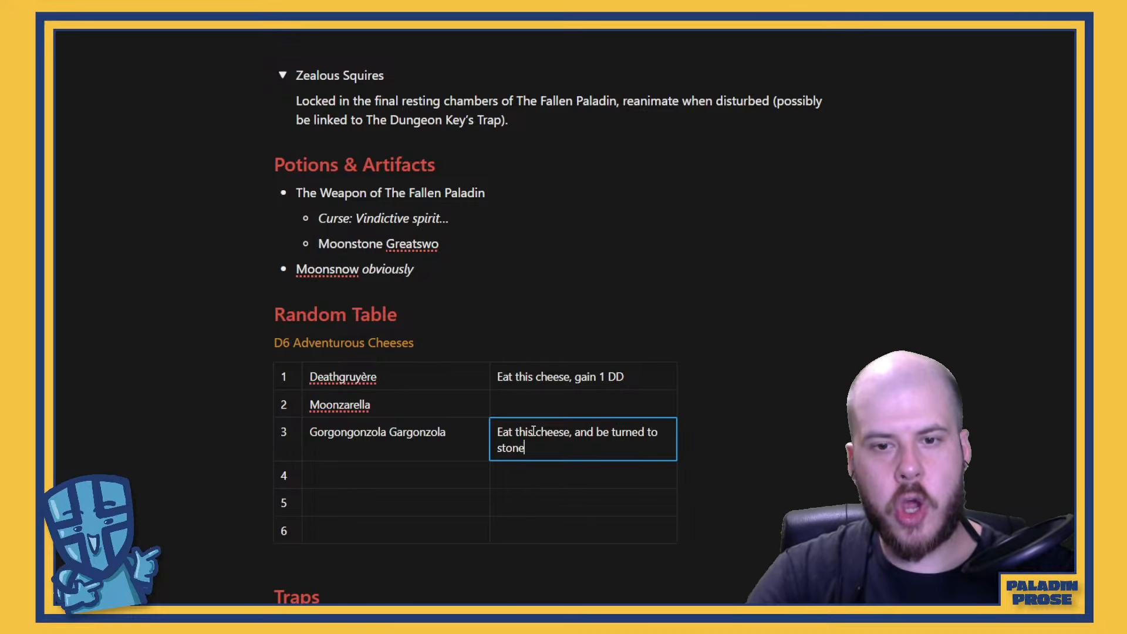
text(!)
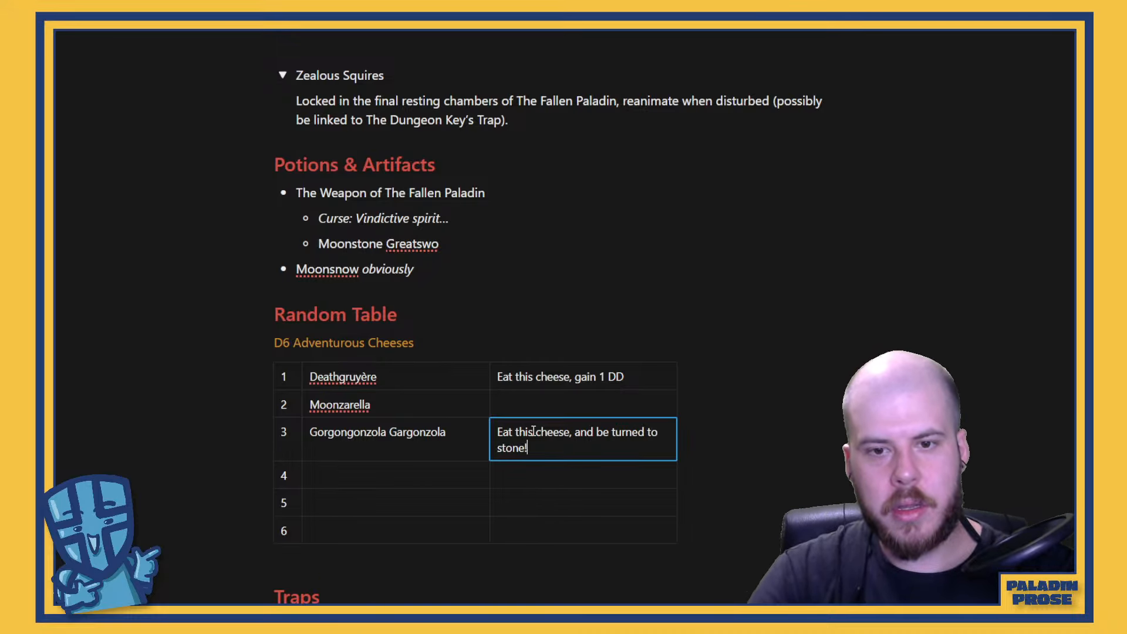
Delete "Gorgongonzola" from row 3, keeping "Gargonzola" as the cheese name
click(360, 433)
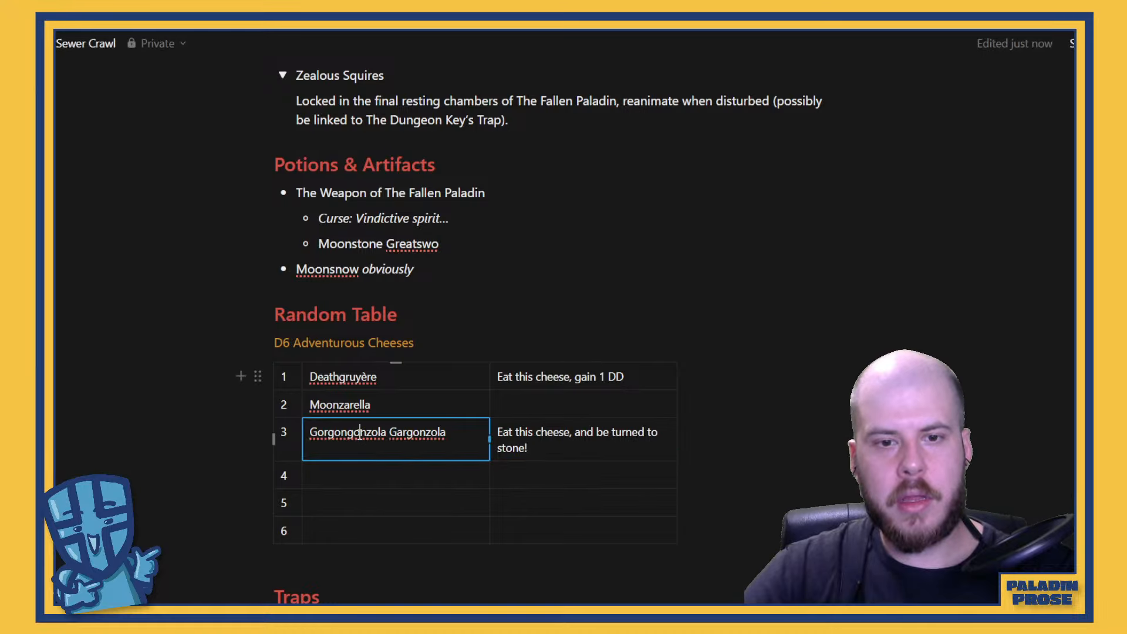
double_click(360, 433)
key(BackSpace)
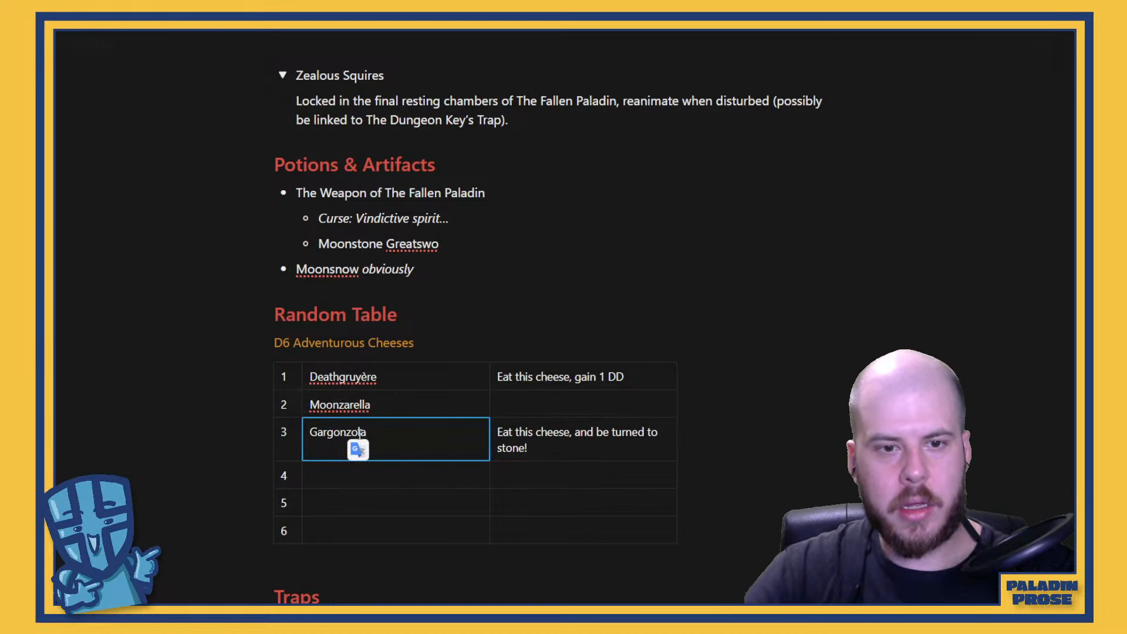
key(Right)
key(Right)
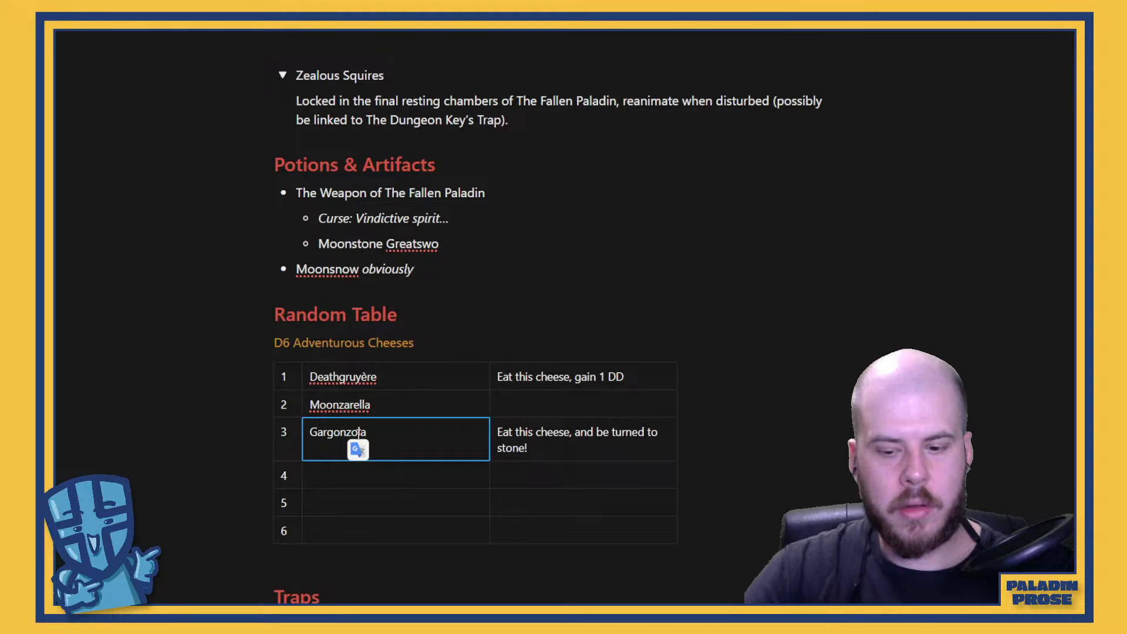
key(Left)
key(Left)
key(Left)
key(Left)
text(i)
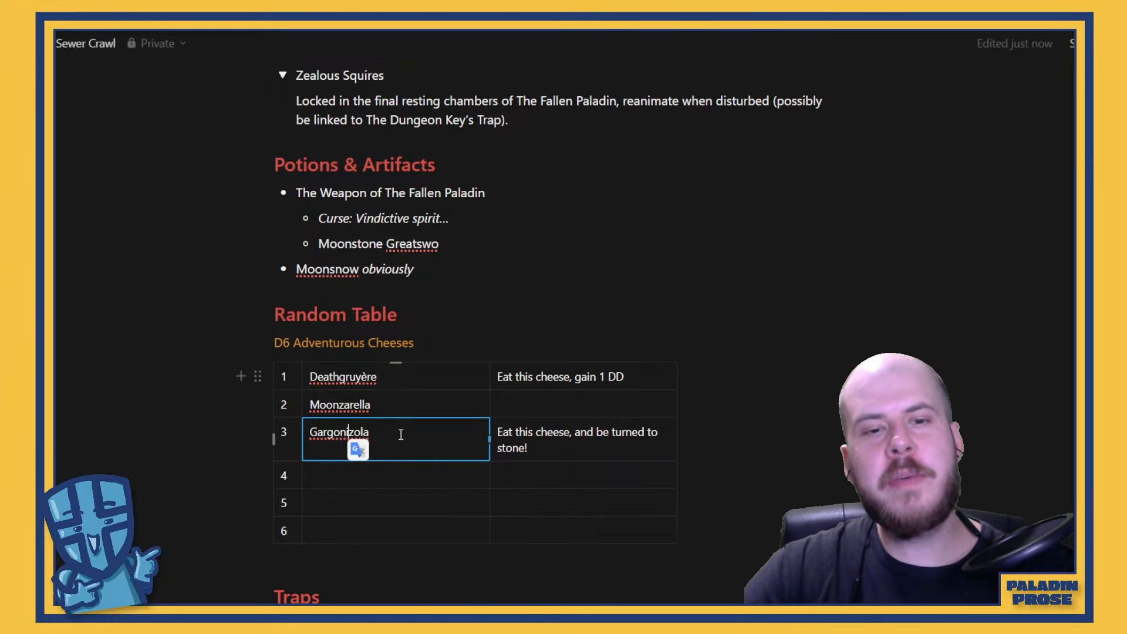
key(BackSpace)
Append the alternative effect "/ Sprout wings of stone?" to Gargonzola's description
click(556, 445)
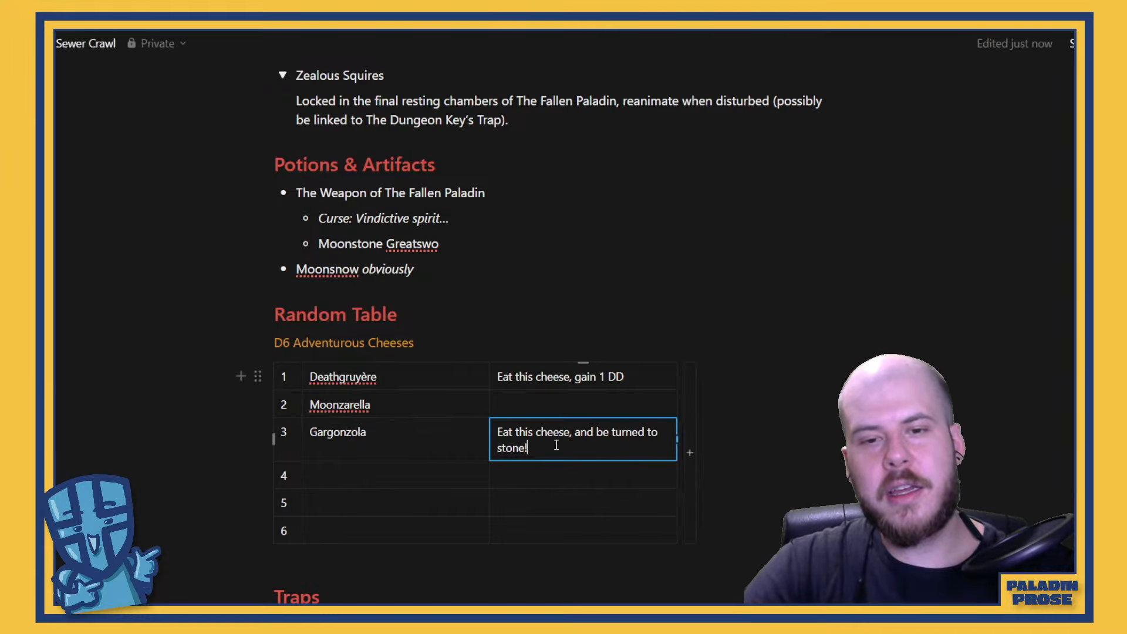
text(/)
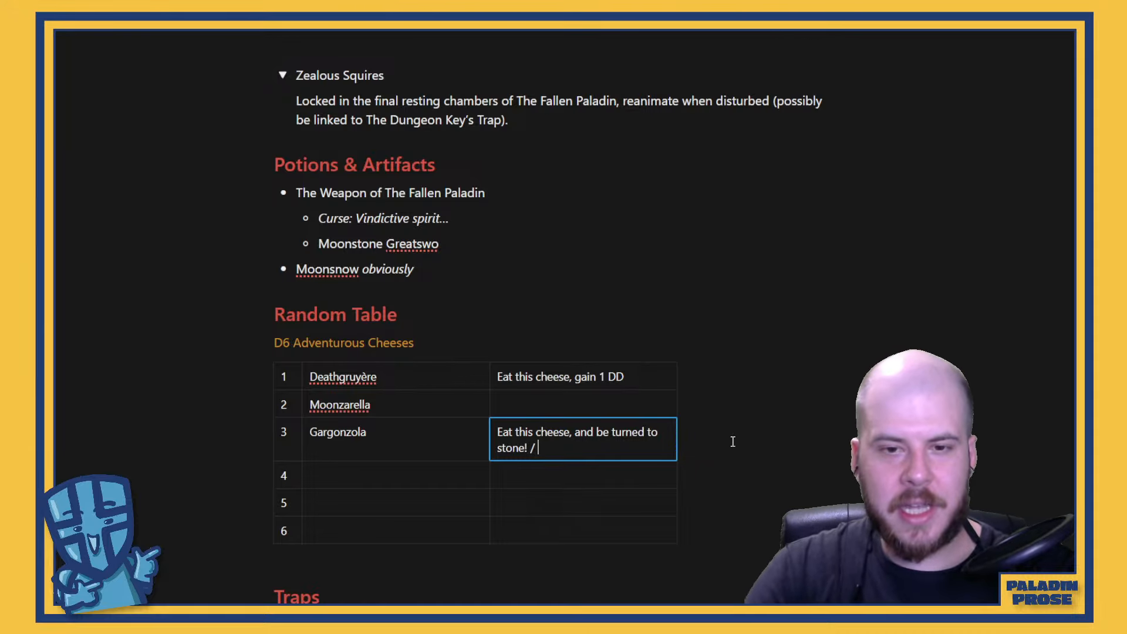
text( Sprout )
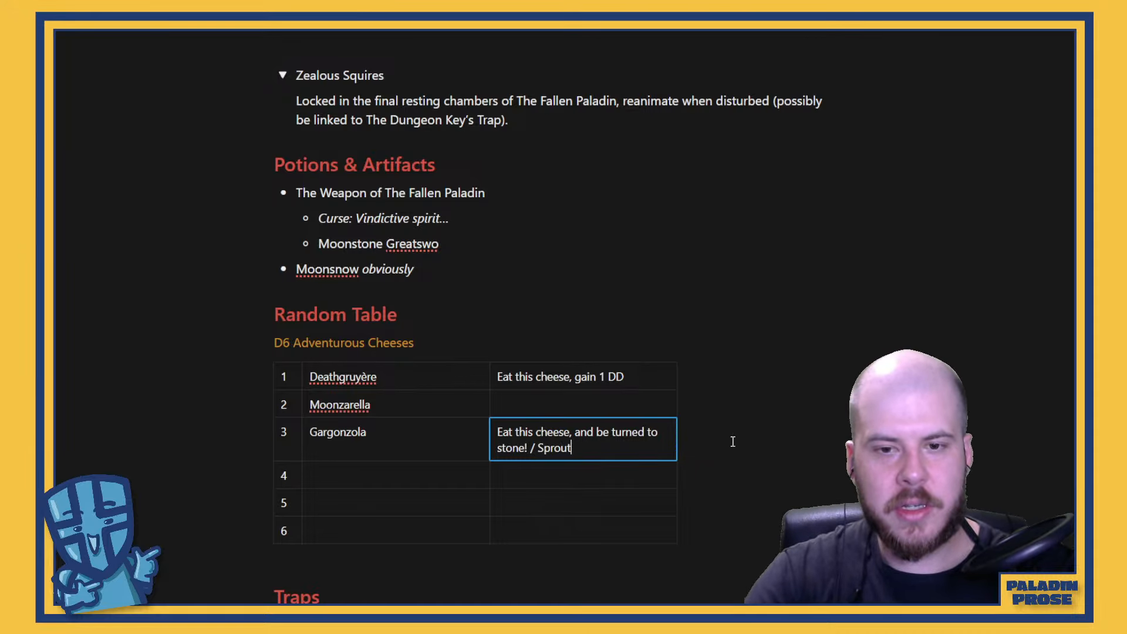
text(wings )
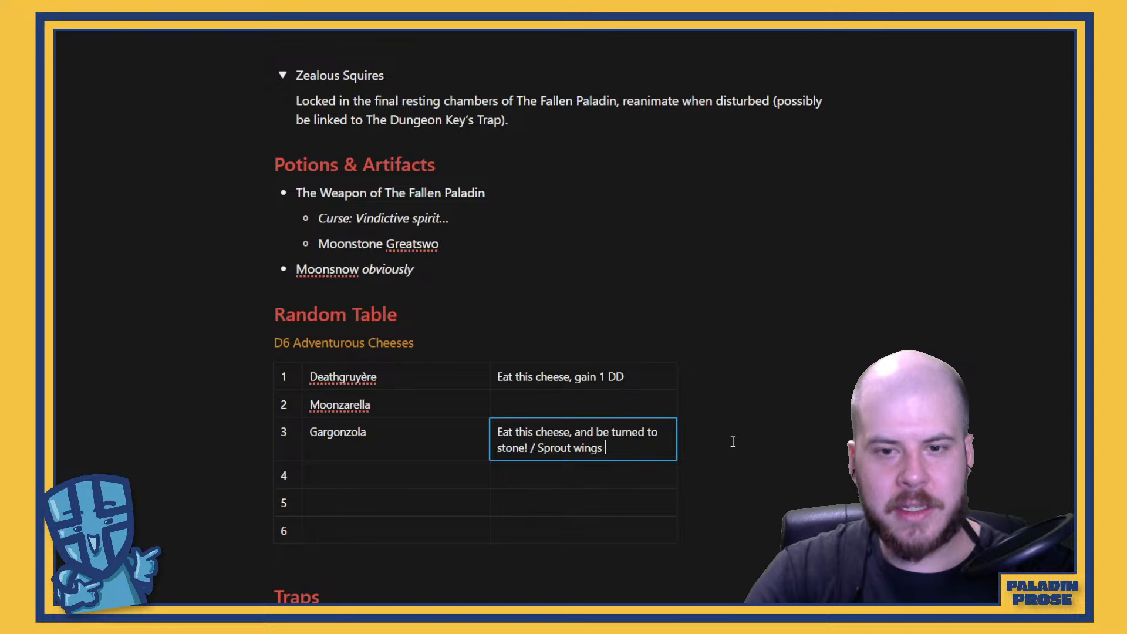
text(of stone?)
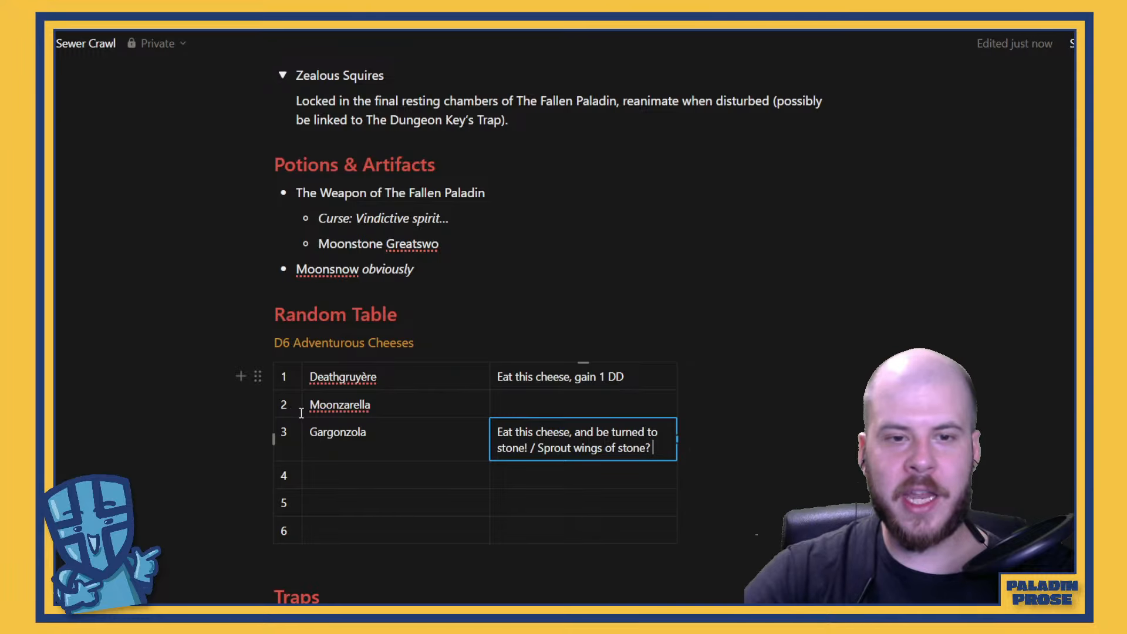
Begin the Moonzarella effect in row 2 with "Roll on the"
click(534, 394)
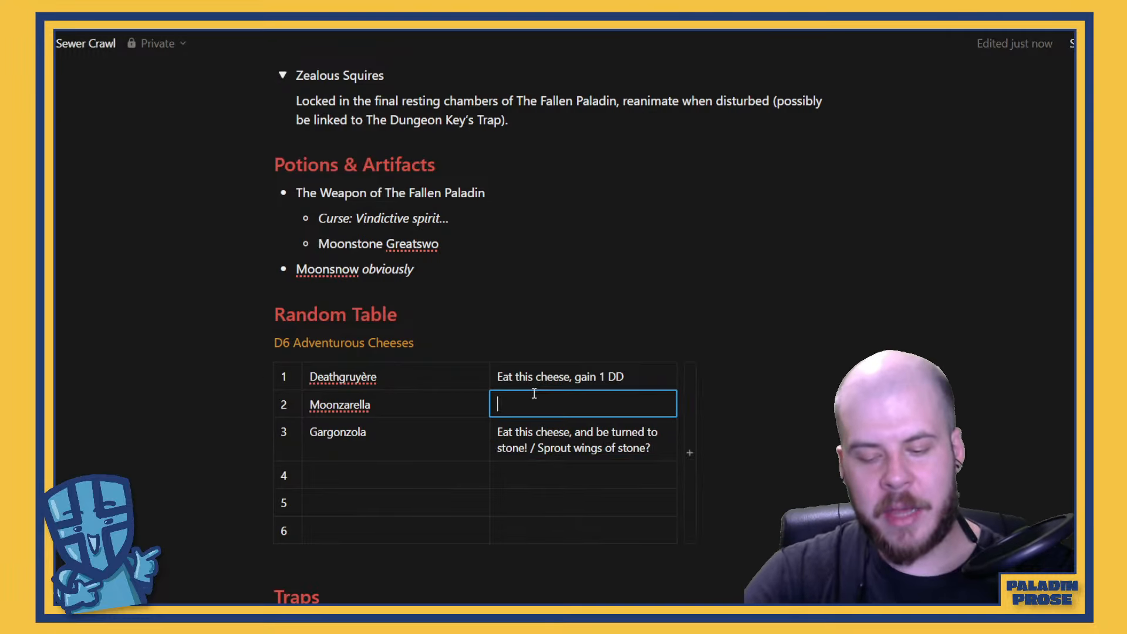
text(Roll on the)
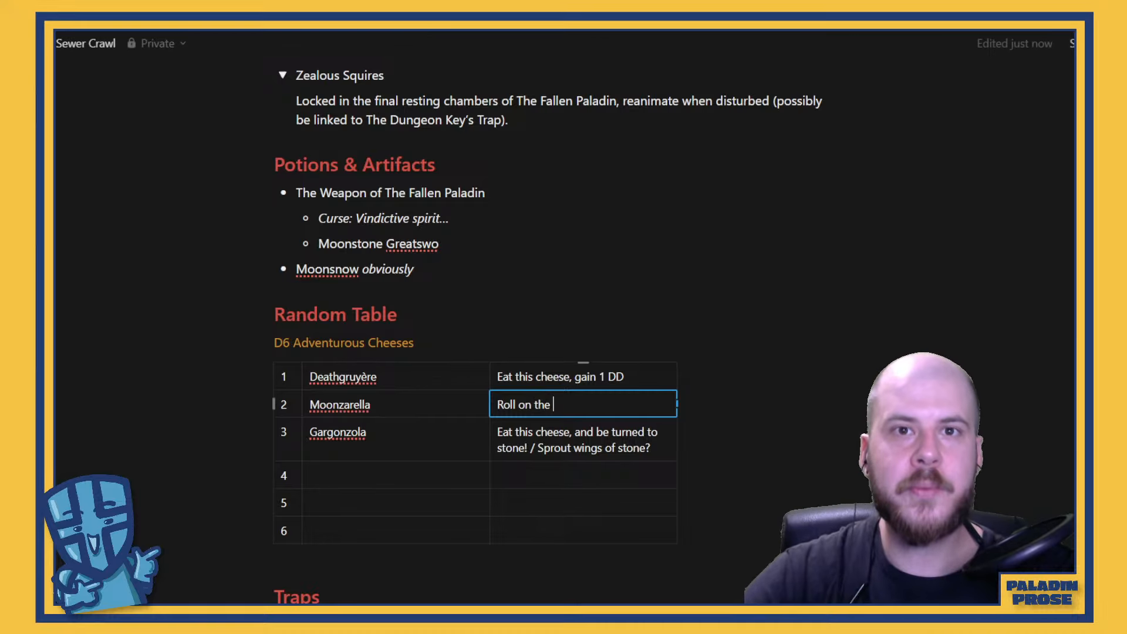
Switch to the Deathbringer rules PDF and examine its tables, especially Critical Miscast, for a usable cheese effect
click(364, 616)
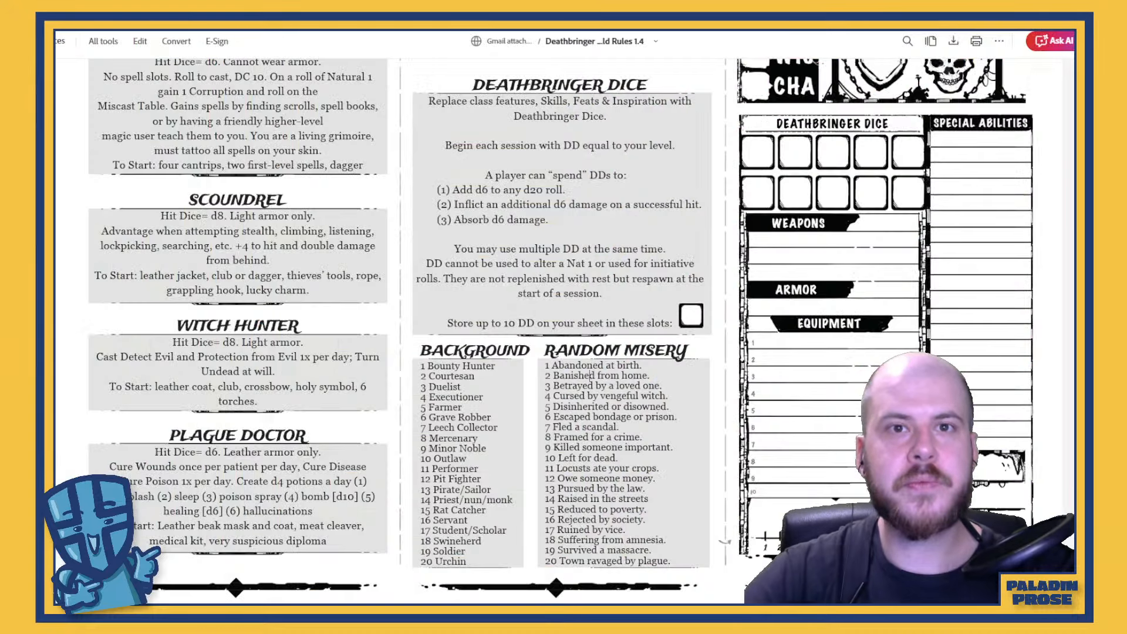
scroll(374, 348, up, 15)
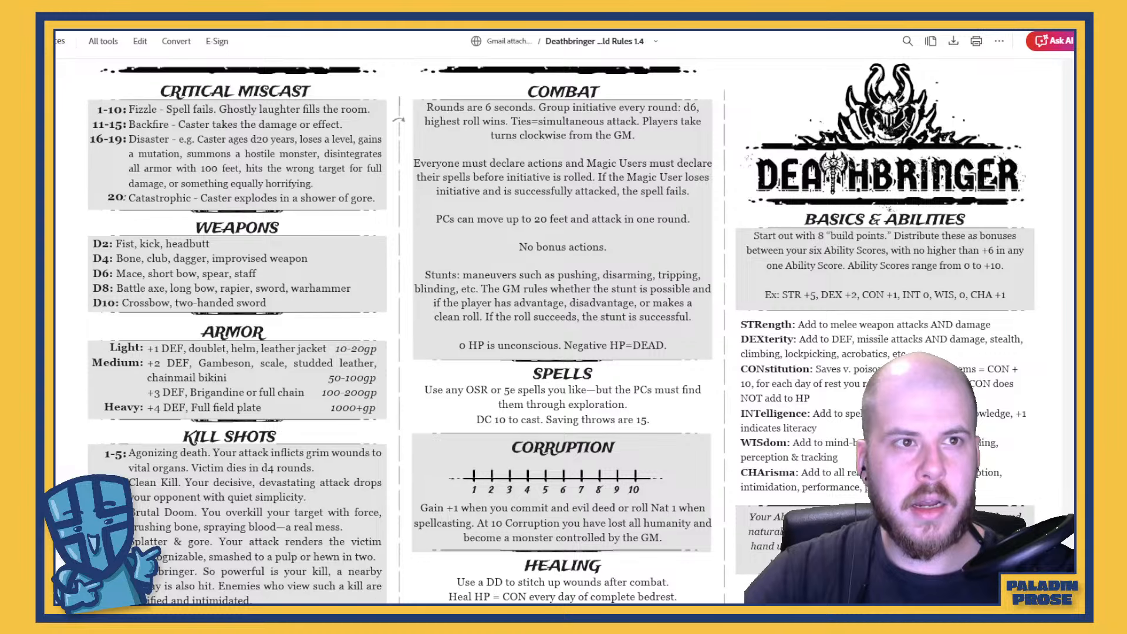
scroll(212, 131, down, 5)
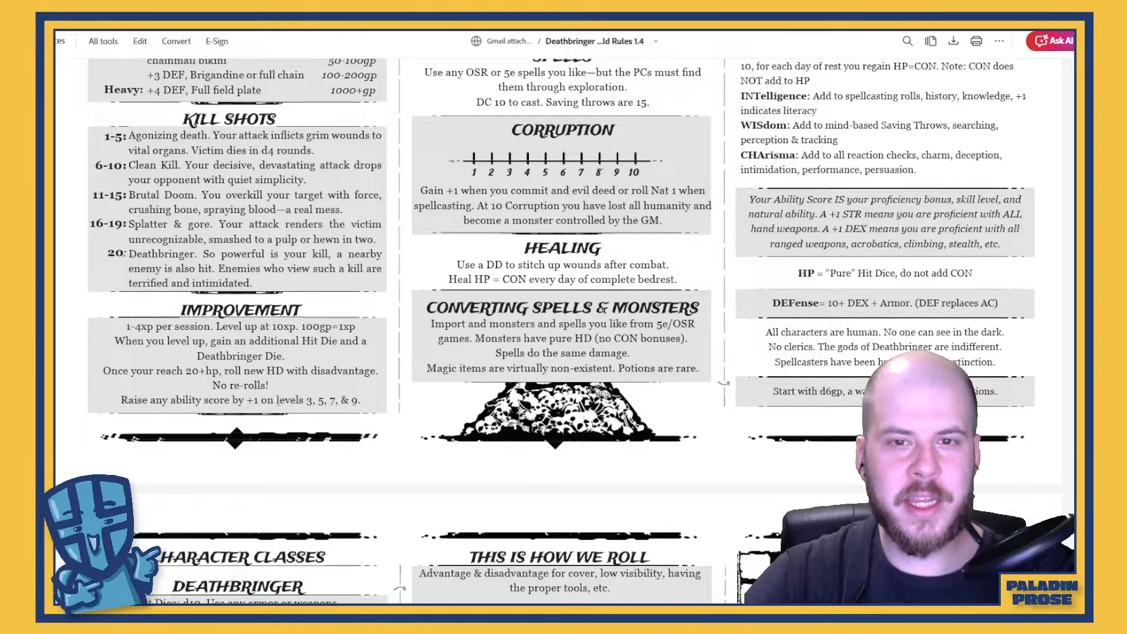
scroll(277, 402, up, 3)
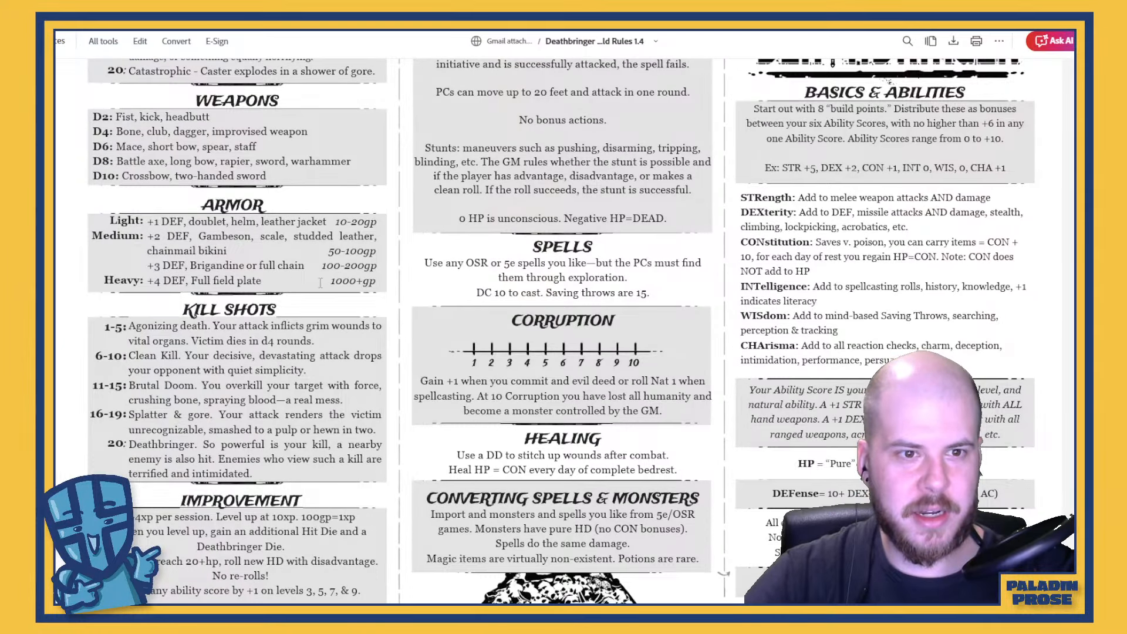
scroll(321, 283, down, 5)
scroll(324, 282, up, 8)
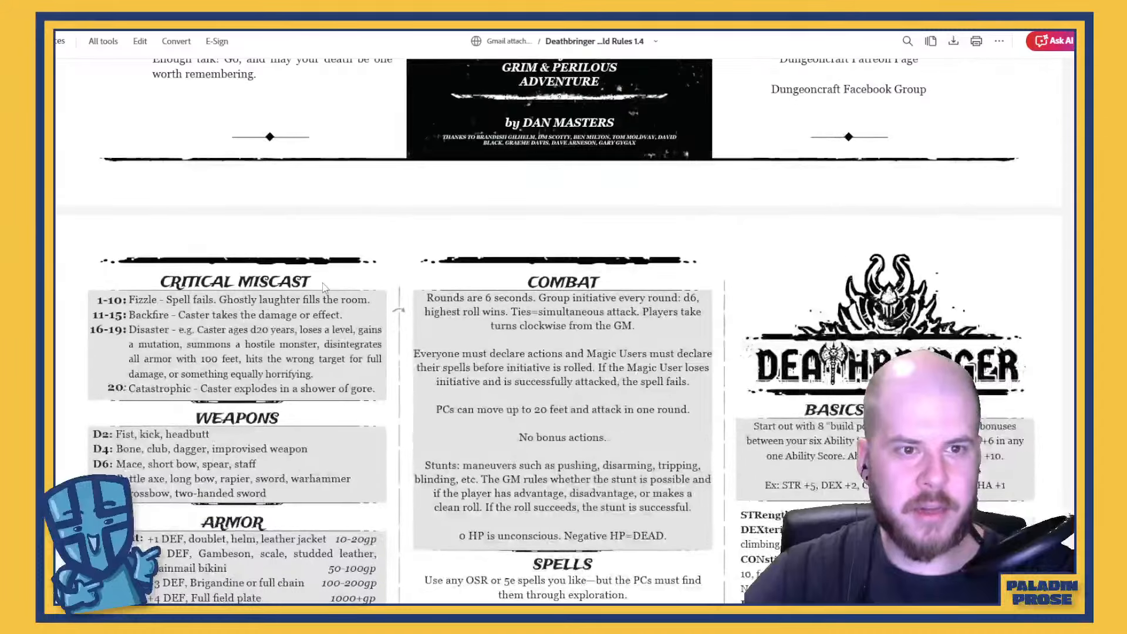
scroll(327, 281, down, 1)
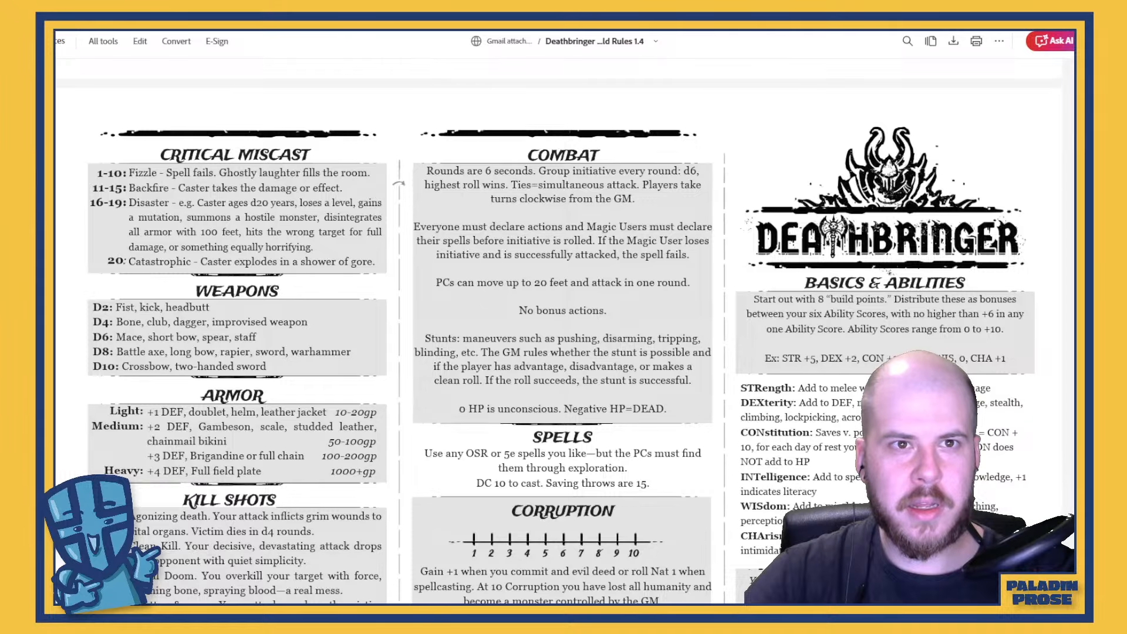
Return to the Sewer Crawl notes and replace Moonzarella's effect with "Roll a D6. On a 1-3, your next spell cast is an auto-crit, on"
key(ctrl+Tab)
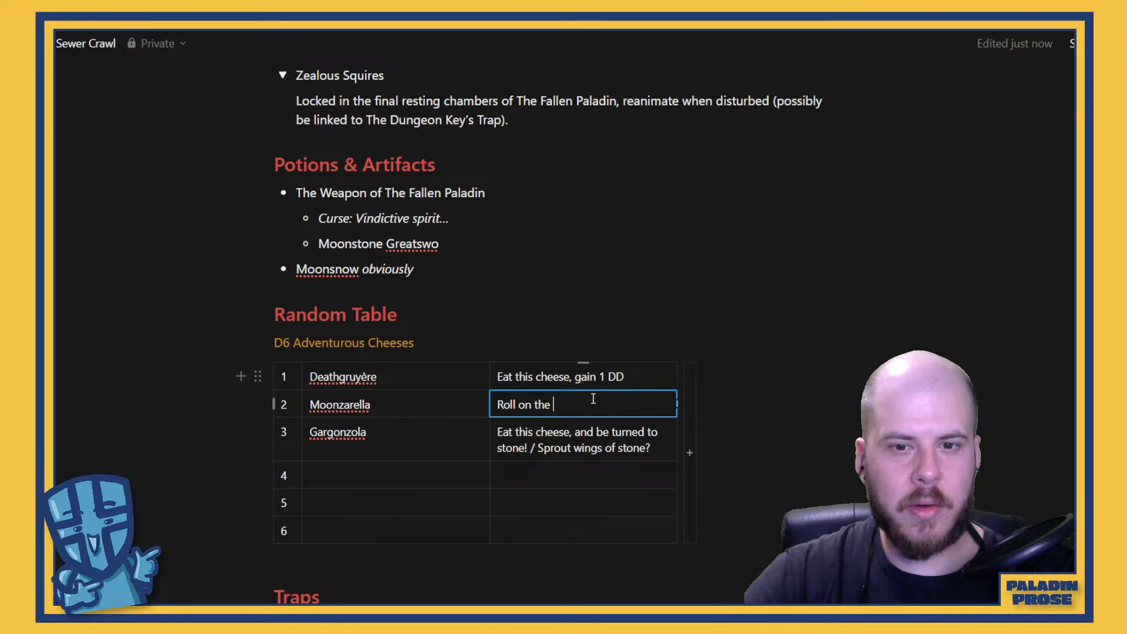
drag(593, 398, 493, 405)
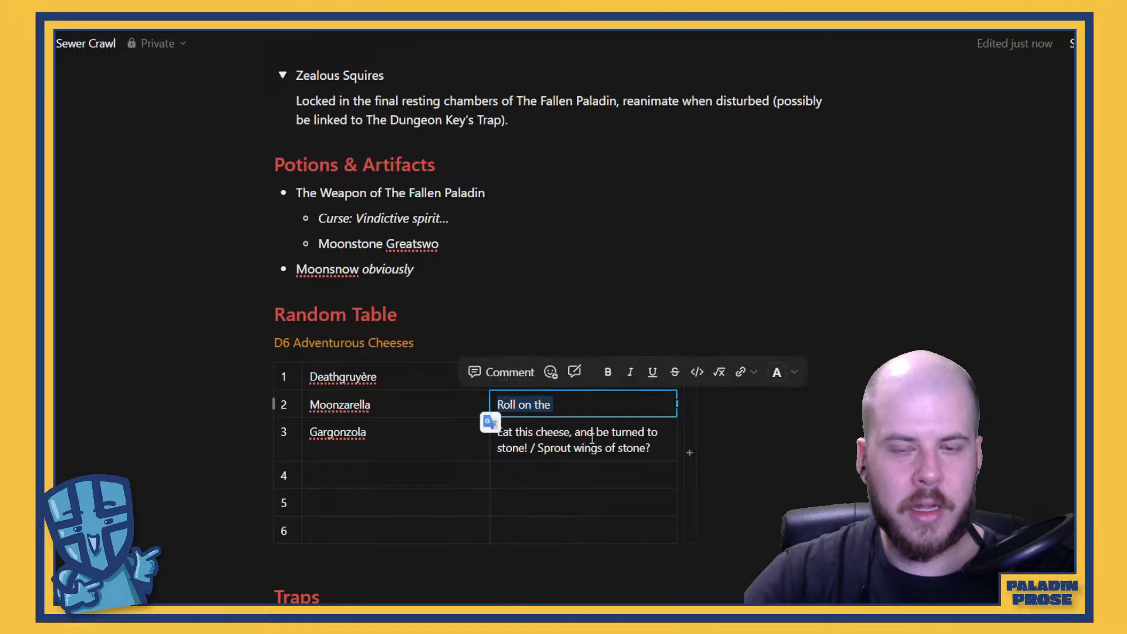
text(Roll a )
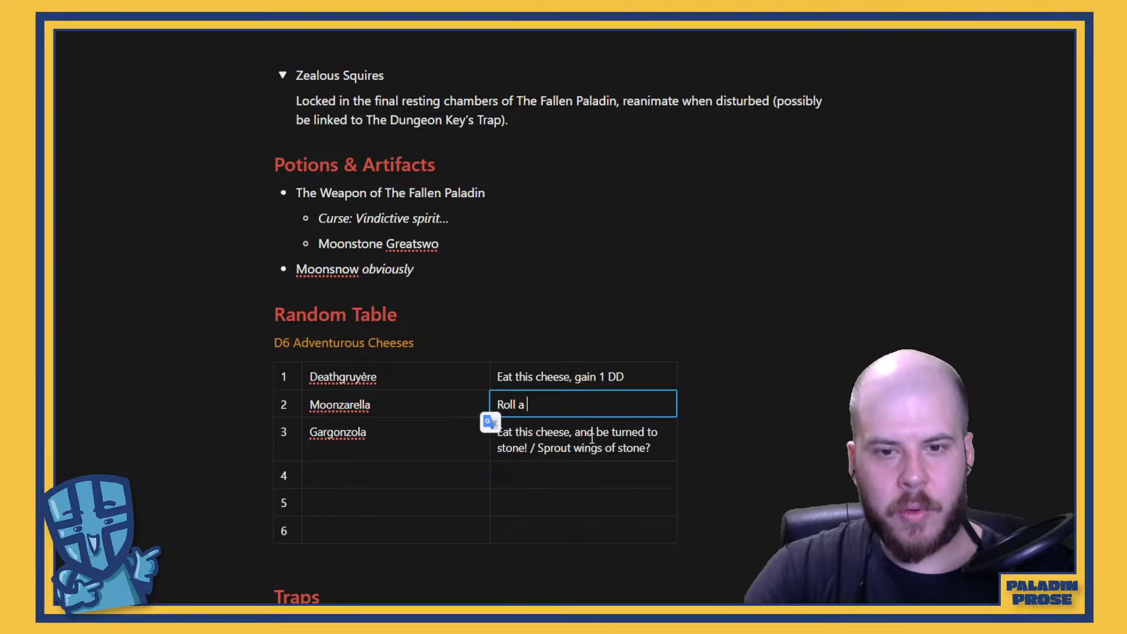
text(D6)
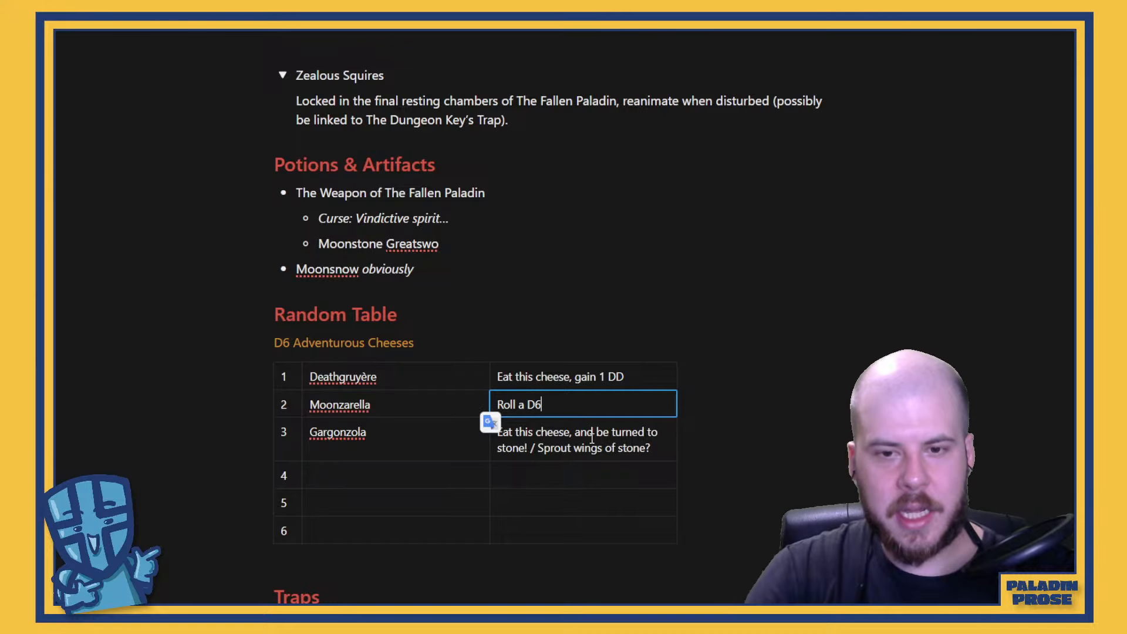
text(. On a)
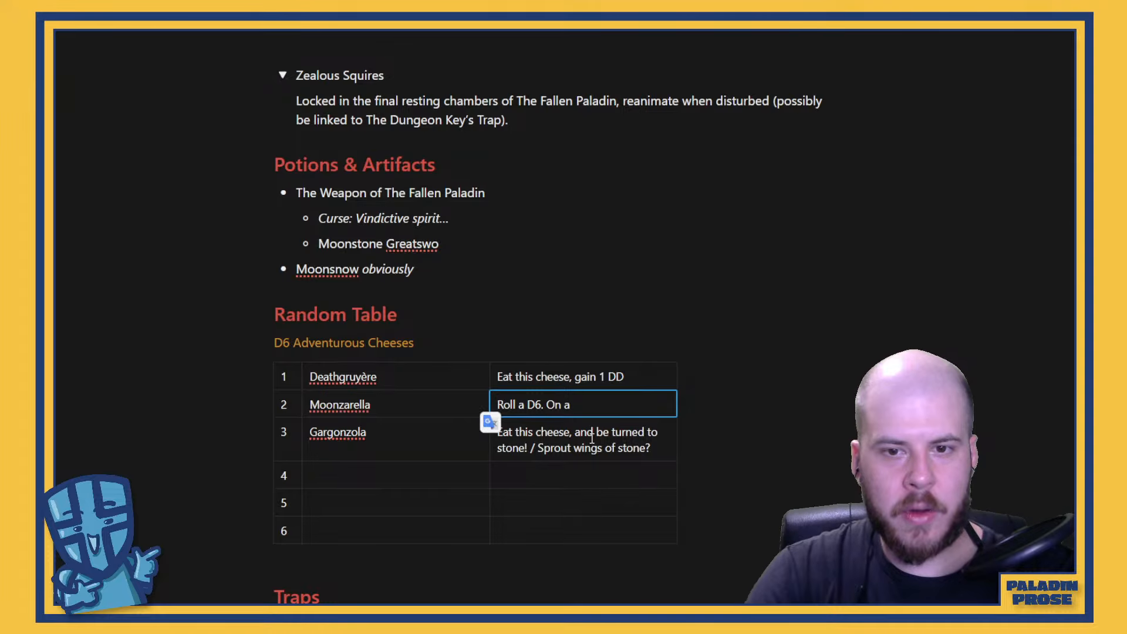
text( 1-3, your nwe)
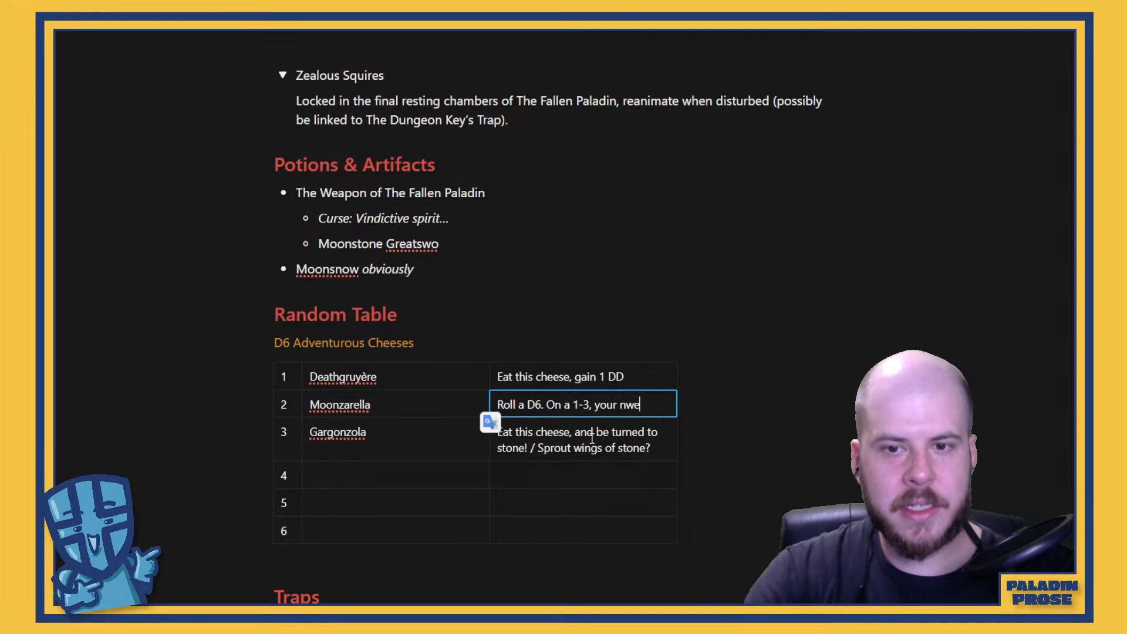
key(BackSpace)
key(BackSpace)
text(ext spell )
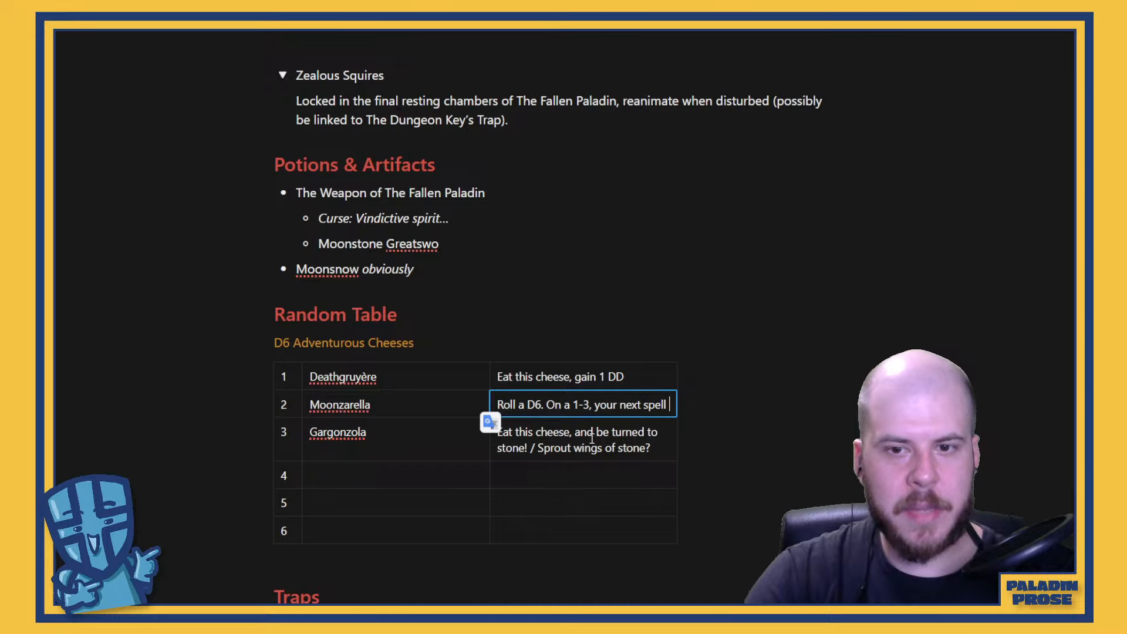
text(cast is an )
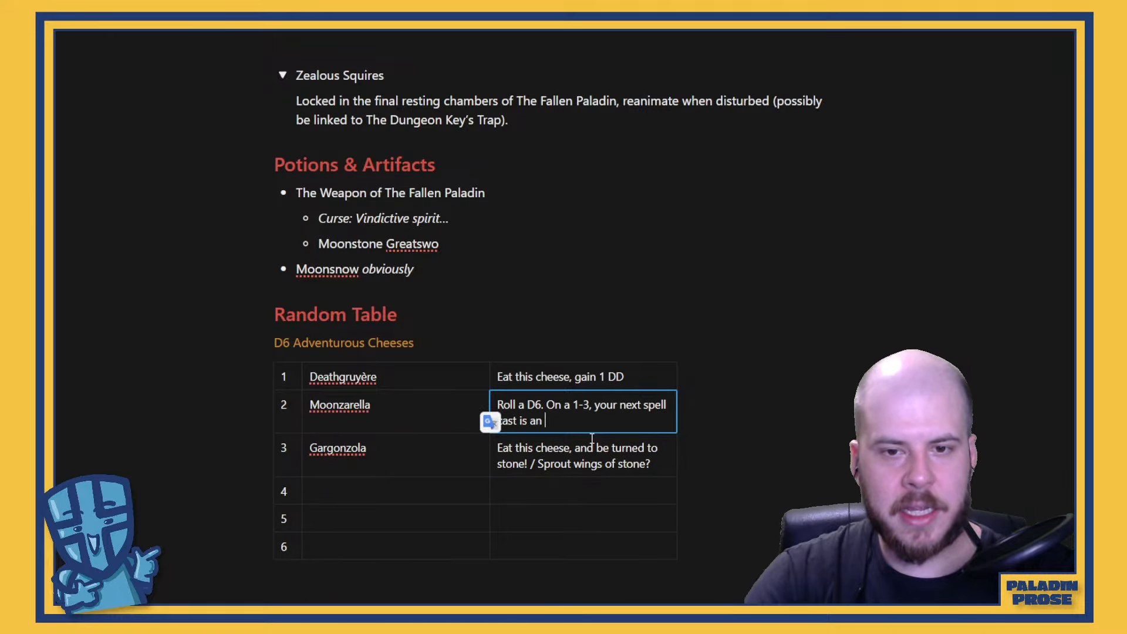
text(auto-cr)
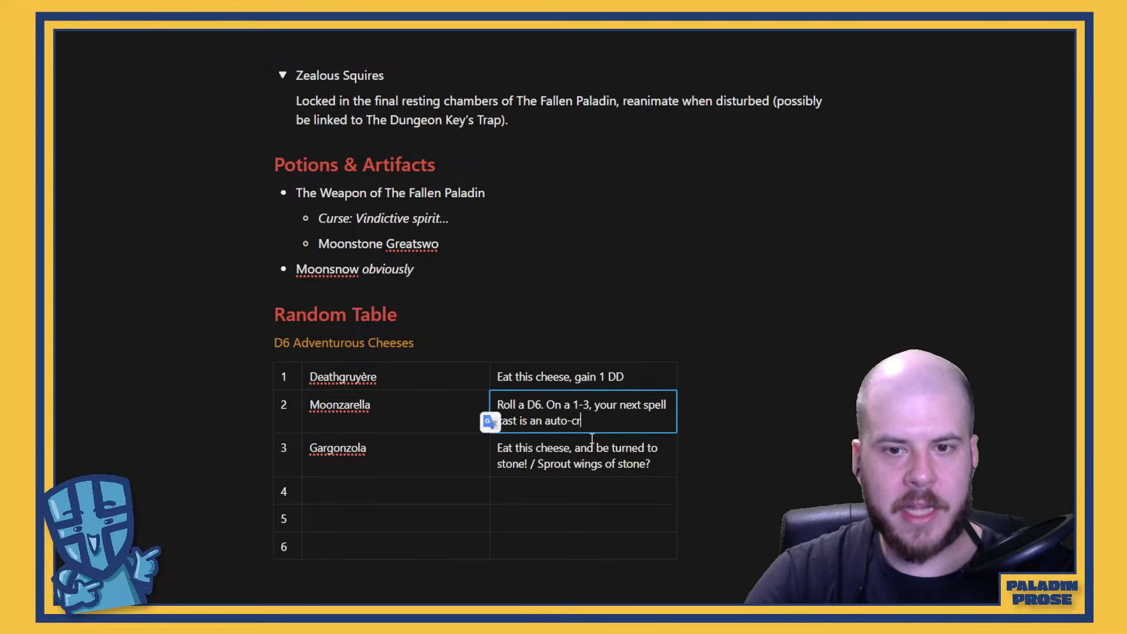
text(it, on a)
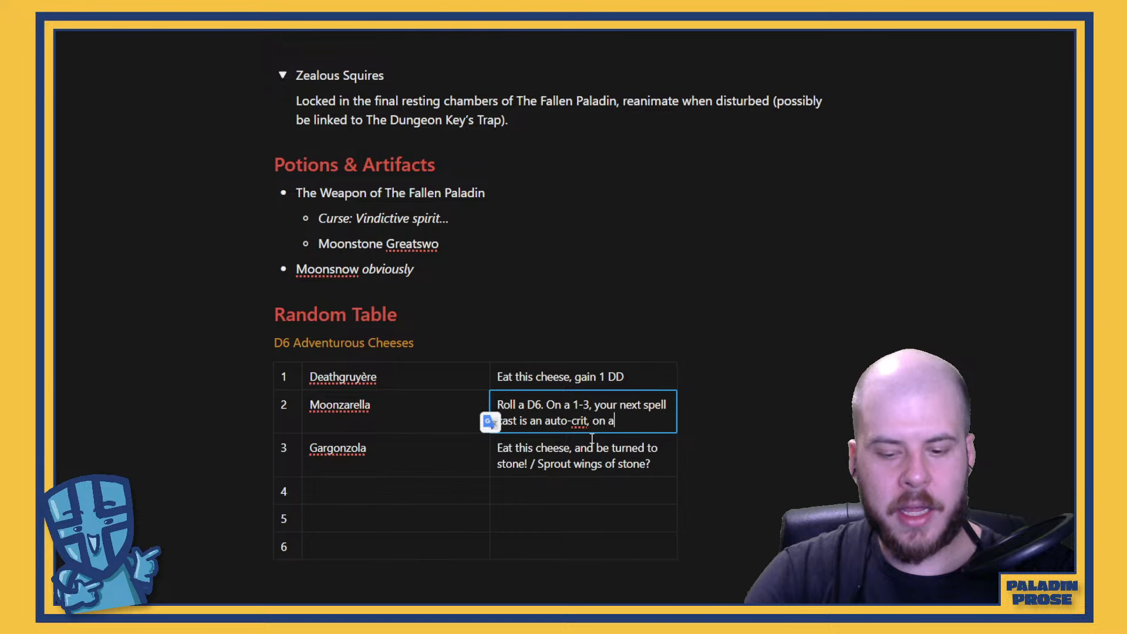
text( 5-6,)
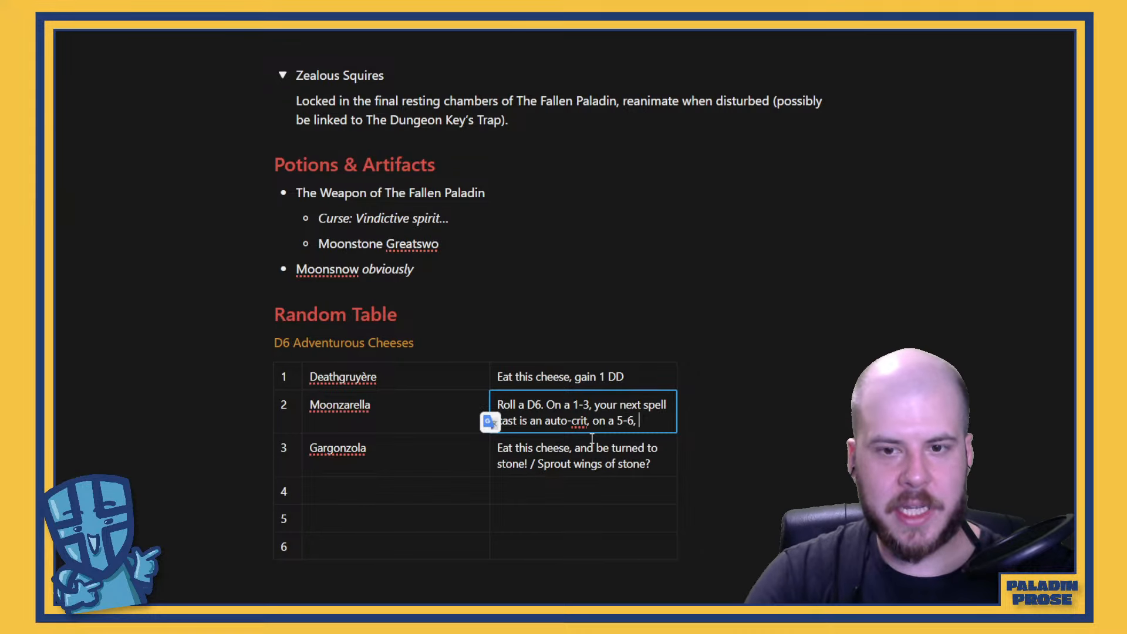
text( it)
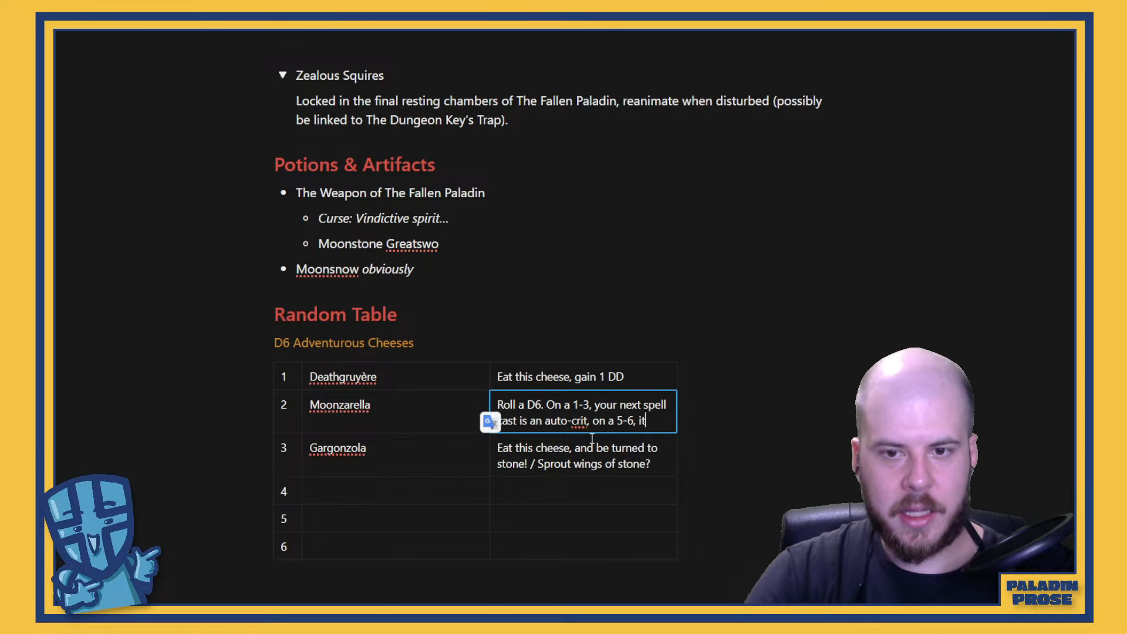
text('s an auto fai;)
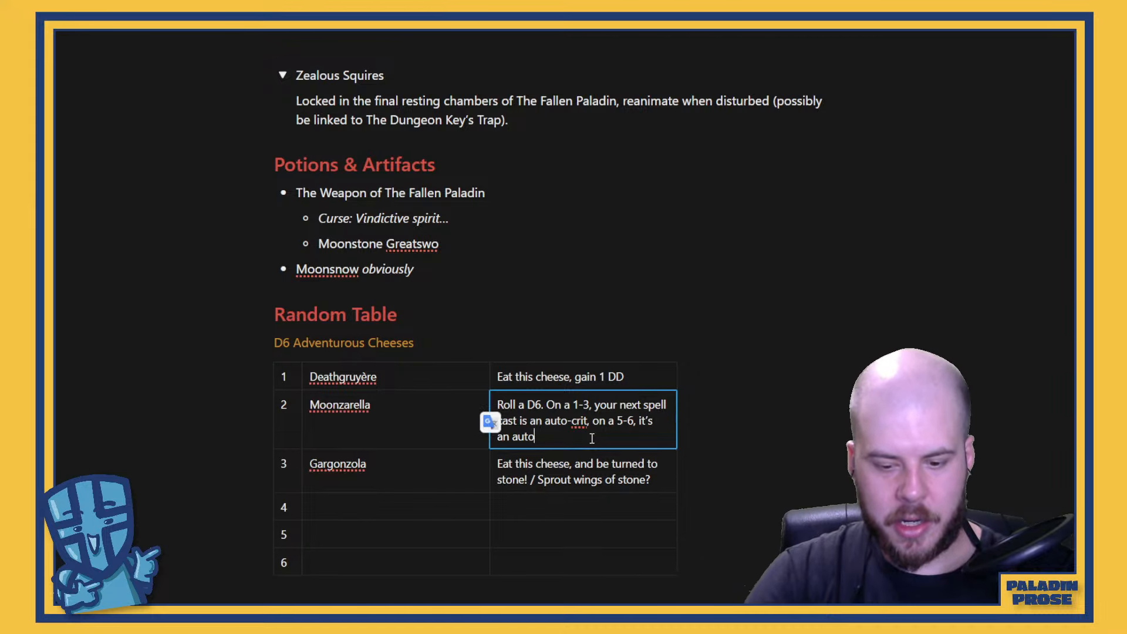
Complete Moonzarella's effect in row 2 by adding "a 5-6, it's an auto fail?" to its end
key(BackSpace)
text(l?)
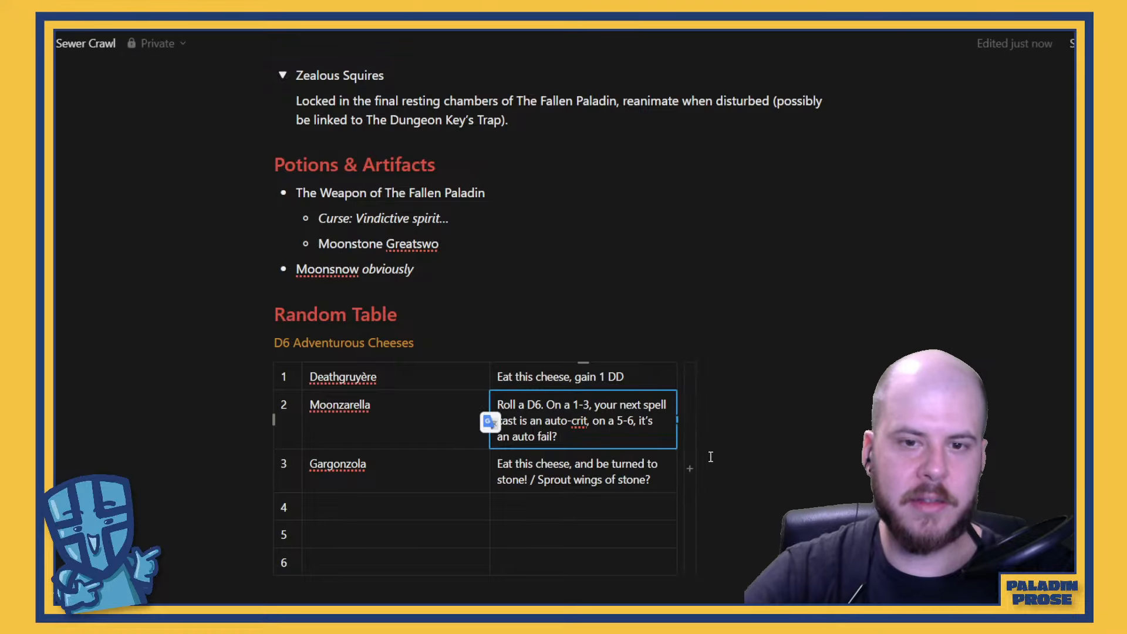
Place the text cursor in the empty cheese-name cell of row 4
click(416, 507)
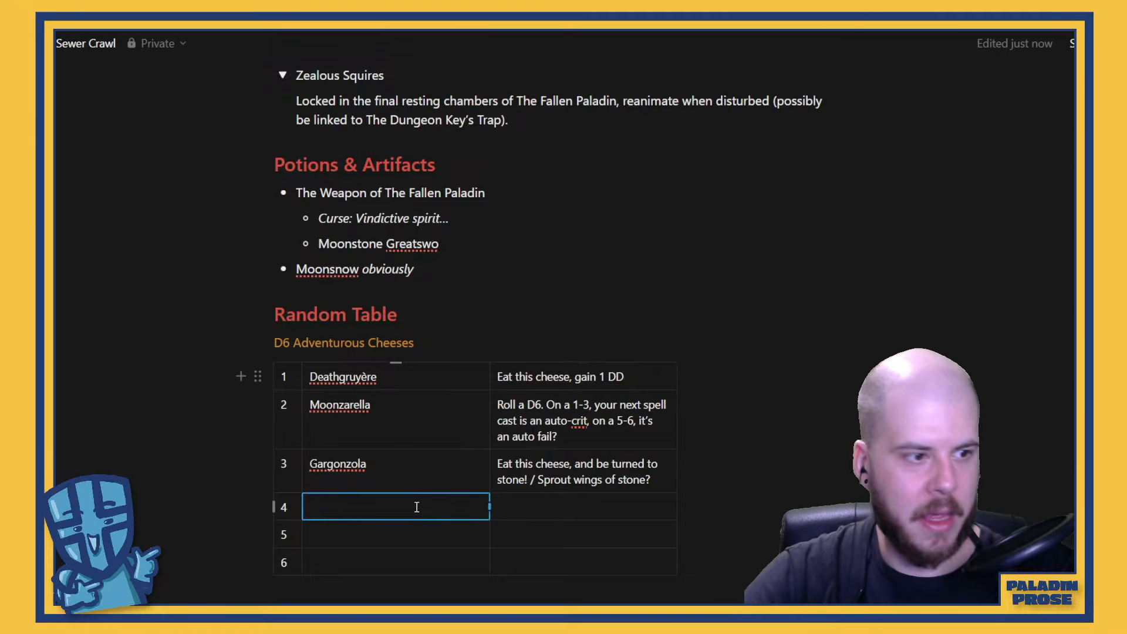
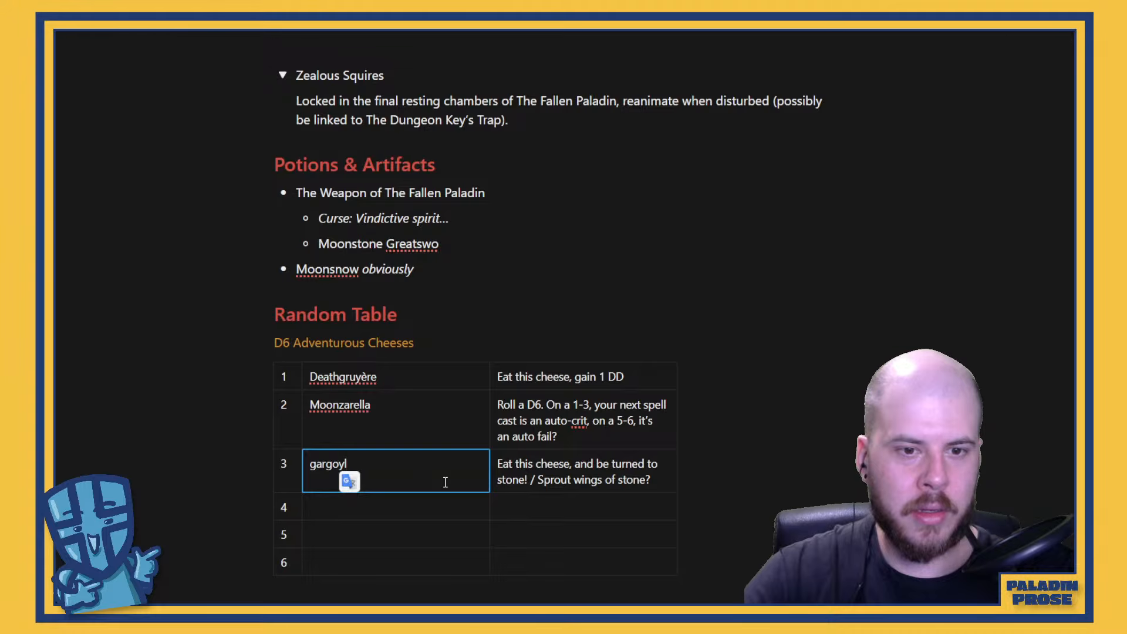
Complete the cheese name in row 3 of the D6 Adventurous Cheeses table as "gargoyzola"
key(BackSpace)
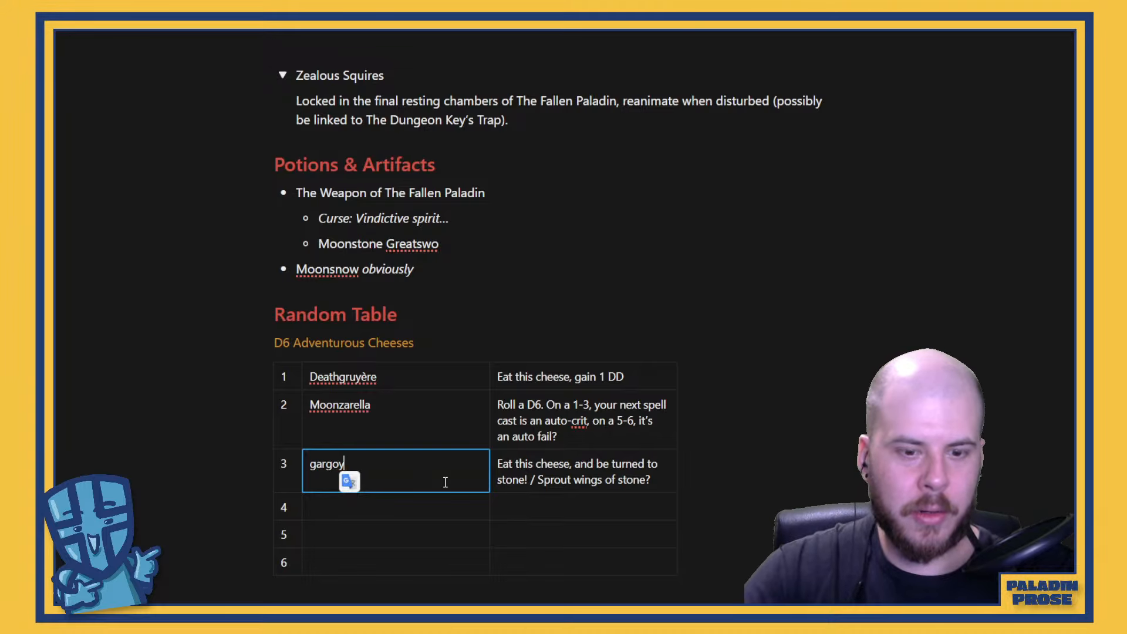
text(zola)
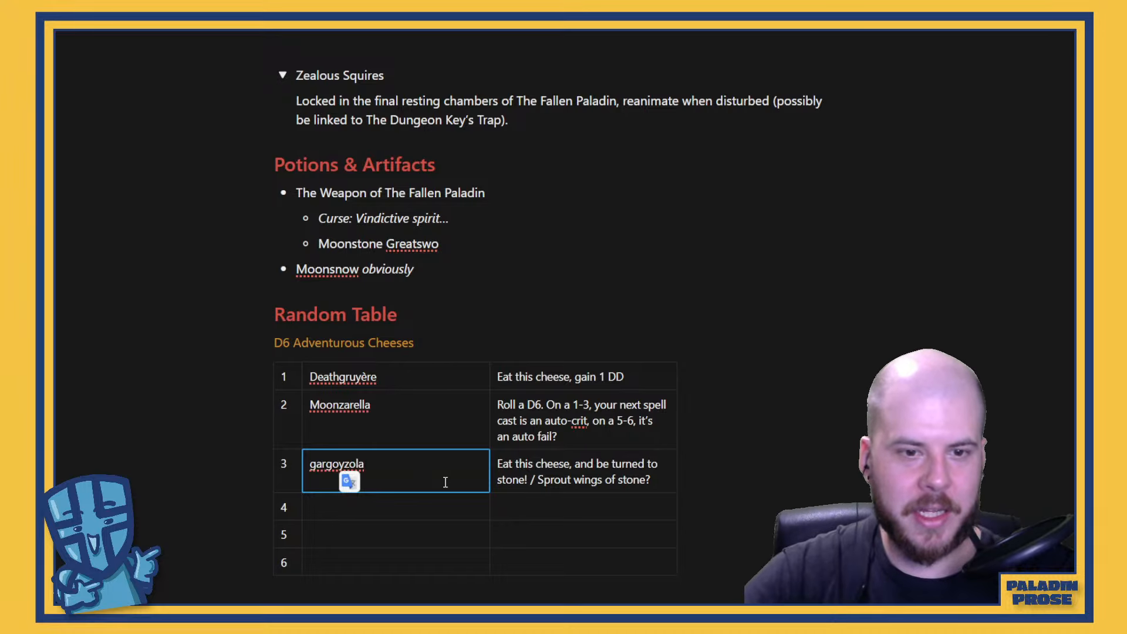
scroll(449, 478, down, 2)
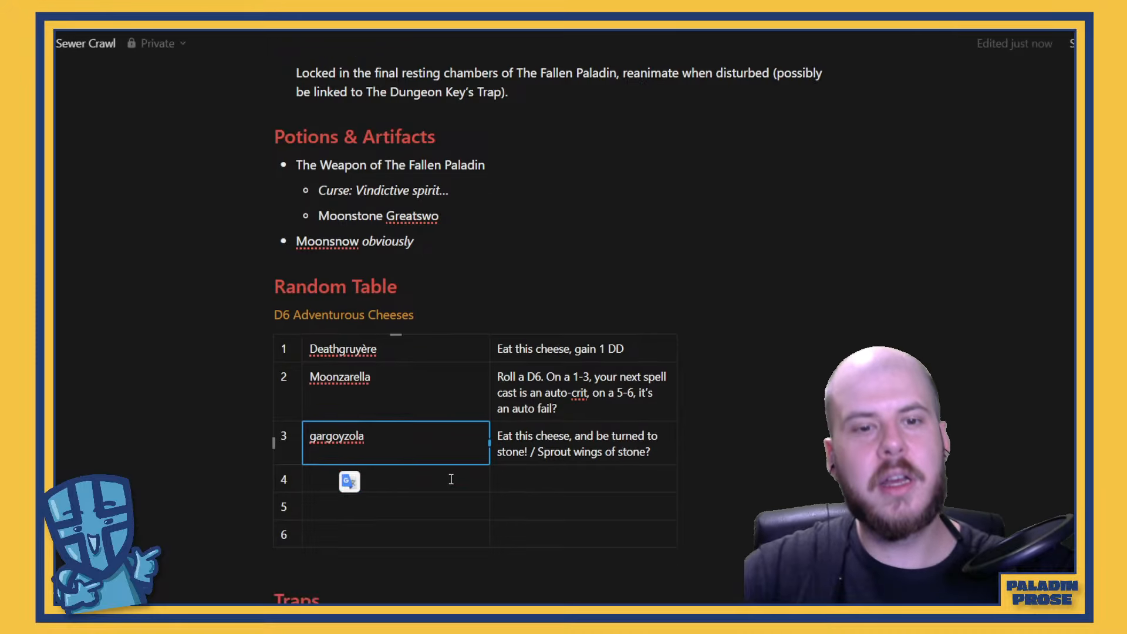
click(405, 389)
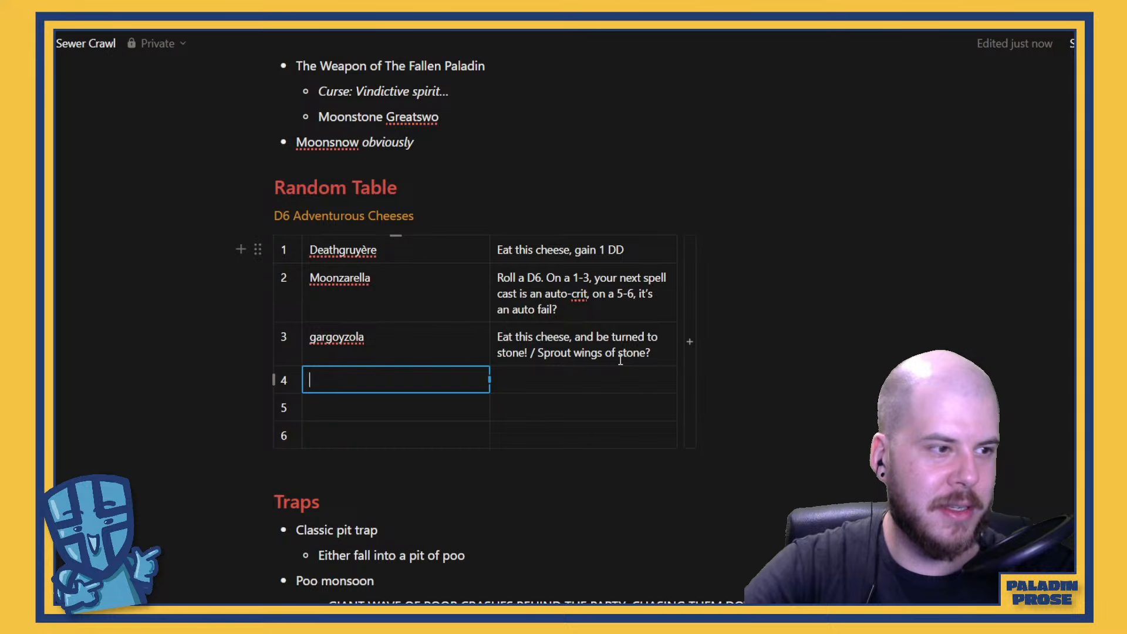
Add "/ become a gargoyle" to the end of row 3's cheese effect
click(662, 354)
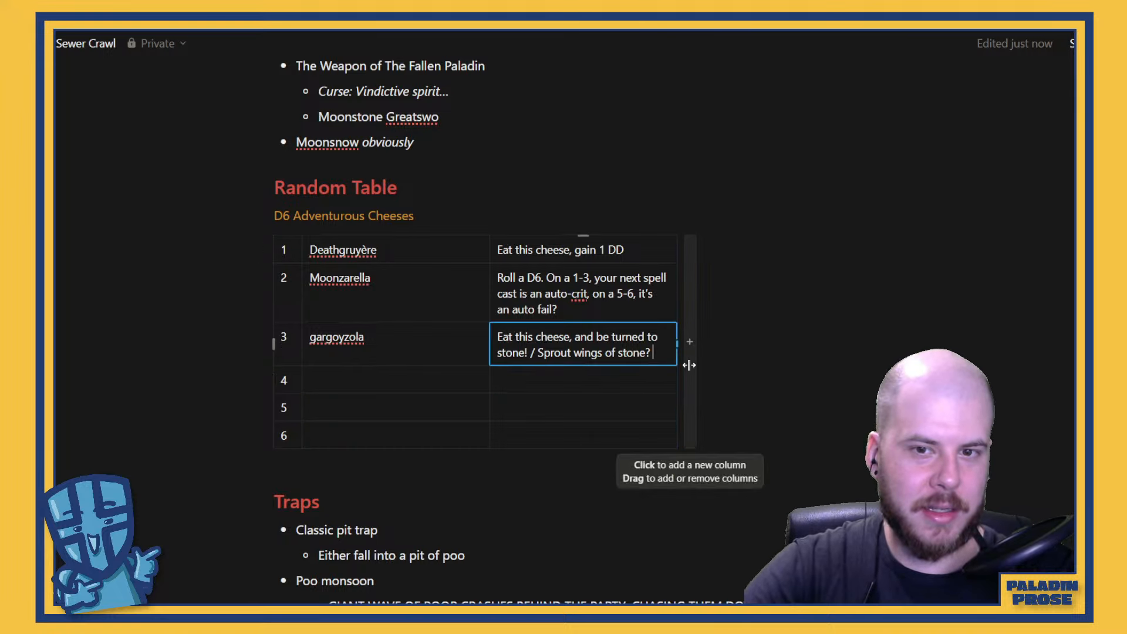
text(/)
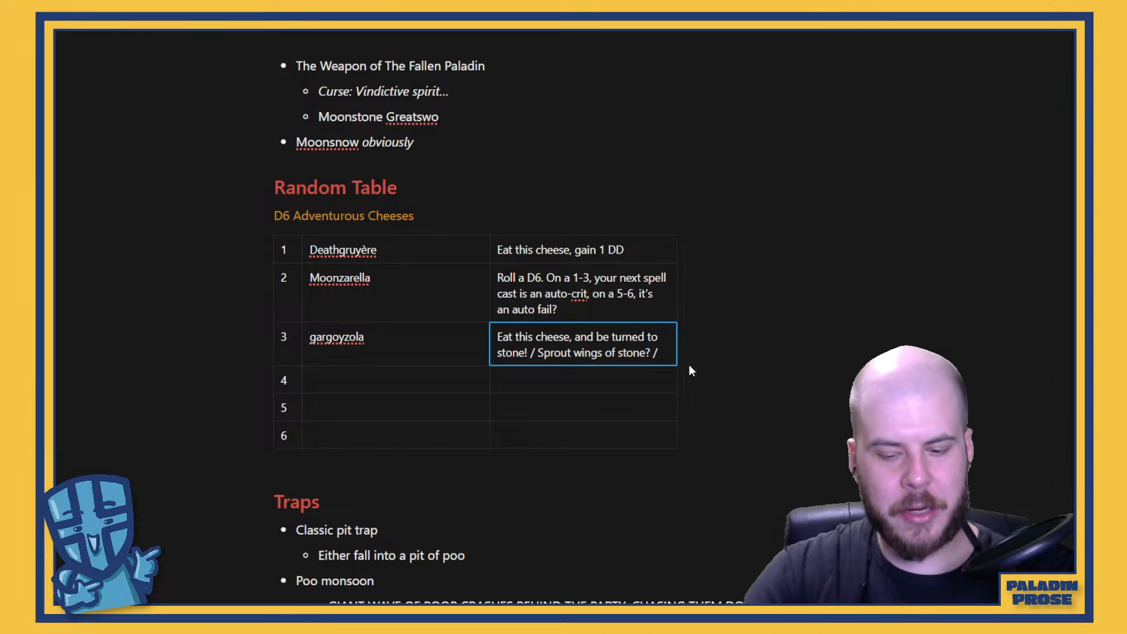
text( become a ha)
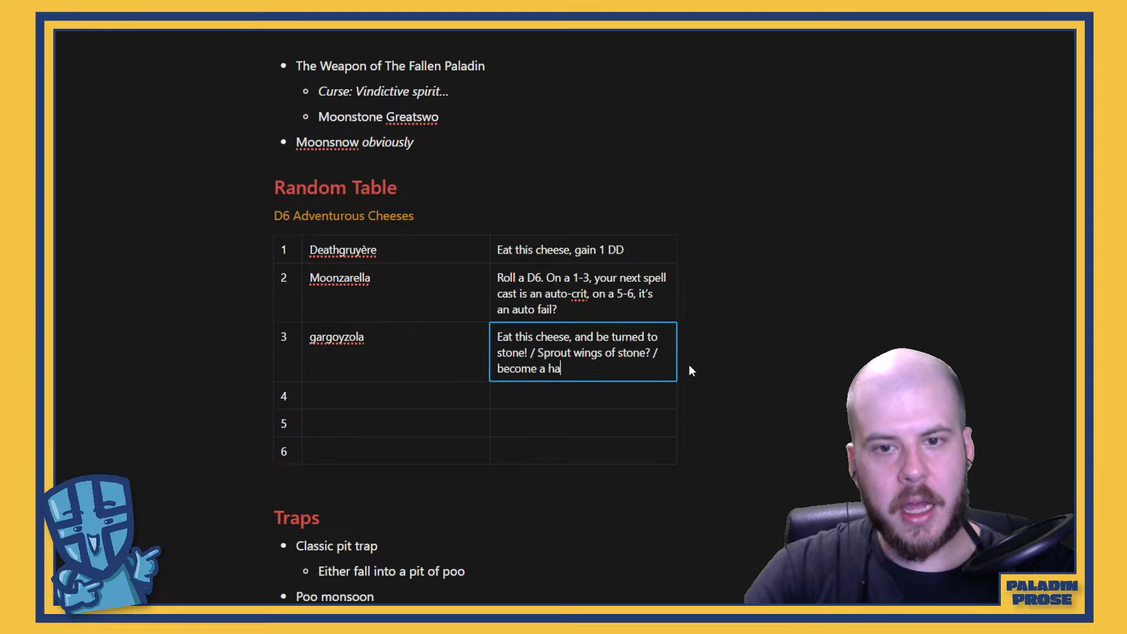
key(BackSpace)
key(BackSpace)
text(garg)
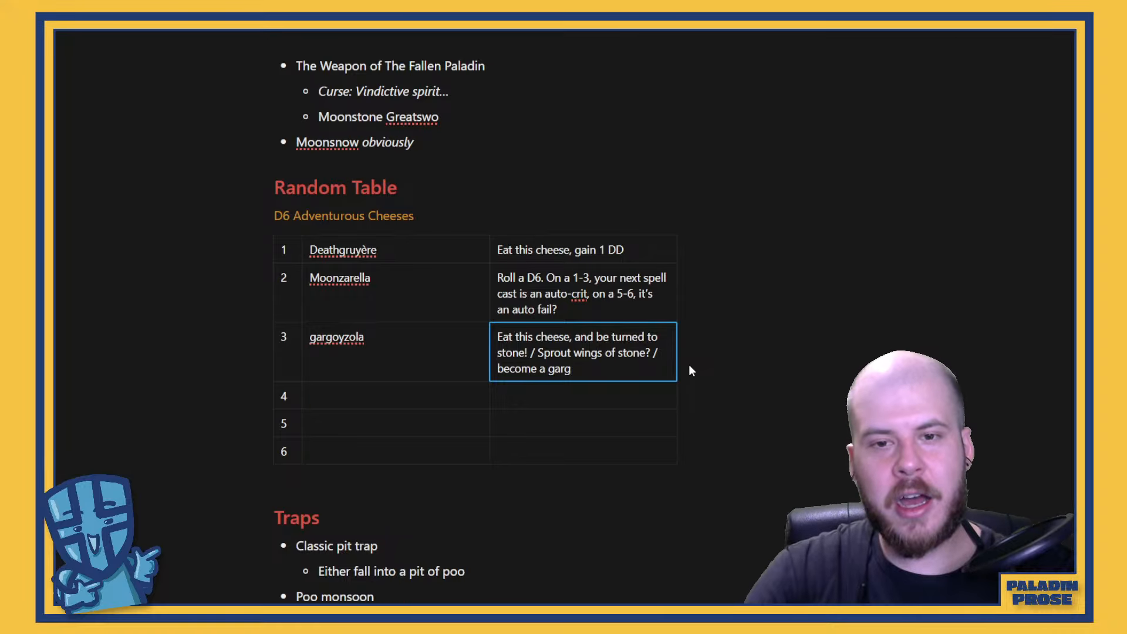
text(oyle)
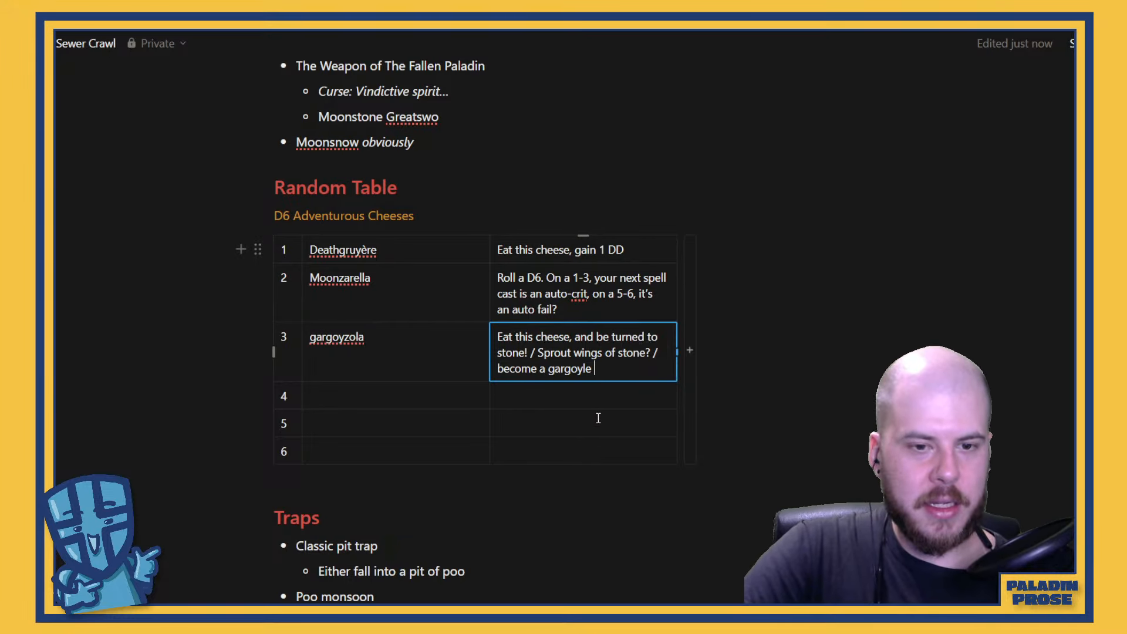
Capitalize the cheese name in row 3 so it reads "Gargoyzola"
click(386, 404)
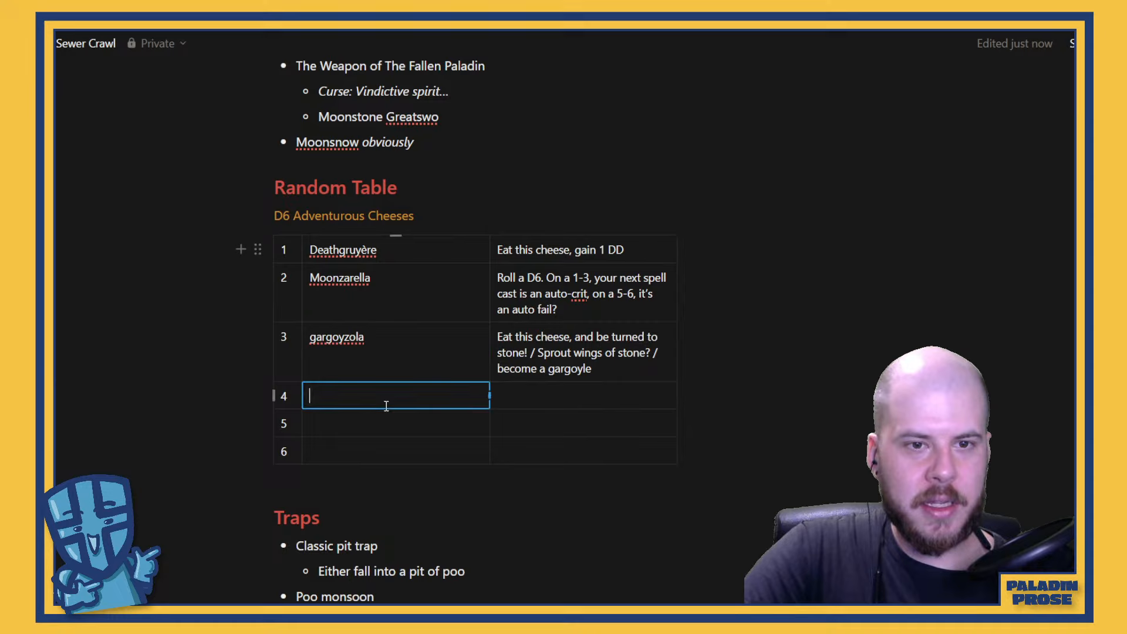
click(316, 341)
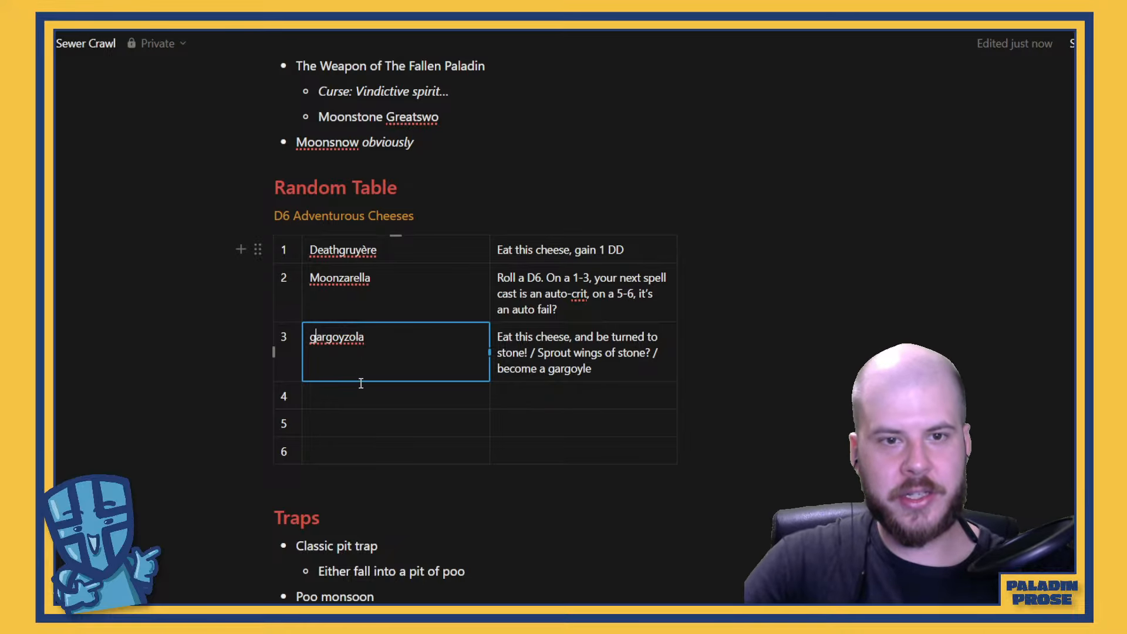
key(BackSpace)
text(G)
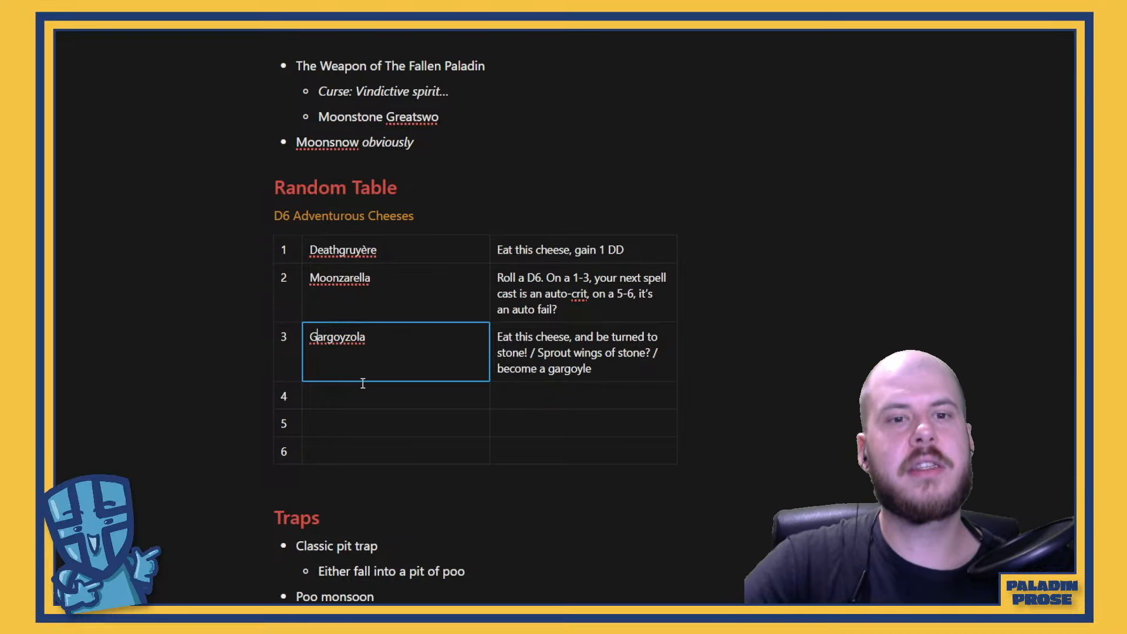
click(413, 391)
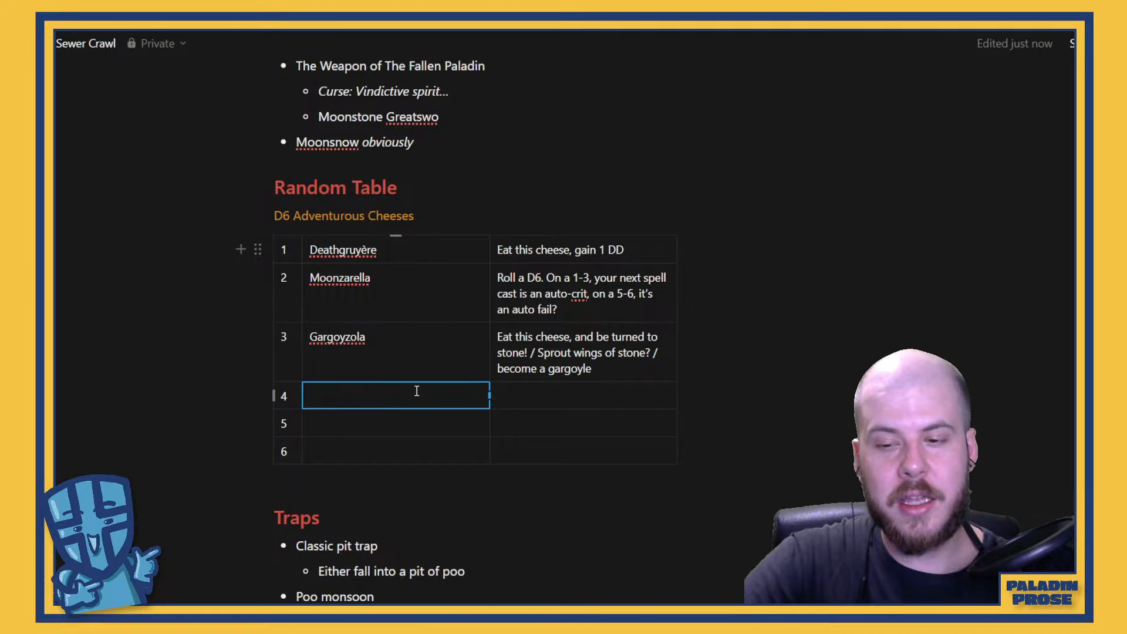
scroll(414, 392, down, 1)
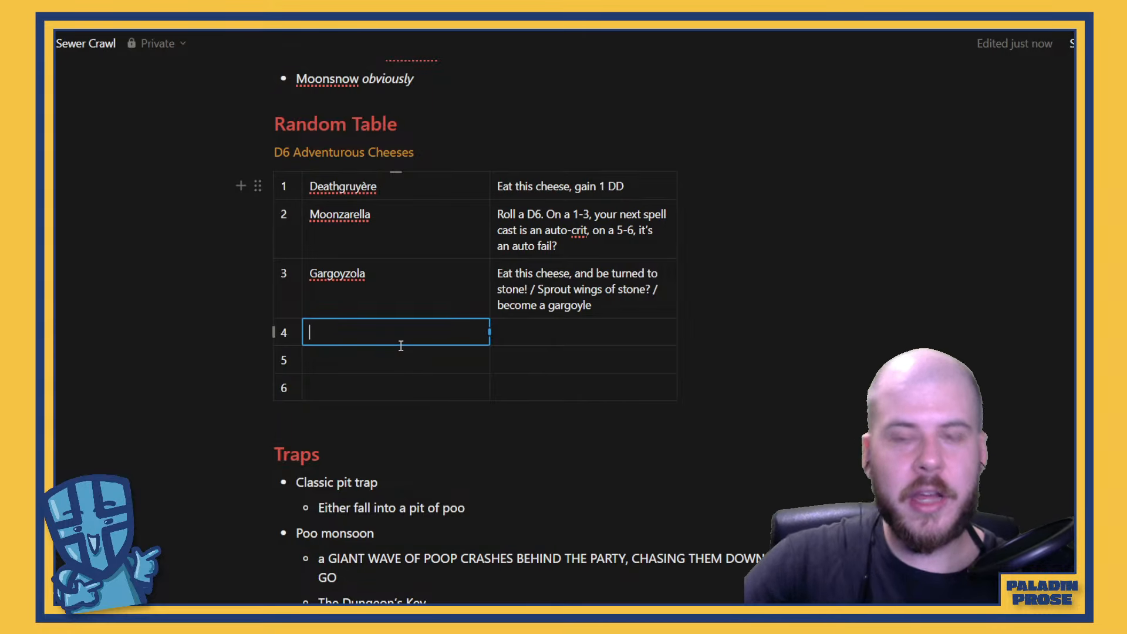
text(ra)
key(BackSpace)
key(BackSpace)
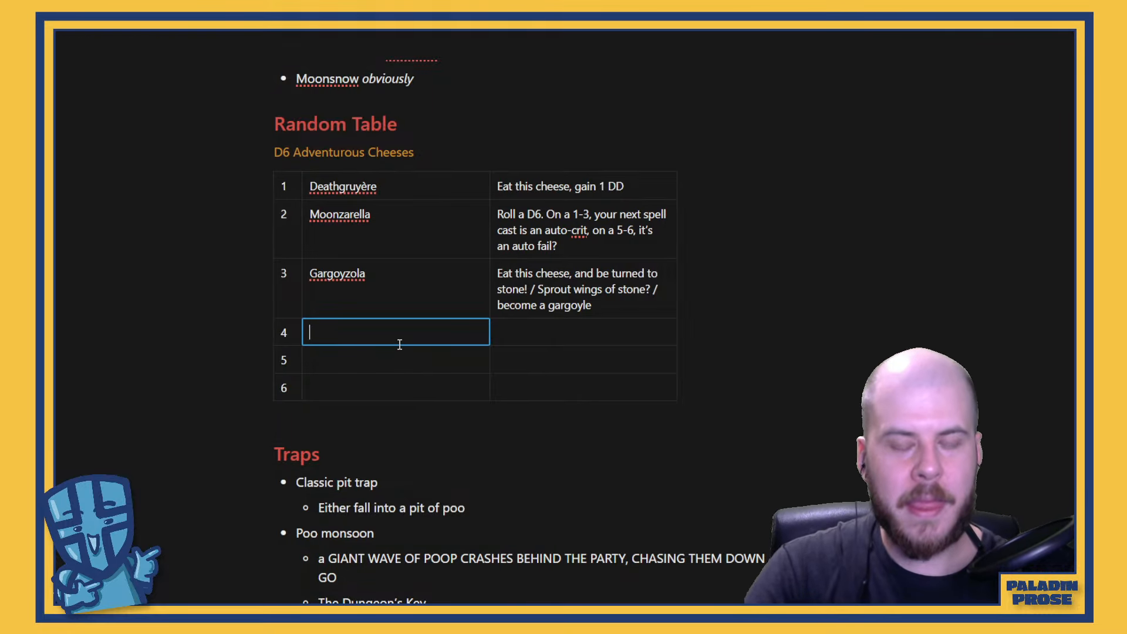
text(Ratm)
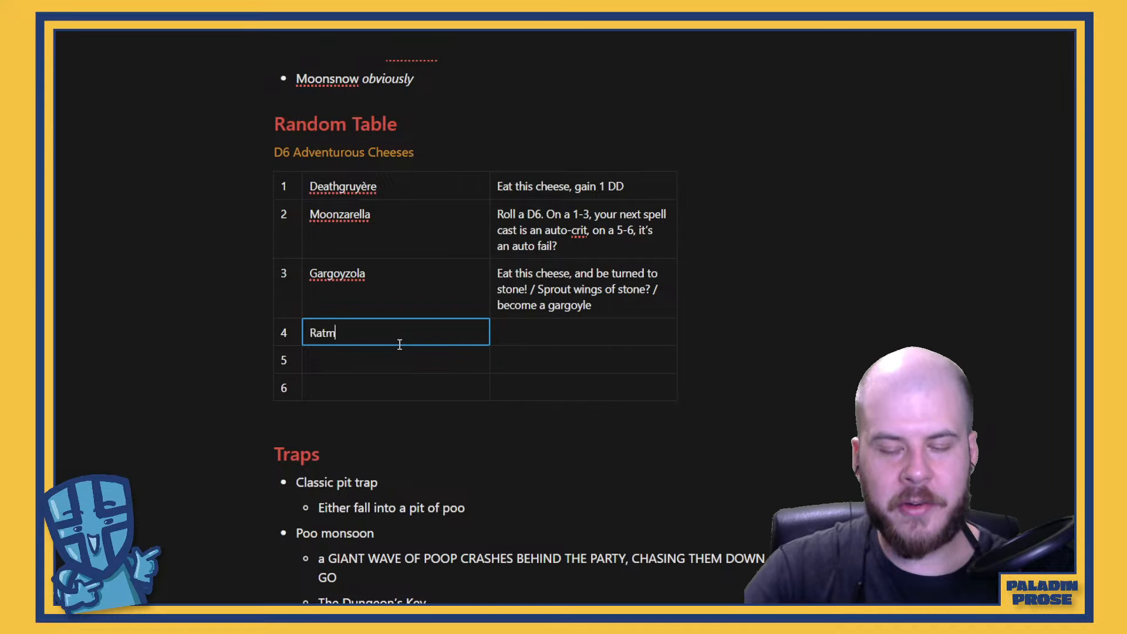
text(ilk C)
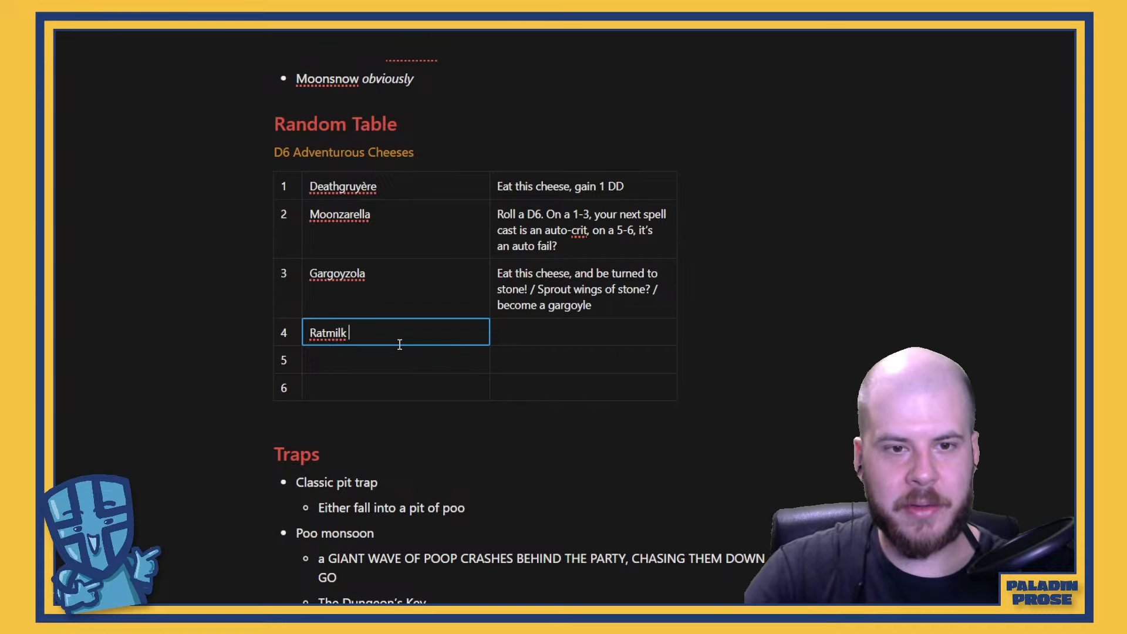
key(BackSpace)
key(BackSpace)
key(BackSpace)
key(BackSpace)
key(BackSpace)
key(BackSpace)
key(BackSpace)
key(BackSpace)
key(BackSpace)
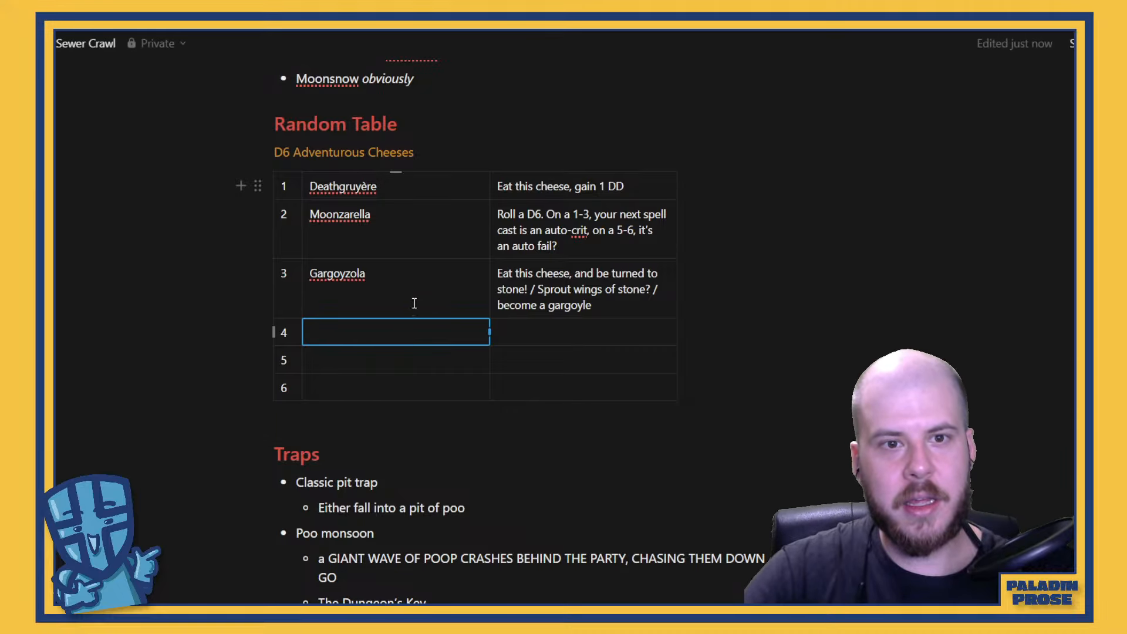
Enter "Ratmilkl Cheese" as the cheese name in row 6
click(339, 391)
text(Ratmilk)
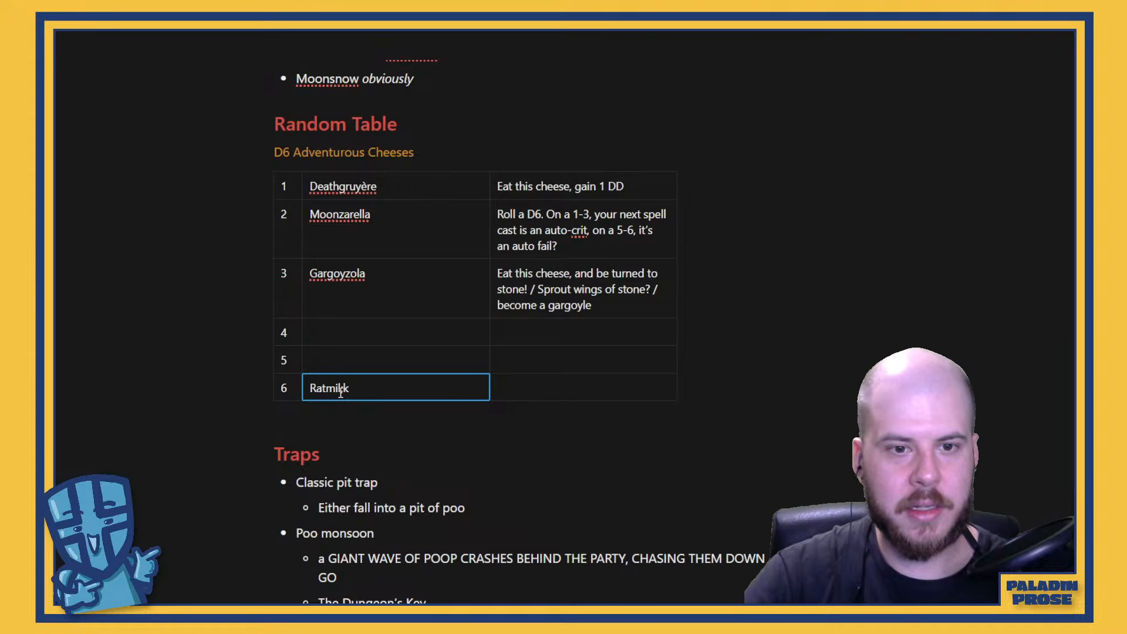
key(BackSpace)
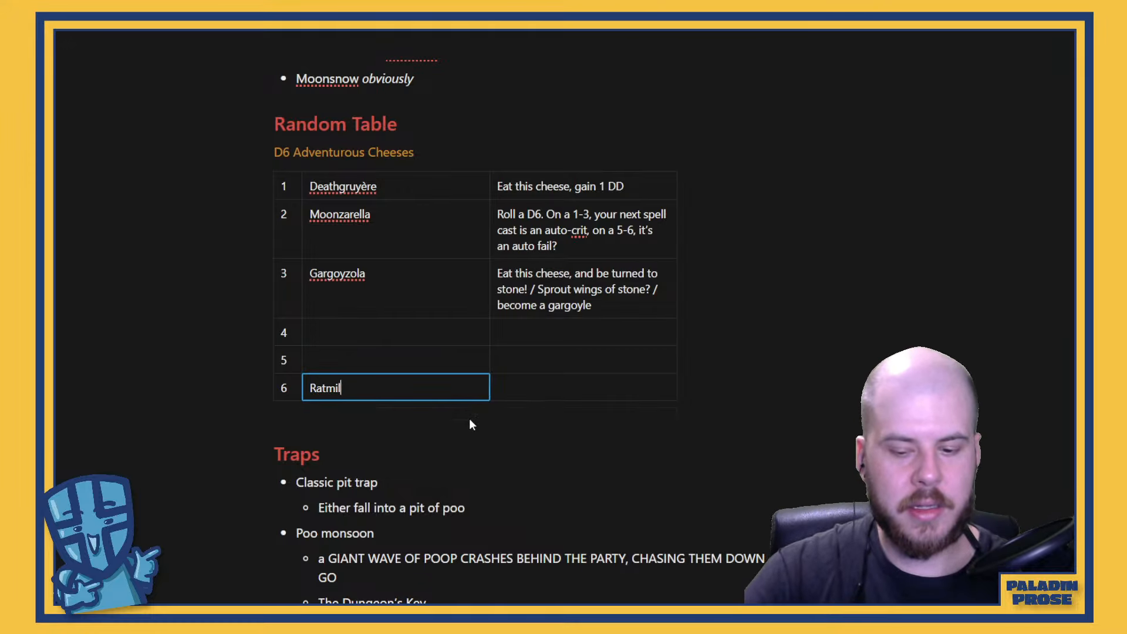
text(kl Cheese)
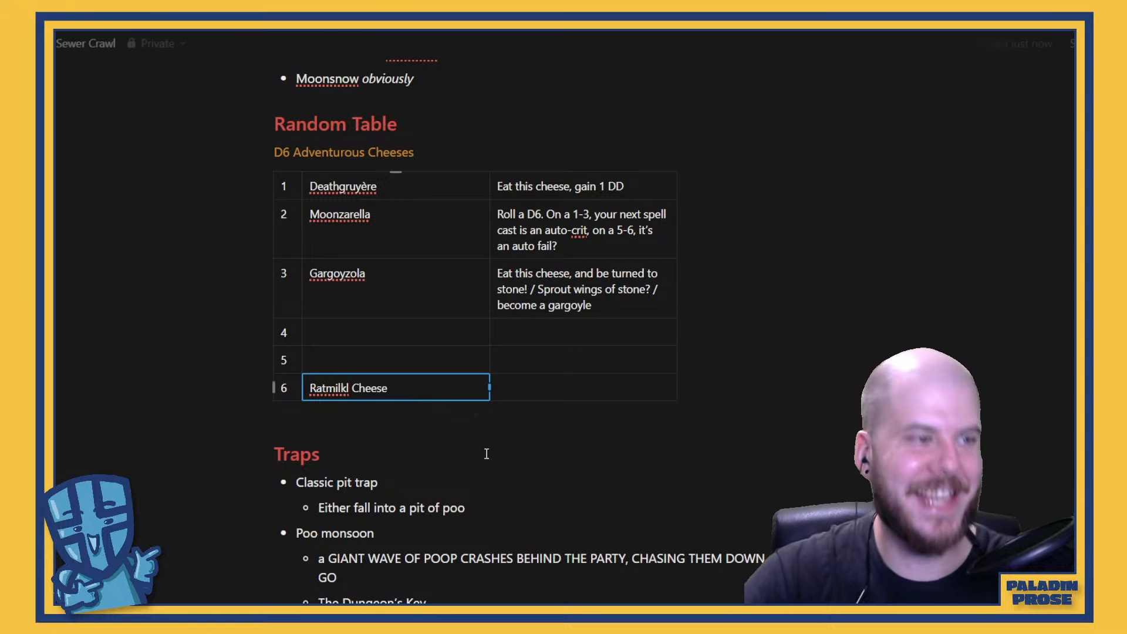
Fill row 4 with the cheese name "Che-dead" and the effect "Eat this cheese, ya dead!"
click(343, 324)
text(Ch)
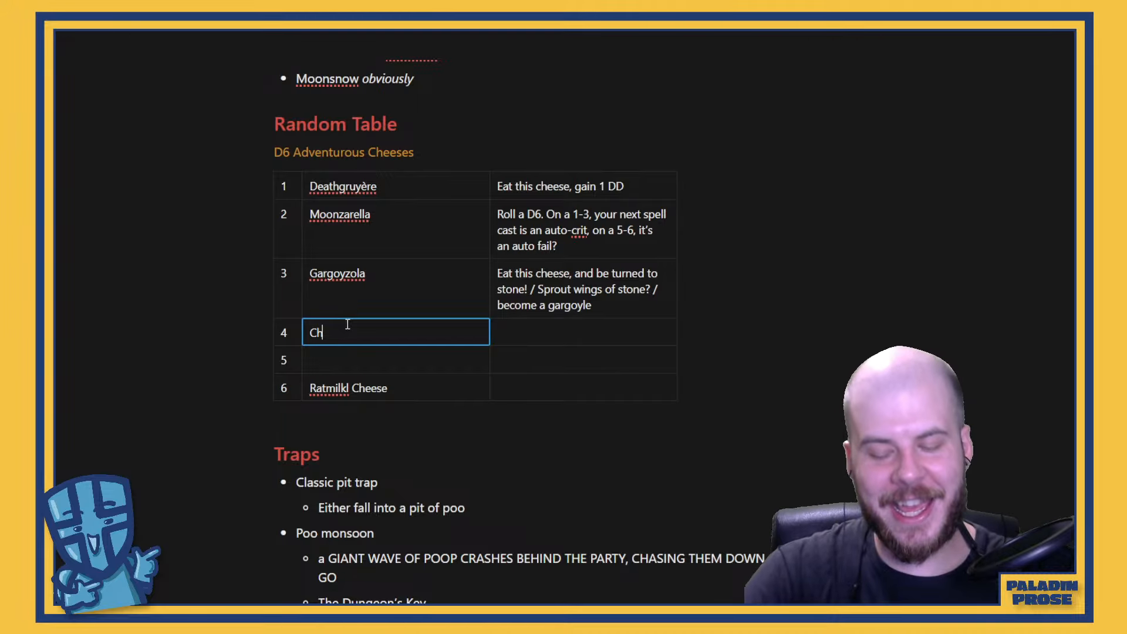
text(e-dead)
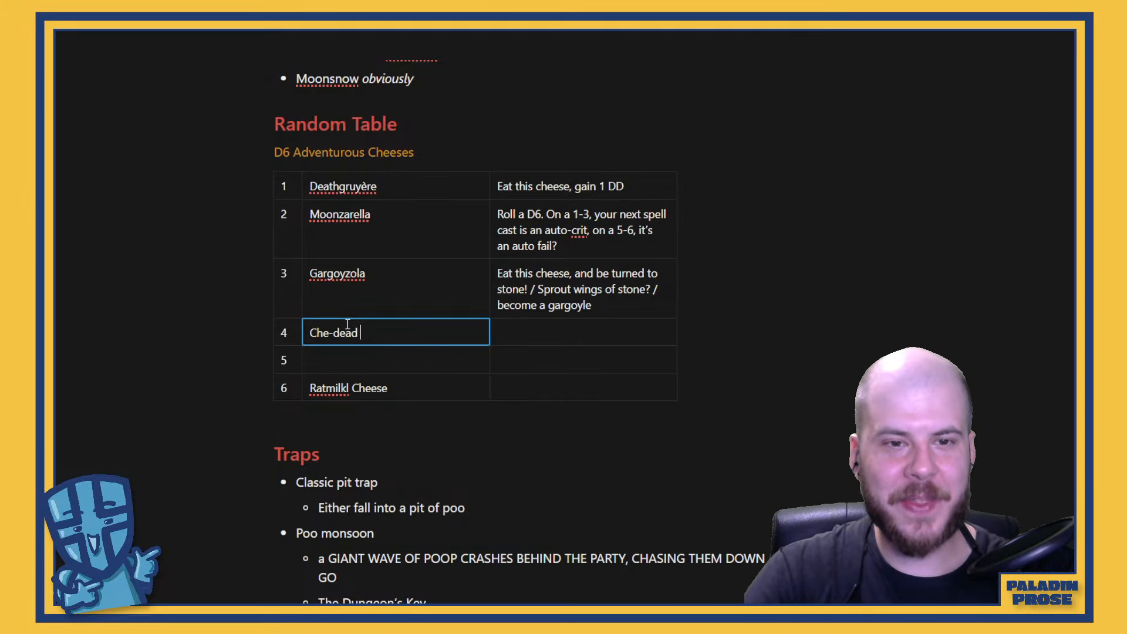
click(532, 330)
text(E)
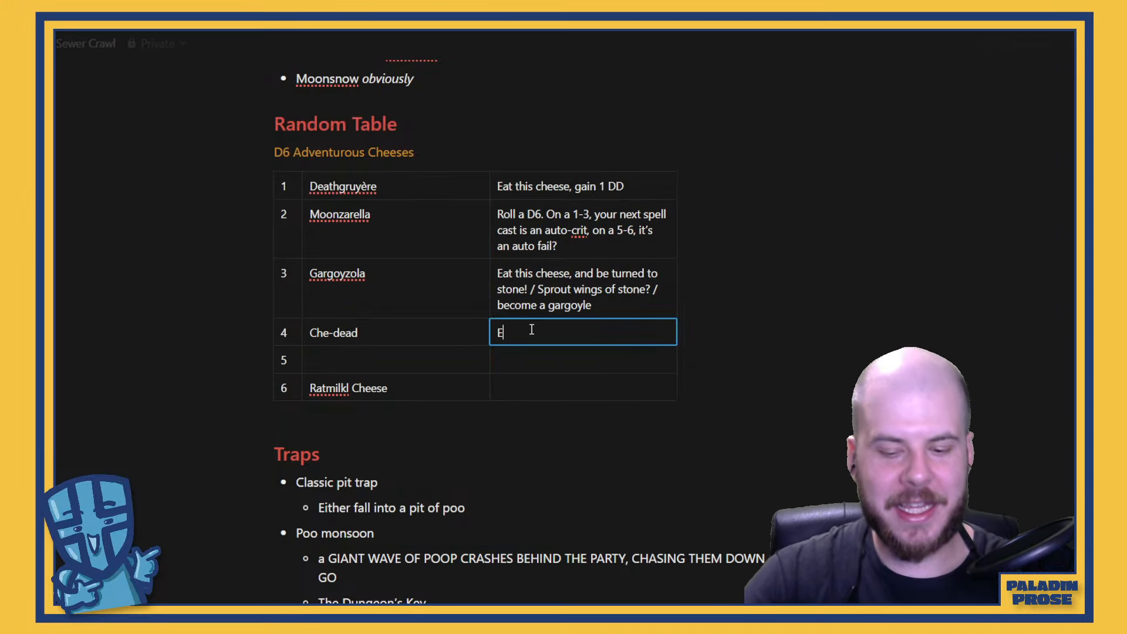
text(at this chee)
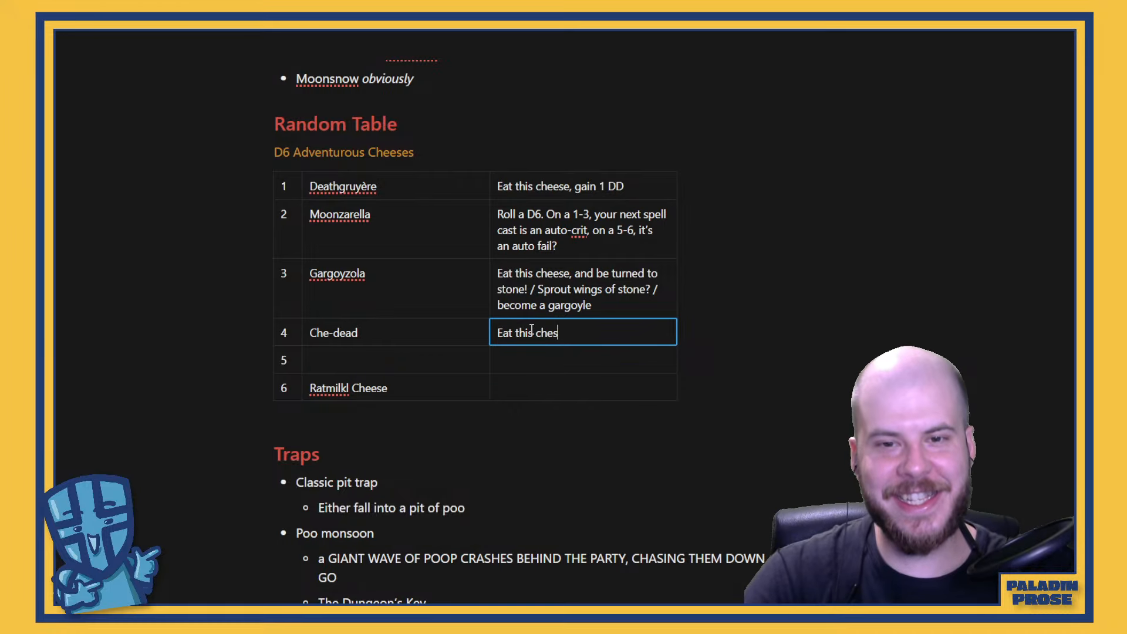
text(se, ya dead!)
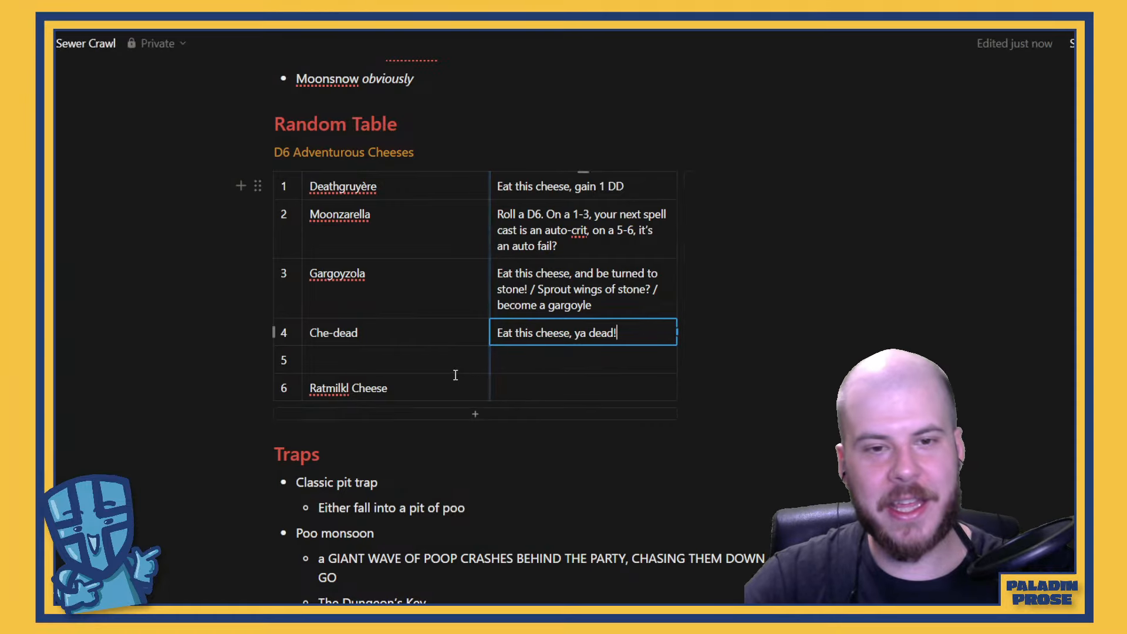
Change the spelling of row 6's cheese name to "Ratmillk Cheese"
click(403, 383)
click(358, 387)
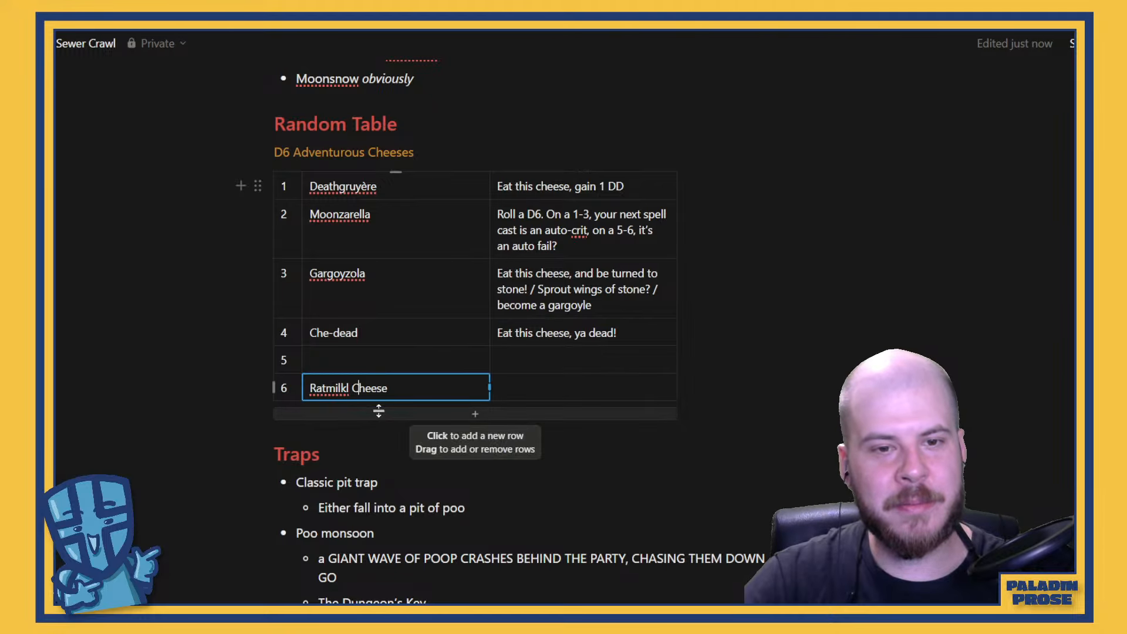
key(BackSpace)
key(BackSpace)
key(BackSpace)
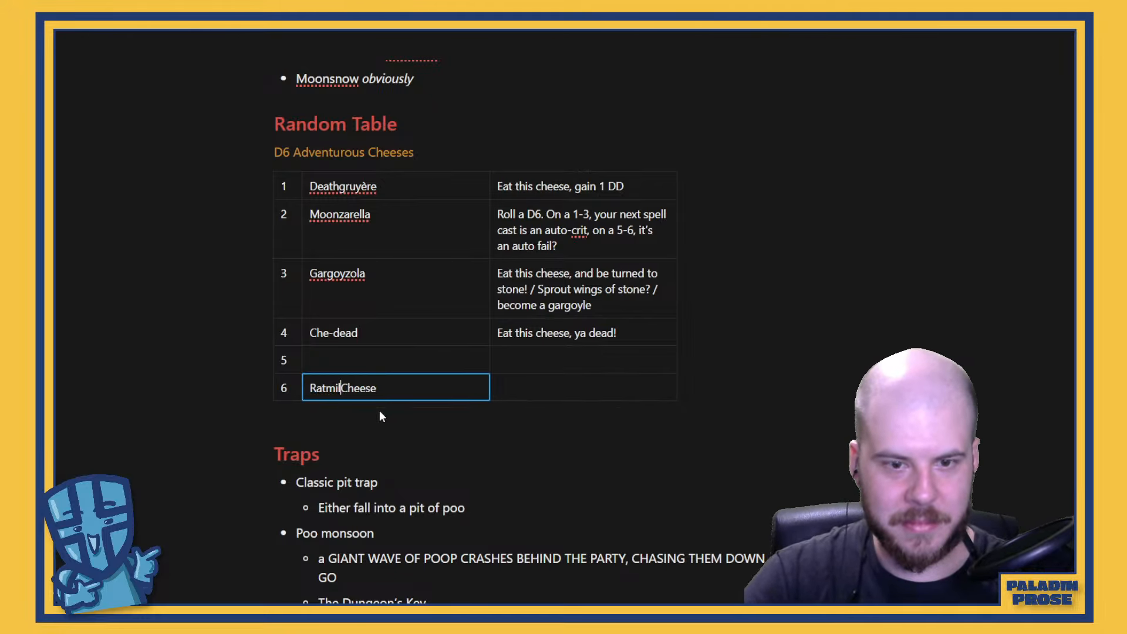
text(lk)
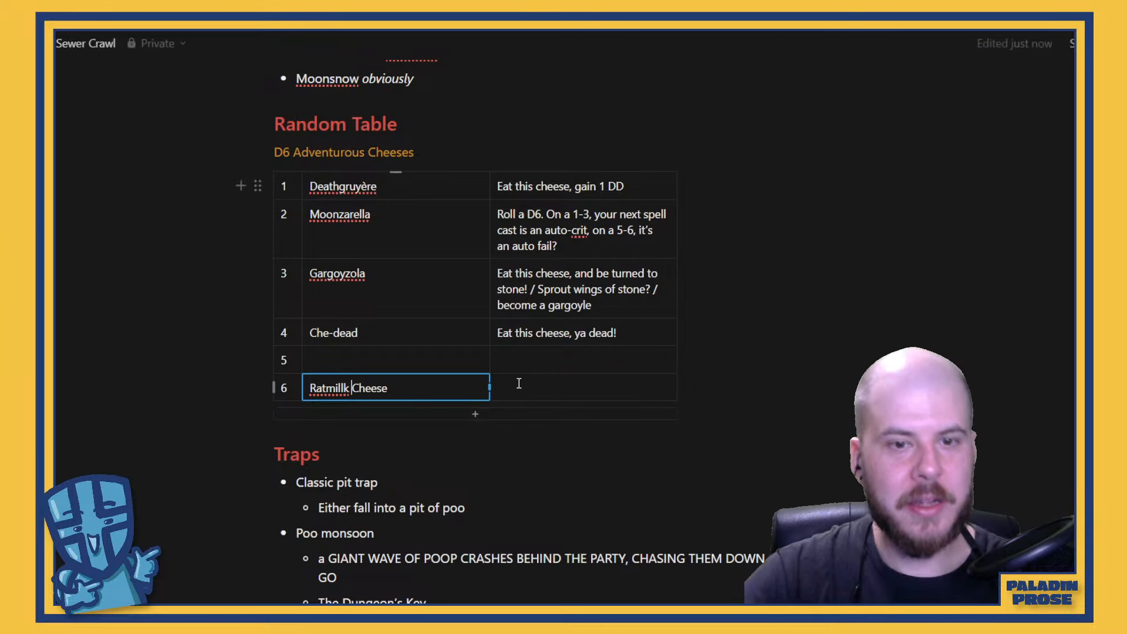
Enter "Eat this cheese, gain favor with the Rat Gang." as the effect in row 6
click(565, 394)
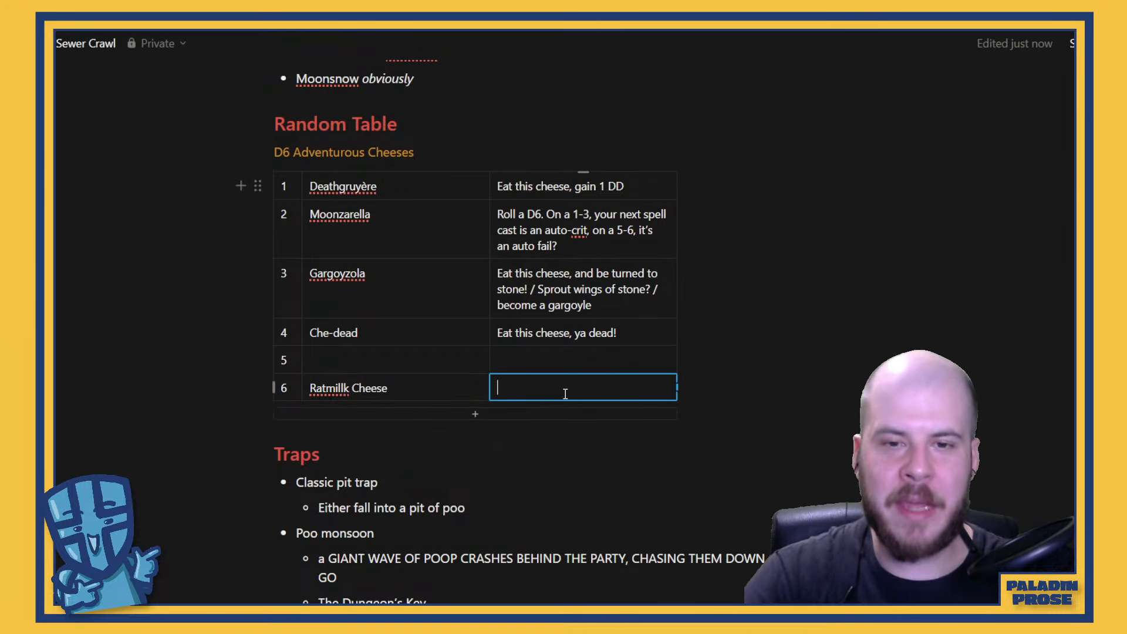
text(Eat this hc)
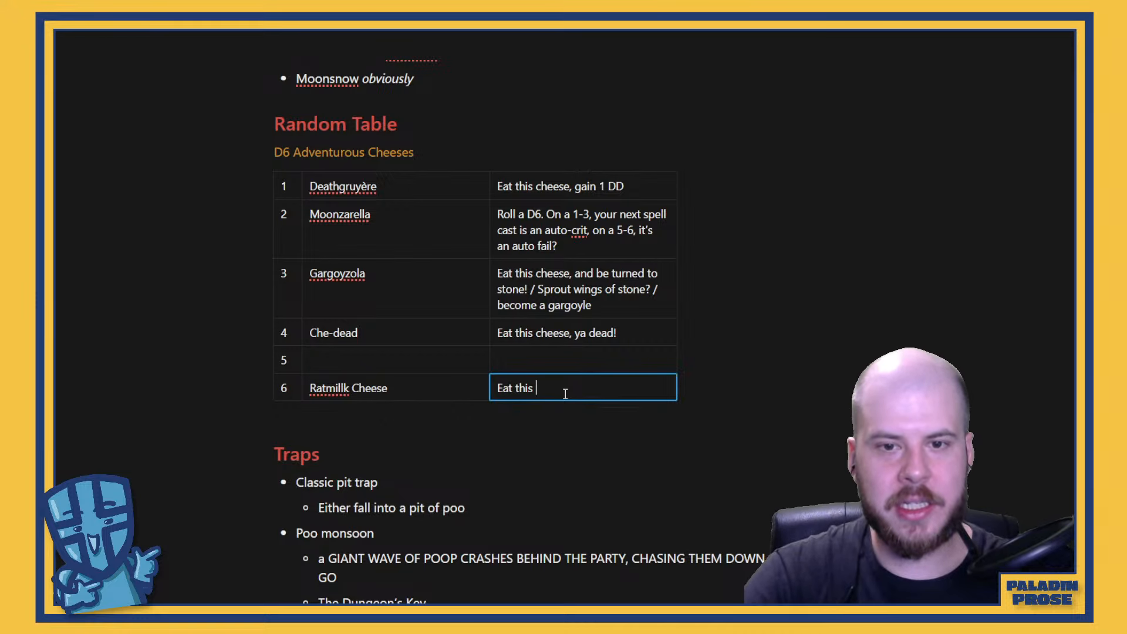
key(BackSpace)
key(BackSpace)
text(cheese,)
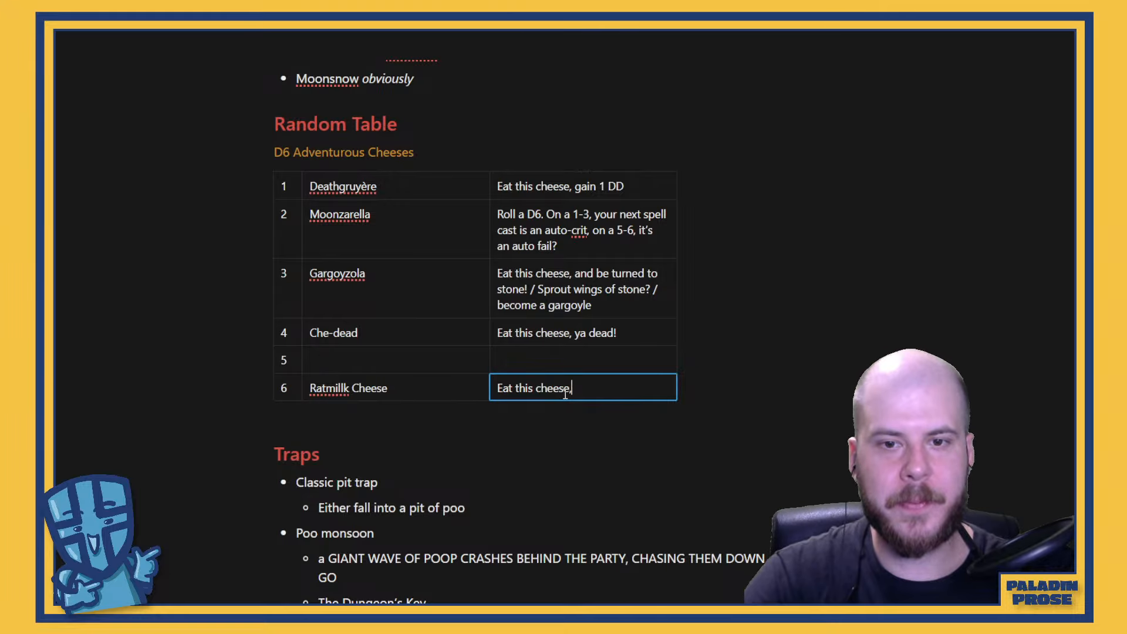
text( gain)
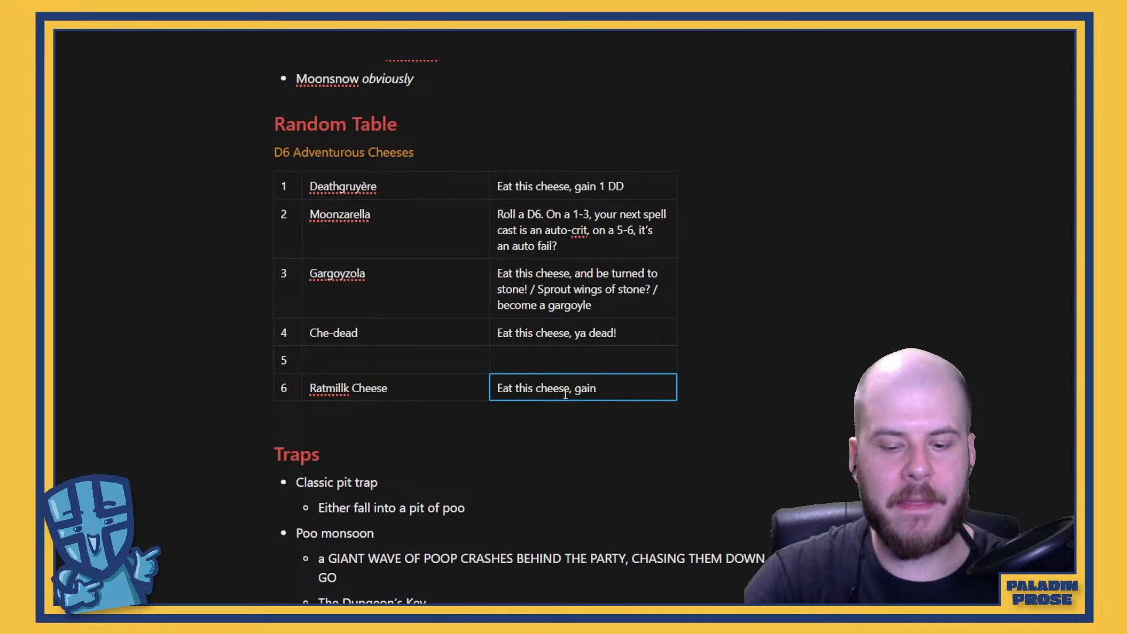
text( favor with th)
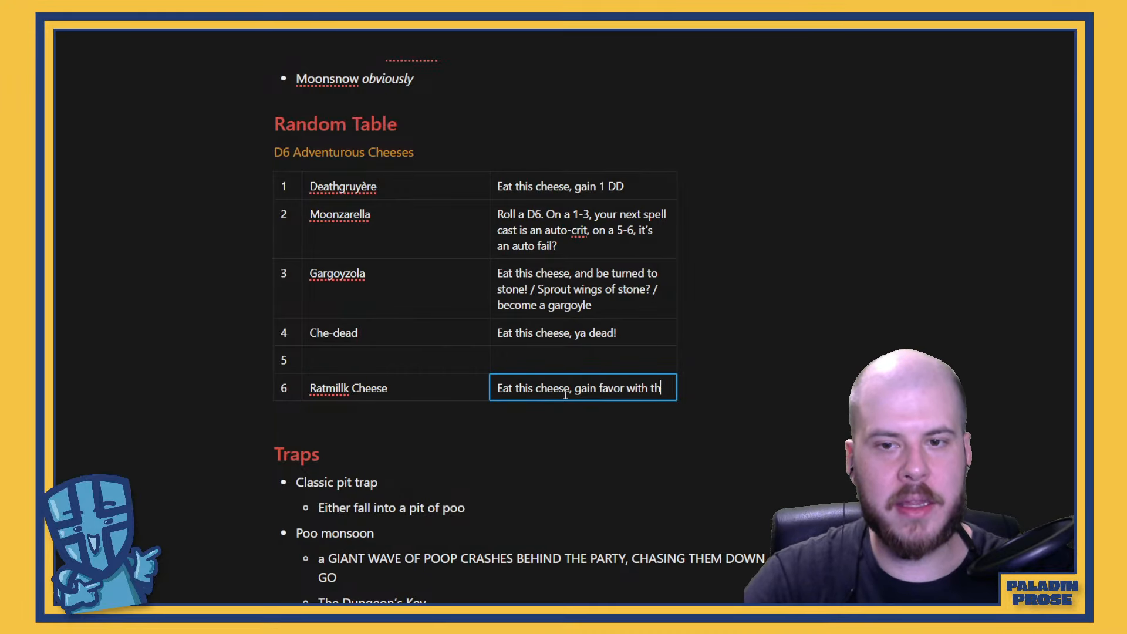
text(e Rat Gang.)
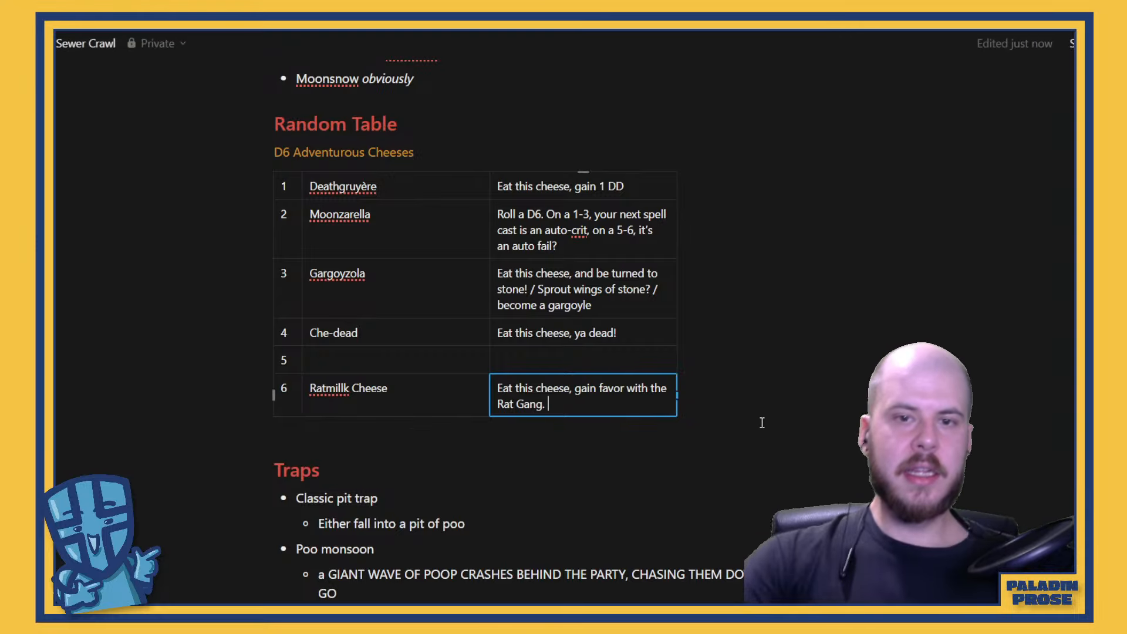
Place the cursor in the empty cheese name cell of row 5 in the D6 Adventurous Cheeses table
click(604, 365)
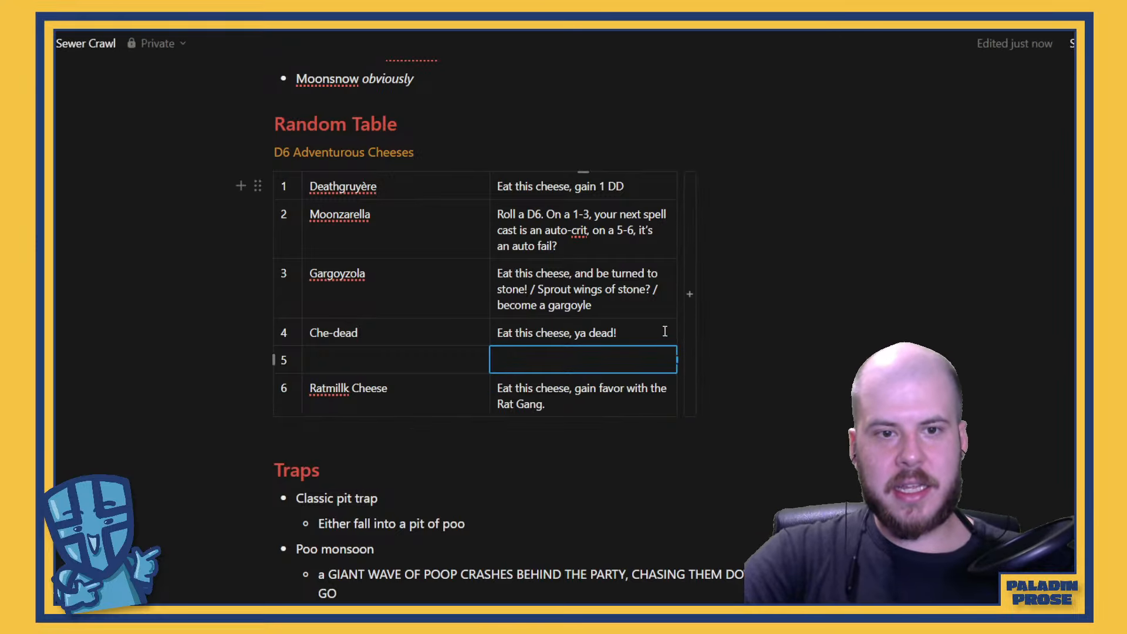
click(419, 359)
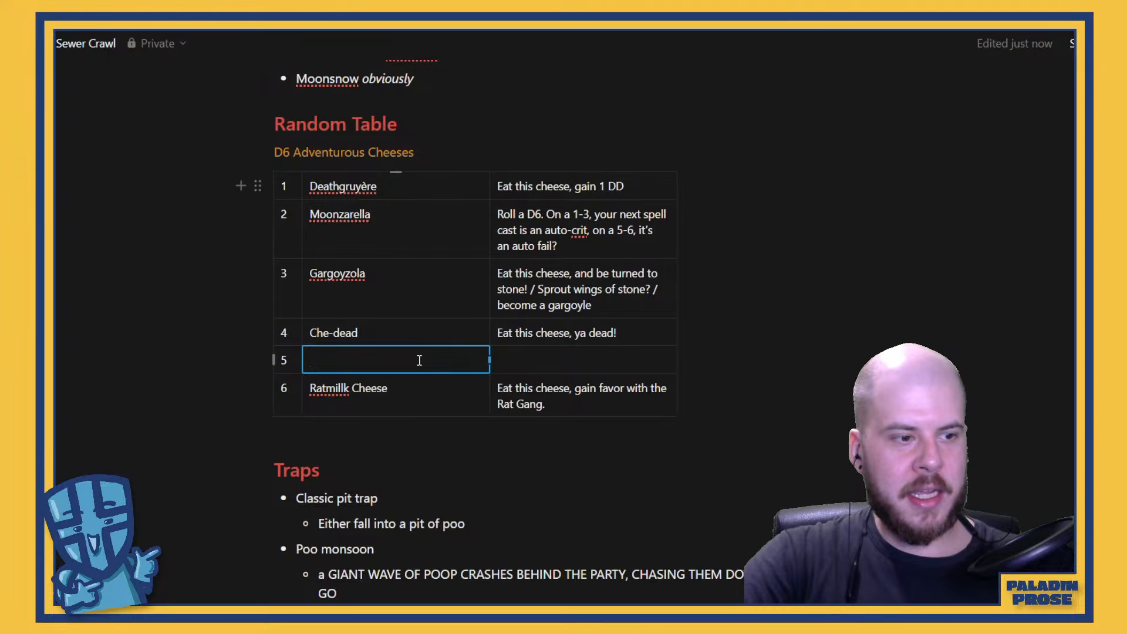
scroll(438, 367, up, 3)
scroll(437, 385, down, 2)
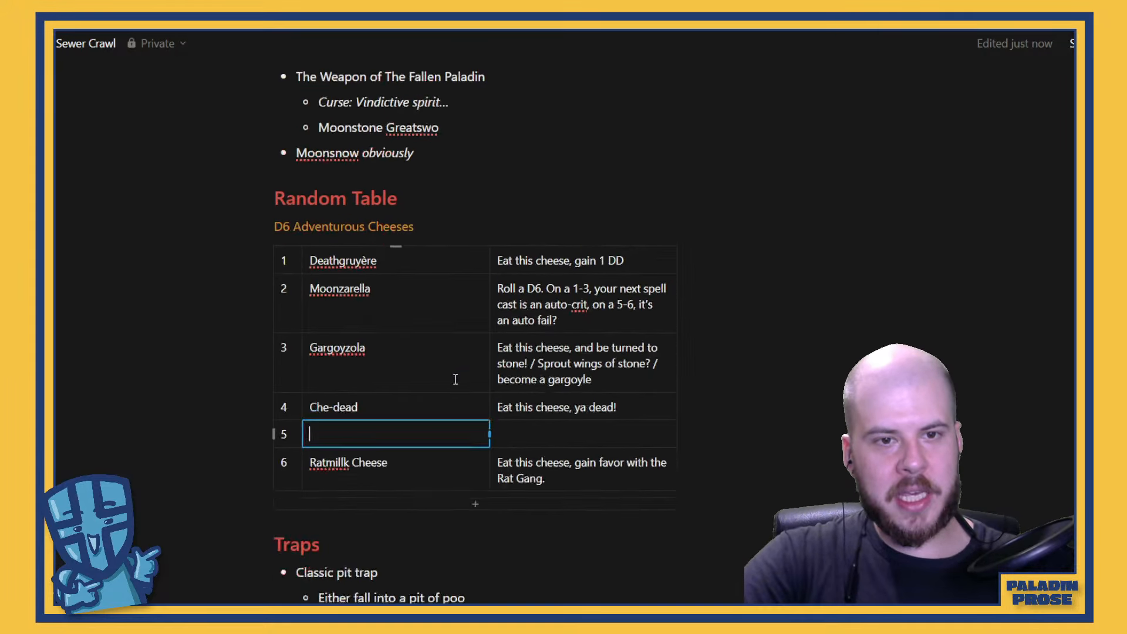
scroll(456, 379, up, 1)
scroll(461, 381, down, 2)
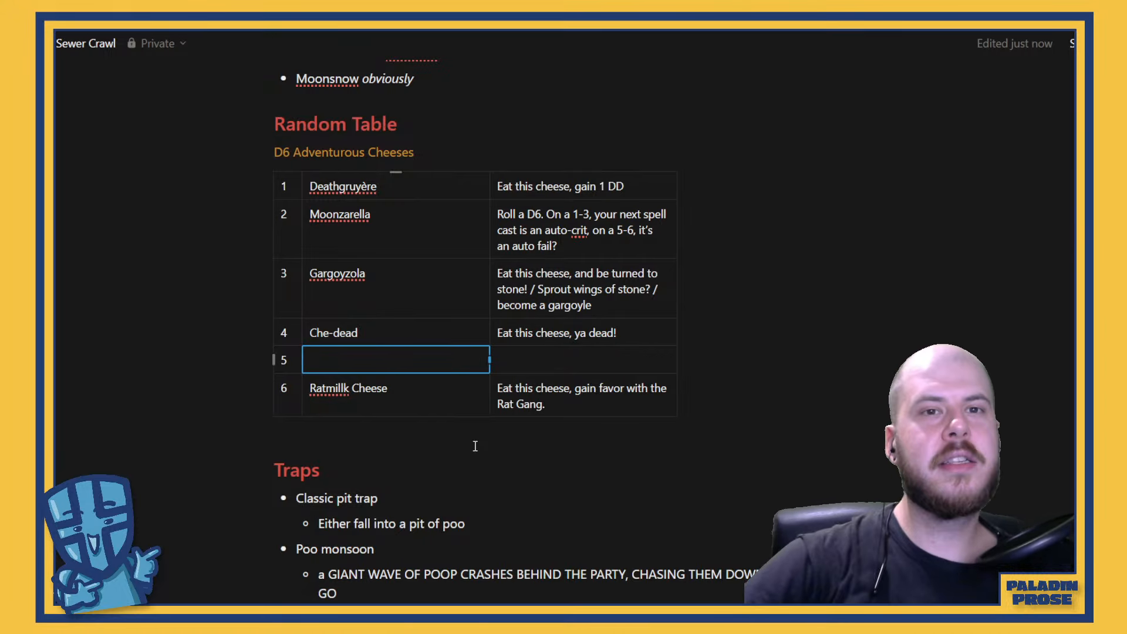
Review the notes from the traps up through factions, lore and ruleset, and return to the cheese table, for ideas for row 5
scroll(511, 467, up, 1)
scroll(511, 467, up, 5)
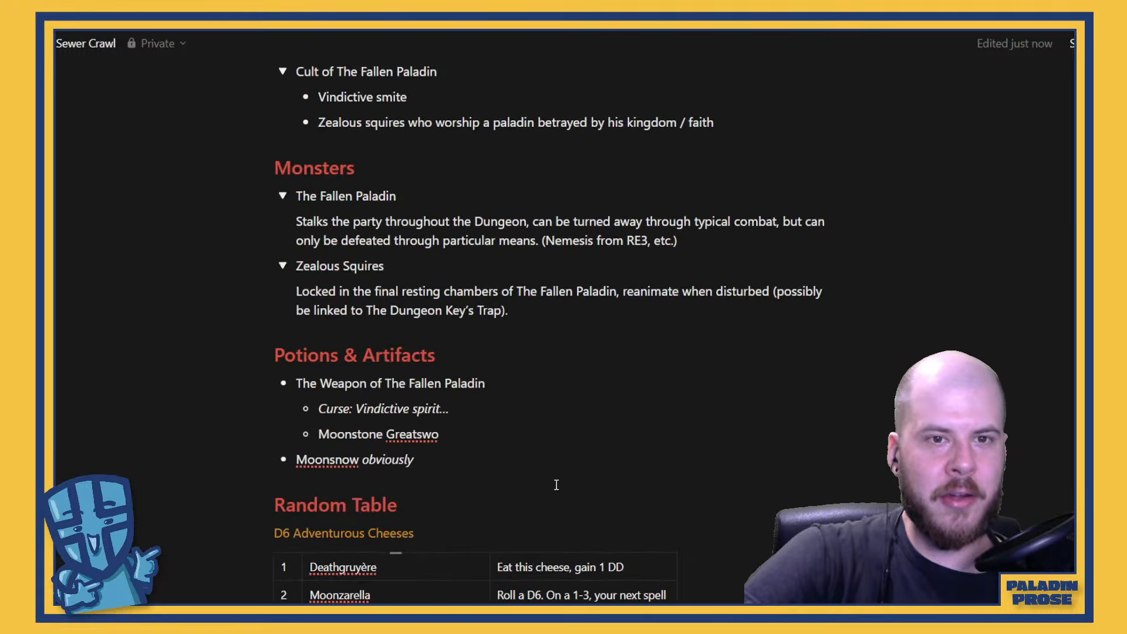
scroll(556, 485, up, 12)
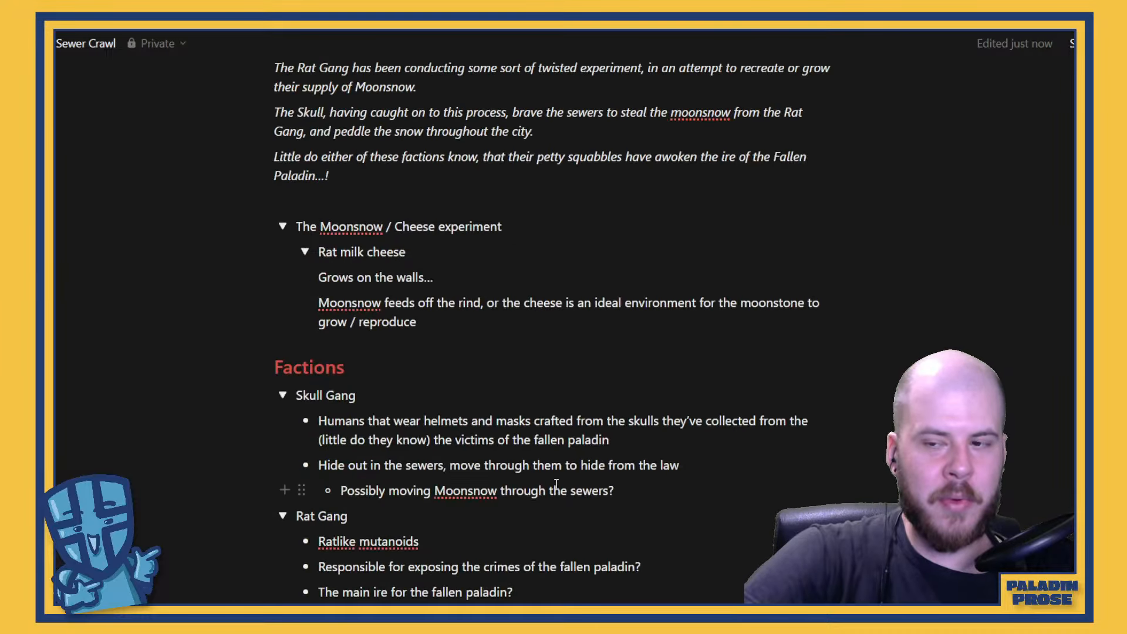
scroll(556, 485, down, 17)
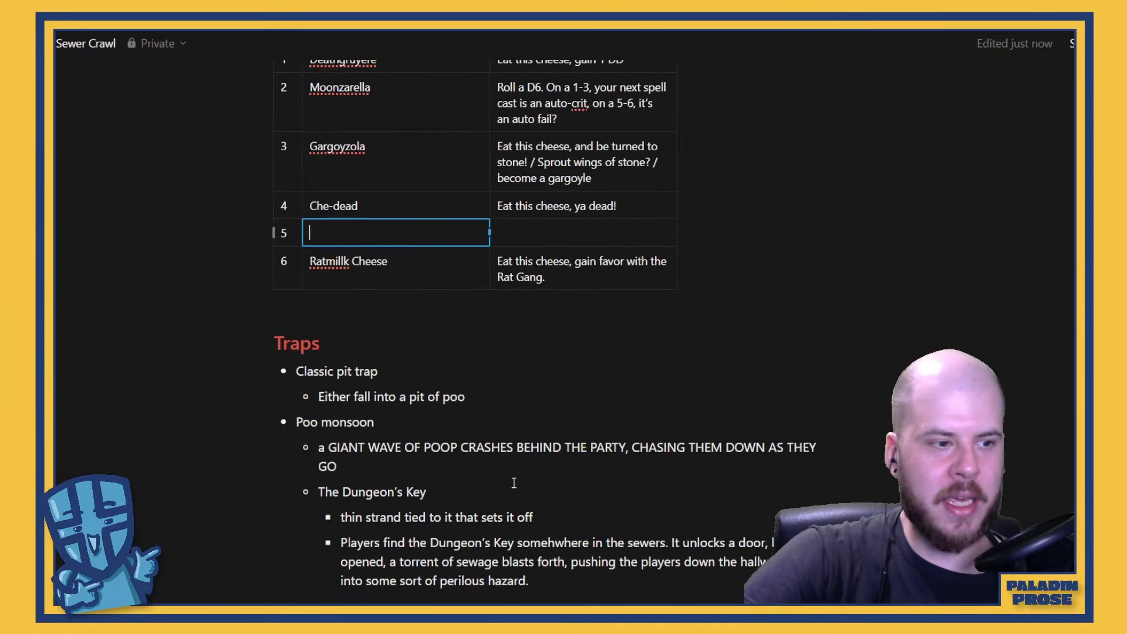
scroll(514, 483, down, 4)
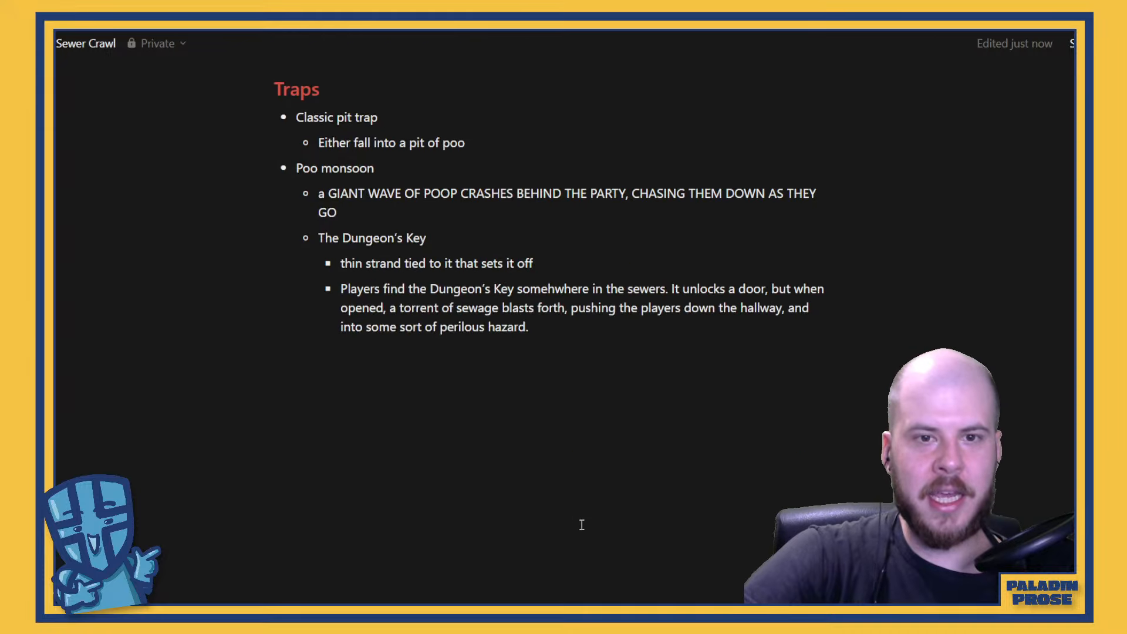
scroll(587, 469, up, 13)
scroll(580, 465, up, 17)
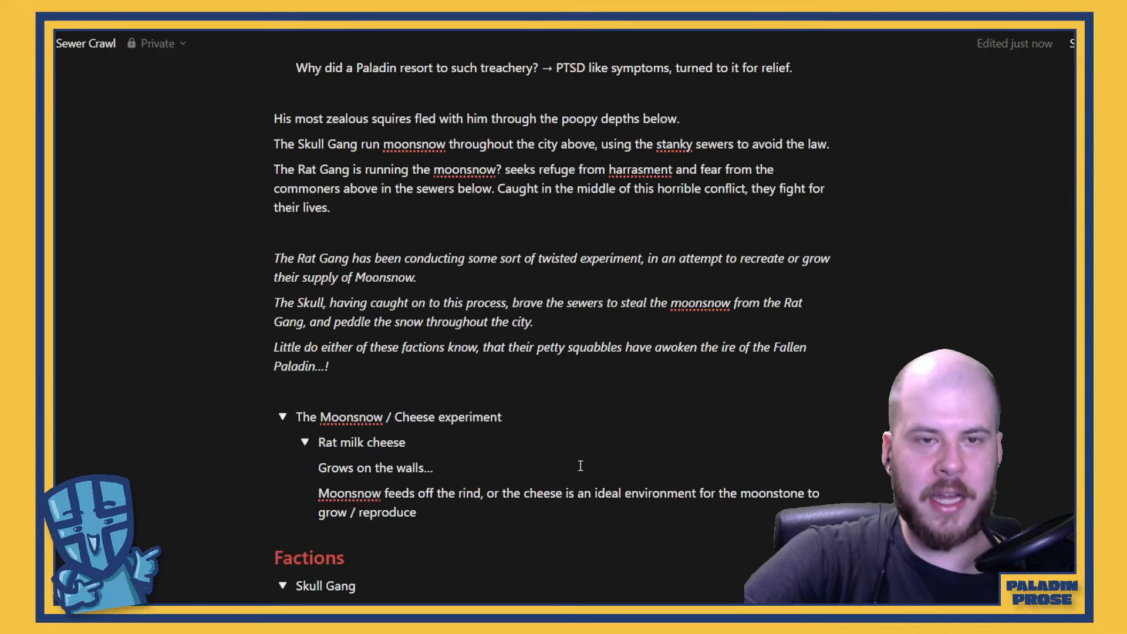
scroll(580, 465, up, 3)
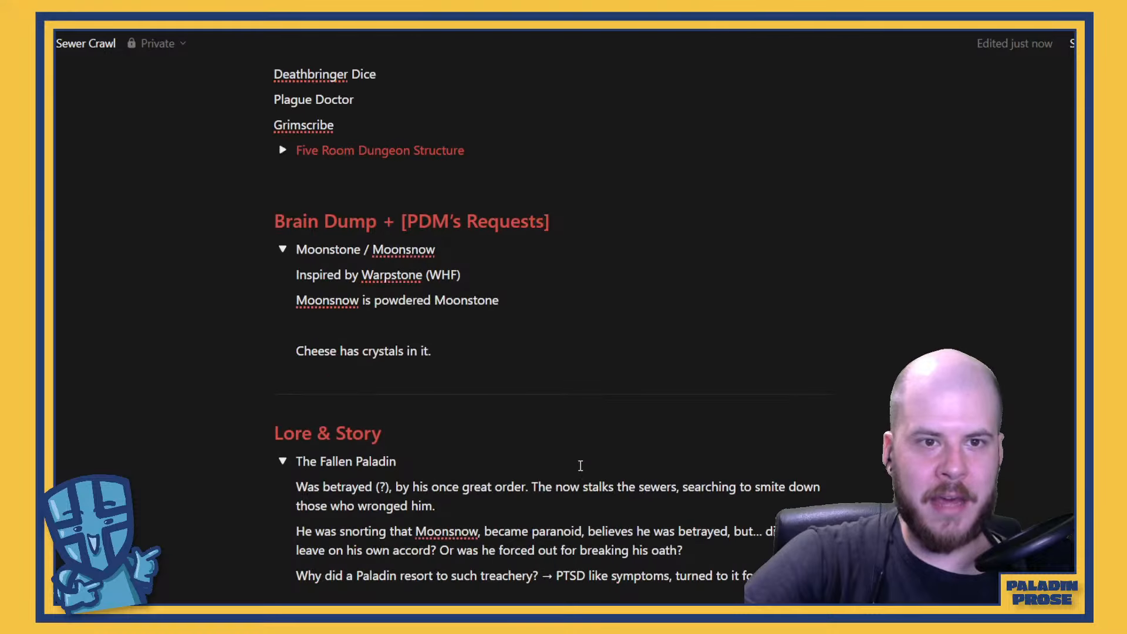
scroll(580, 465, up, 2)
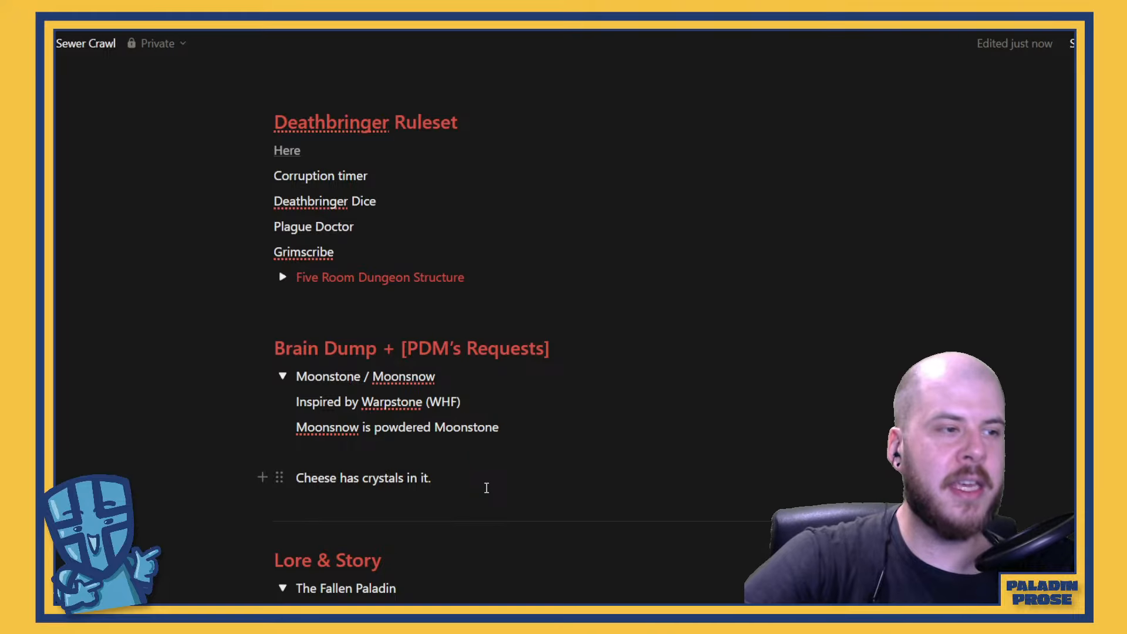
scroll(486, 488, down, 10)
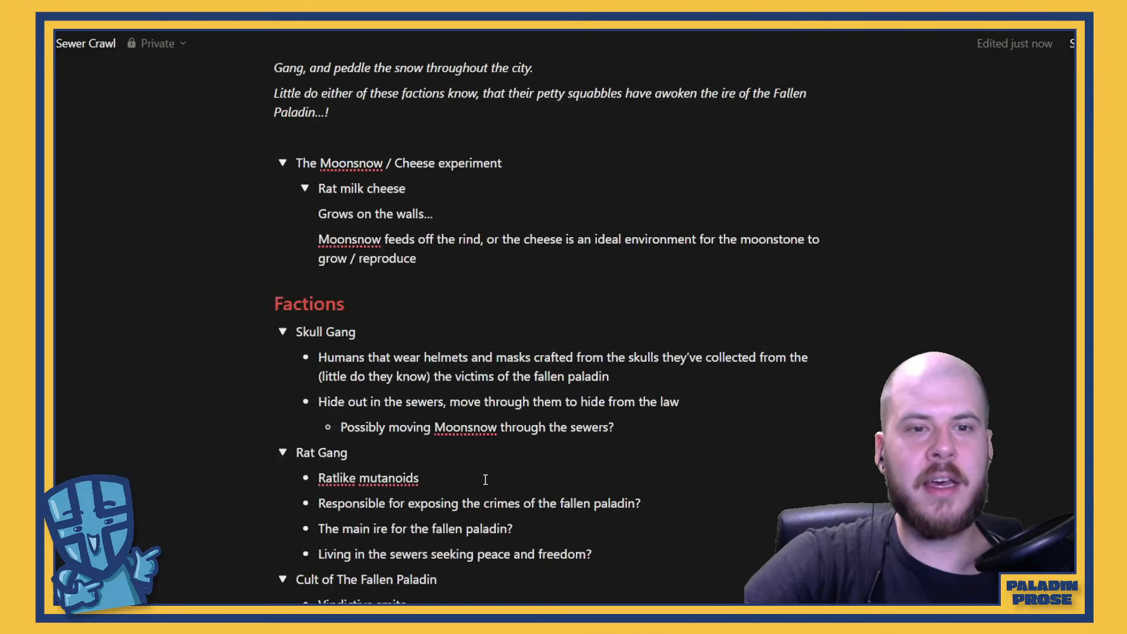
scroll(486, 479, down, 6)
scroll(531, 491, down, 8)
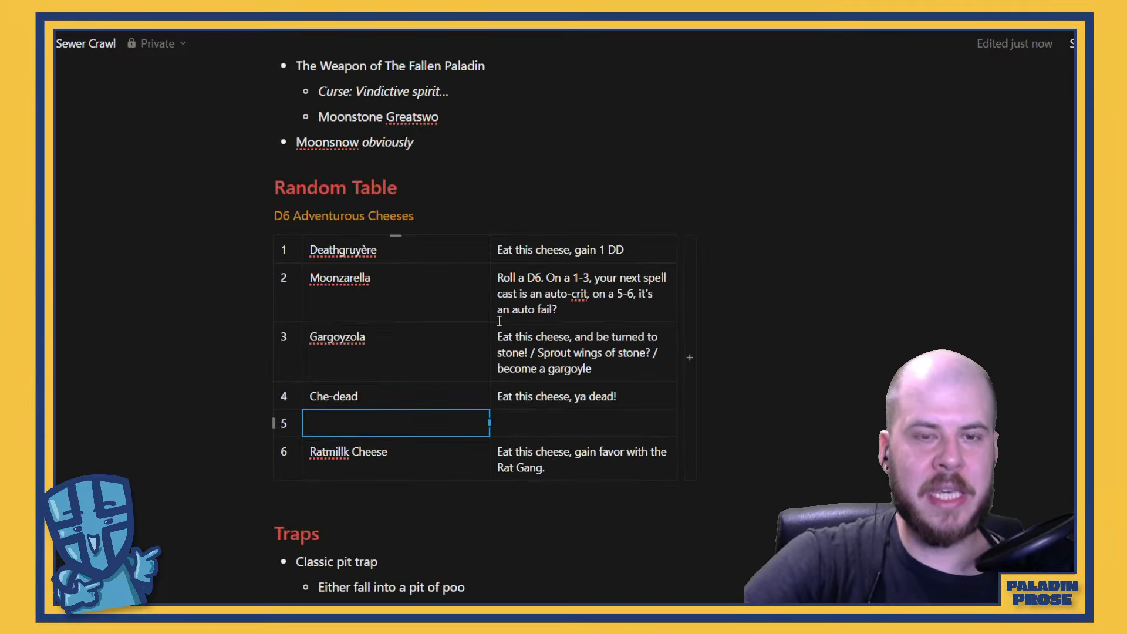
scroll(479, 344, down, 6)
scroll(480, 343, up, 6)
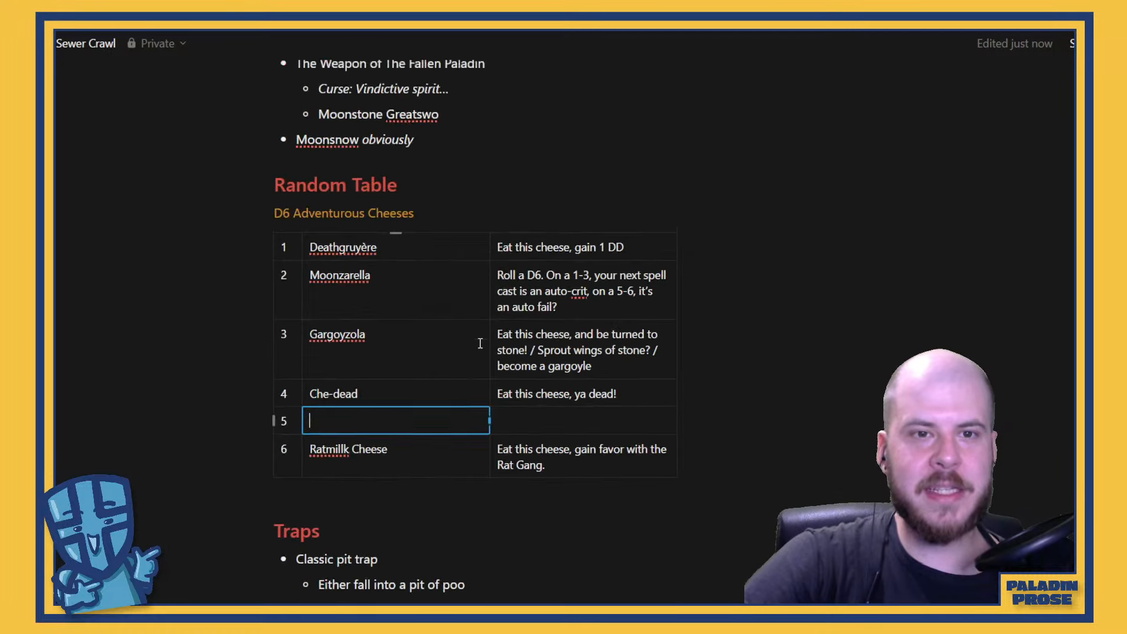
scroll(481, 342, up, 12)
scroll(480, 342, down, 14)
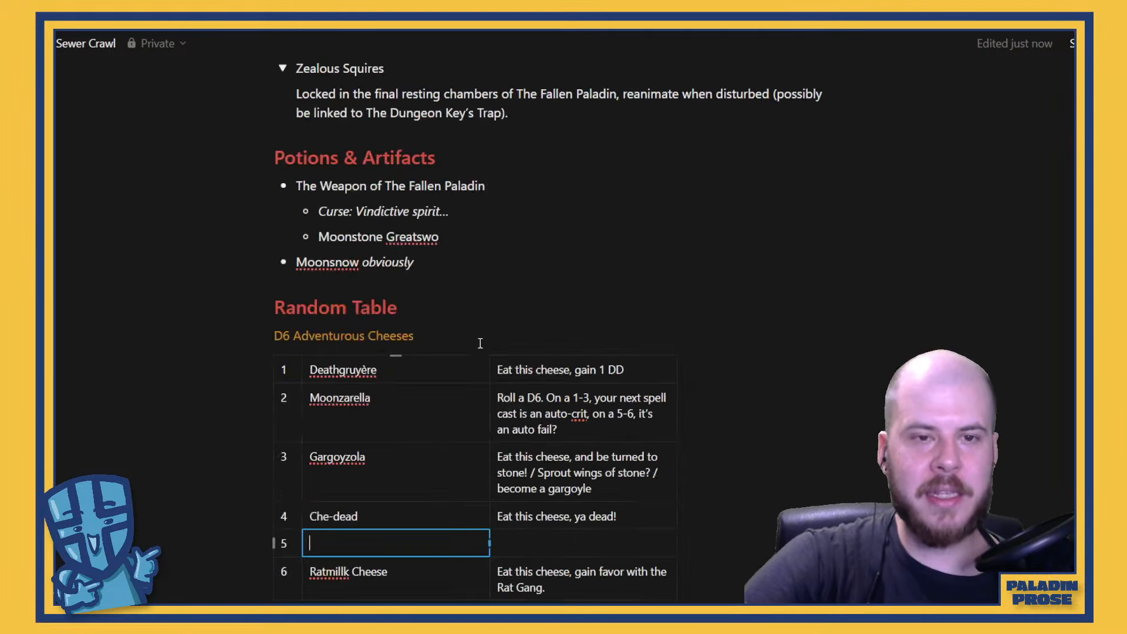
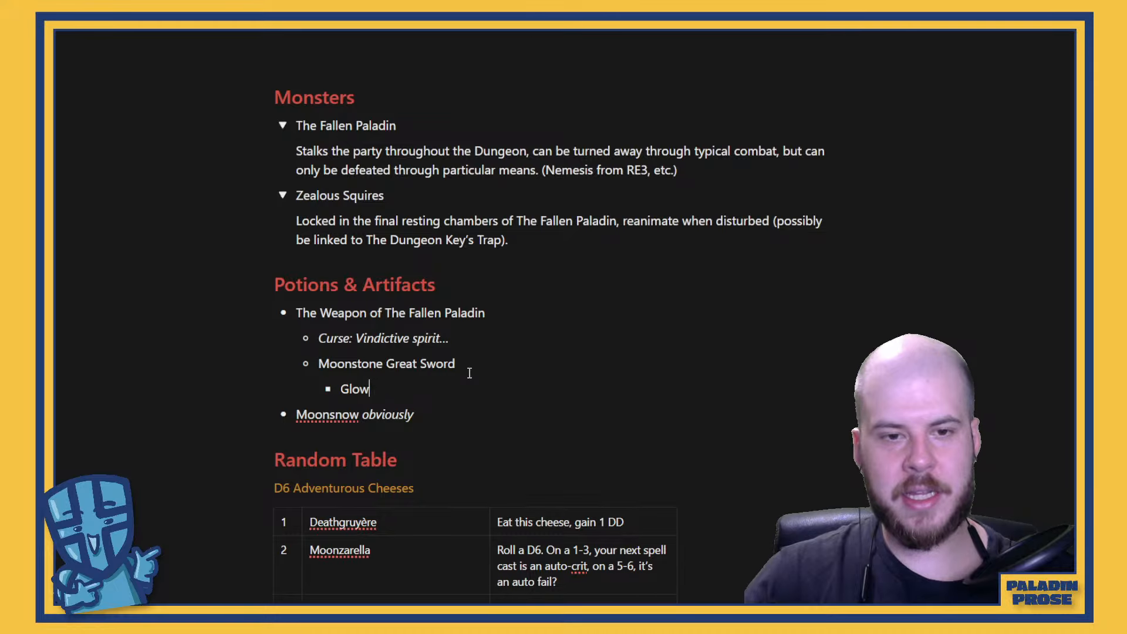
Replace the draft text in the bullet under Moonstone Great Sword with "It's surface cratered"
text(It’)
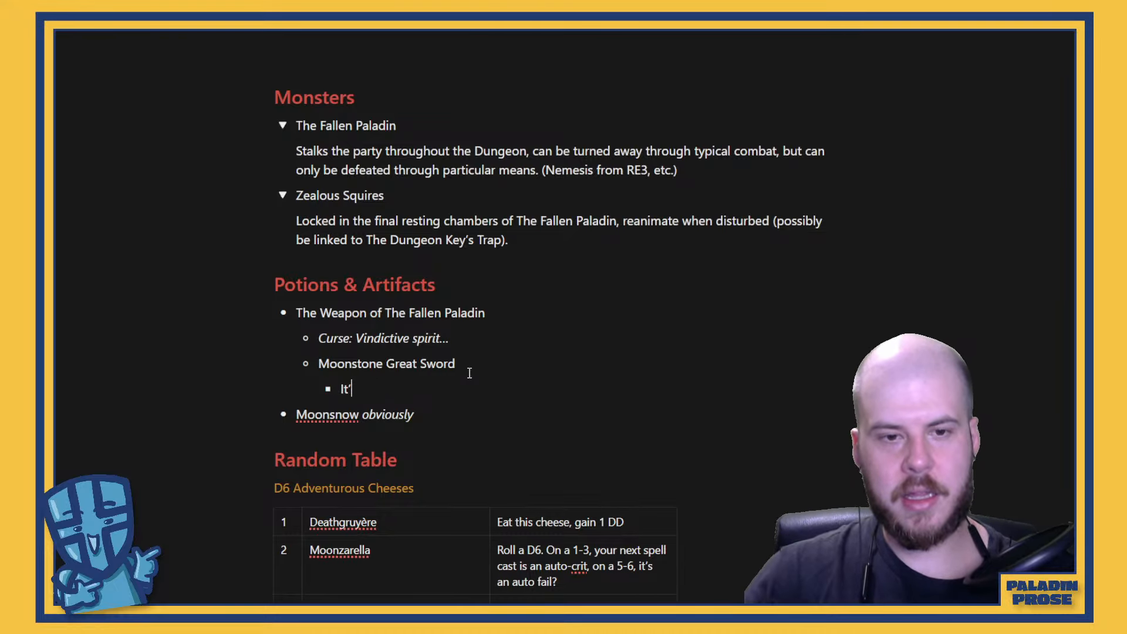
text('s surf)
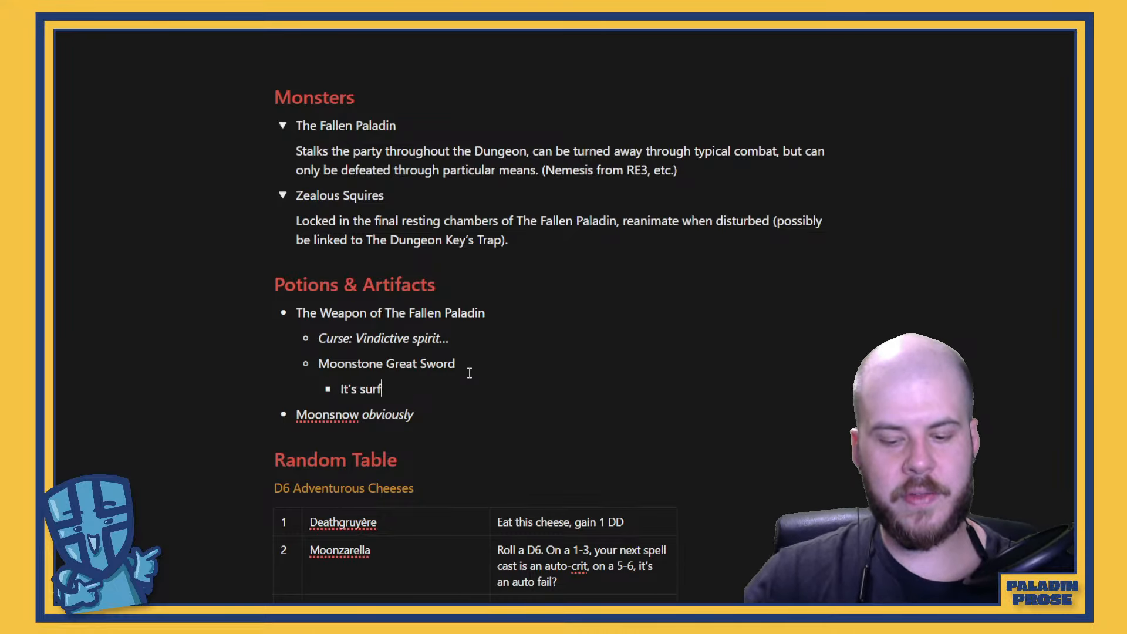
text(ace cratered)
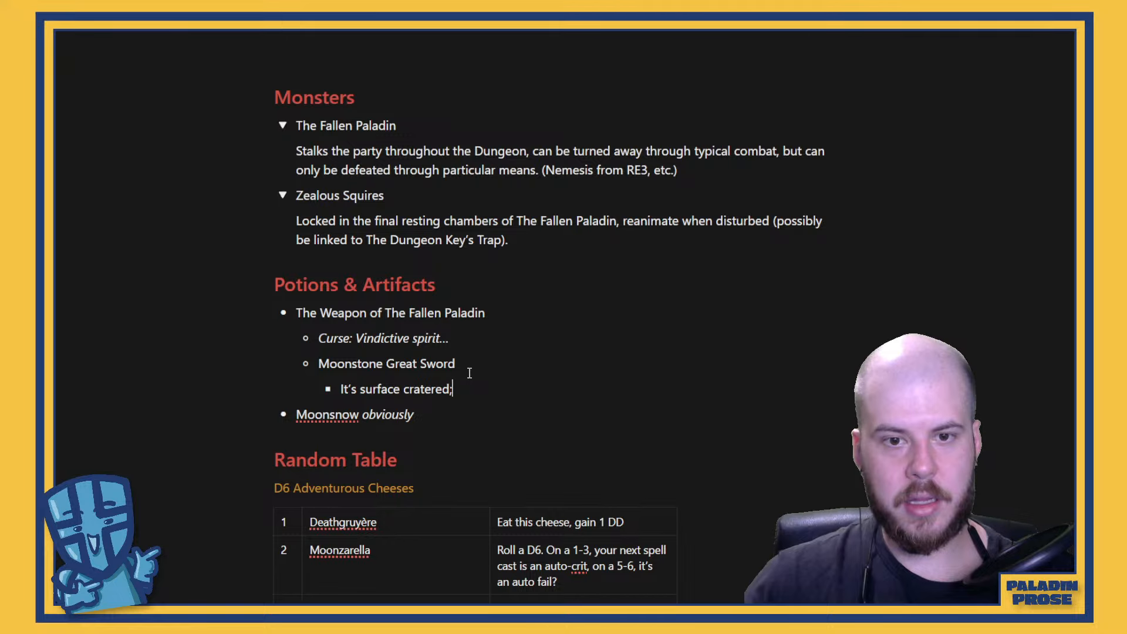
text(; T)
text(his is)
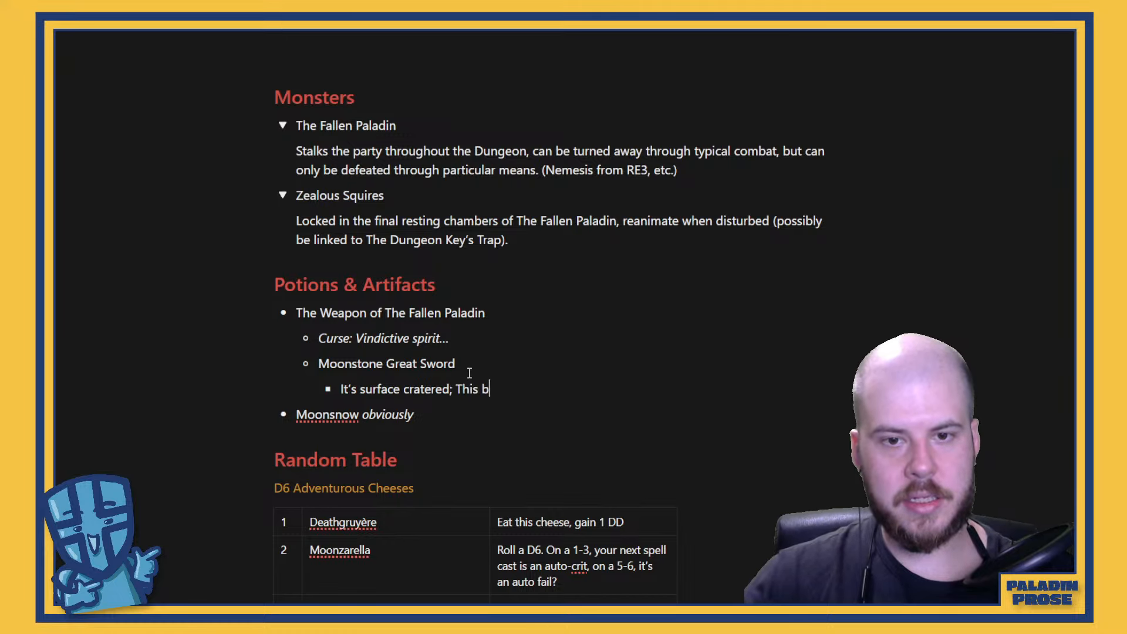
Continue the sword's description with "; This great blade glows like the full moon."
key(BackSpace)
key(BackSpace)
text(m)
key(BackSpace)
text(great)
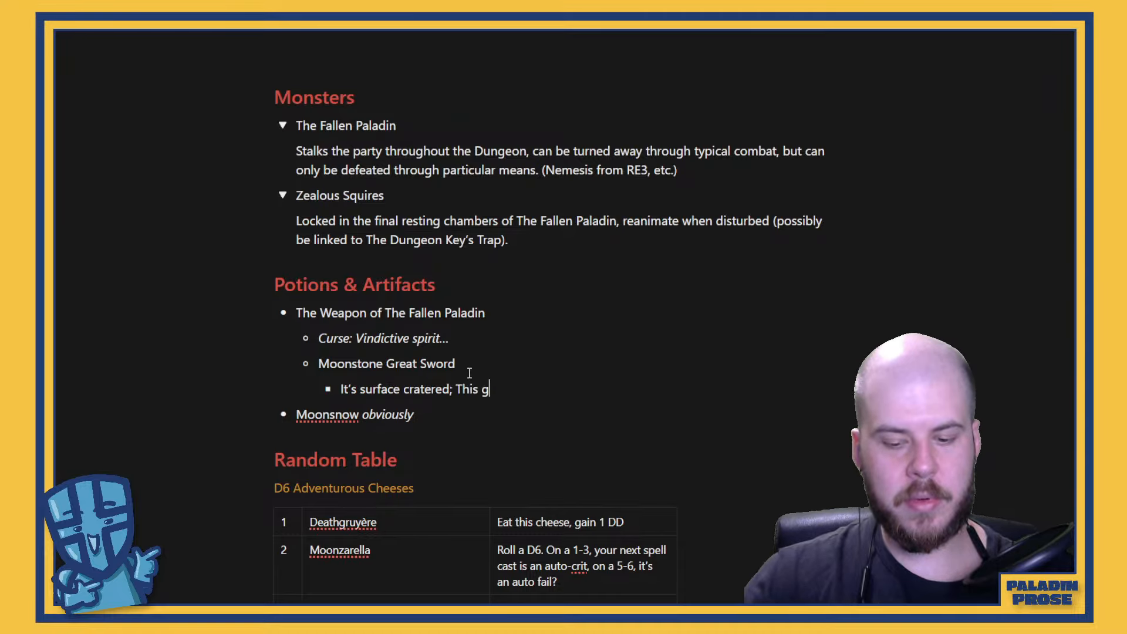
key(BackSpace)
key(BackSpace)
key(BackSpace)
key(BackSpace)
key(BackSpace)
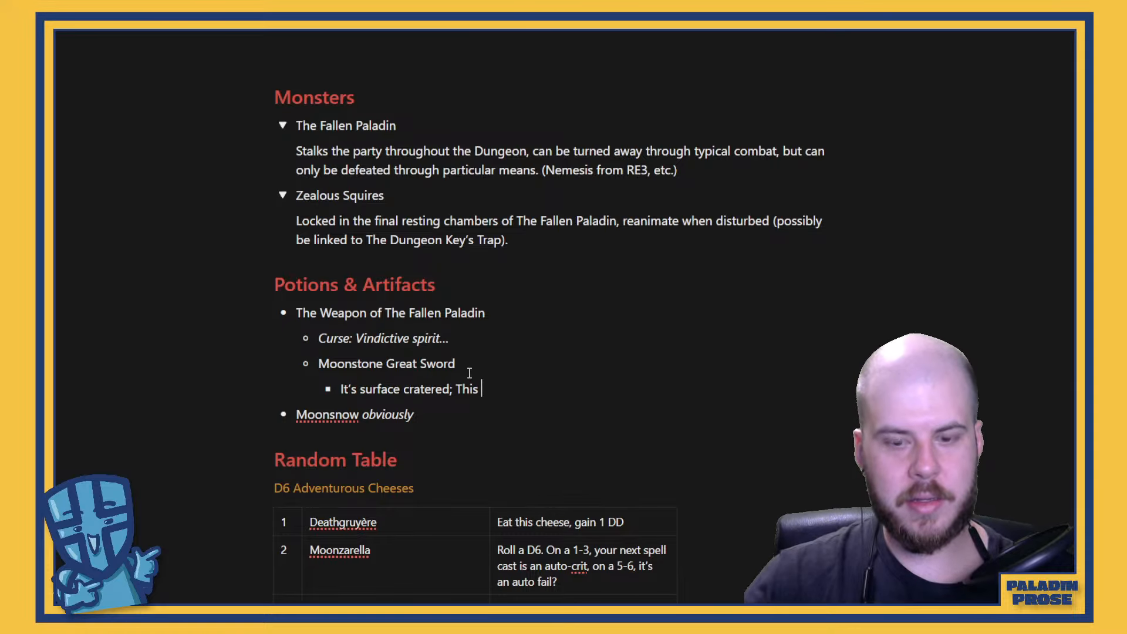
text(Great v)
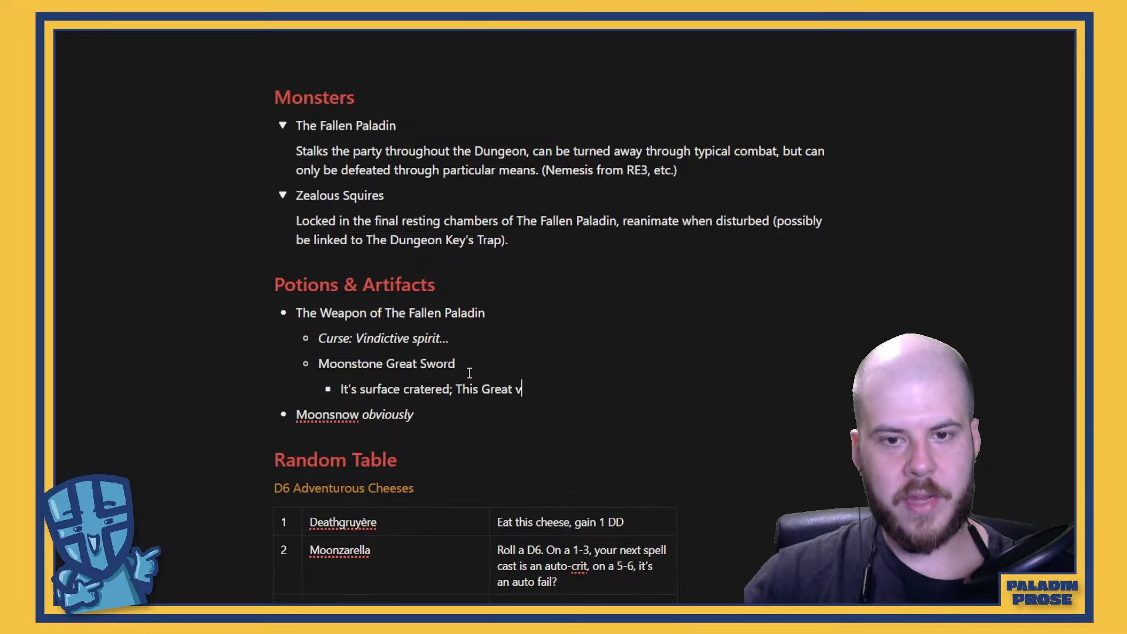
key(BackSpace)
key(BackSpace)
key(BackSpace)
key(BackSpace)
key(BackSpace)
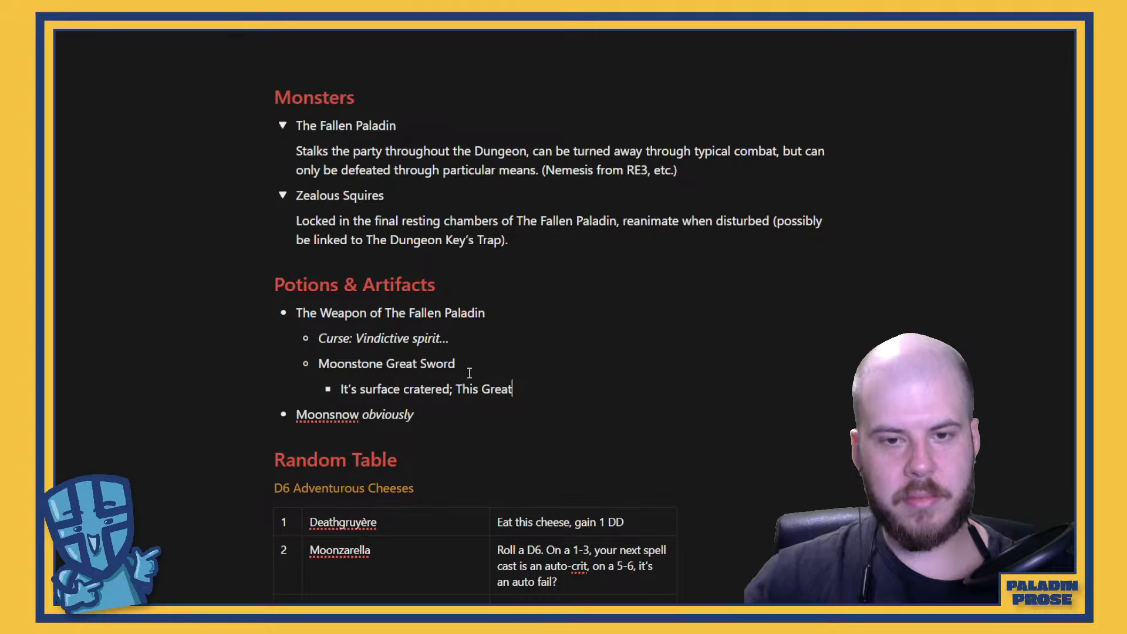
key(BackSpace)
key(BackSpace)
text(great b;la)
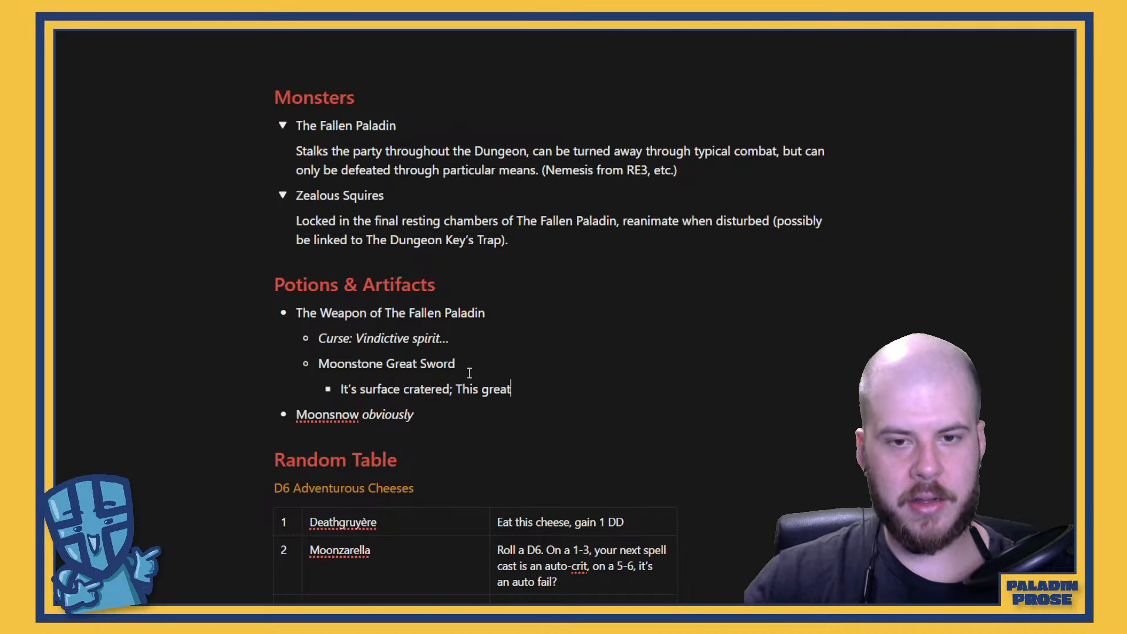
key(BackSpace)
key(BackSpace)
key(BackSpace)
text(lade )
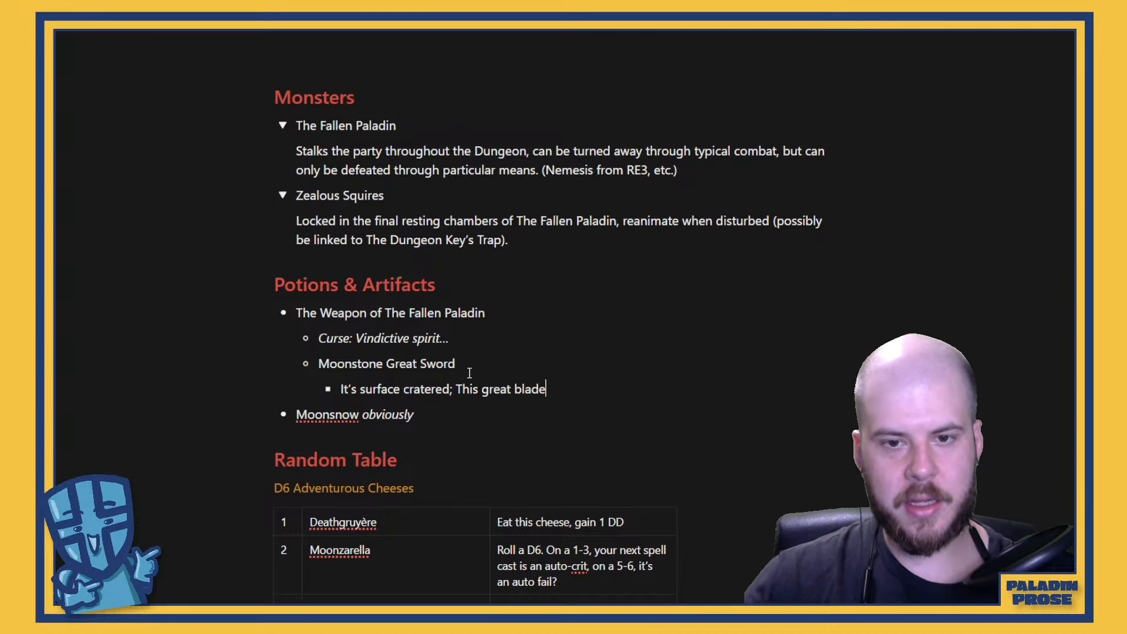
text(glows lik et)
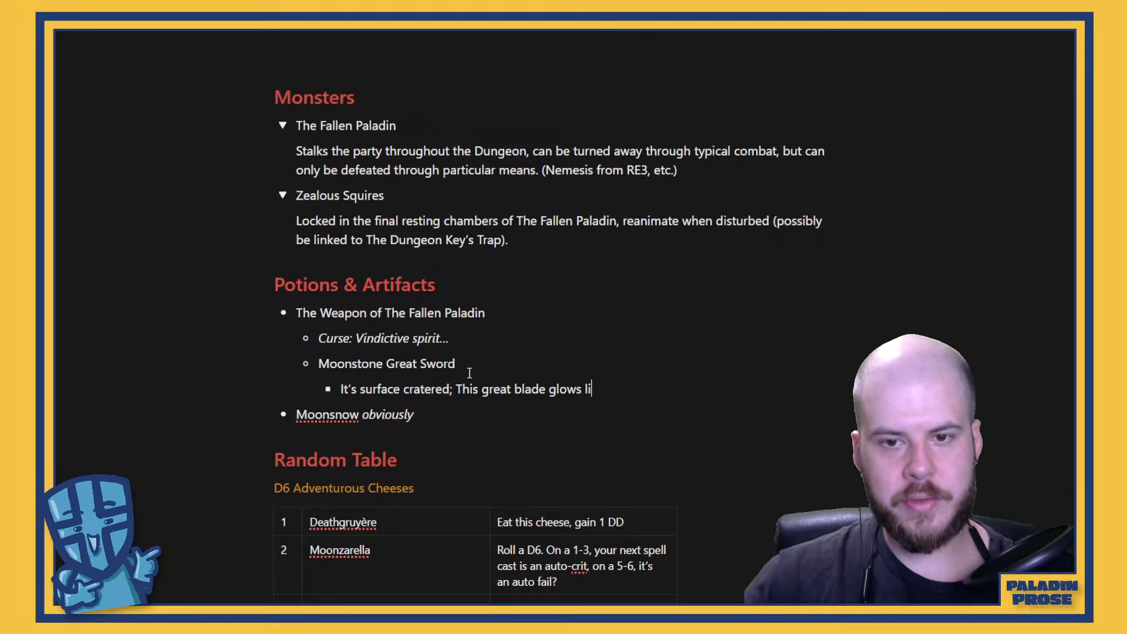
key(BackSpace)
key(BackSpace)
key(BackSpace)
text(e the m)
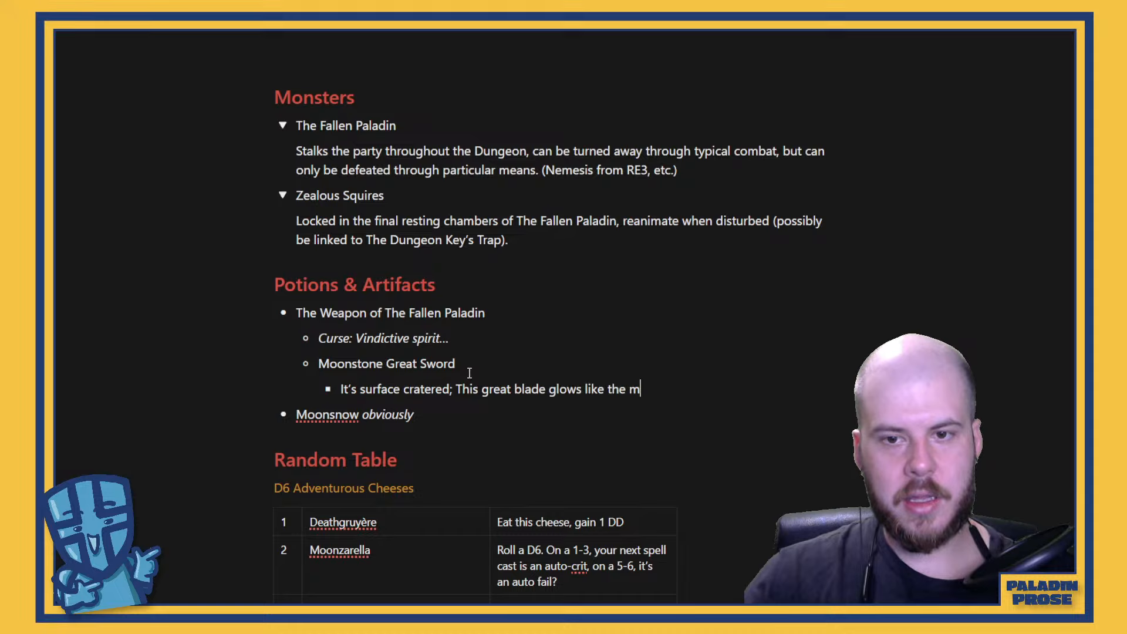
key(BackSpace)
text(full moon.)
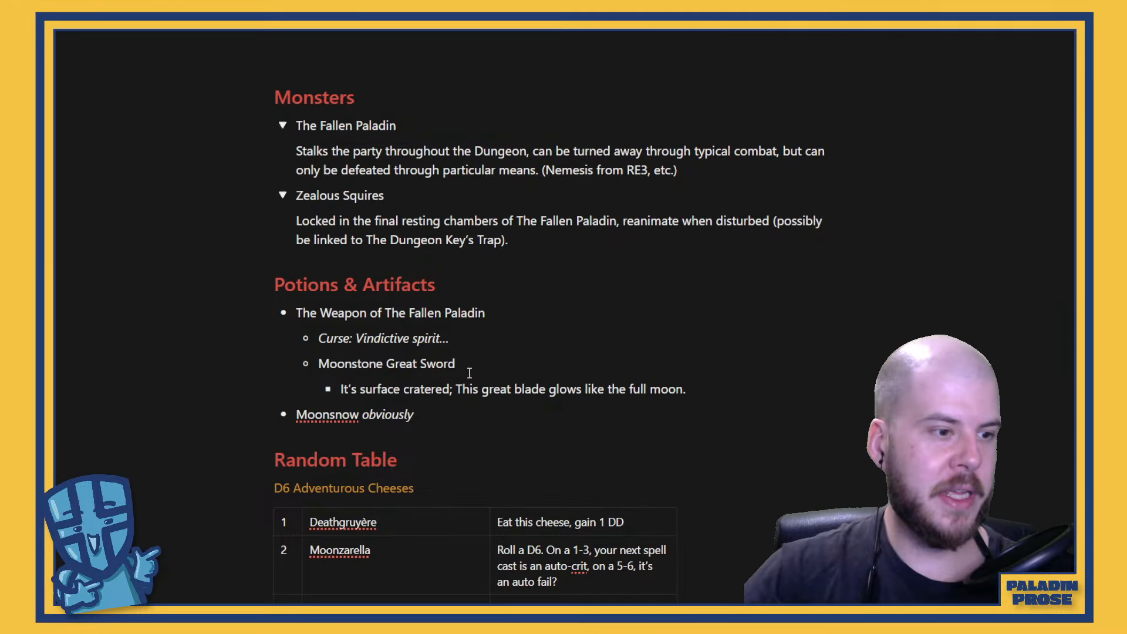
Add a nested bullet under the sword's description reading "Illuminates 30ft in all directions"
key(Return)
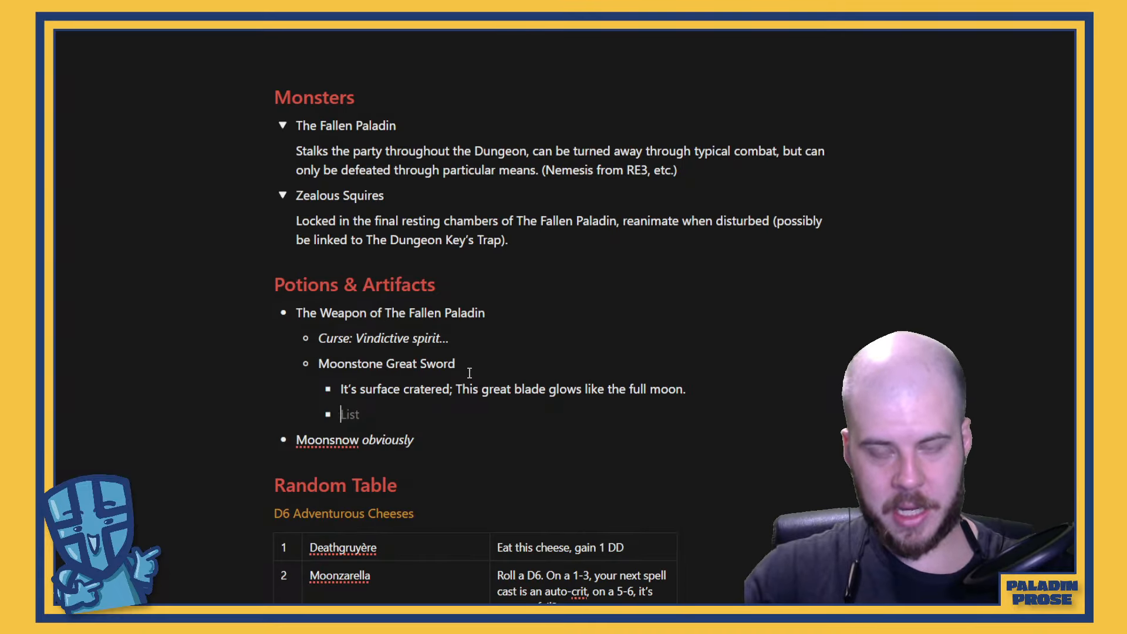
key(Tab)
text(I)
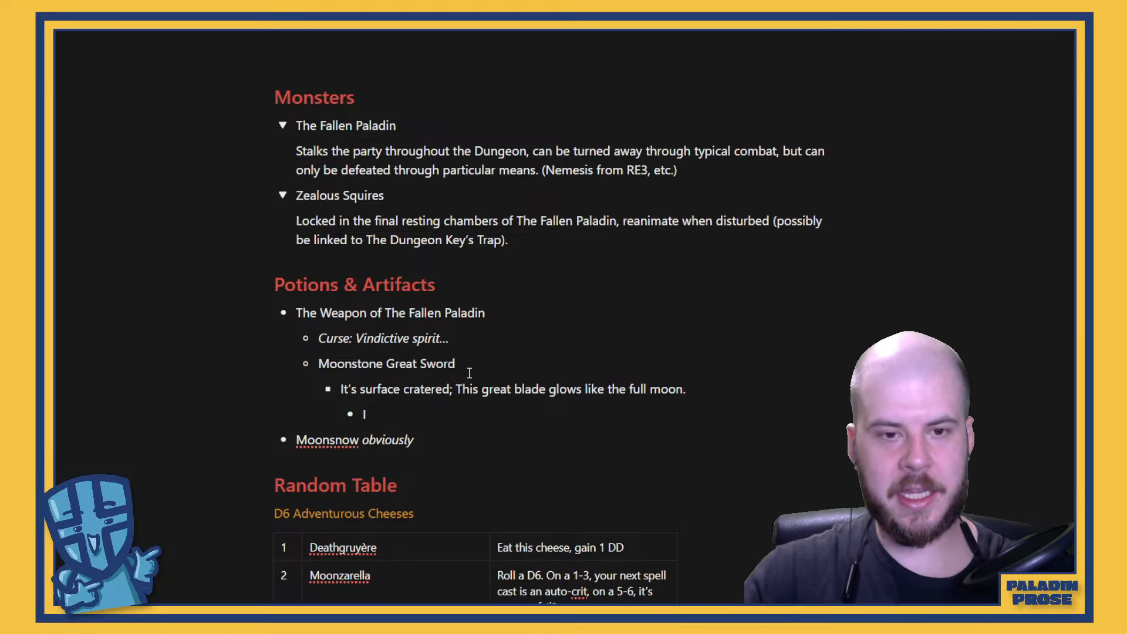
text(lluminates)
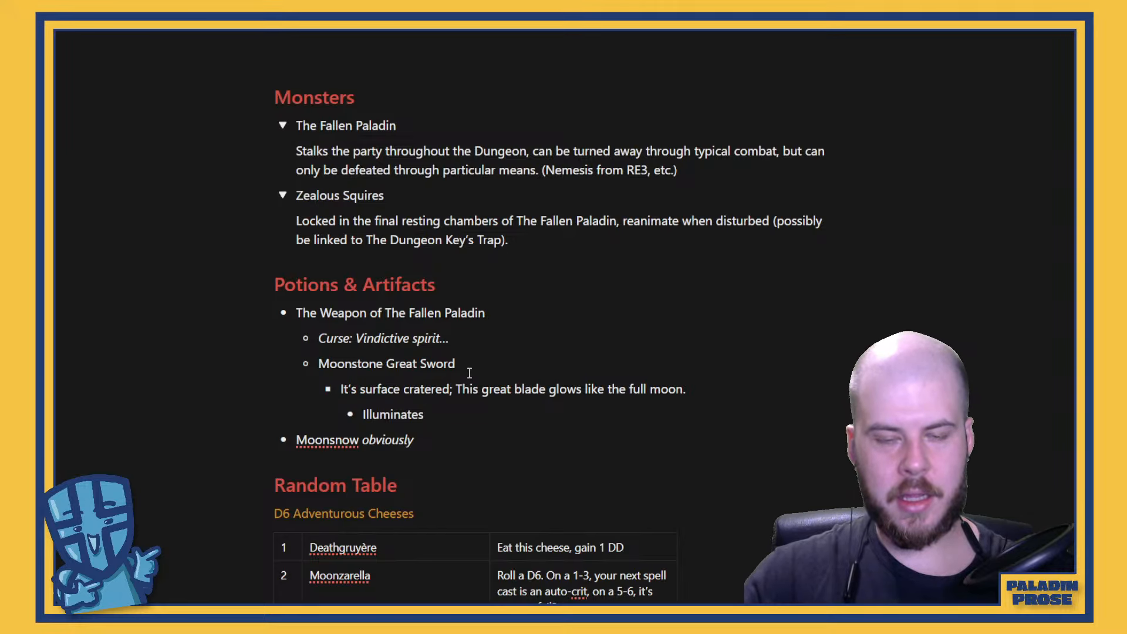
text(30)
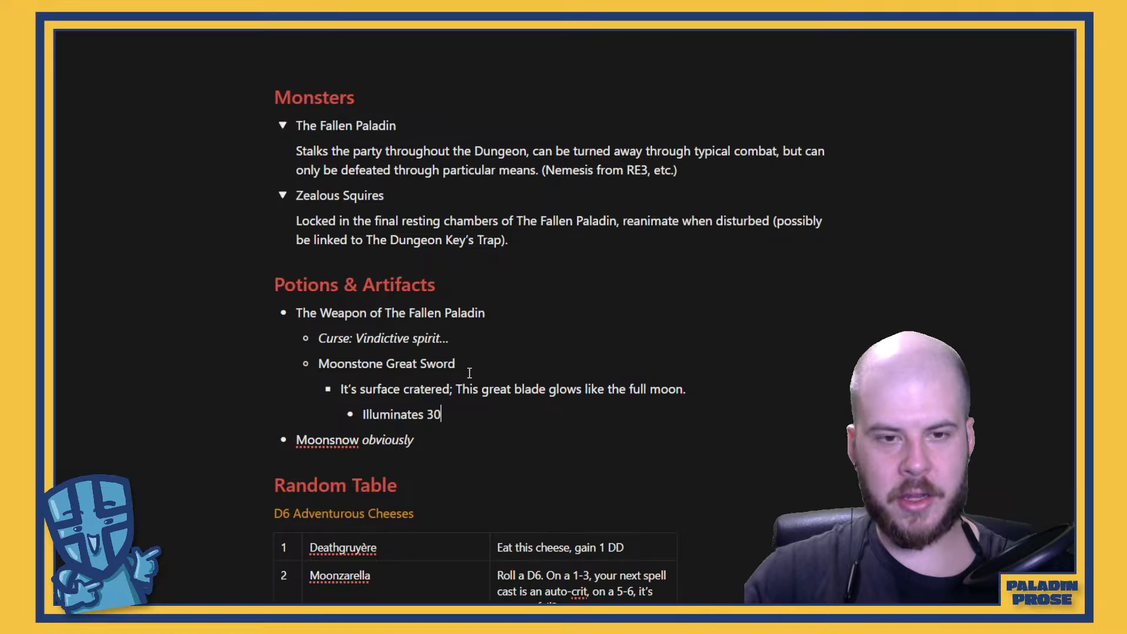
text(ft ahe)
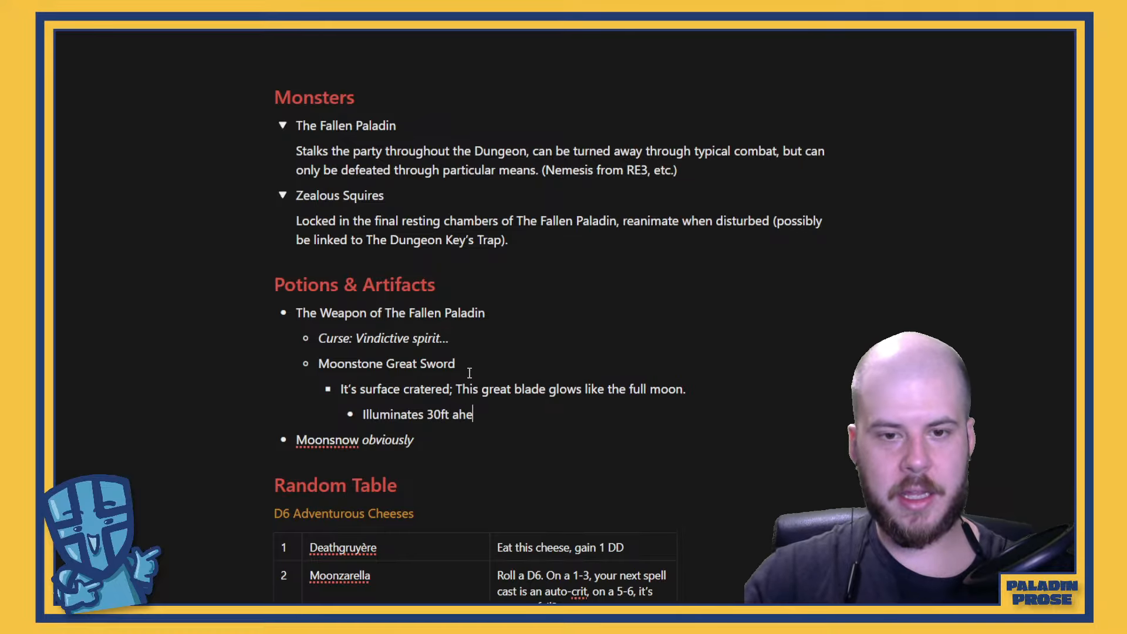
key(BackSpace)
key(BackSpace)
key(BackSpace)
text(in)
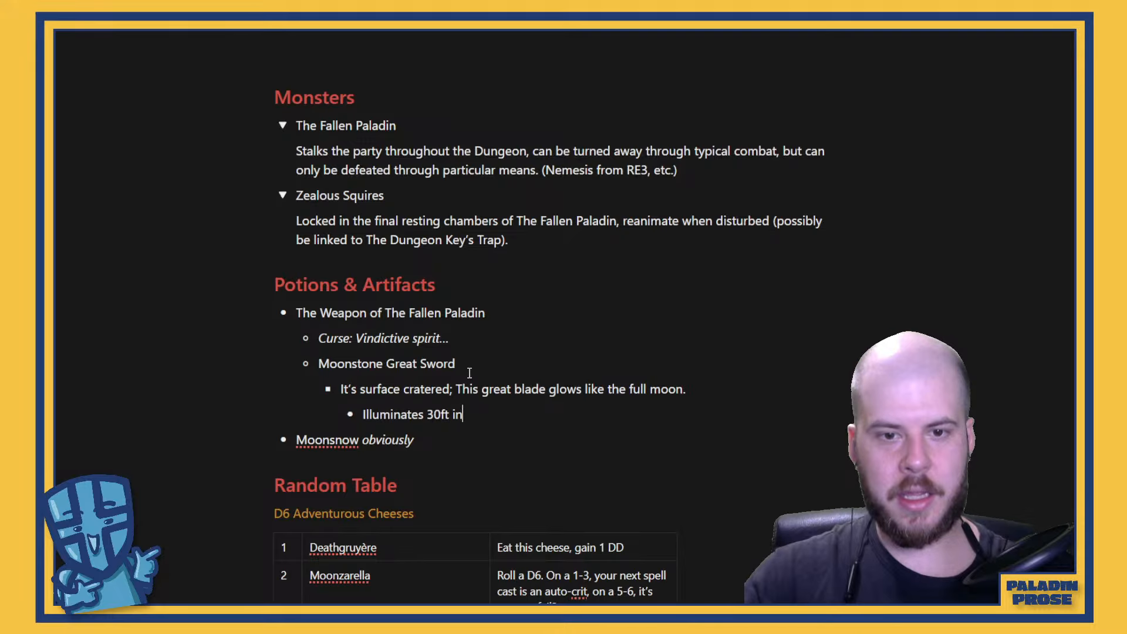
text( all directions)
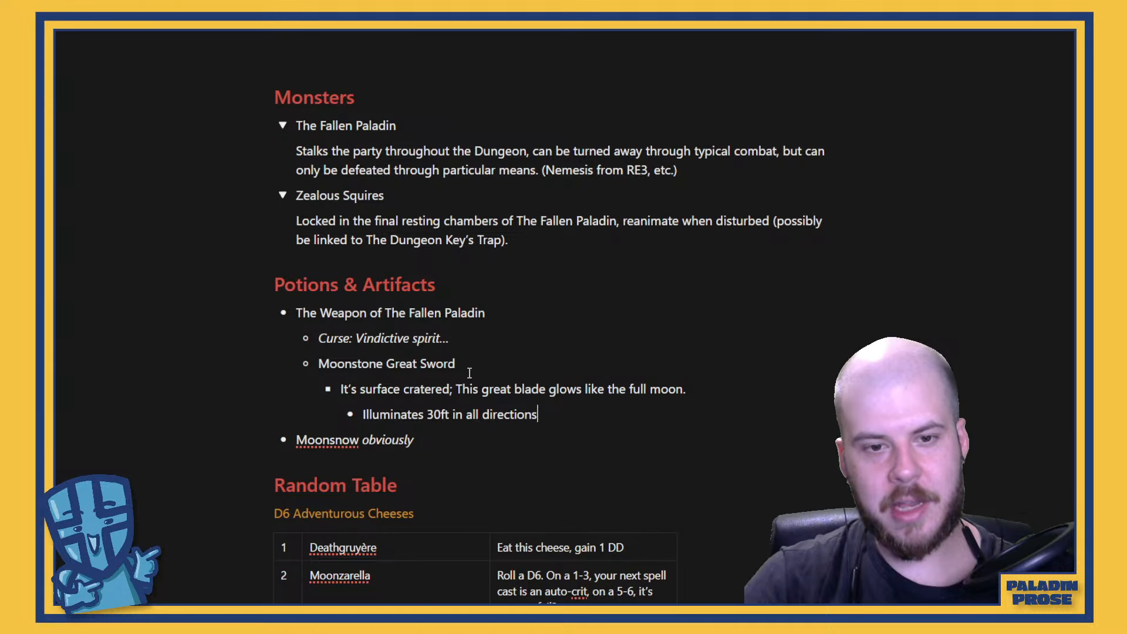
Add a bullet at the same level reading "The blade eats light itself, can store up to D6 hours of light(?)"
key(Return)
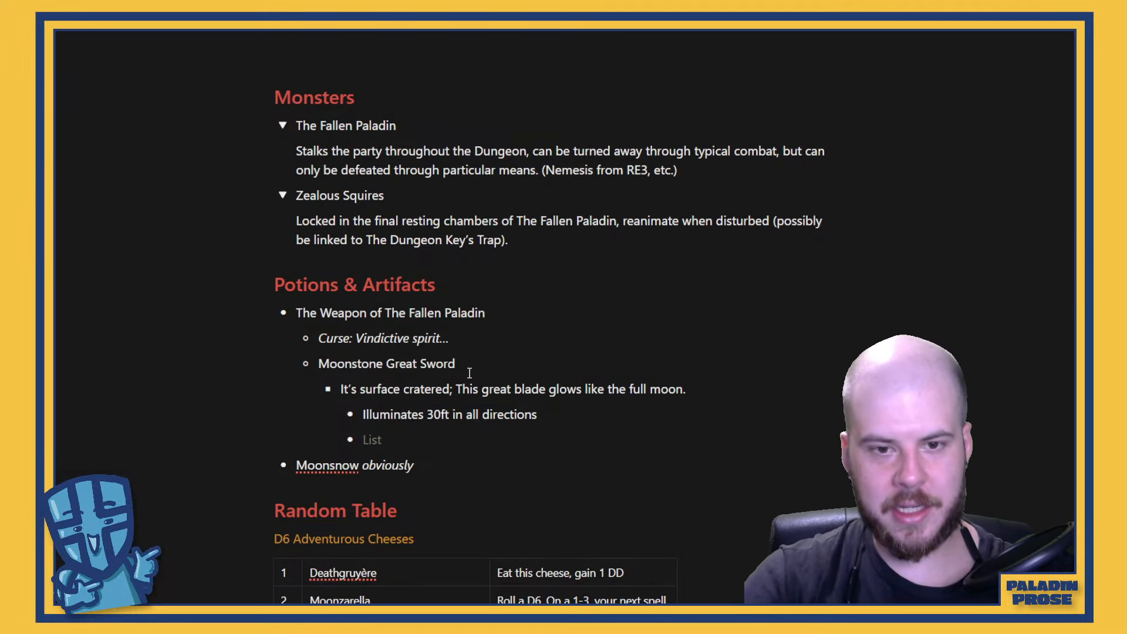
text(The blade )
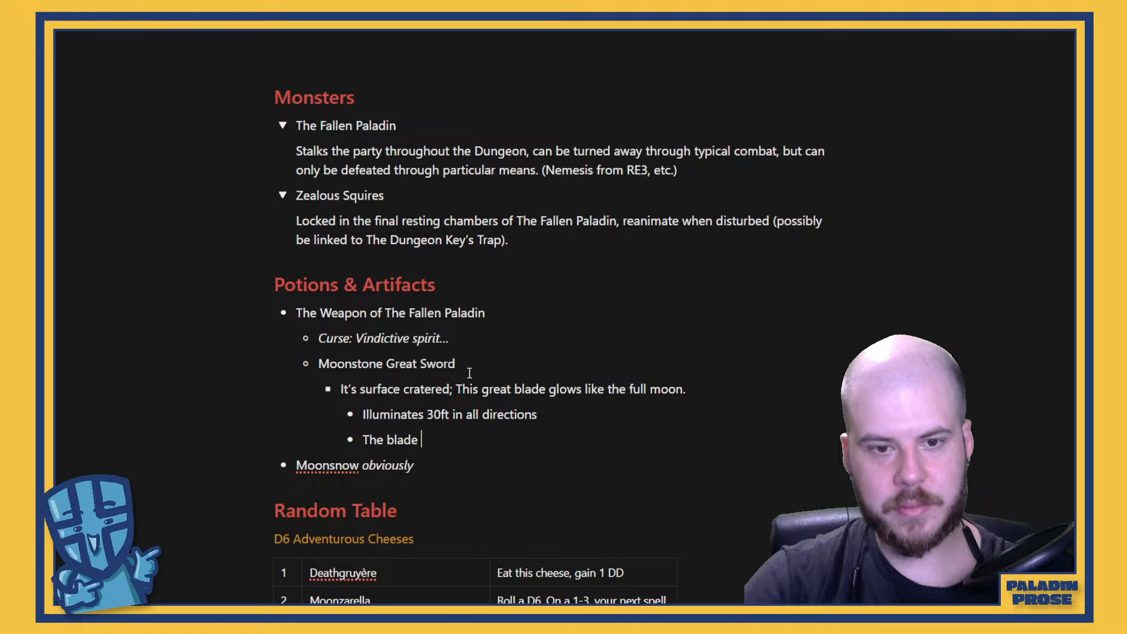
text(eat)
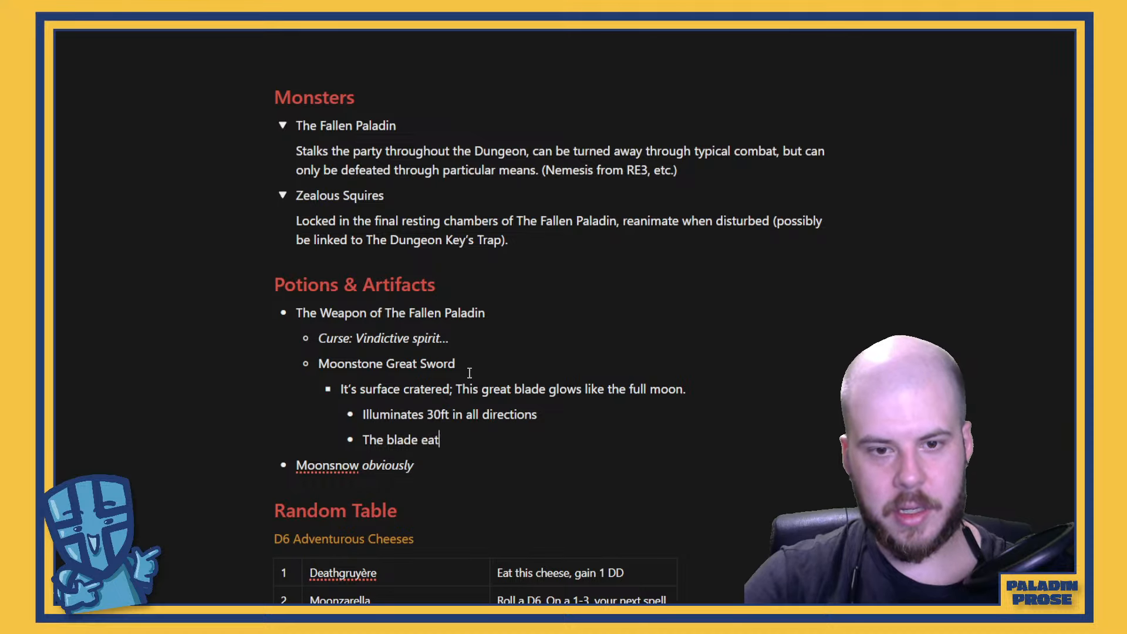
text(s light itself)
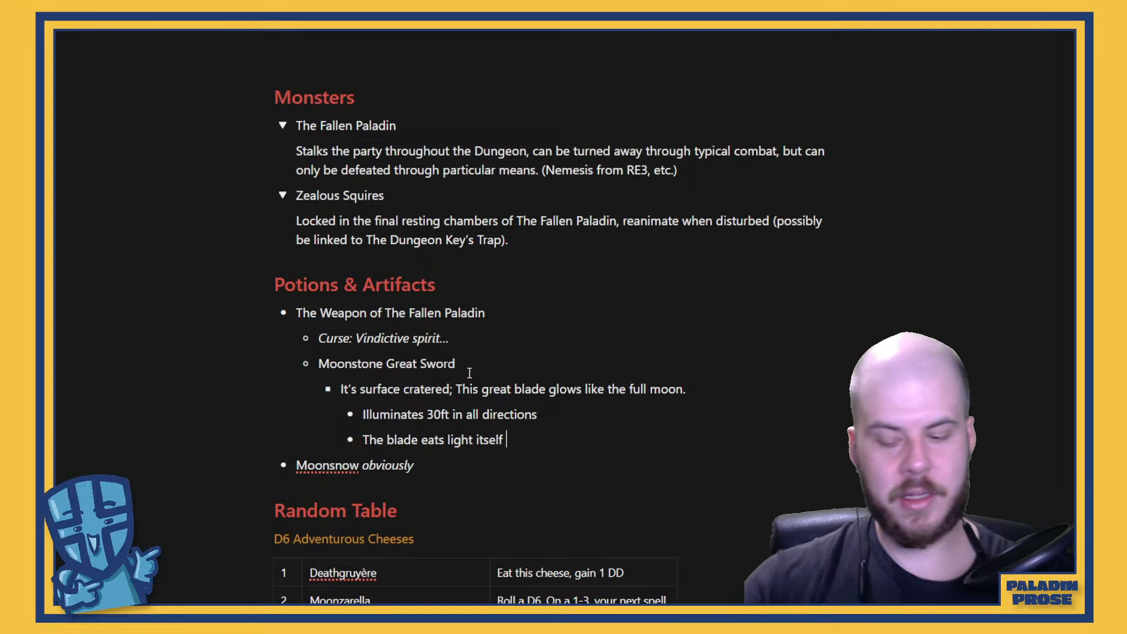
text(, can st)
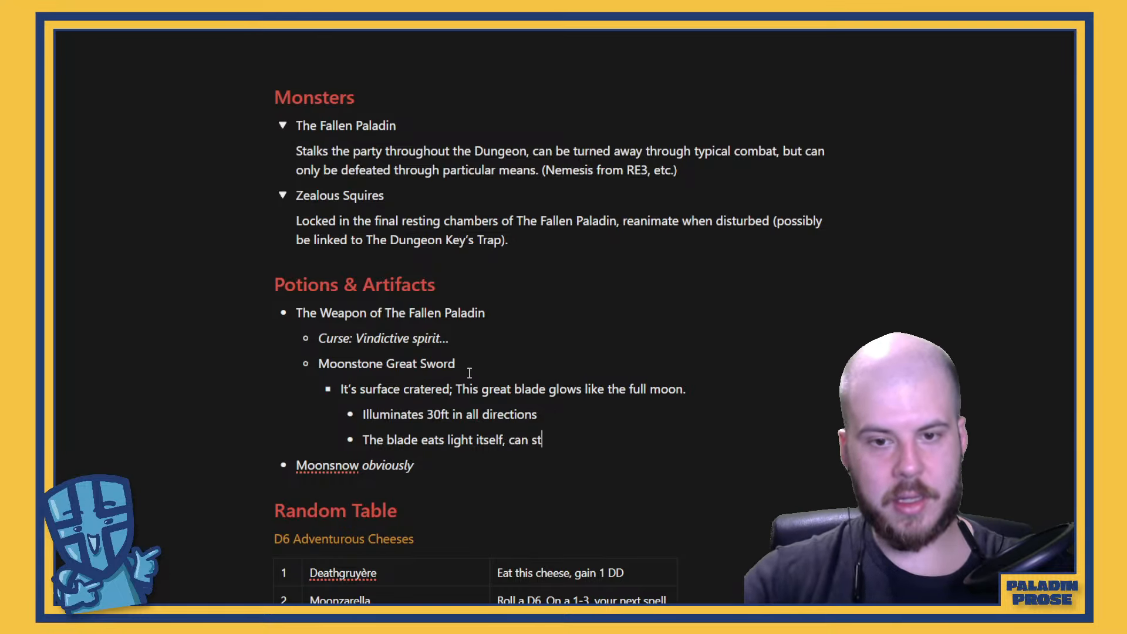
text(ore up to )
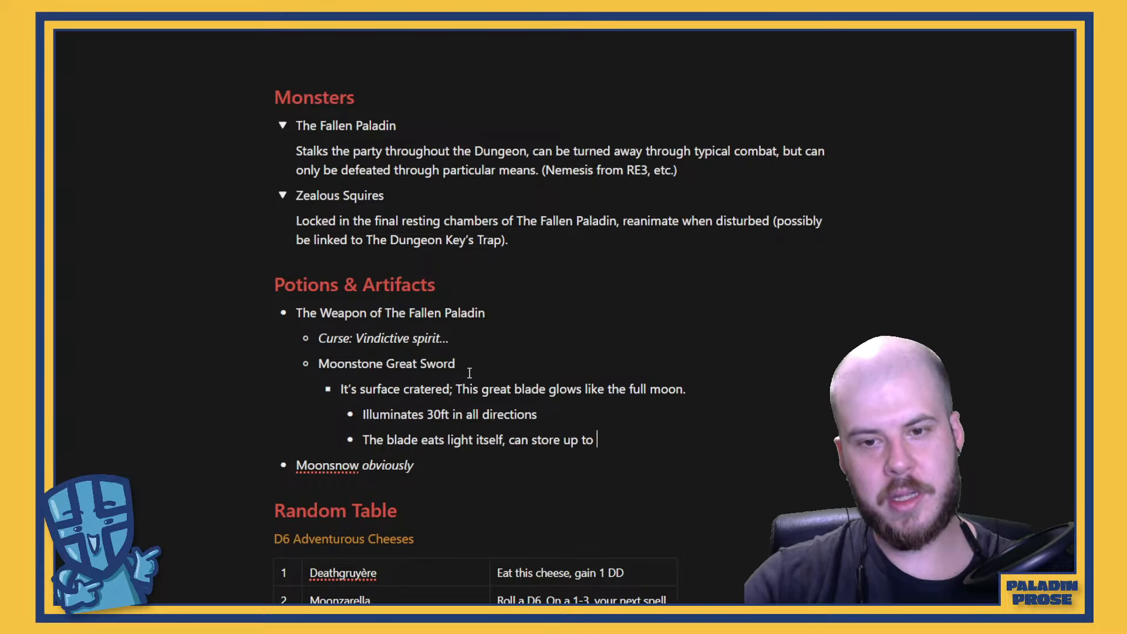
text(D)
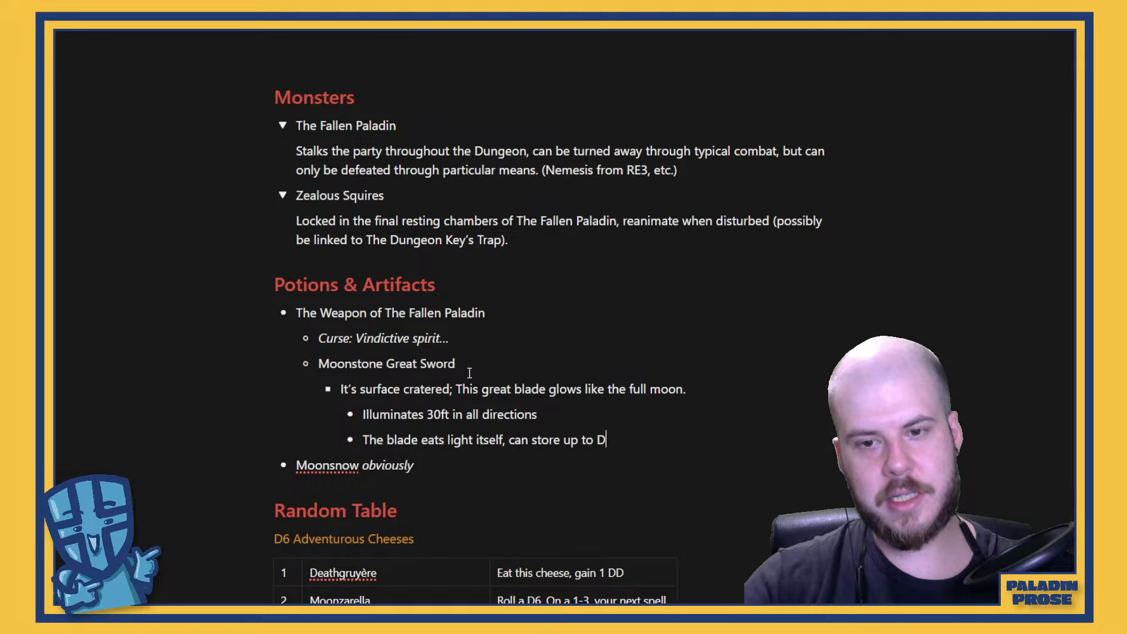
text(6 hour)
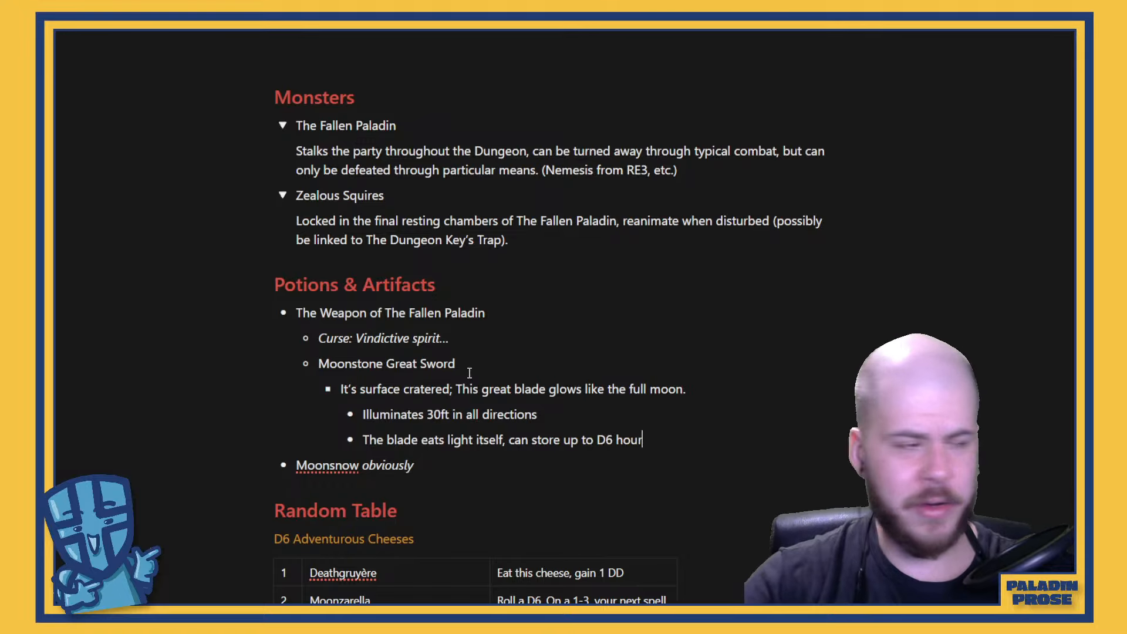
text(s of light?)
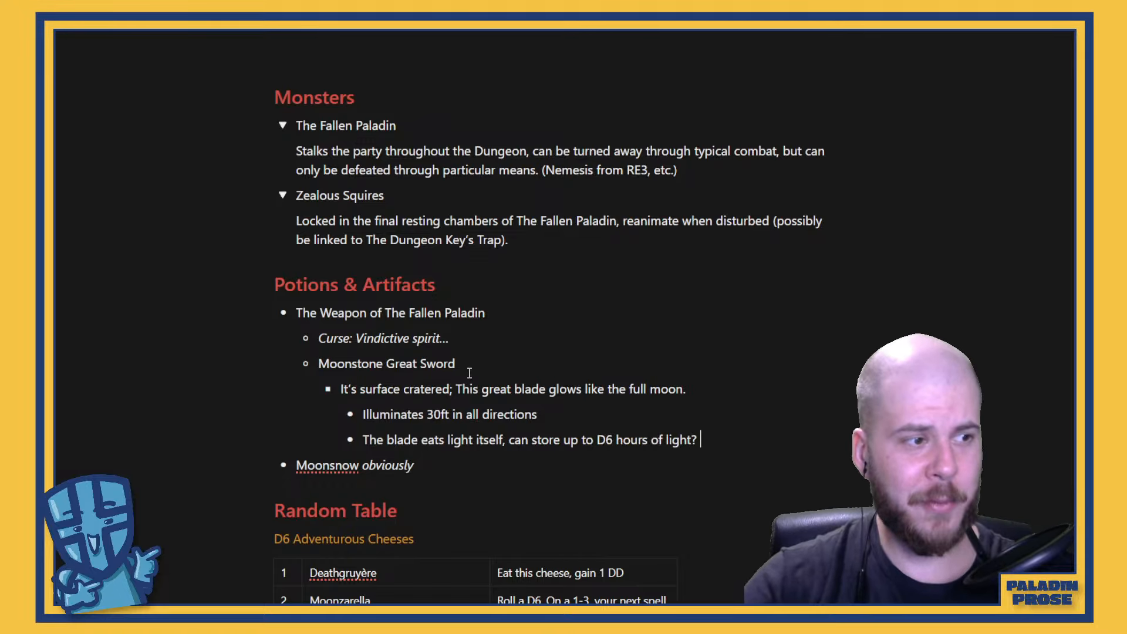
key(BackSpace)
key(BackSpace)
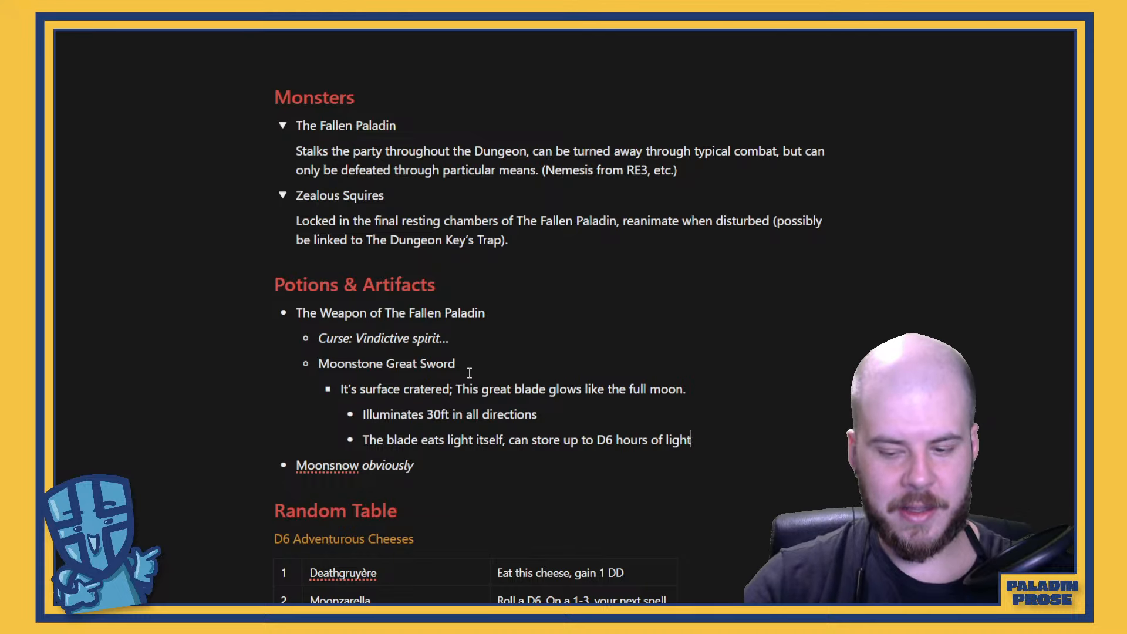
text((?))
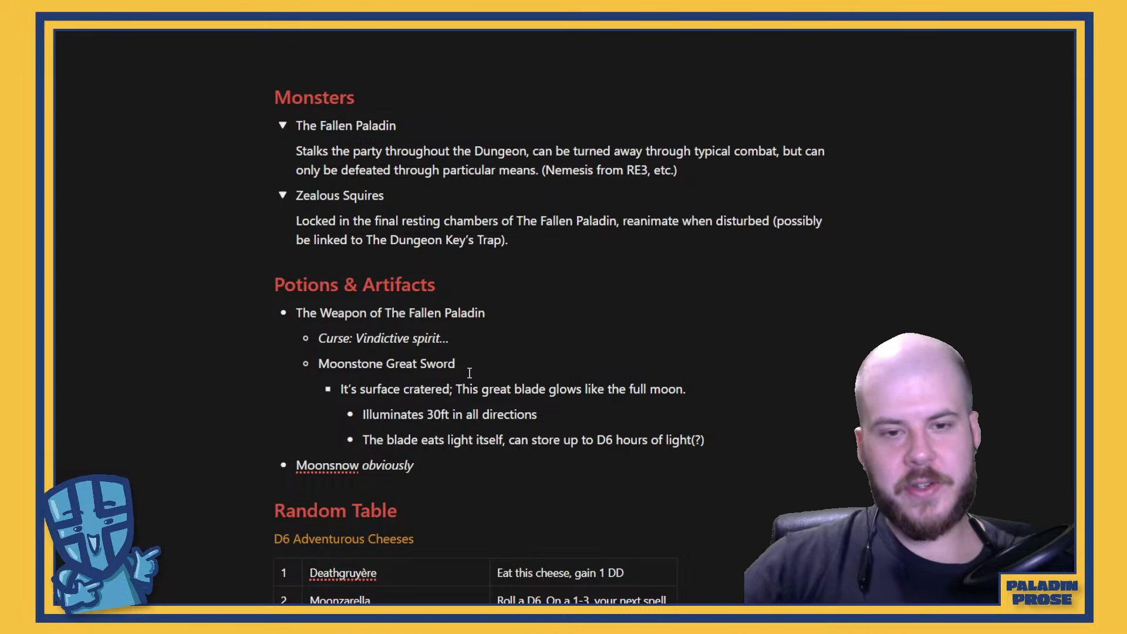
Add a nested bullet under the blade's light-storage line reading "OR 1 hour -1d12 minutes"
key(Return)
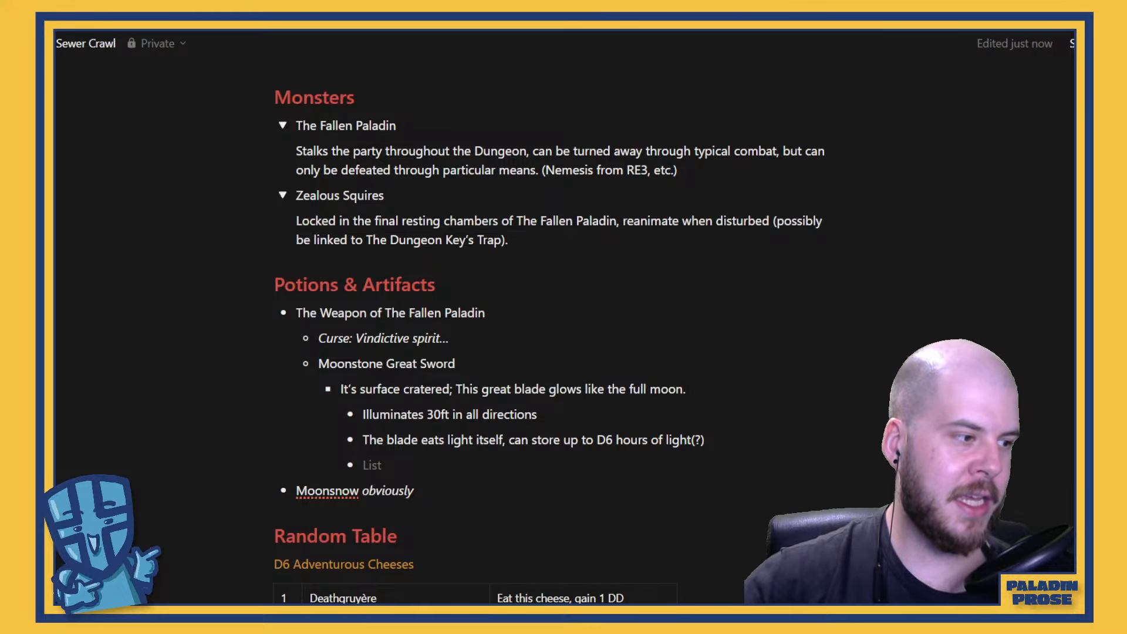
mouse_move(57, 482)
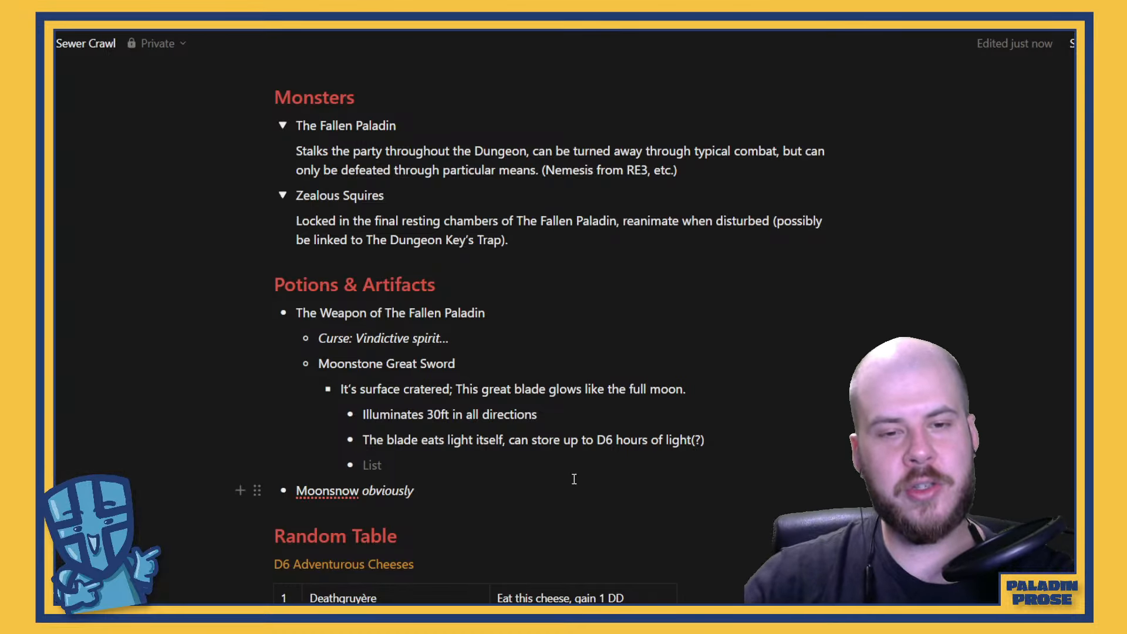
click(469, 468)
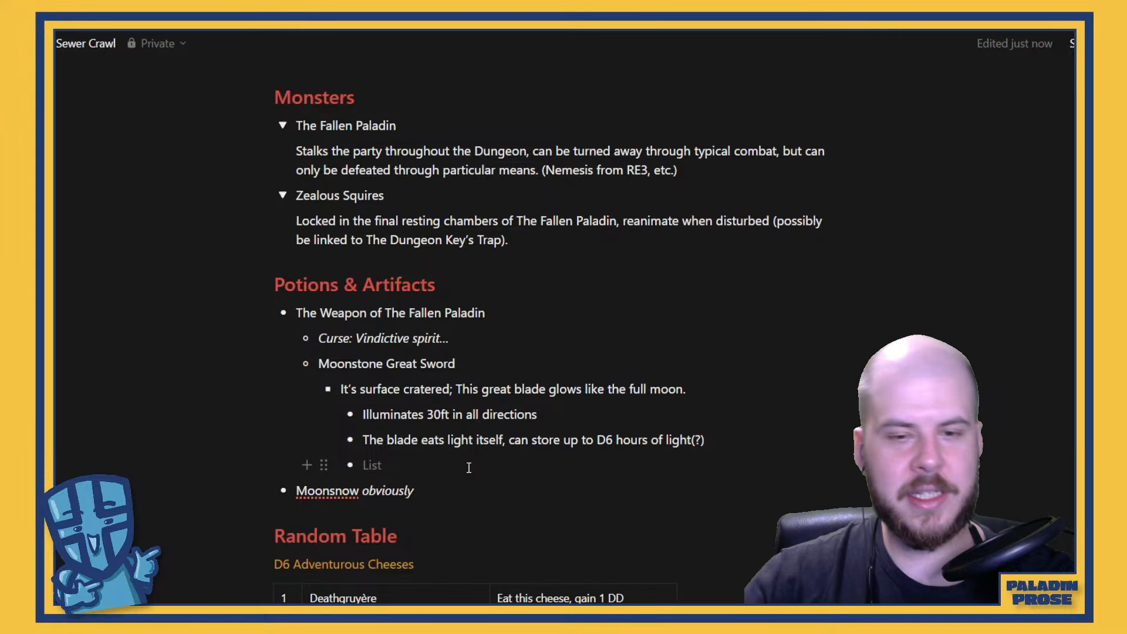
key(Tab)
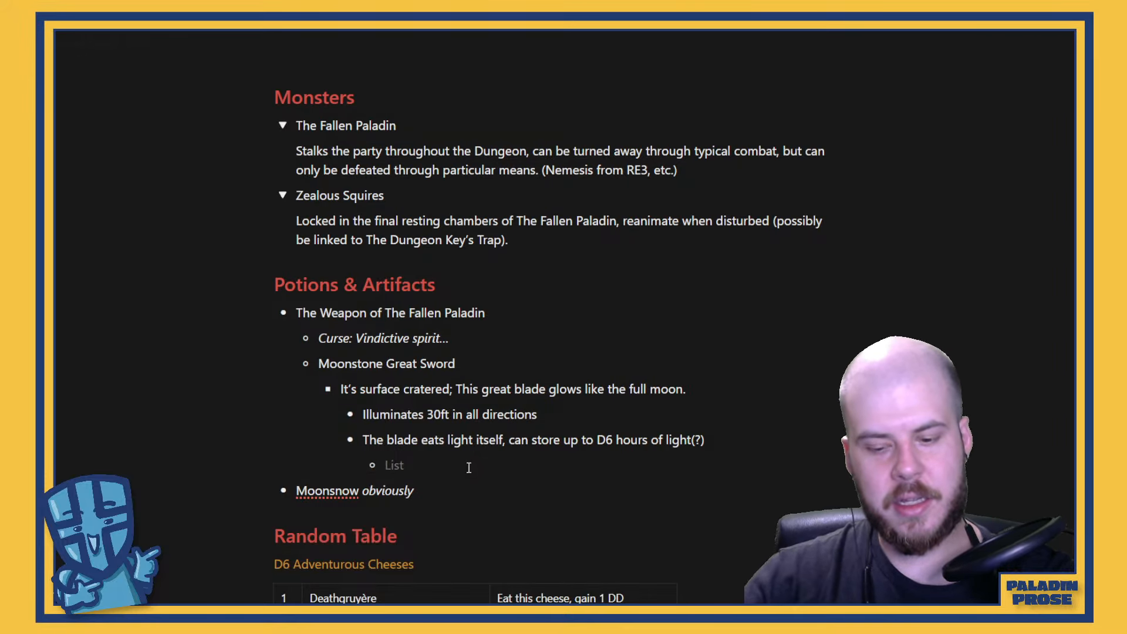
text(OR 1 hour)
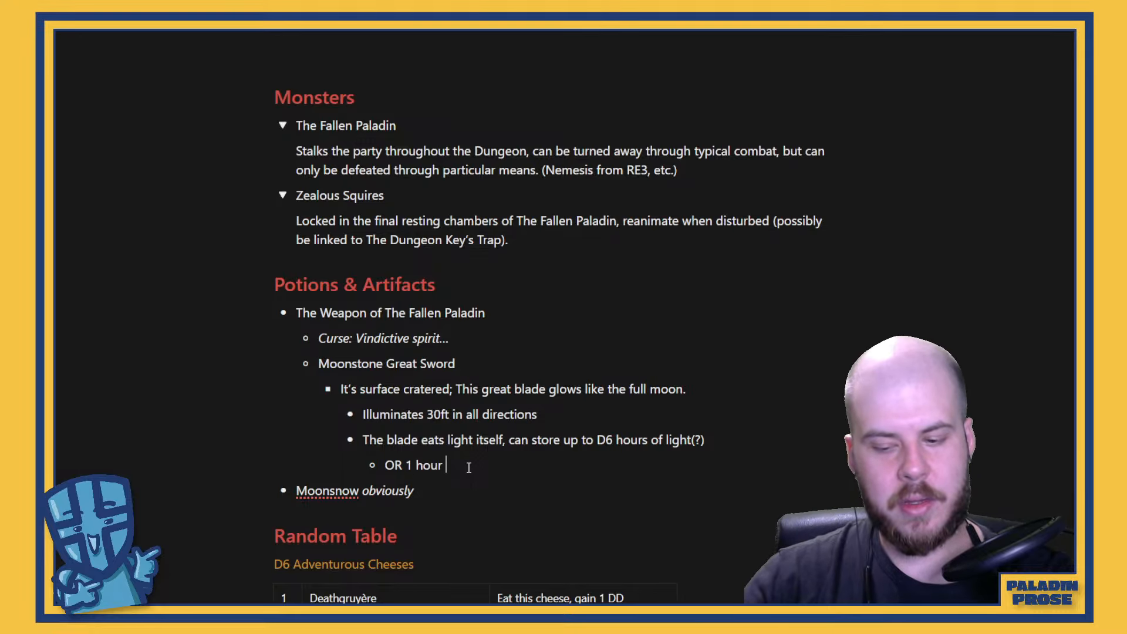
text( -1d12 minue)
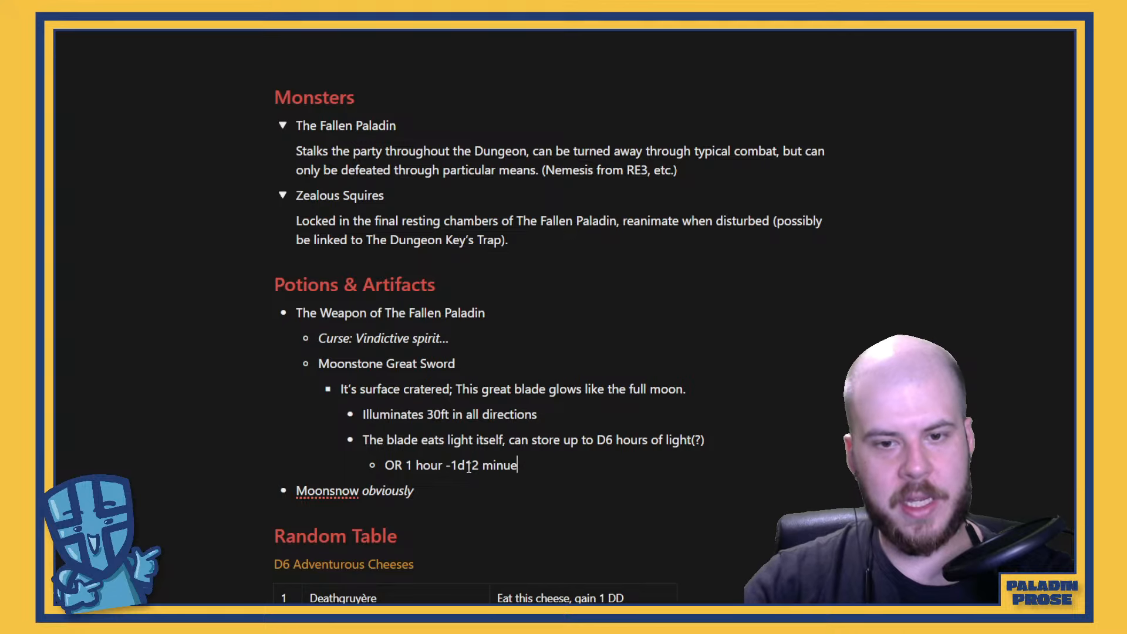
key(BackSpace)
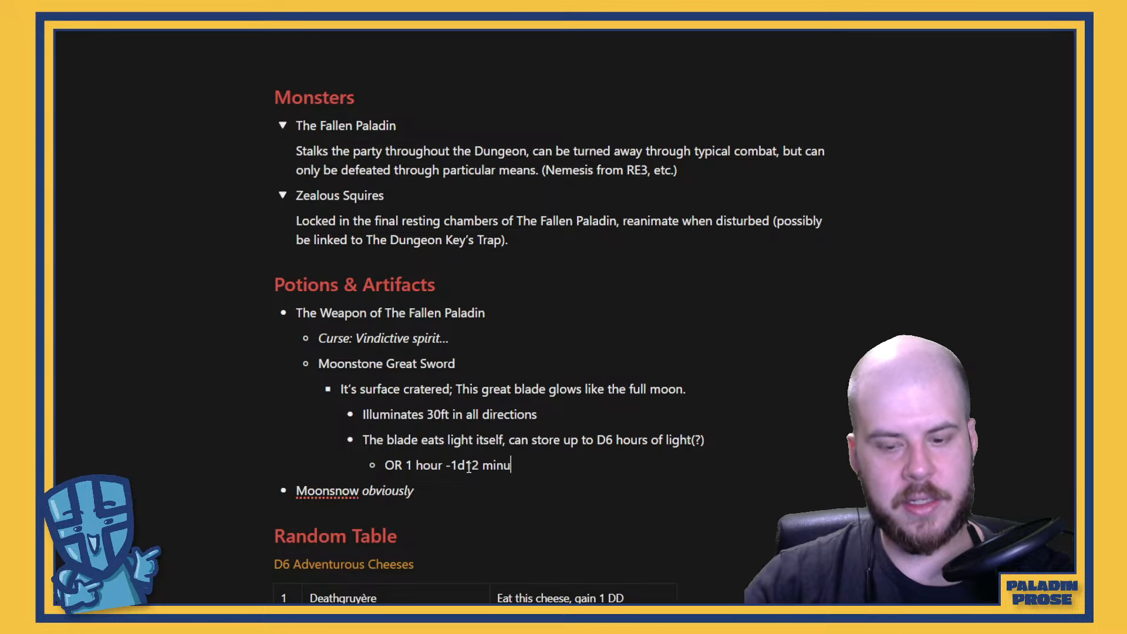
text(tes)
Add another alternative bullet at the same level beginning "OR for every DX minutes of light expended,"
key(Return)
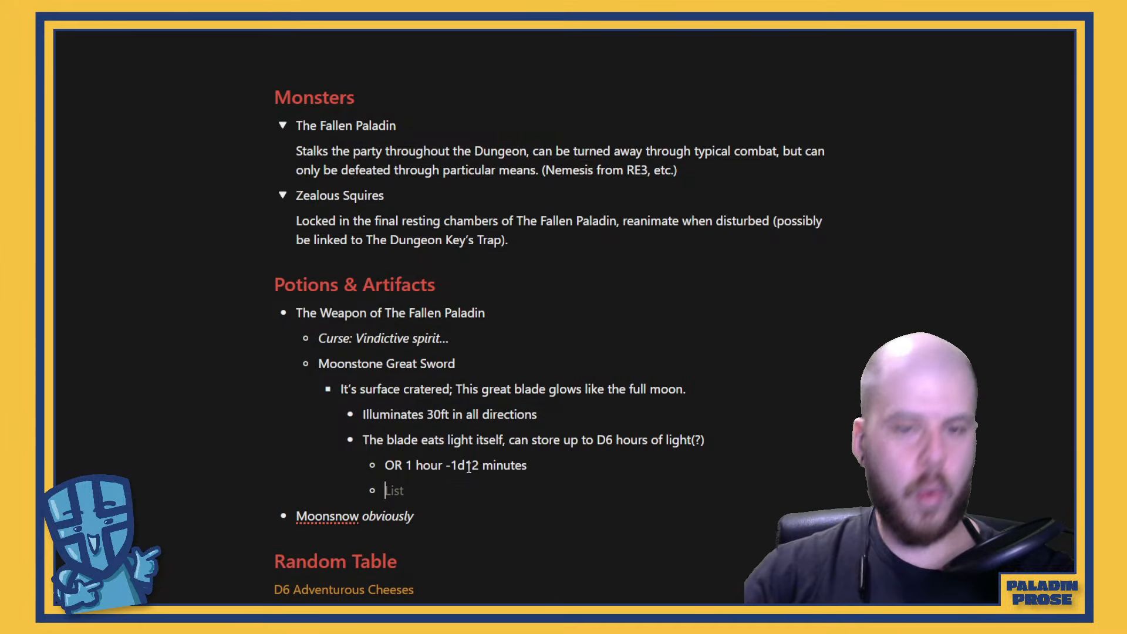
text(ORF)
key(BackSpace)
key(BackSpace)
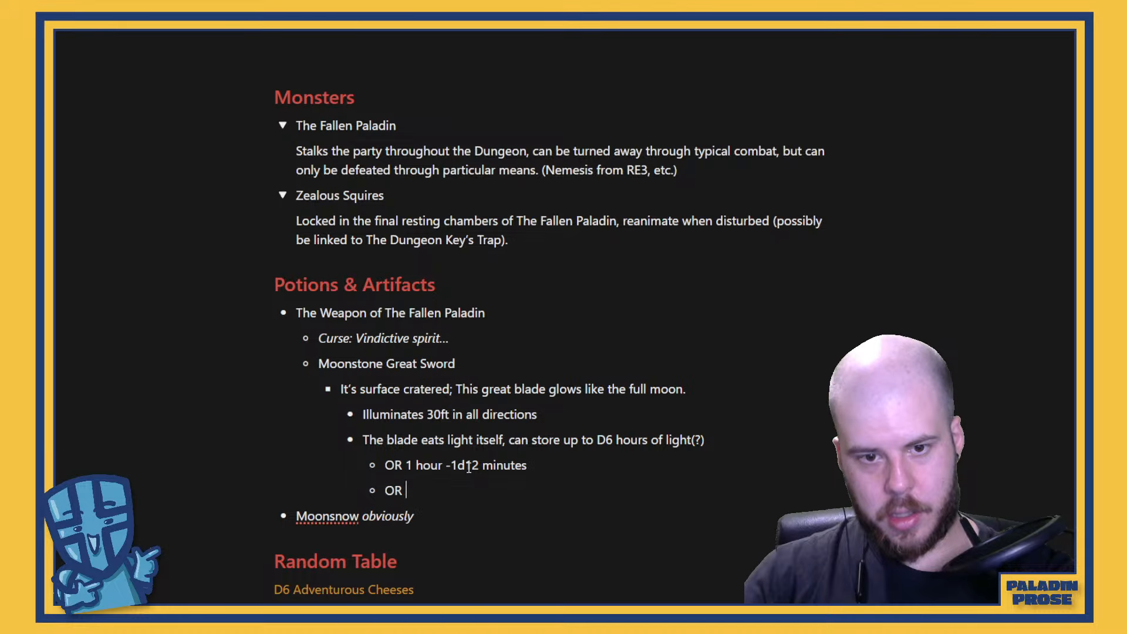
text(for eve)
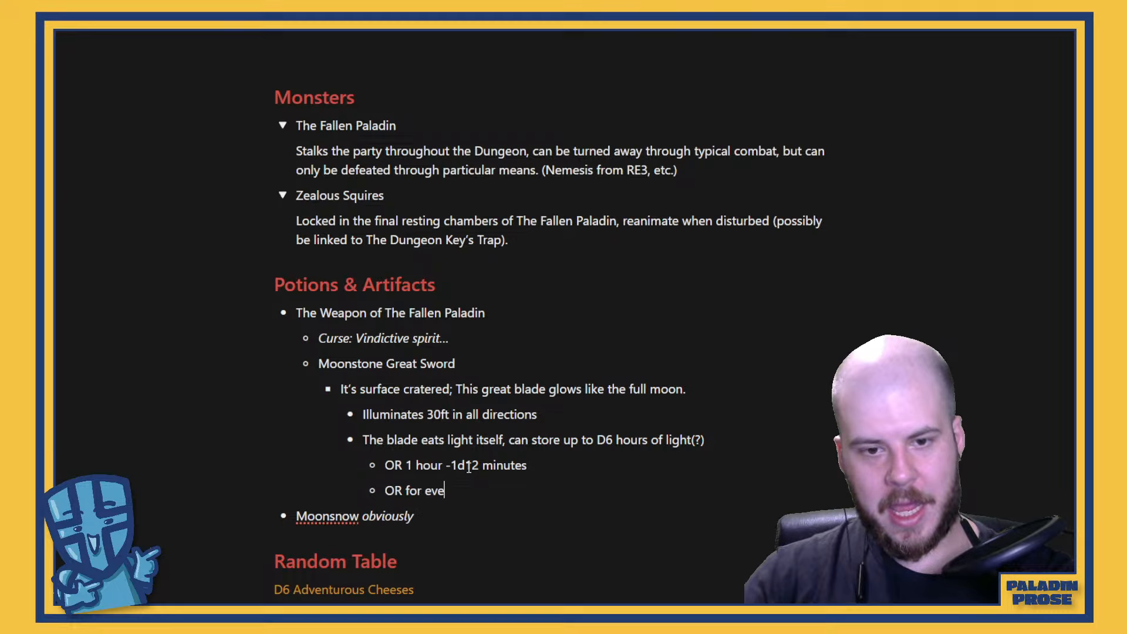
key(BackSpace)
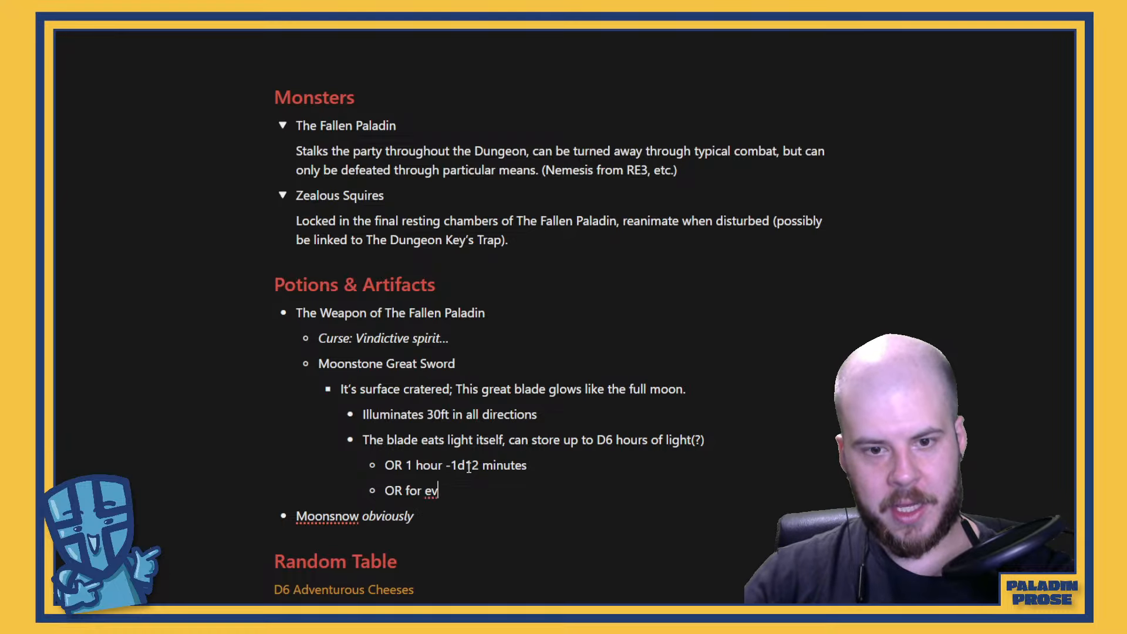
text(ery DX)
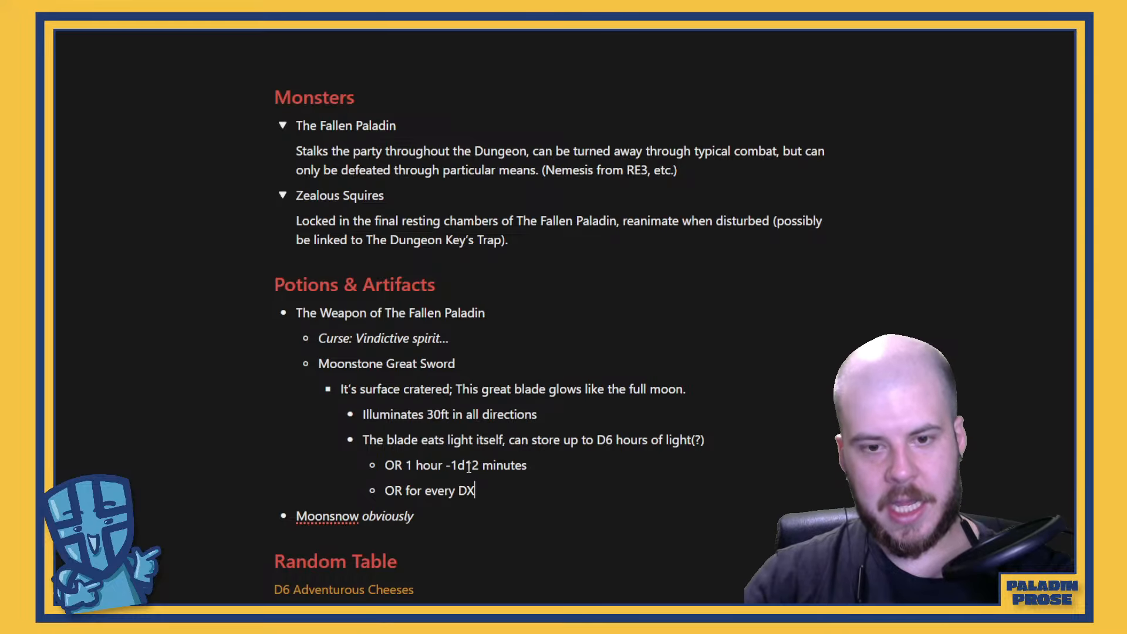
text( minutes of )
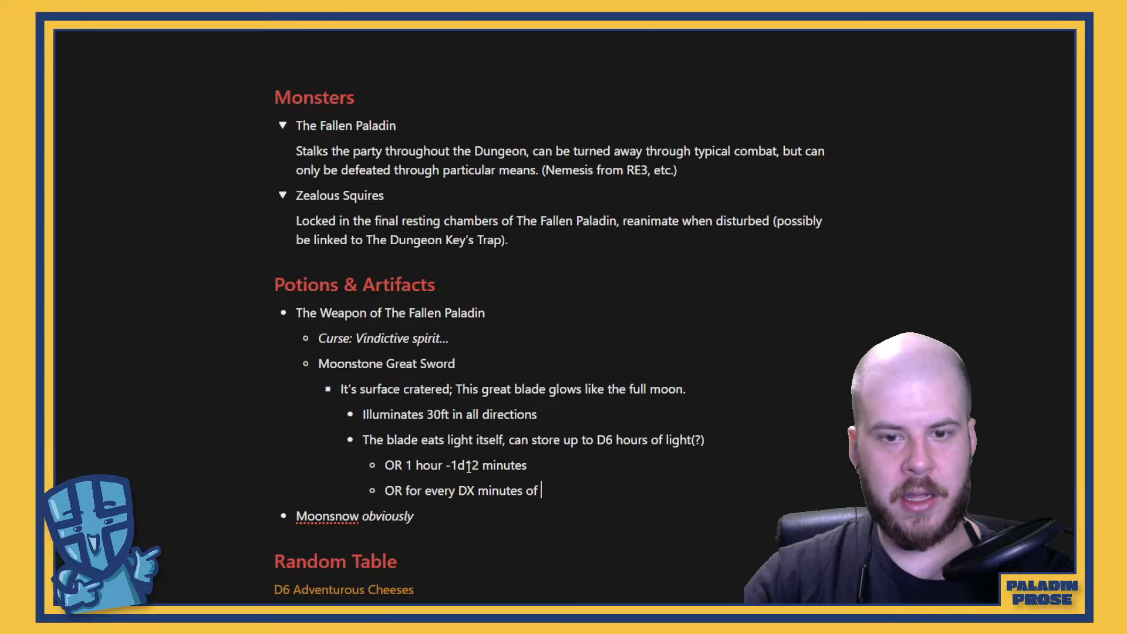
text(light)
text(expended,)
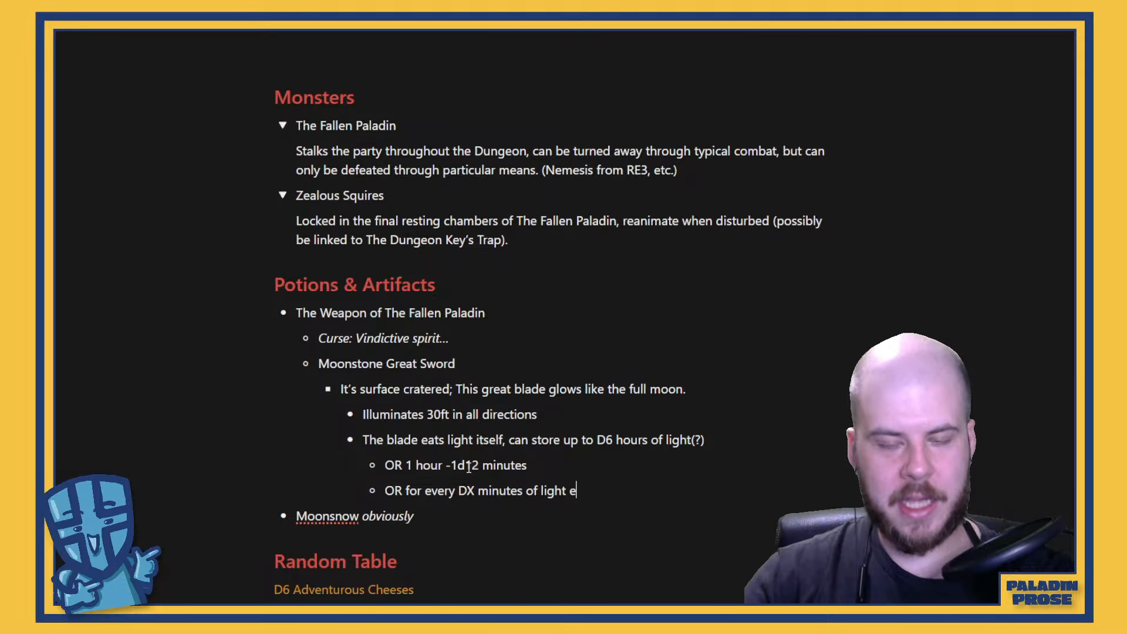
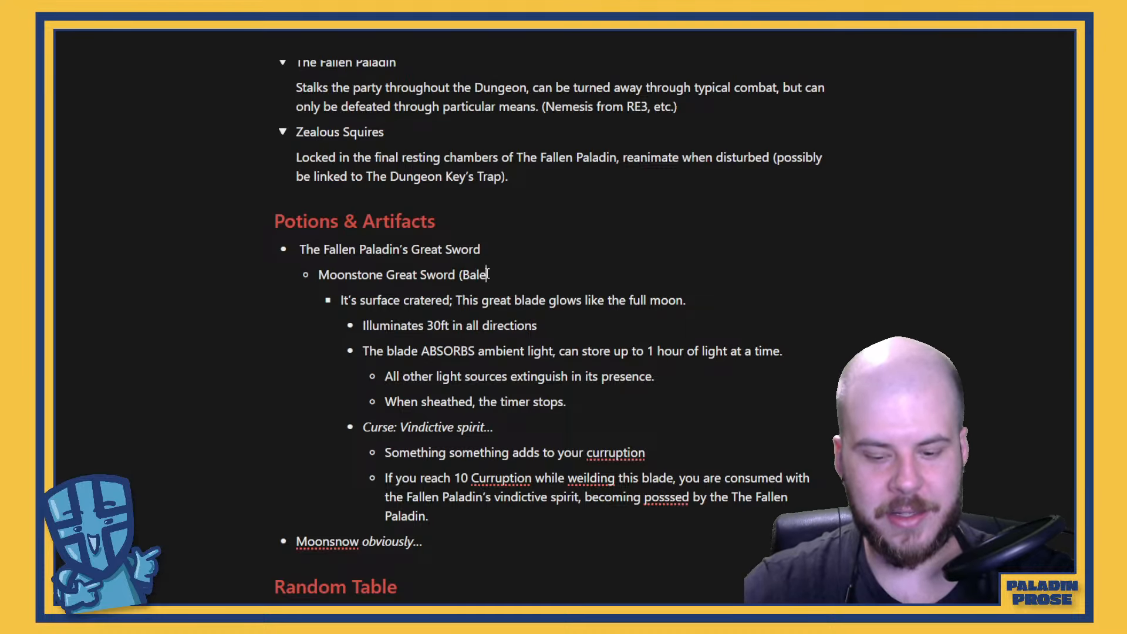
Complete the parenthetical name "(Baleful Blade)" after Moonstone Great Sword in the Potions & Artifacts list
text(ful Blade)
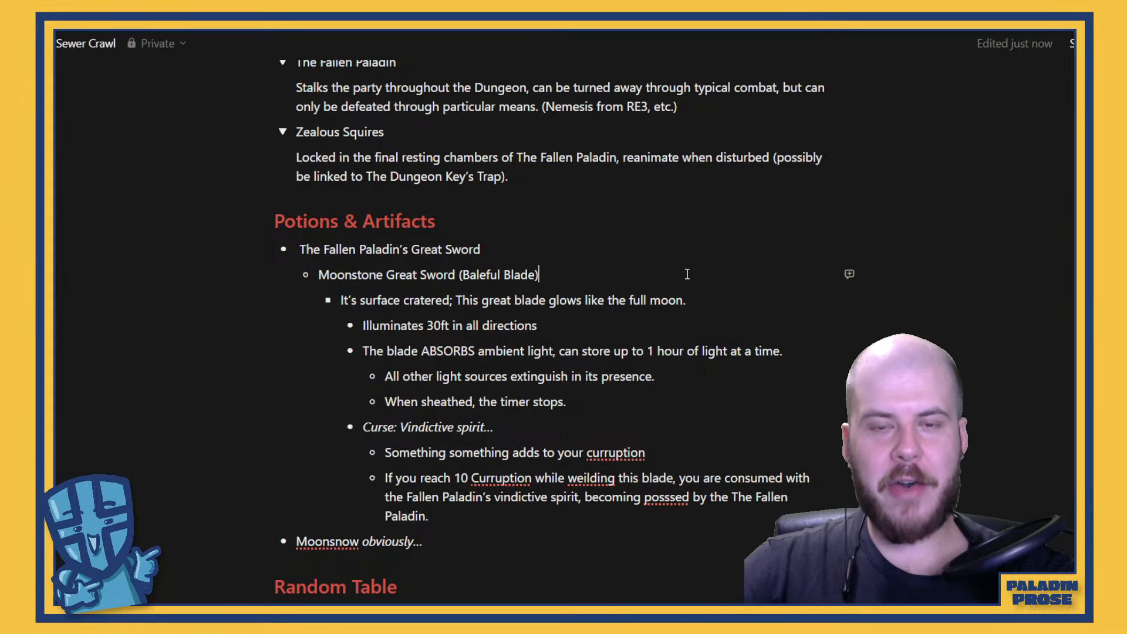
scroll(616, 466, down, 1)
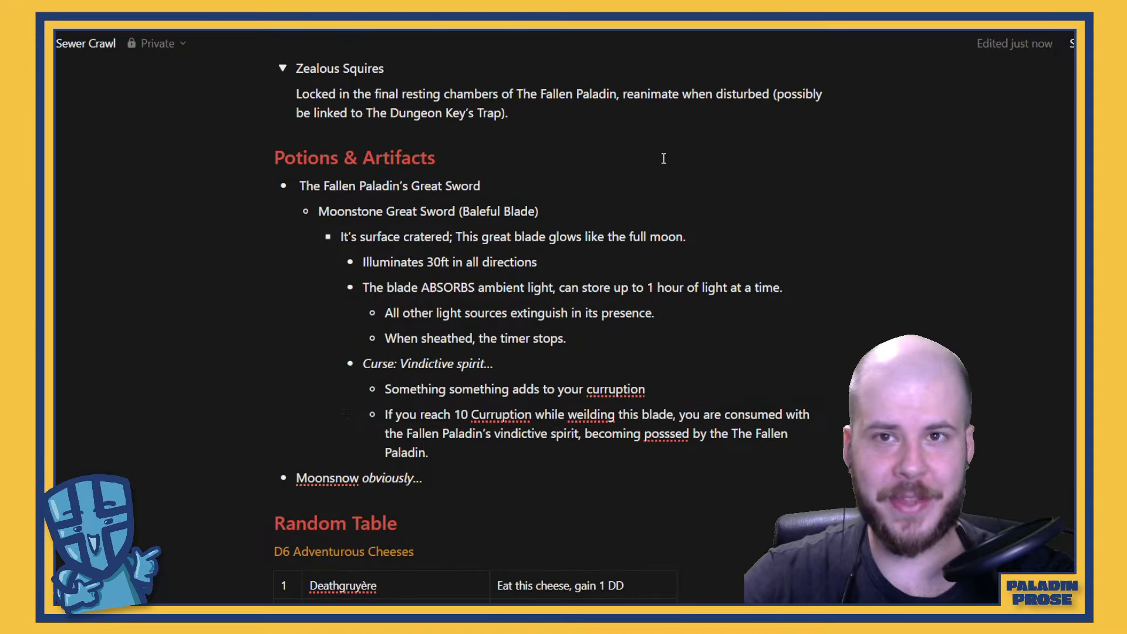
Switch to the Google search page and replace the existing query with a search for "Baleful blade"
key(alt+Tab)
click(279, 45)
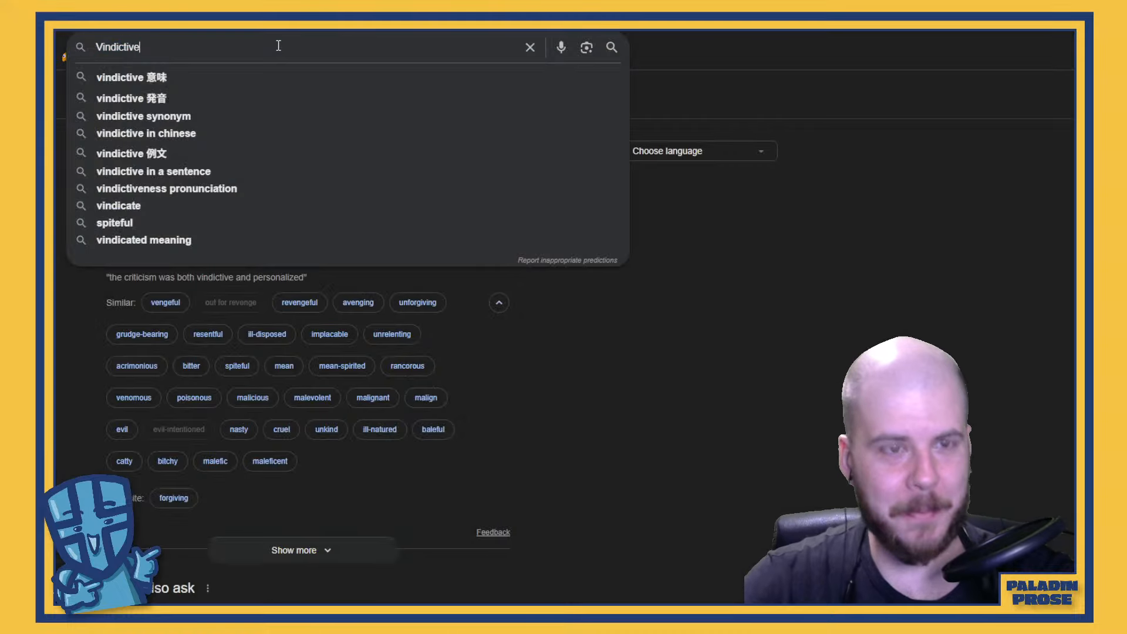
key(BackSpace)
key(BackSpace)
key(BackSpace)
key(BackSpace)
key(BackSpace)
key(BackSpace)
key(BackSpace)
key(BackSpace)
key(BackSpace)
key(BackSpace)
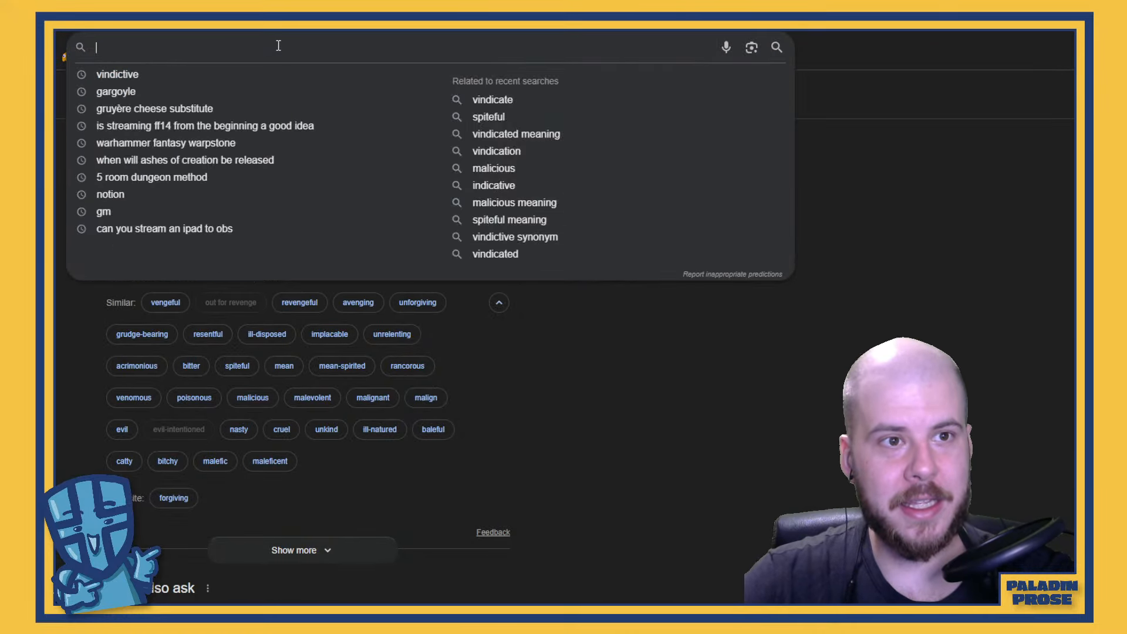
text(Bale)
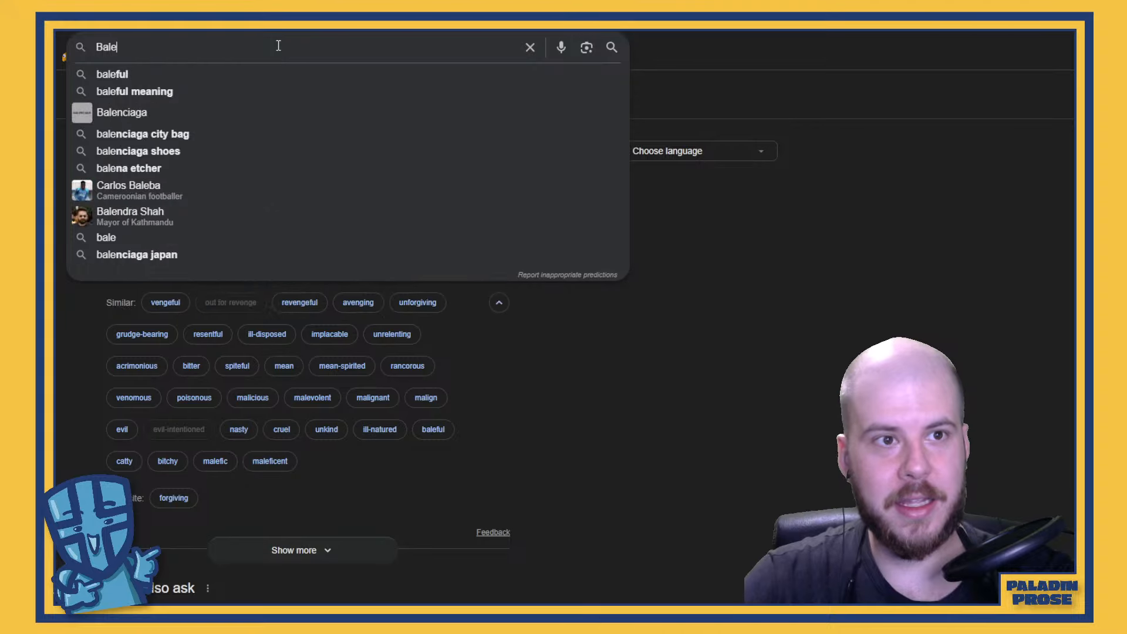
text(ful blade)
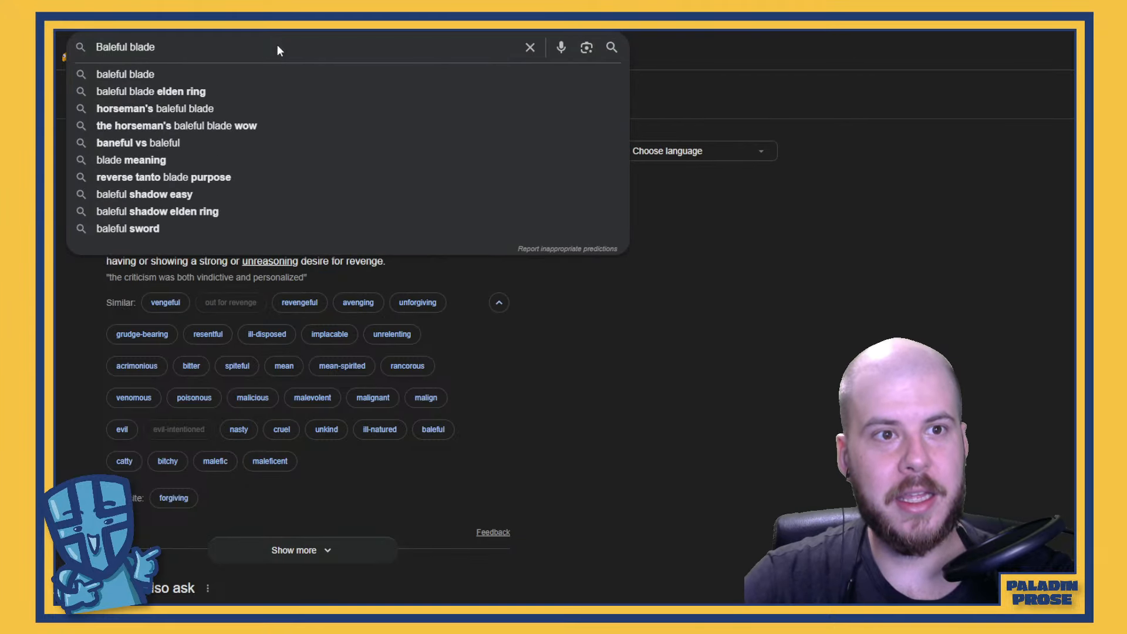
key(Return)
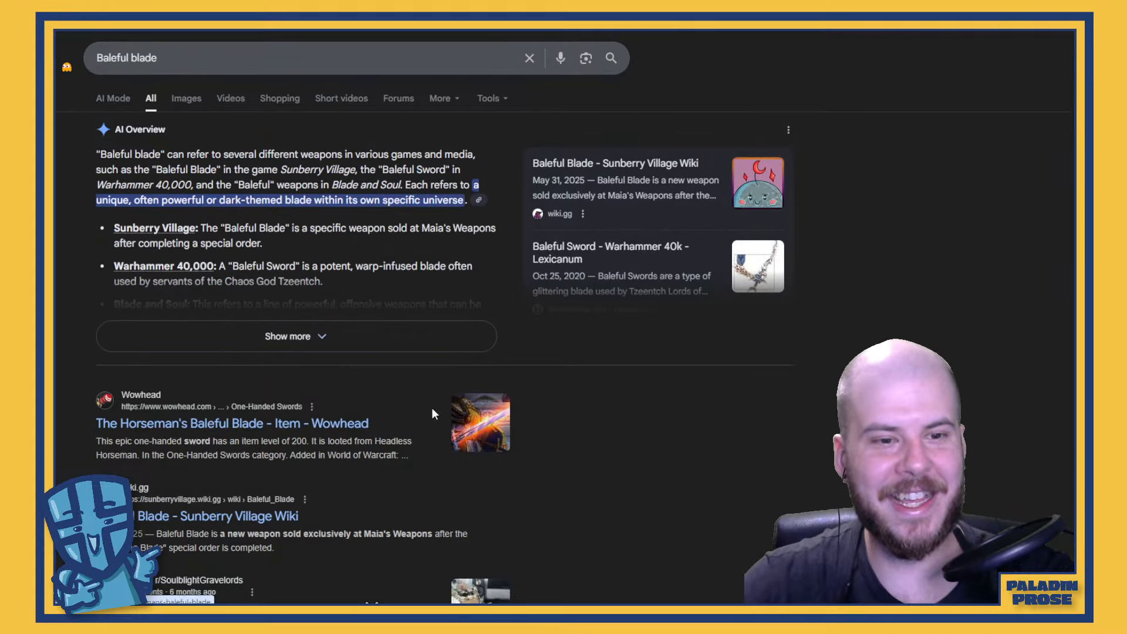
Open the Wowhead page for The Horseman's Baleful Blade, pass the adblock notice and look through the item's details and screenshots
click(306, 425)
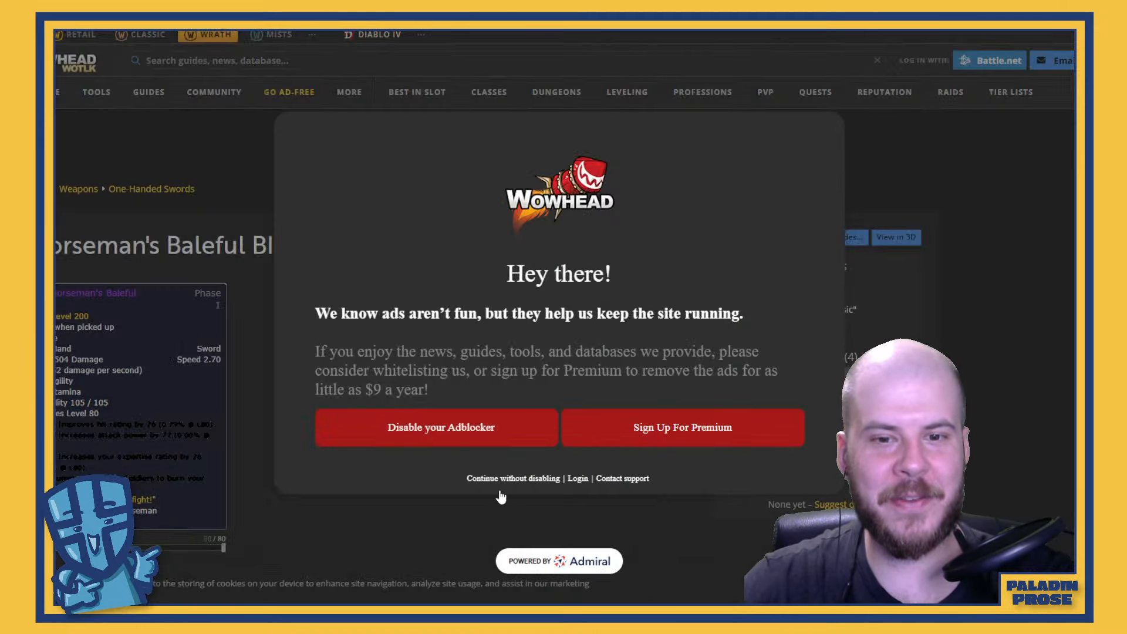
click(498, 479)
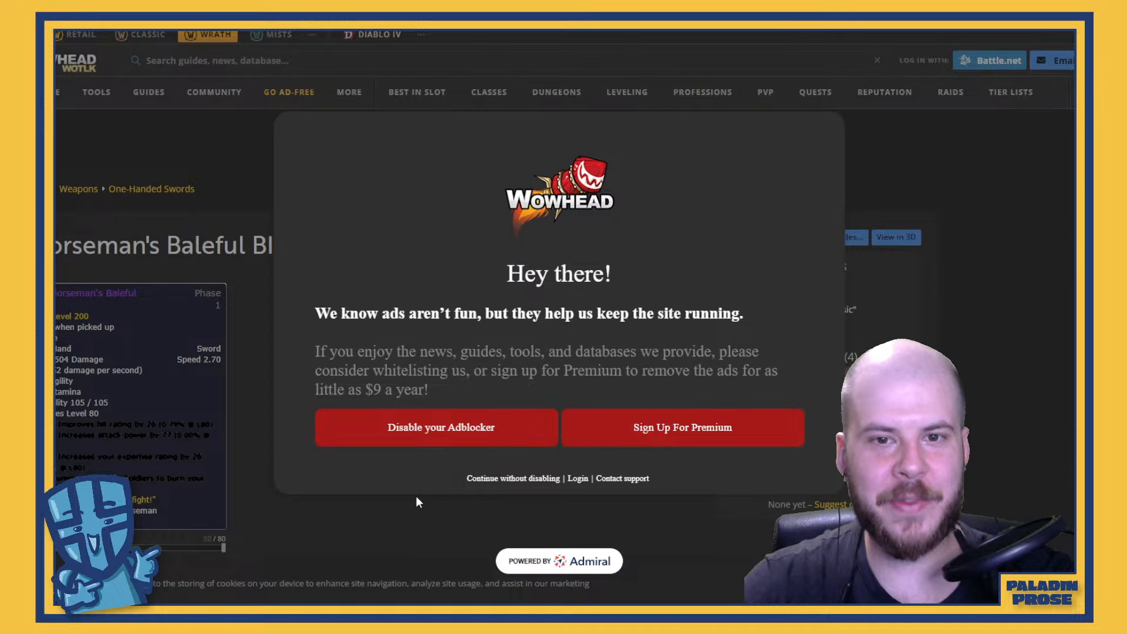
click(778, 379)
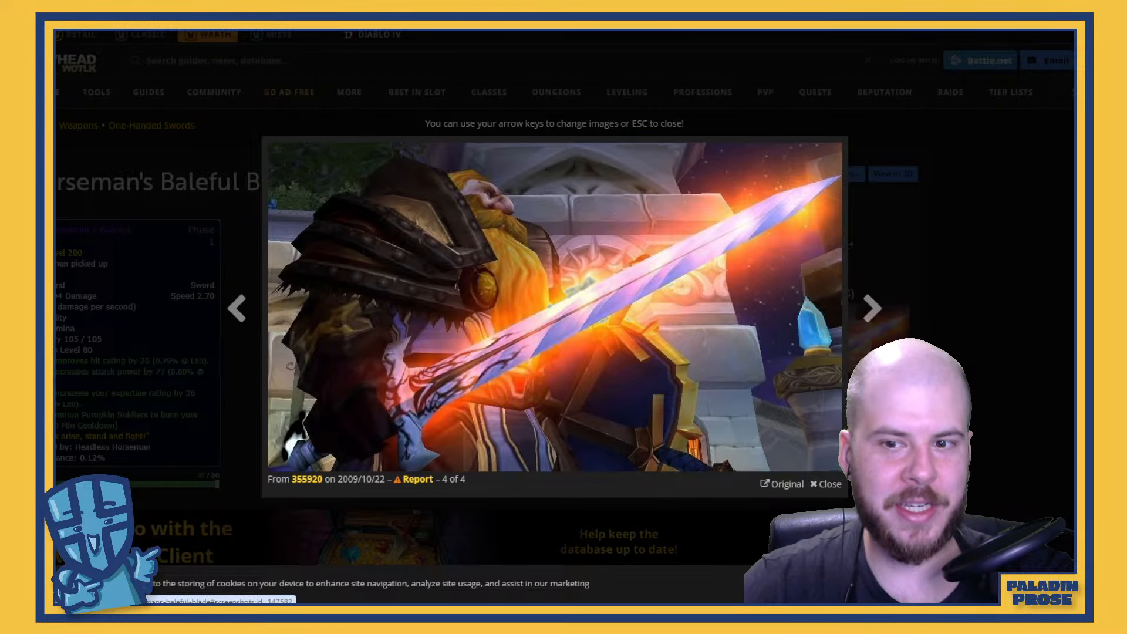
click(825, 483)
scroll(322, 355, down, 5)
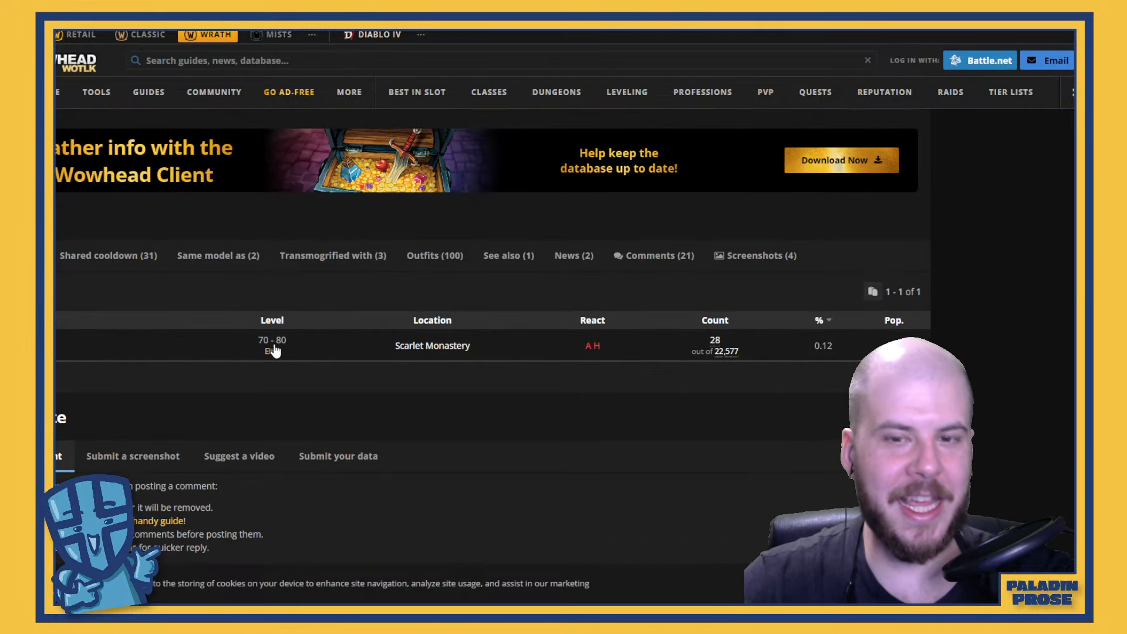
scroll(537, 445, up, 8)
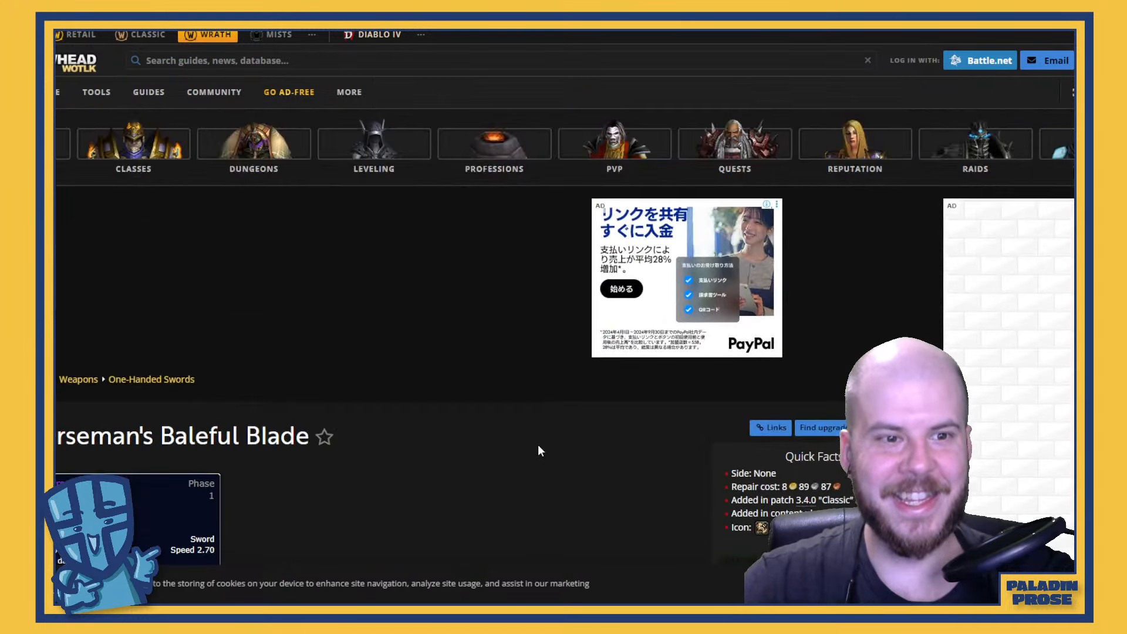
scroll(202, 288, down, 4)
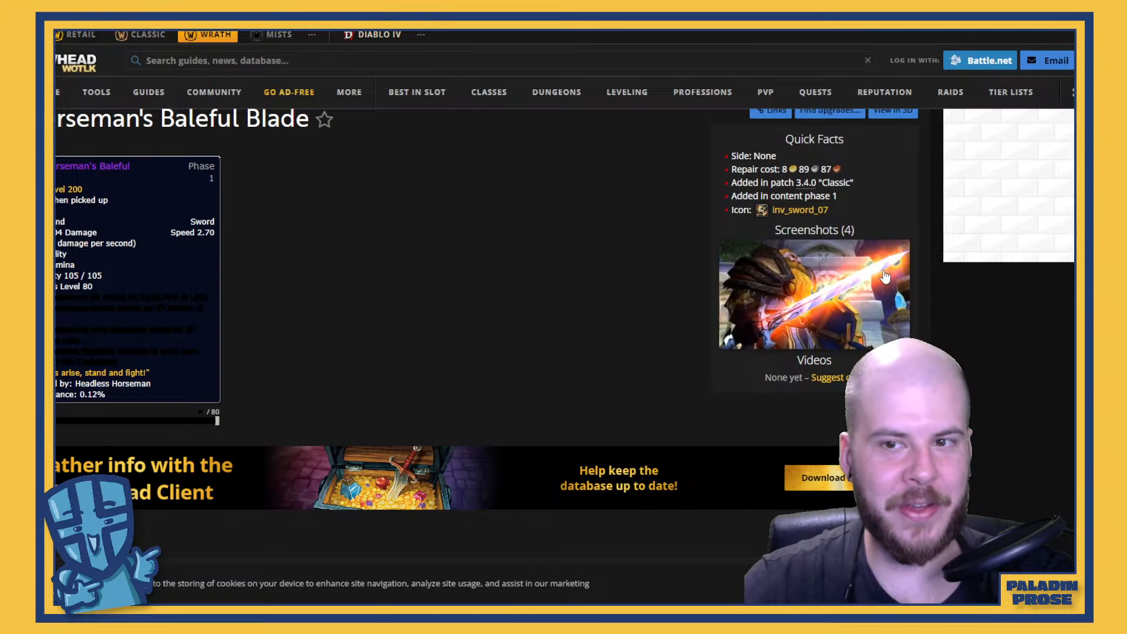
click(830, 309)
click(893, 307)
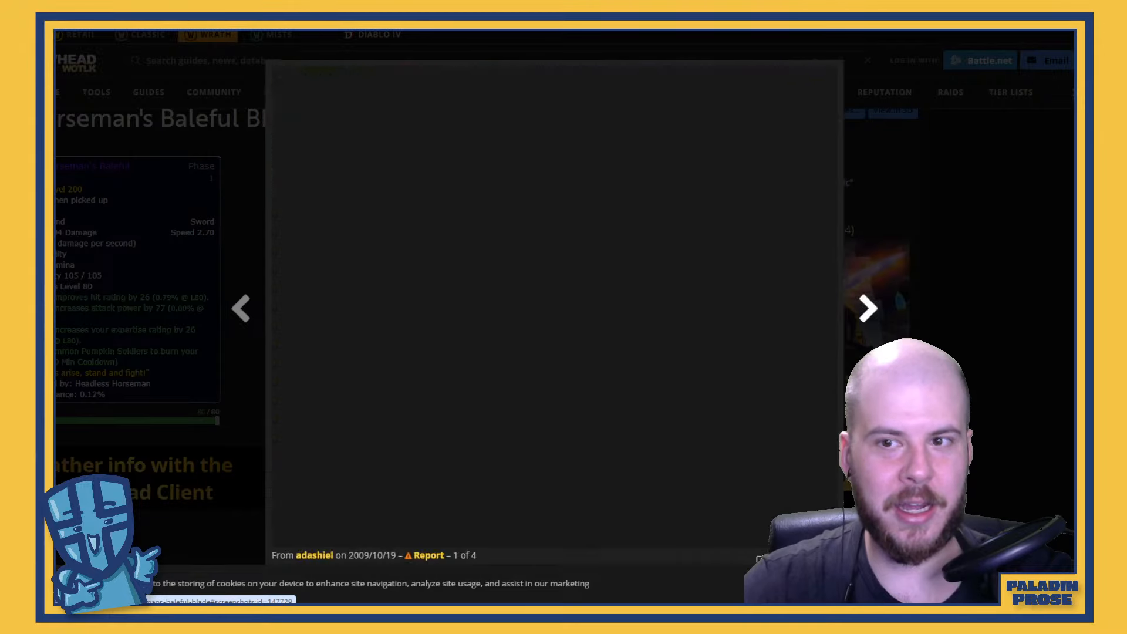
key(Escape)
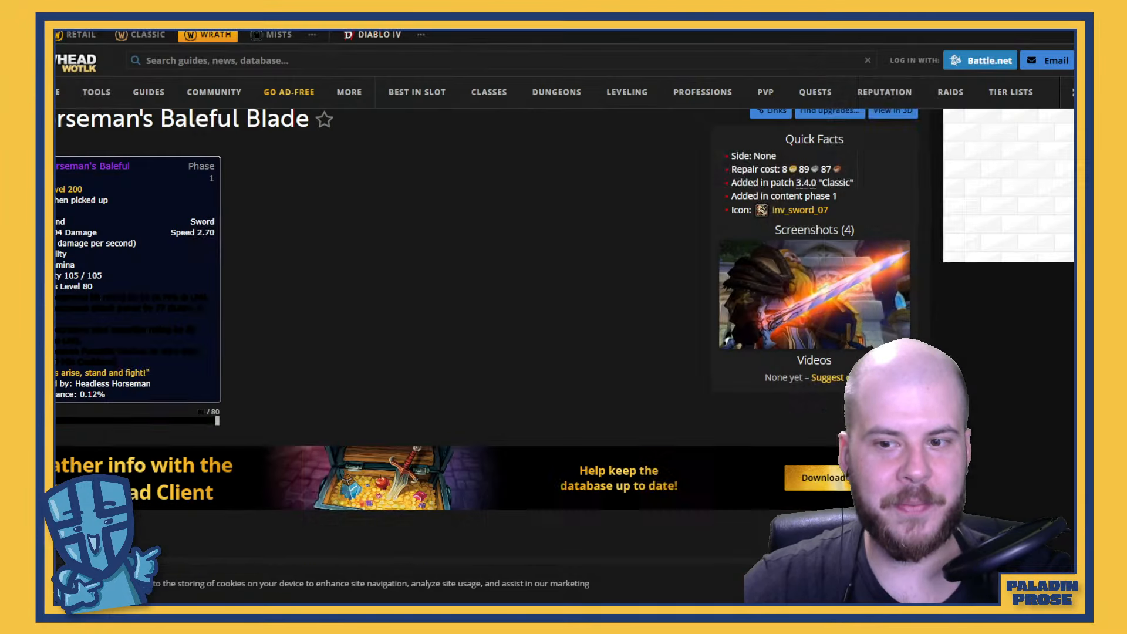
key(alt+Tab)
key(alt+Tab)
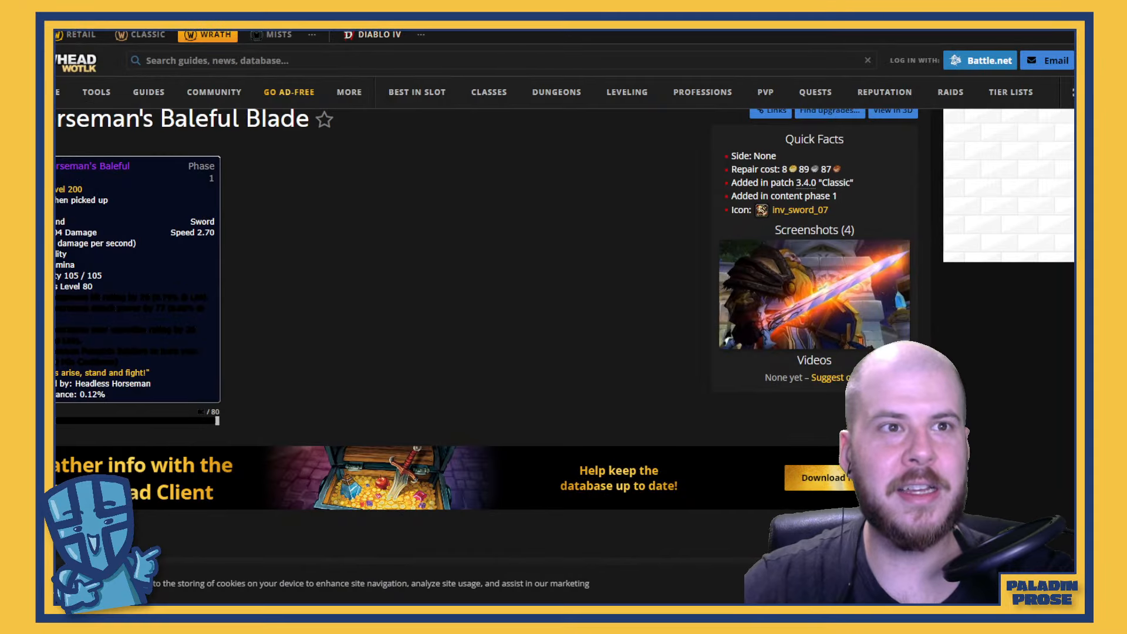
Go back to the Google results, search for "Baleful blade elden ring" and look over the results before returning to the notes
key(alt+Left)
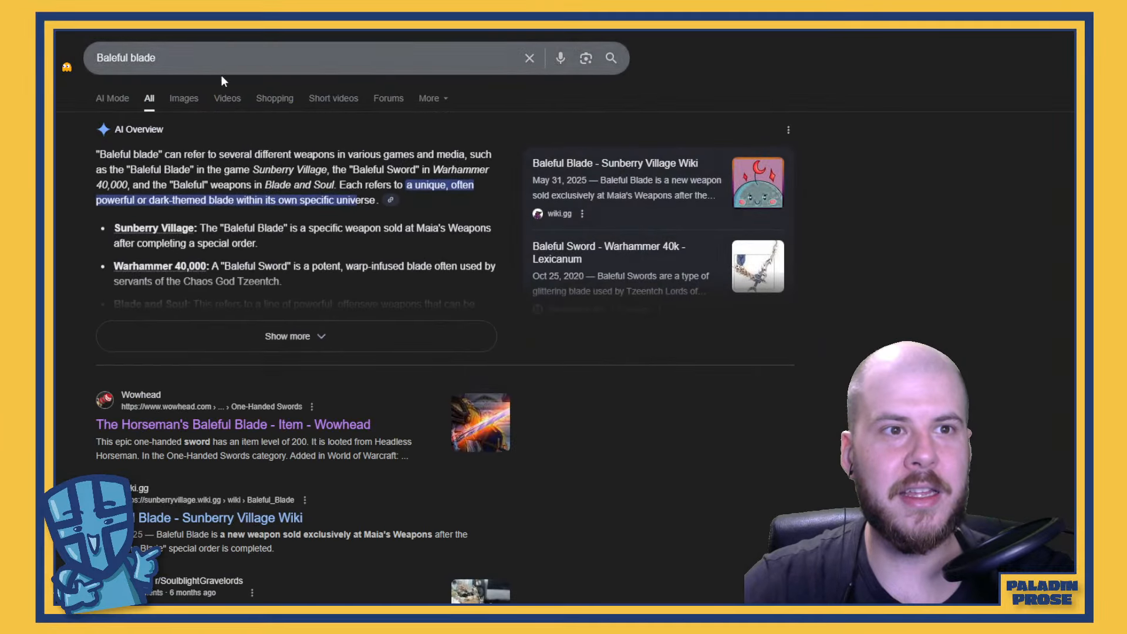
click(230, 57)
text(elden riung)
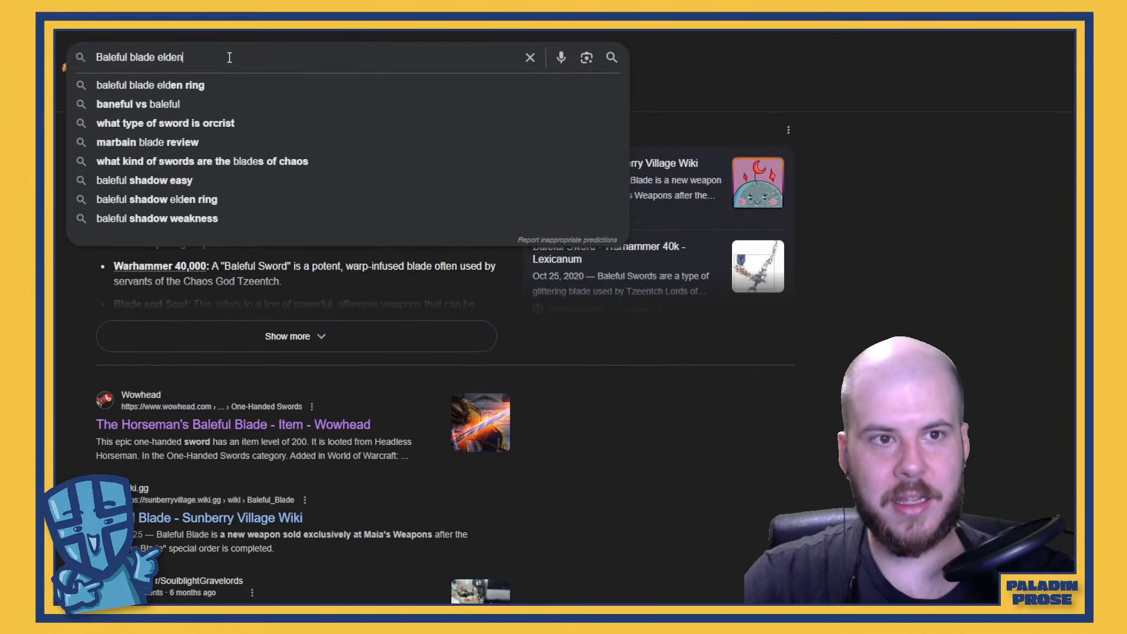
key(BackSpace)
key(BackSpace)
text(ng)
key(Return)
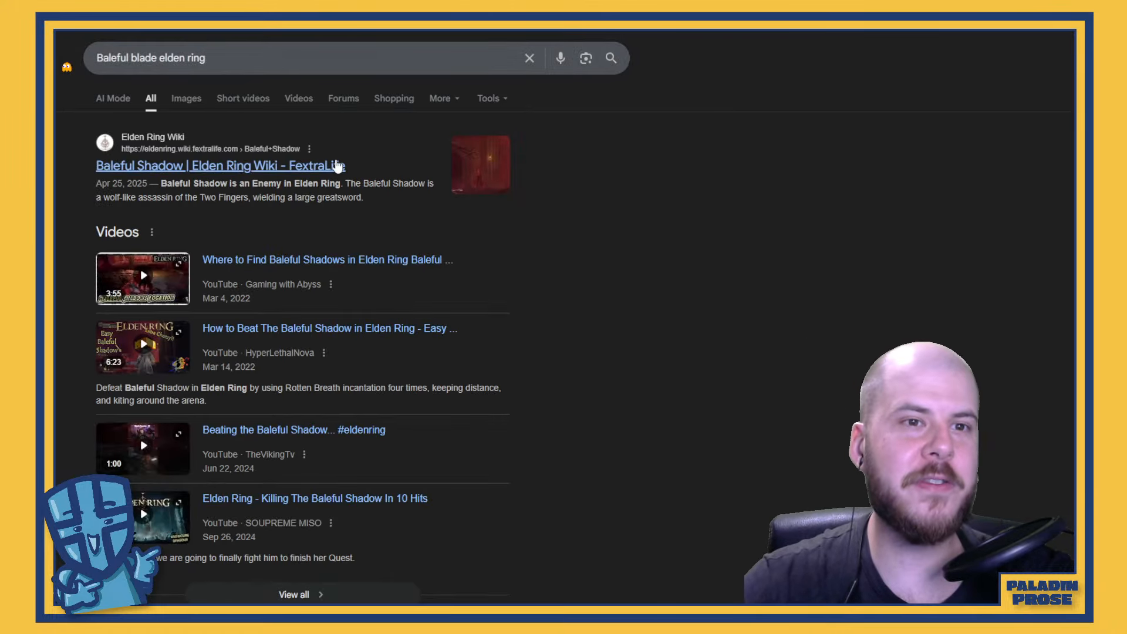
scroll(345, 157, down, 5)
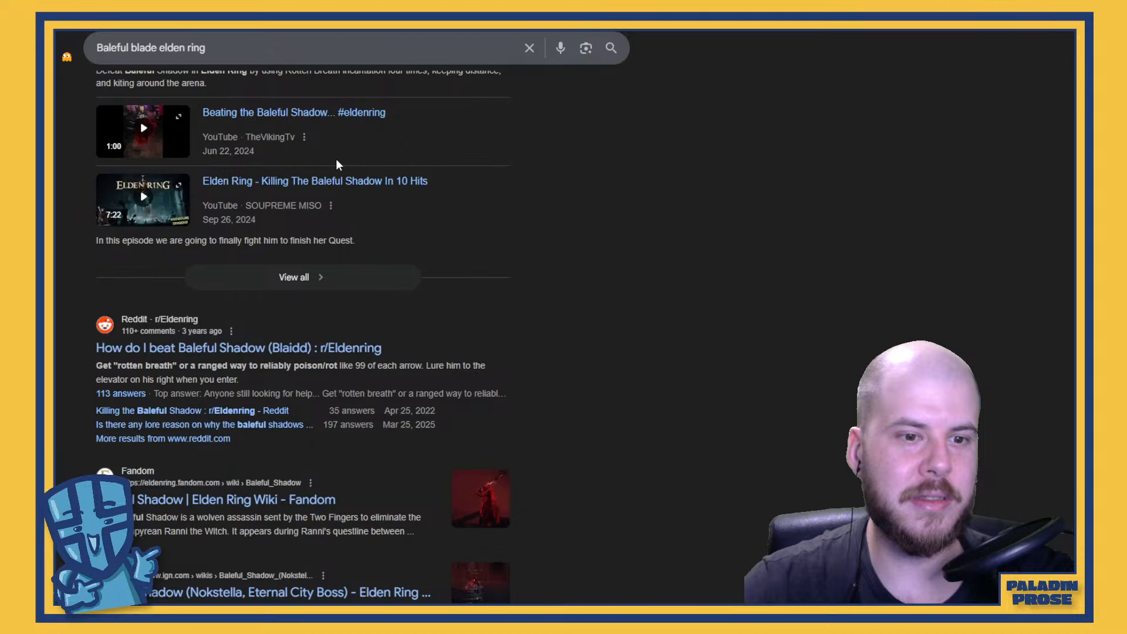
scroll(336, 158, up, 5)
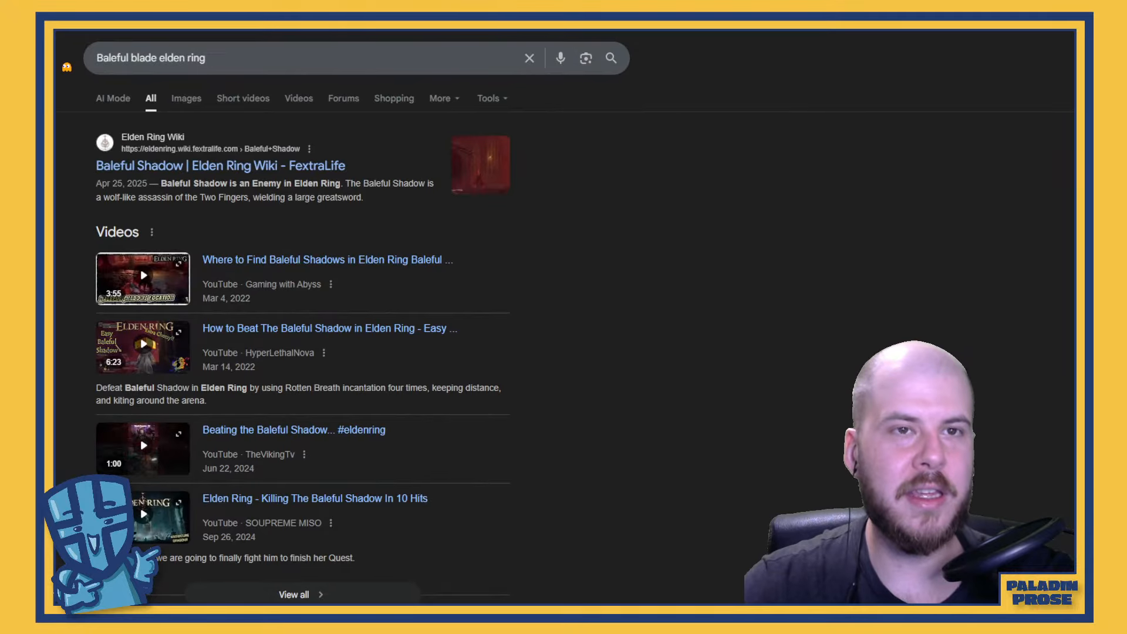
click(328, 32)
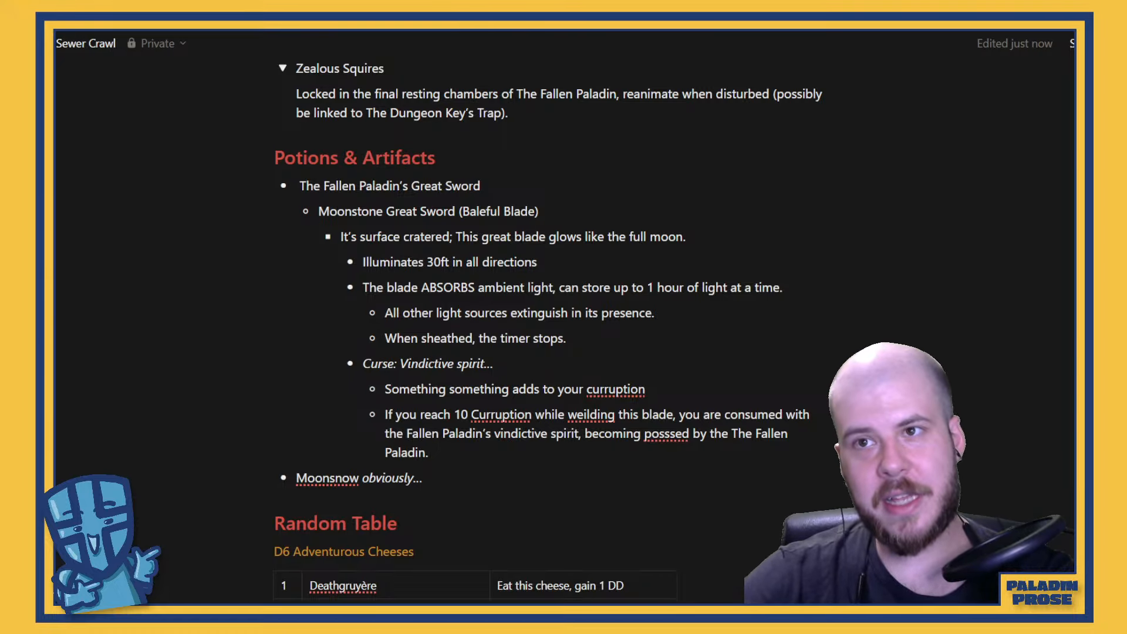
Open the Dungeon Scrawl website in a new browser tab and start its map editor
key(ctrl+t)
text(dungeon)
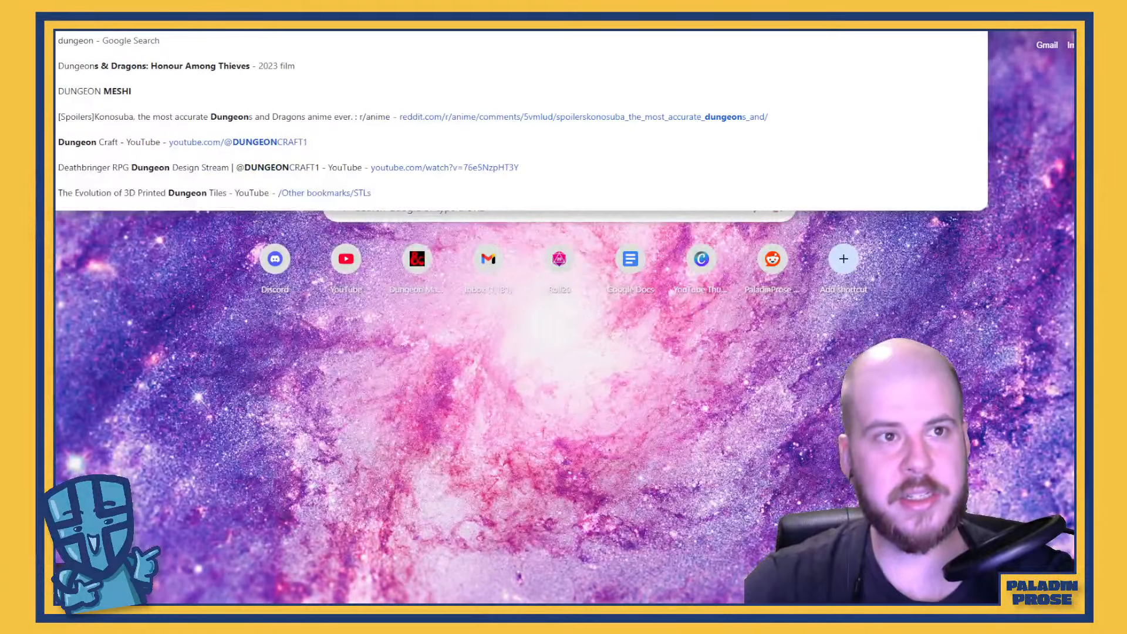
key(Return)
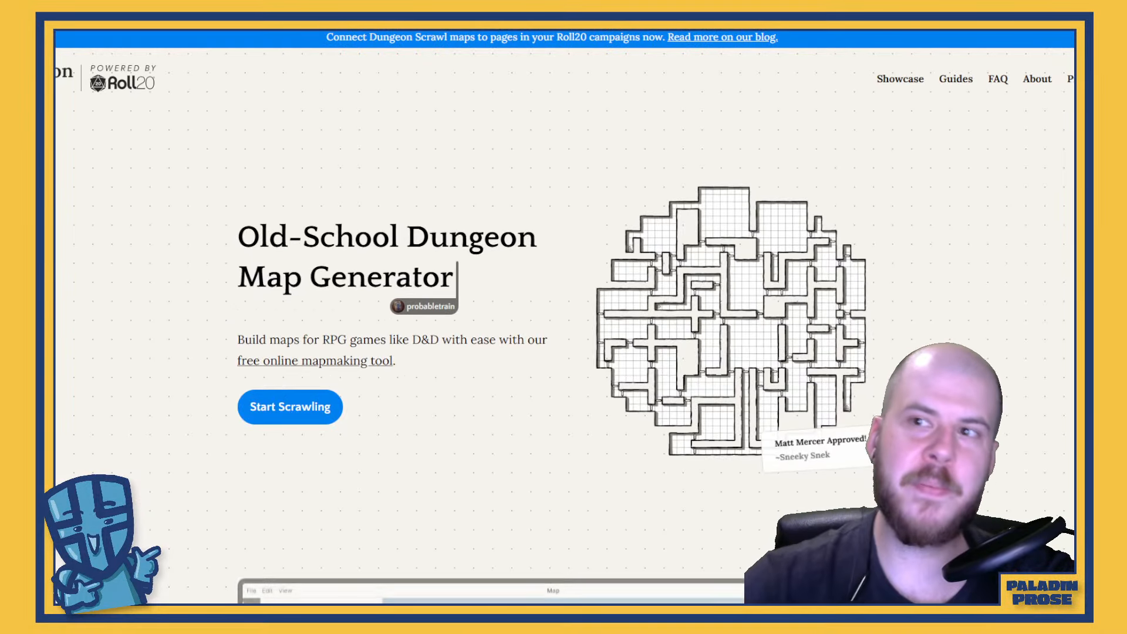
click(320, 411)
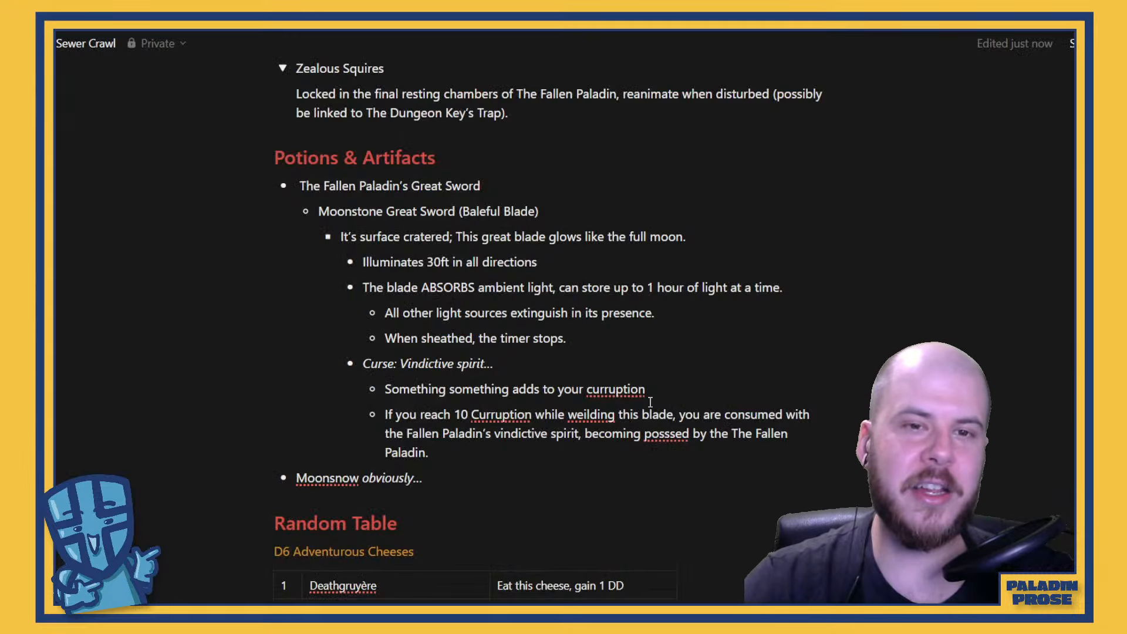
In the Sewer Crawl notes, add a question mark to the Baleful Blade name on the Moonstone Great Sword line
click(593, 213)
key(BackSpace)
text(?)
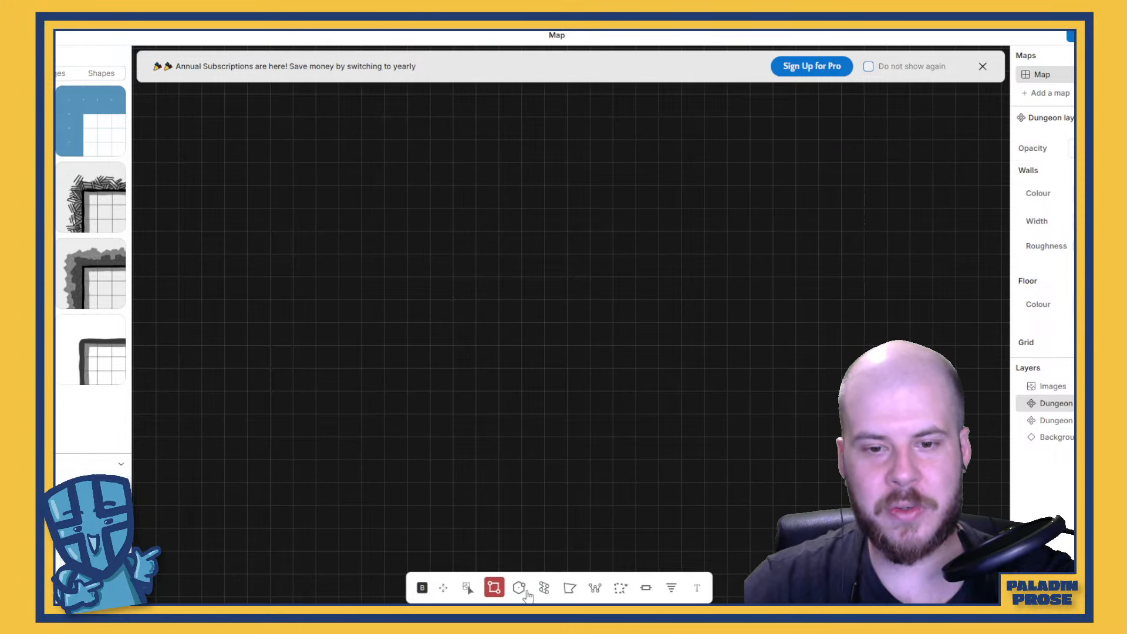
In Dungeon Scrawl, draw a horizontal rectangular room about 3.5 squares wide and 1 square high near the map's centre
scroll(508, 379, up, 5)
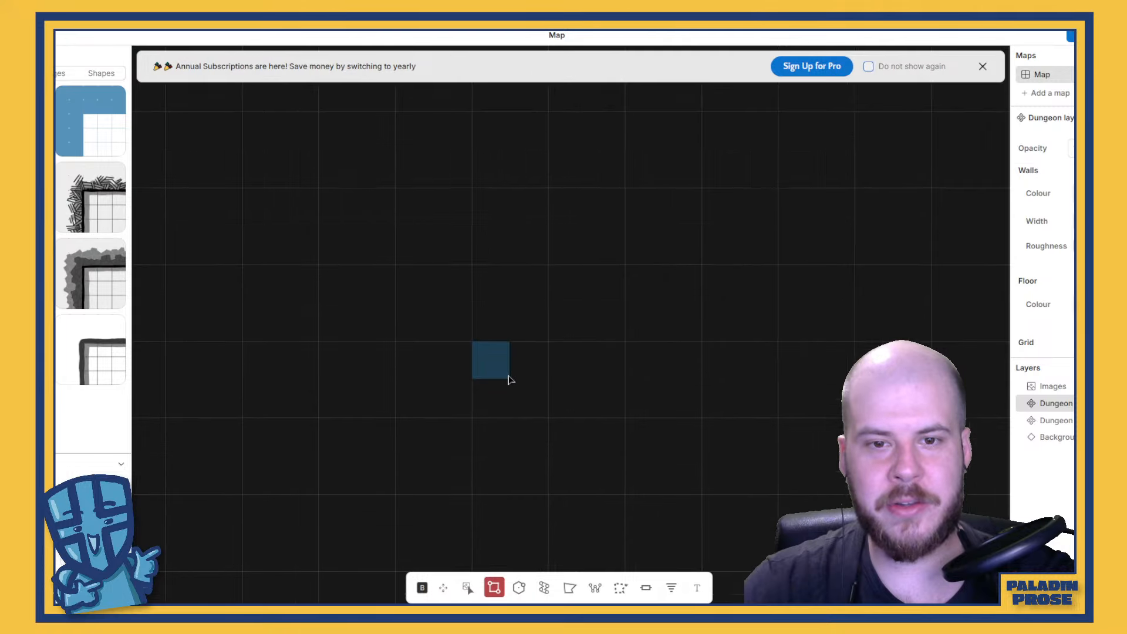
scroll(508, 379, down, 5)
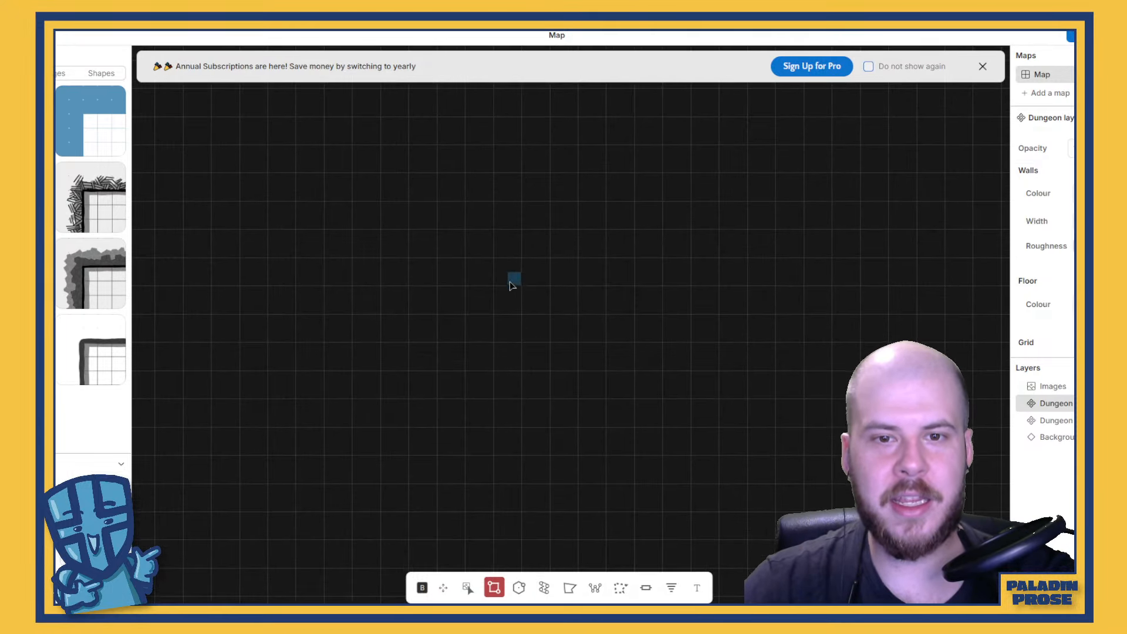
scroll(510, 319, up, 5)
scroll(509, 319, down, 2)
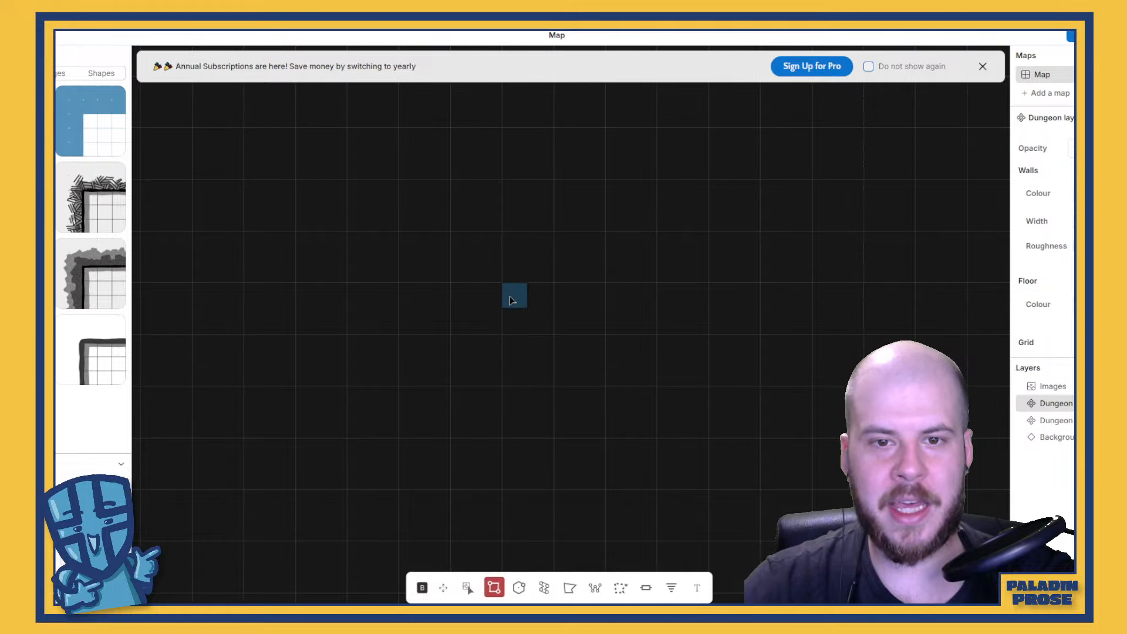
drag(513, 296, 659, 327)
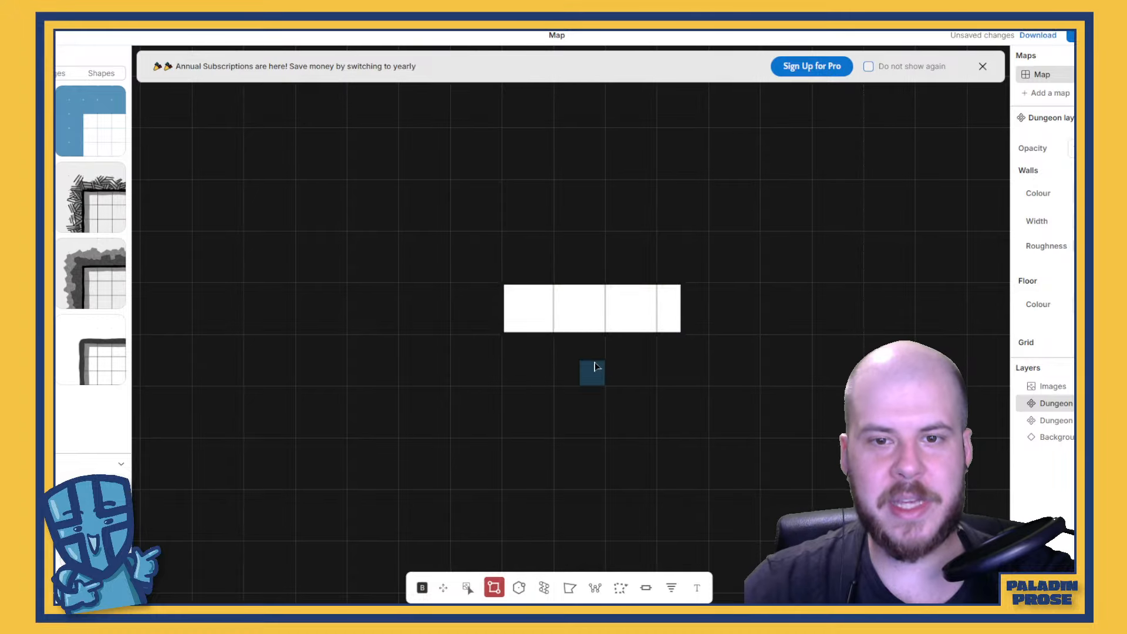
scroll(591, 373, down, 3)
scroll(594, 372, up, 3)
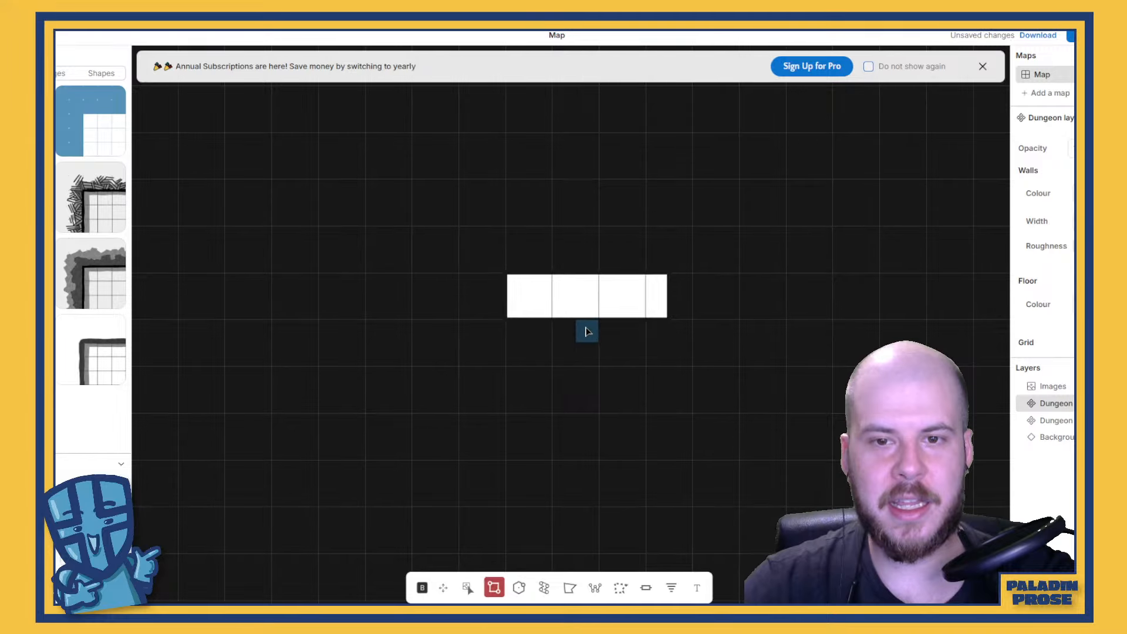
Draw a vertical corridor about 1 by 3 squares beneath the horizontal room, and extend that room's right end to 4 squares wide
drag(581, 333, 615, 457)
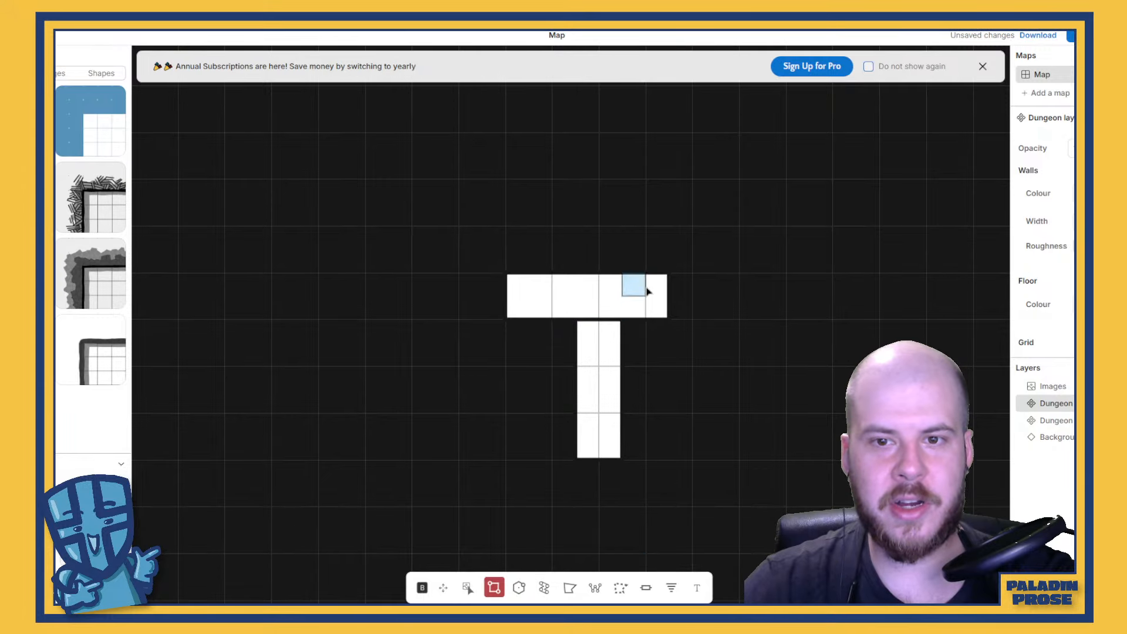
drag(654, 281, 681, 310)
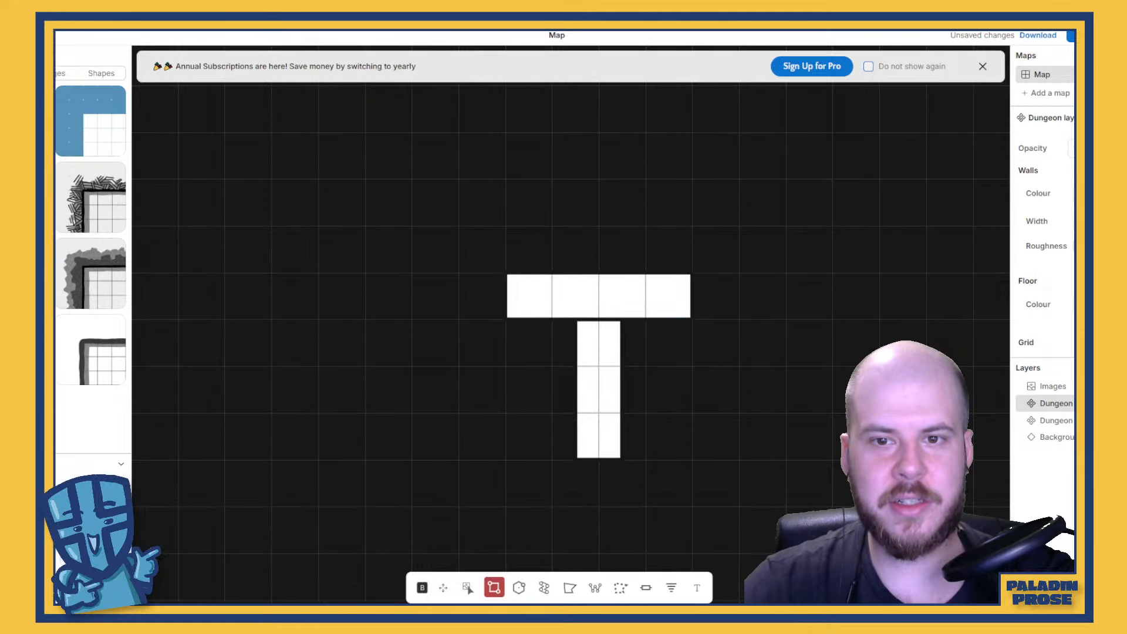
Place a door where the vertical corridor meets the horizontal room, using the Door tool
click(647, 587)
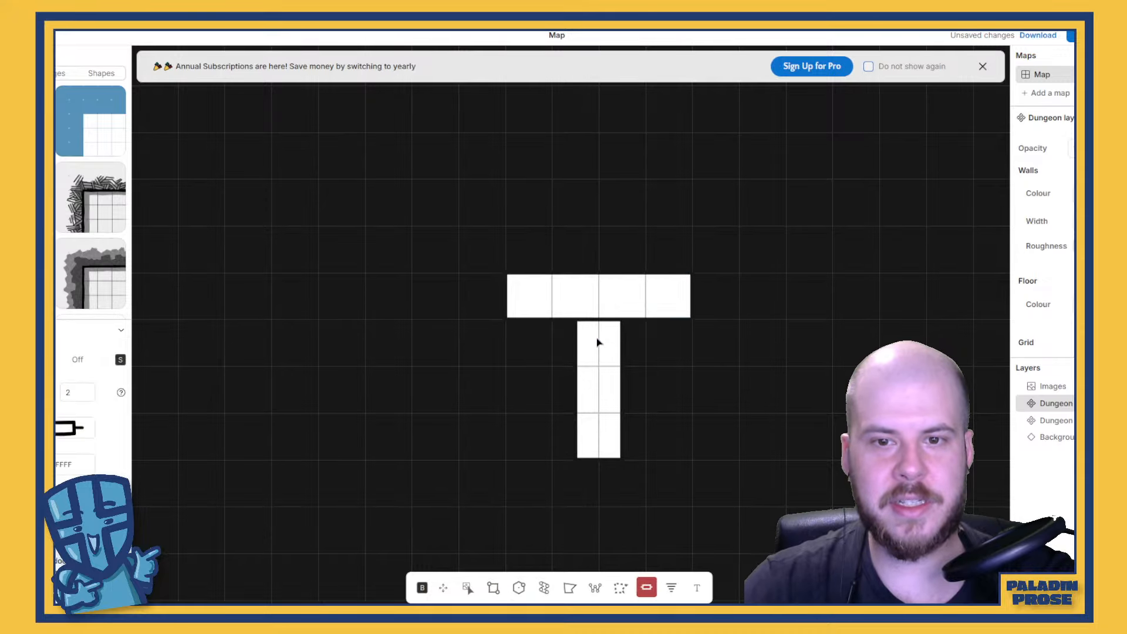
mouse_move(594, 325)
mouse_down()
mouse_move(632, 362)
mouse_move(599, 320)
mouse_up()
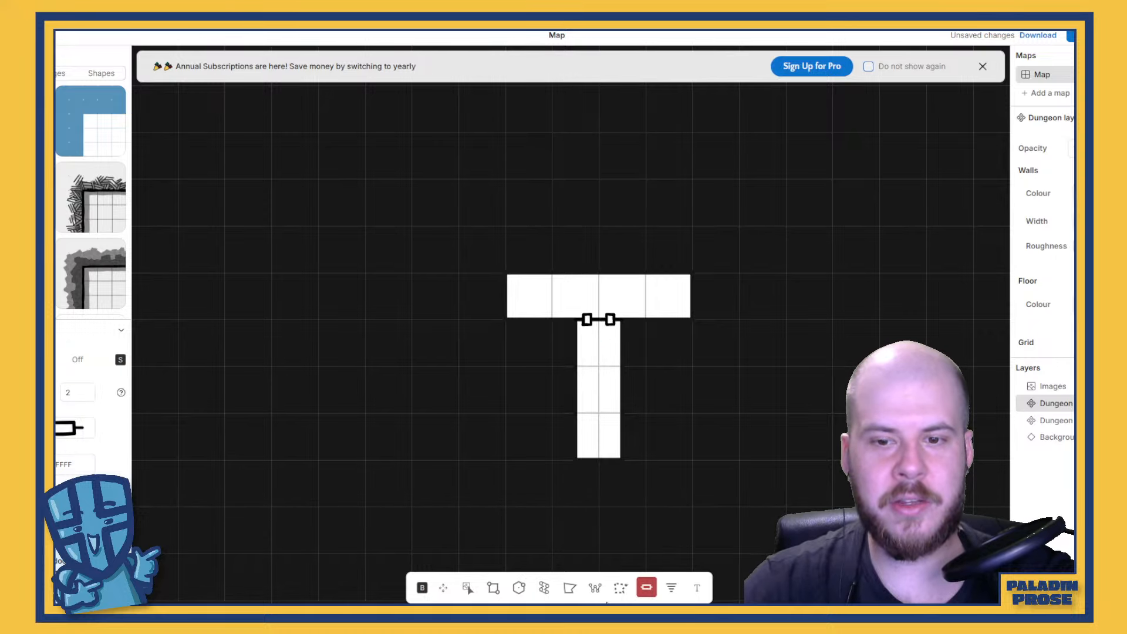
Draw a horizontal room about 4.5 by 1 squares at the vertical corridor's lower end and open the corridor into it
scroll(588, 466, down, 5)
scroll(621, 566, up, 5)
click(493, 592)
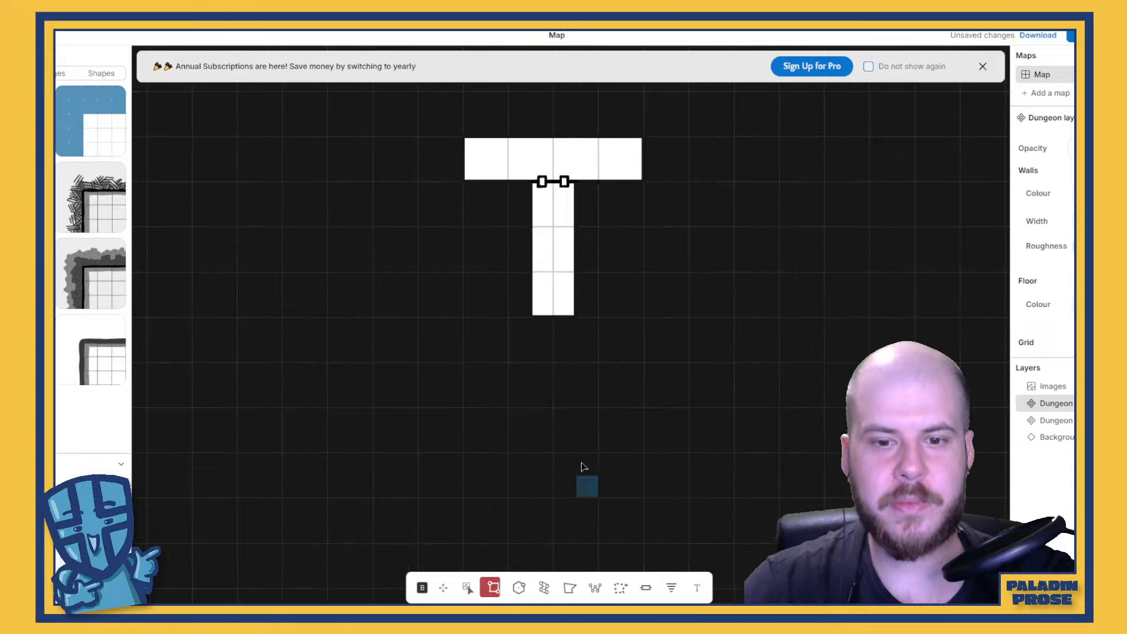
scroll(552, 429, up, 3)
scroll(557, 364, down, 4)
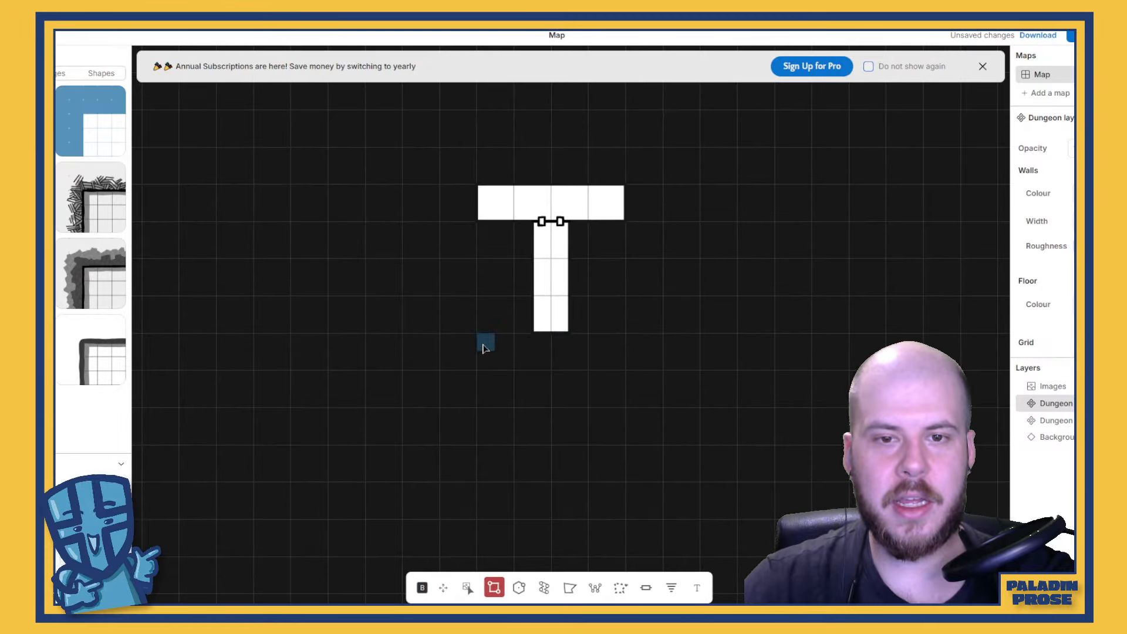
mouse_move(483, 348)
mouse_down()
mouse_move(526, 370)
mouse_move(628, 372)
mouse_up()
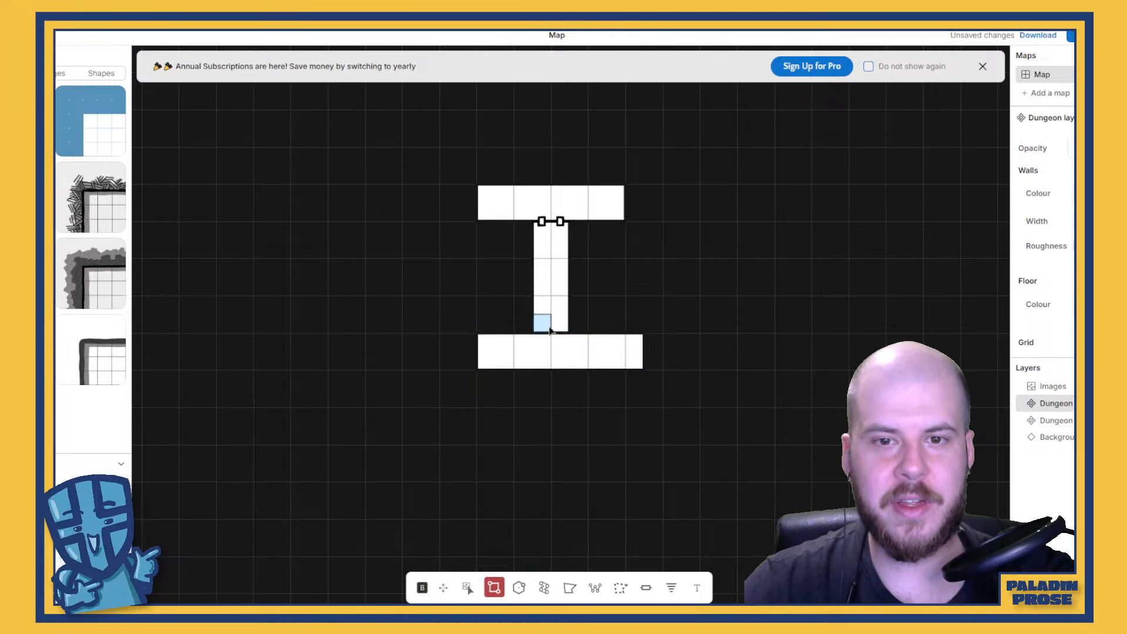
drag(543, 322, 569, 356)
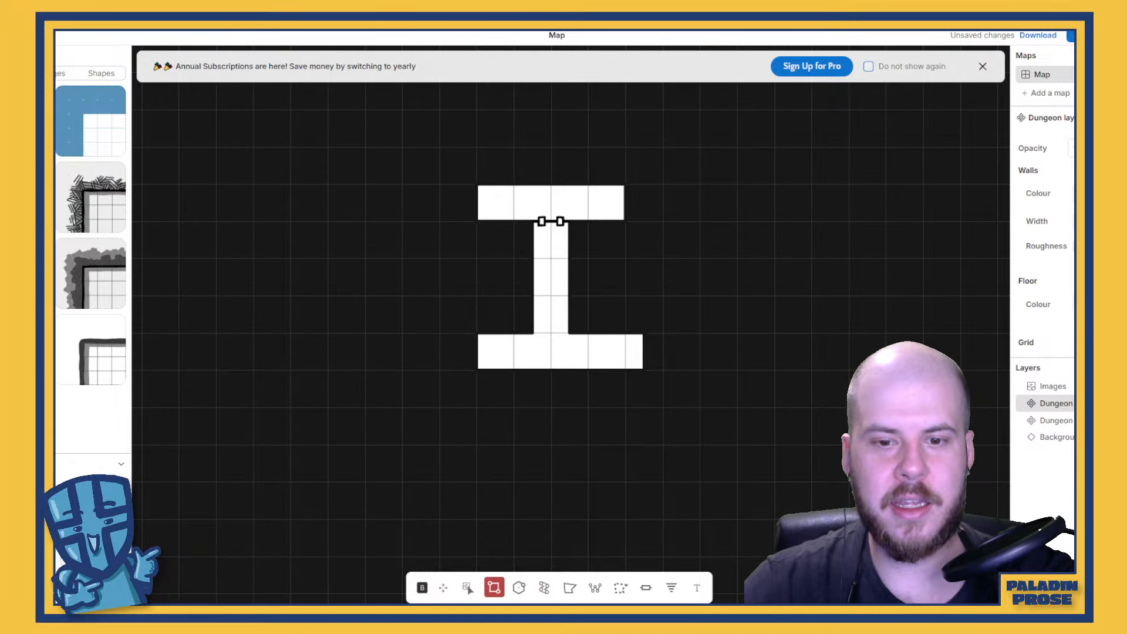
Draw a rounded passage about 2 squares long and half a square wide out of the lower room's left end, using the Path tool
click(543, 588)
scroll(477, 375, up, 5)
scroll(477, 375, down, 5)
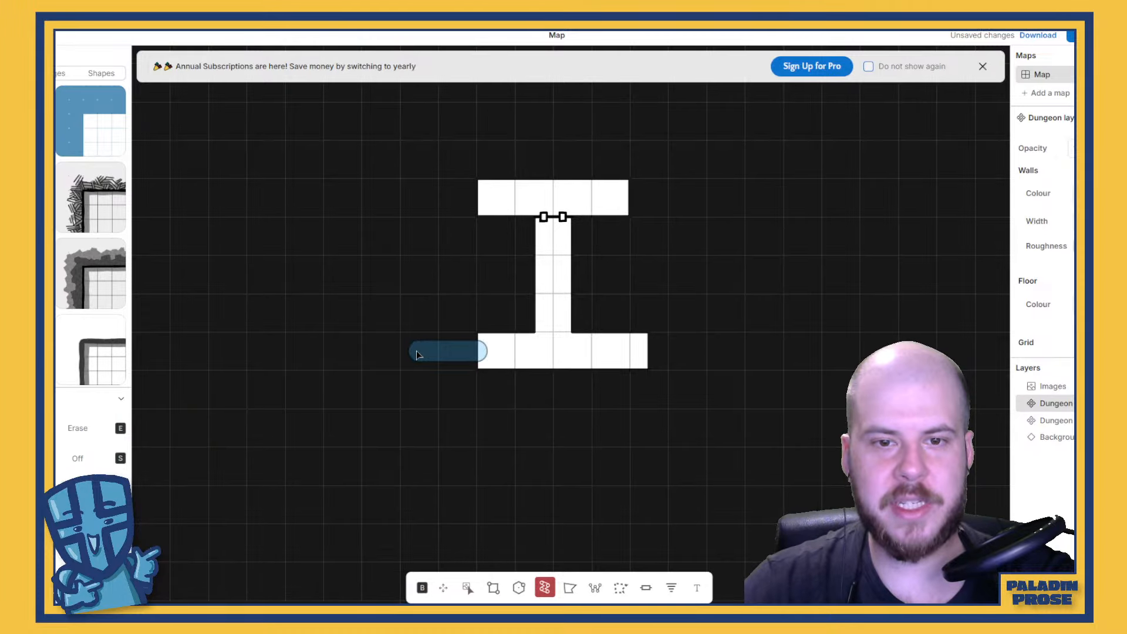
drag(416, 354, 418, 355)
scroll(420, 361, down, 2)
scroll(423, 363, up, 5)
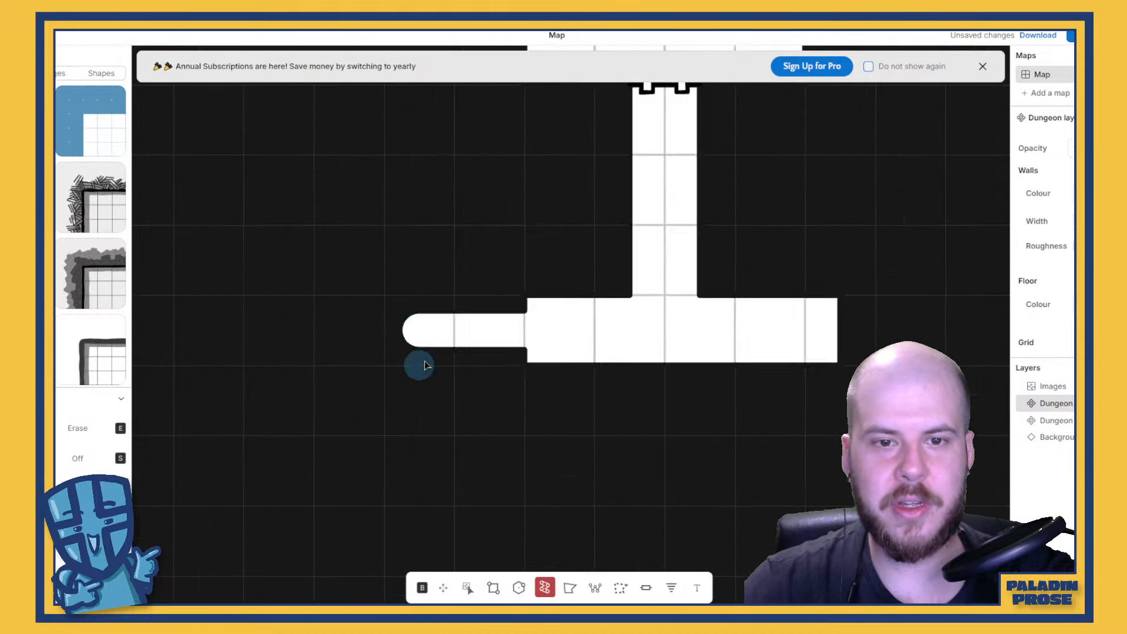
Continue the narrow passage down and rightward beneath the lower room in stepped turns, finishing with angled zigzag segments beyond the room's right end
scroll(420, 341, up, 2)
scroll(429, 329, down, 4)
mouse_move(421, 321)
mouse_down()
mouse_move(418, 405)
mouse_move(462, 405)
mouse_up()
mouse_move(520, 399)
mouse_down()
mouse_move(521, 470)
mouse_move(649, 469)
mouse_up()
scroll(566, 475, down, 5)
scroll(577, 473, up, 5)
mouse_move(650, 426)
mouse_down()
mouse_move(672, 472)
mouse_move(661, 437)
mouse_move(772, 395)
mouse_move(812, 486)
mouse_up()
scroll(840, 461, down, 6)
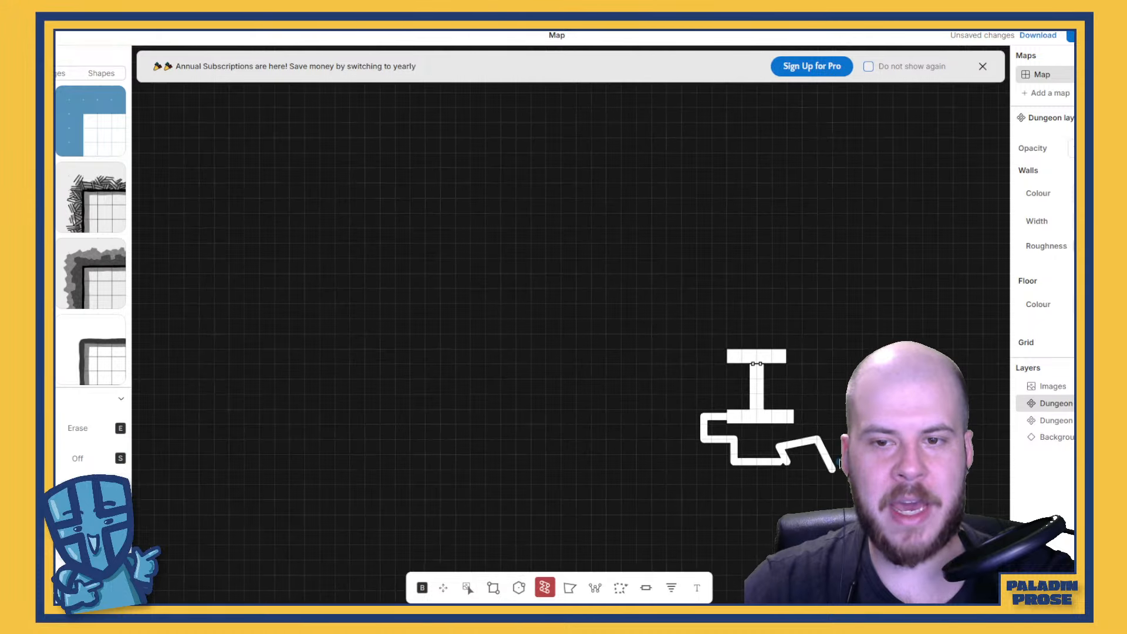
scroll(839, 461, up, 6)
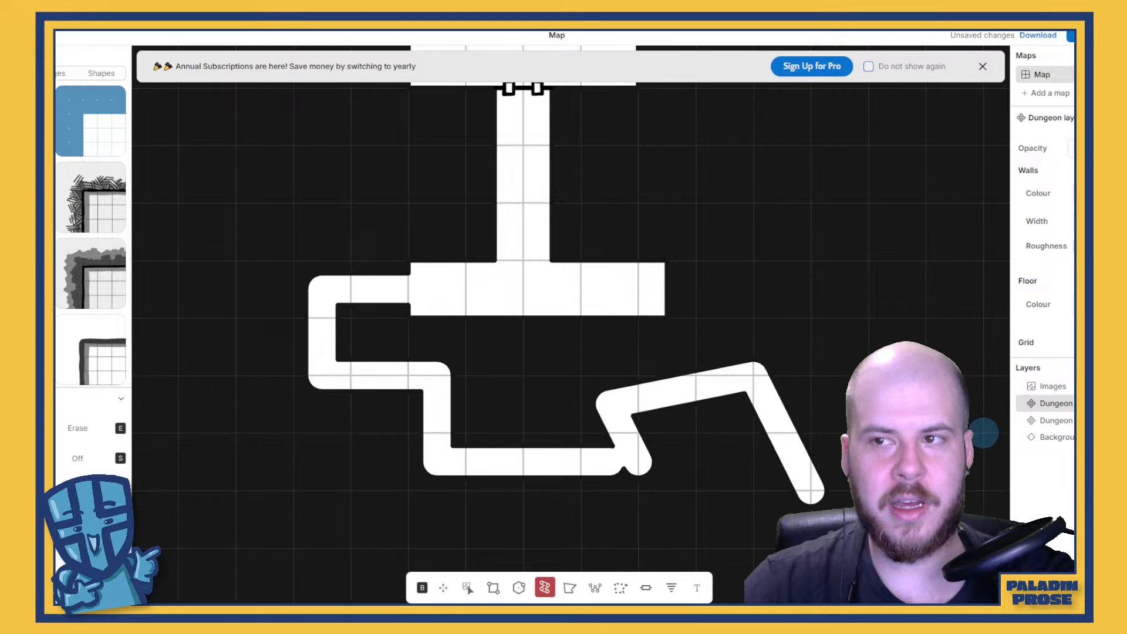
Dismiss the annual subscriptions banner covering the map canvas
click(983, 66)
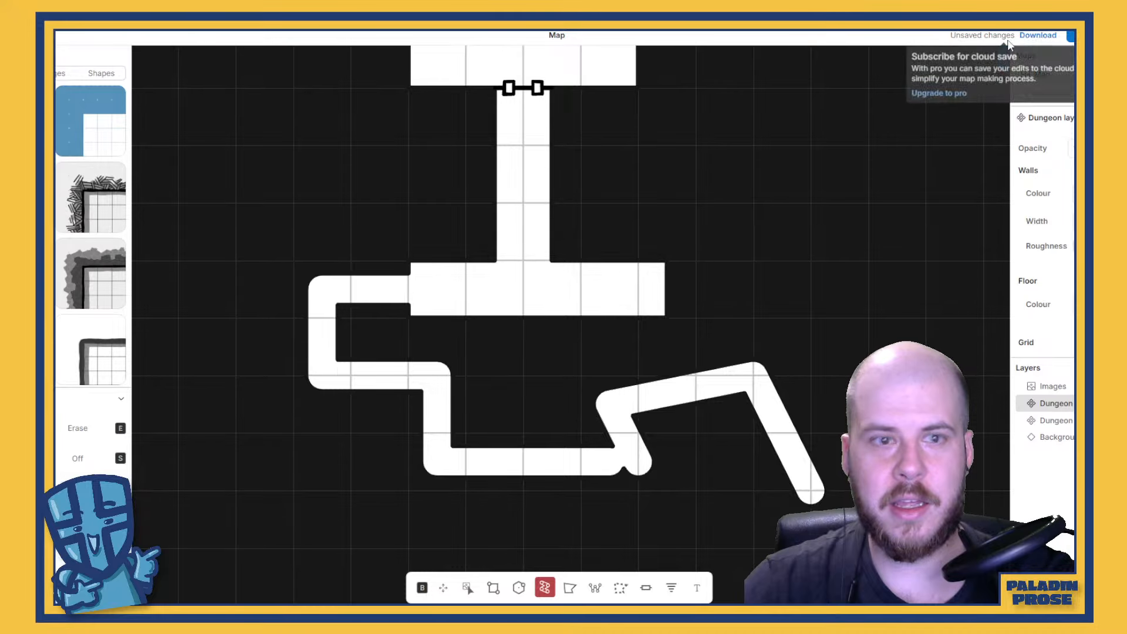
scroll(482, 410, down, 5)
scroll(482, 409, up, 5)
drag(345, 347, 593, 339)
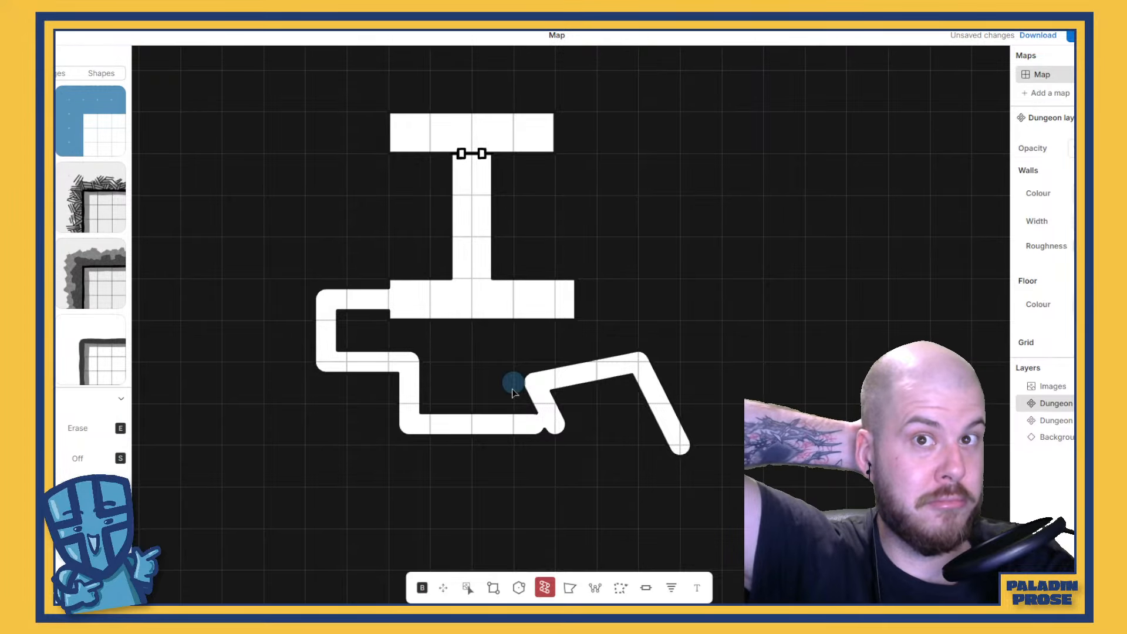
scroll(513, 388, down, 5)
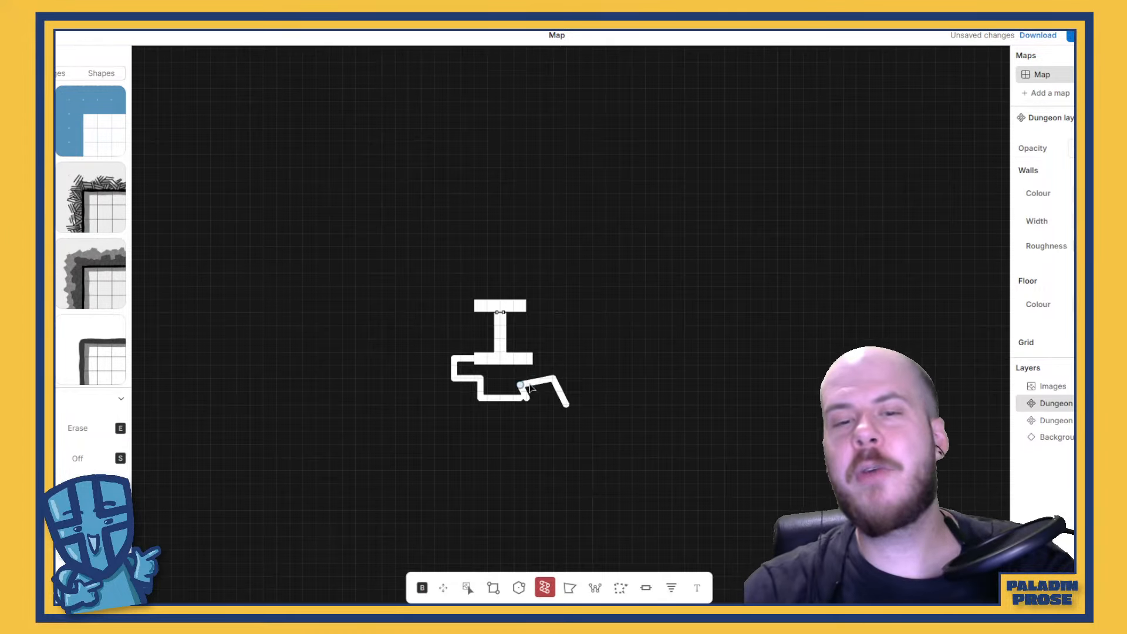
scroll(528, 386, up, 7)
scroll(534, 386, down, 5)
drag(517, 351, 559, 364)
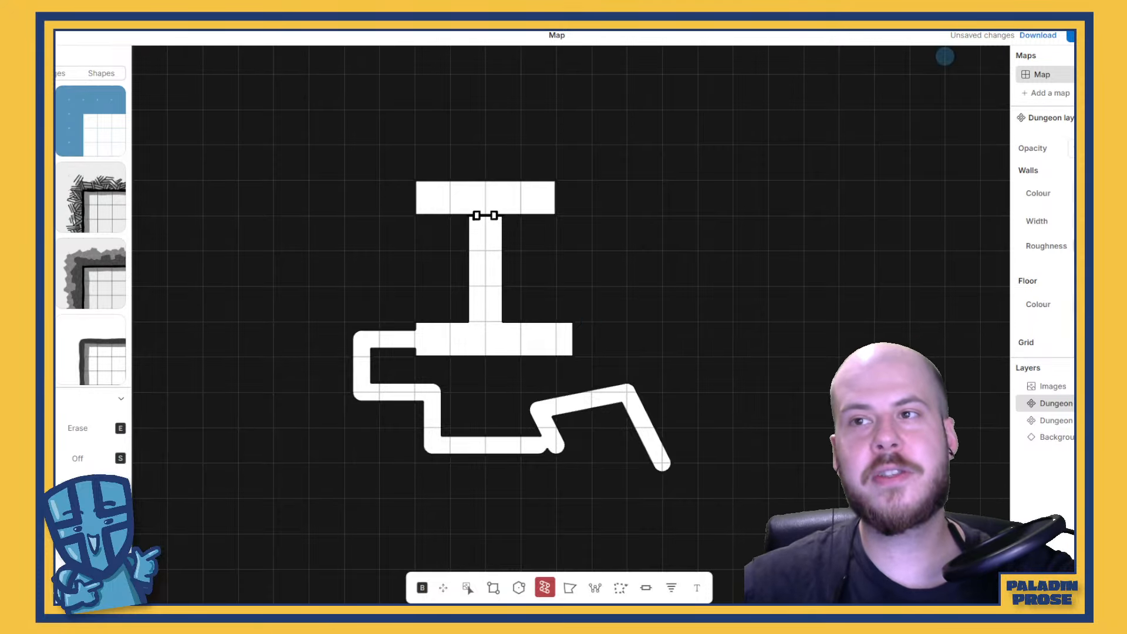
Search the web for "dyson logo maps" in a new browser tab and open the Maps page of Dyson's Dodecahedron
key(ctrl+t)
text(dyson l)
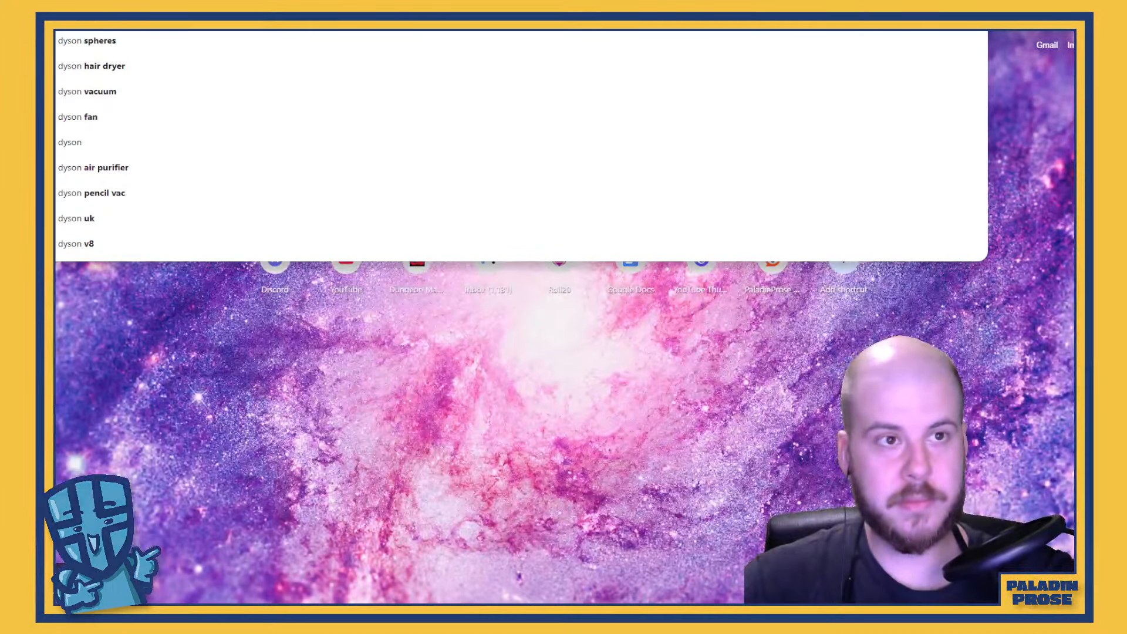
text(ogo maps)
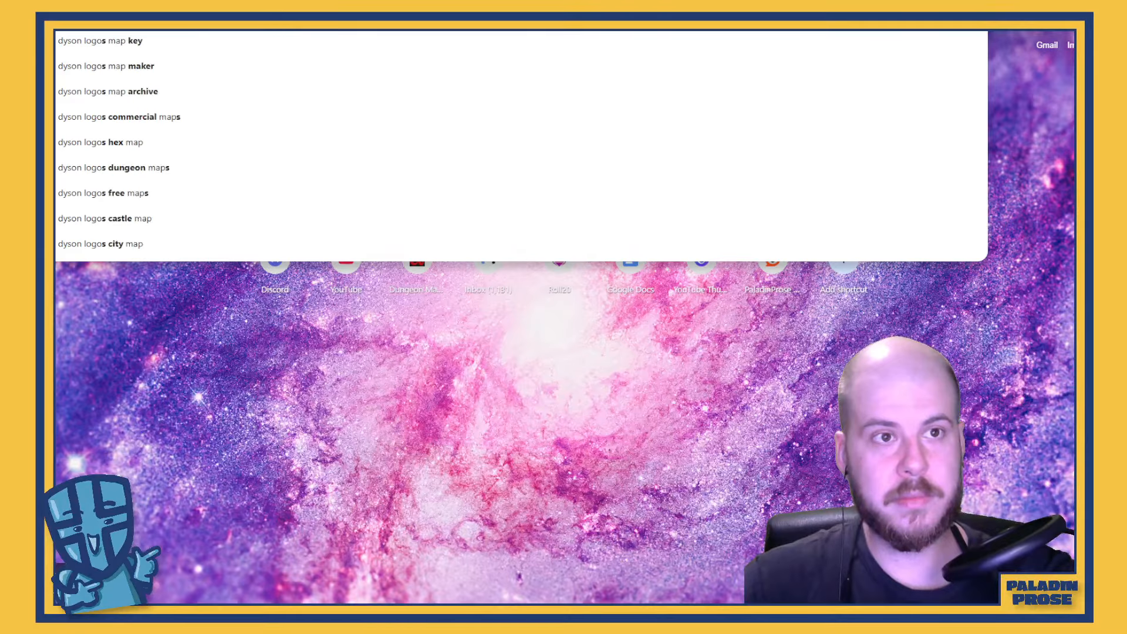
key(Return)
click(111, 167)
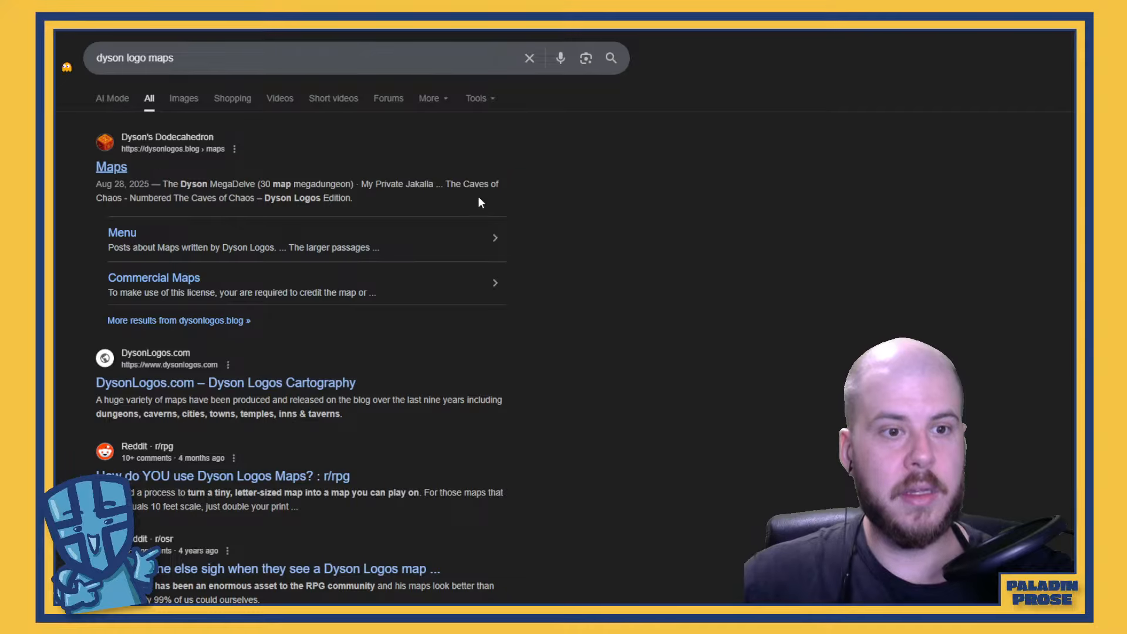
Browse the dungeon map thumbnails on the Maps page and open the post for The Vault of Echoes
scroll(504, 220, down, 15)
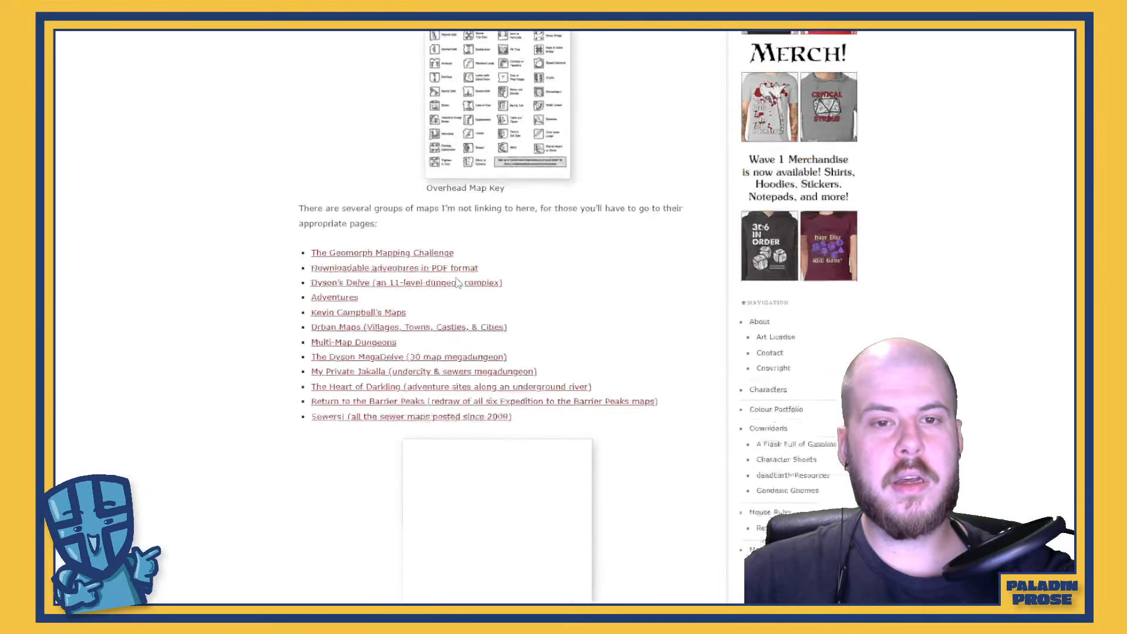
scroll(561, 272, down, 7)
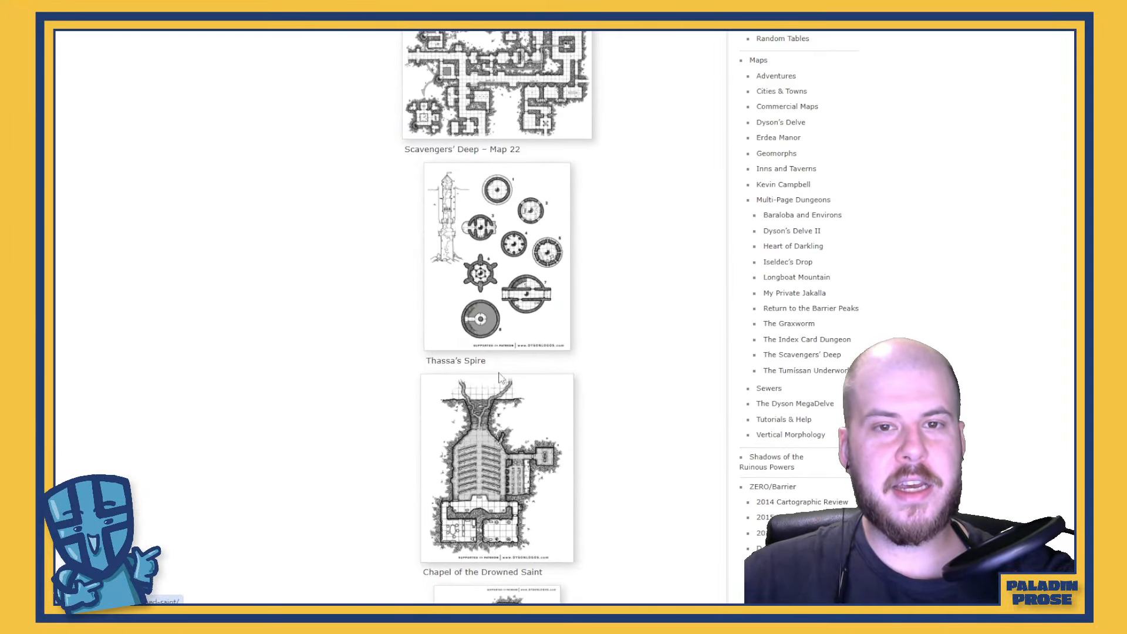
scroll(561, 272, down, 2)
scroll(498, 317, up, 5)
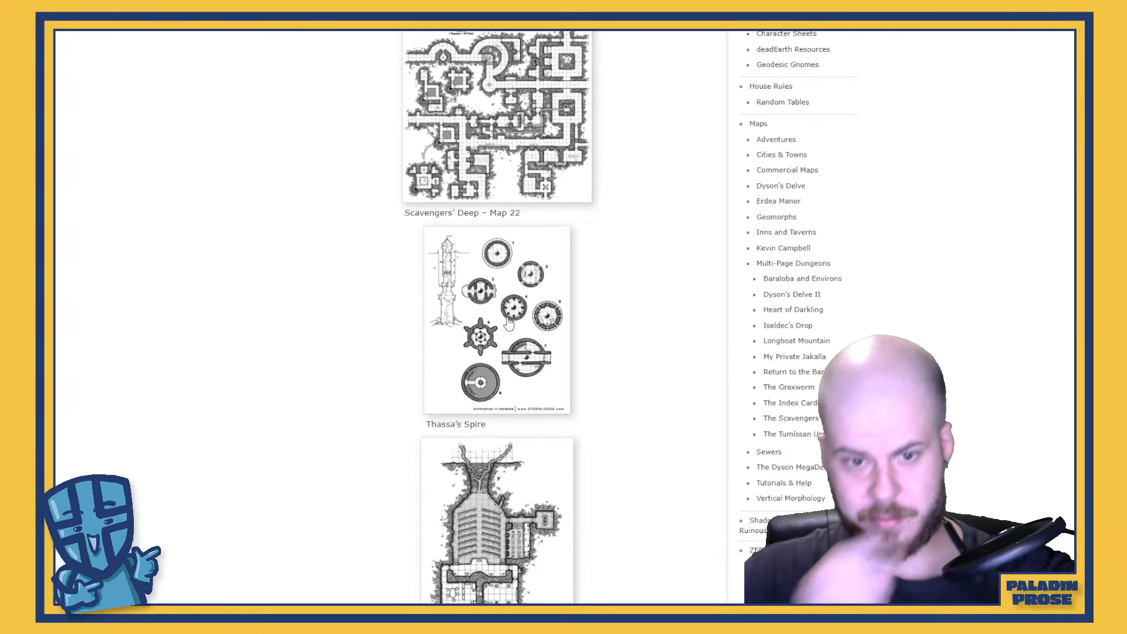
scroll(508, 323, down, 3)
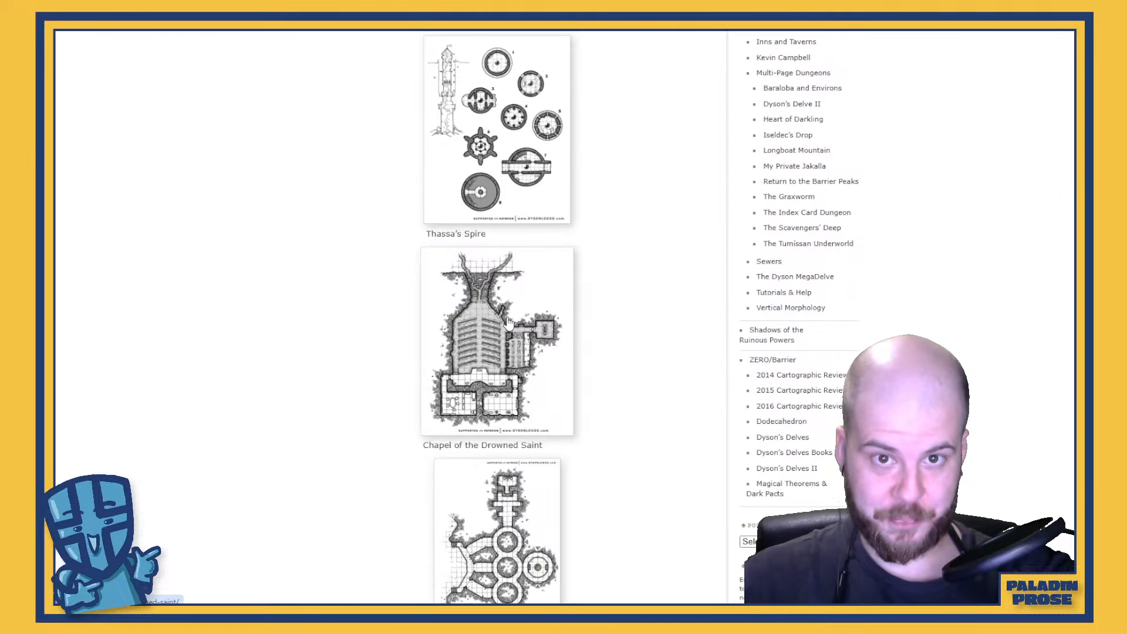
scroll(508, 322, down, 6)
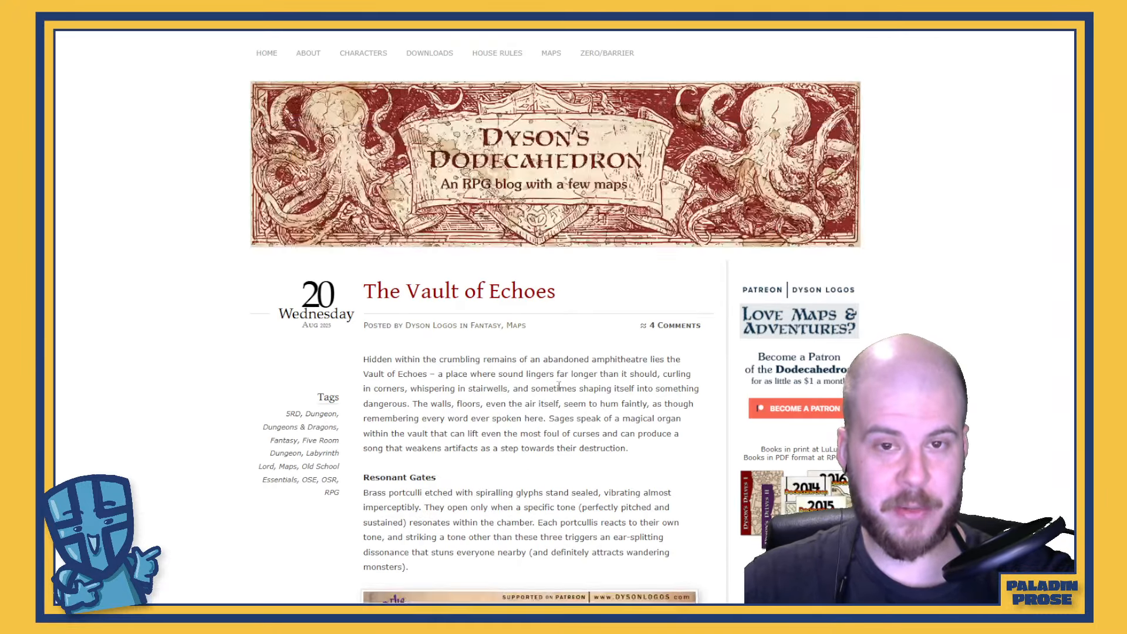
scroll(567, 321, down, 8)
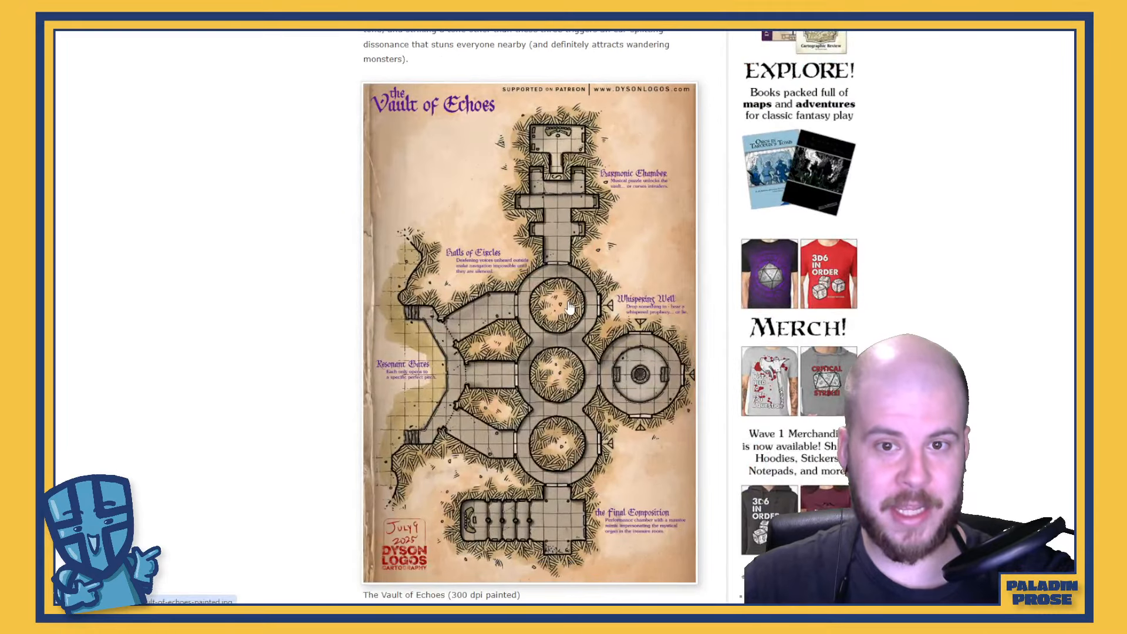
Open the 1200 dpi, no-notes version of The Vault of Echoes map as a full image
scroll(569, 308, down, 3)
scroll(567, 311, down, 9)
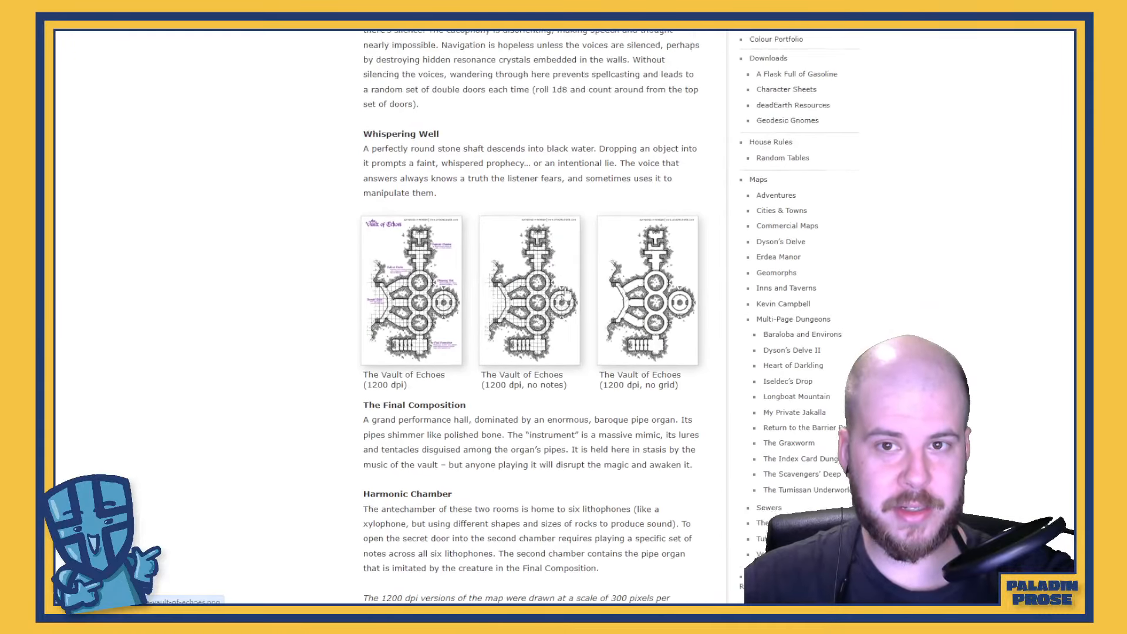
scroll(526, 329, up, 1)
click(526, 329)
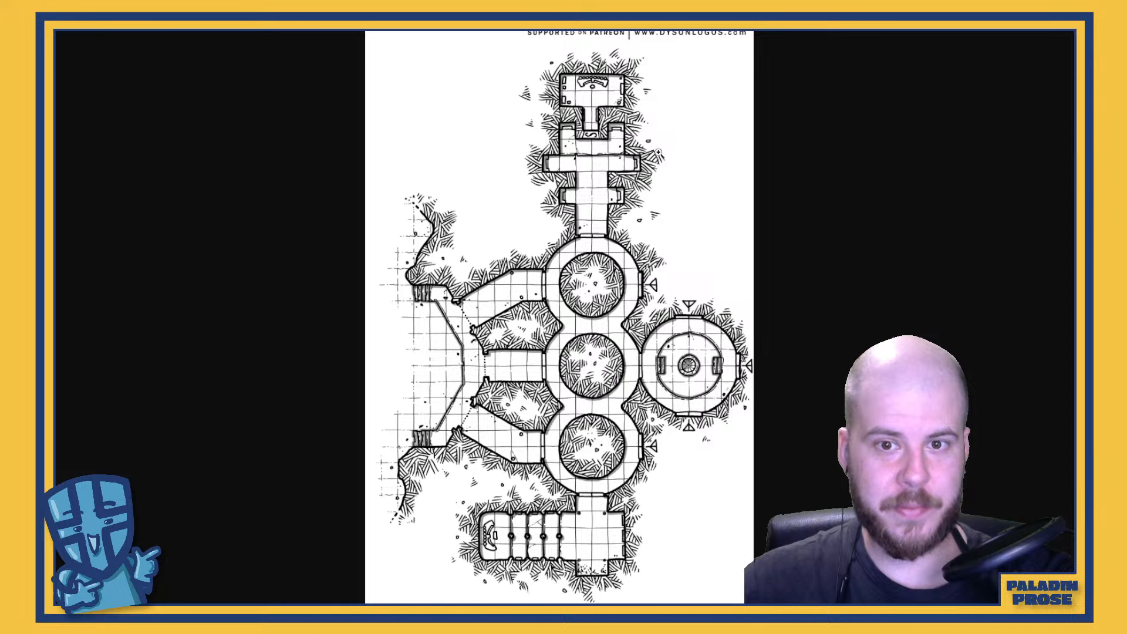
Examine the hatching, walls and pillars of The Vault of Echoes map at full resolution
click(557, 384)
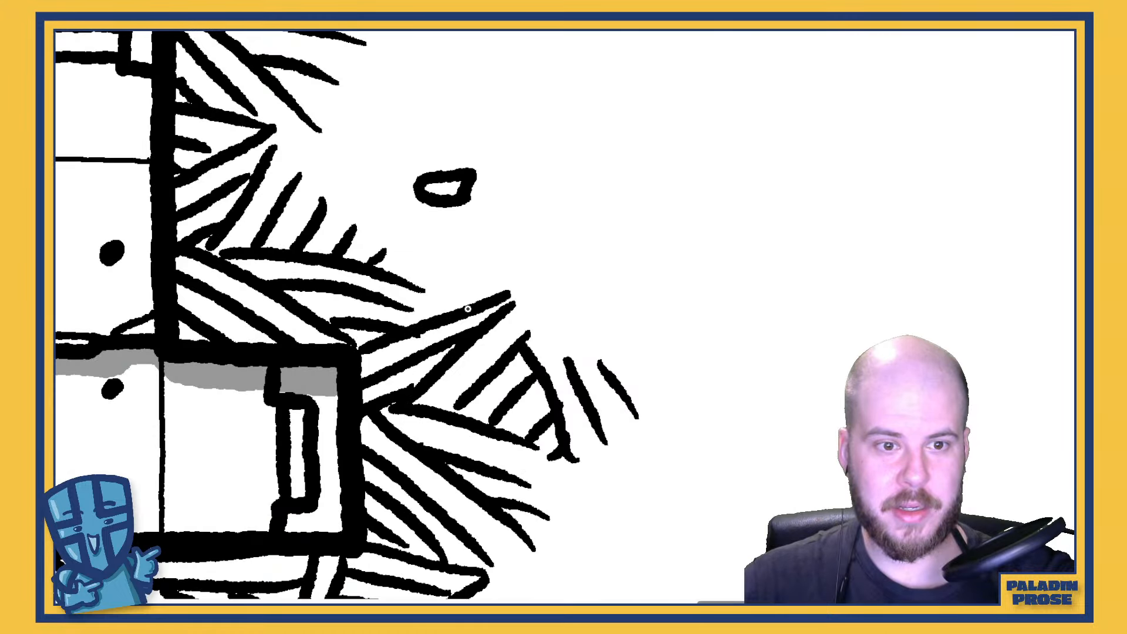
click(453, 314)
click(511, 304)
click(511, 303)
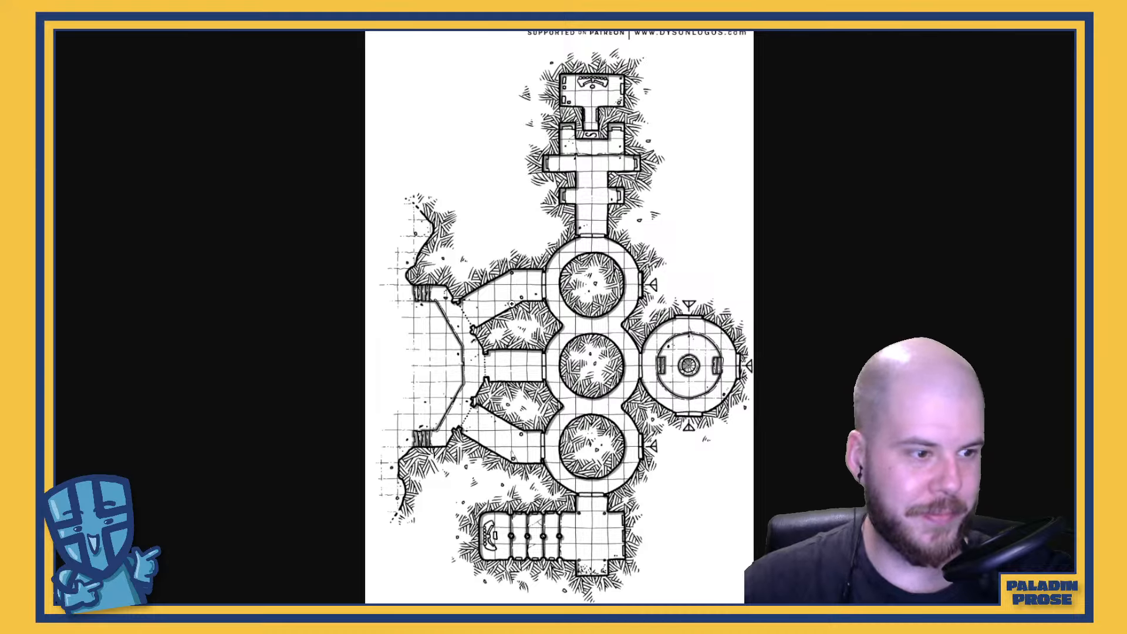
click(533, 547)
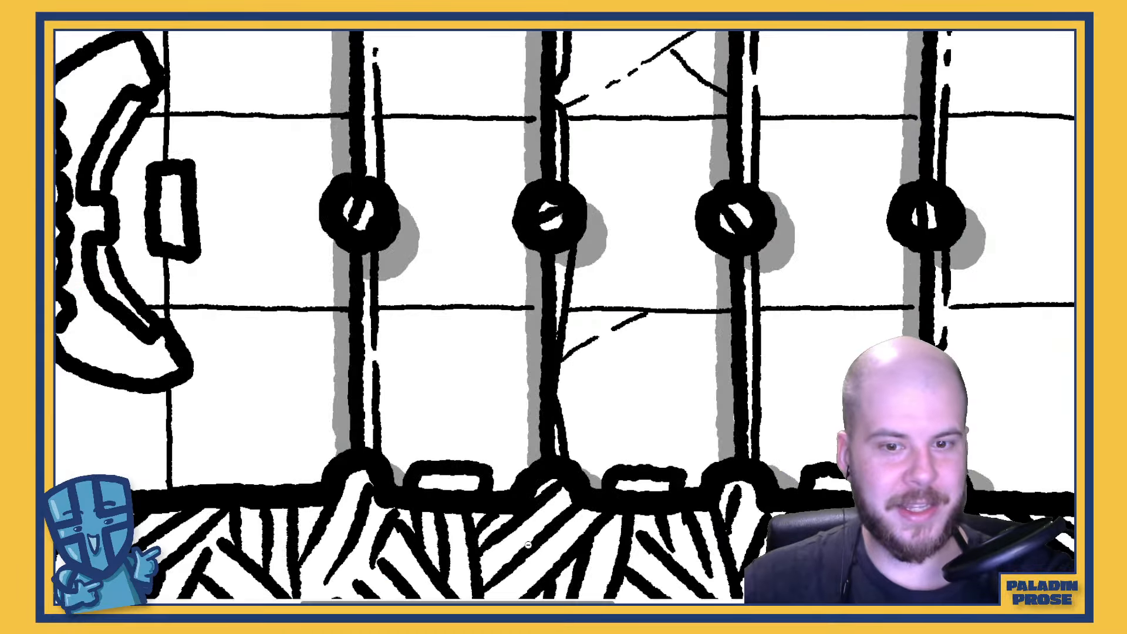
scroll(528, 529, down, 5)
scroll(525, 424, up, 5)
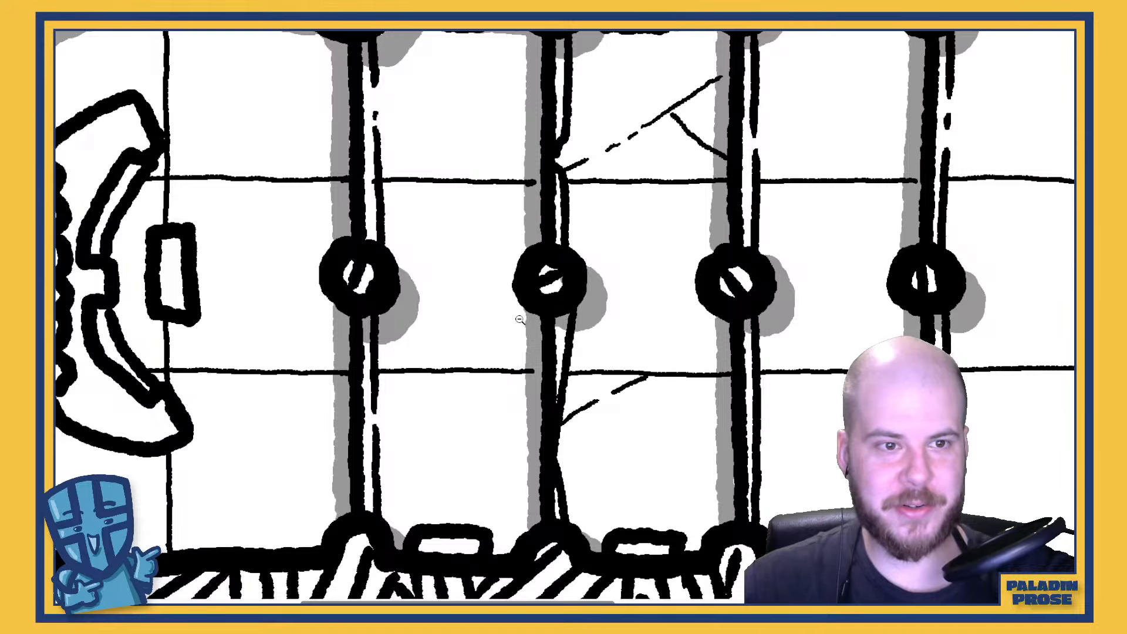
click(505, 193)
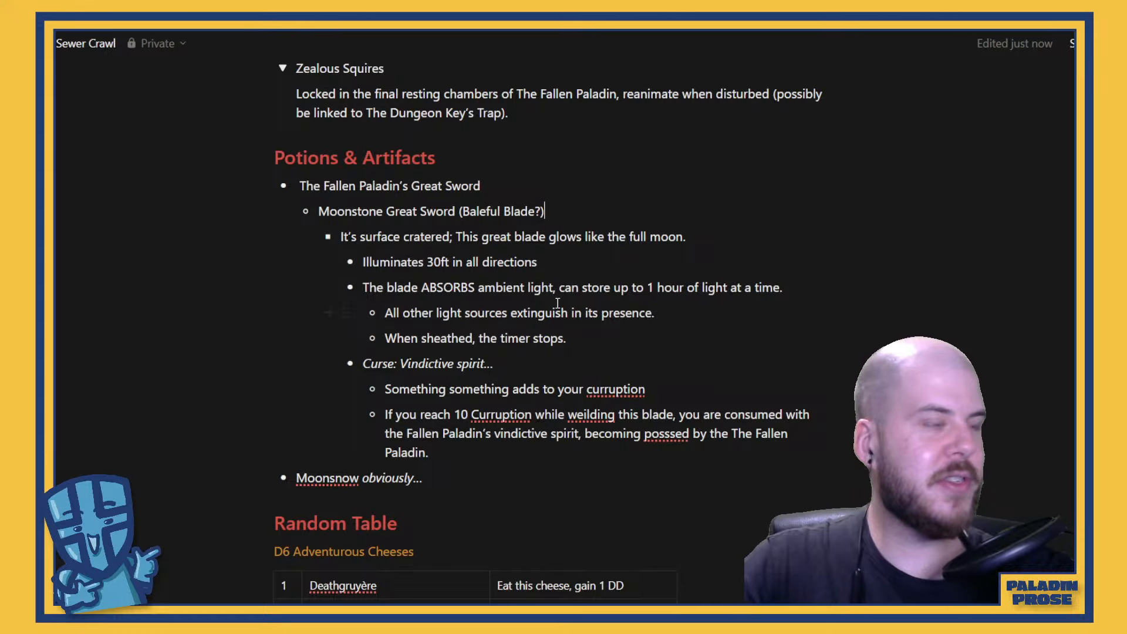
Review the Sewer Crawl notes, from the gang backstory and Factions through Monsters to Potions & Artifacts
scroll(557, 302, down, 12)
scroll(575, 327, up, 20)
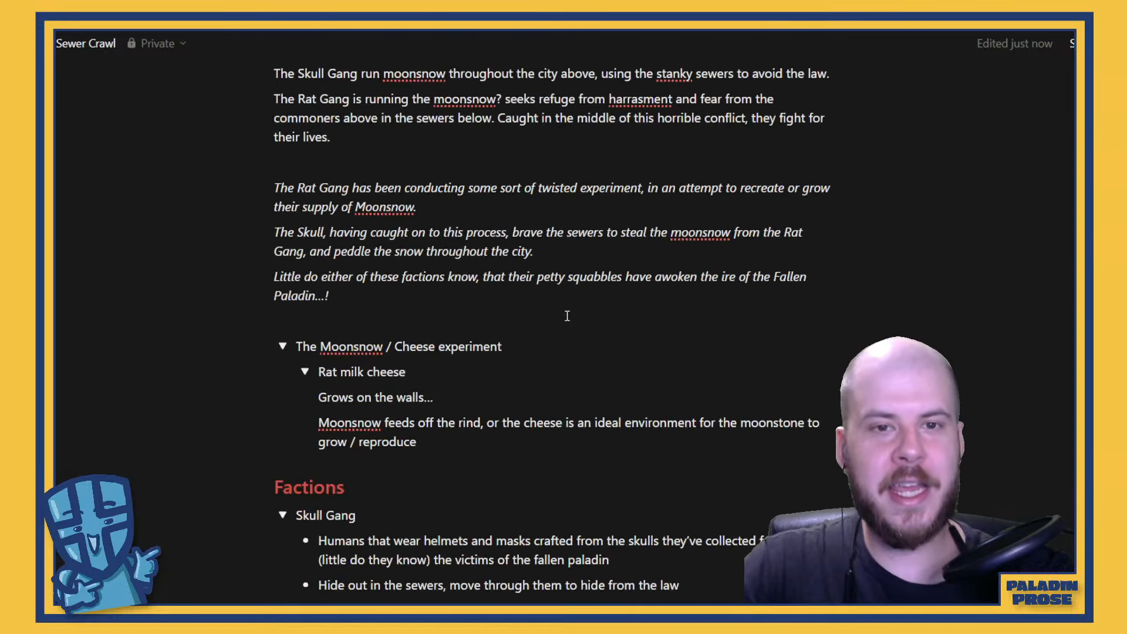
scroll(567, 315, up, 7)
scroll(567, 315, down, 14)
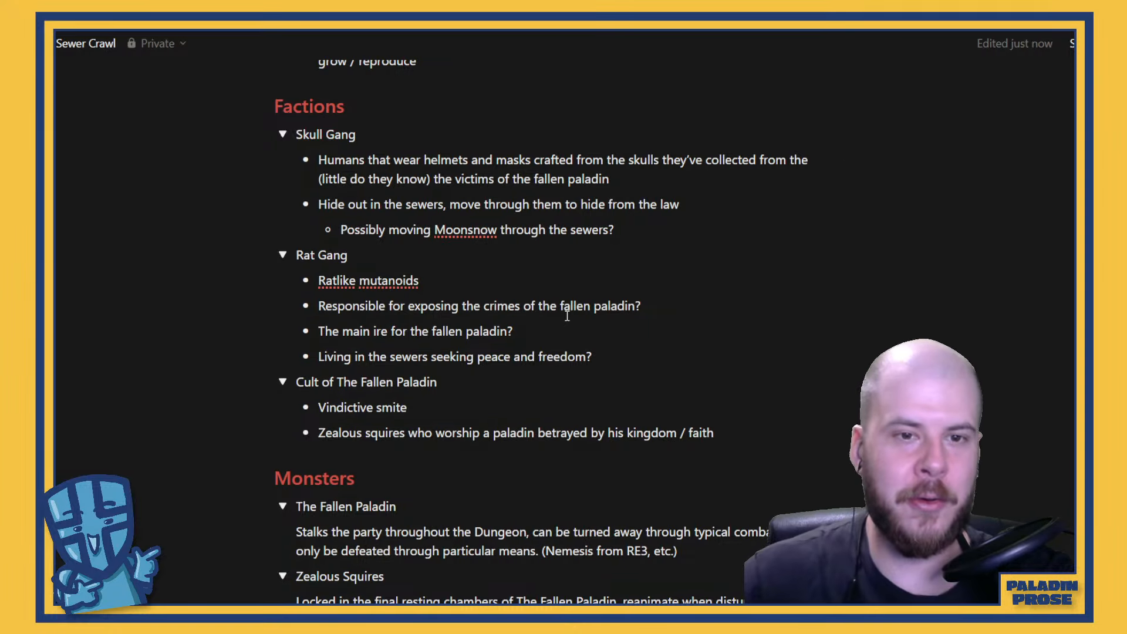
scroll(557, 311, down, 13)
scroll(550, 307, up, 4)
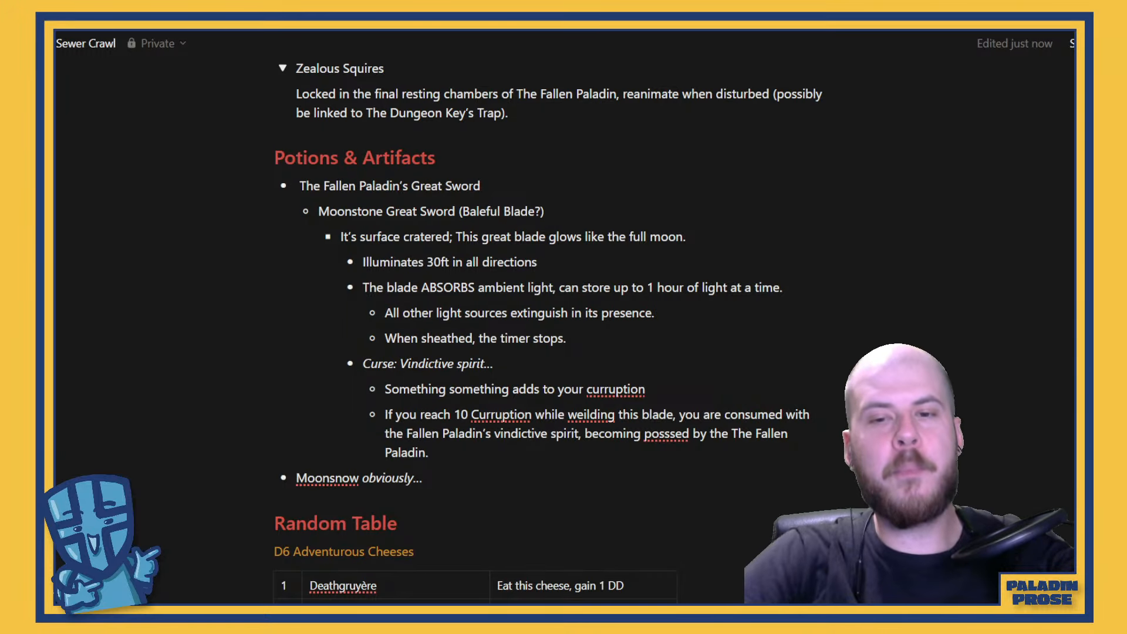
Correct the spelling of "corruption" in both Vindictive spirit curse bullets and of "wielding" in the second one
right_click(628, 389)
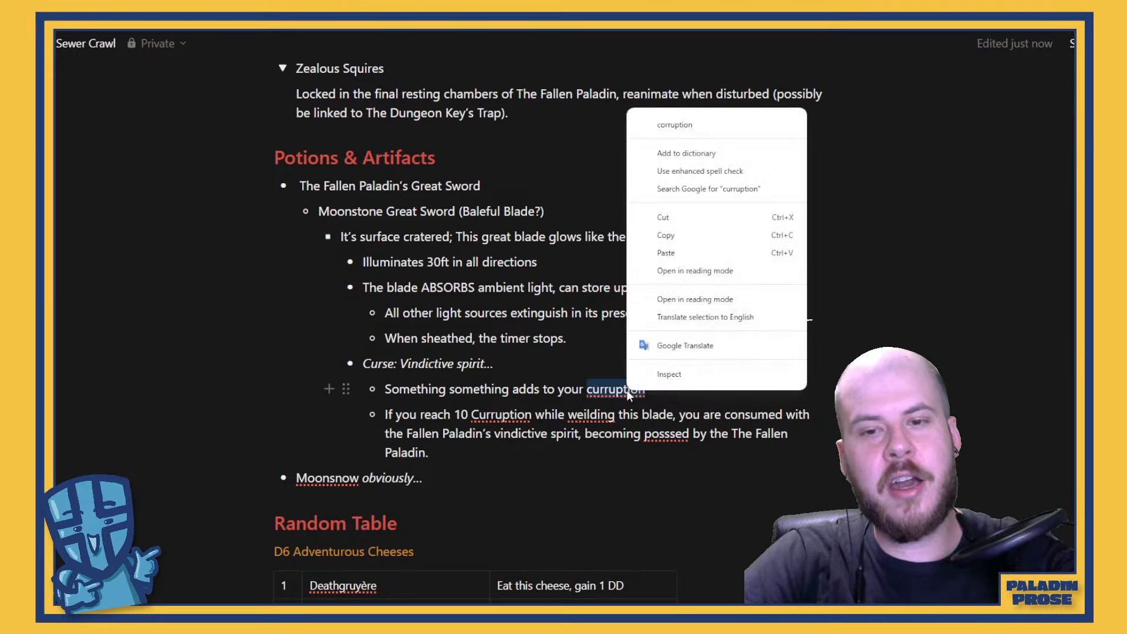
click(726, 125)
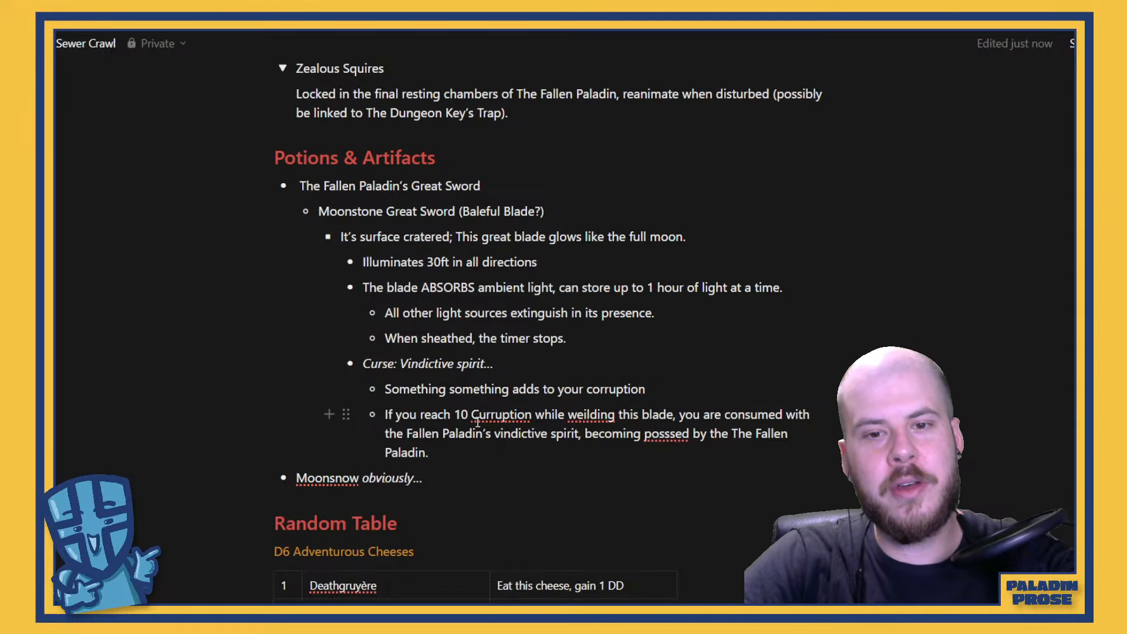
right_click(503, 414)
click(572, 129)
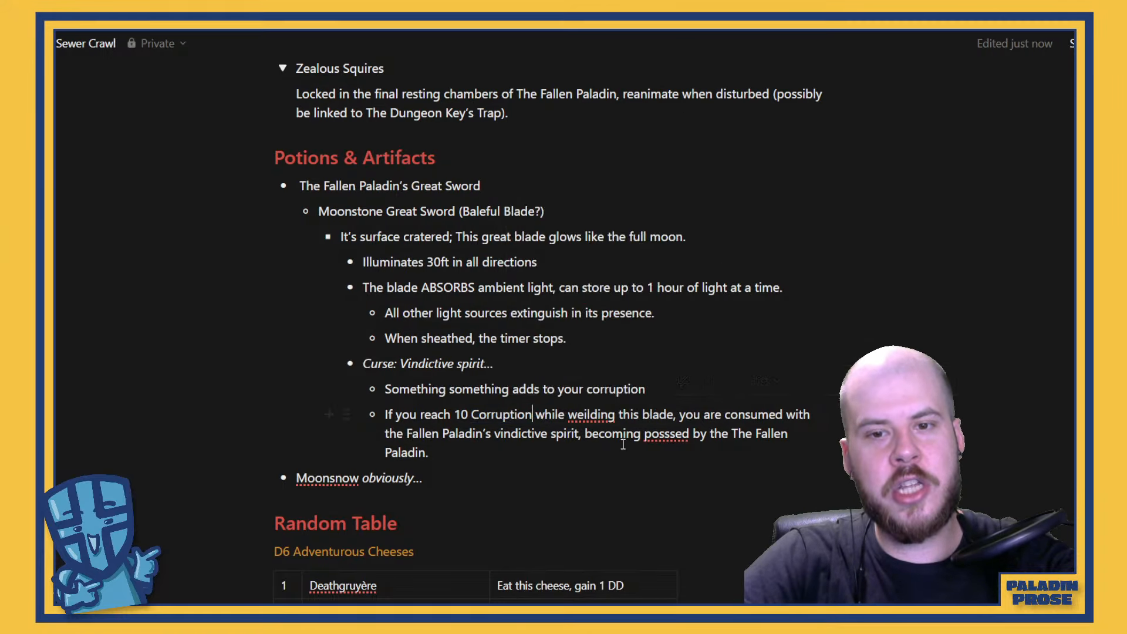
right_click(589, 414)
click(646, 146)
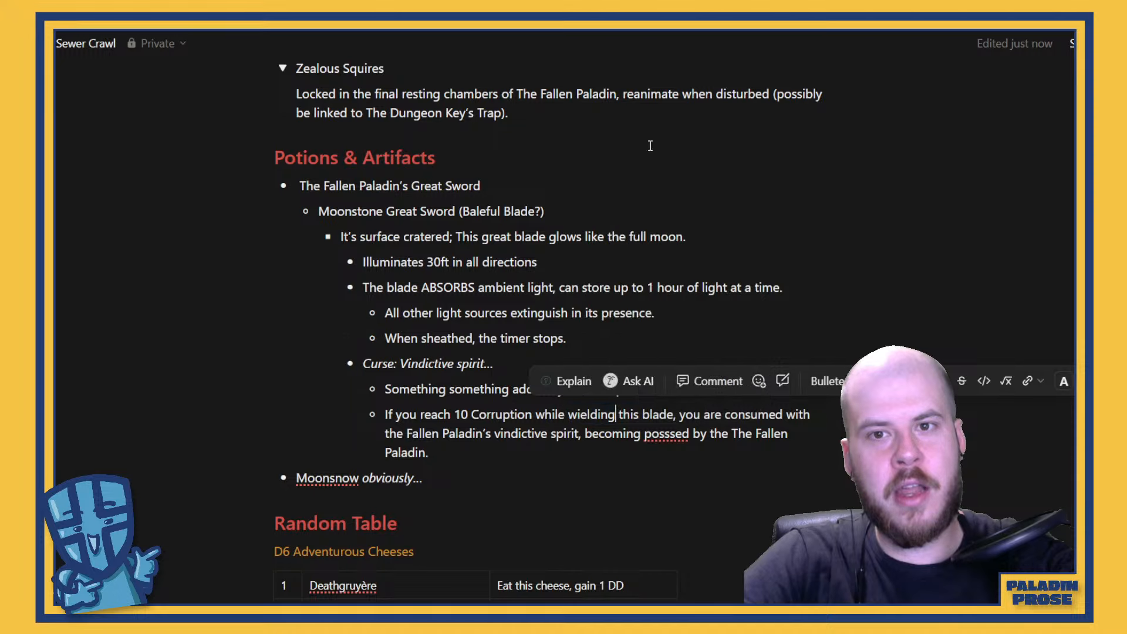
right_click(661, 433)
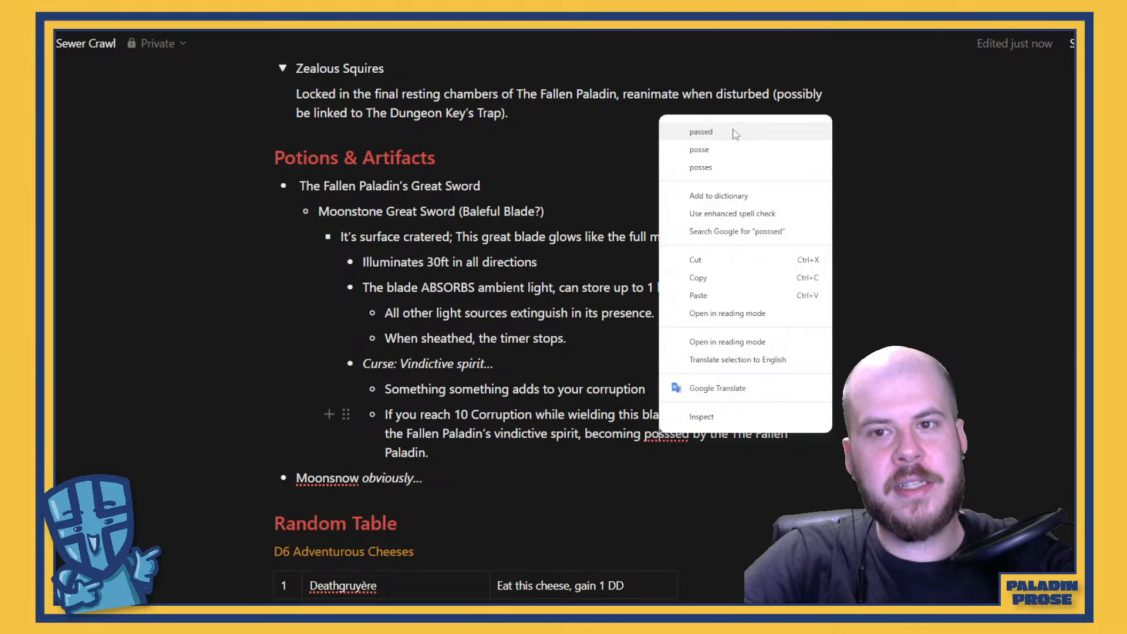
click(667, 452)
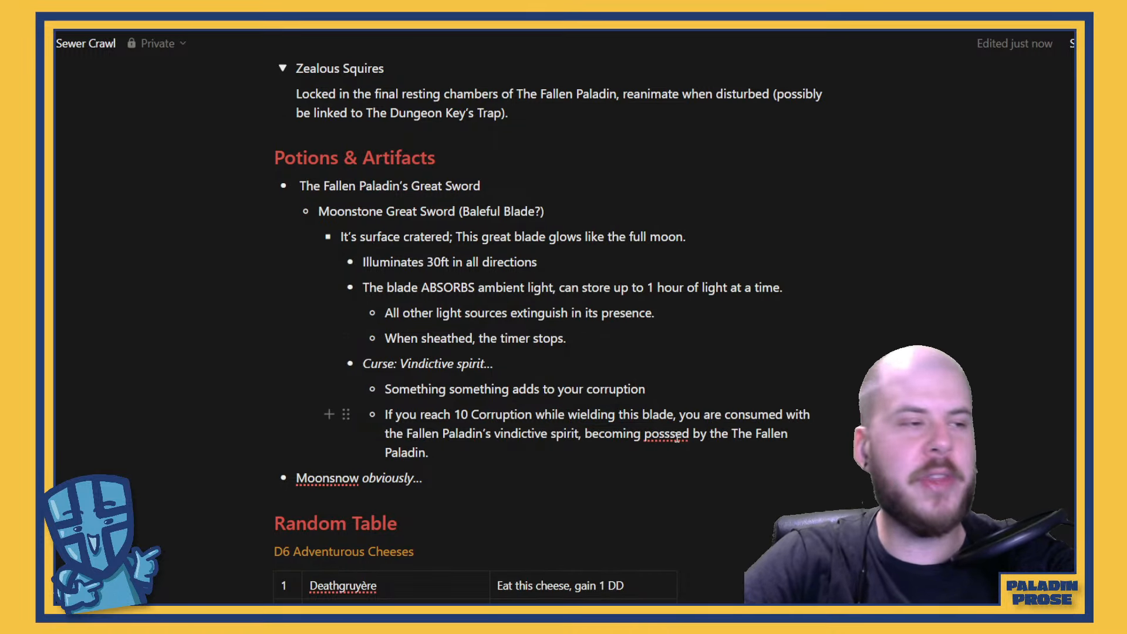
click(676, 436)
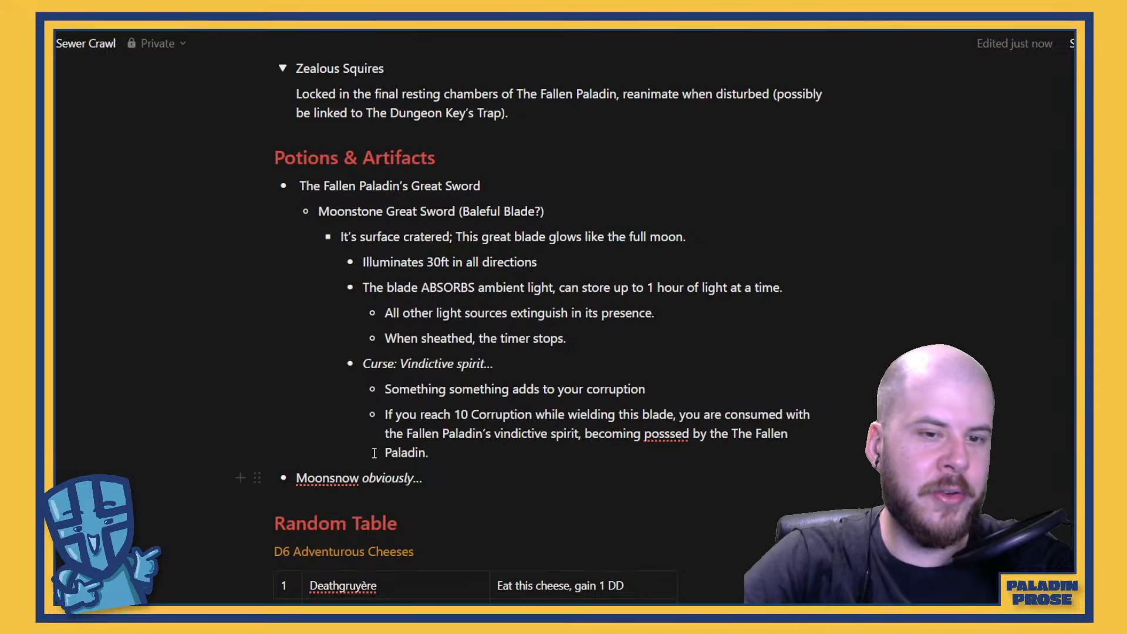
Review the D6 Adventurous Cheeses table and the Traps section of the Sewer Crawl notes
scroll(422, 420, down, 5)
scroll(502, 378, down, 3)
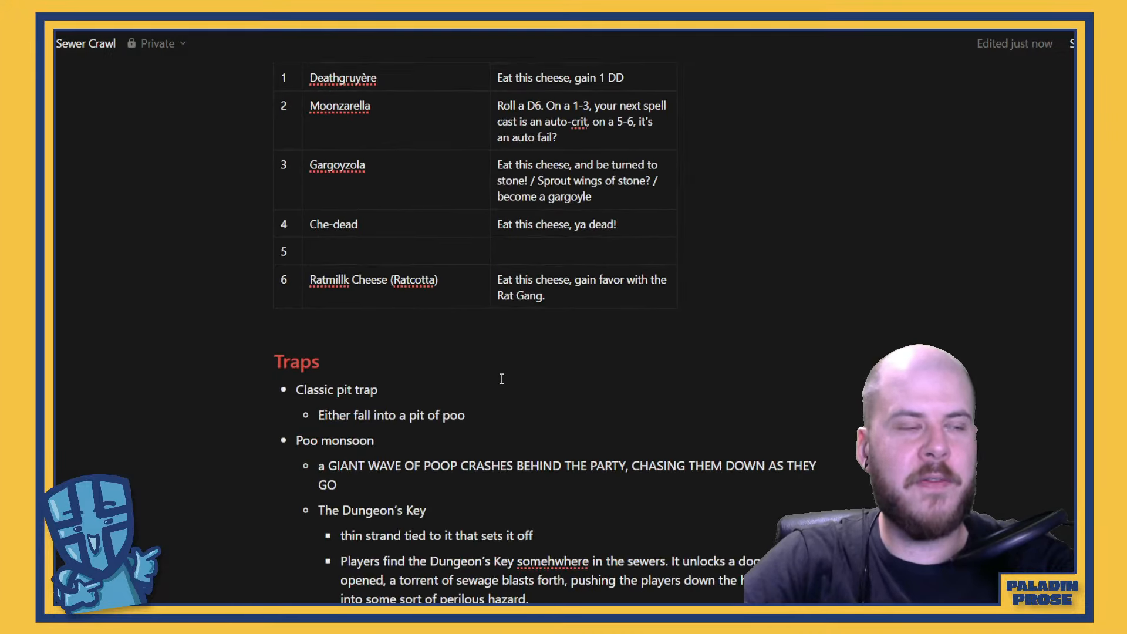
scroll(502, 378, down, 1)
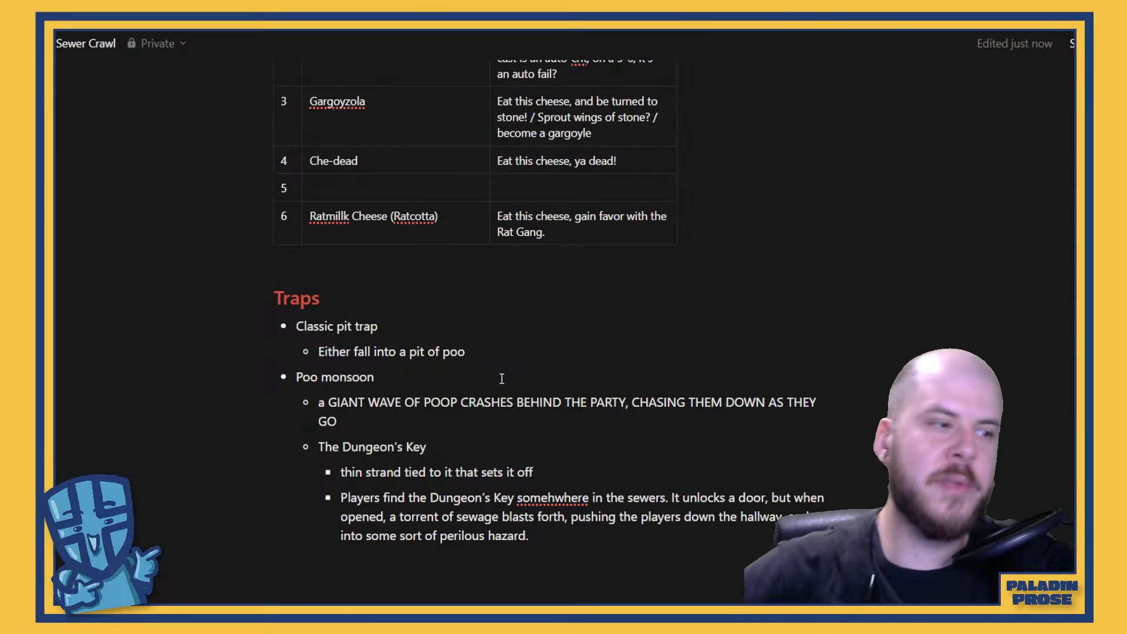
scroll(502, 378, up, 20)
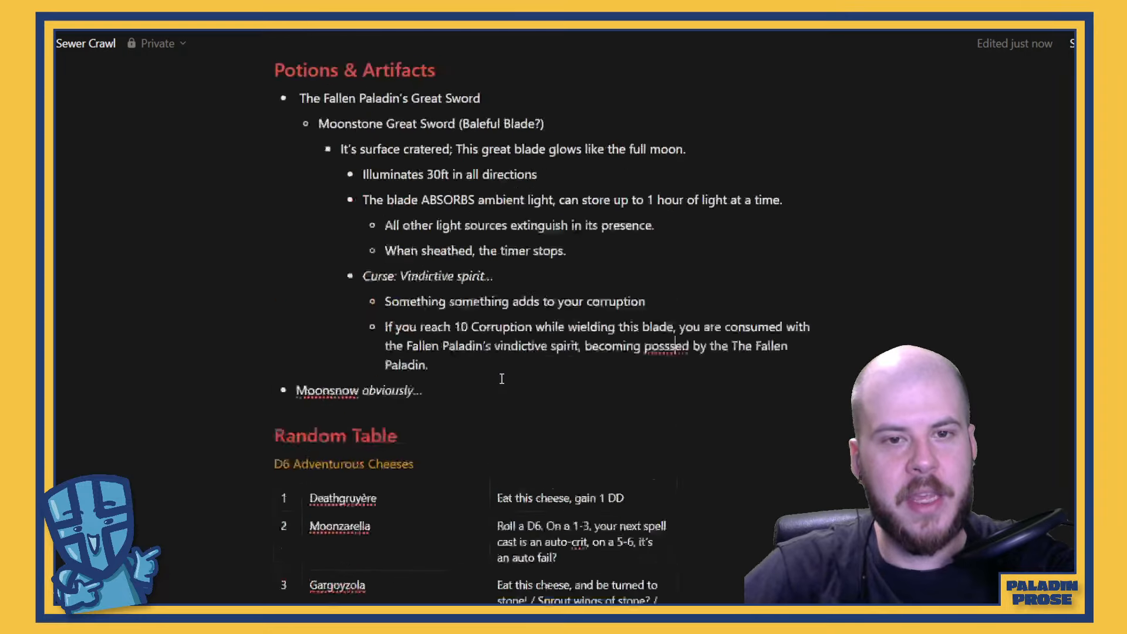
scroll(502, 379, up, 2)
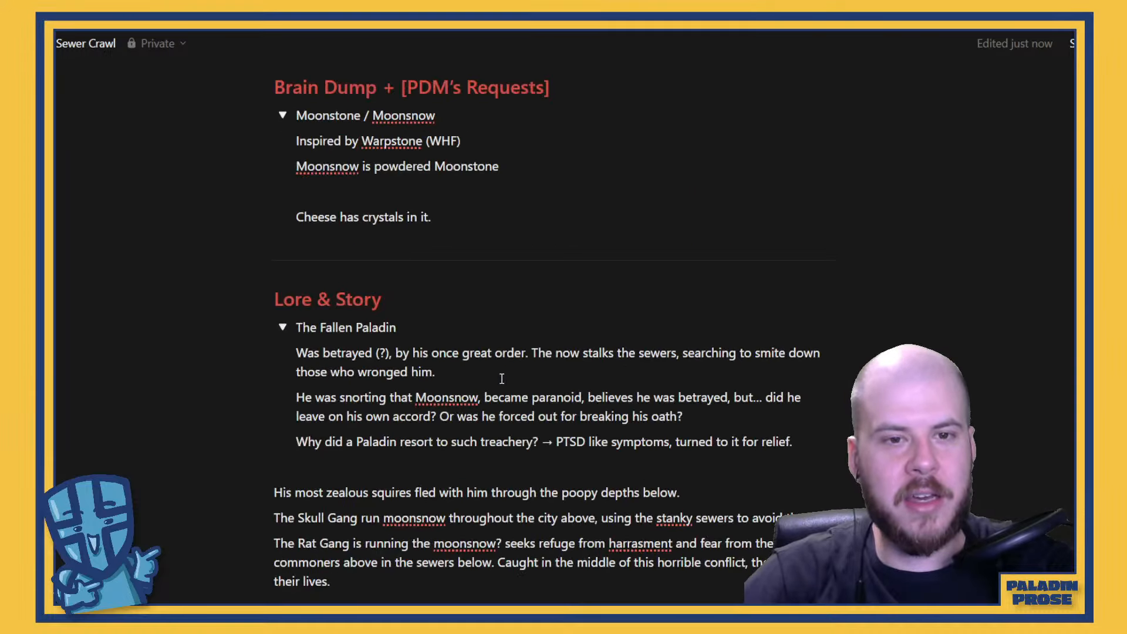
Read through Lore & Story, the Moonsnow / Cheese experiment and the Factions section of the notes
scroll(502, 378, down, 4)
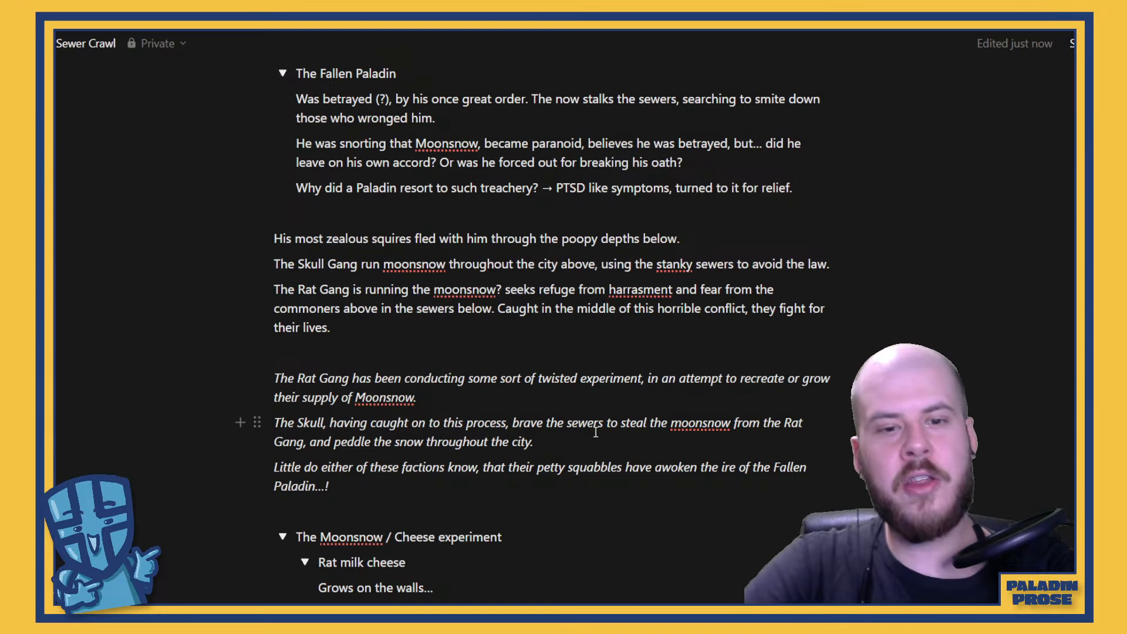
scroll(595, 432, down, 6)
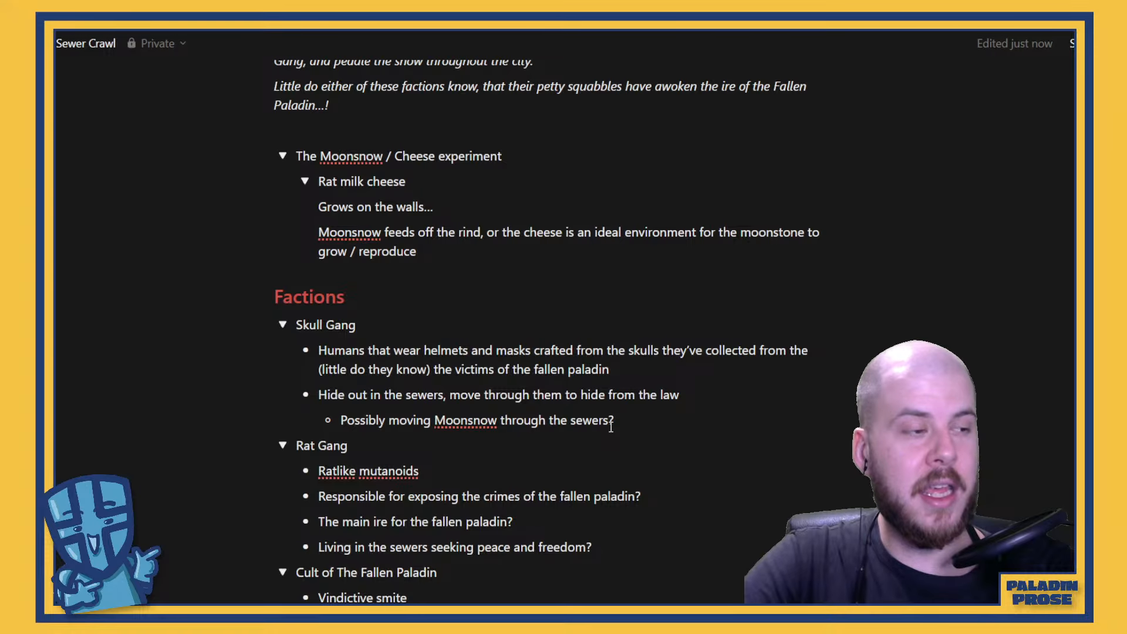
scroll(610, 427, up, 12)
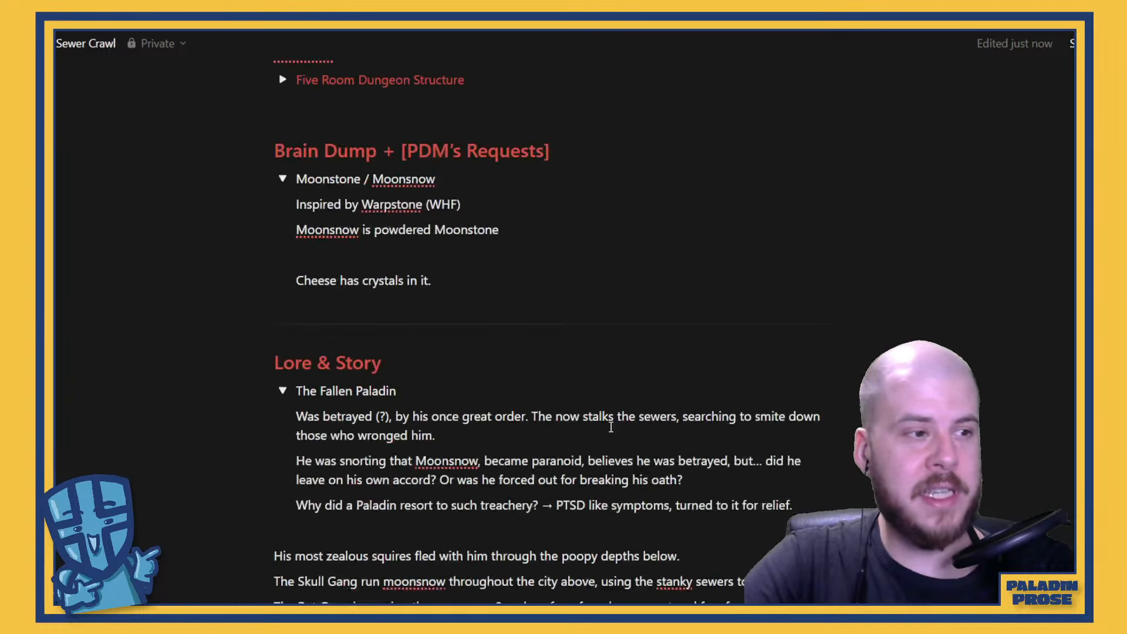
scroll(610, 427, down, 6)
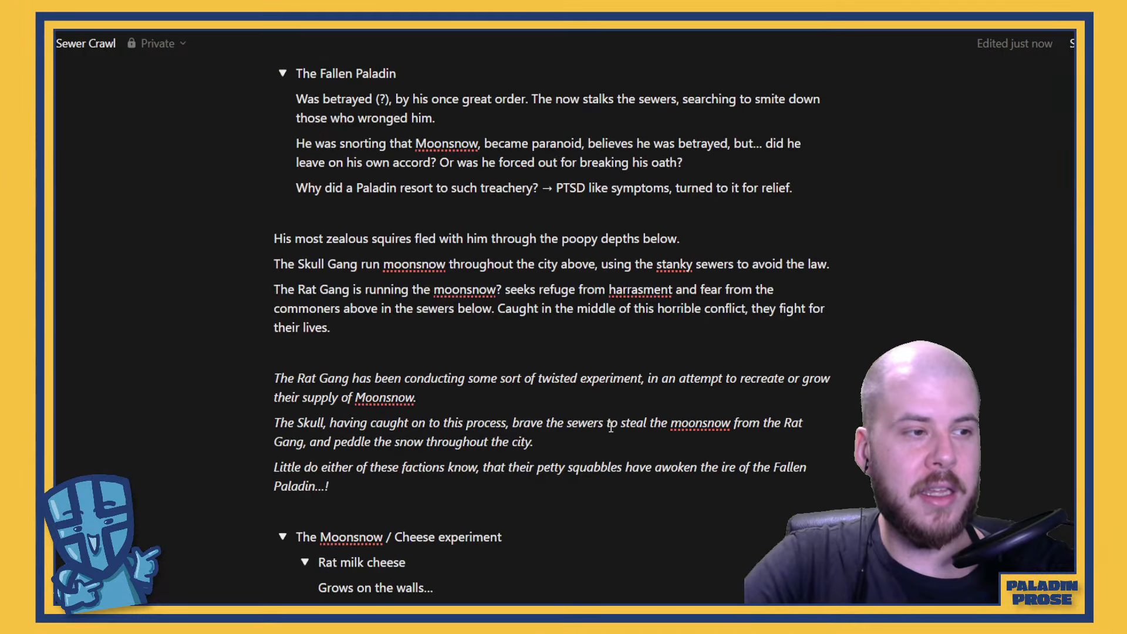
scroll(611, 427, down, 3)
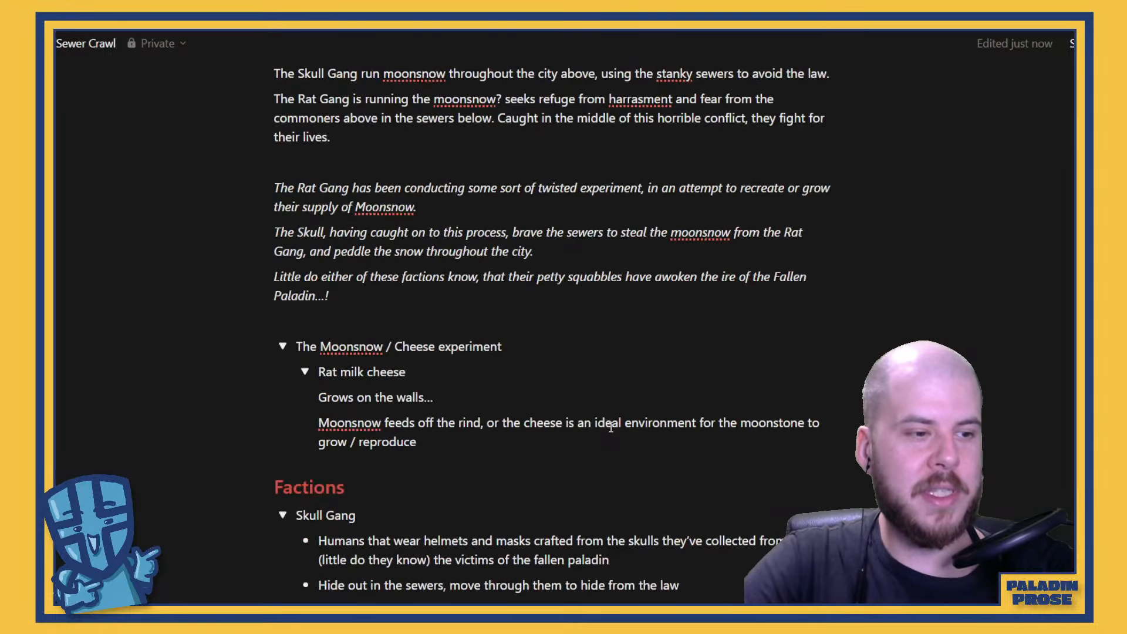
scroll(611, 427, down, 6)
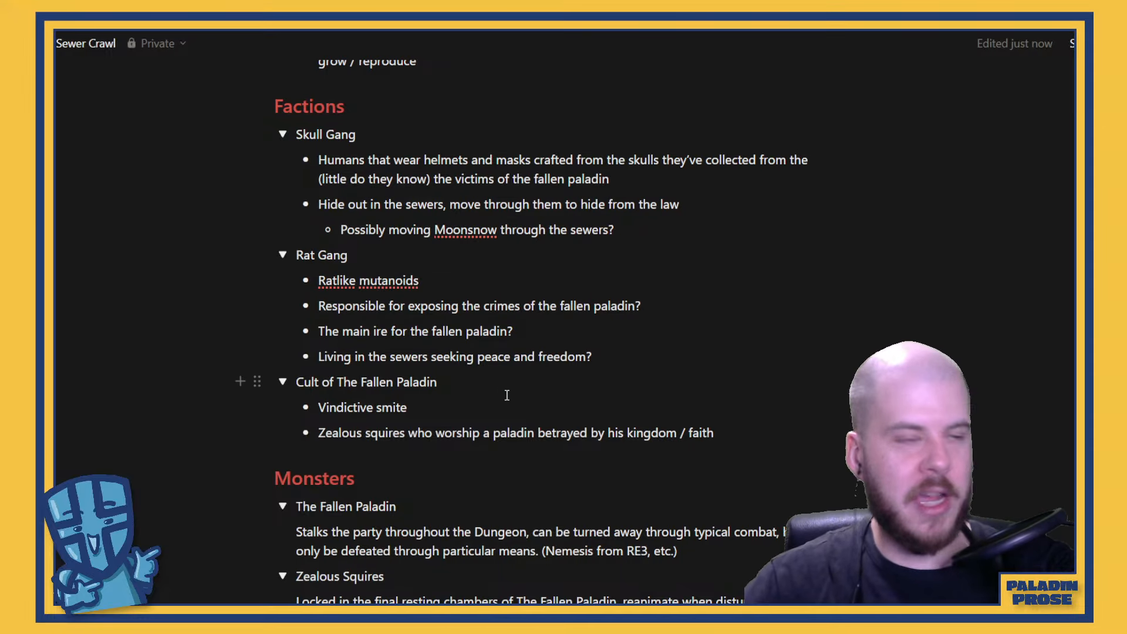
scroll(507, 395, up, 4)
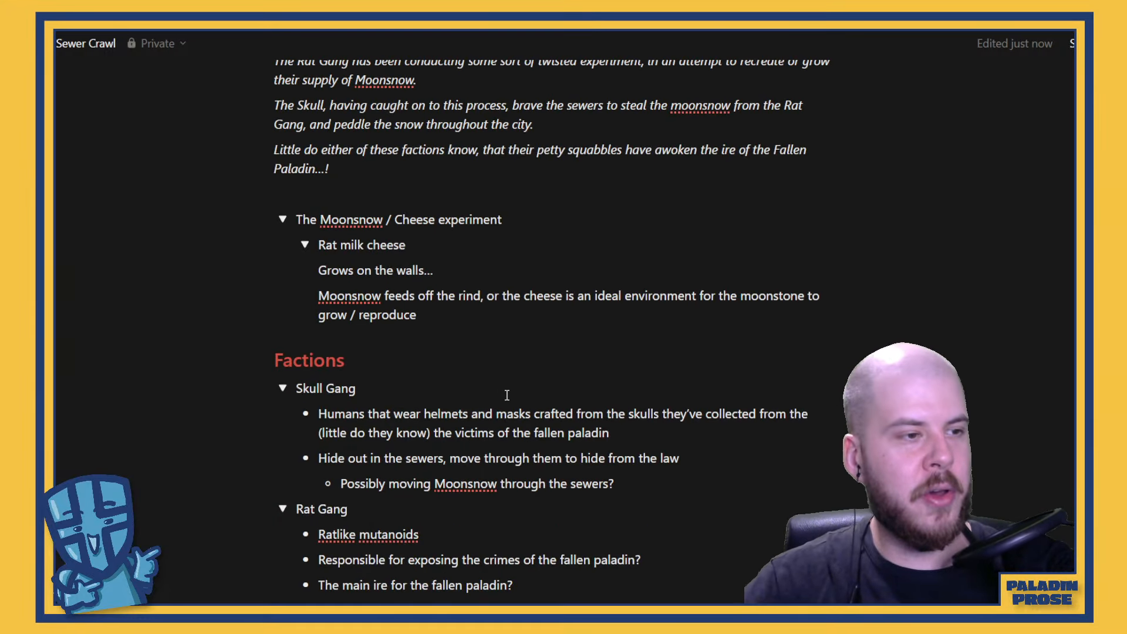
scroll(507, 395, up, 8)
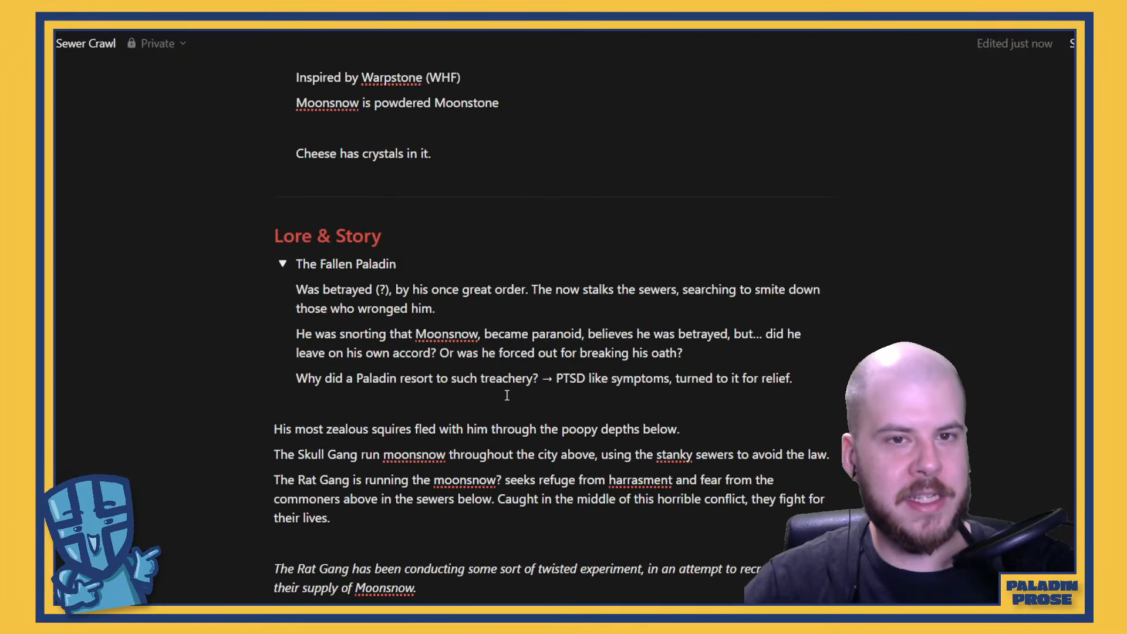
Review the notes from the Deathbringer Ruleset and Brain Dump through the gang backstory to Potions & Artifacts and the Random Table
scroll(506, 395, up, 8)
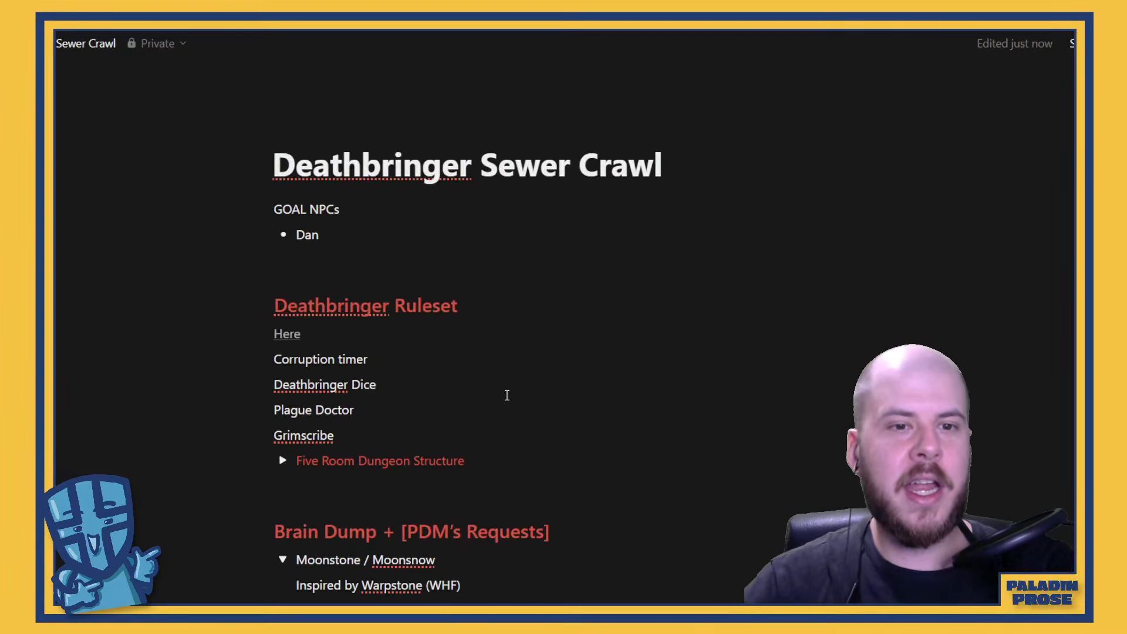
scroll(548, 428, down, 3)
scroll(548, 491, down, 3)
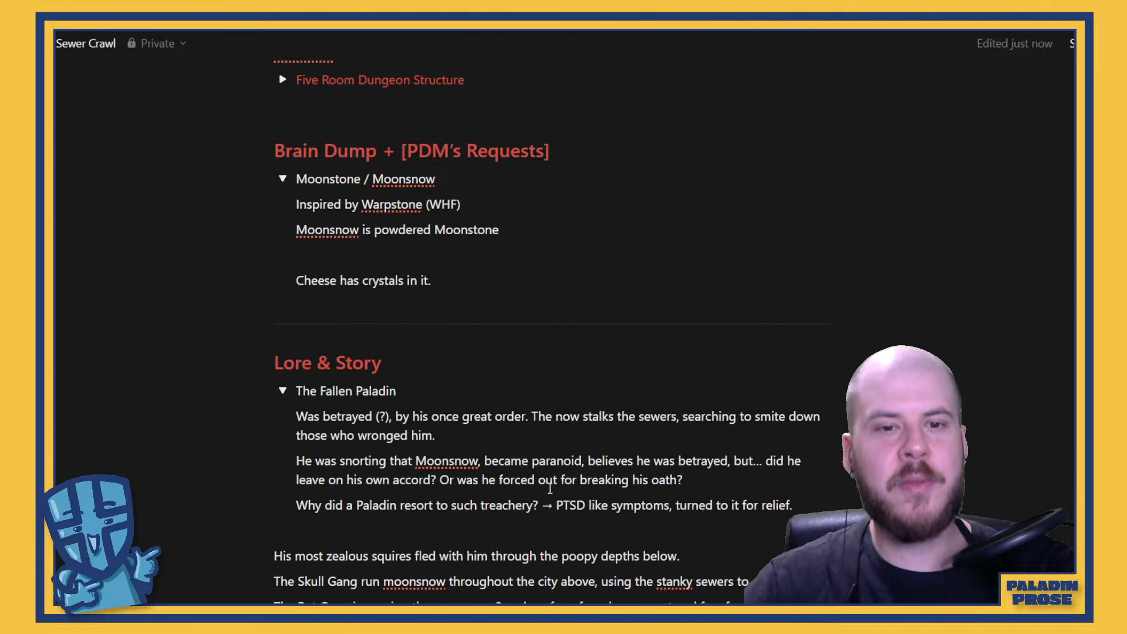
scroll(550, 489, down, 4)
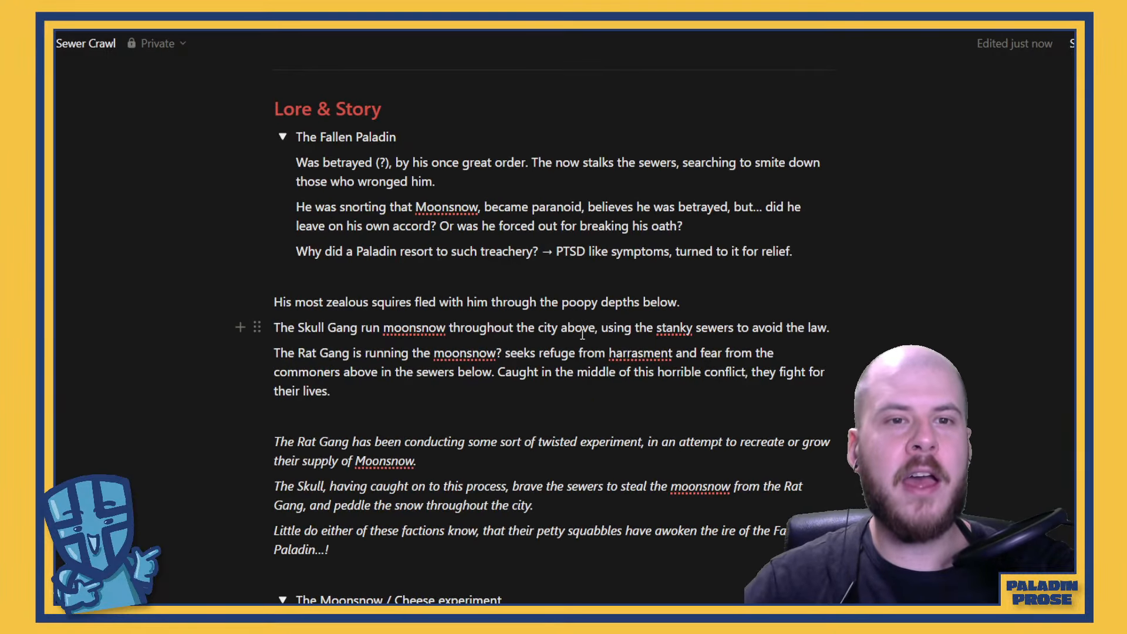
scroll(583, 333, down, 2)
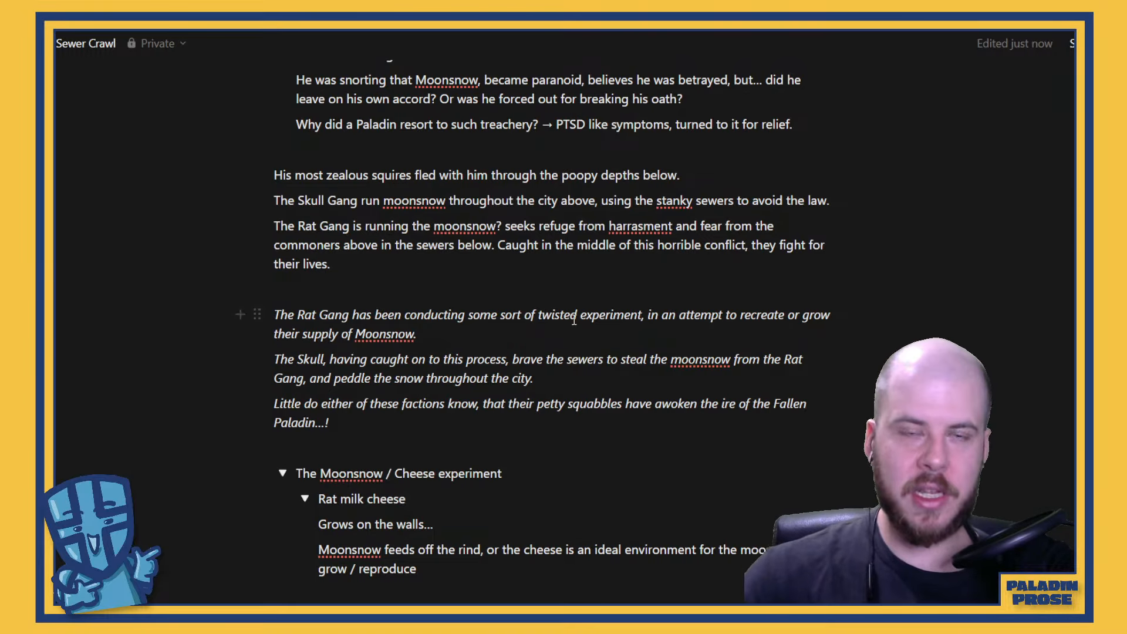
scroll(497, 253, up, 7)
scroll(497, 253, up, 5)
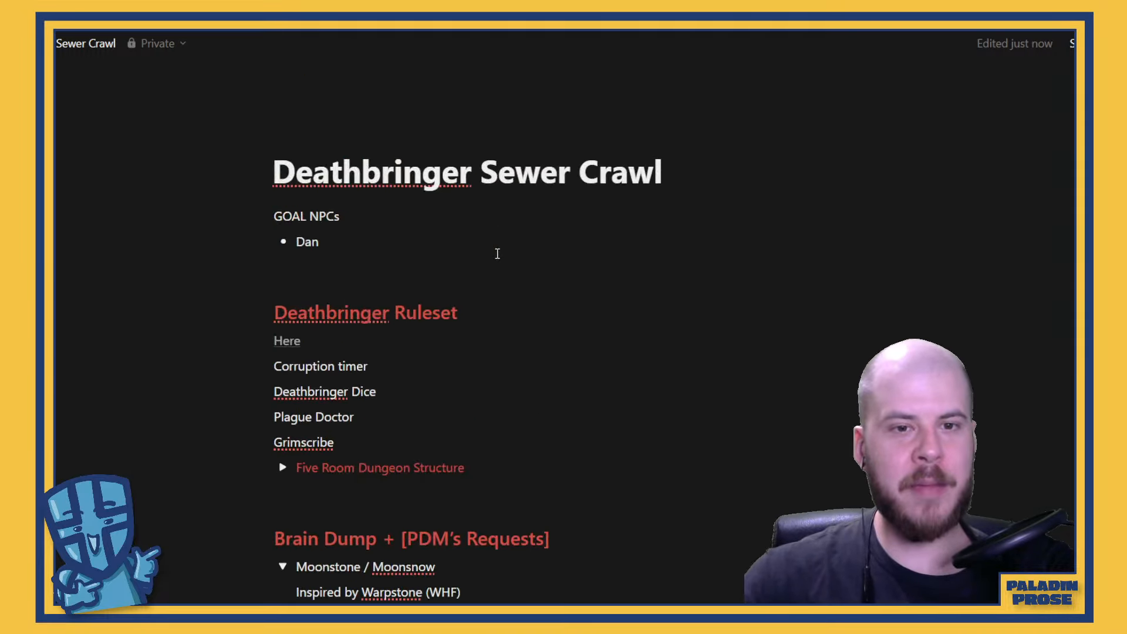
scroll(497, 253, down, 20)
scroll(497, 253, down, 20)
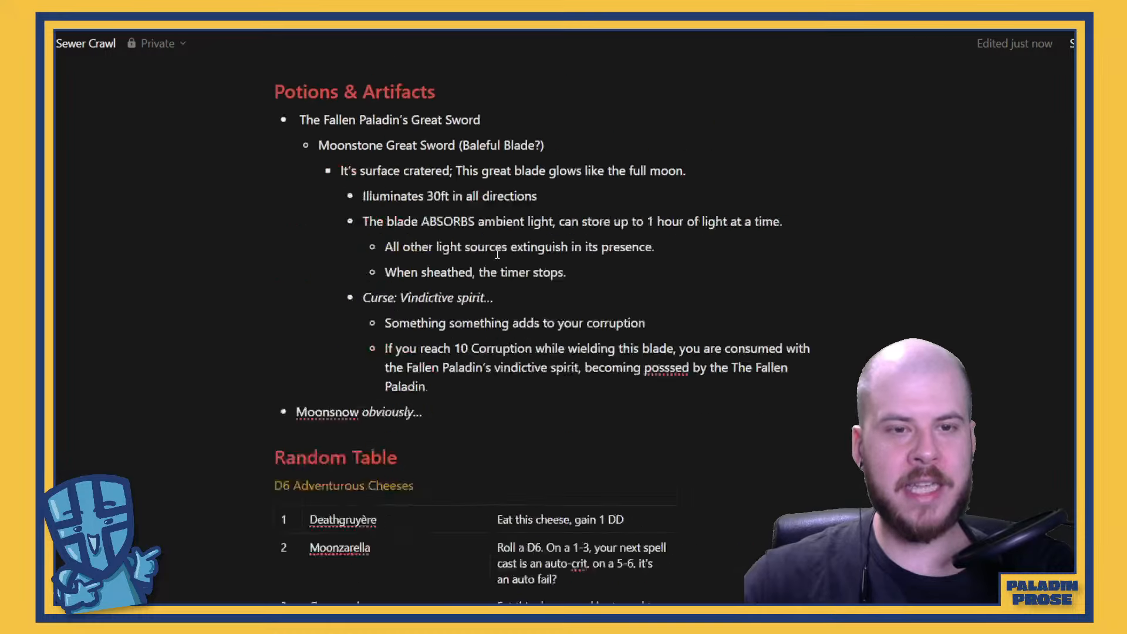
scroll(497, 253, up, 9)
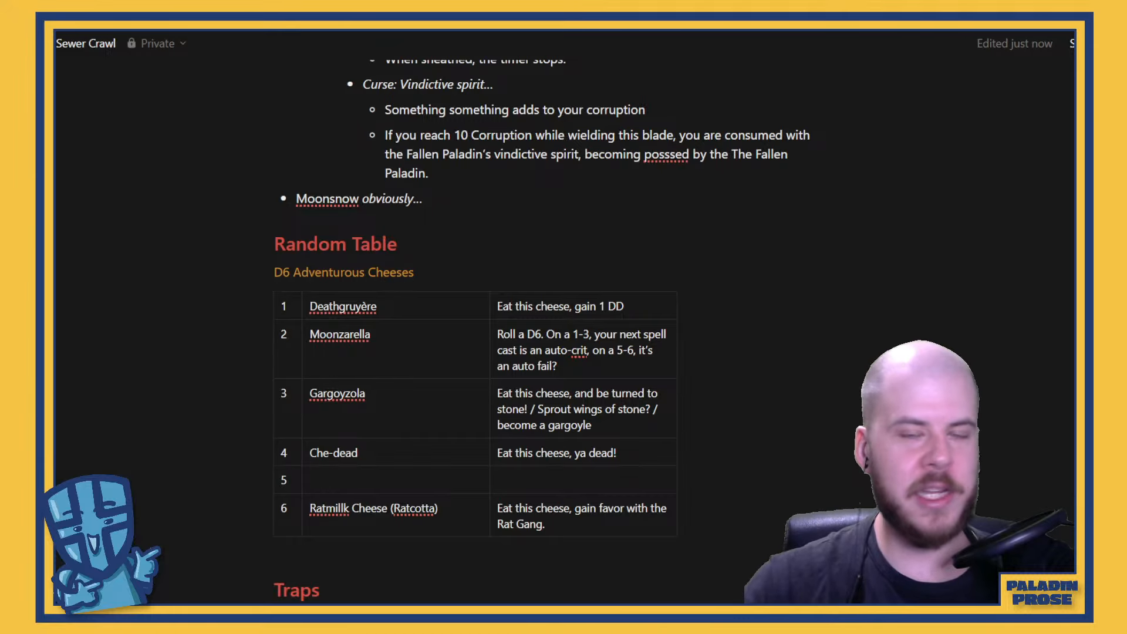
scroll(692, 364, up, 14)
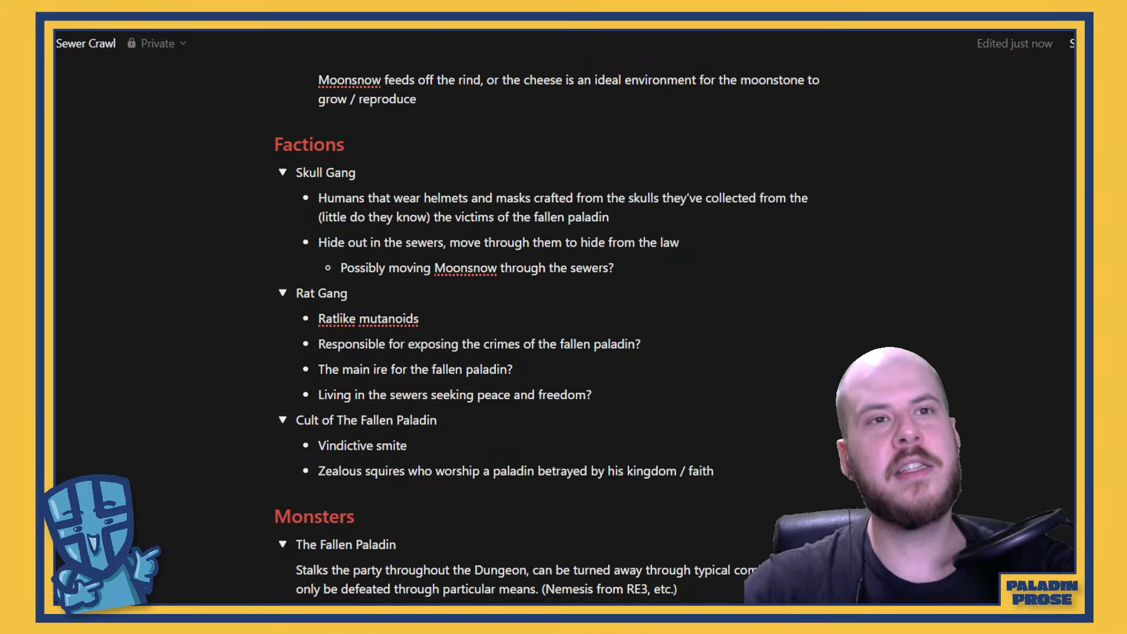
Switch to YouTube, open the PaladinProse channel and look through its live streams
click(434, 31)
scroll(706, 311, up, 6)
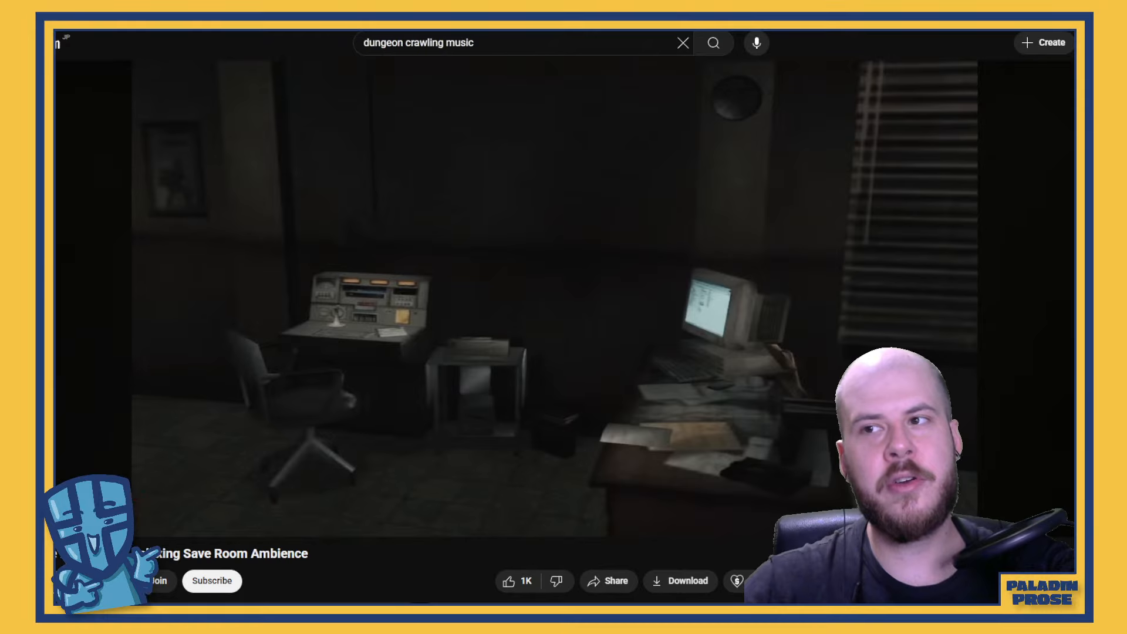
click(1124, 42)
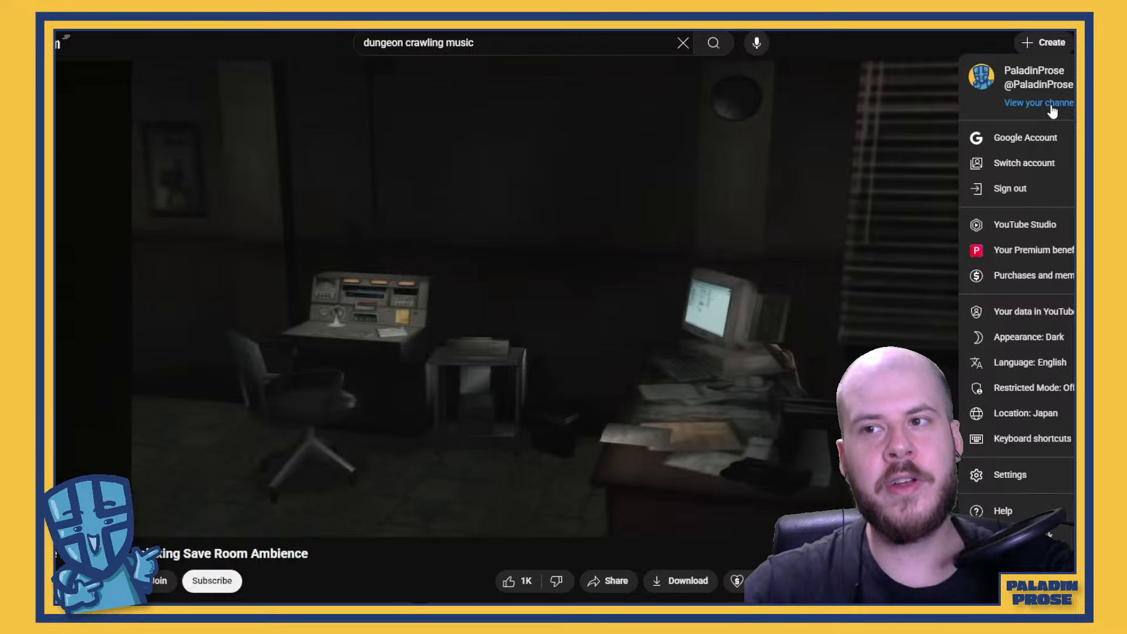
click(1051, 107)
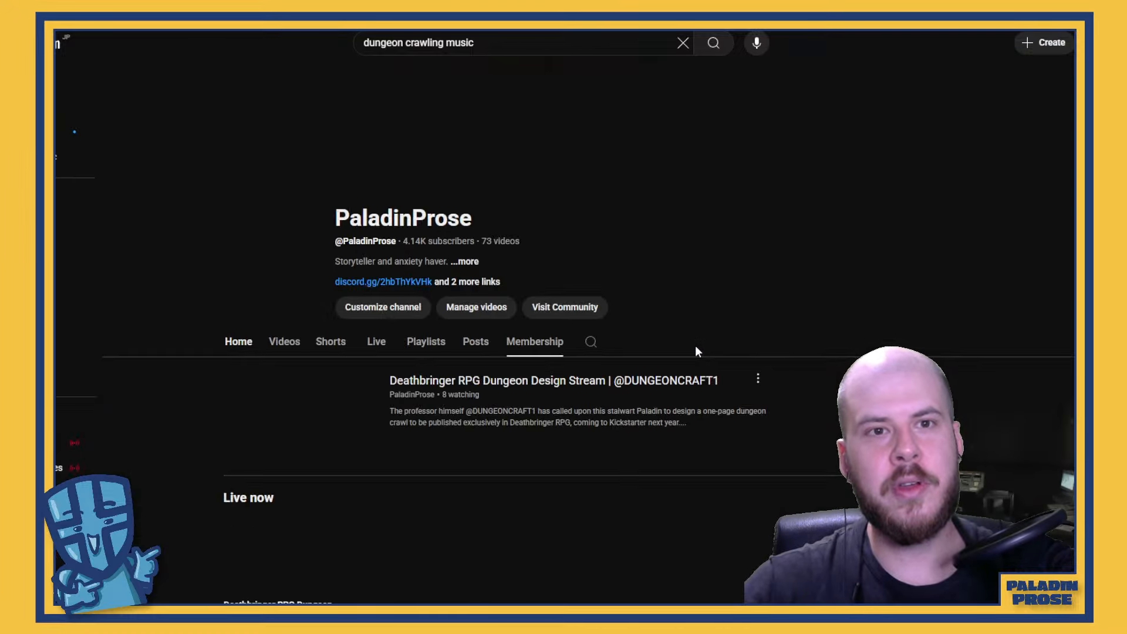
scroll(691, 342, down, 1)
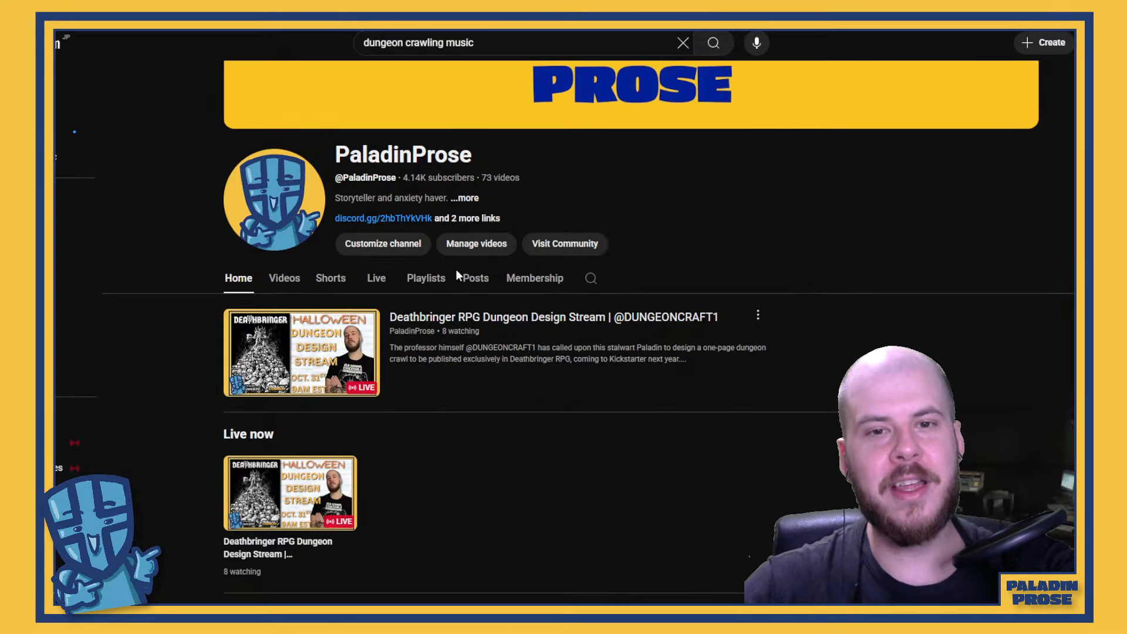
click(364, 287)
scroll(338, 417, down, 4)
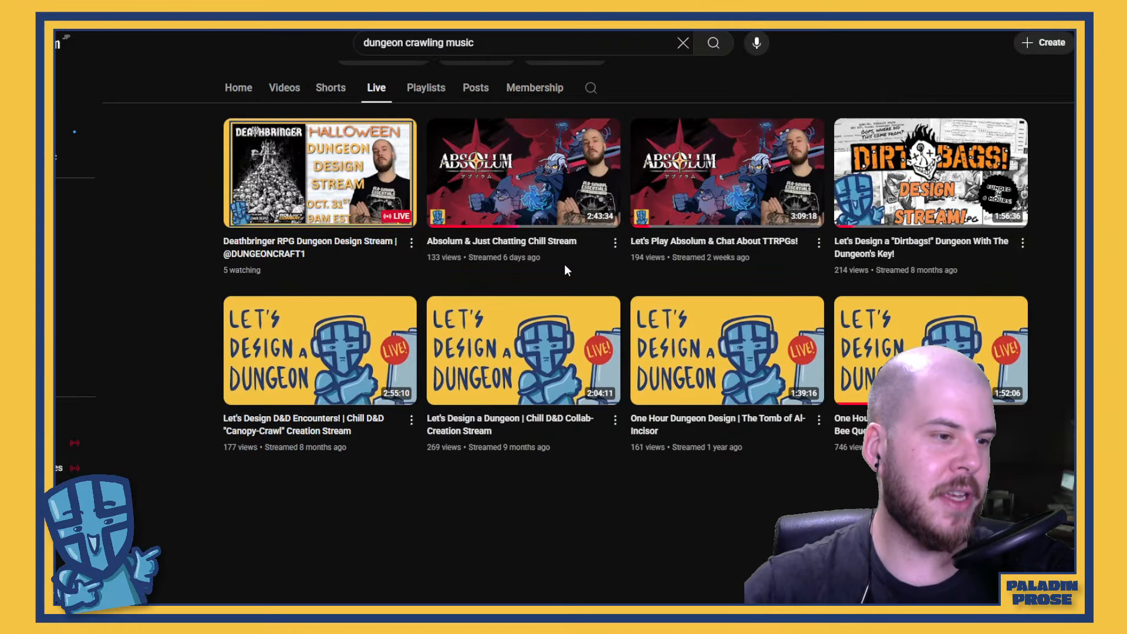
scroll(507, 281, up, 3)
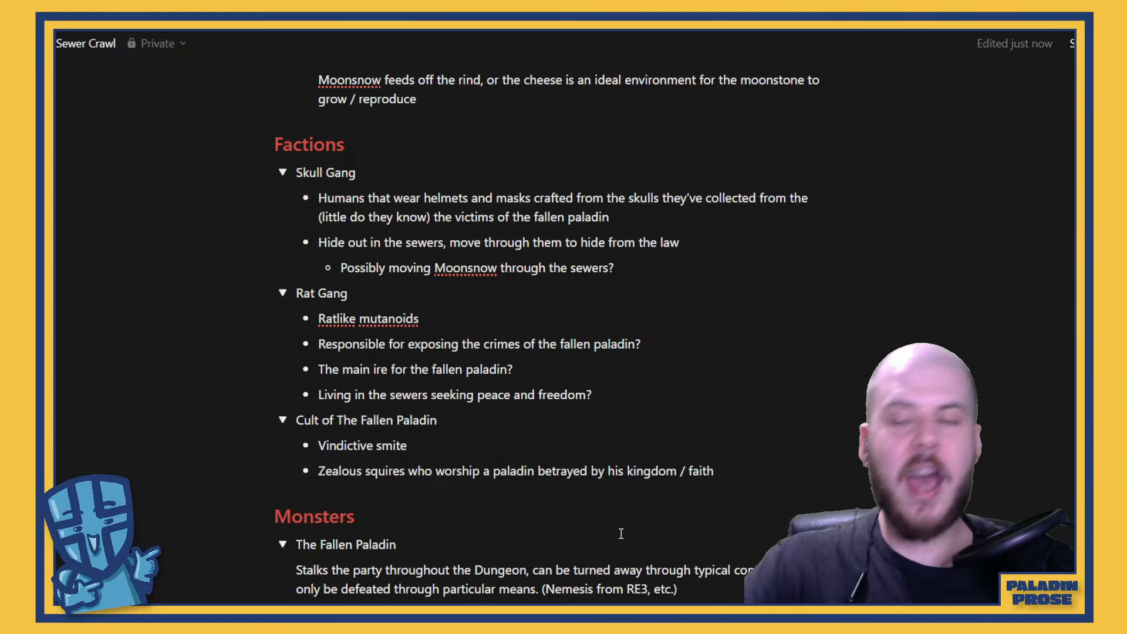
Reread the gang backstory, Moonsnow / Cheese experiment, Factions and Monsters in the Sewer Crawl notes
scroll(753, 512, up, 1)
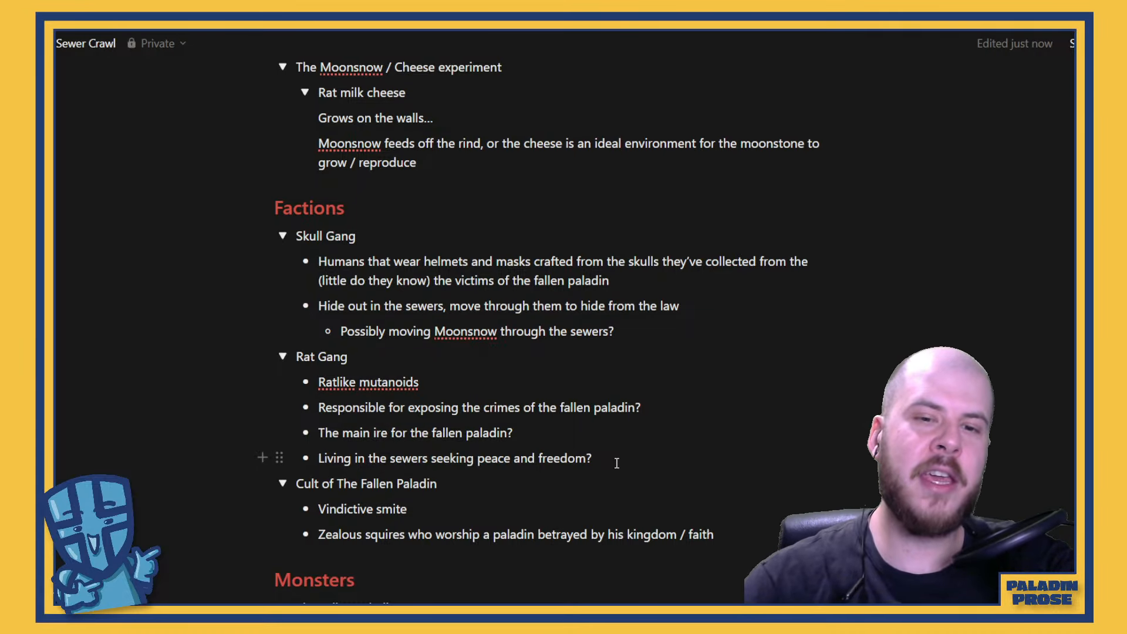
scroll(617, 463, down, 3)
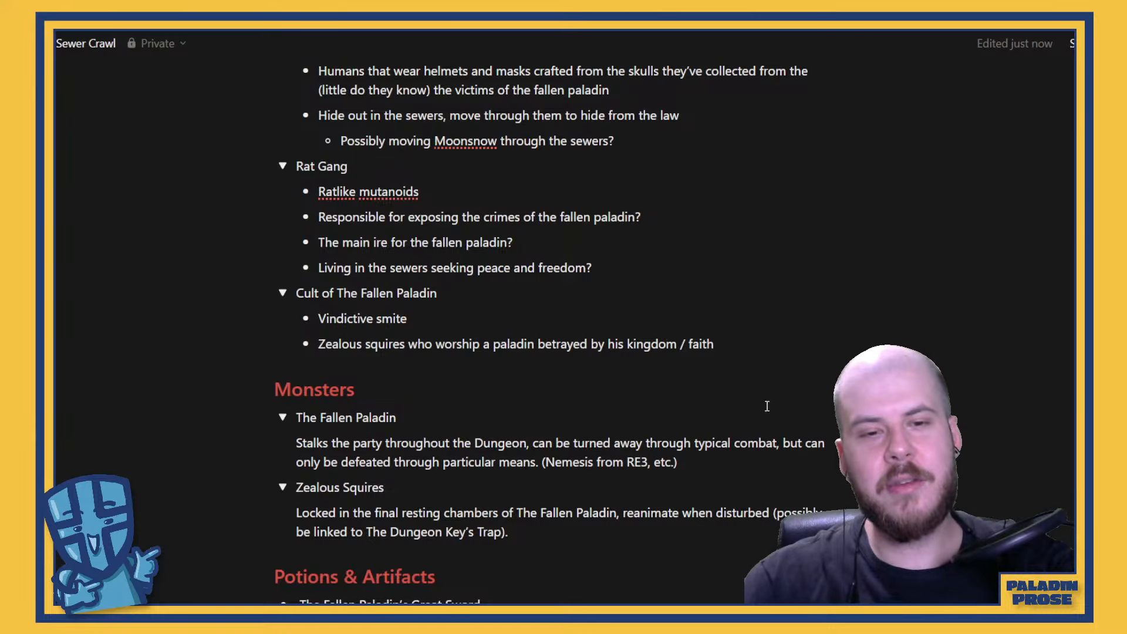
scroll(731, 418, up, 6)
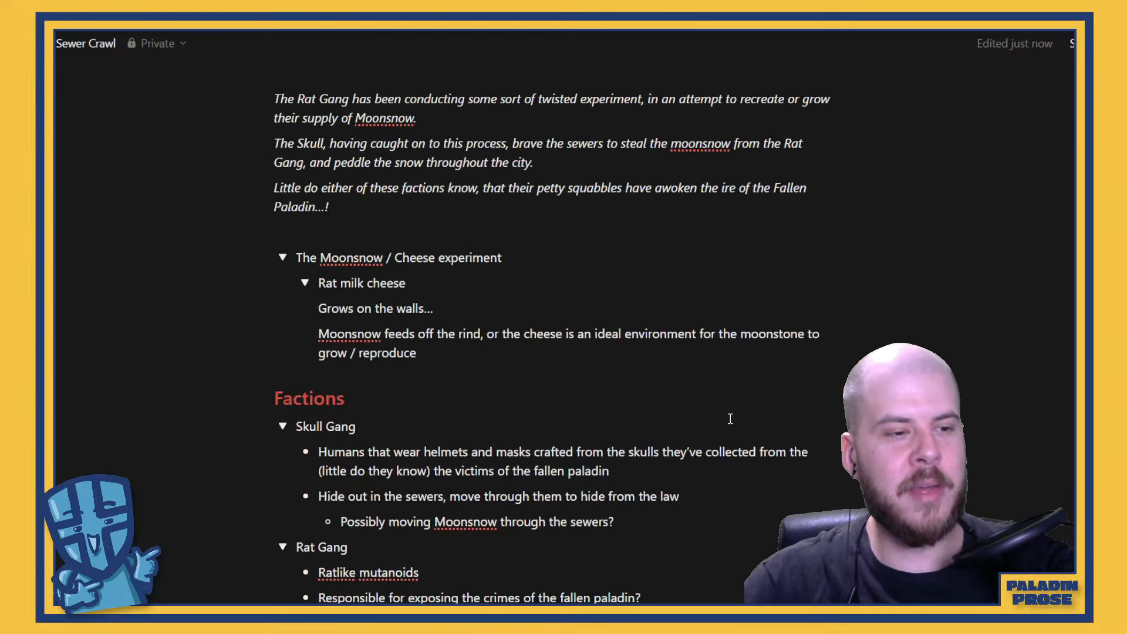
scroll(730, 418, up, 3)
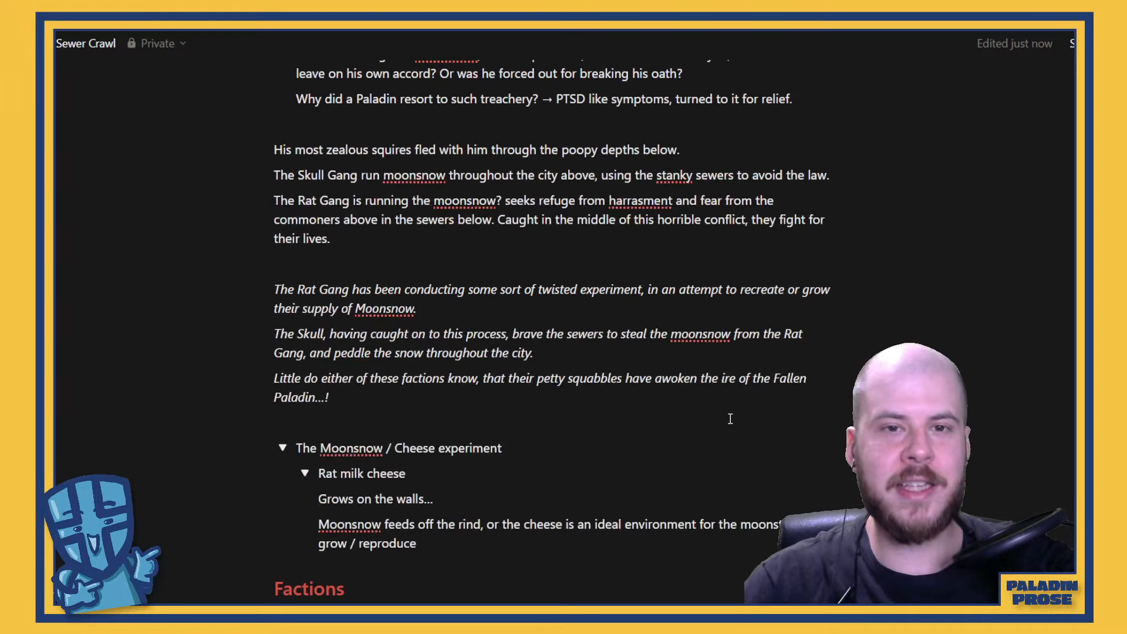
scroll(730, 418, down, 9)
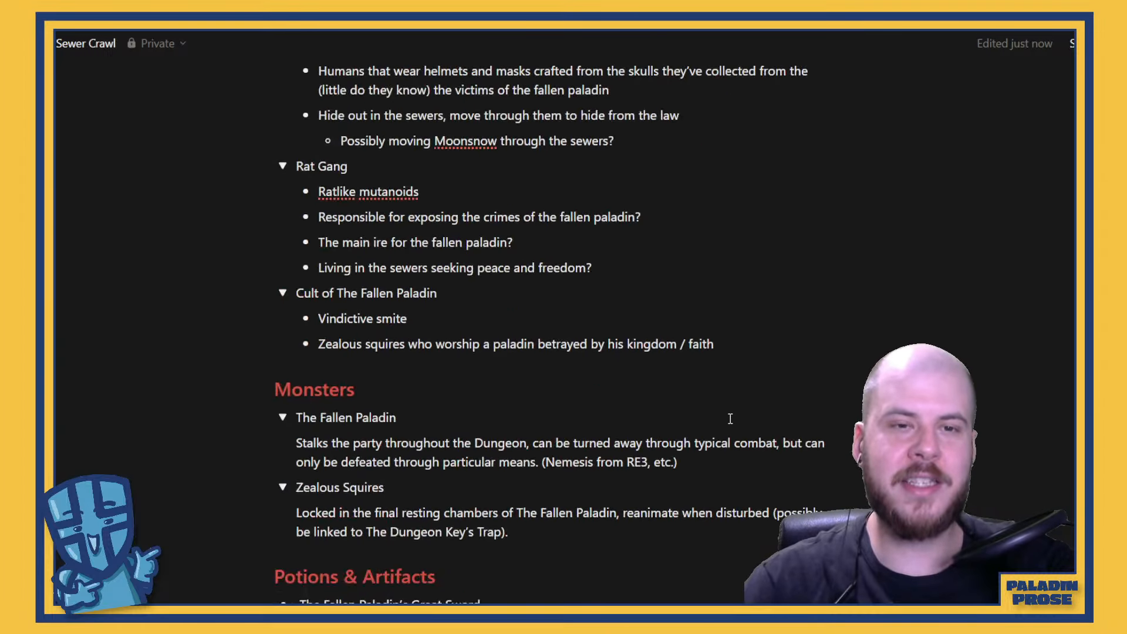
scroll(730, 418, up, 4)
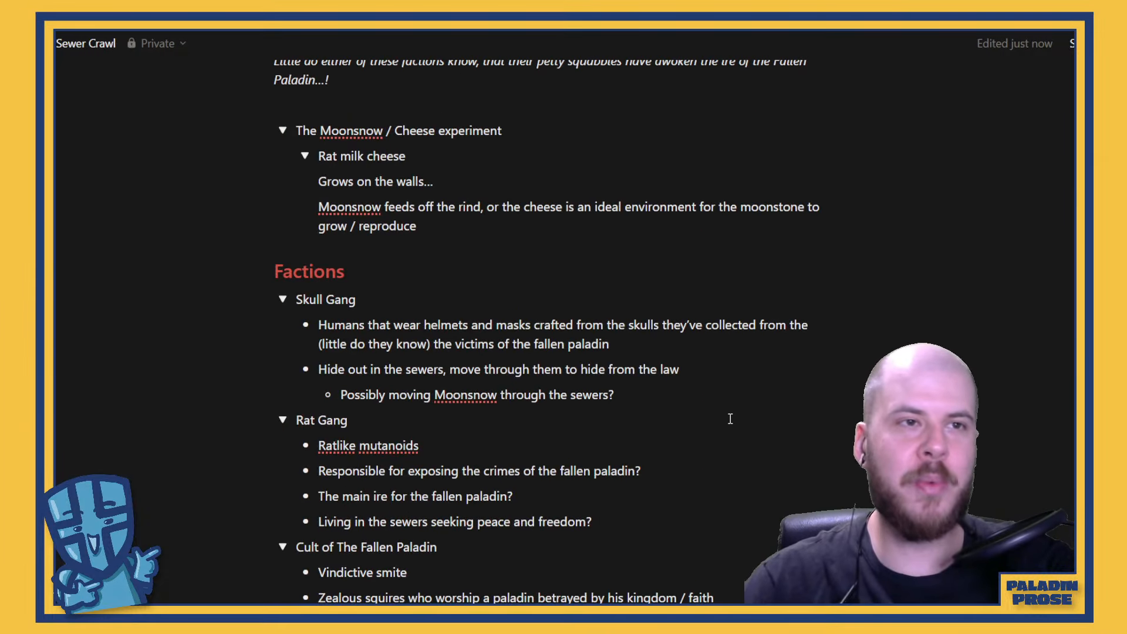